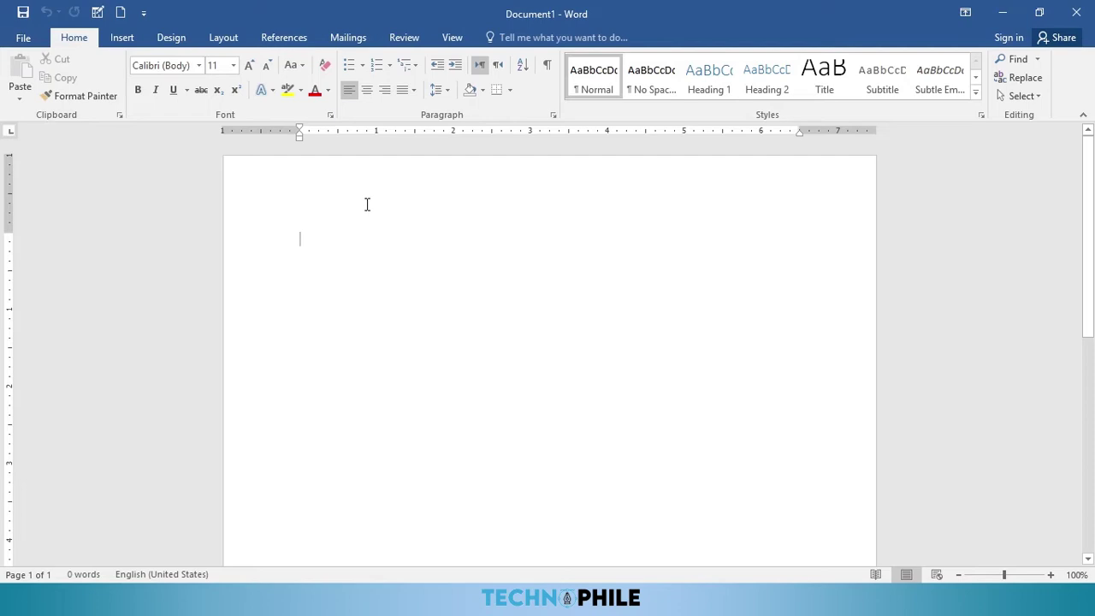
# Step: Bring up the Insert ribbon commands after briefly checking the File view and Home tab
pyautogui.click(119, 38)
pyautogui.click(23, 39)
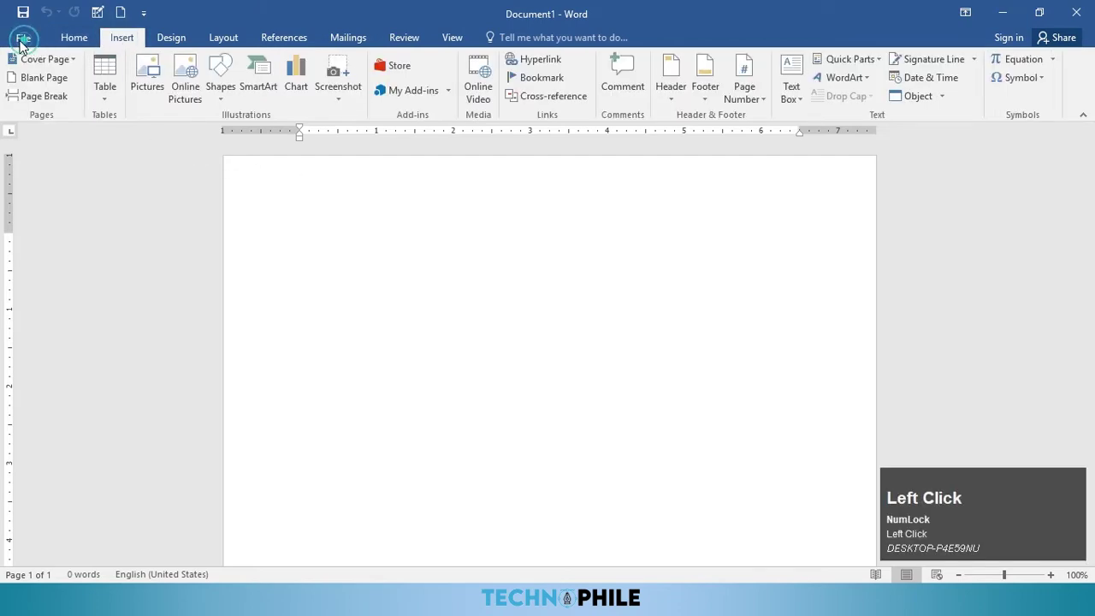
pyautogui.click(32, 36)
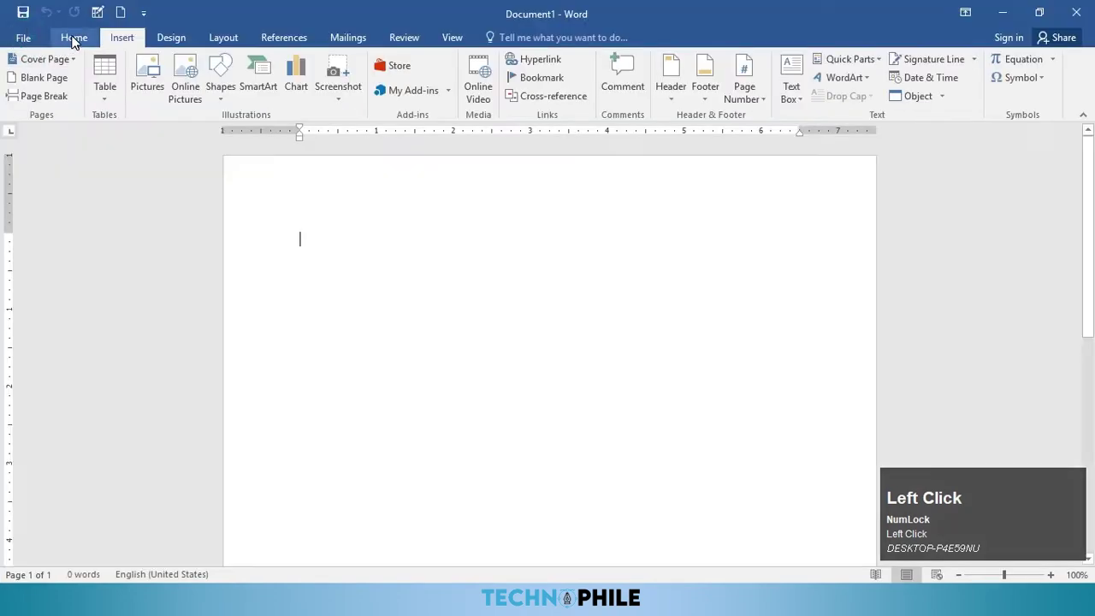
pyautogui.click(73, 38)
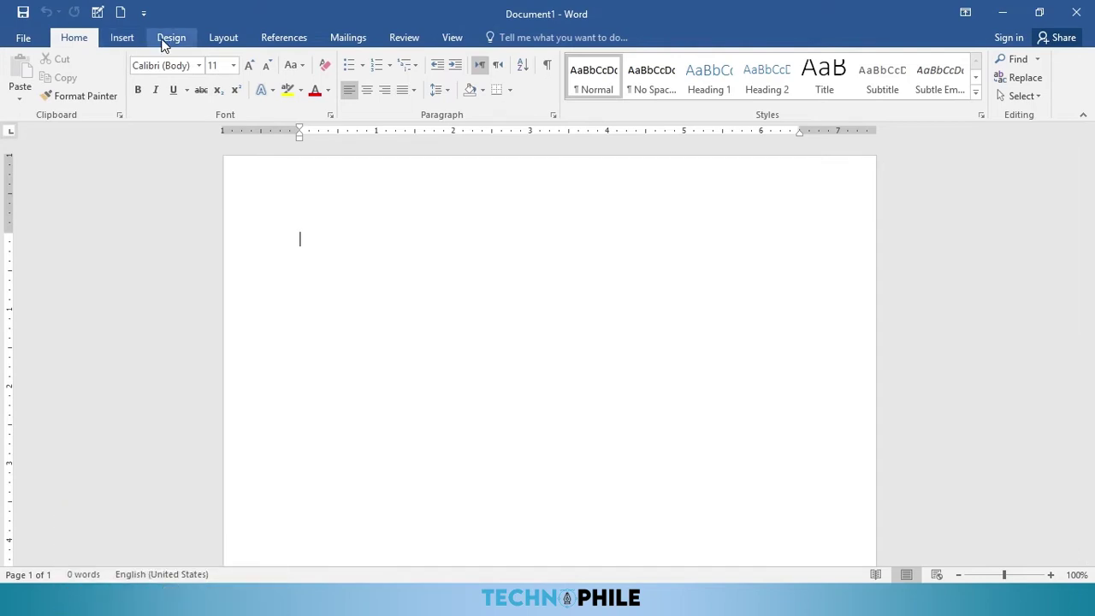
pyautogui.click(124, 45)
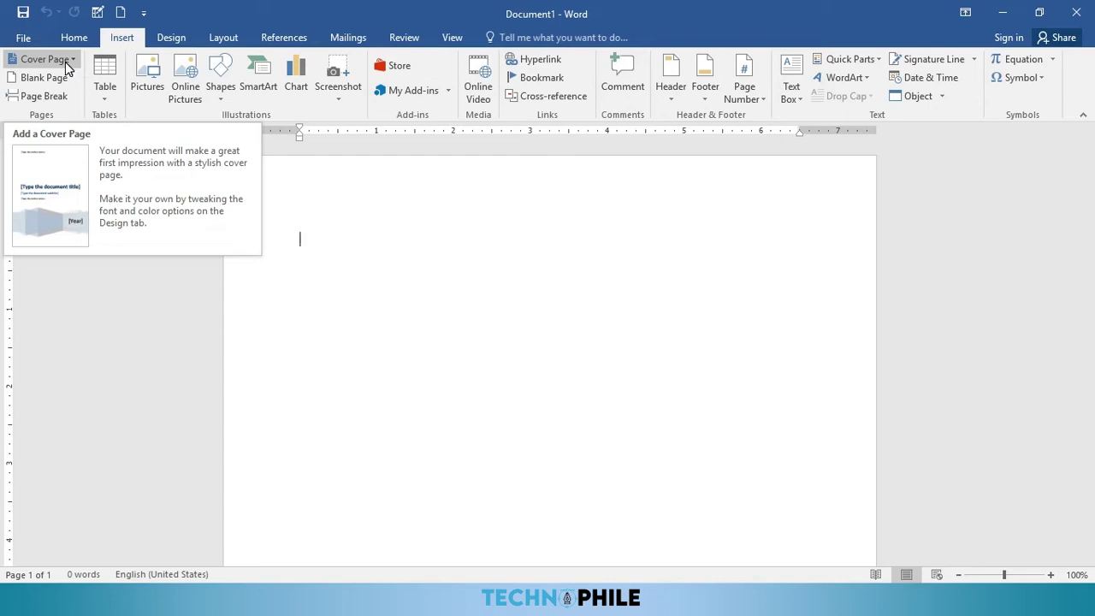
# Step: Insert the Filigree cover page design into the document
pyautogui.click(44, 62)
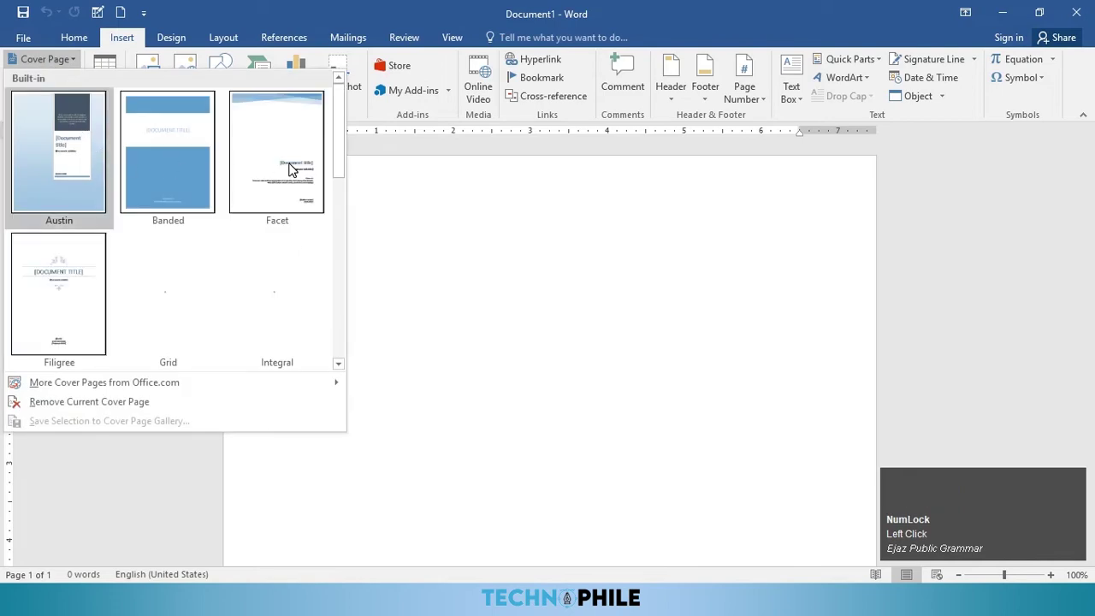
pyautogui.scroll(-5, 222, 254)
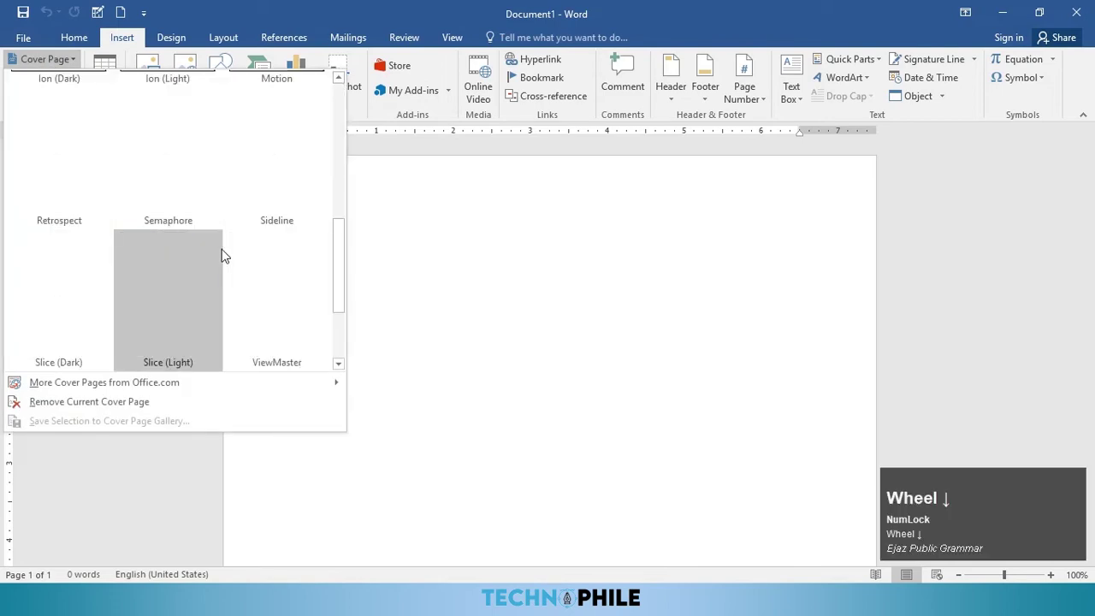
pyautogui.scroll(4, 215, 244)
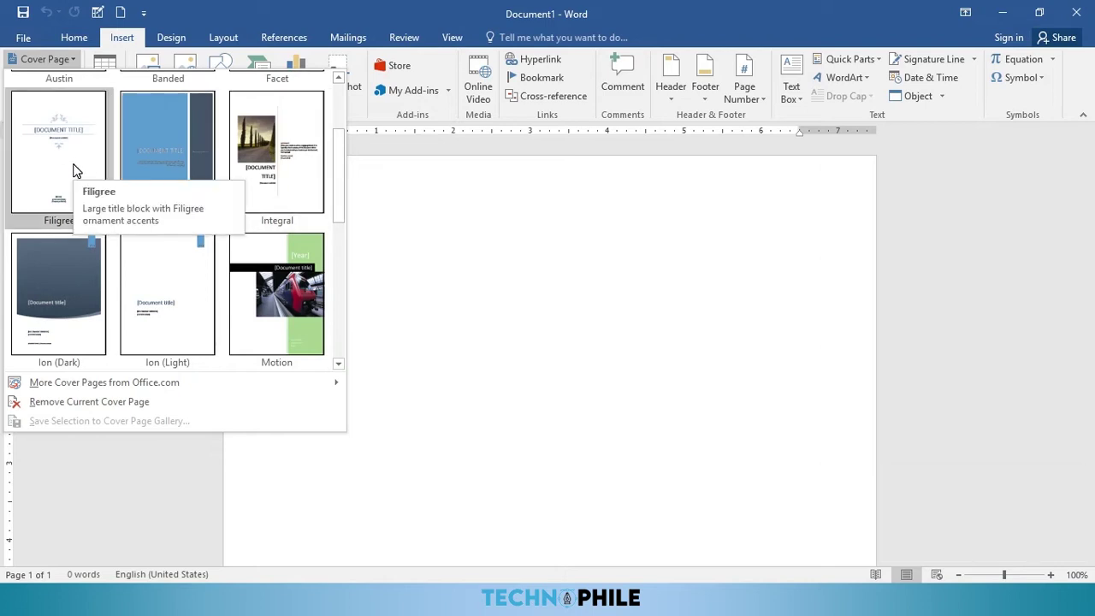
pyautogui.click(76, 169)
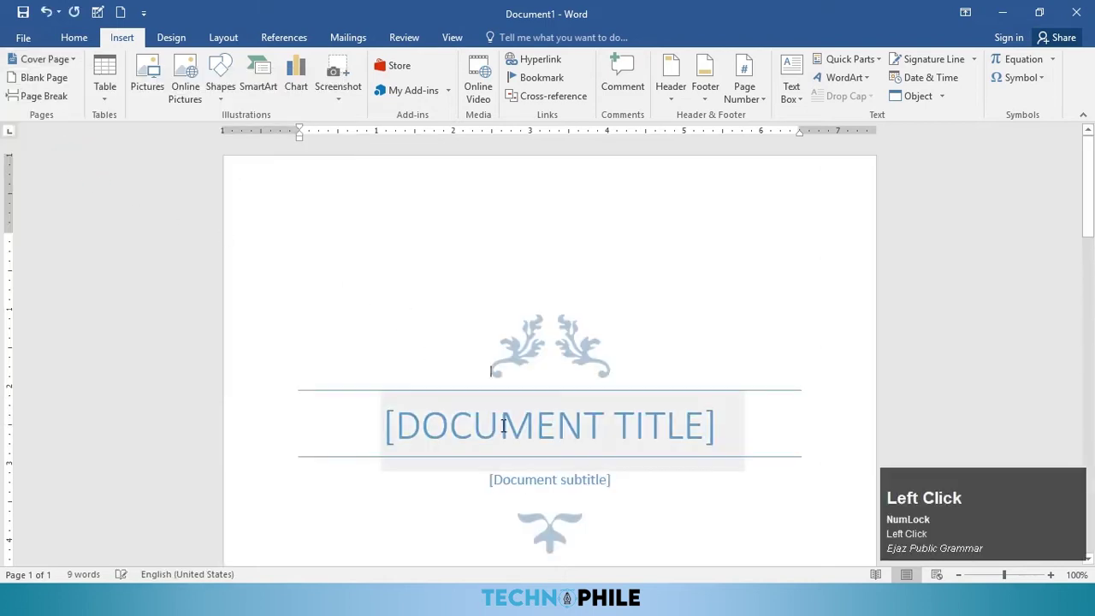
# Step: Title the cover page MICROSOFT OFFICE with the subtitle Microsoft word
pyautogui.click(502, 423)
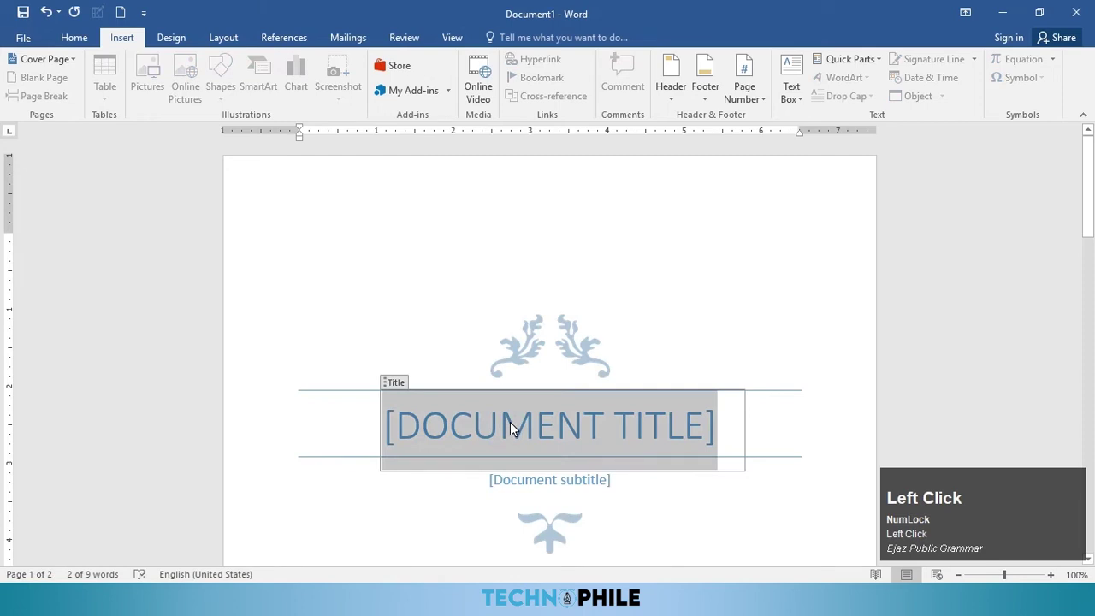
pyautogui.write('MI')
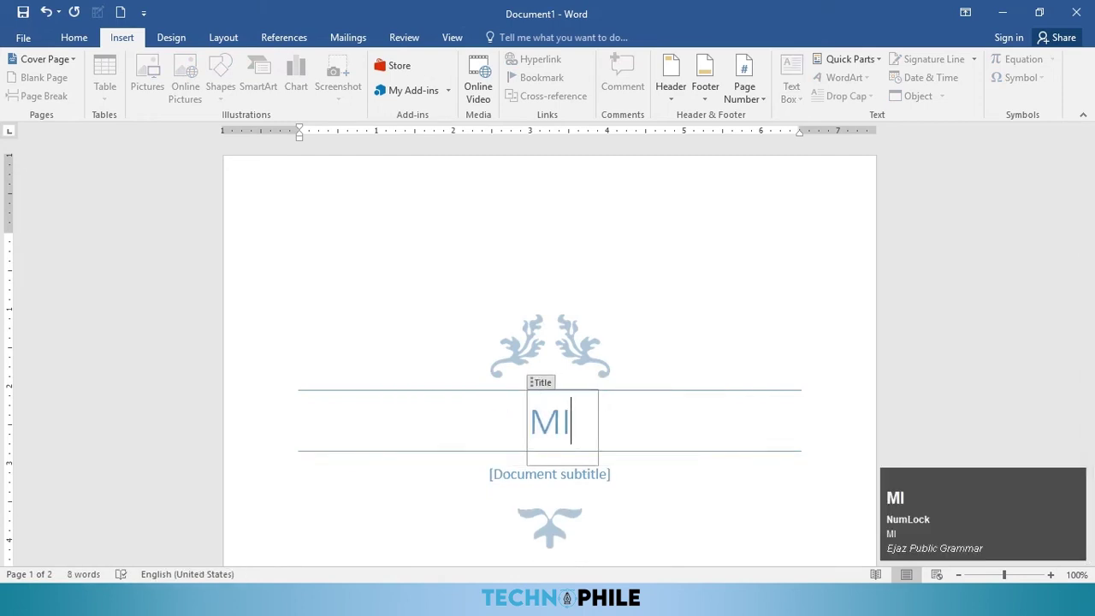
pyautogui.write('CRO')
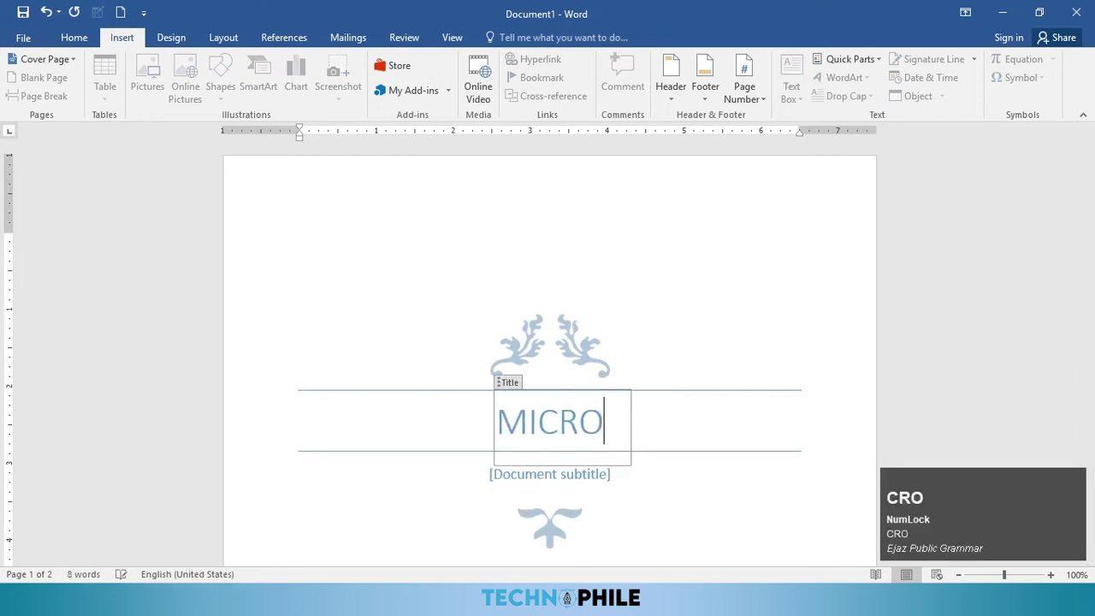
pyautogui.write('SOFT')
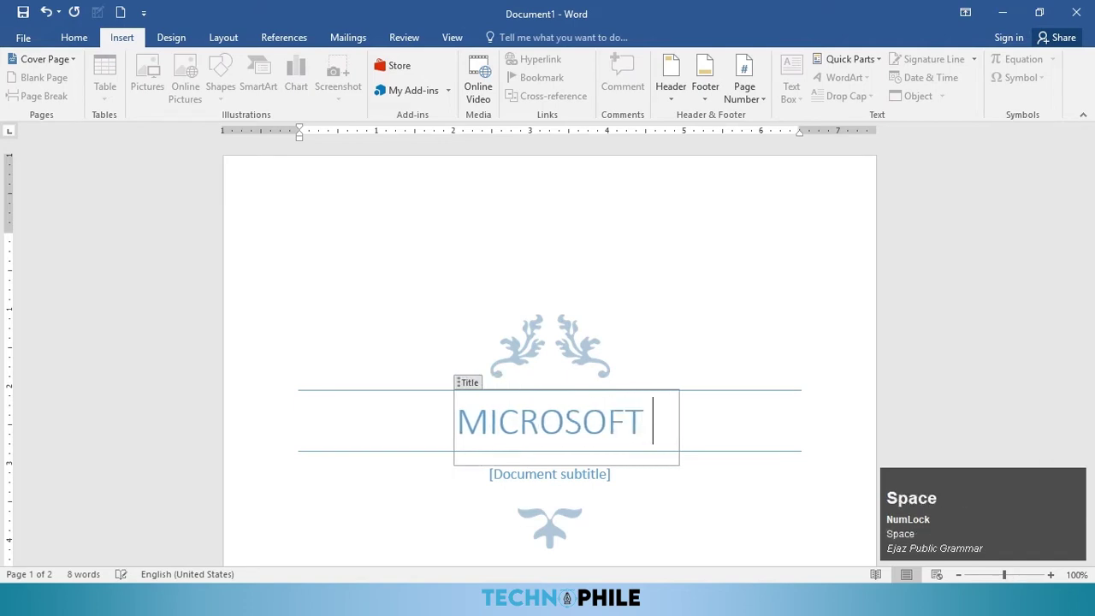
pyautogui.write(' OFFI')
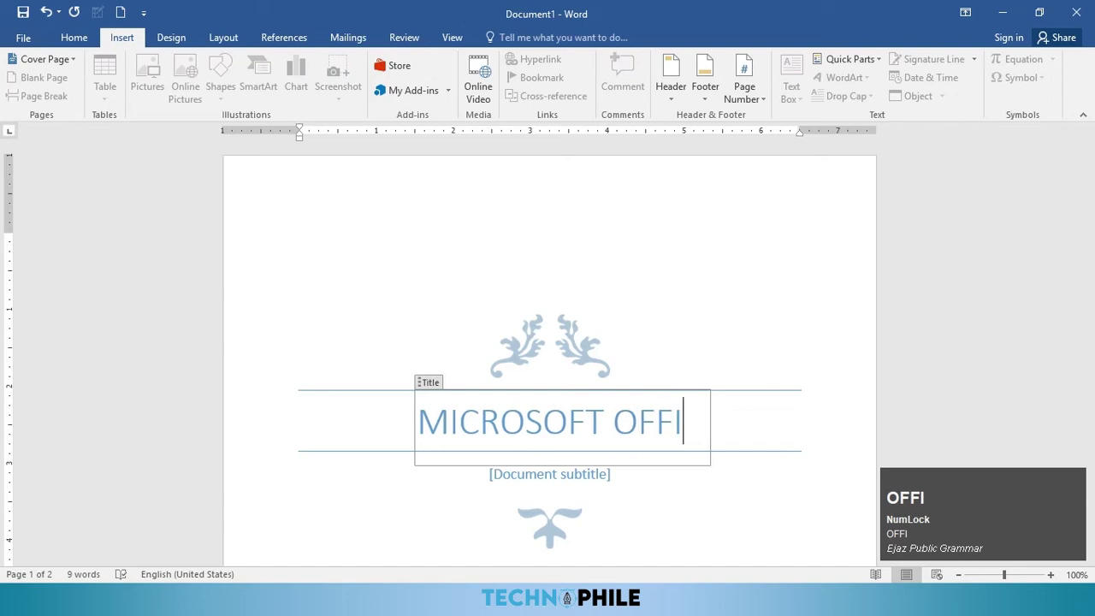
pyautogui.write('CE')
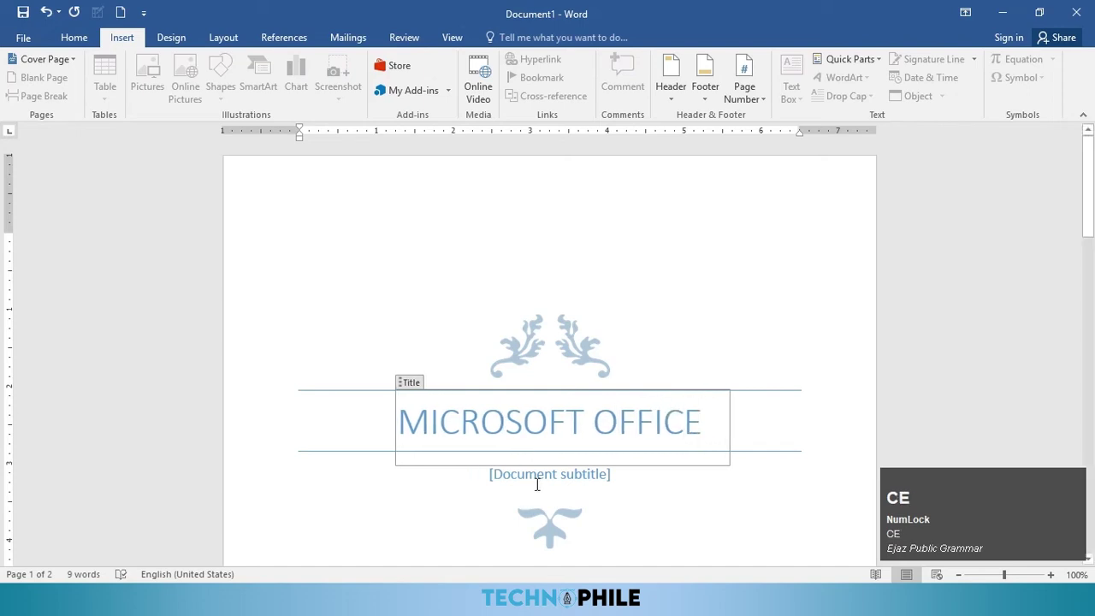
pyautogui.click(539, 474)
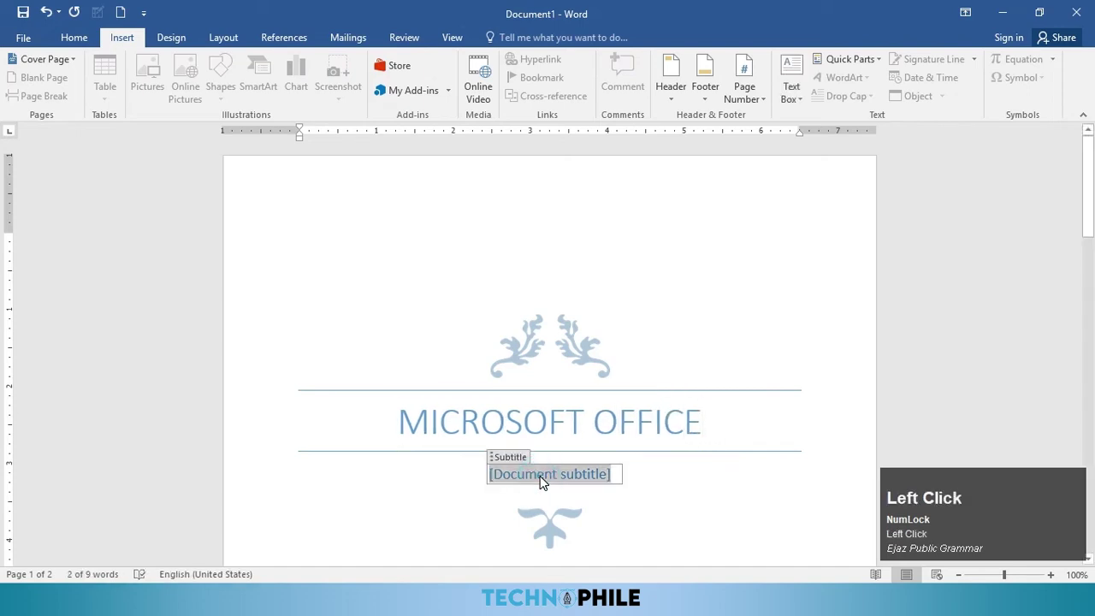
pyautogui.scroll(-10, 590, 499)
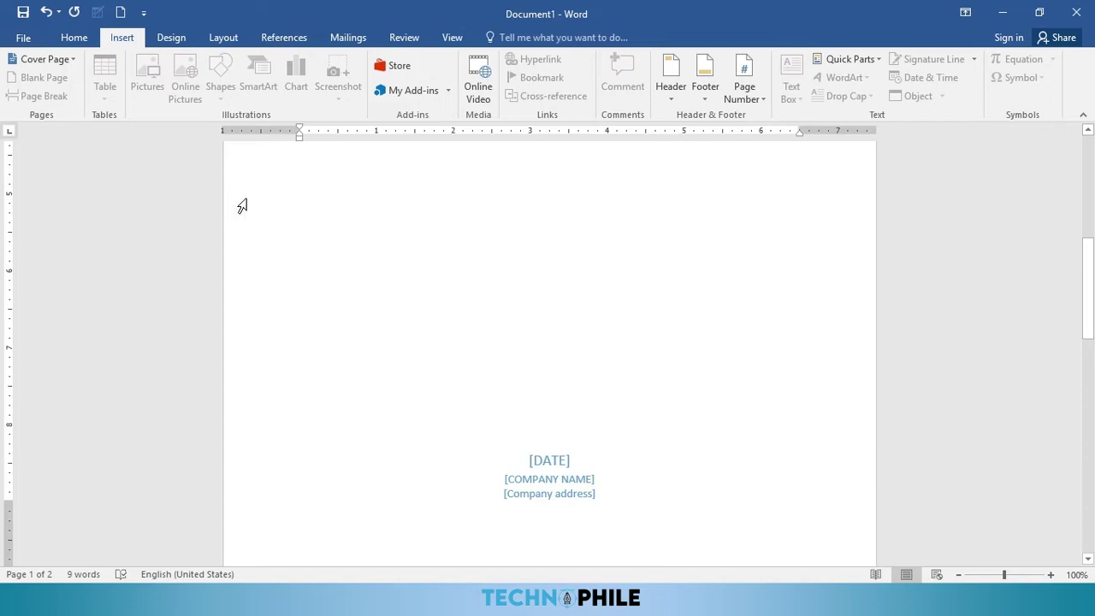
pyautogui.scroll(8, 242, 206)
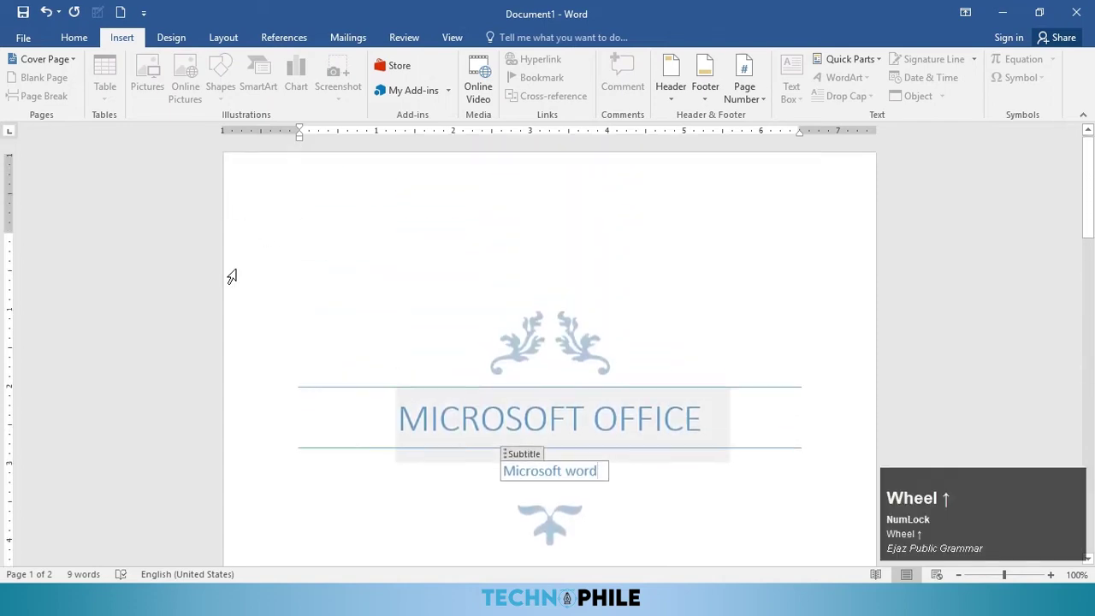
pyautogui.click(62, 60)
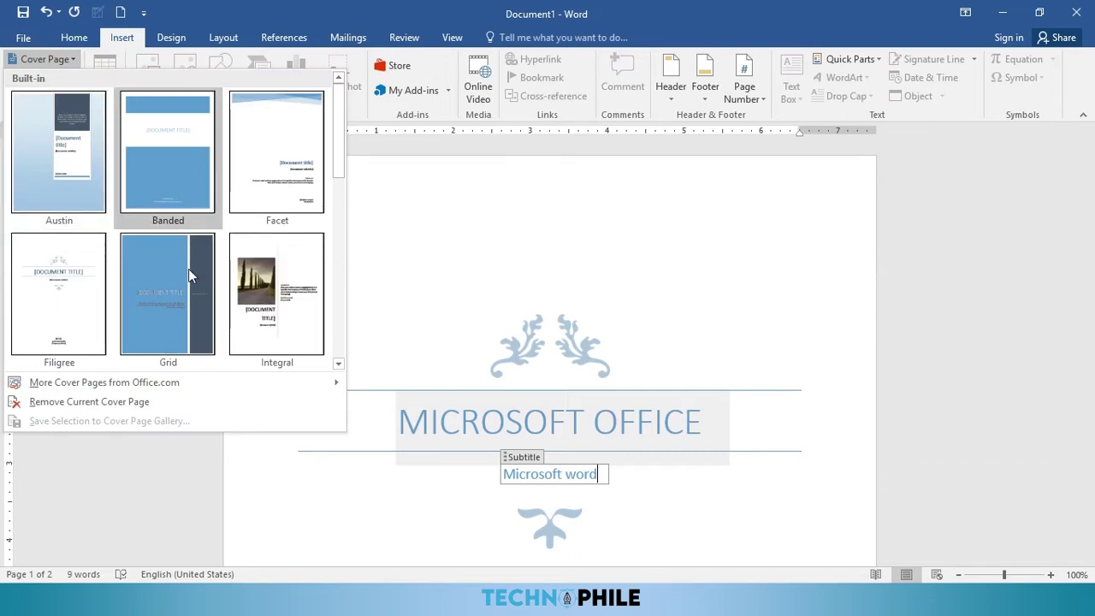
# Step: Replace the Filigree cover with the Grid design and scroll down to page 2
pyautogui.click(170, 323)
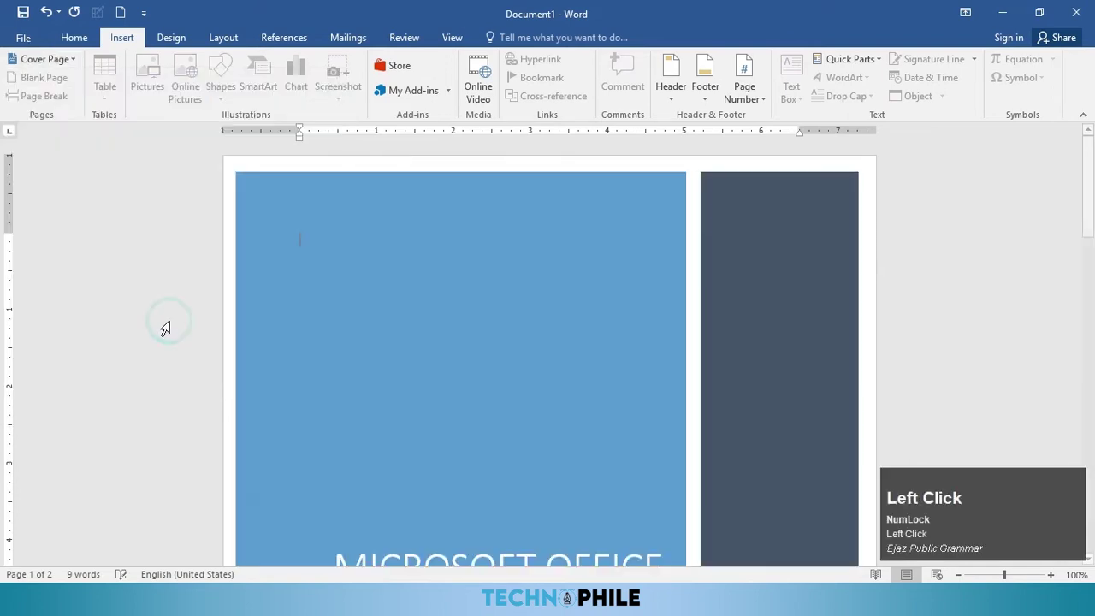
pyautogui.scroll(-1, 500, 382)
pyautogui.scroll(-1, 501, 383)
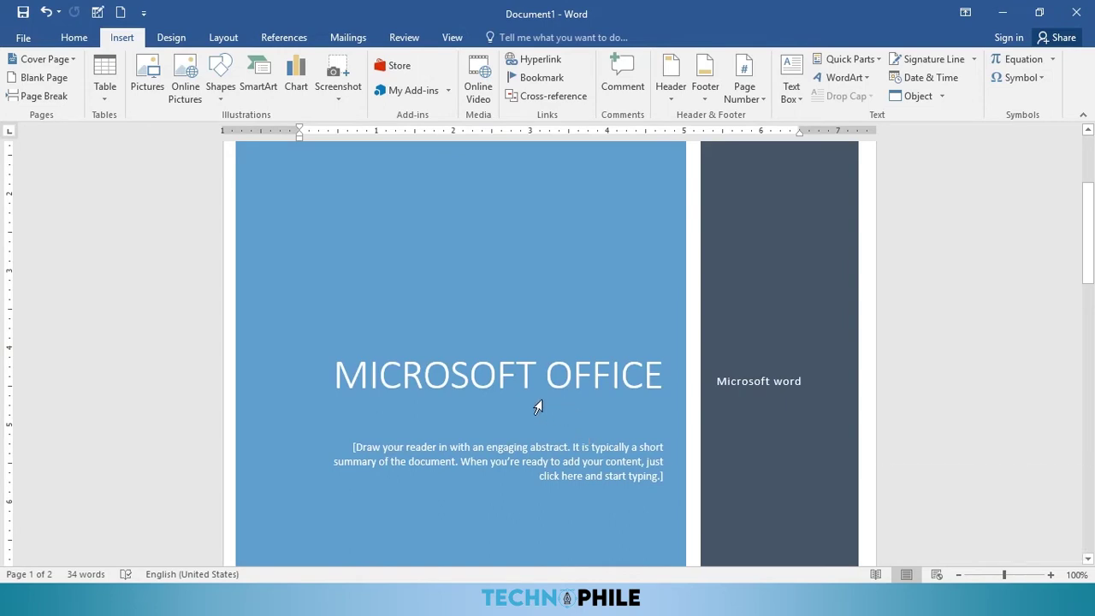
pyautogui.scroll(-3, 526, 420)
pyautogui.scroll(-3, 429, 451)
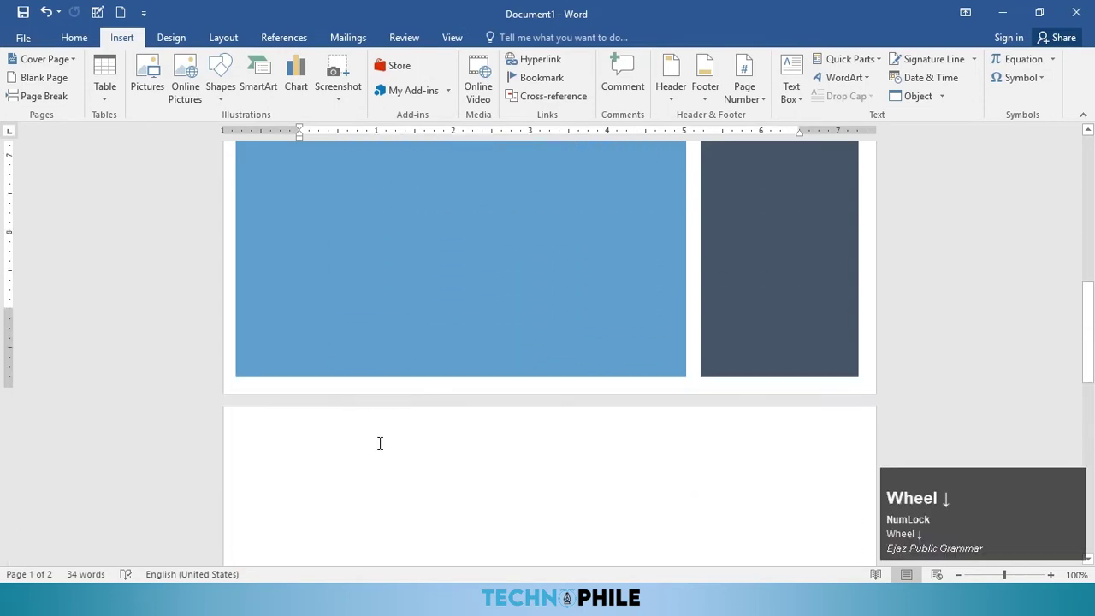
# Step: Generate five sample paragraphs at the top of page 2 with the =rand() command
pyautogui.click(303, 448)
pyautogui.write('=rn')
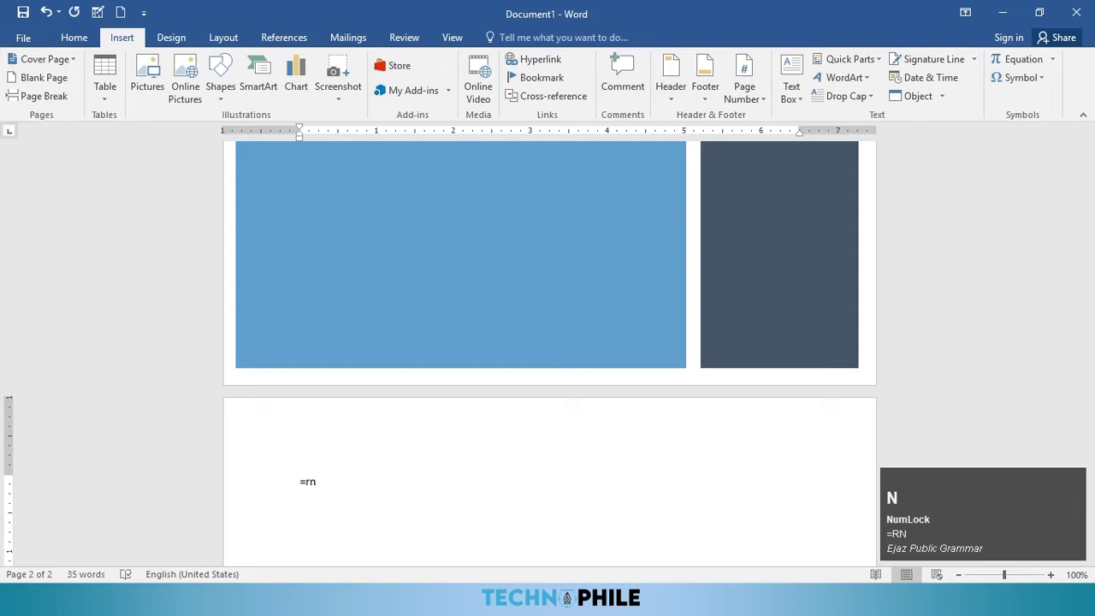
pyautogui.write('and()')
pyautogui.press('Return')
pyautogui.scroll(-3, 372, 426)
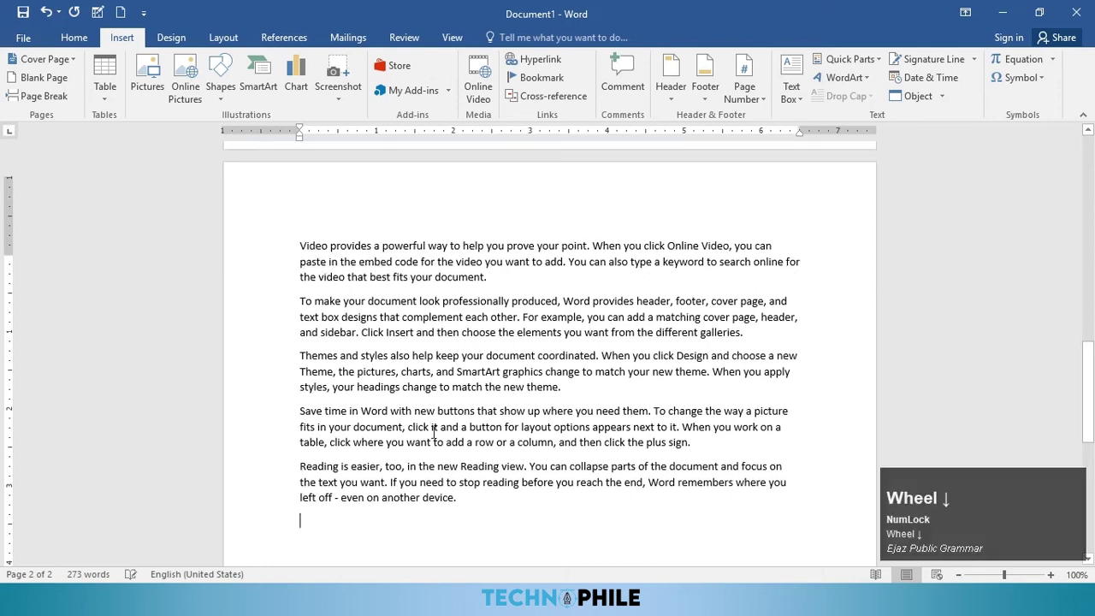
# Step: Insert a page break after the filler text and place the cursor after the 'galleries.' paragraph
pyautogui.click(39, 96)
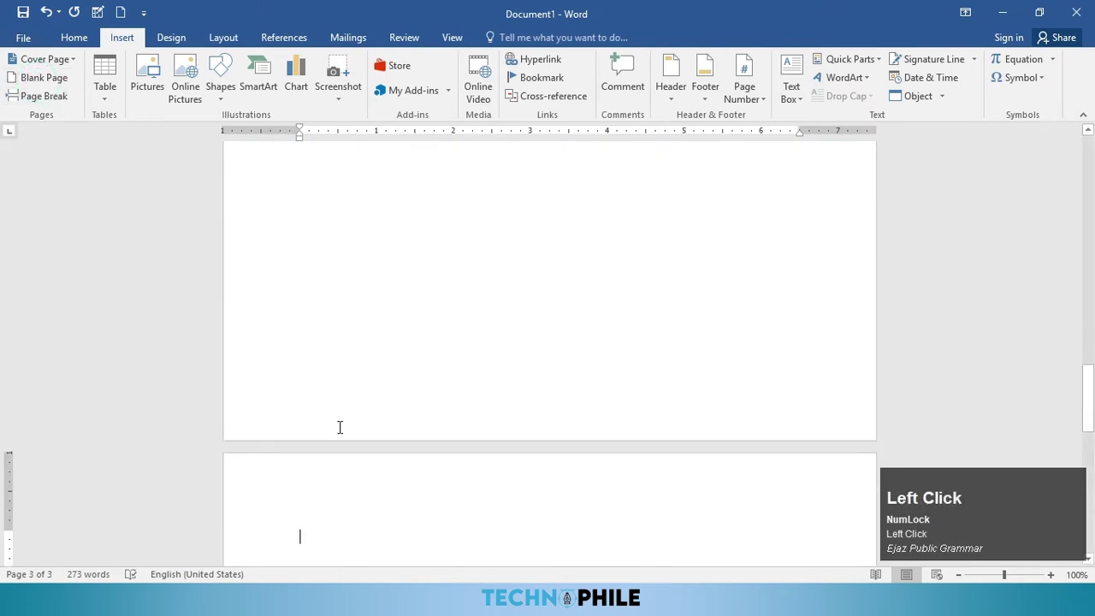
pyautogui.scroll(-2, 127, 357)
pyautogui.scroll(2, 127, 357)
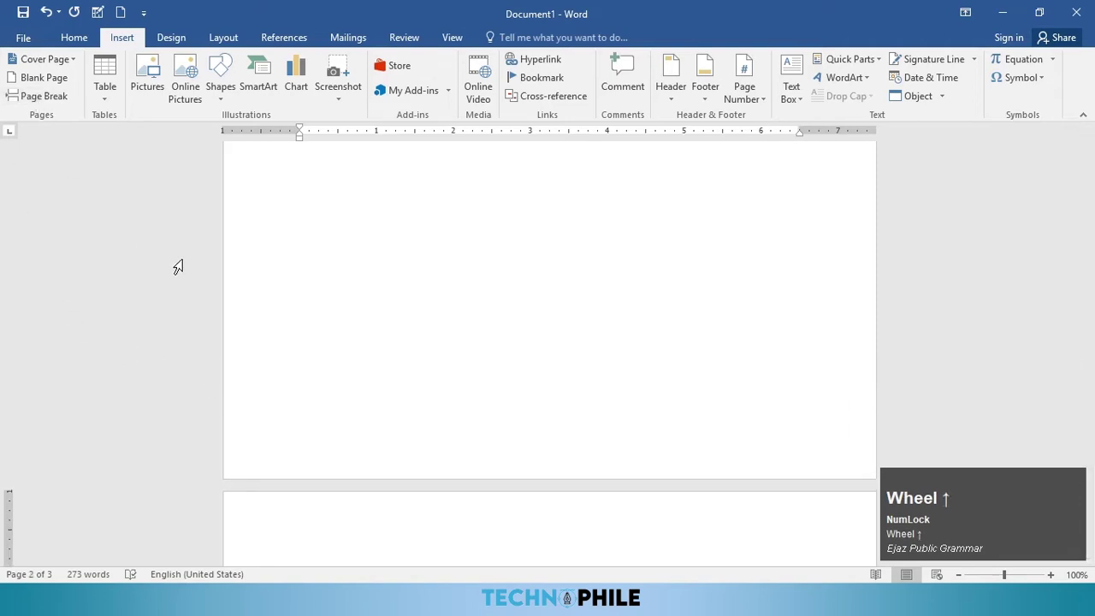
pyautogui.scroll(8, 376, 323)
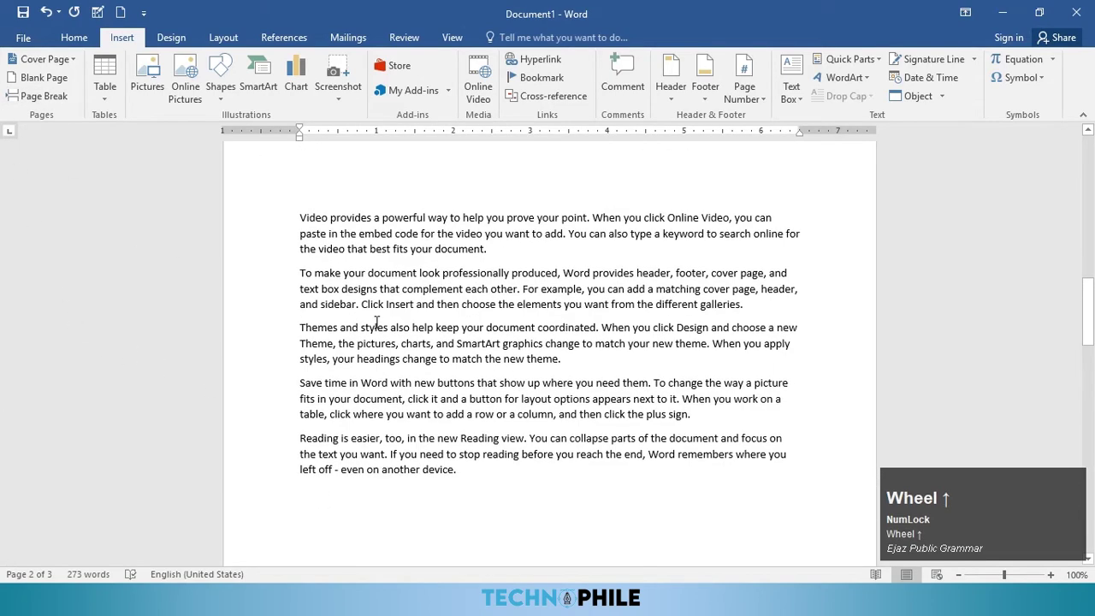
pyautogui.click(756, 308)
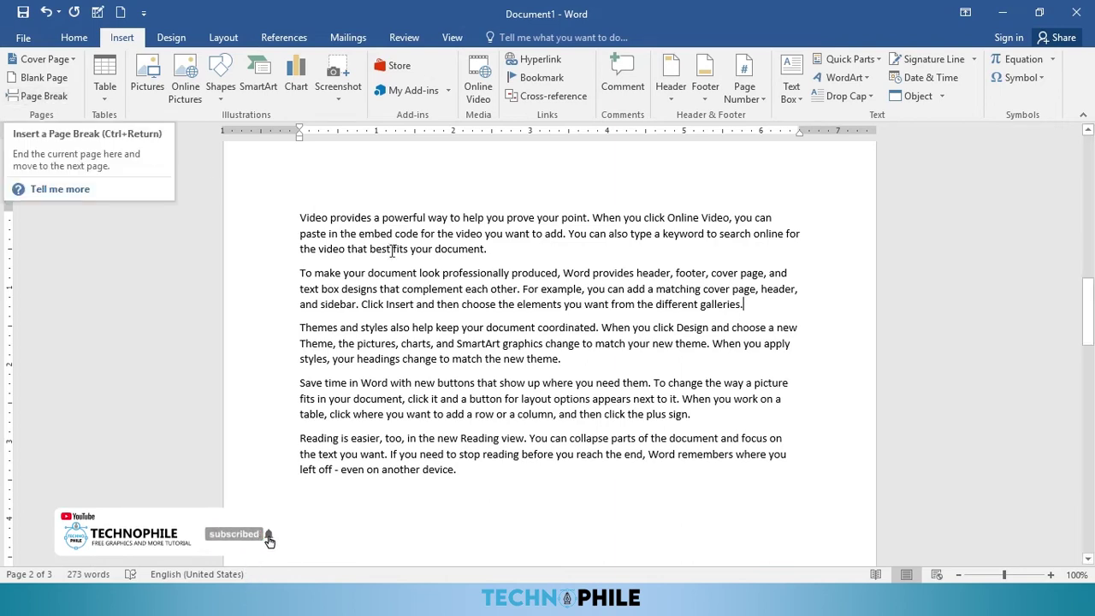
# Step: Break pages after the galleries and theme paragraphs, then return below the cover-page paragraph
pyautogui.click(34, 98)
pyautogui.scroll(-4, 454, 331)
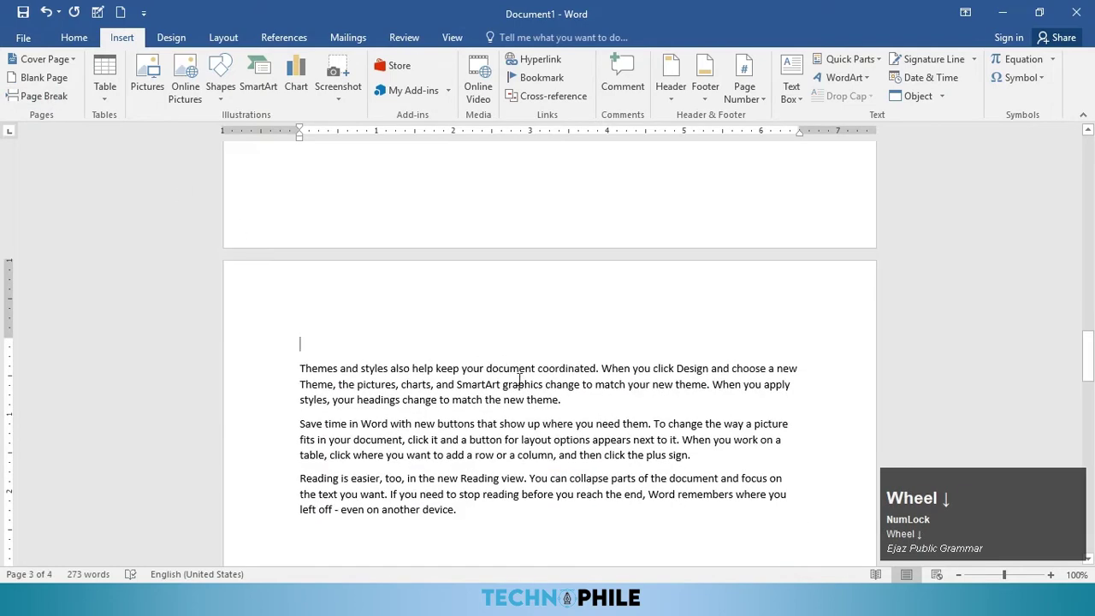
pyautogui.click(580, 404)
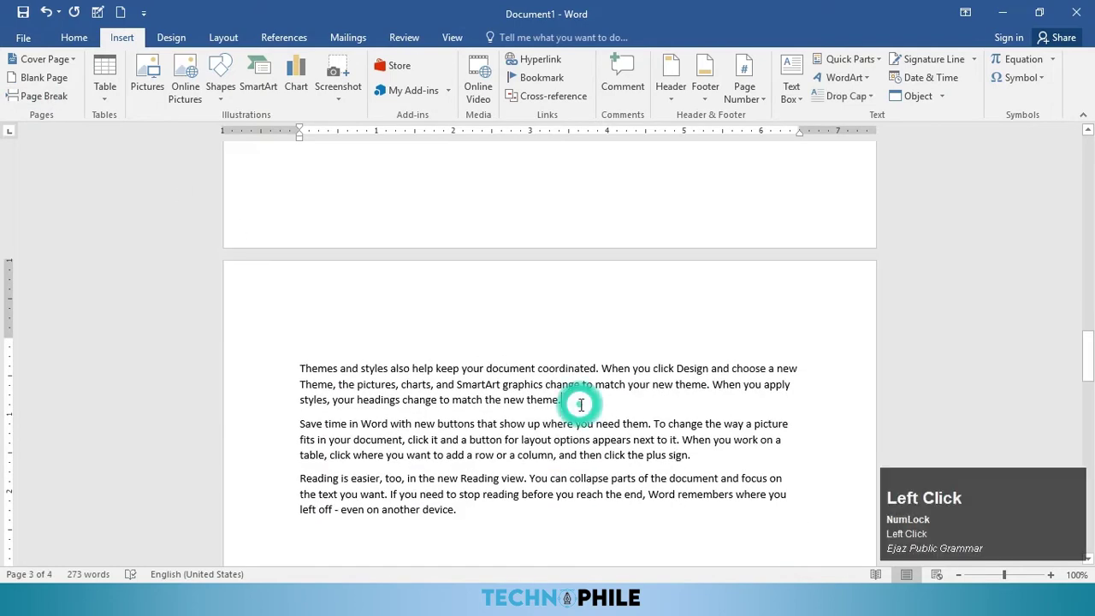
pyautogui.hotkey('ctrl', 'Return')
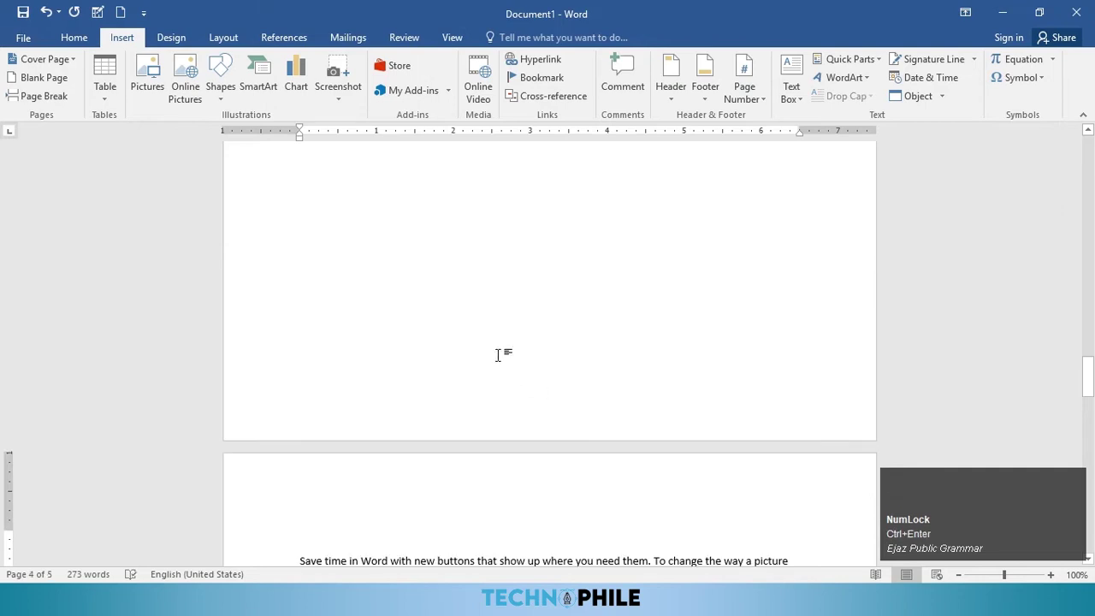
pyautogui.scroll(15, 498, 354)
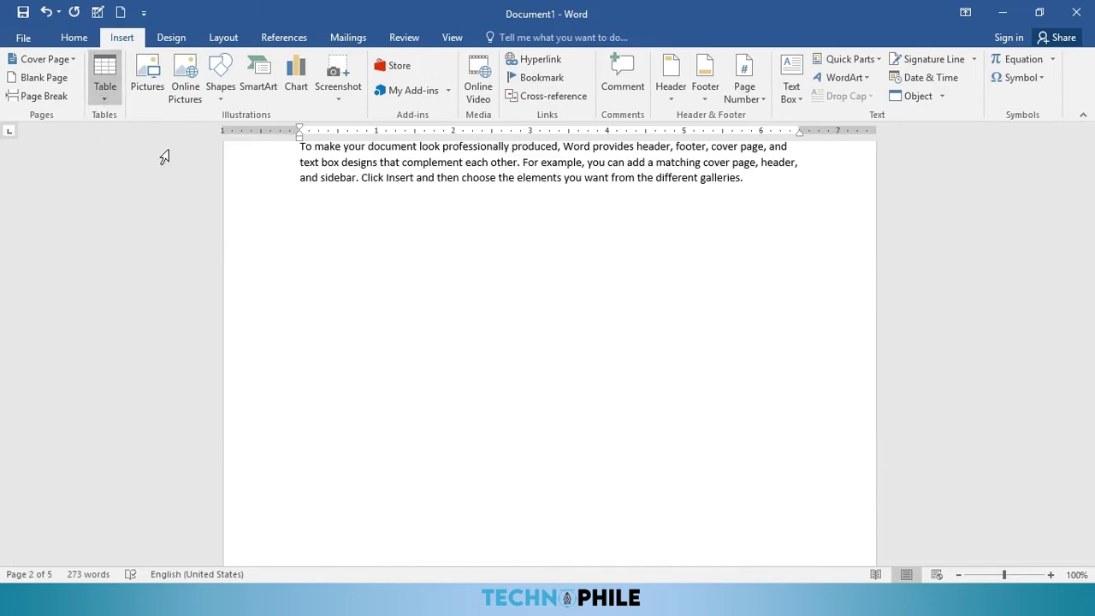
pyautogui.click(319, 207)
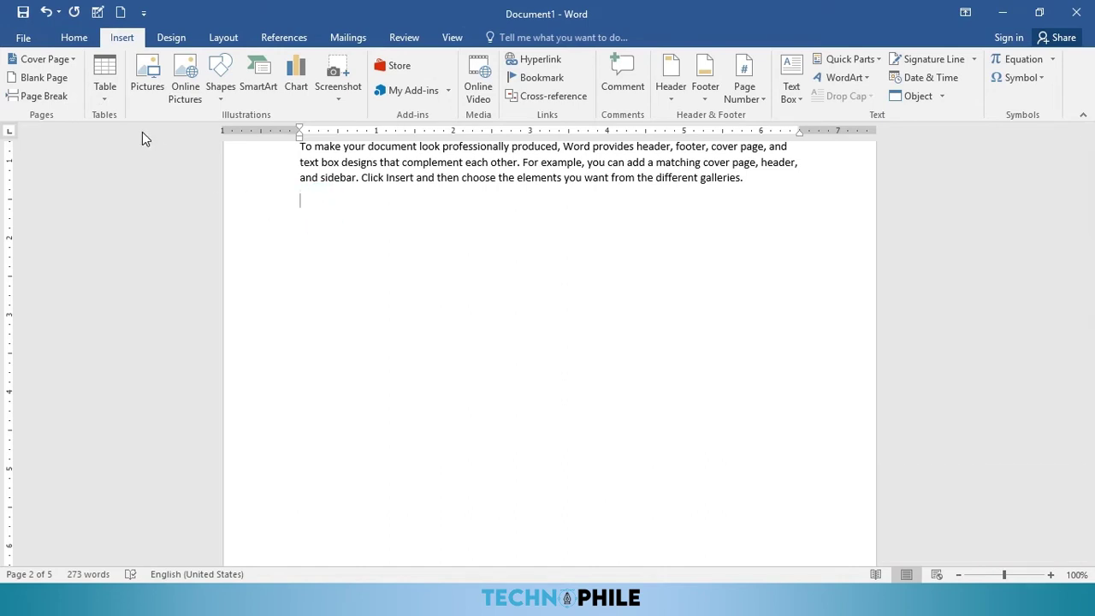
# Step: Place a 3x3 table from the Table grid below the cover-page paragraph on page 2
pyautogui.click(105, 97)
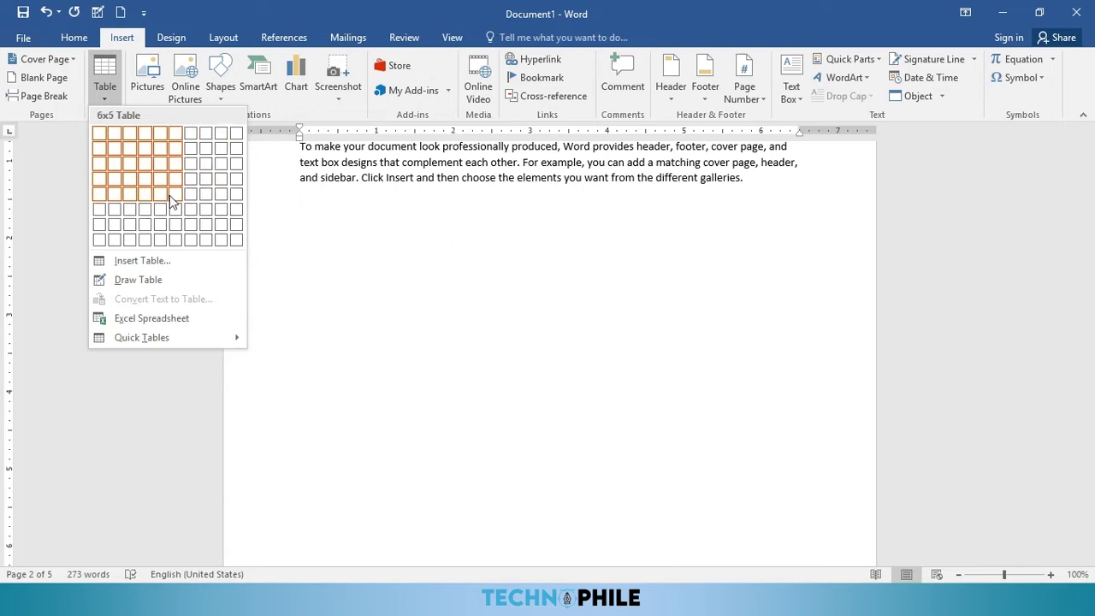
pyautogui.click(134, 169)
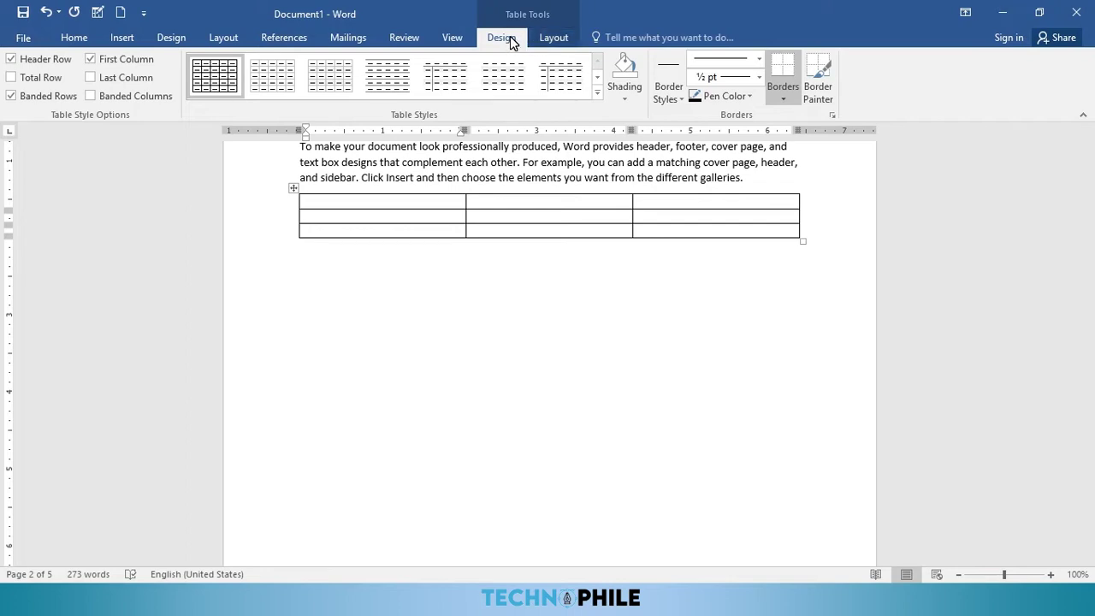
pyautogui.press('F8')
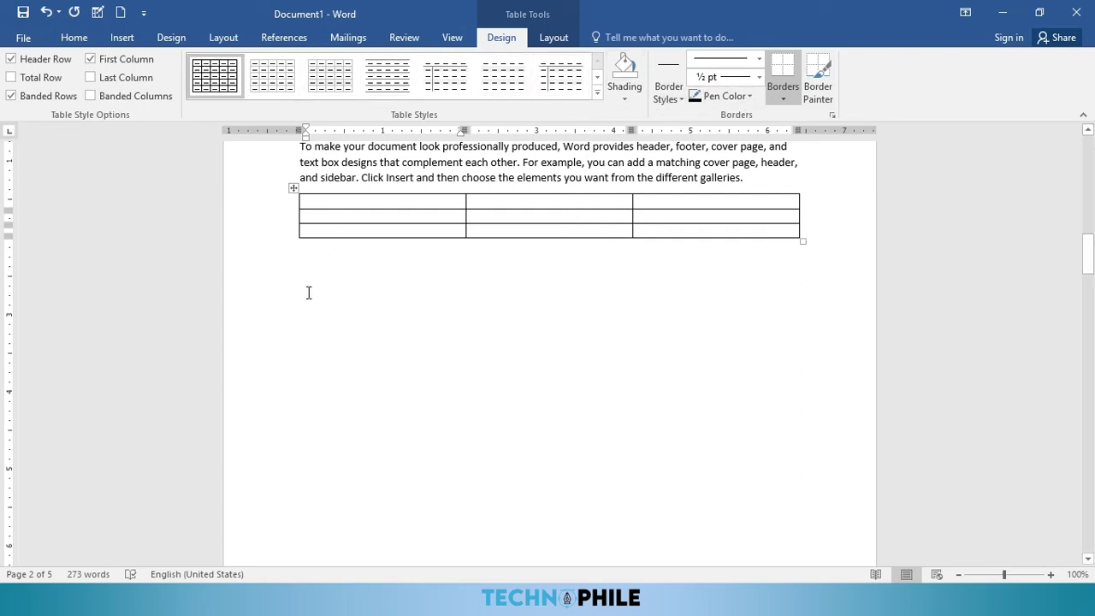
# Step: Type the column headings NAME, ENGLISH and MATH in the table's first row
pyautogui.hotkey('ctrl', 'shift', 'Right')
pyautogui.hotkey('ctrl', 'shift', 'Right')
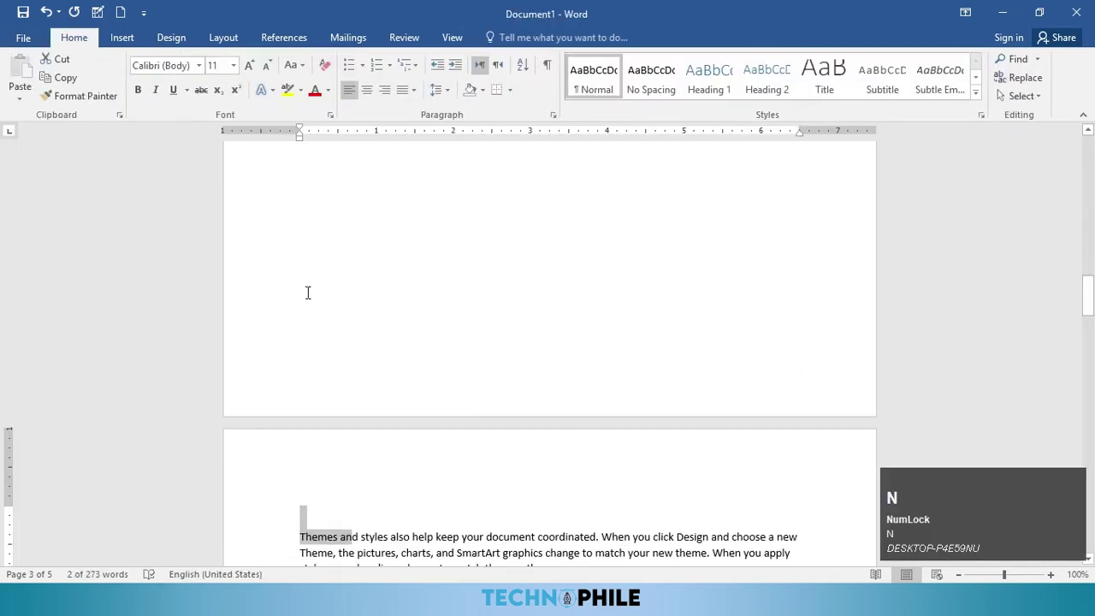
pyautogui.scroll(9, 411, 381)
pyautogui.click(355, 459)
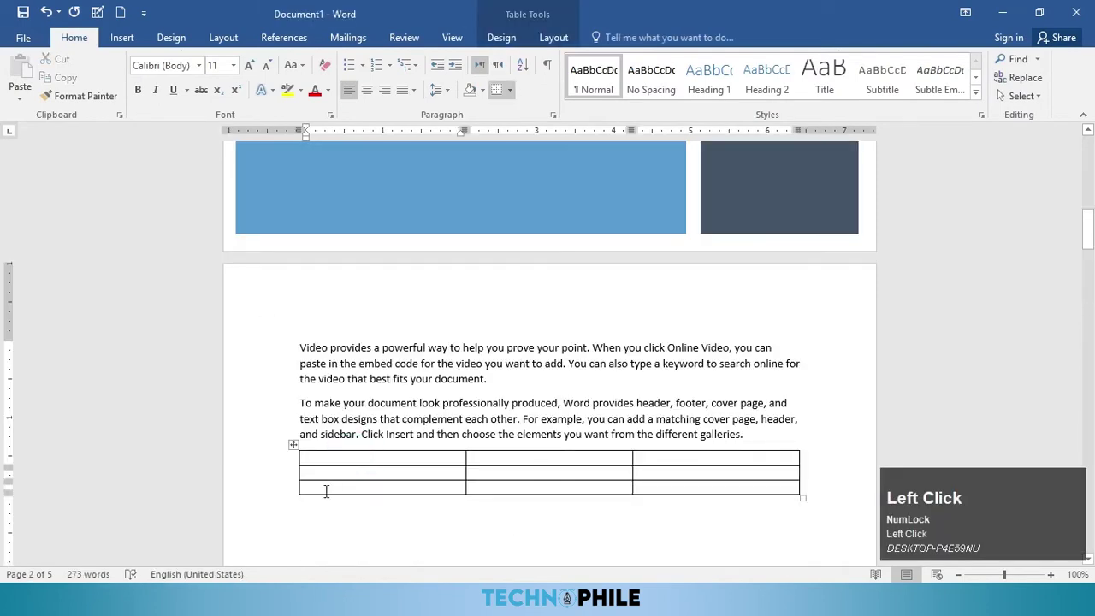
pyautogui.write('nm')
pyautogui.press('BackSpace')
pyautogui.press('BackSpace')
pyautogui.write('NAME')
pyautogui.press('Tab')
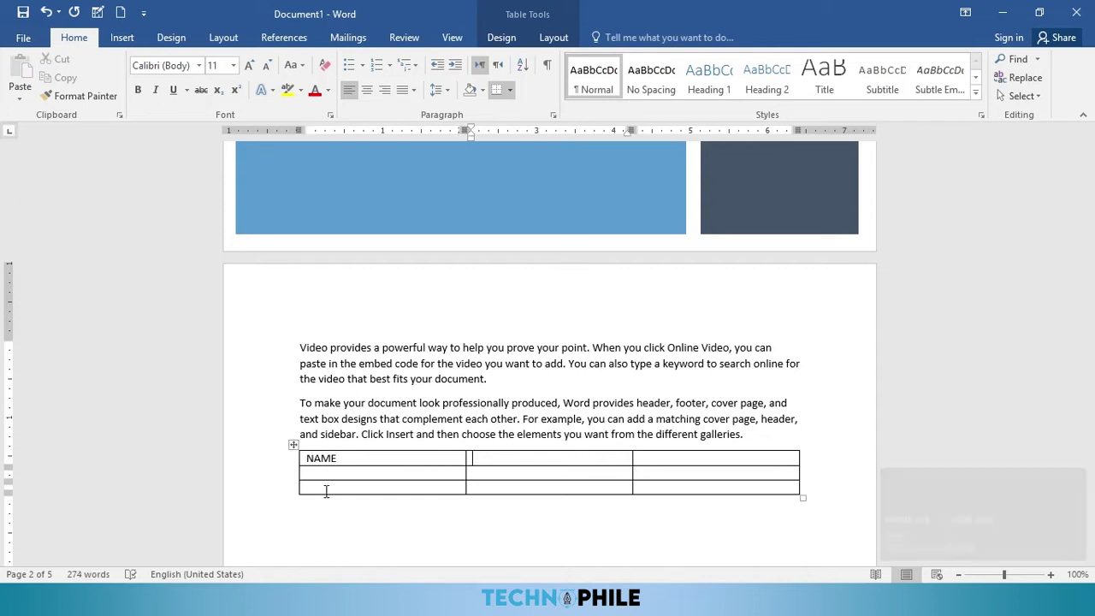
pyautogui.write('ENGLISH')
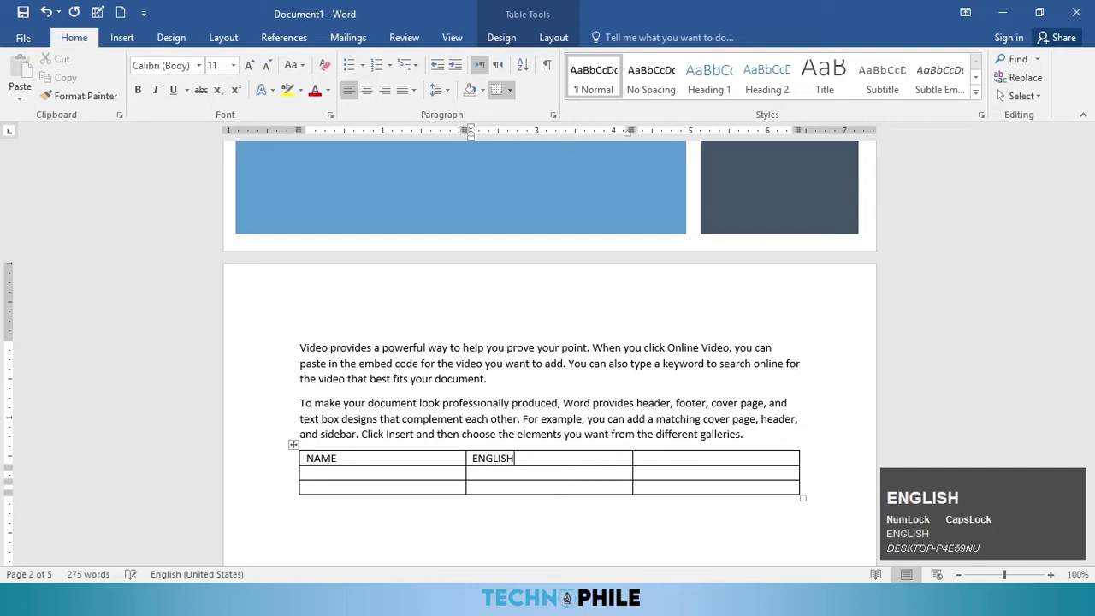
pyautogui.press('Tab')
pyautogui.write('M')
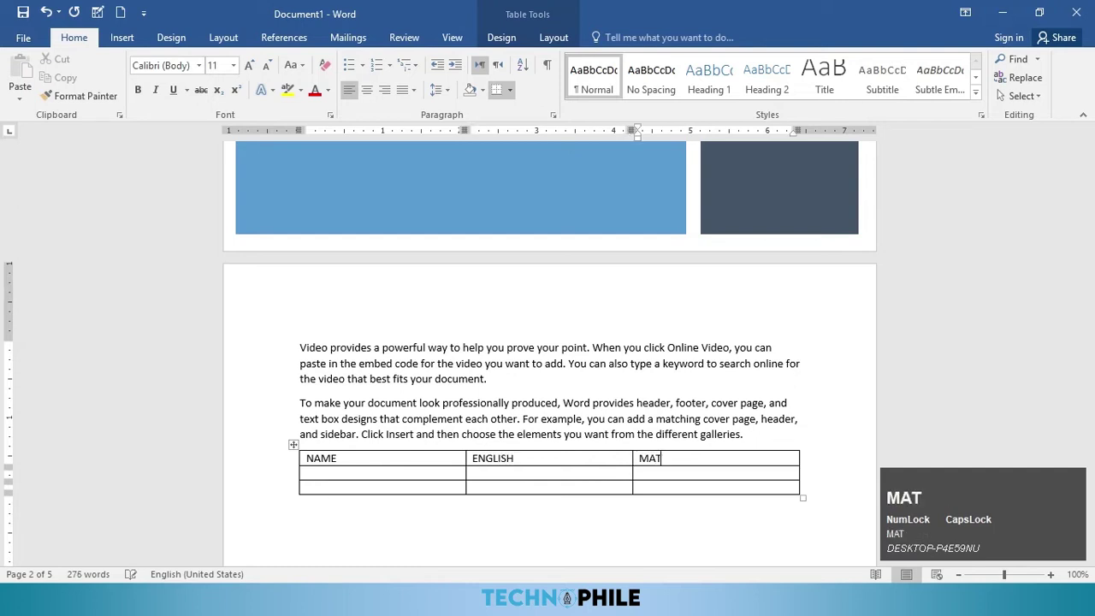
# Step: Enter the two students' names in the NAME column's second and third rows
pyautogui.press('Down')
pyautogui.press('Left')
pyautogui.press('Left')
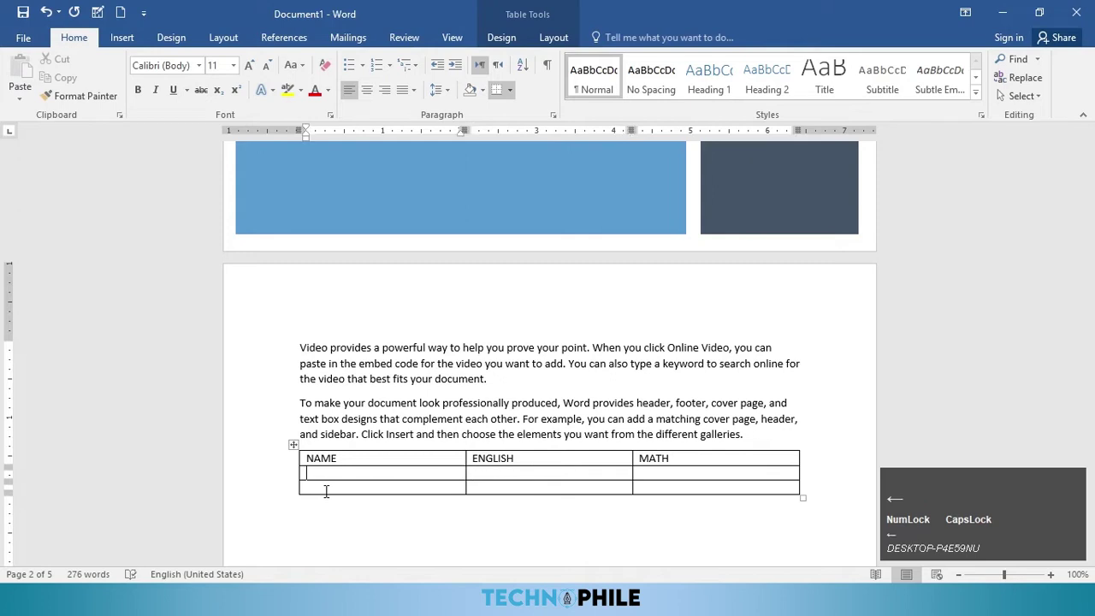
pyautogui.write('ASAD')
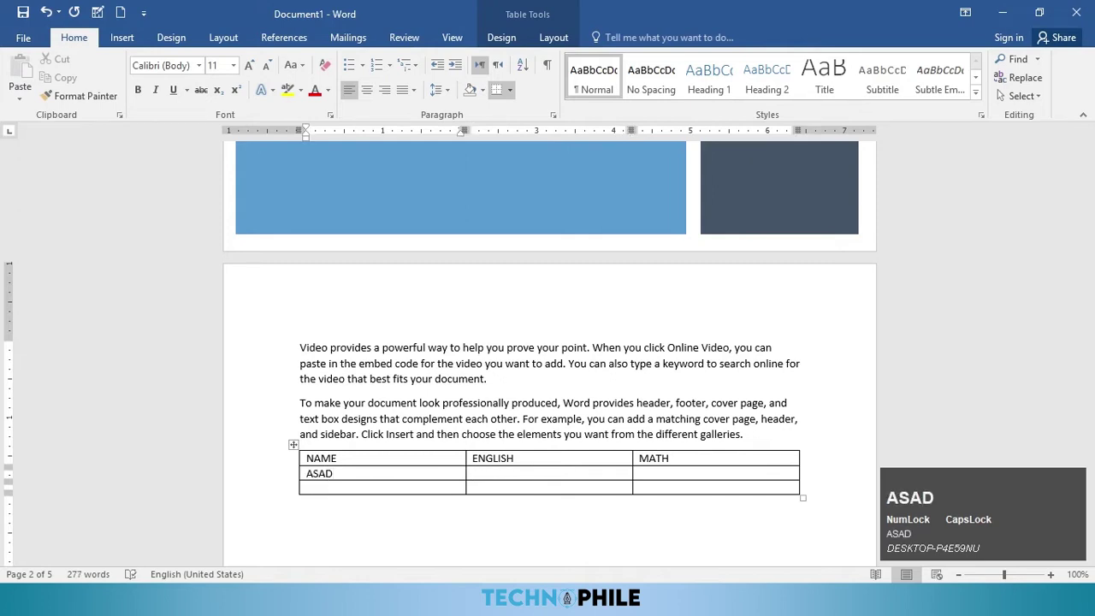
pyautogui.press('Down')
pyautogui.write('ISRA')
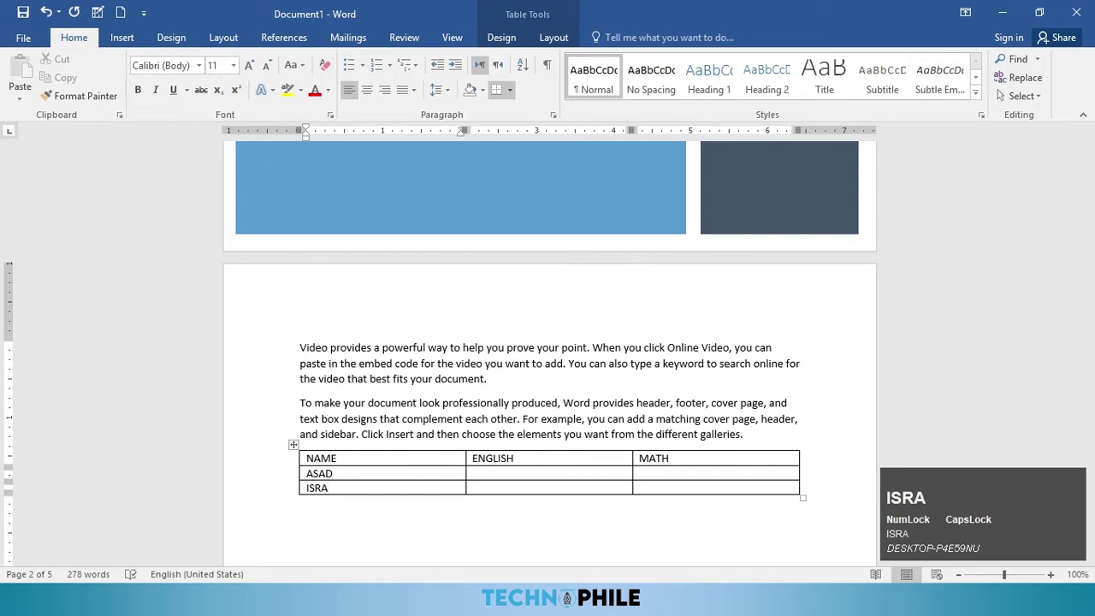
pyautogui.write('R')
# Step: Enter marks 34 and 54 for the first student and 34 and 32 for the second
pyautogui.press('Up')
pyautogui.write('34')
pyautogui.press('Right')
pyautogui.write('54')
pyautogui.press('Down')
pyautogui.press('Left')
pyautogui.write('34')
pyautogui.press('Right')
pyautogui.write('32')
pyautogui.scroll(1, 460, 511)
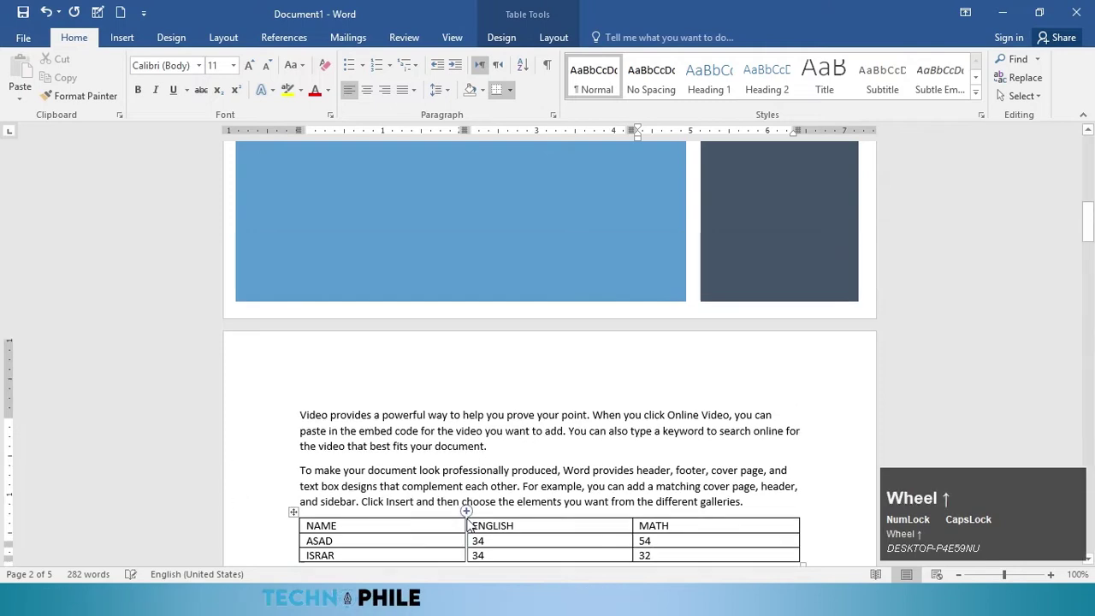
pyautogui.scroll(-4, 460, 510)
pyautogui.scroll(-1, 460, 511)
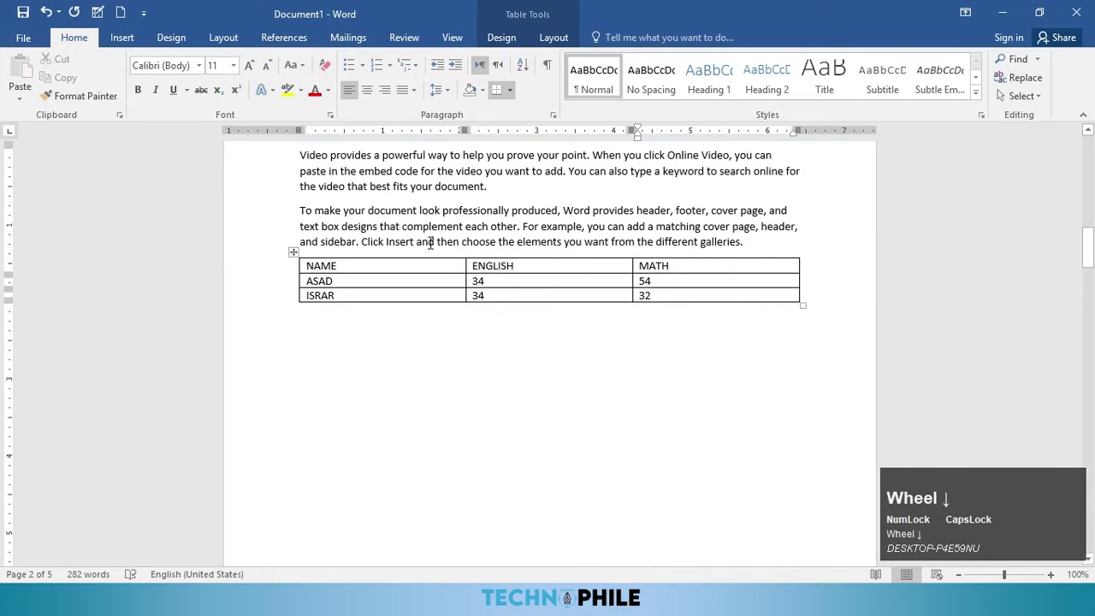
# Step: Apply the yellow Grid table style and toggle First Column formatting off and on
pyautogui.click(498, 36)
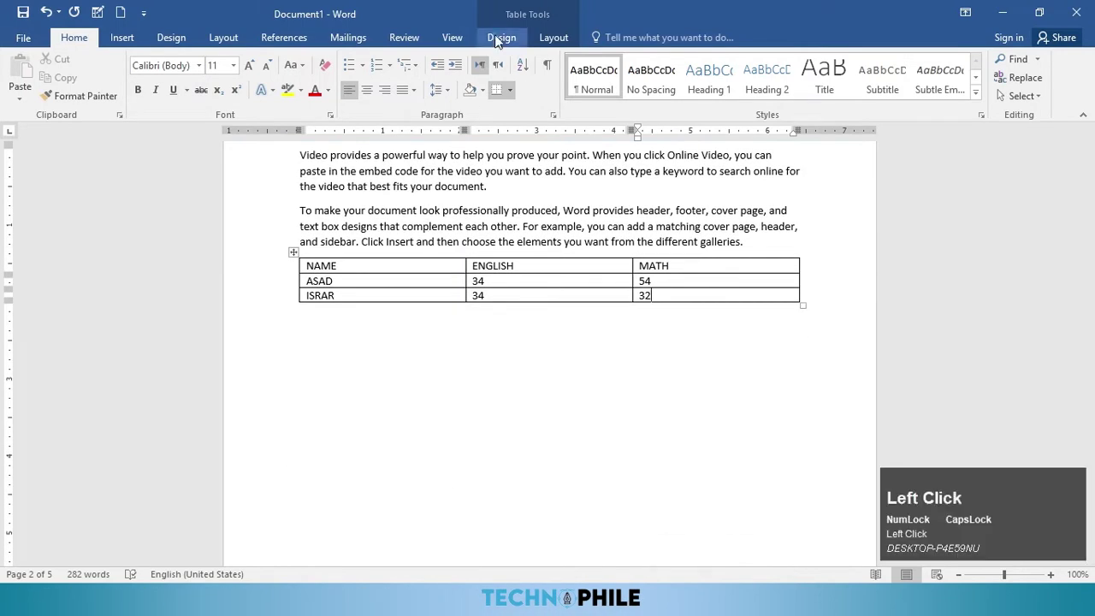
pyautogui.click(387, 266)
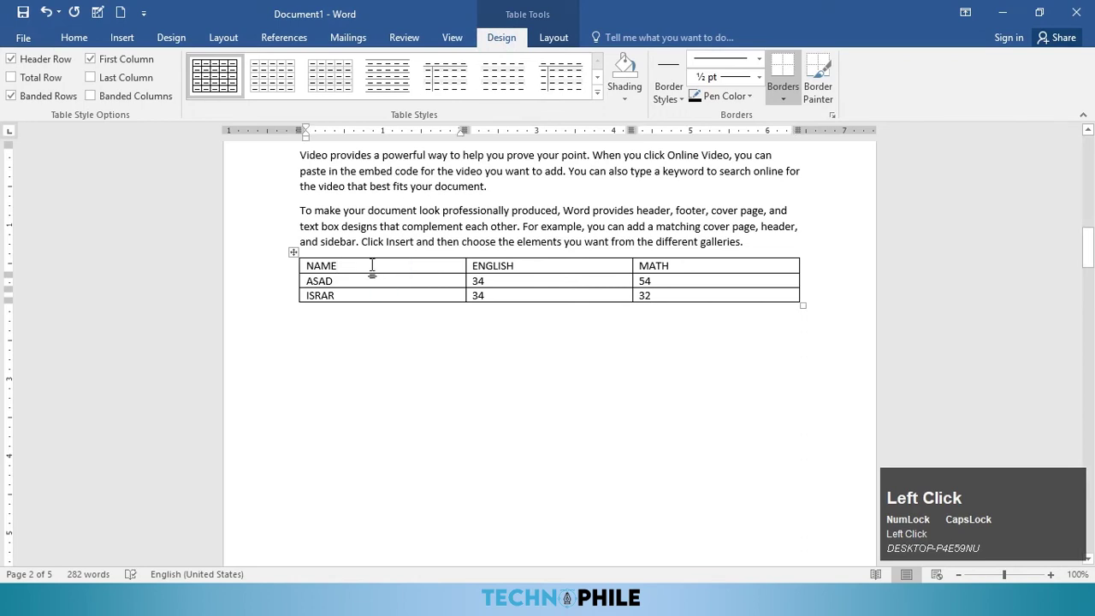
pyautogui.click(596, 93)
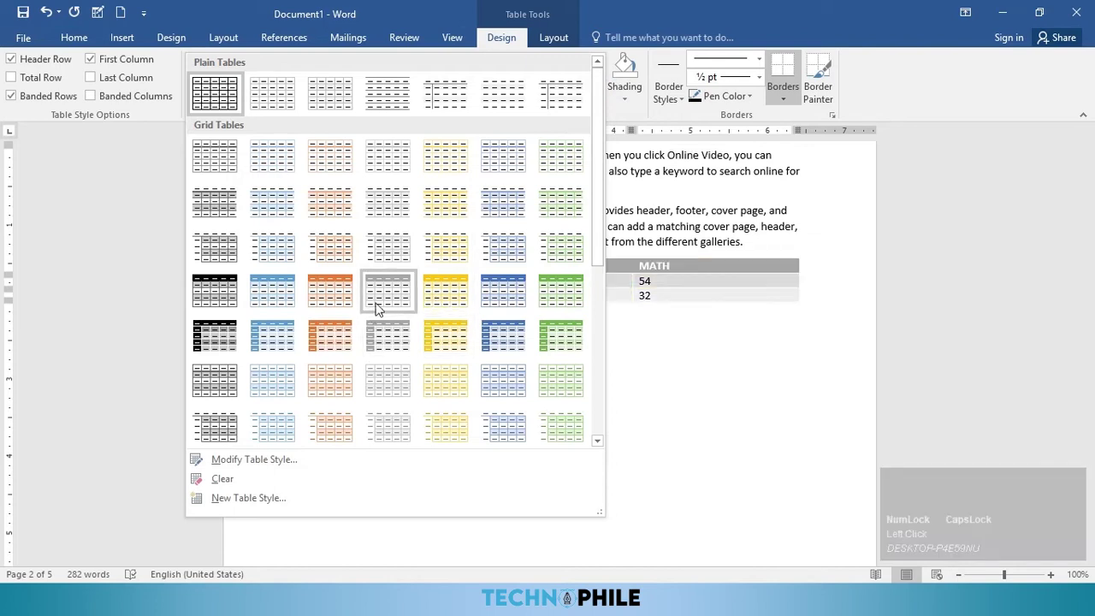
pyautogui.click(455, 297)
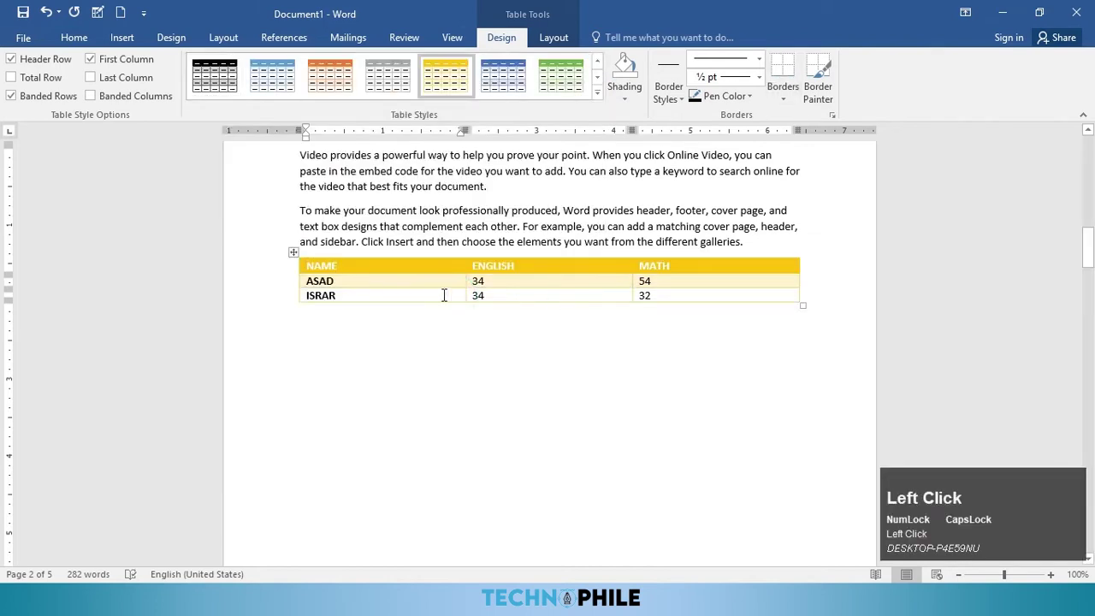
pyautogui.click(108, 63)
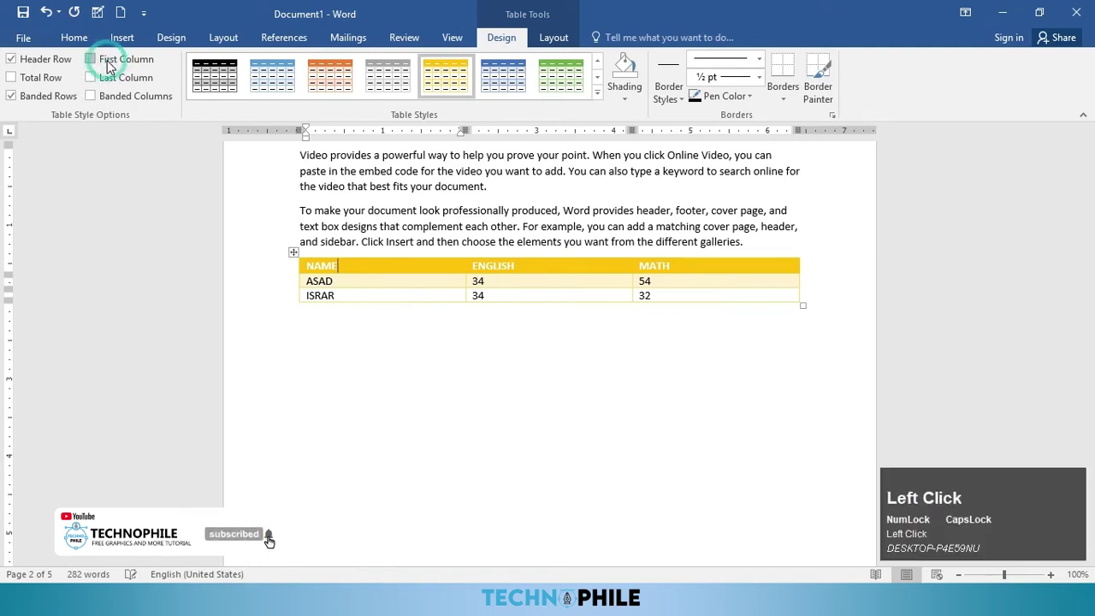
pyautogui.click(107, 66)
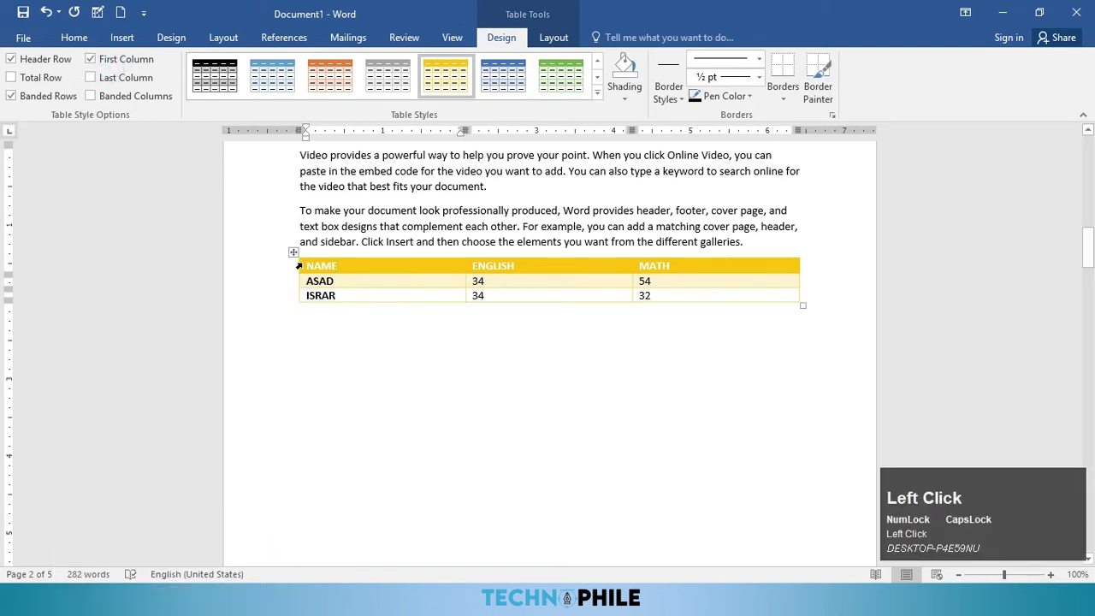
# Step: Switch to the black Grid table style and turn off First Column emphasis
pyautogui.click(597, 77)
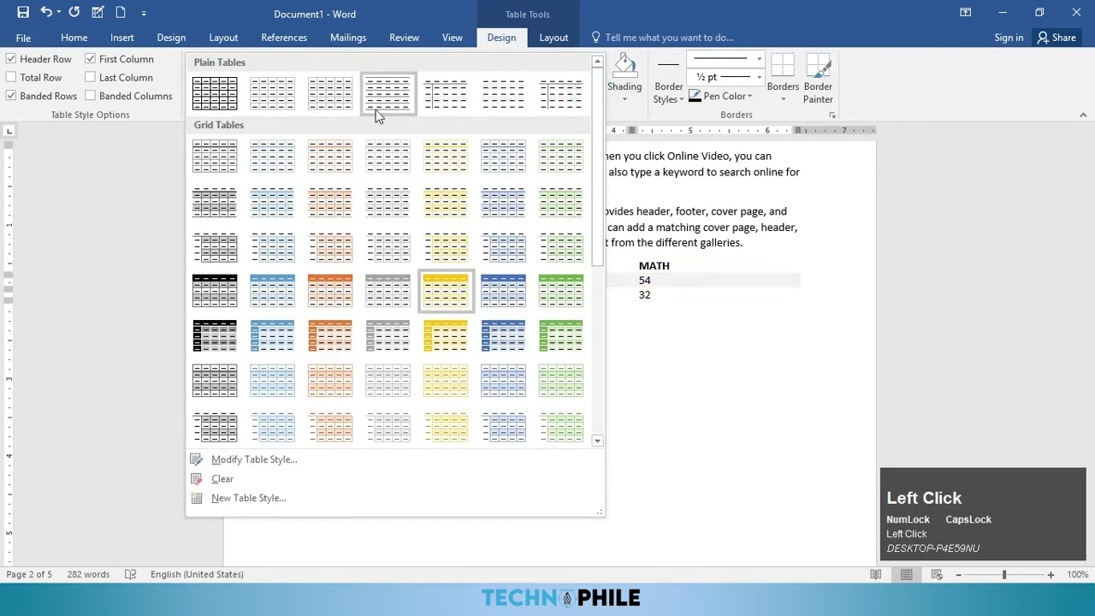
pyautogui.click(228, 331)
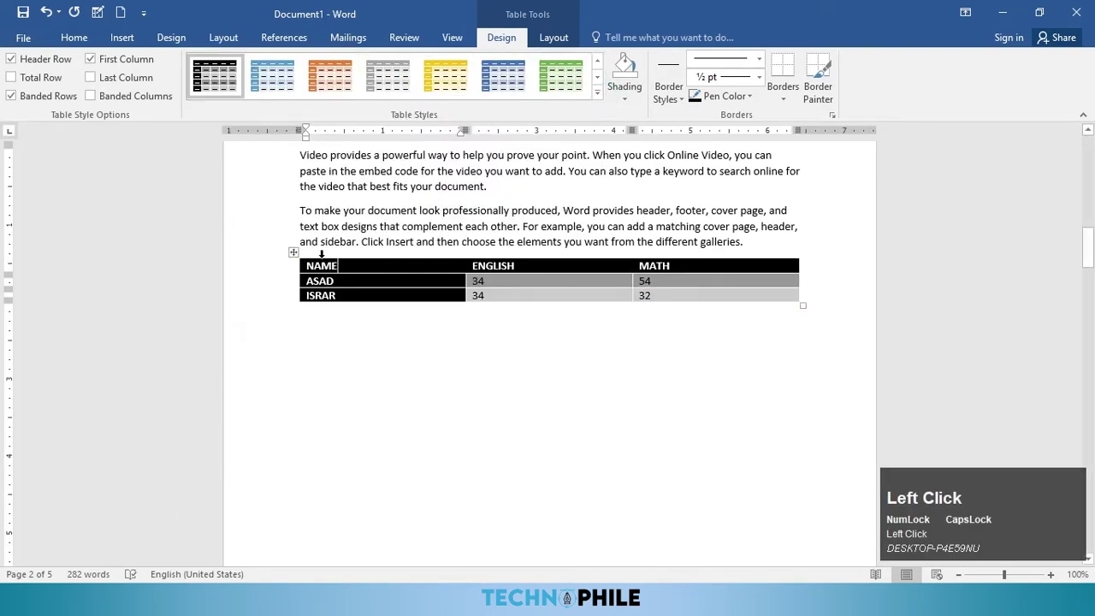
pyautogui.click(128, 65)
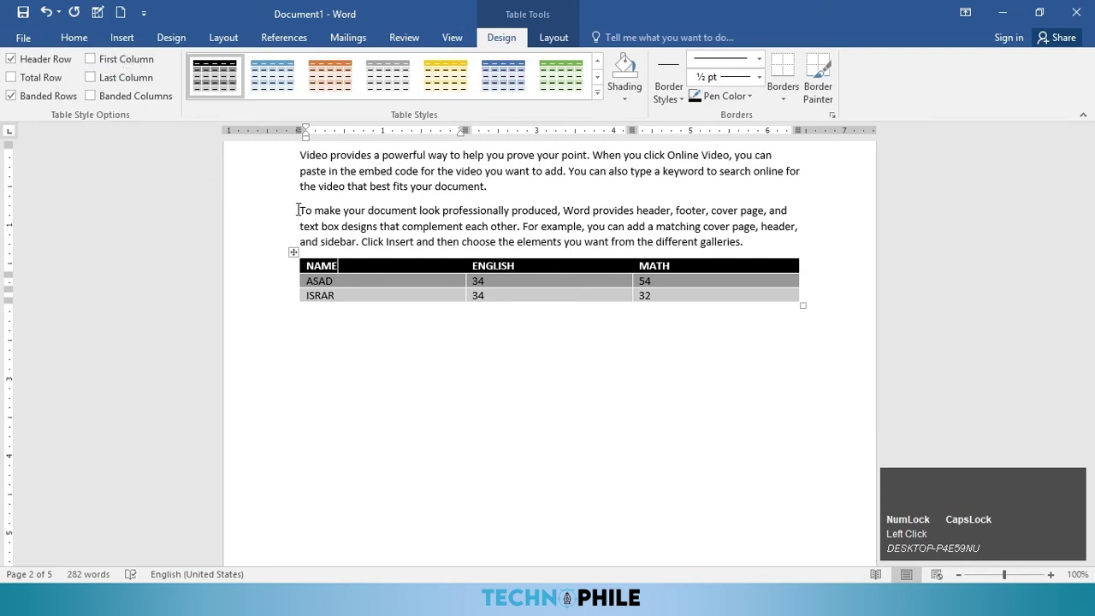
pyautogui.click(65, 59)
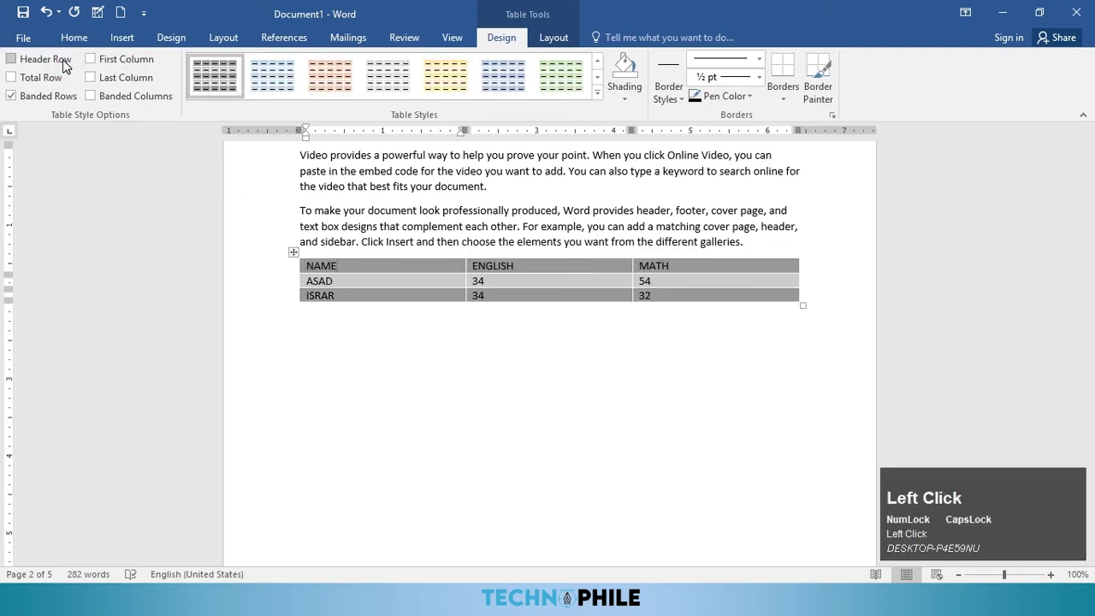
pyautogui.click(64, 59)
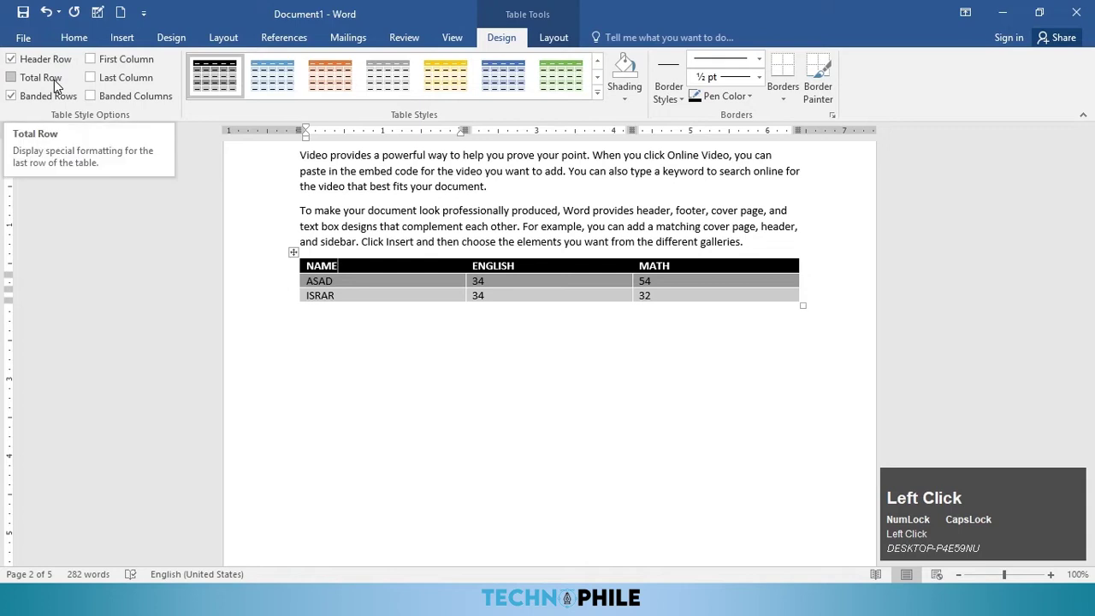
pyautogui.click(54, 79)
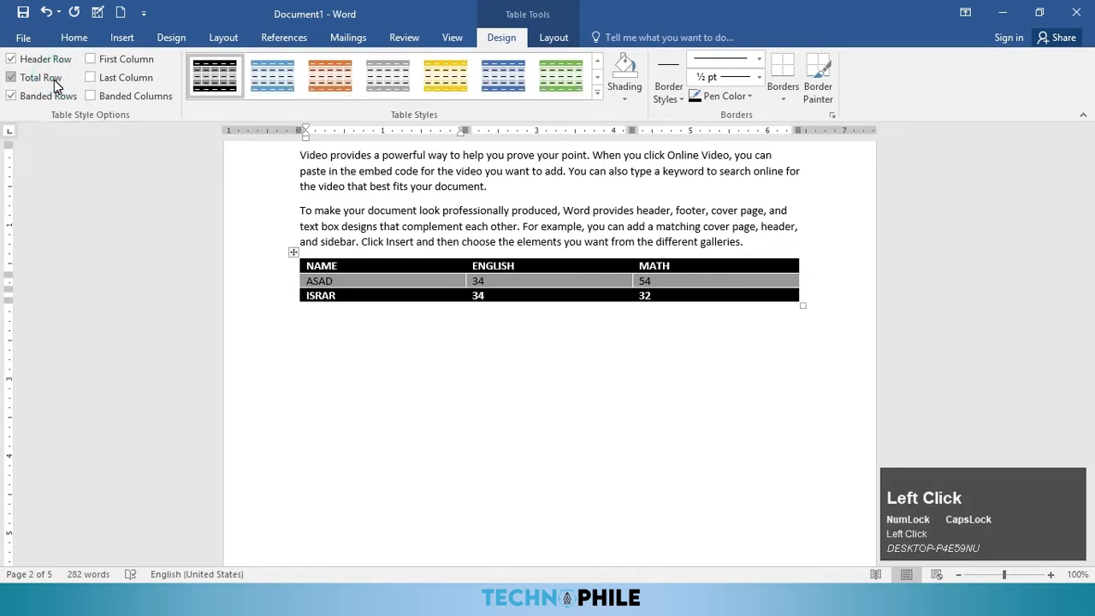
pyautogui.click(54, 80)
pyautogui.click(96, 79)
pyautogui.click(94, 79)
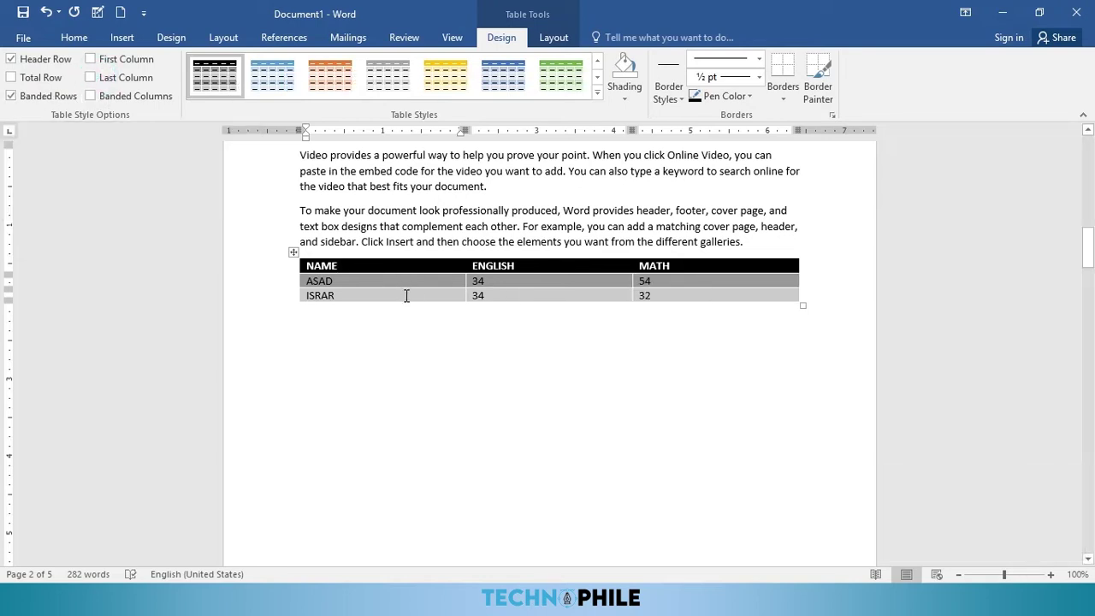
pyautogui.click(48, 97)
pyautogui.click(47, 97)
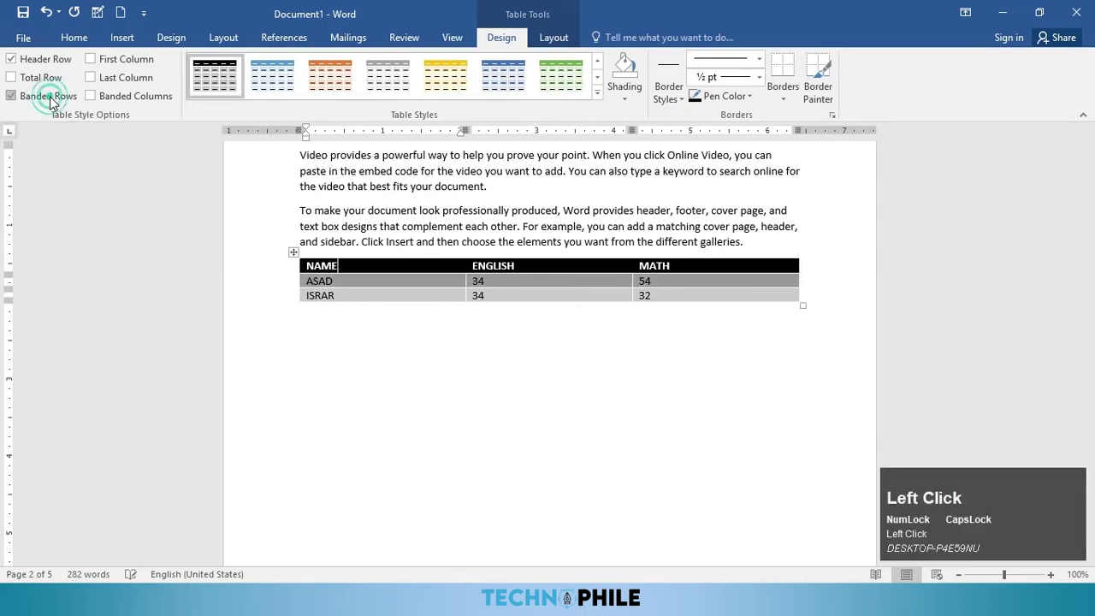
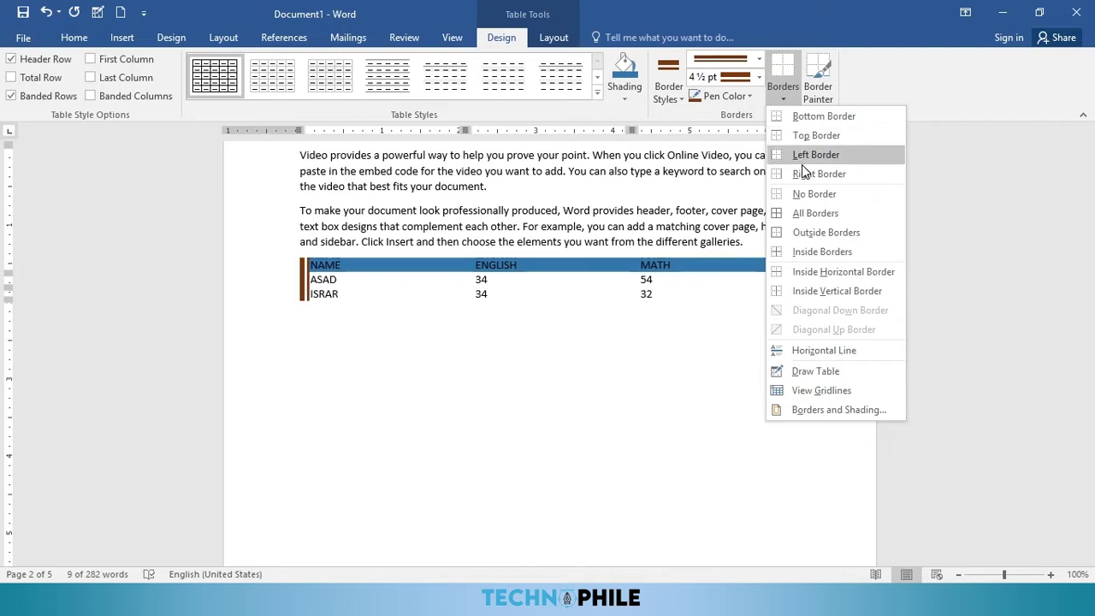
# Step: Add thick 4½ pt brown inside borders between all cells of the marks table
pyautogui.click(822, 254)
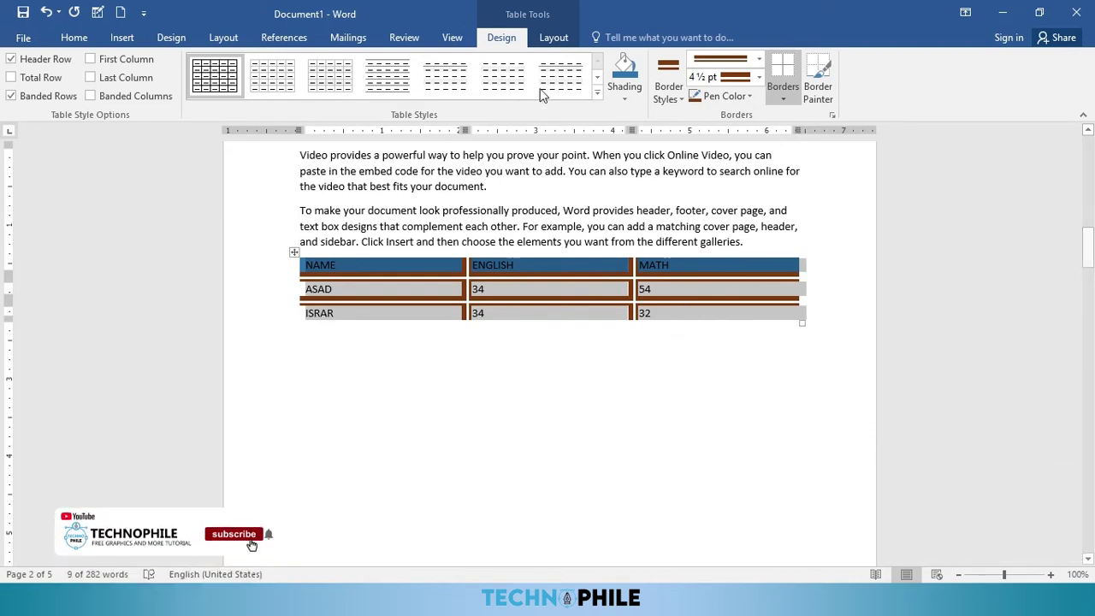
pyautogui.press('F8')
pyautogui.click(553, 37)
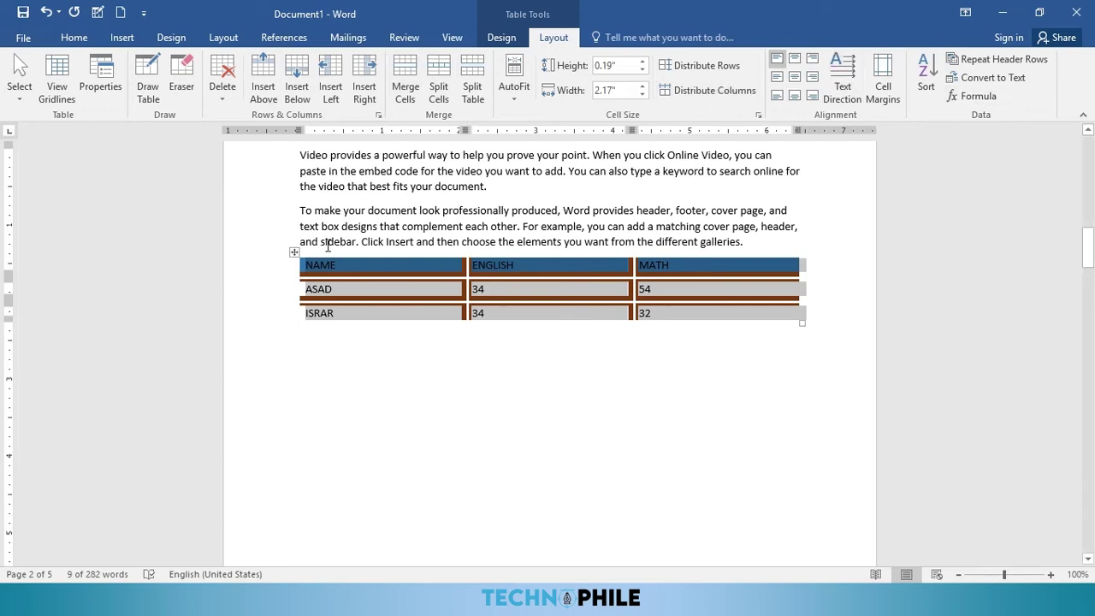
pyautogui.click(354, 316)
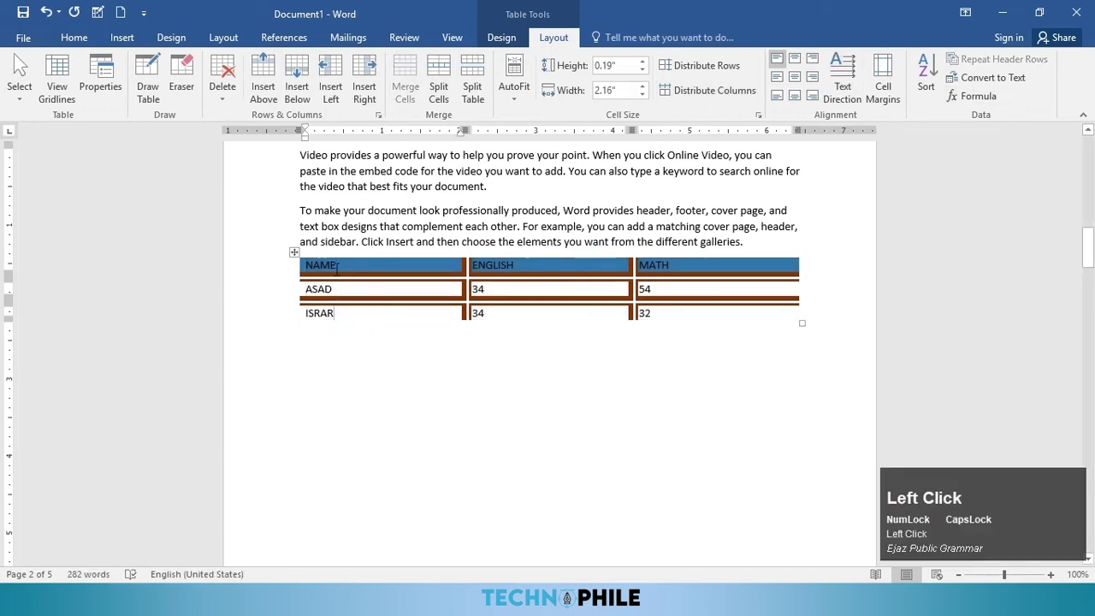
pyautogui.click(19, 84)
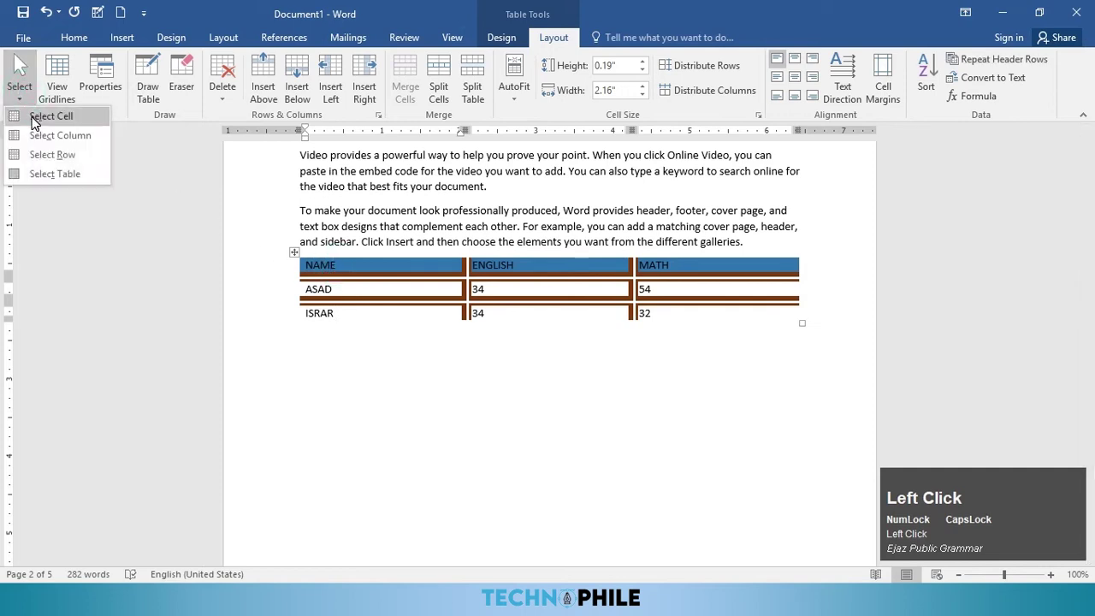
pyautogui.click(32, 120)
pyautogui.click(19, 84)
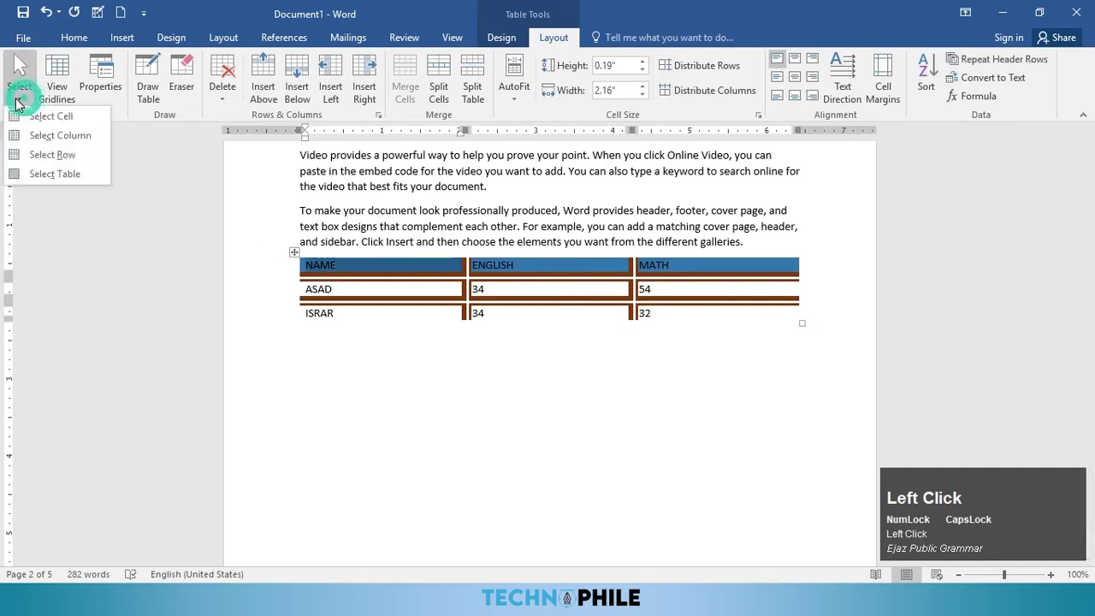
pyautogui.click(53, 135)
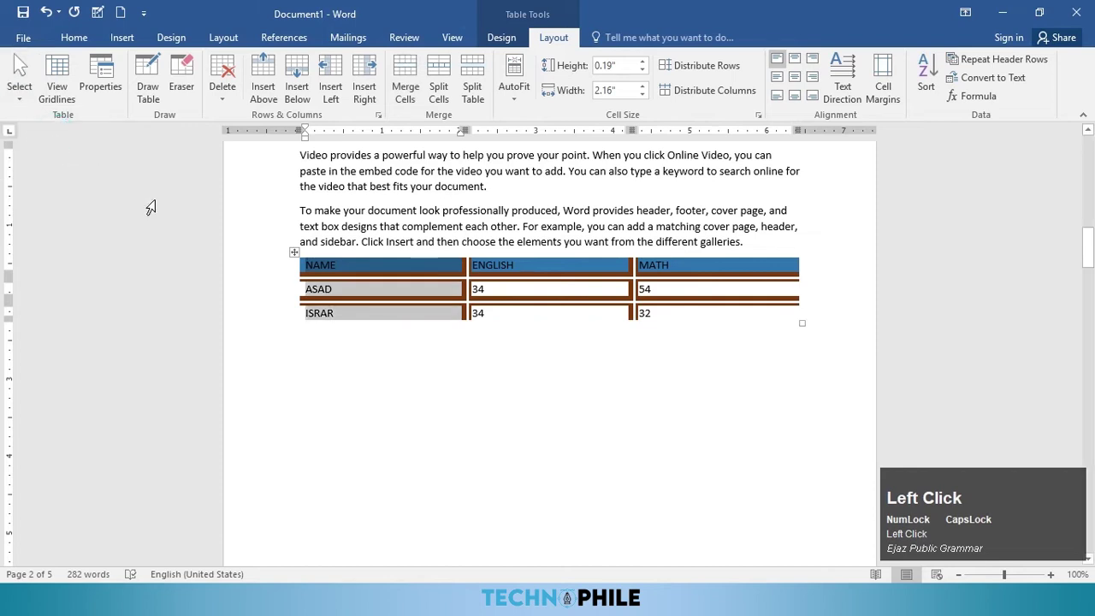
pyautogui.click(348, 268)
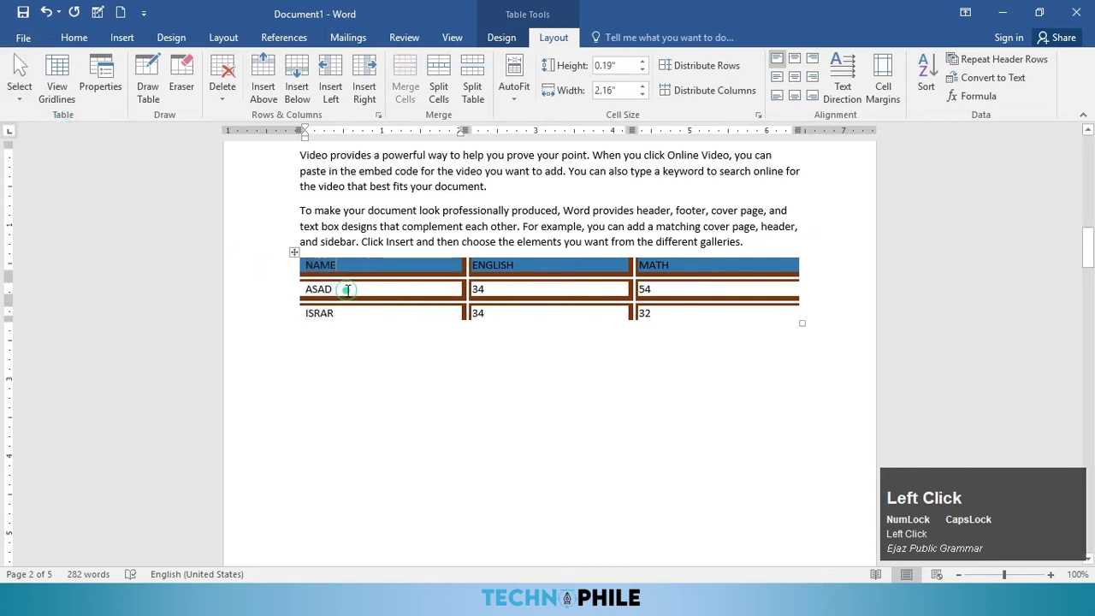
pyautogui.click(18, 84)
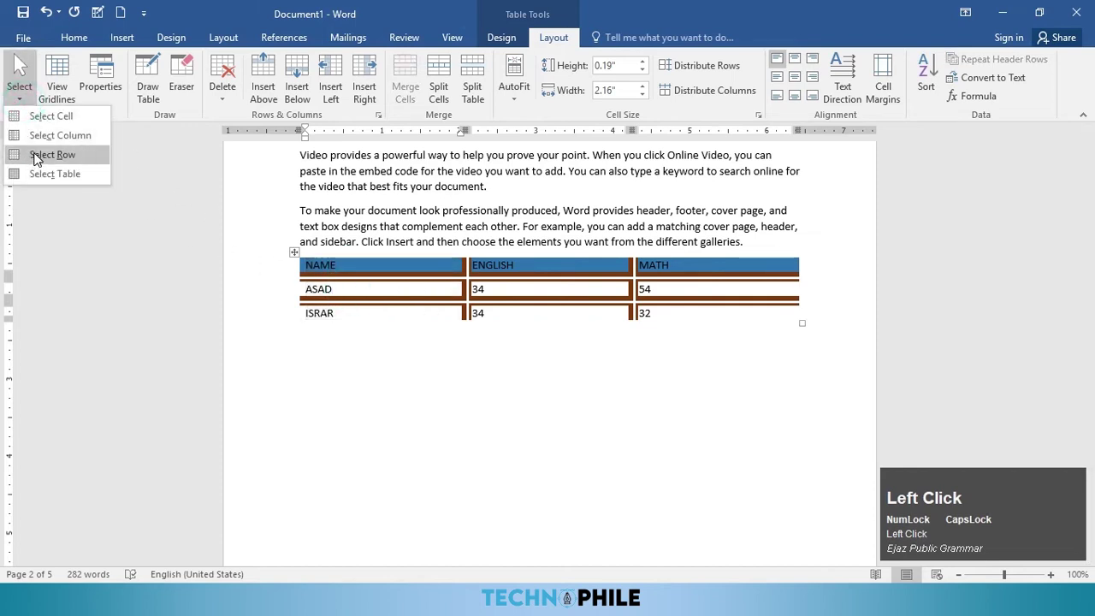
pyautogui.click(34, 157)
pyautogui.click(23, 101)
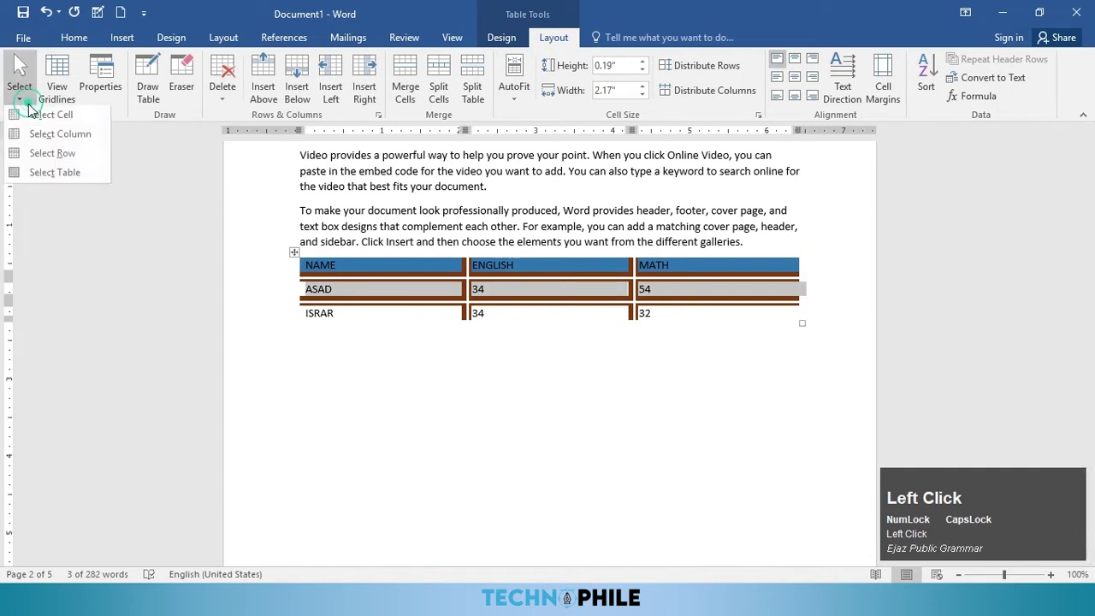
pyautogui.click(54, 169)
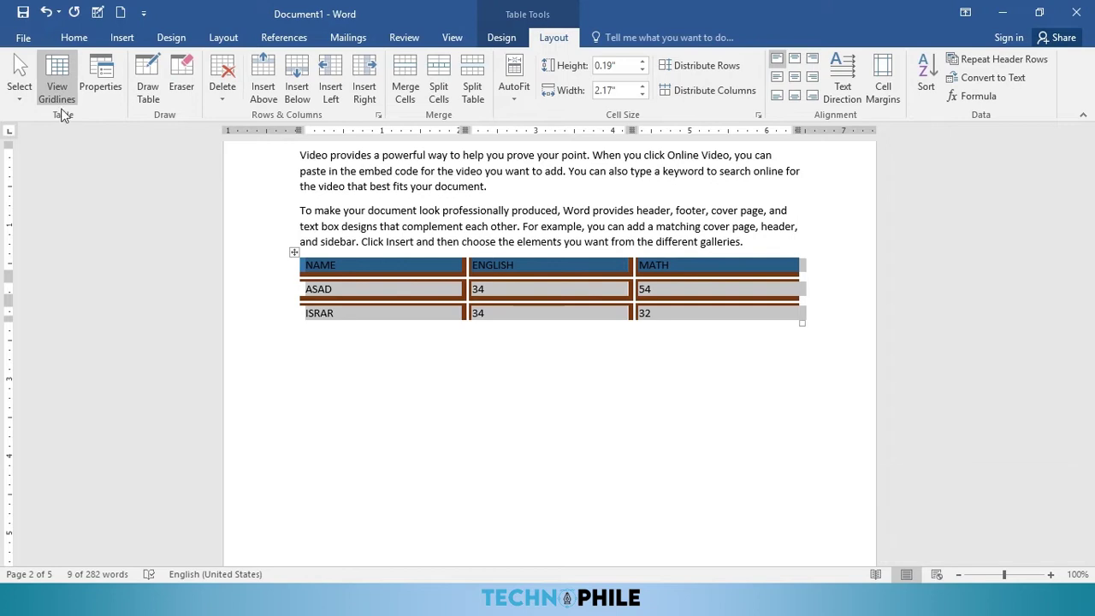
pyautogui.click(291, 255)
# Step: Apply the plain Table Grid style, then remove all borders with No Border
pyautogui.click(518, 37)
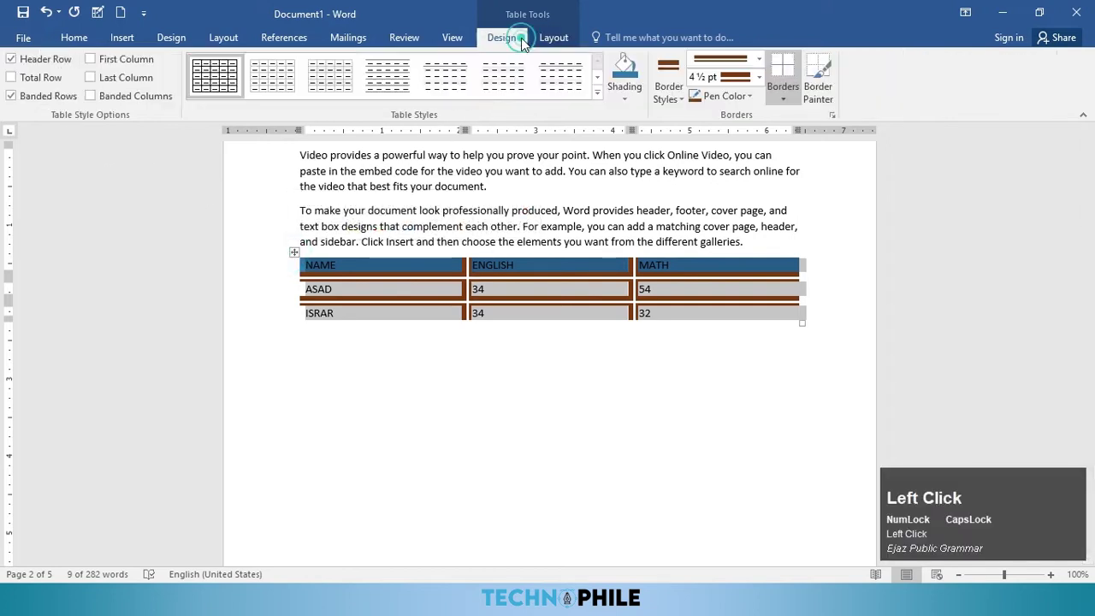
pyautogui.click(596, 93)
pyautogui.click(205, 95)
pyautogui.click(782, 95)
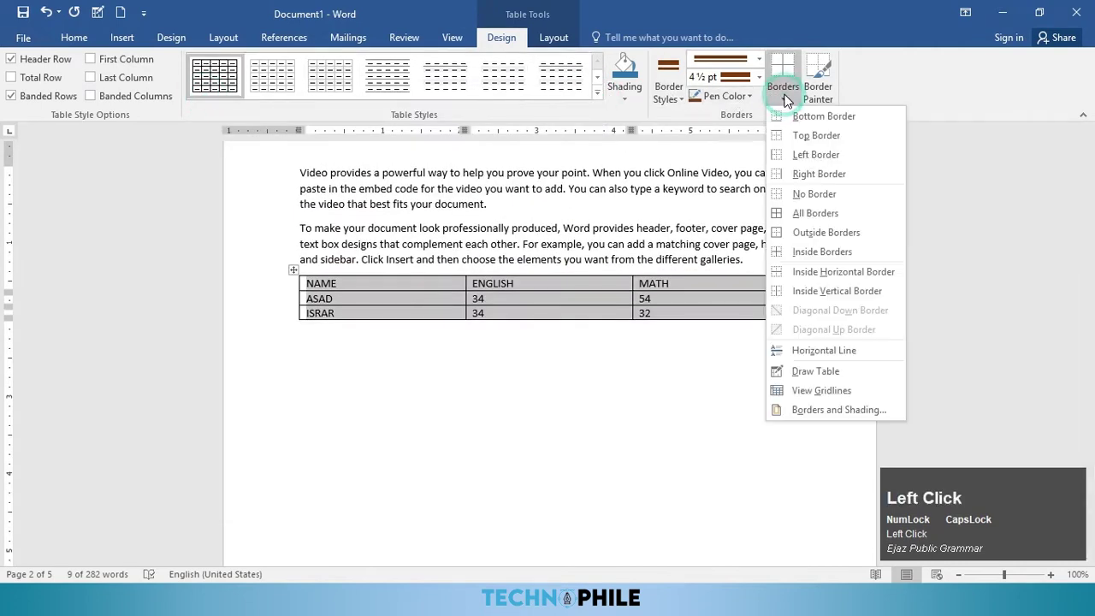
pyautogui.click(797, 194)
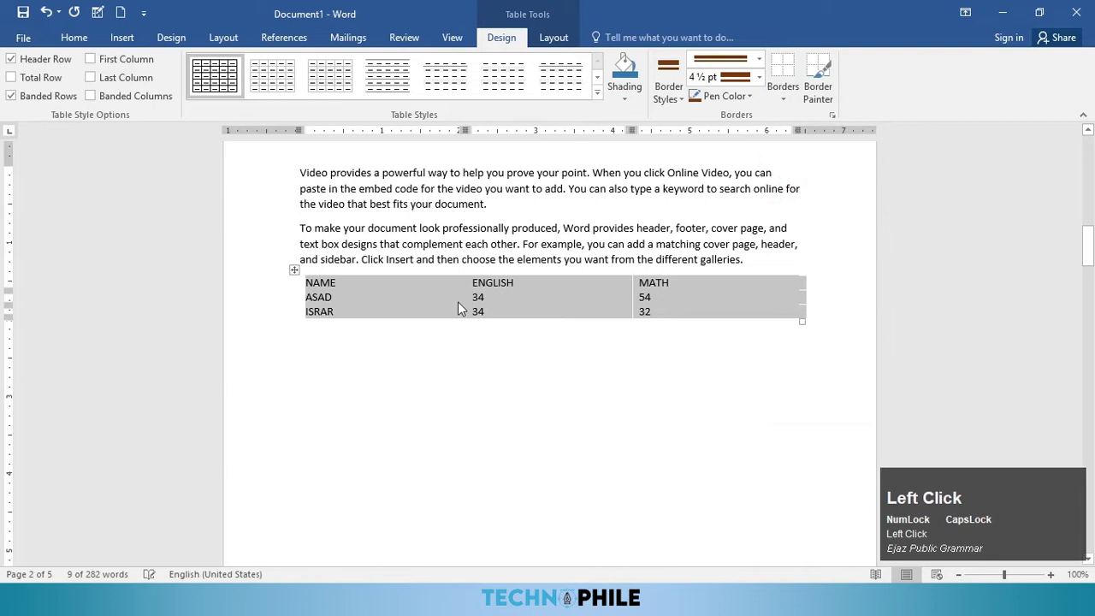
# Step: Show and then hide the dashed gridlines of the borderless table
pyautogui.click(411, 299)
pyautogui.click(293, 271)
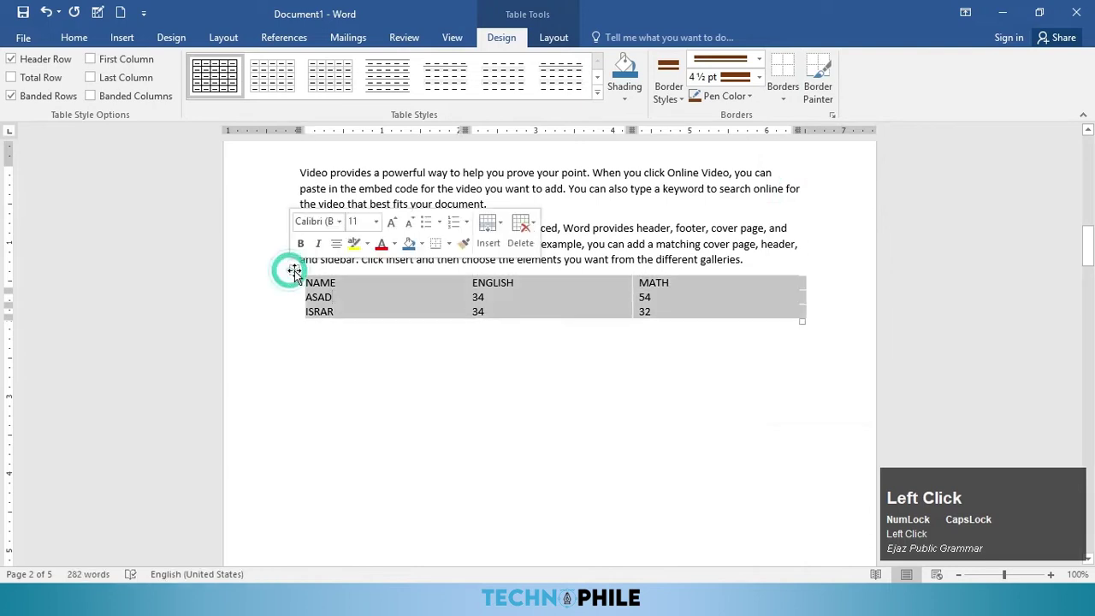
pyautogui.click(556, 37)
pyautogui.click(64, 76)
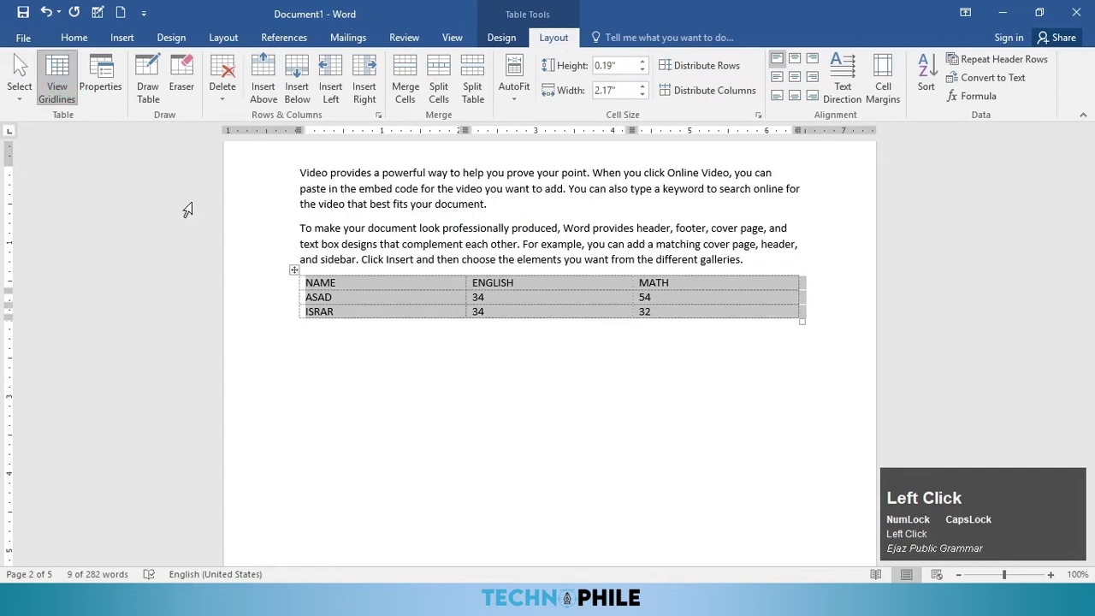
pyautogui.click(355, 295)
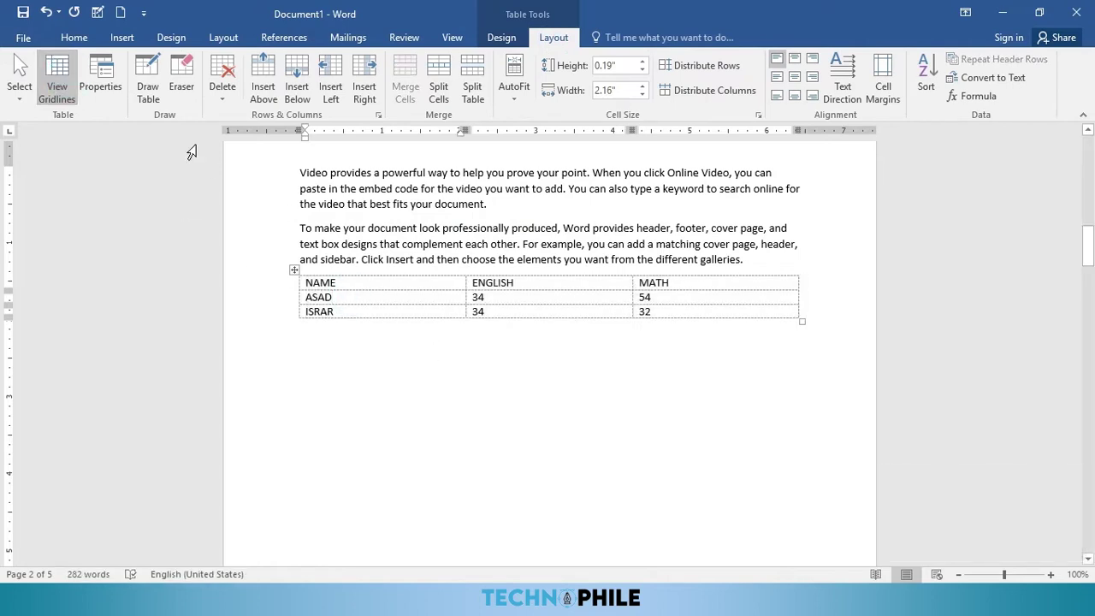
pyautogui.click(57, 85)
# Step: Reapply the Table Grid style to restore thin borders around every cell
pyautogui.click(294, 269)
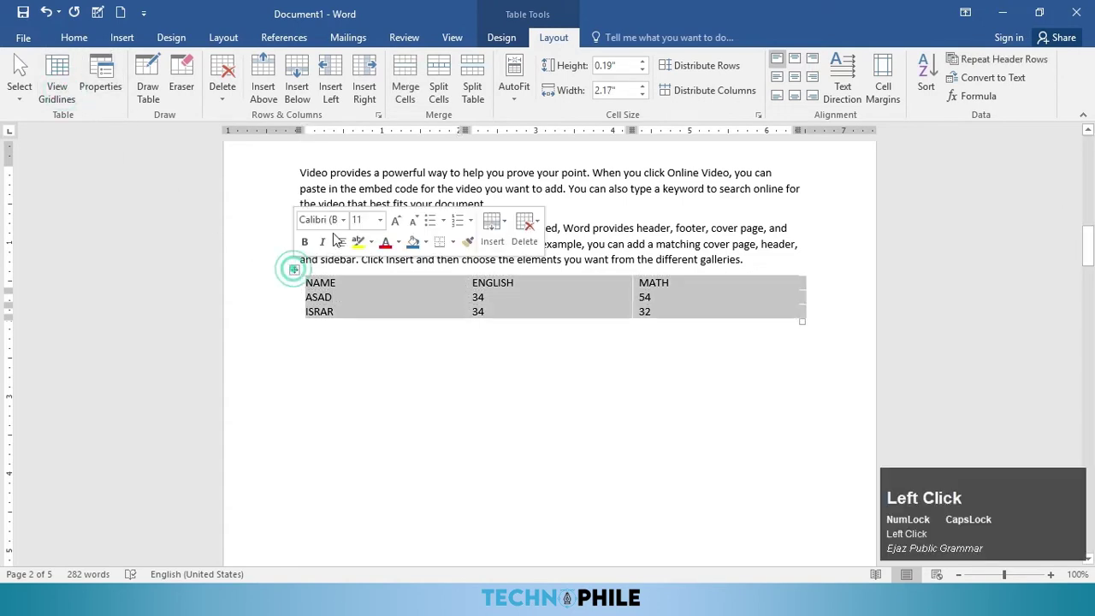
pyautogui.click(502, 37)
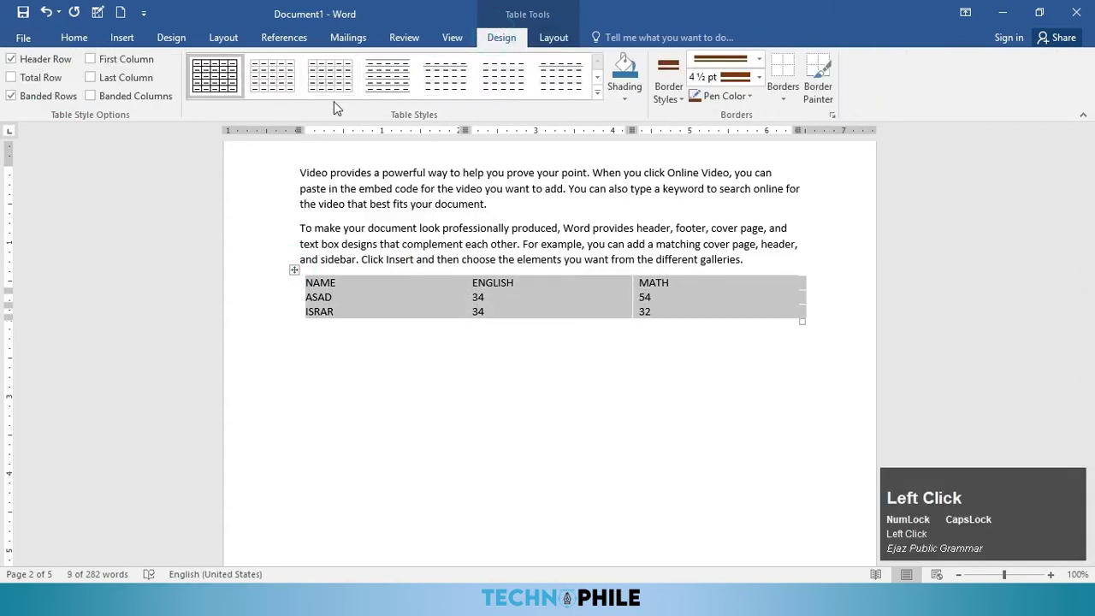
pyautogui.click(215, 75)
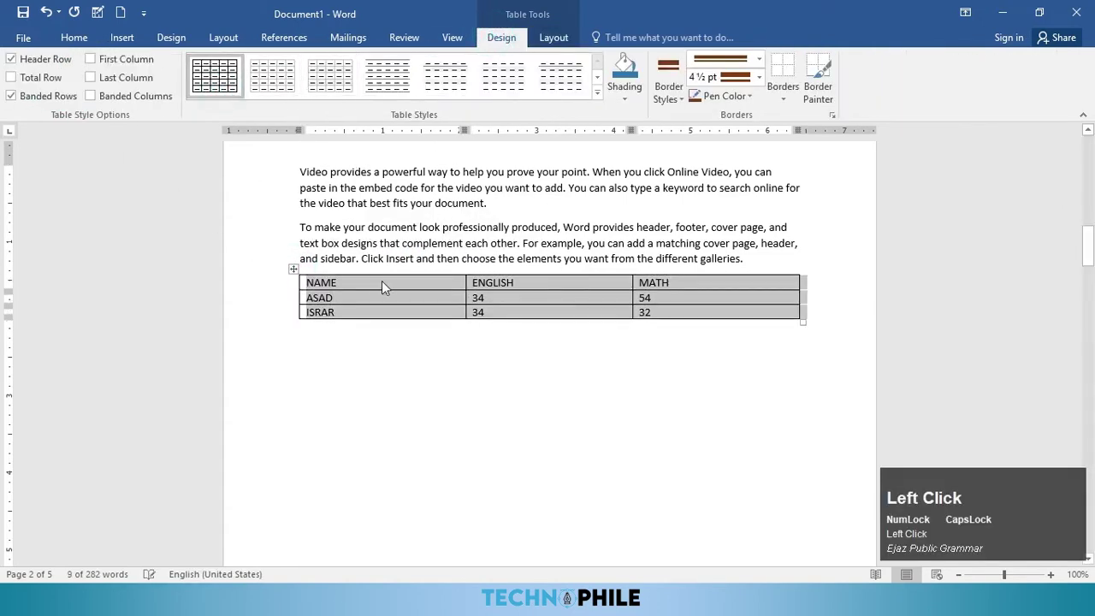
pyautogui.click(552, 39)
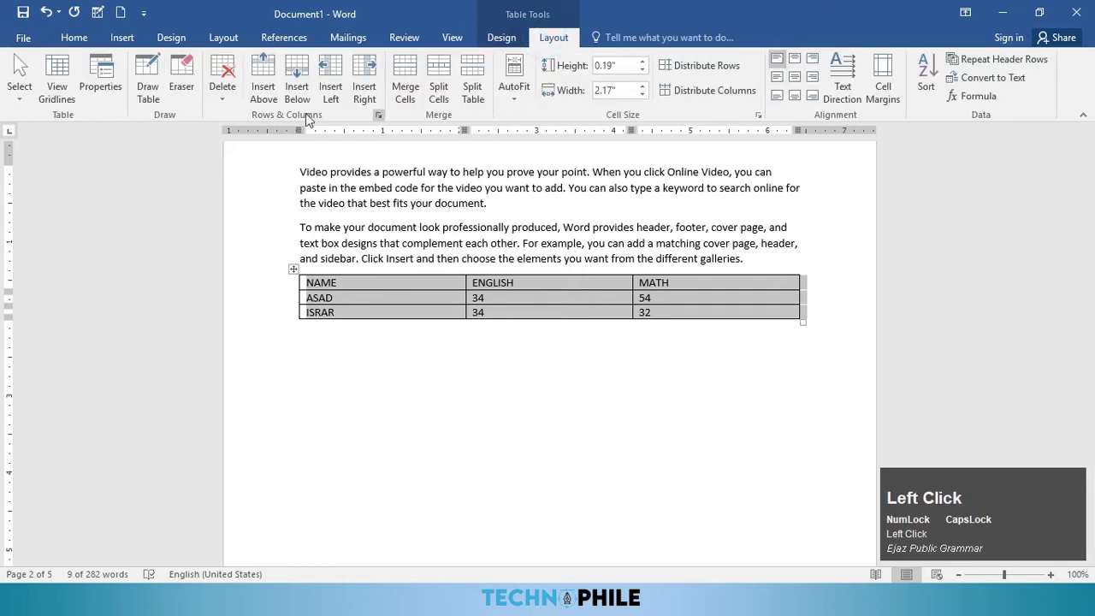
# Step: Center the table on the page in Table Properties after briefly trying right alignment
pyautogui.click(122, 94)
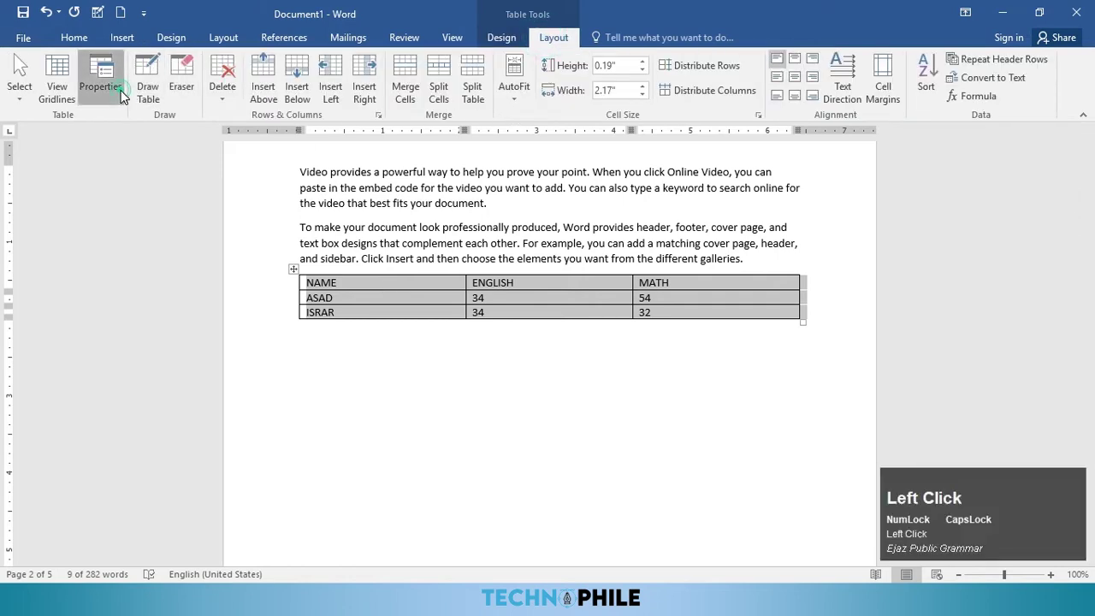
pyautogui.moveTo(510, 114); pyautogui.dragTo(730, 50)
pyautogui.click(688, 180)
pyautogui.click(738, 178)
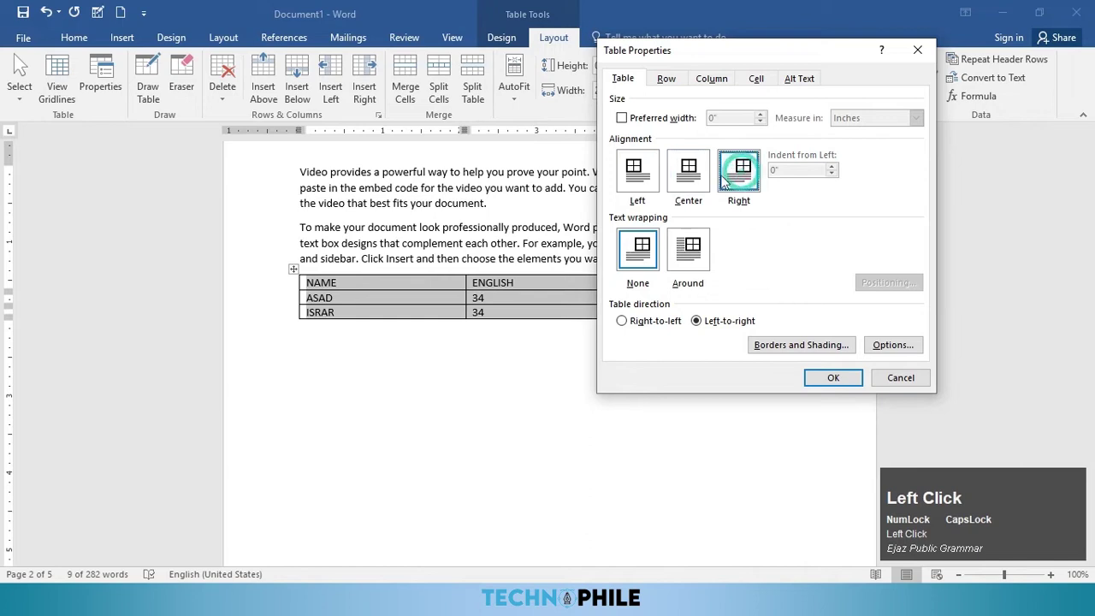
pyautogui.click(675, 180)
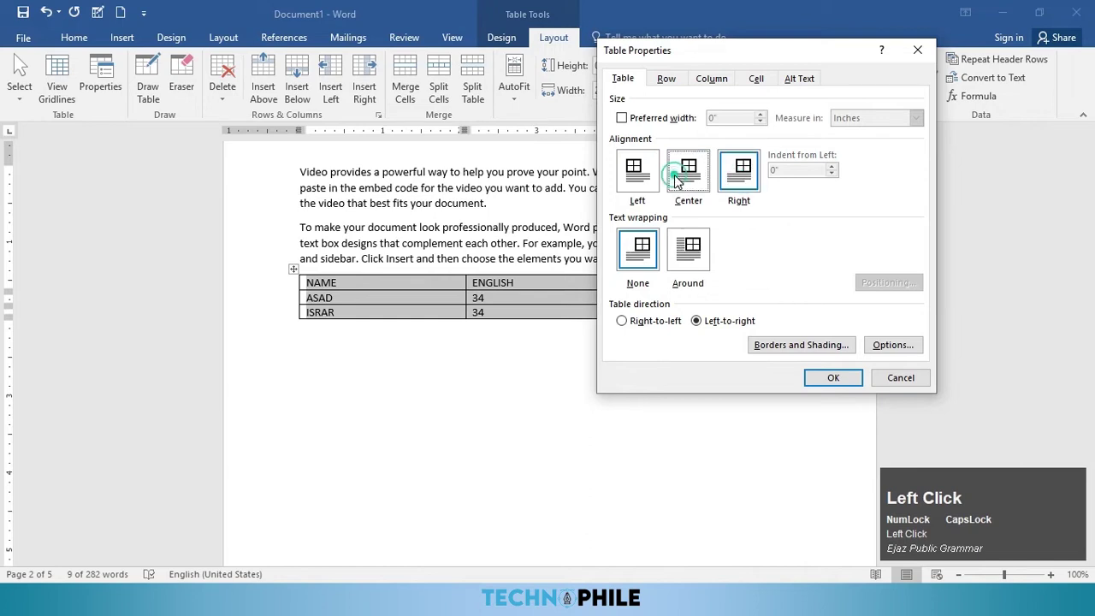
pyautogui.click(832, 381)
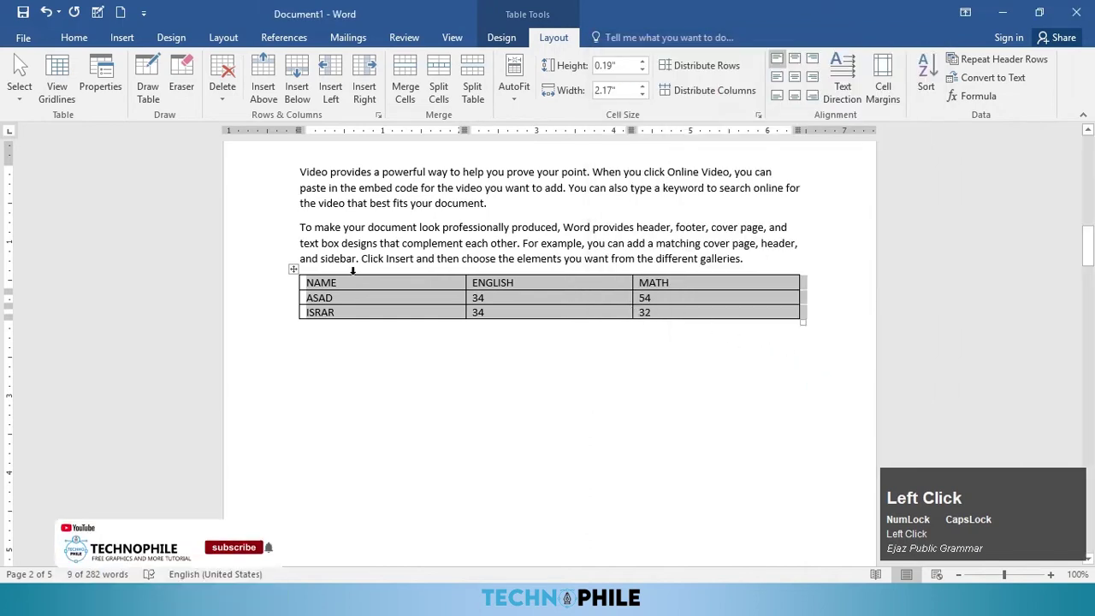
# Step: Set the table to left alignment and drag it to a narrower width
pyautogui.click(292, 270)
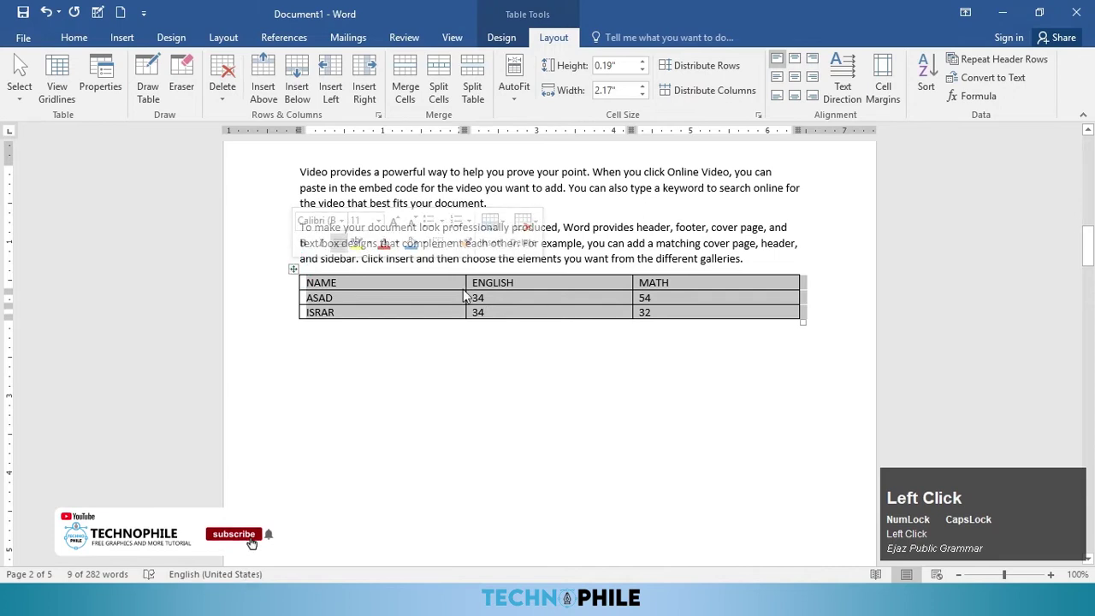
pyautogui.click(424, 279)
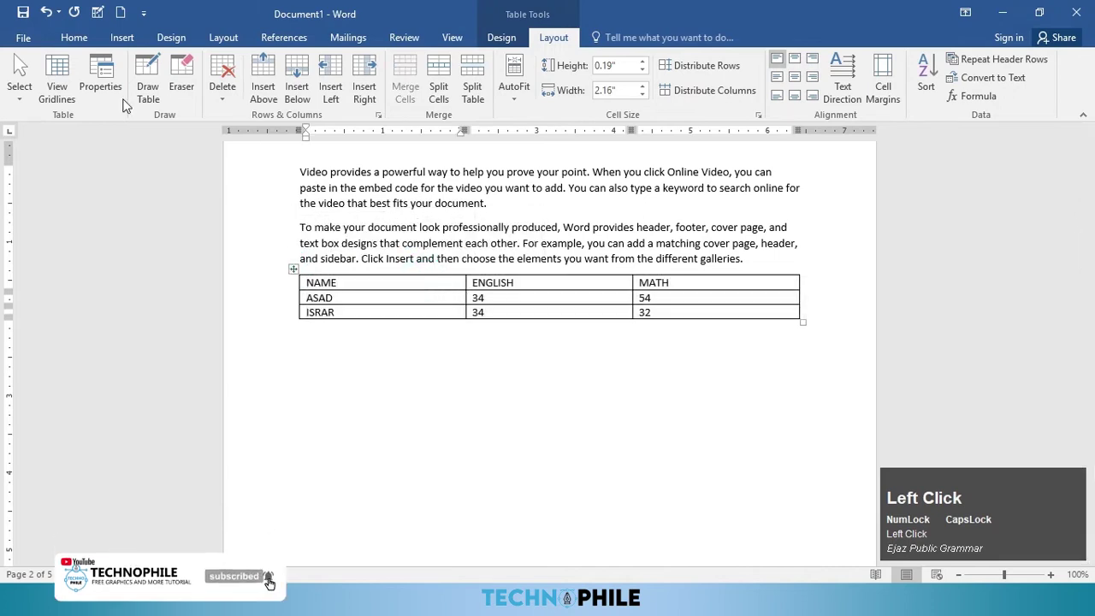
pyautogui.click(103, 91)
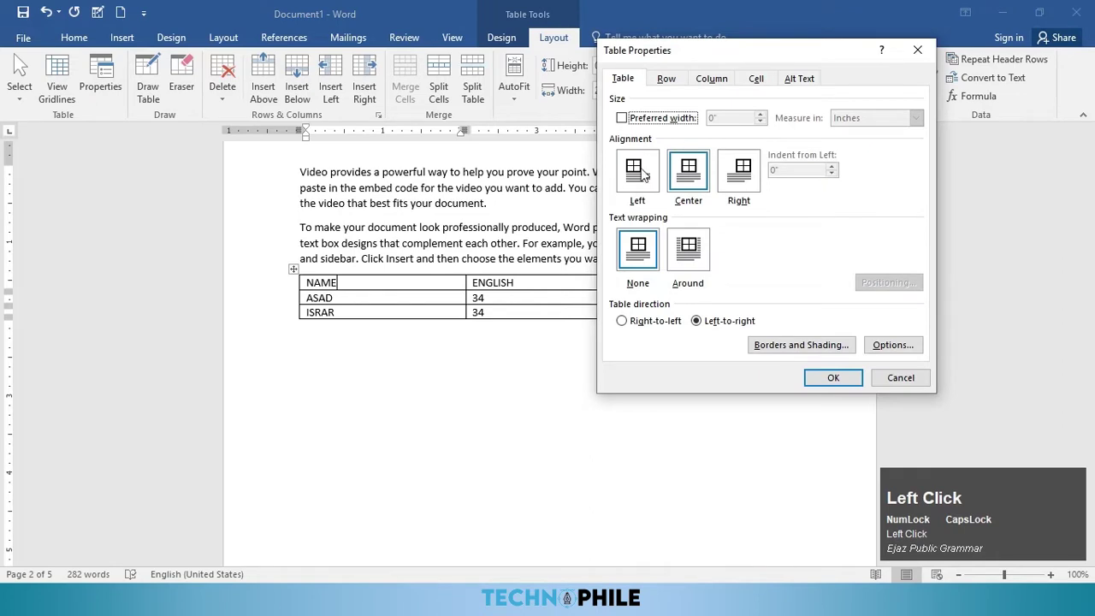
pyautogui.click(655, 175)
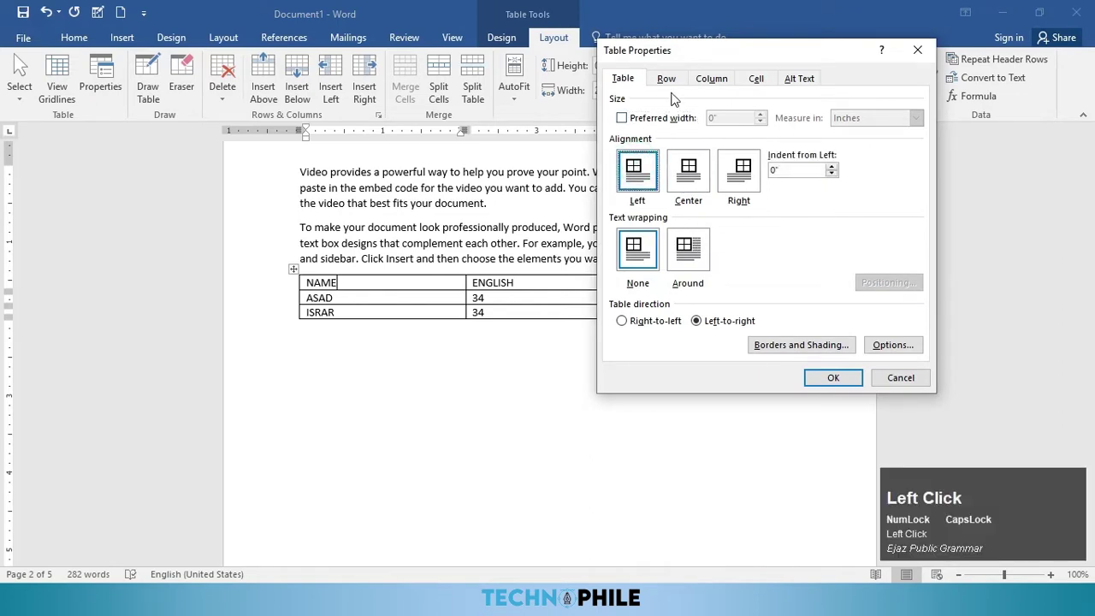
pyautogui.click(832, 380)
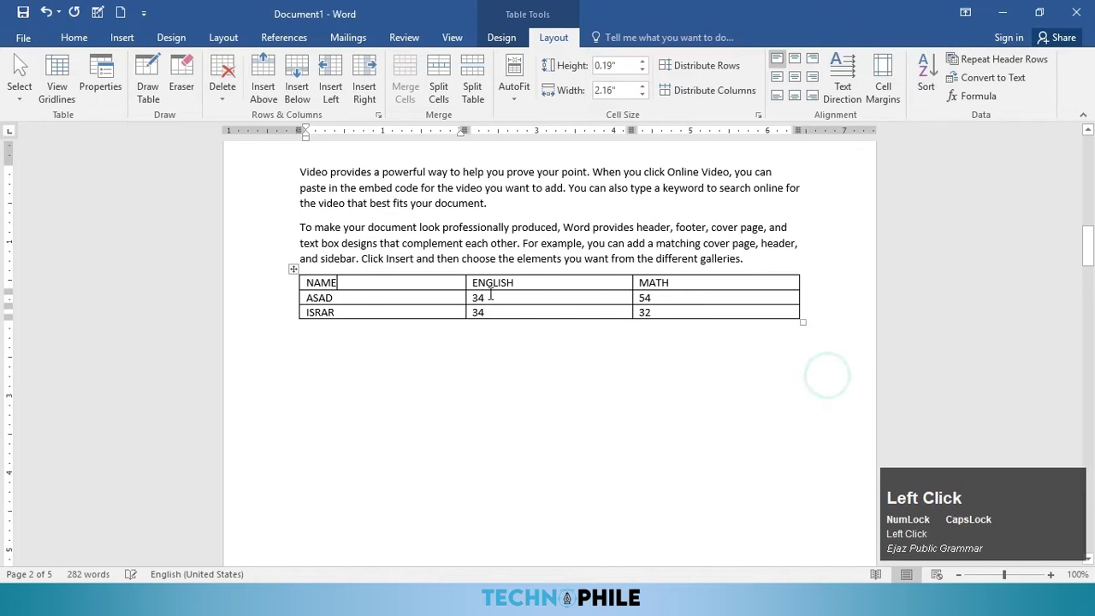
pyautogui.click(293, 270)
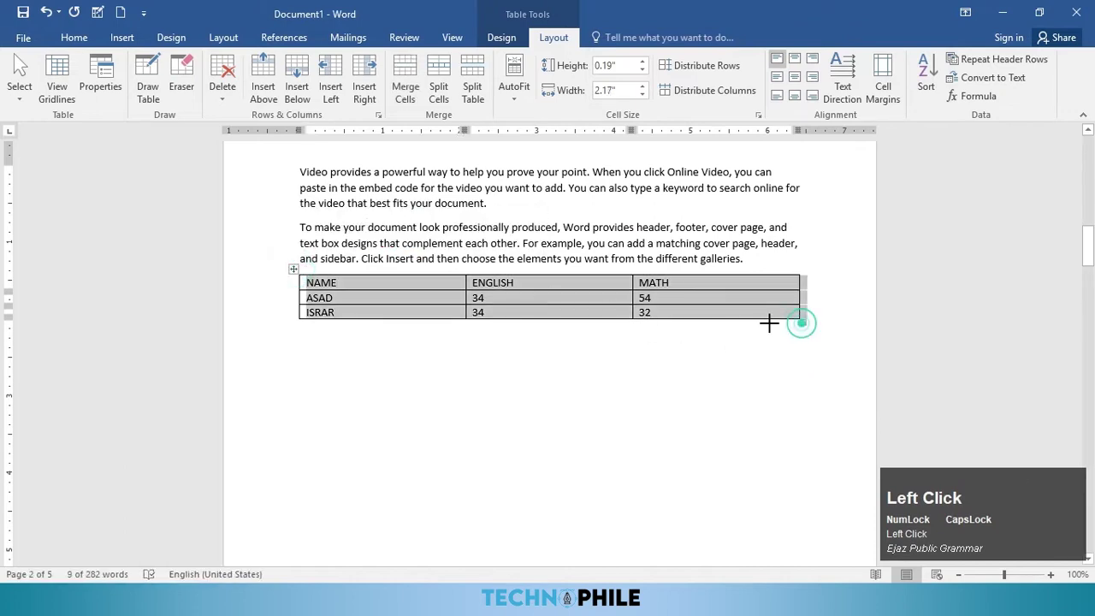
pyautogui.moveTo(781, 322); pyautogui.dragTo(679, 318)
# Step: Enable preferred width, try centred then right alignment, then drag the table left and enlarge it
pyautogui.click(114, 101)
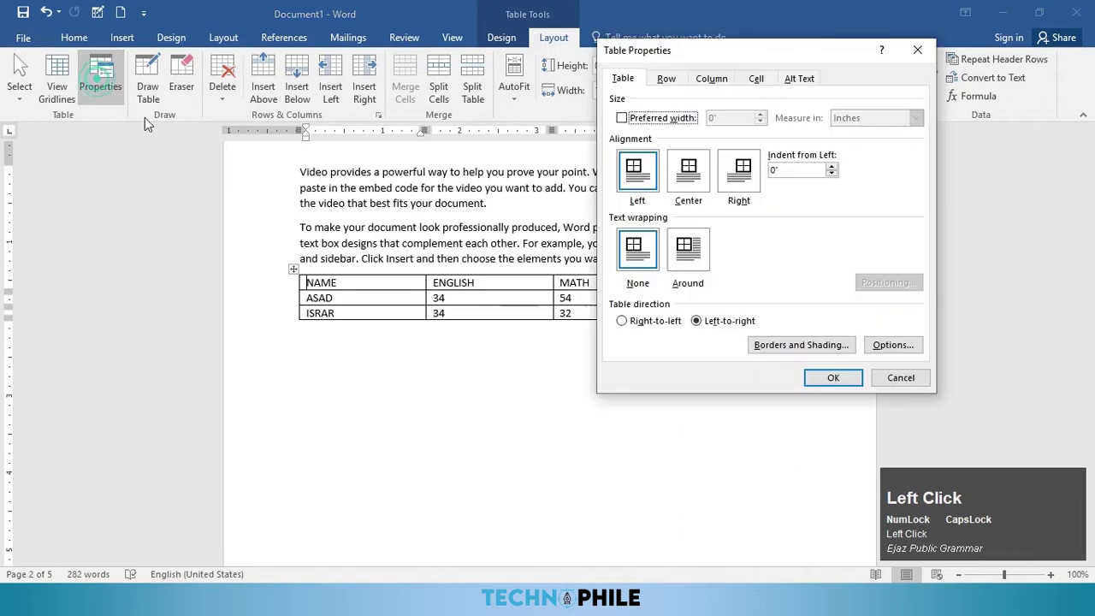
pyautogui.click(621, 118)
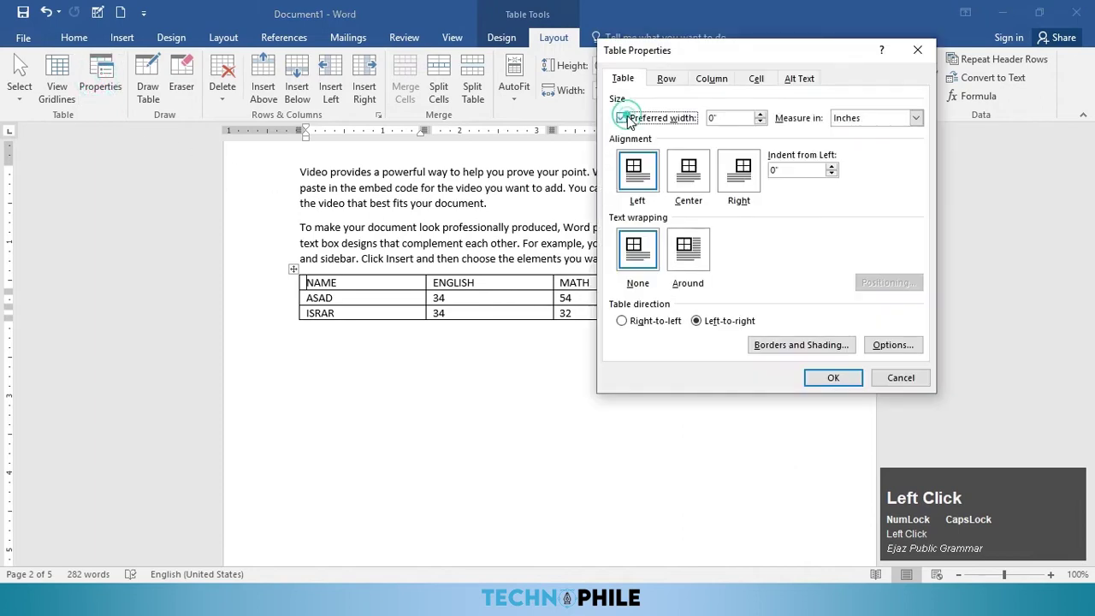
pyautogui.click(687, 184)
pyautogui.click(822, 377)
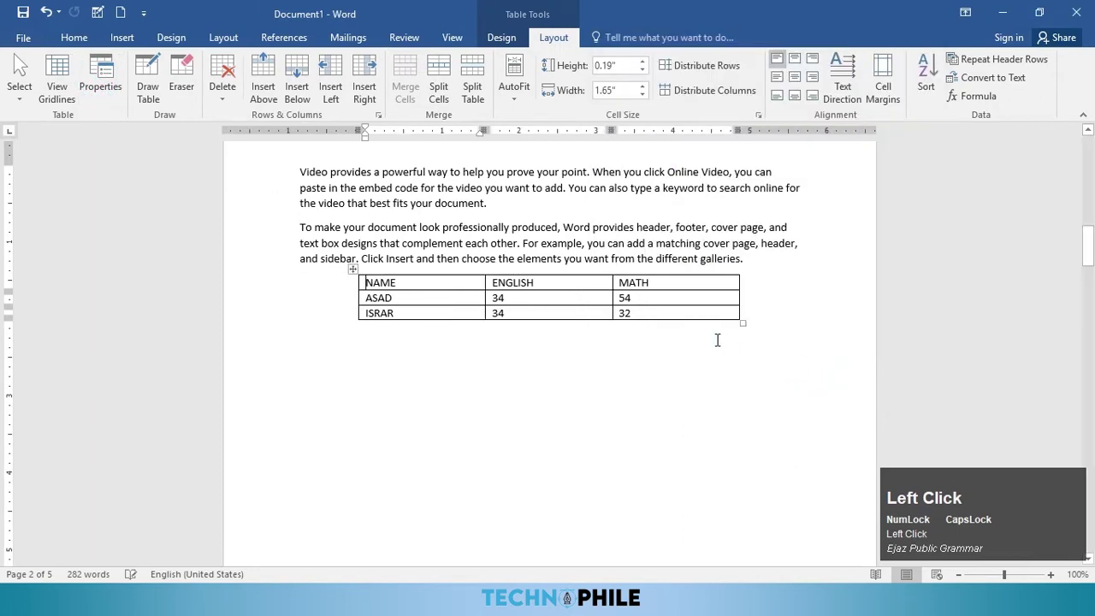
pyautogui.click(100, 81)
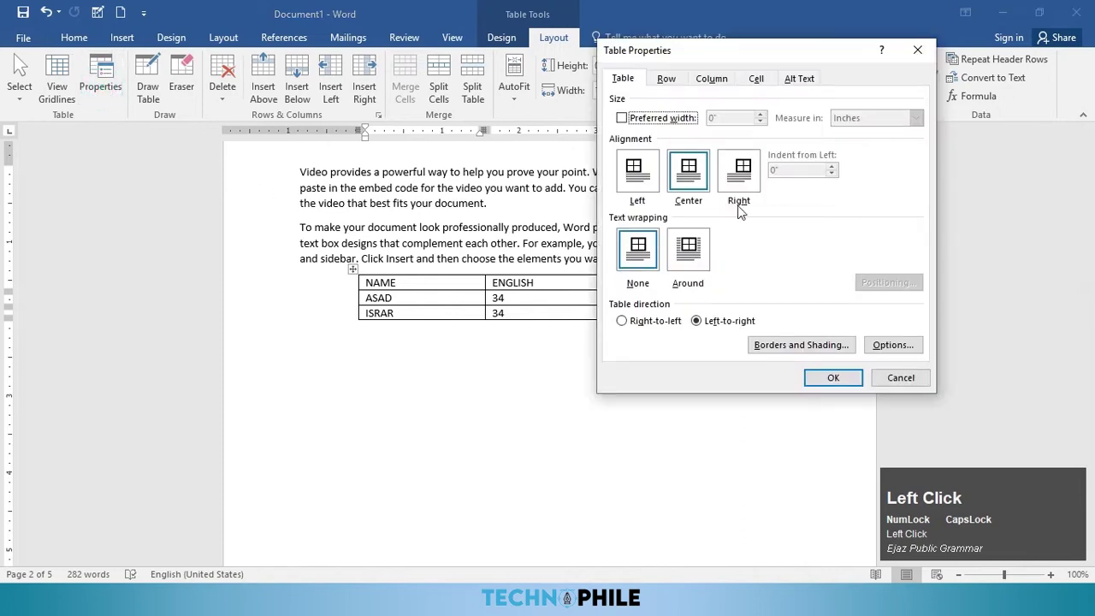
pyautogui.click(739, 171)
pyautogui.click(835, 379)
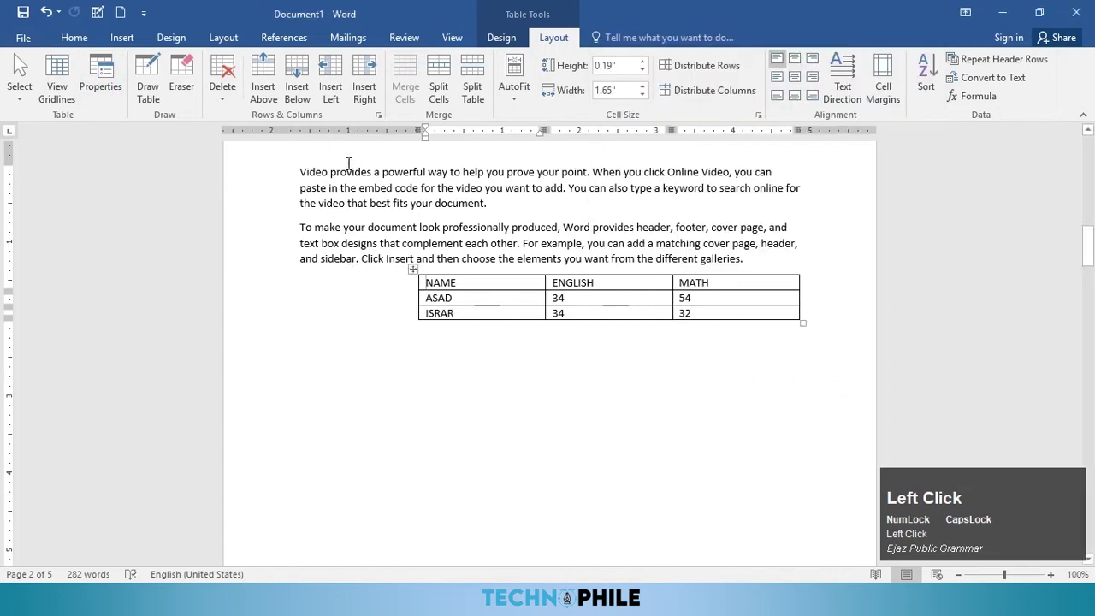
pyautogui.moveTo(412, 268); pyautogui.dragTo(296, 267)
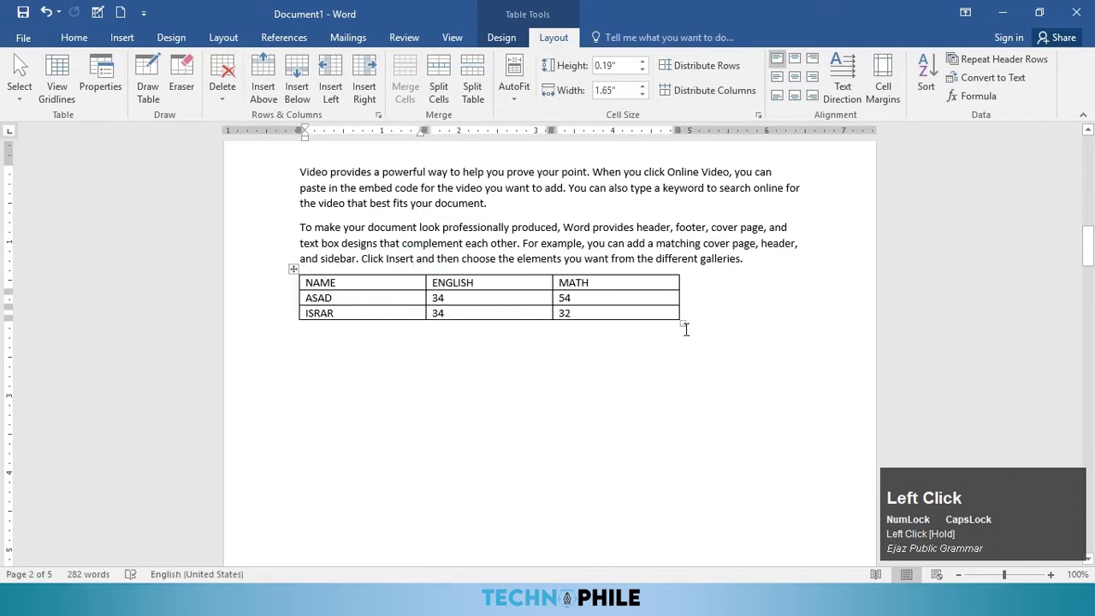
pyautogui.moveTo(680, 321); pyautogui.dragTo(789, 360)
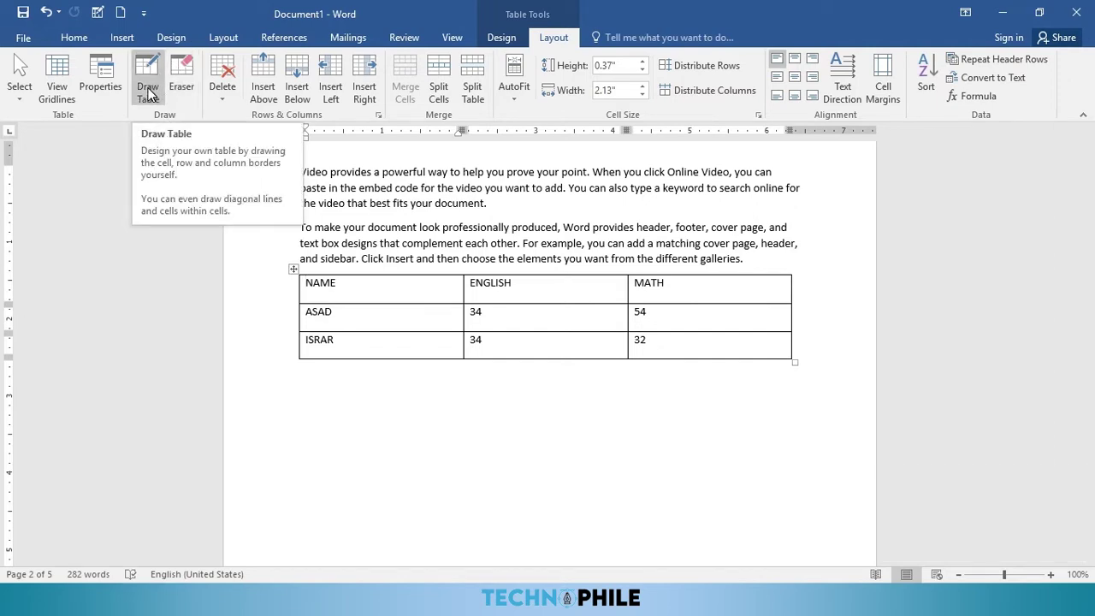
# Step: Draw a new table below the marks table and divide it with four vertical lines
pyautogui.click(153, 80)
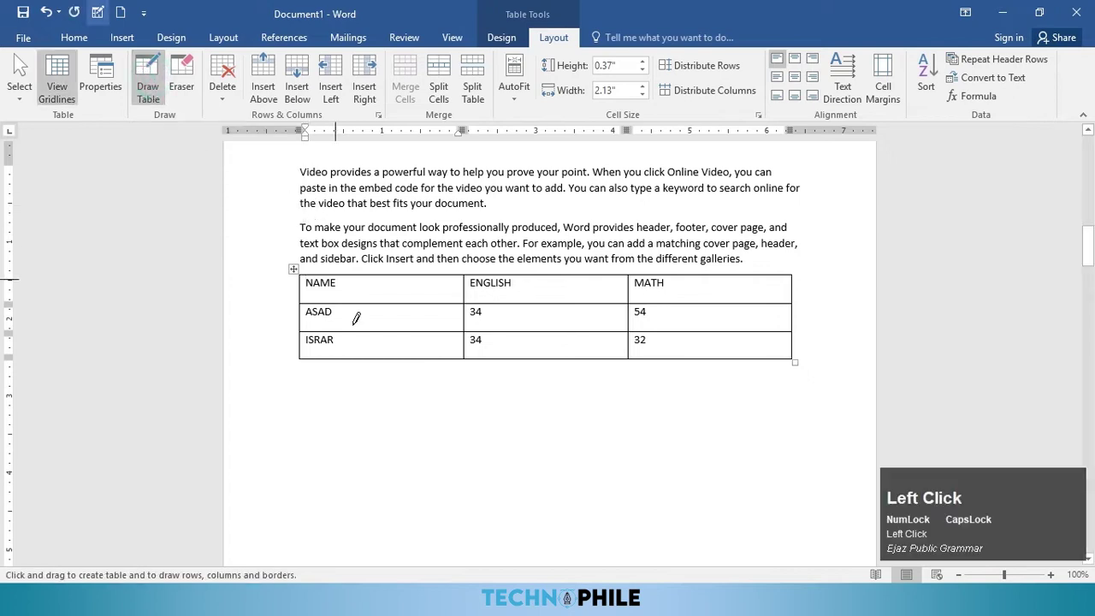
pyautogui.moveTo(301, 396)
pyautogui.mouseDown()
pyautogui.moveTo(652, 522)
pyautogui.moveTo(808, 531)
pyautogui.moveTo(772, 519)
pyautogui.moveTo(788, 528)
pyautogui.mouseUp()
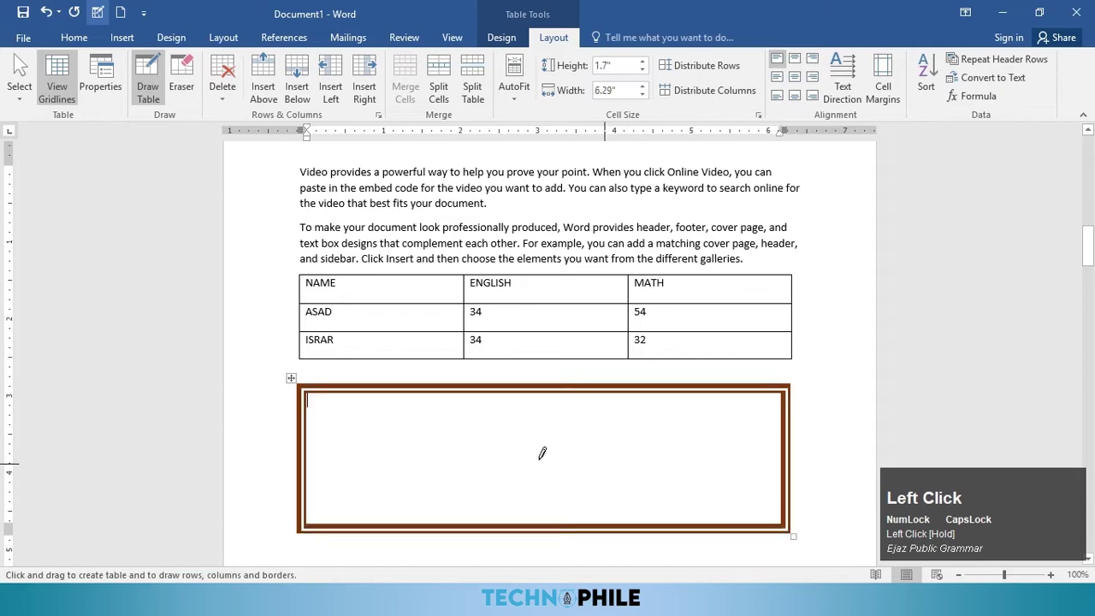
pyautogui.moveTo(374, 390); pyautogui.dragTo(374, 525)
pyautogui.moveTo(413, 391); pyautogui.dragTo(414, 525)
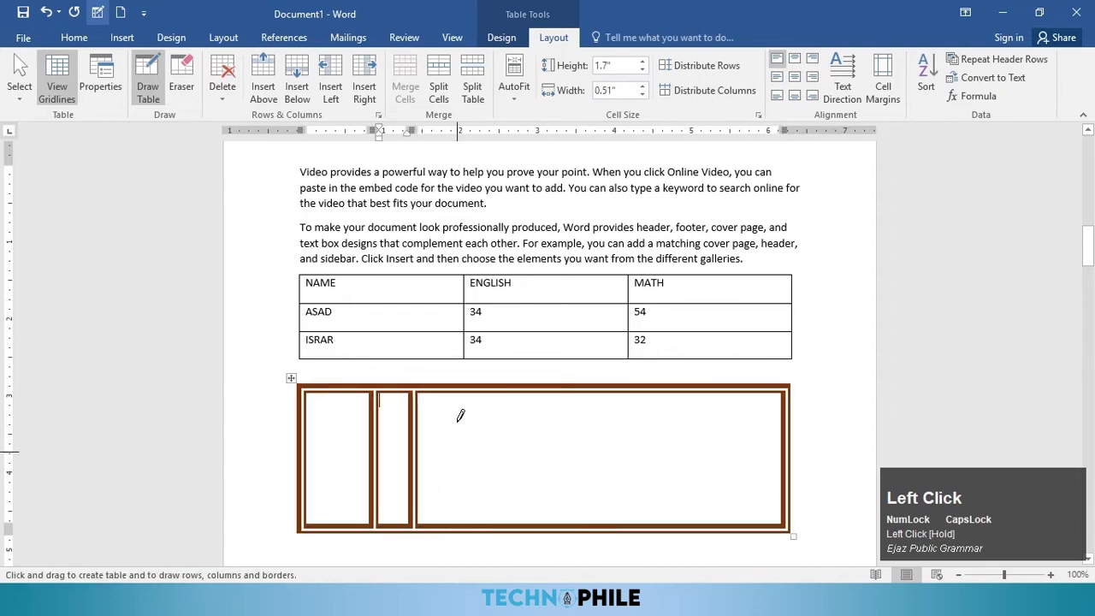
pyautogui.moveTo(460, 382)
pyautogui.mouseDown()
pyautogui.moveTo(472, 508)
pyautogui.moveTo(456, 525)
pyautogui.mouseUp()
pyautogui.moveTo(511, 389); pyautogui.dragTo(508, 525)
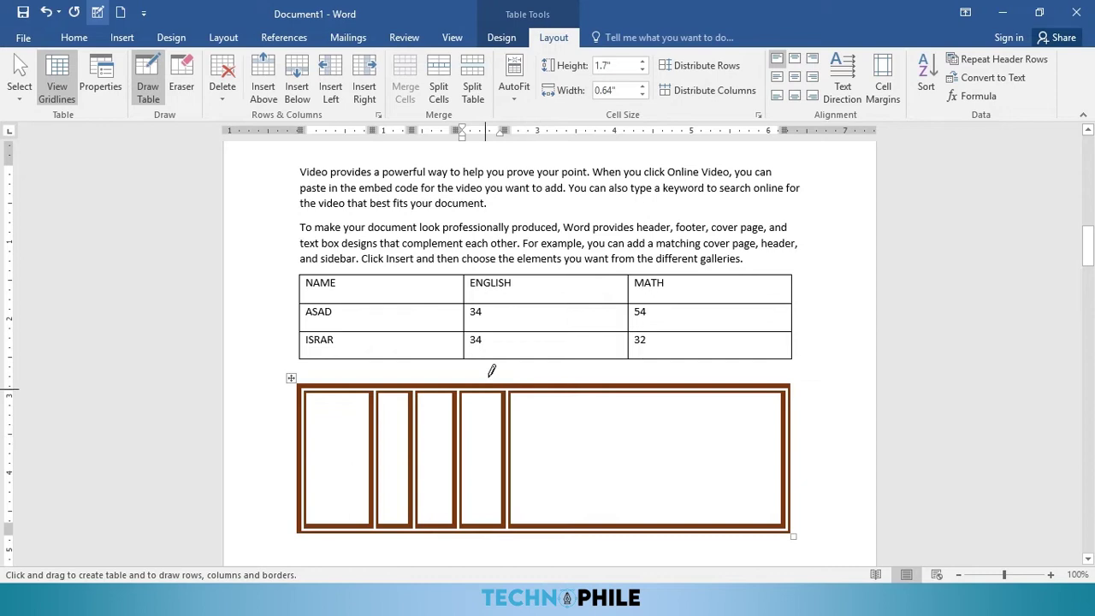
# Step: With a ½ pt black line, add three vertical dividers and one horizontal line in the right section
pyautogui.click(502, 38)
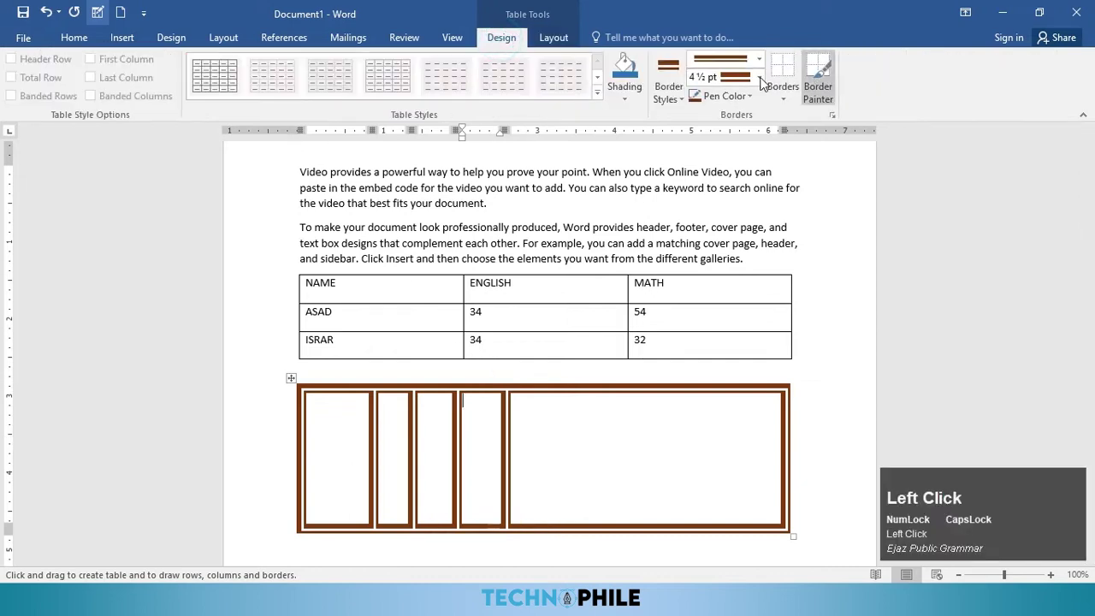
pyautogui.click(669, 92)
pyautogui.click(662, 145)
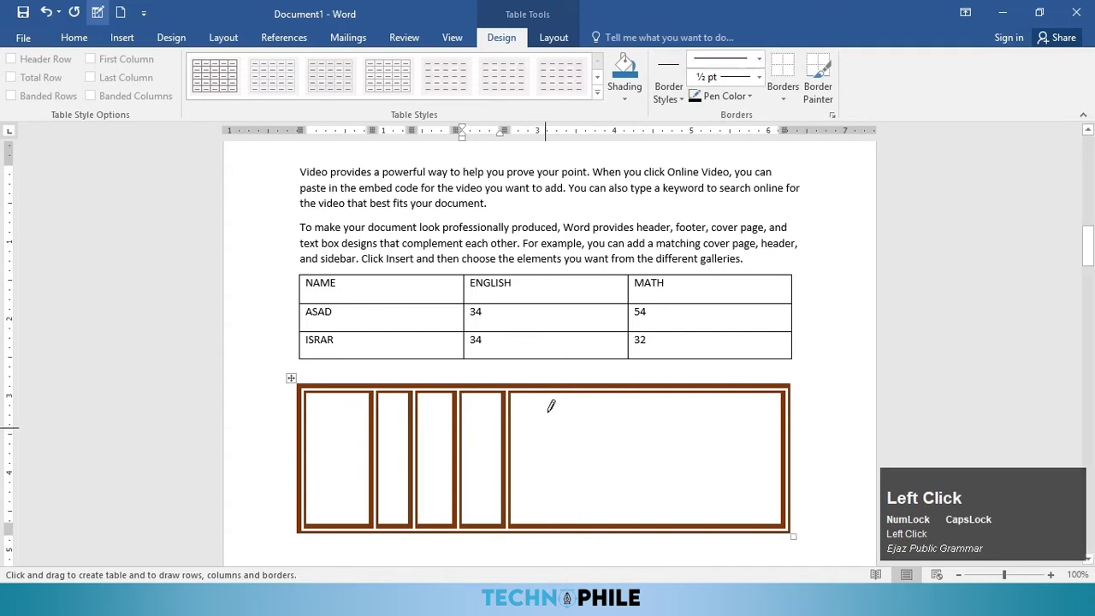
pyautogui.moveTo(581, 390); pyautogui.dragTo(578, 523)
pyautogui.moveTo(641, 386); pyautogui.dragTo(644, 524)
pyautogui.moveTo(685, 390); pyautogui.dragTo(683, 523)
pyautogui.moveTo(506, 437); pyautogui.dragTo(761, 427)
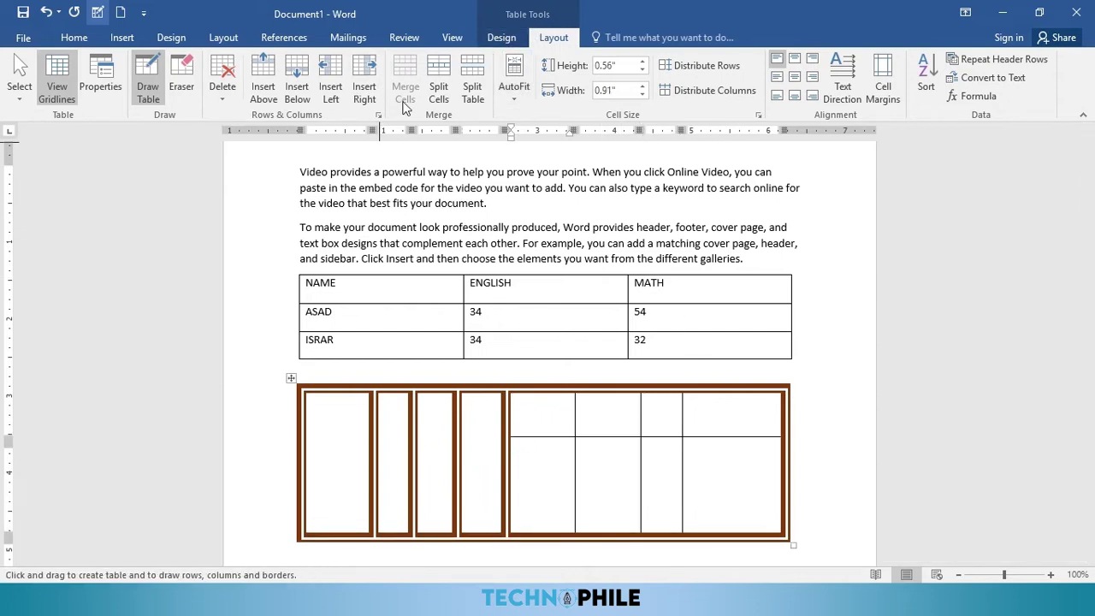
# Step: Erase the hand-drawn table's inner borders and outline with the Eraser tool
pyautogui.click(185, 90)
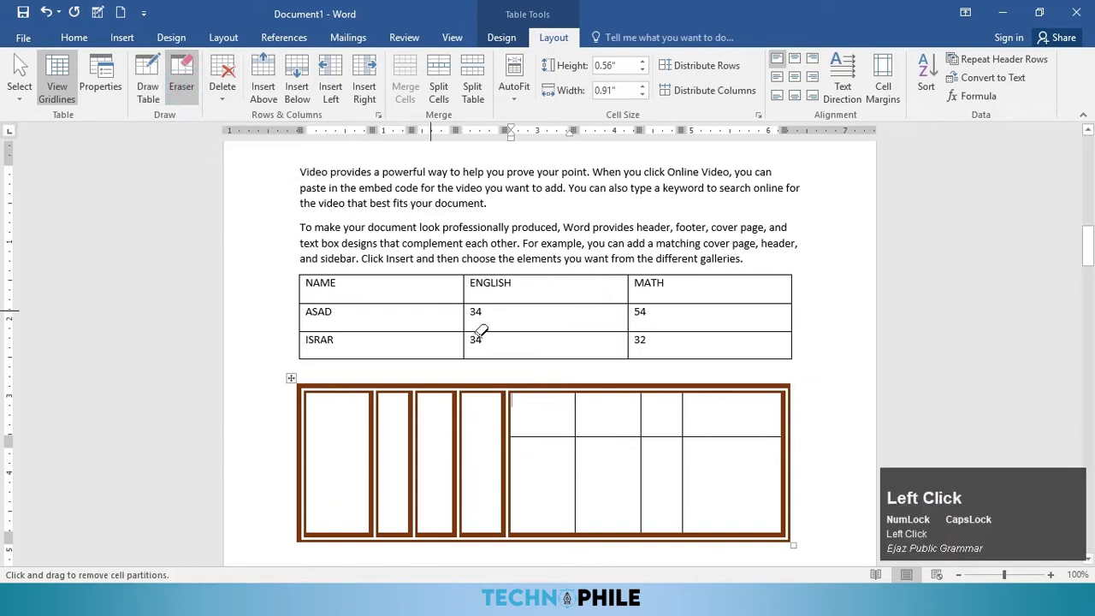
pyautogui.click(731, 433)
pyautogui.moveTo(716, 462)
pyautogui.mouseDown()
pyautogui.moveTo(516, 396)
pyautogui.moveTo(735, 502)
pyautogui.mouseUp()
pyautogui.moveTo(813, 549); pyautogui.dragTo(278, 383)
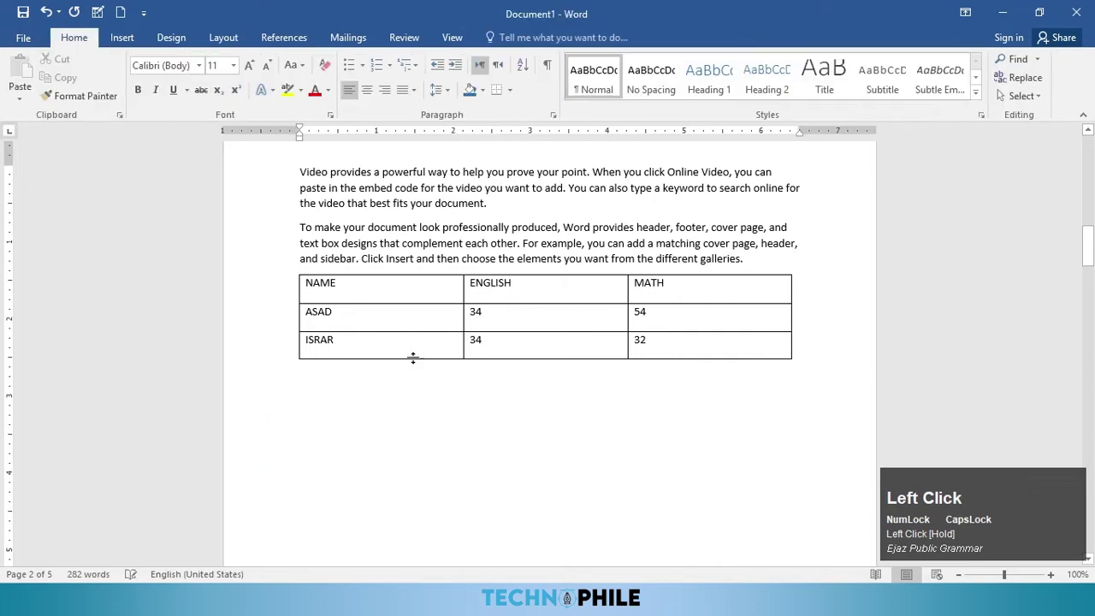
# Step: Insert a MARK SHEET row above the headings and a blank column left of NAME
pyautogui.click(425, 284)
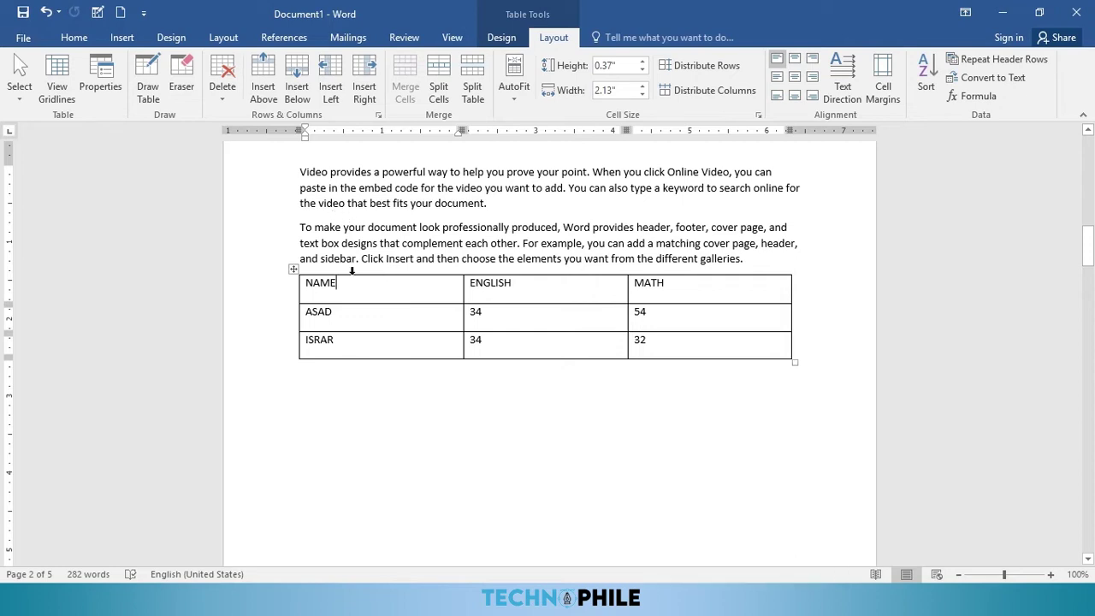
pyautogui.click(265, 94)
pyautogui.click(404, 293)
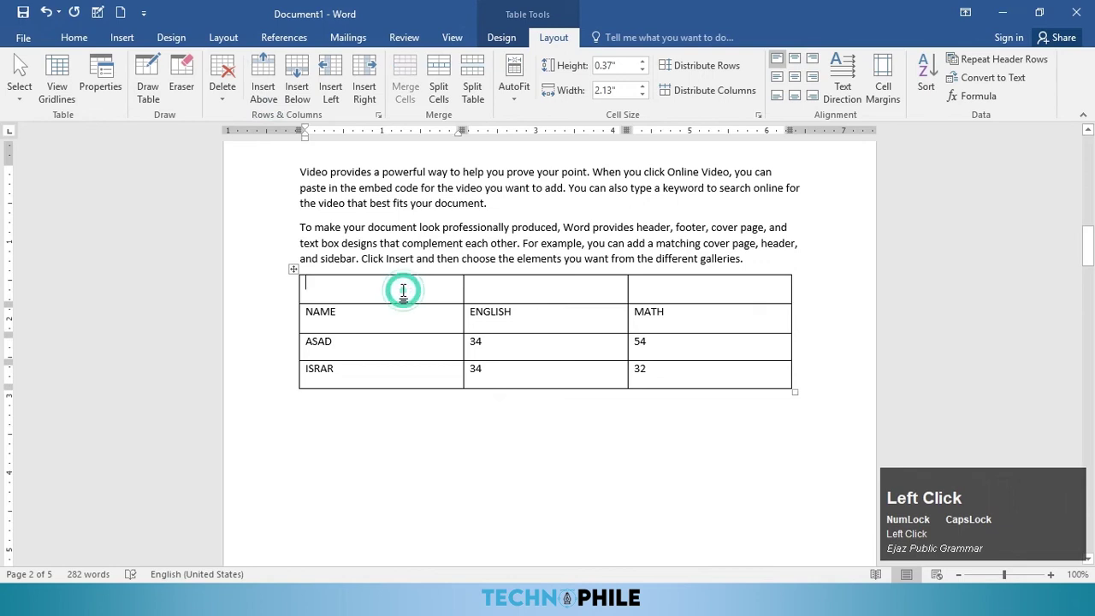
pyautogui.write('M')
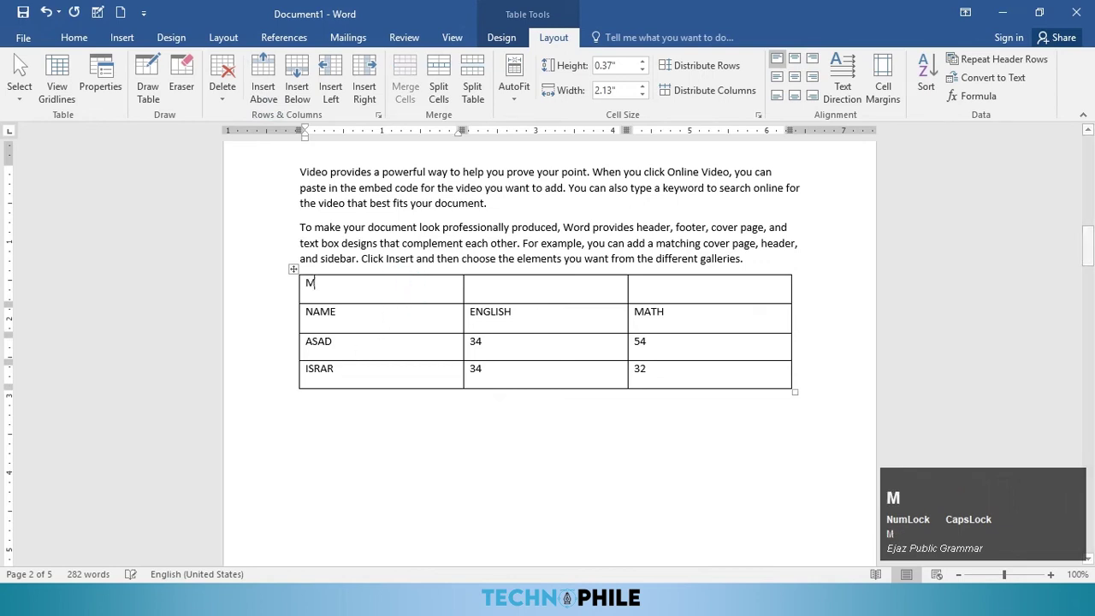
pyautogui.write('ARK SHEET')
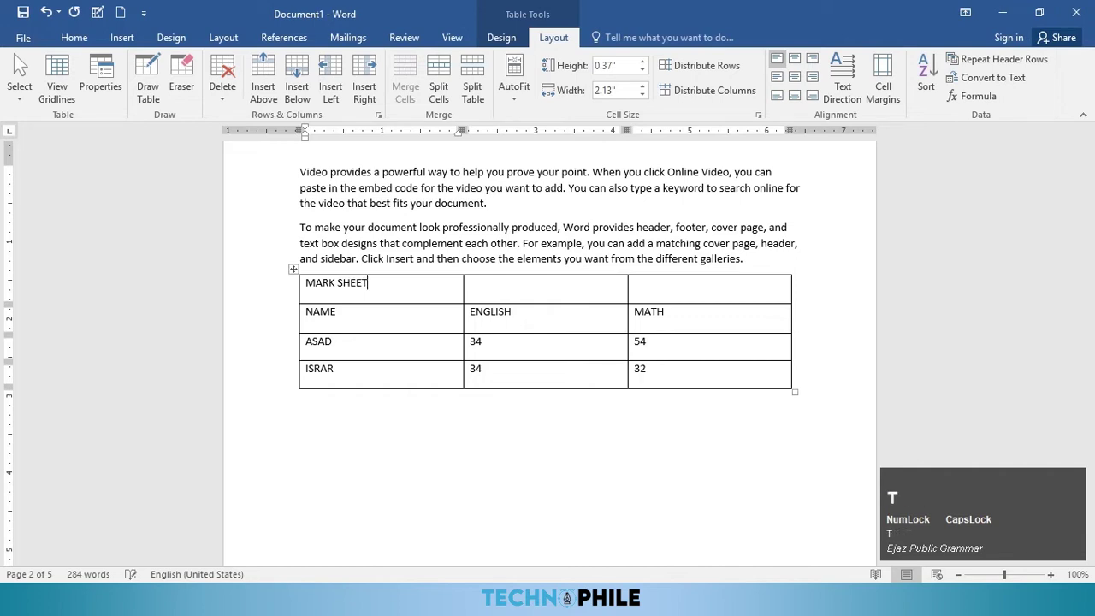
pyautogui.click(335, 80)
# Step: Head the new first column ROLL NO and enter roll numbers 21 and 22
pyautogui.click(373, 294)
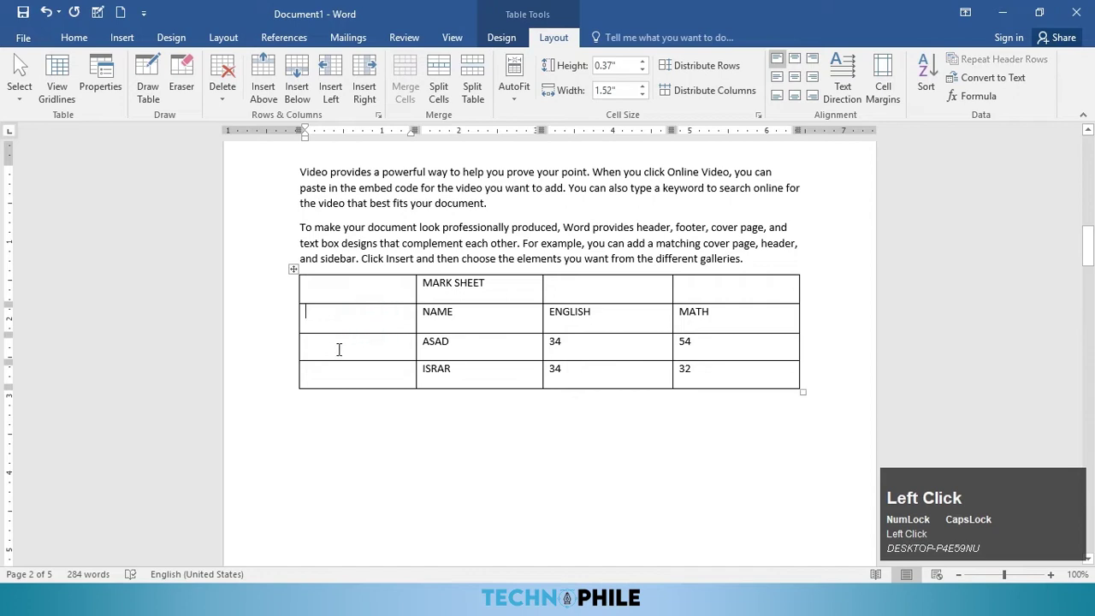
pyautogui.write('ROOL')
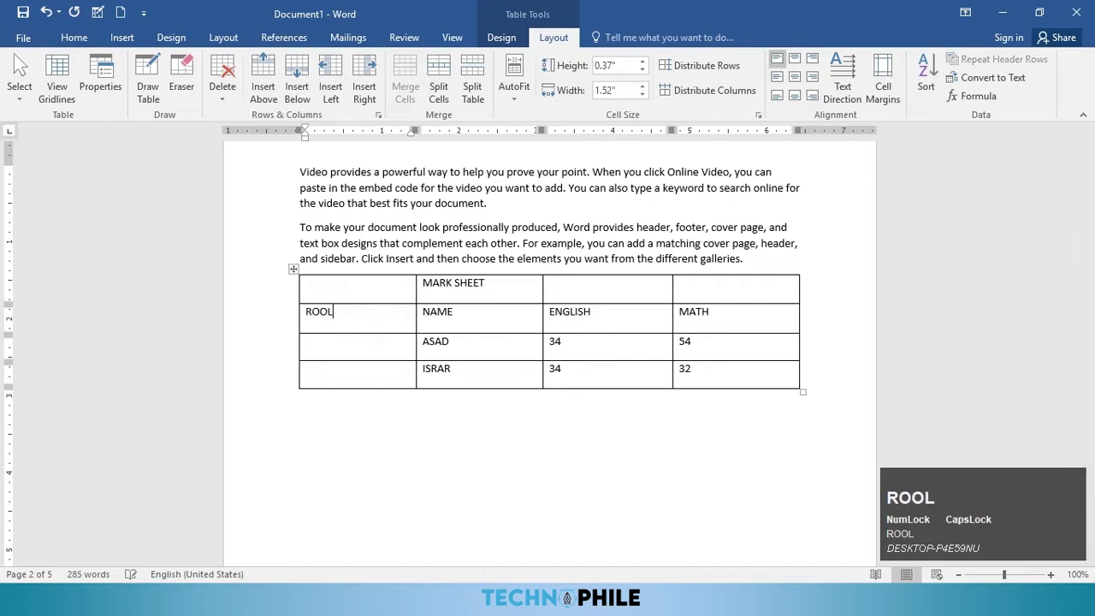
pyautogui.write('LL NO')
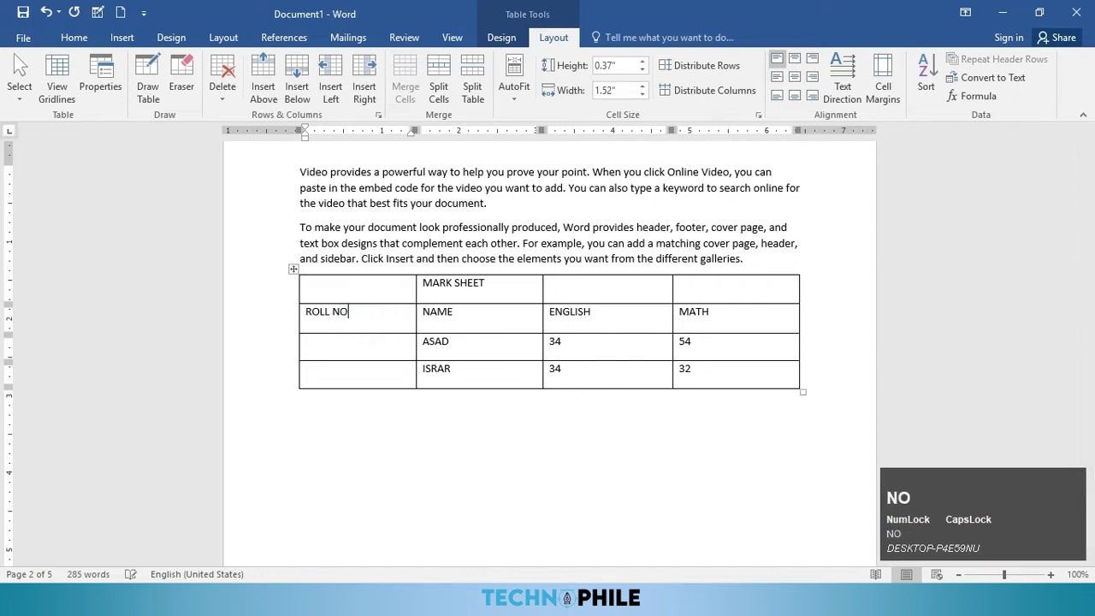
pyautogui.click(334, 349)
pyautogui.write('21')
pyautogui.click(342, 370)
pyautogui.write('22')
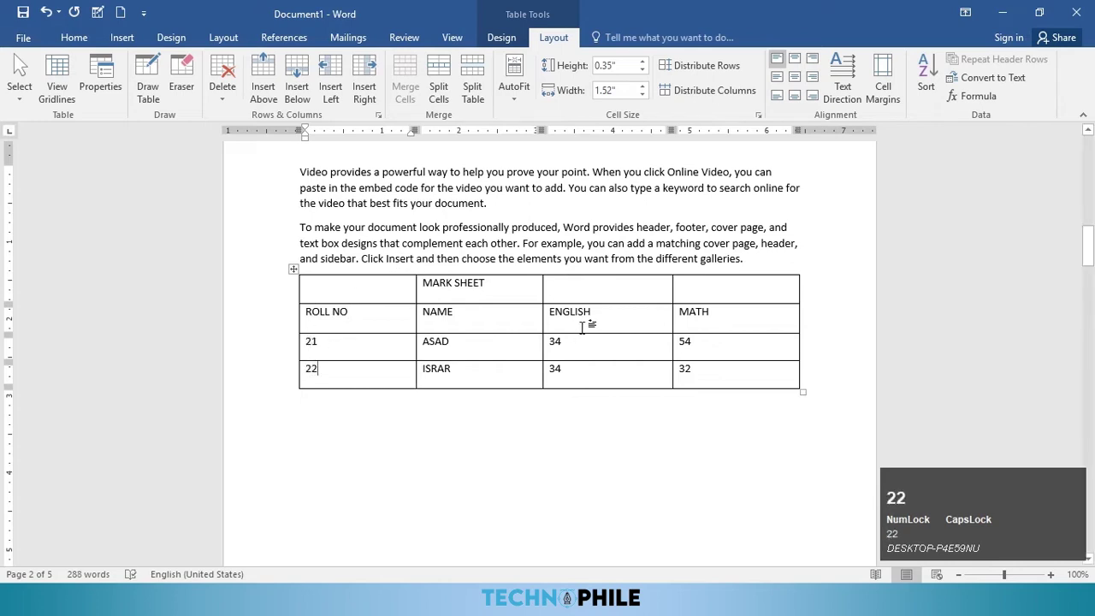
# Step: Insert a column right of MATH and head it TOTAL
pyautogui.click(717, 321)
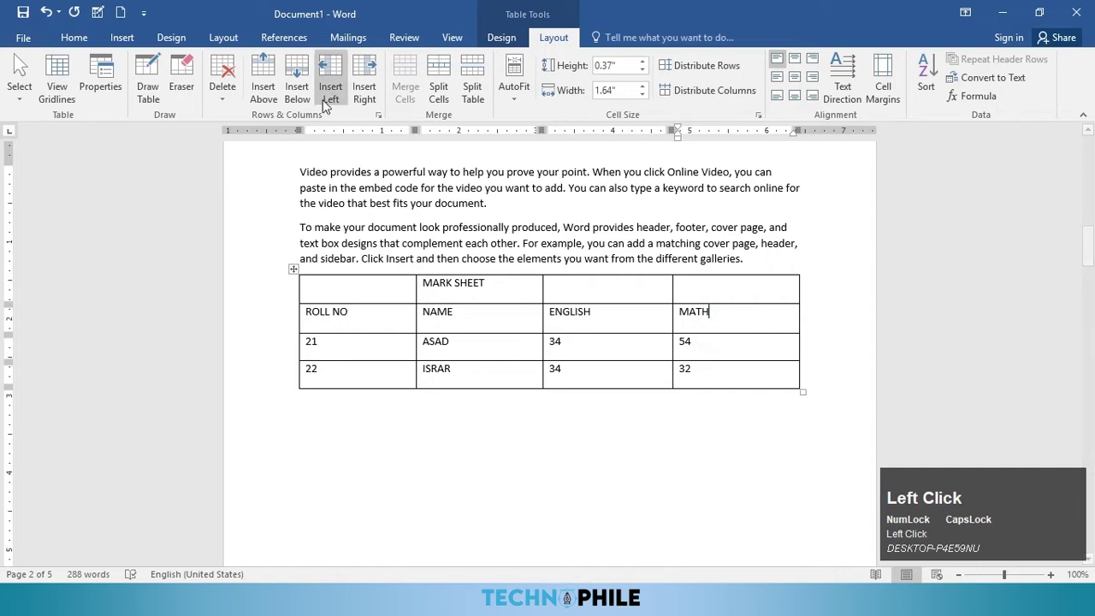
pyautogui.click(368, 92)
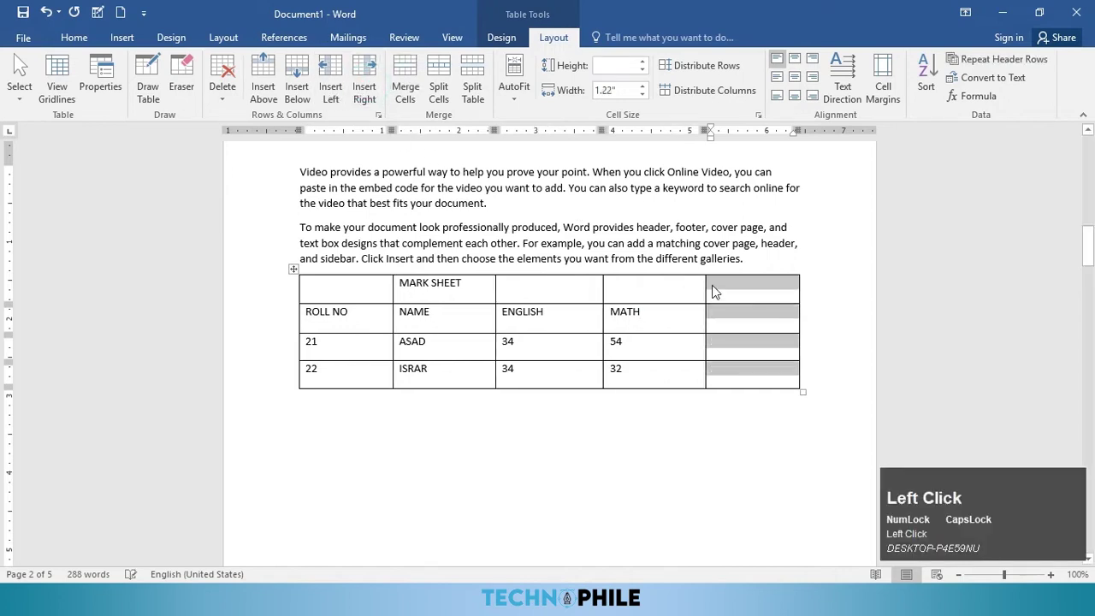
pyautogui.click(732, 320)
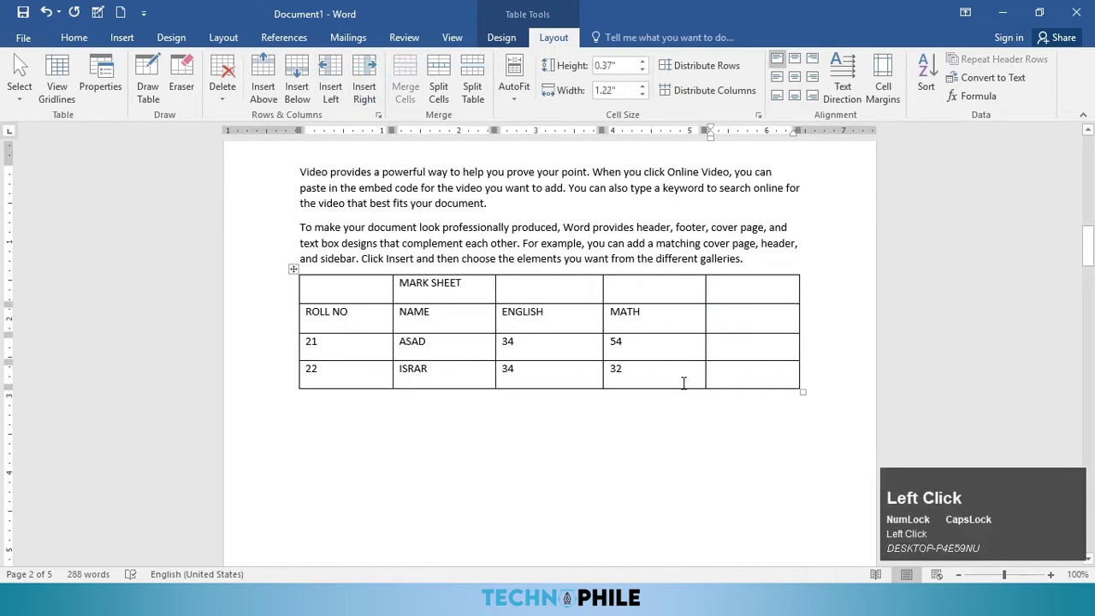
pyautogui.write('TO')
pyautogui.write('TRA')
pyautogui.write('AL')
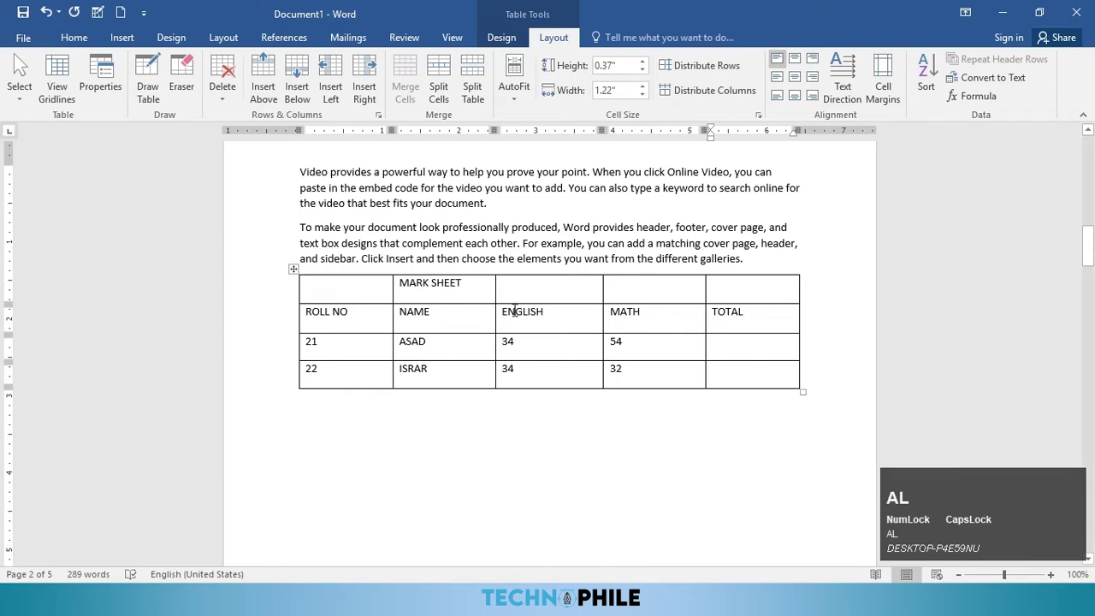
pyautogui.click(362, 372)
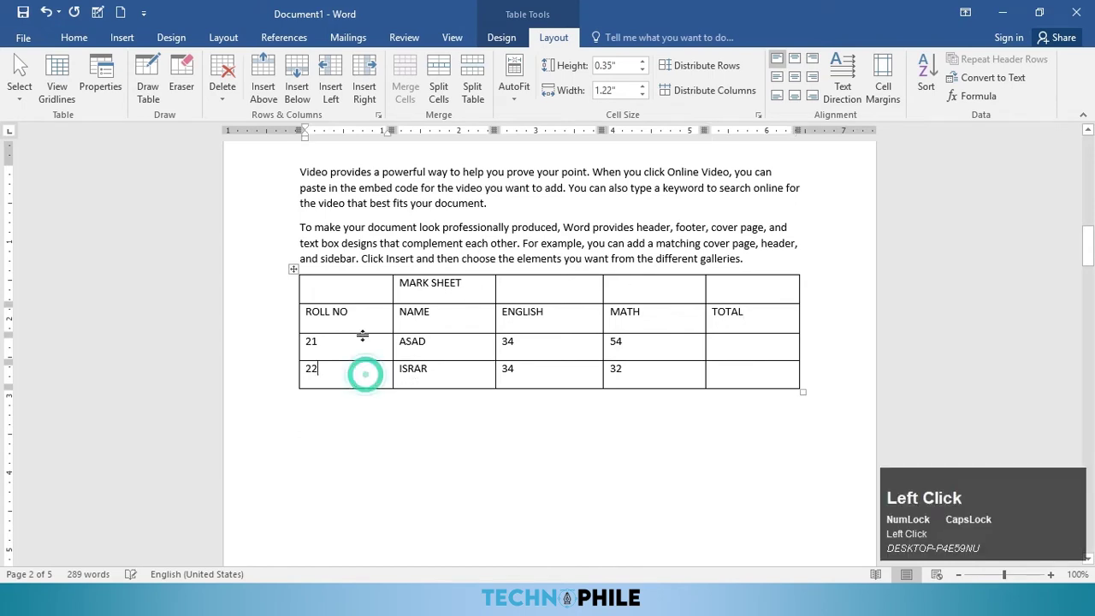
# Step: Add a new student row with roll number 23 and the student's name
pyautogui.click(296, 92)
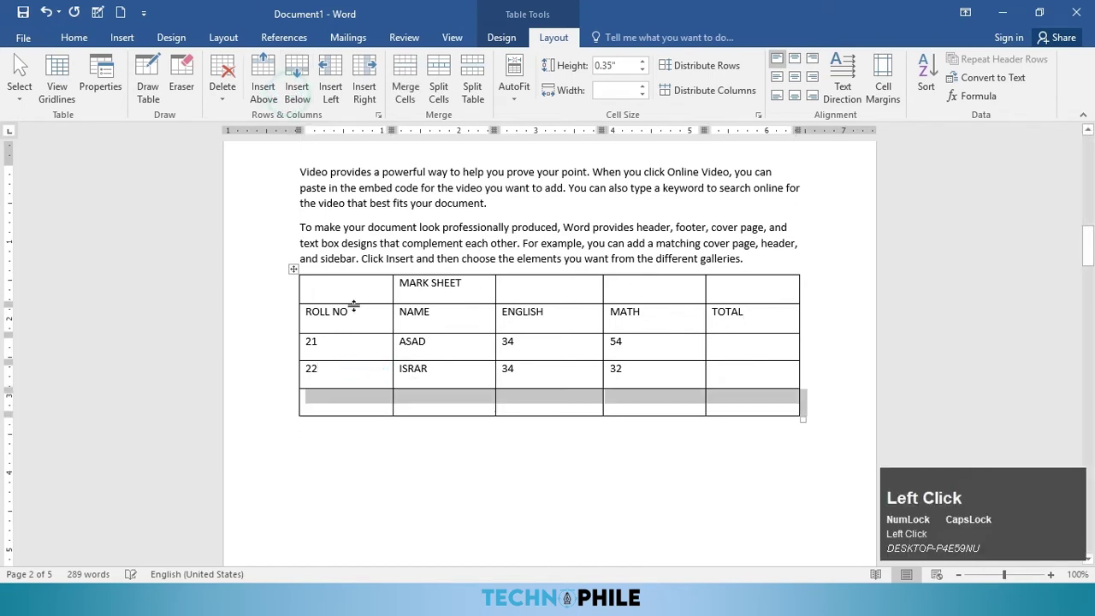
pyautogui.click(363, 402)
pyautogui.write('23')
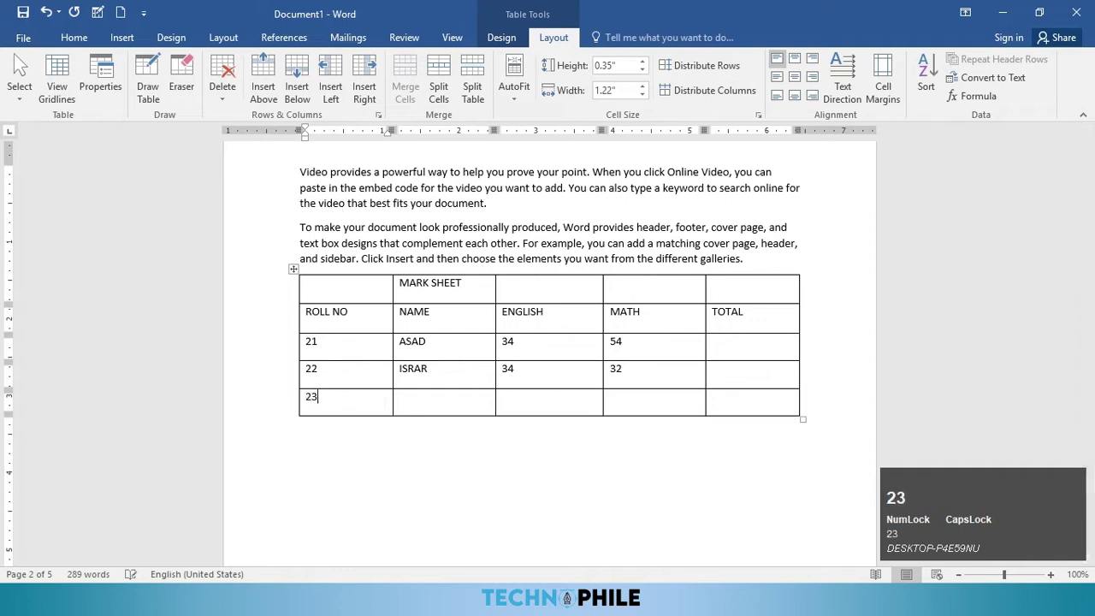
pyautogui.click(417, 400)
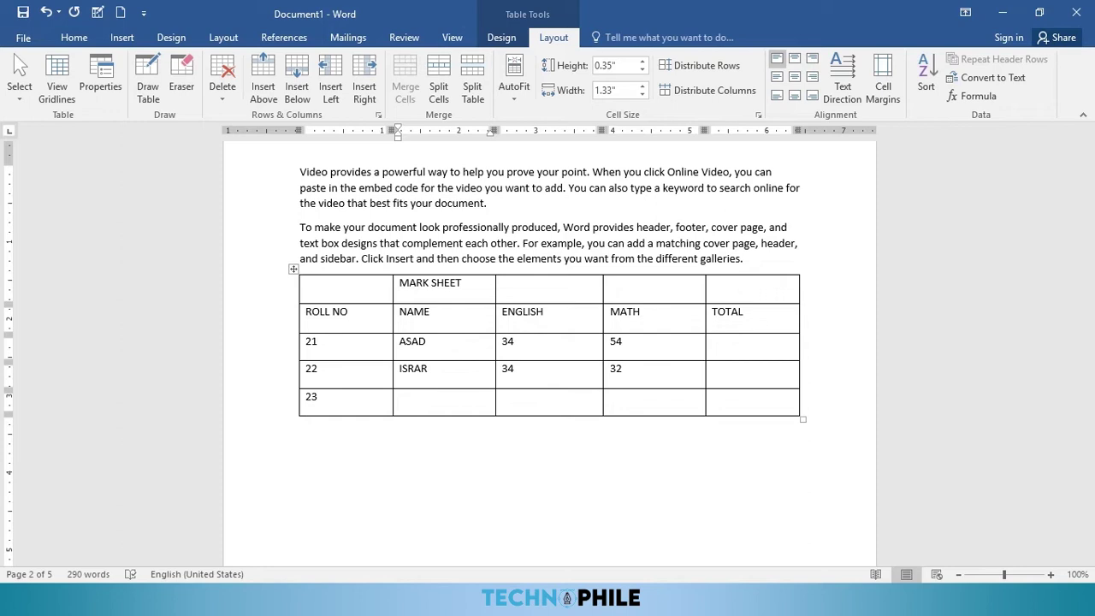
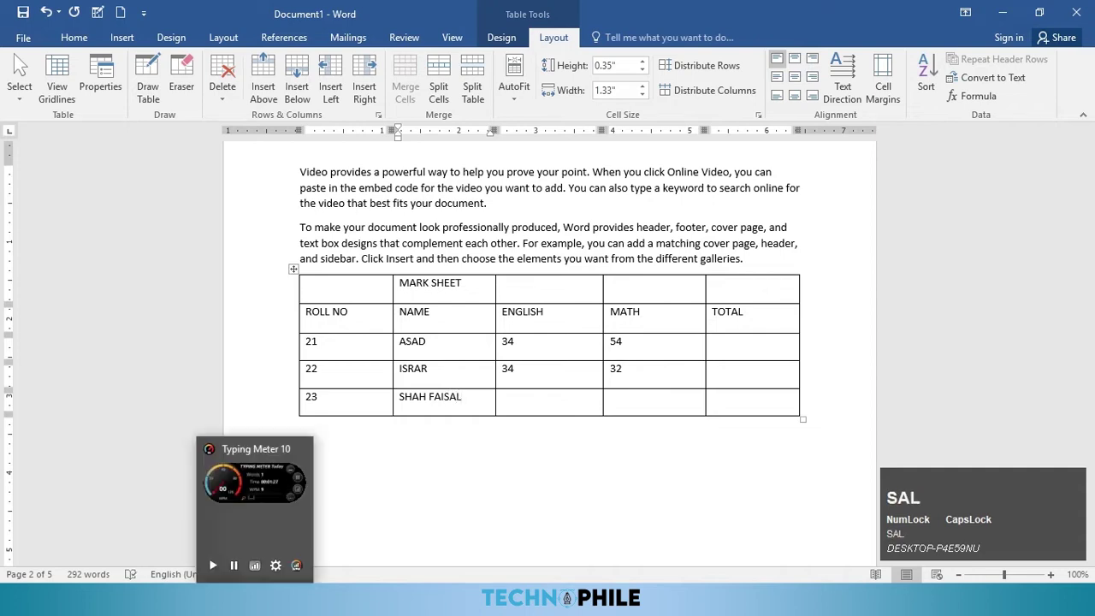
# Step: Enter 55 for ENGLISH and 44 for MATH in row 23
pyautogui.click(517, 403)
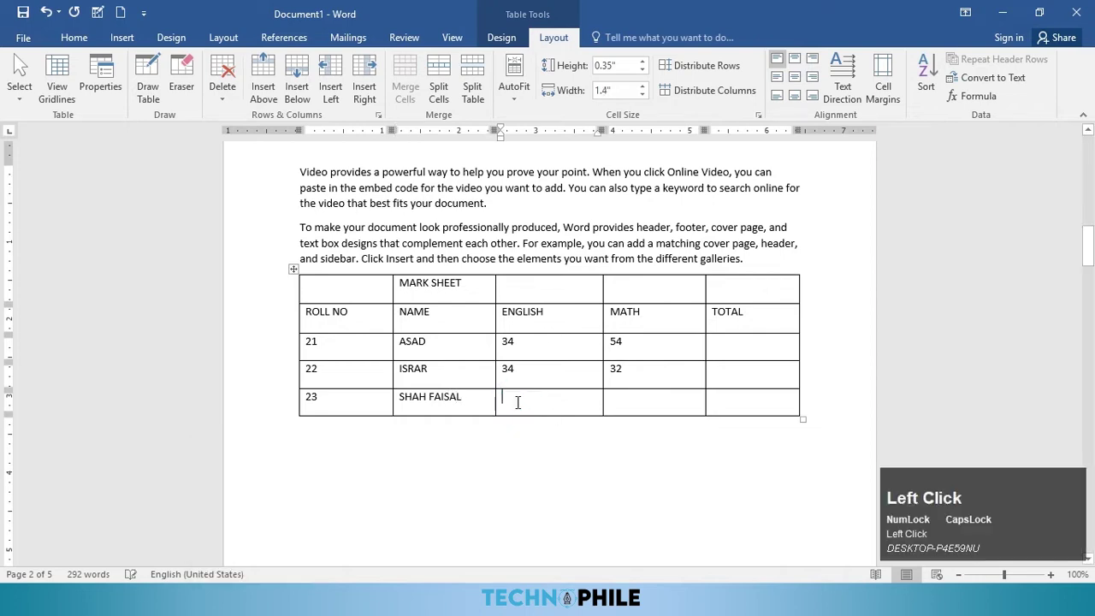
pyautogui.write('55')
pyautogui.click(622, 391)
pyautogui.write('44')
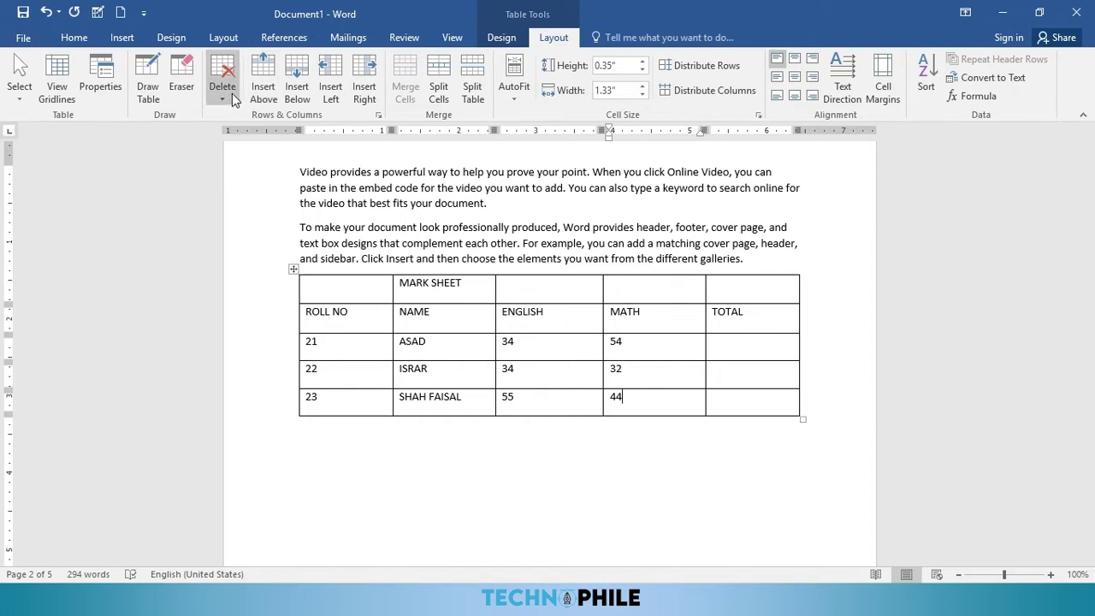
pyautogui.click(438, 301)
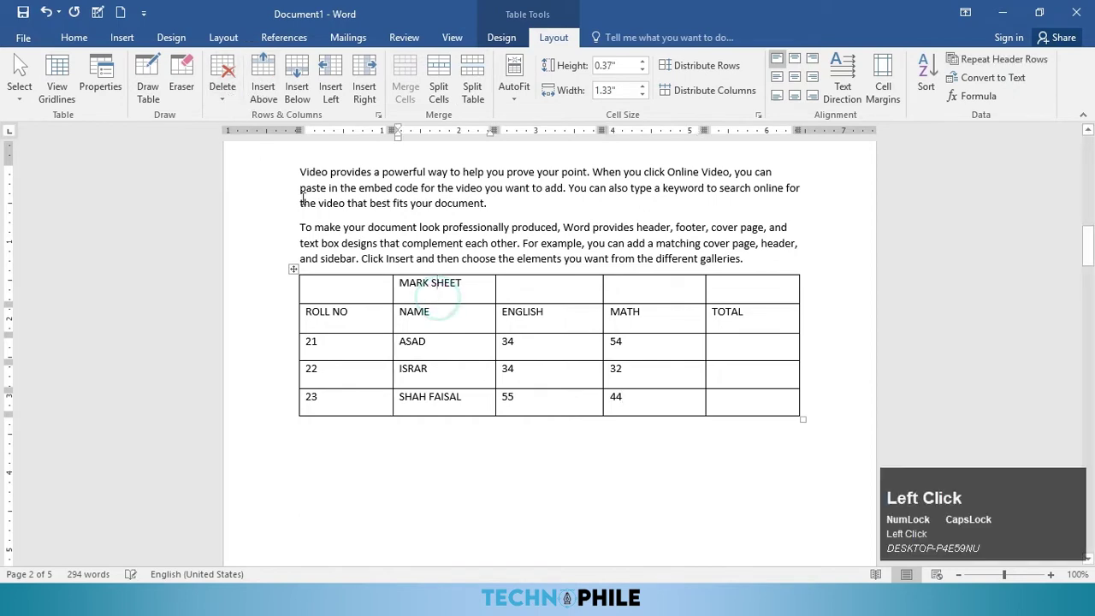
pyautogui.click(222, 90)
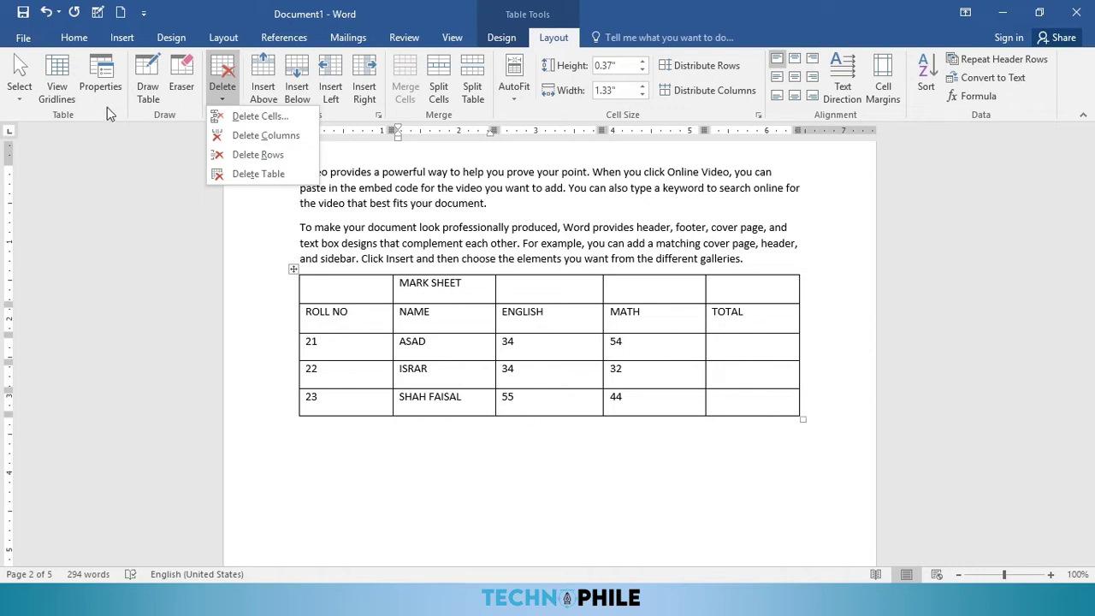
# Step: Draw a two-by-two table below the mark sheet
pyautogui.click(148, 90)
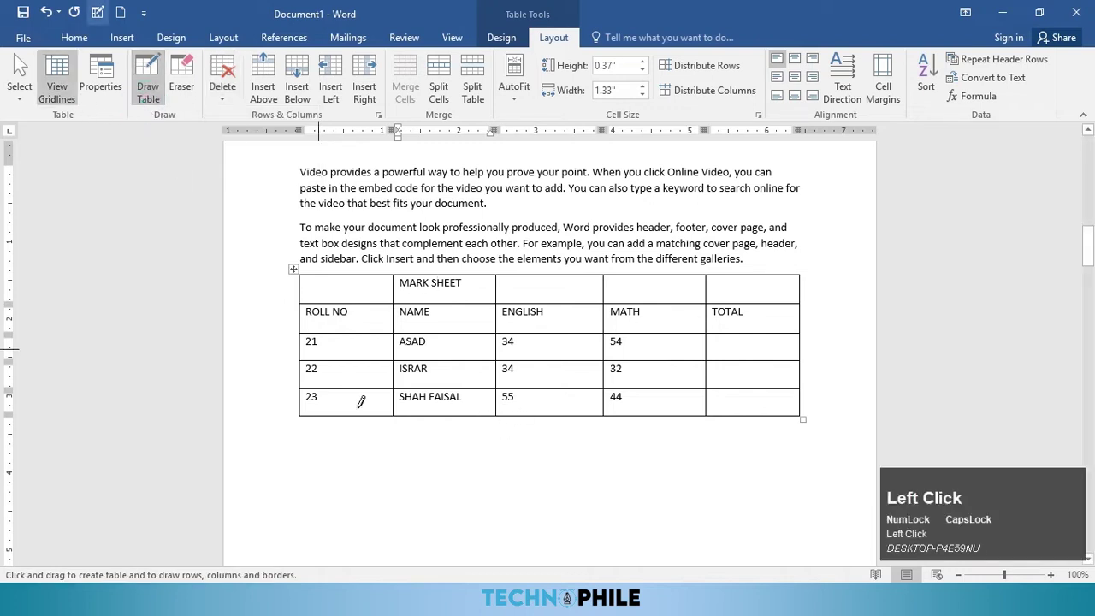
pyautogui.click(311, 443)
pyautogui.moveTo(415, 476)
pyautogui.mouseDown()
pyautogui.moveTo(701, 525)
pyautogui.moveTo(776, 516)
pyautogui.mouseUp()
pyautogui.moveTo(506, 440); pyautogui.dragTo(509, 506)
pyautogui.moveTo(314, 472); pyautogui.dragTo(727, 484)
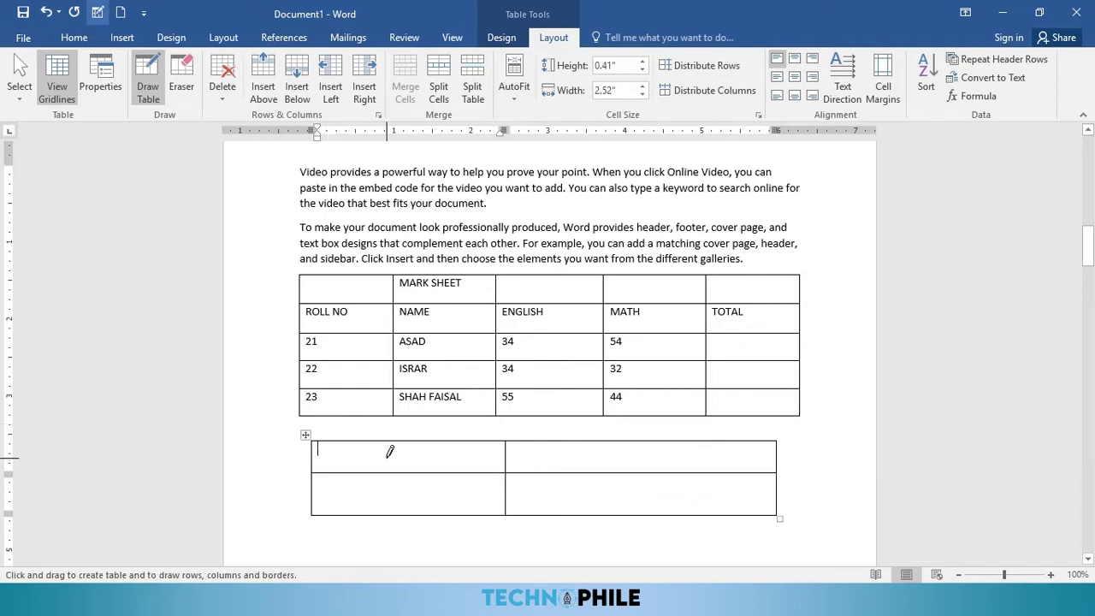
# Step: Fill the new table's cells with 345, 454, 76 and 6
pyautogui.write('345')
pyautogui.click(547, 459)
pyautogui.write('454')
pyautogui.click(549, 490)
pyautogui.write('6')
pyautogui.click(427, 488)
pyautogui.write('76')
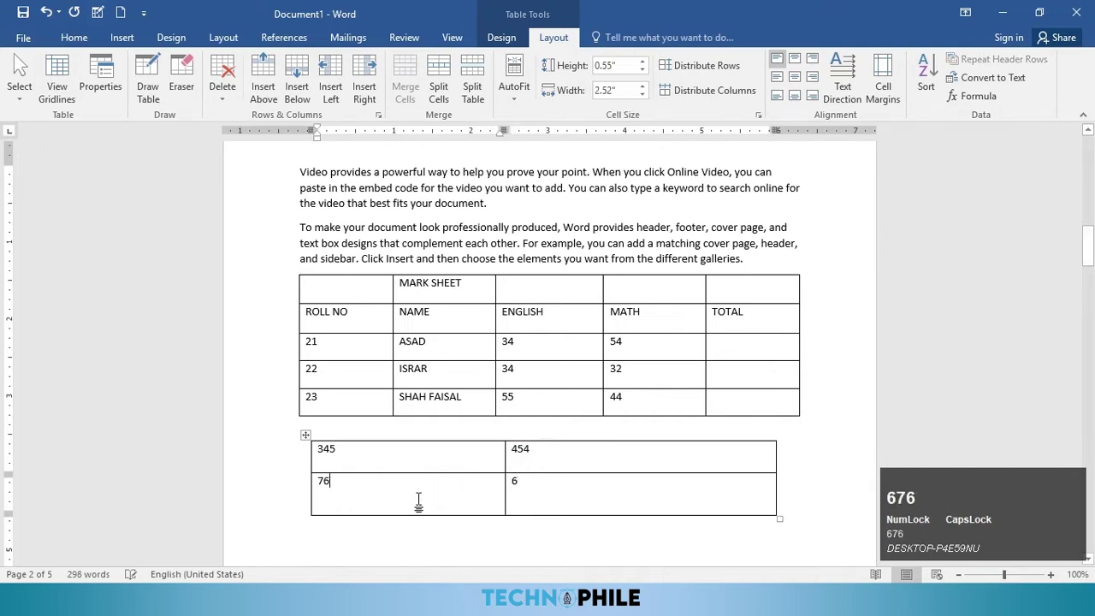
pyautogui.click(415, 450)
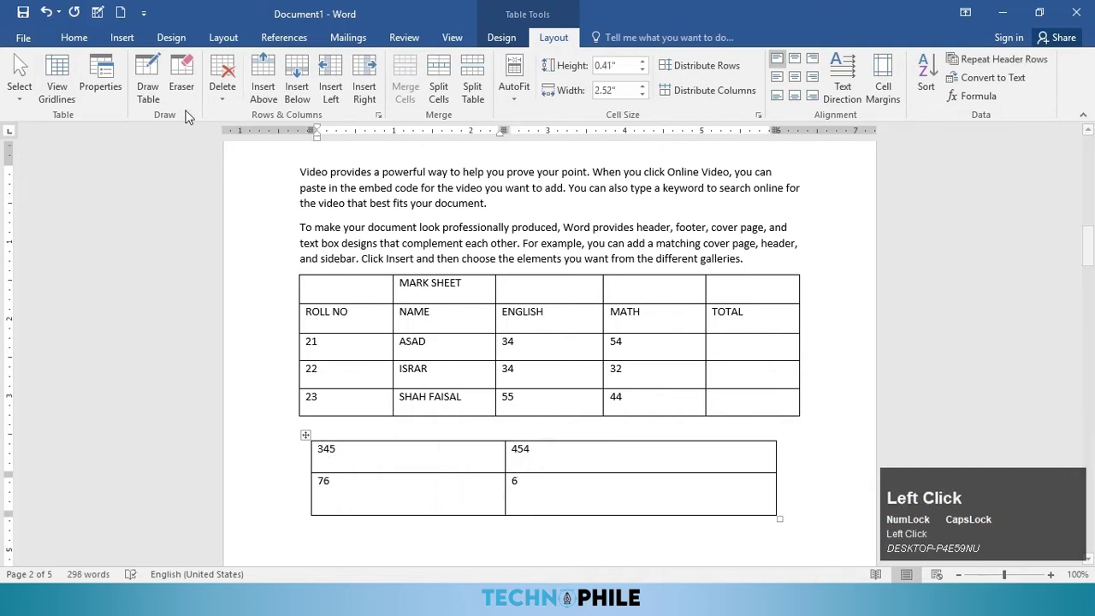
pyautogui.click(223, 95)
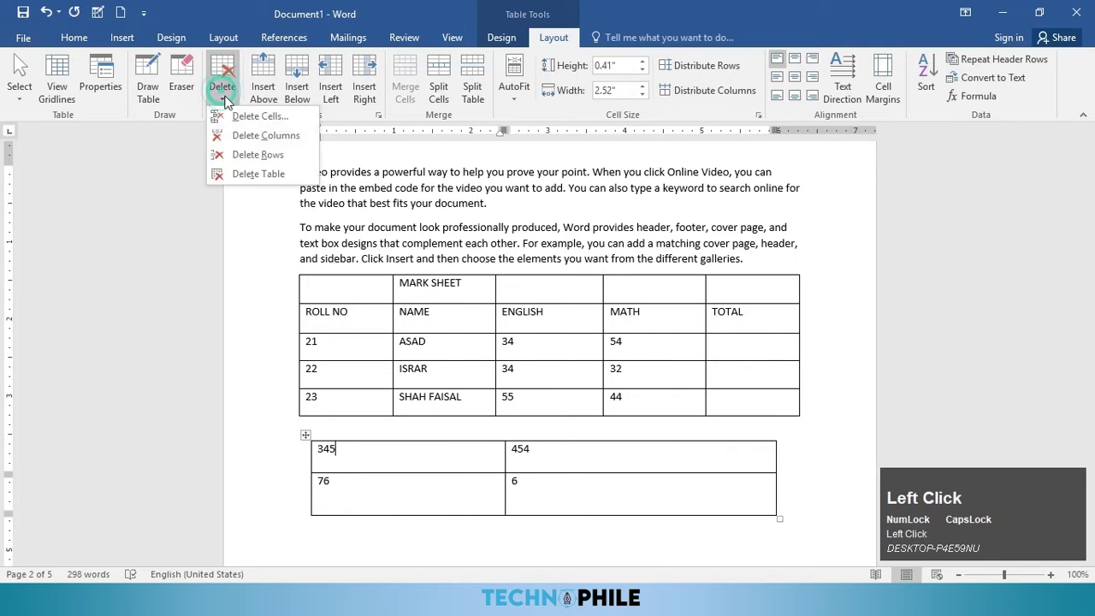
pyautogui.click(263, 142)
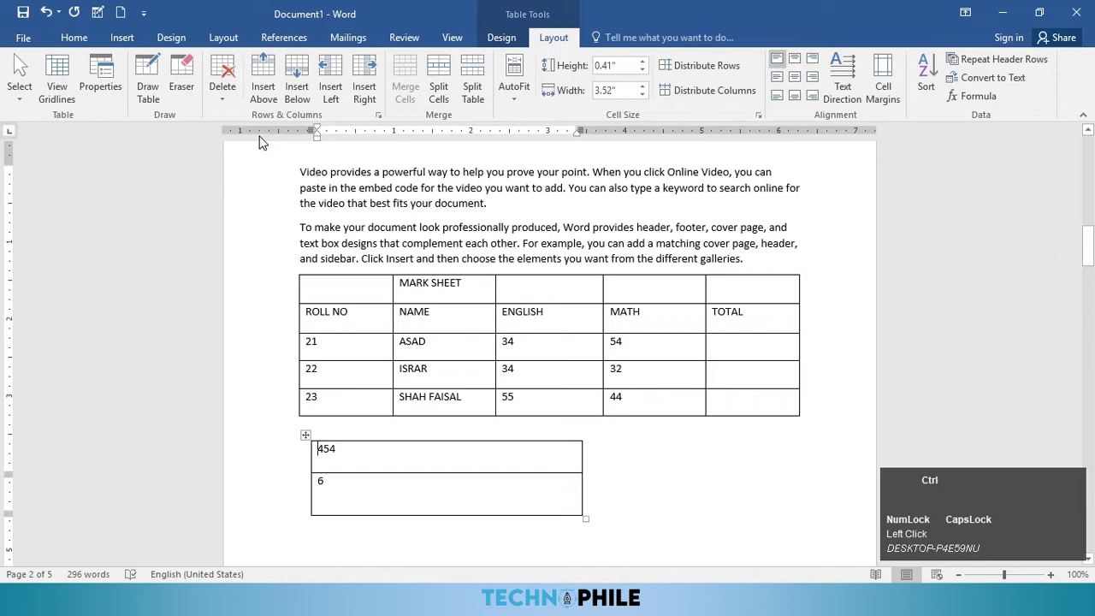
pyautogui.hotkey('ctrl', 'z')
pyautogui.click(225, 94)
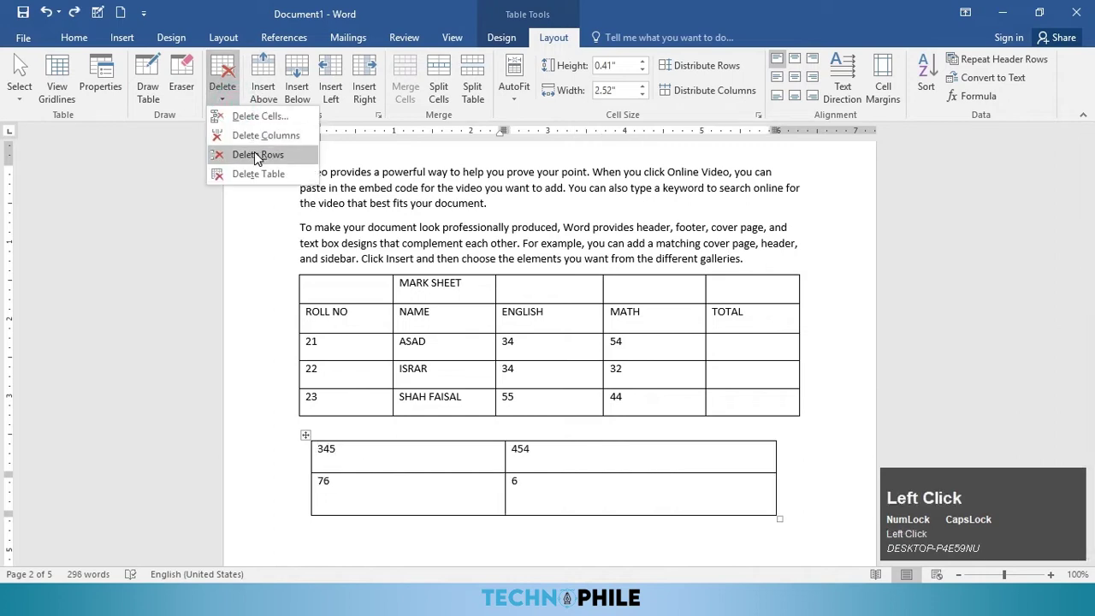
pyautogui.click(258, 156)
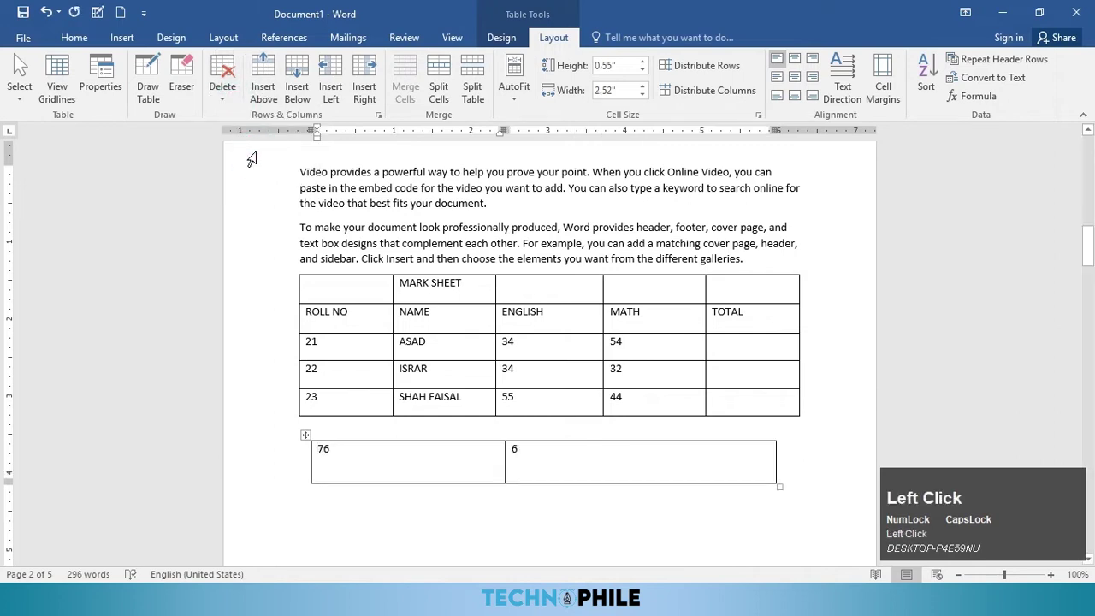
pyautogui.hotkey('ctrl', 'z')
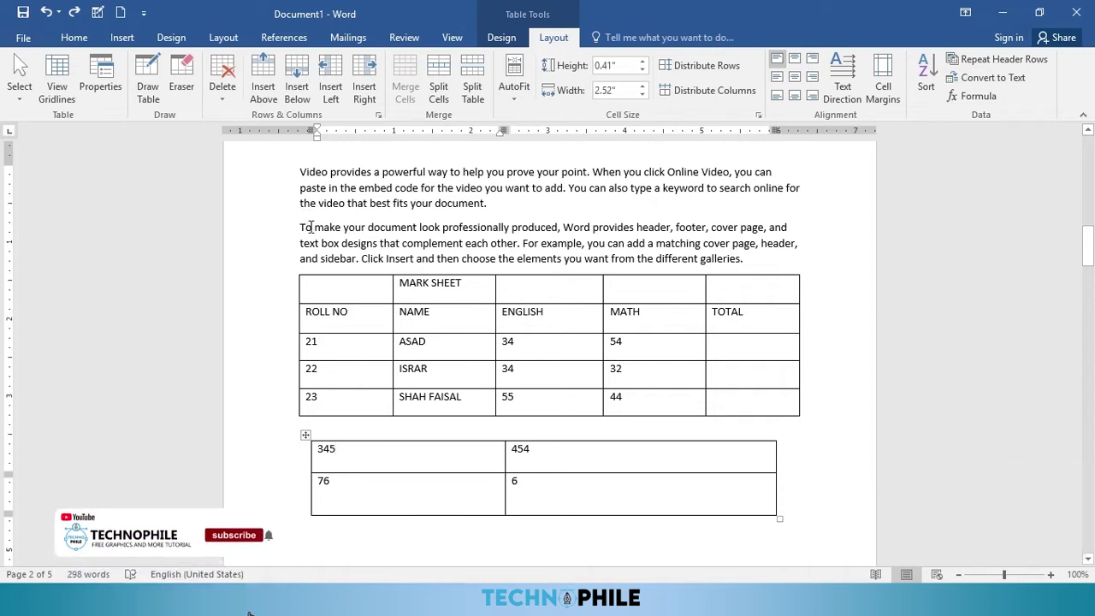
pyautogui.click(227, 101)
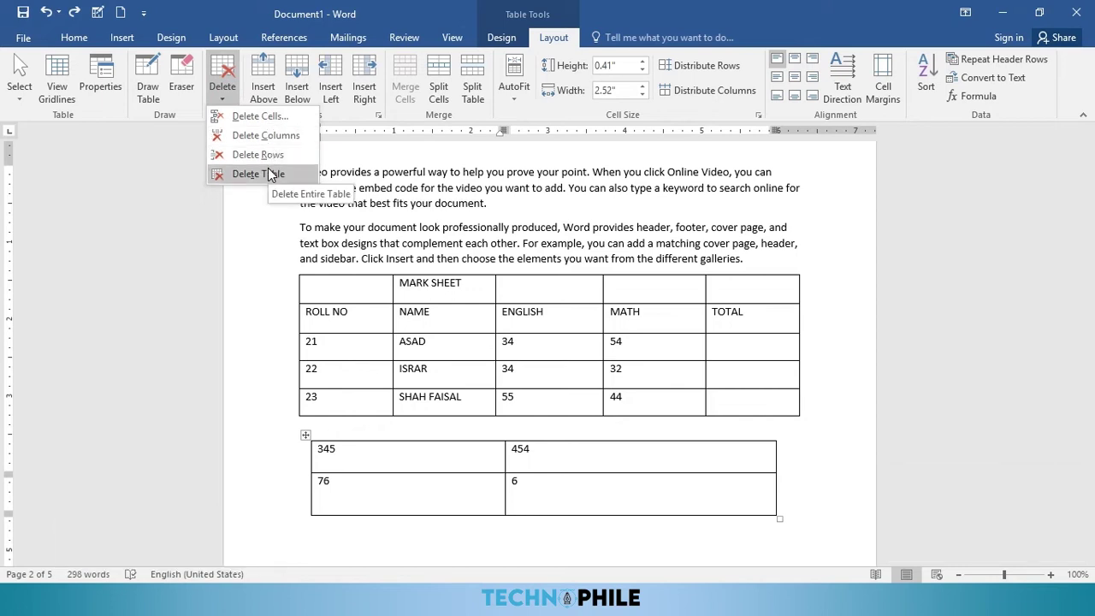
# Step: Delete the 345 cell shifting cells left, undo it, then delete it shifting cells up
pyautogui.click(255, 120)
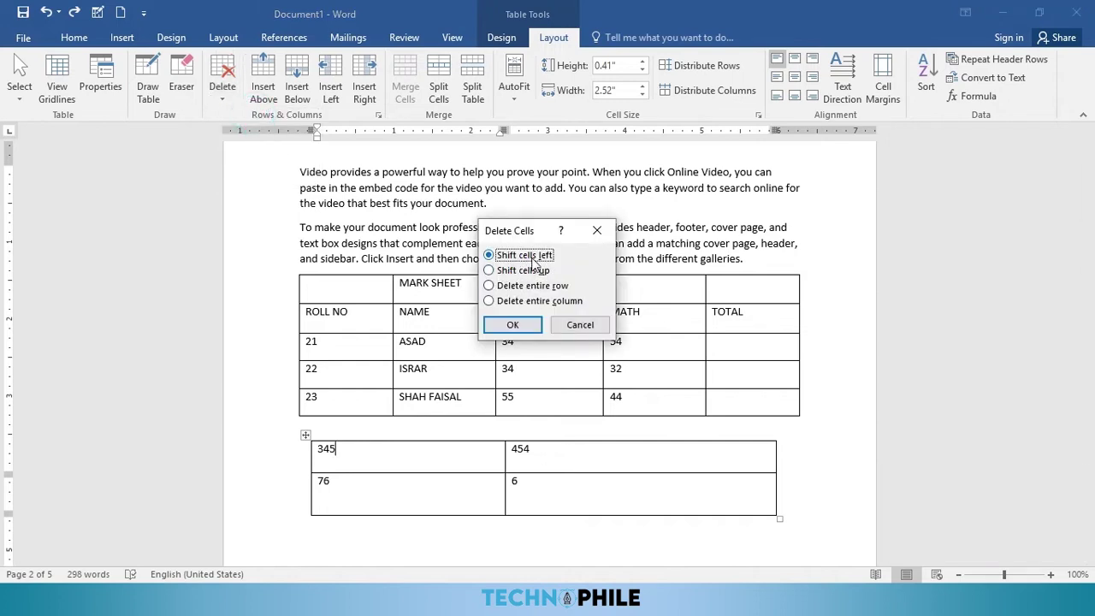
pyautogui.click(529, 332)
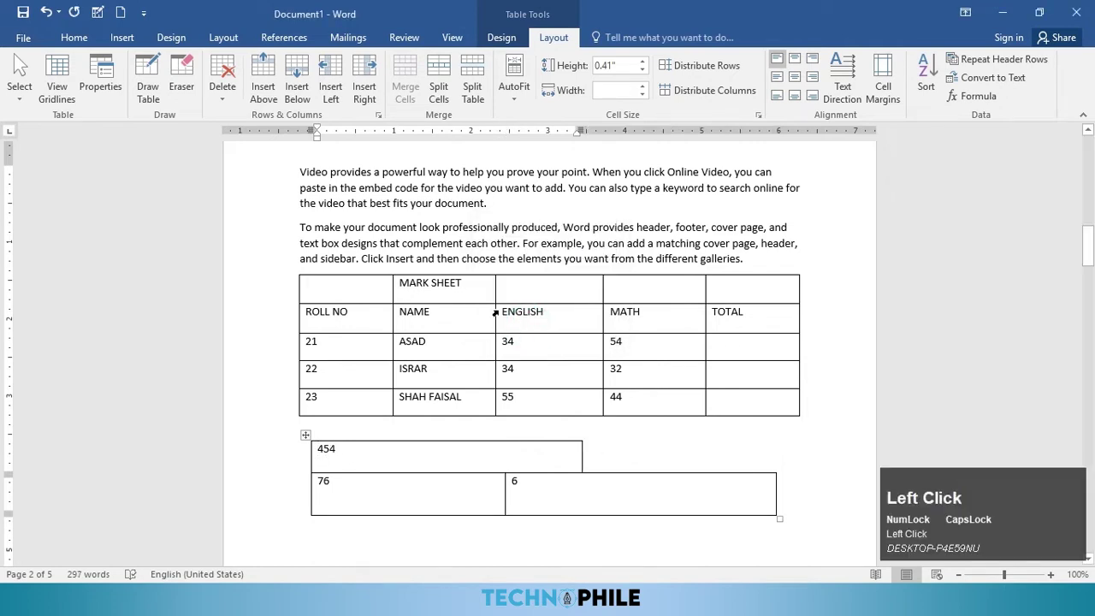
pyautogui.hotkey('ctrl', 'z')
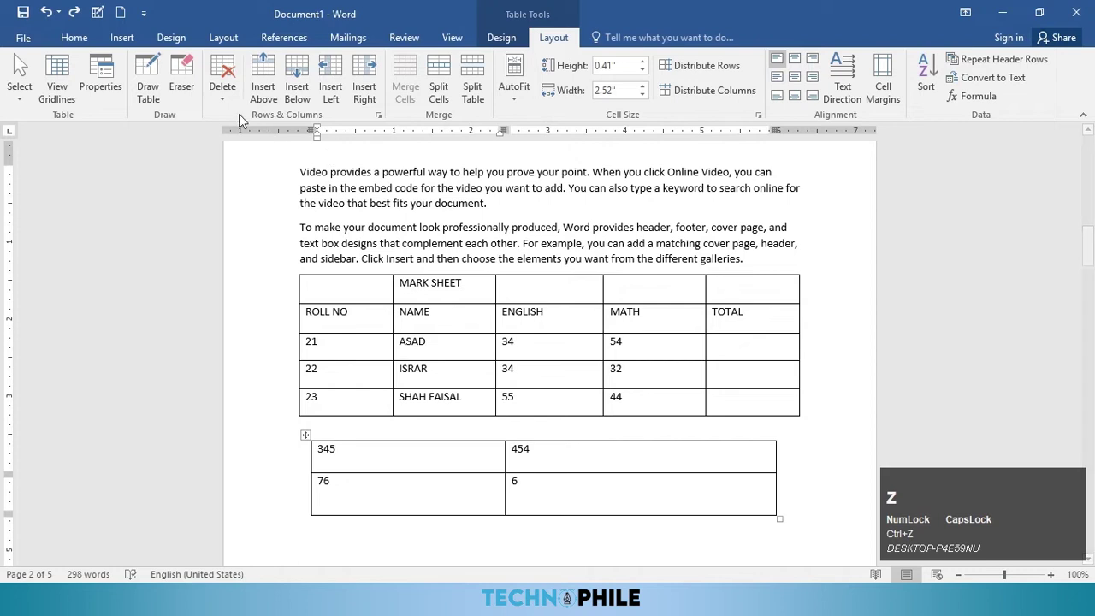
pyautogui.click(222, 90)
pyautogui.click(269, 123)
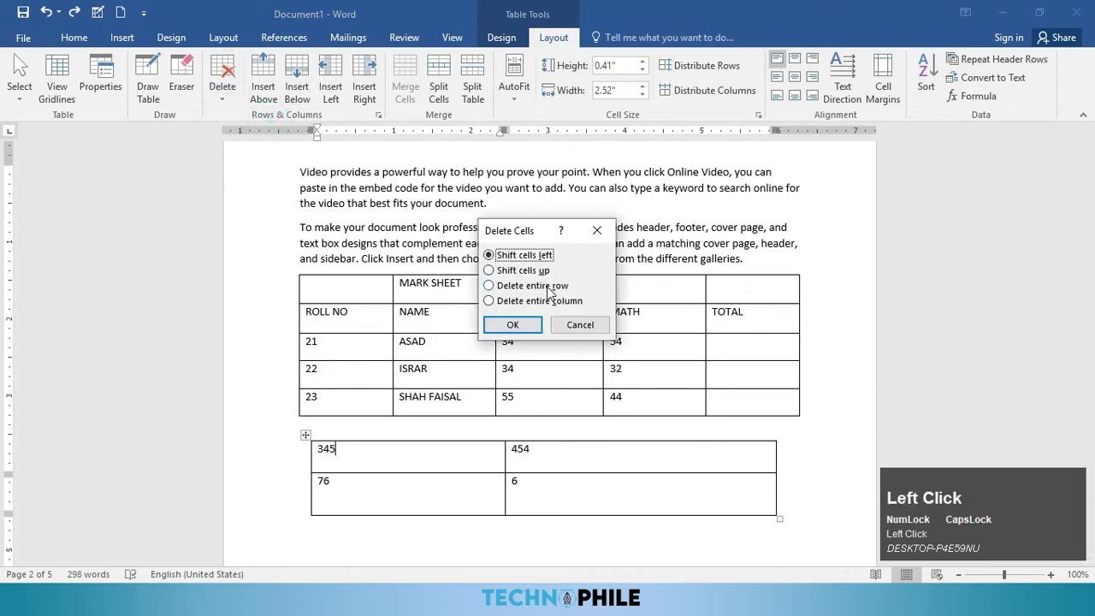
pyautogui.click(523, 271)
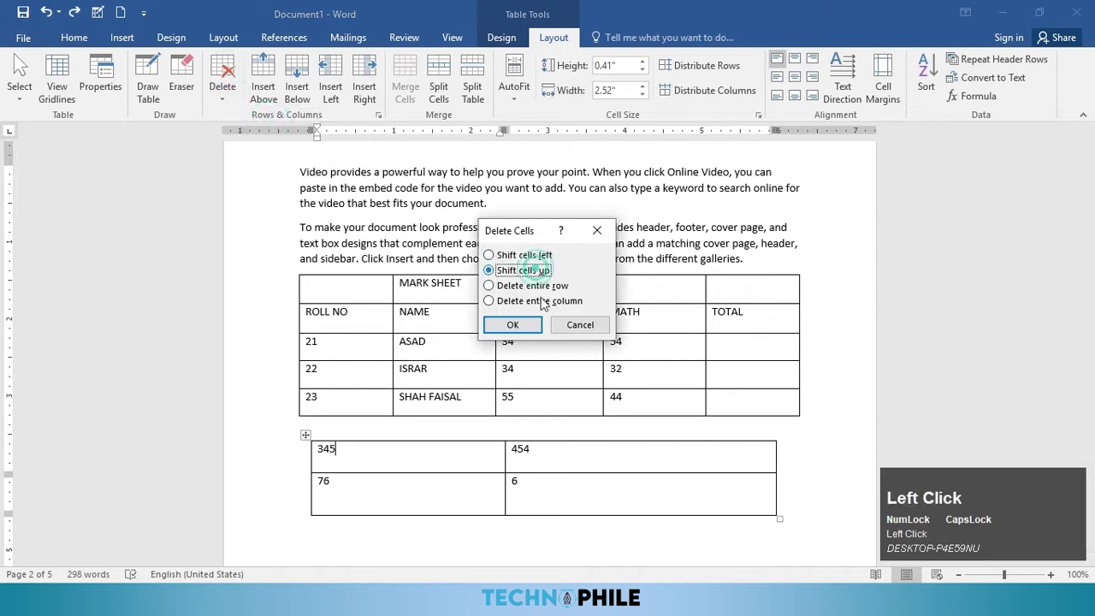
pyautogui.click(505, 328)
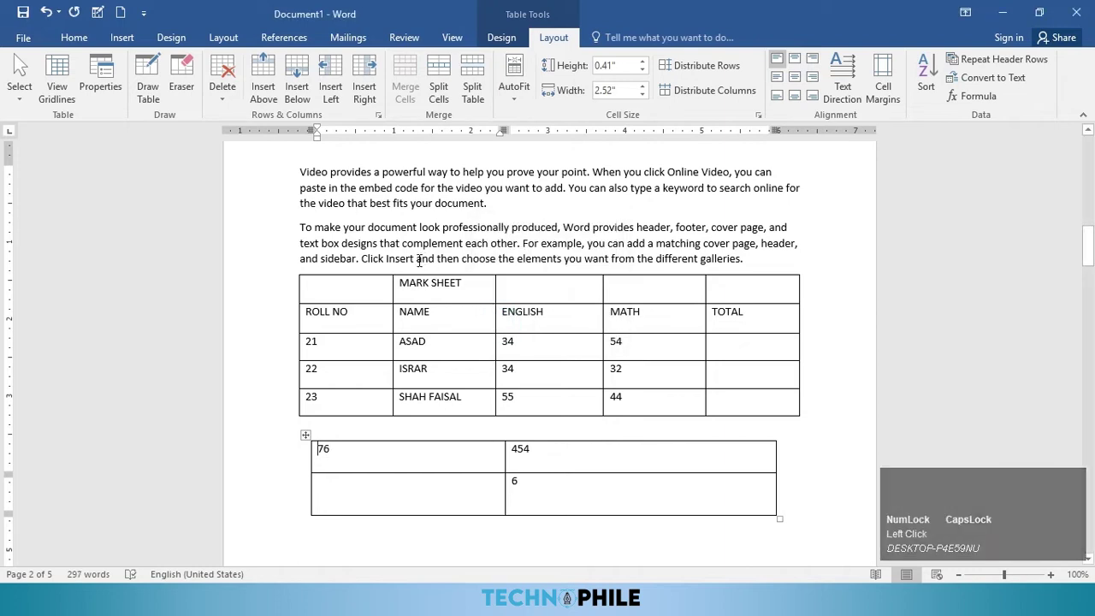
# Step: Delete the whole small numbers table with Delete Table
pyautogui.click(230, 102)
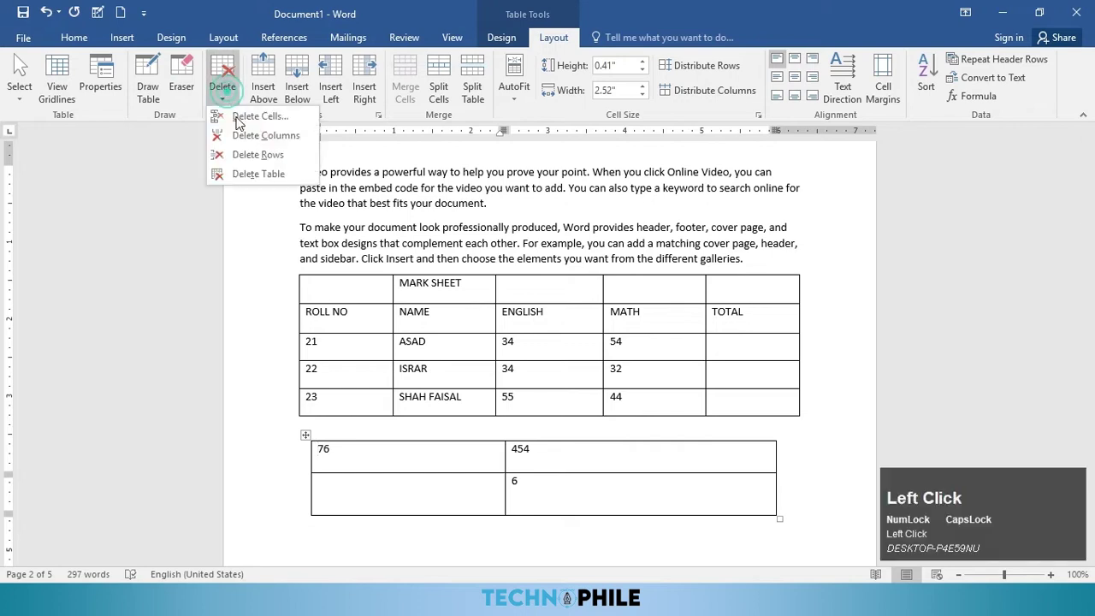
pyautogui.click(255, 177)
pyautogui.click(385, 291)
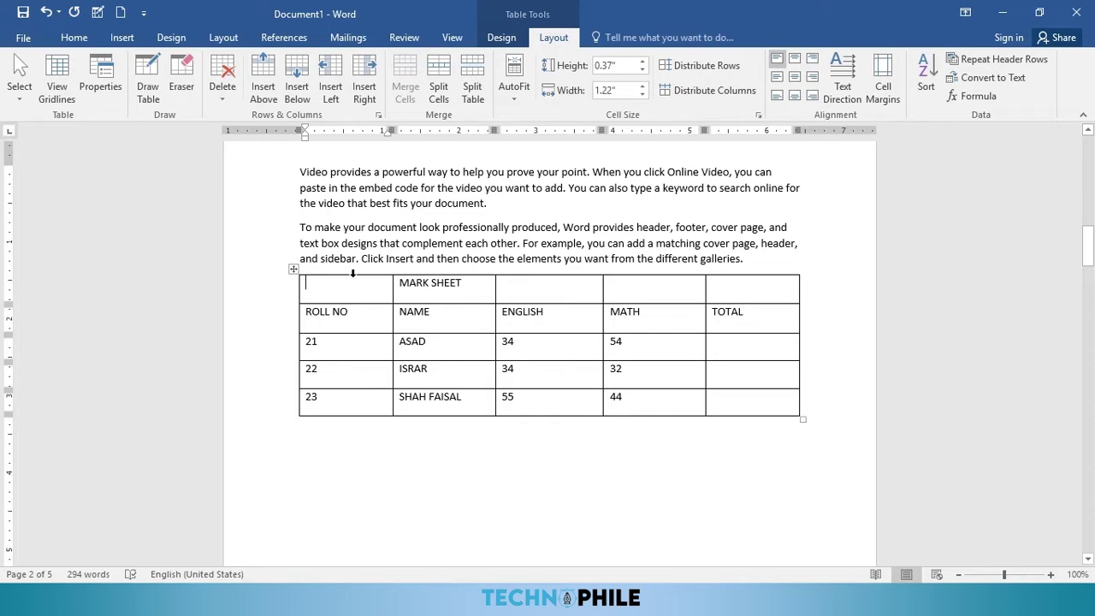
# Step: Merge the top row of the mark sheet into a single cell and centre the MARK SHEET heading
pyautogui.moveTo(374, 287); pyautogui.dragTo(753, 286)
pyautogui.click(405, 85)
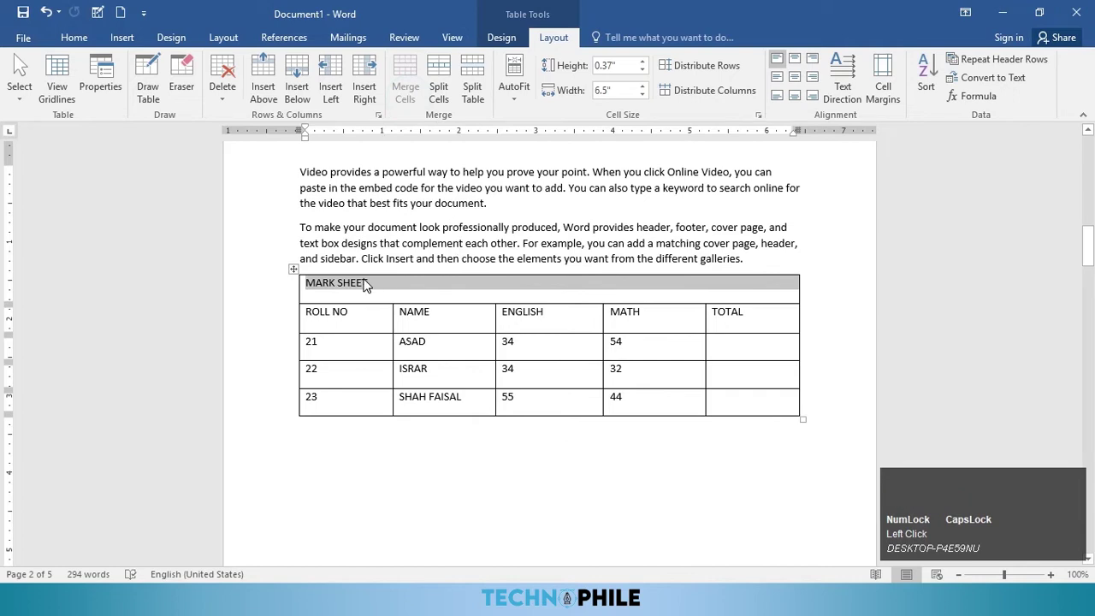
pyautogui.click(74, 40)
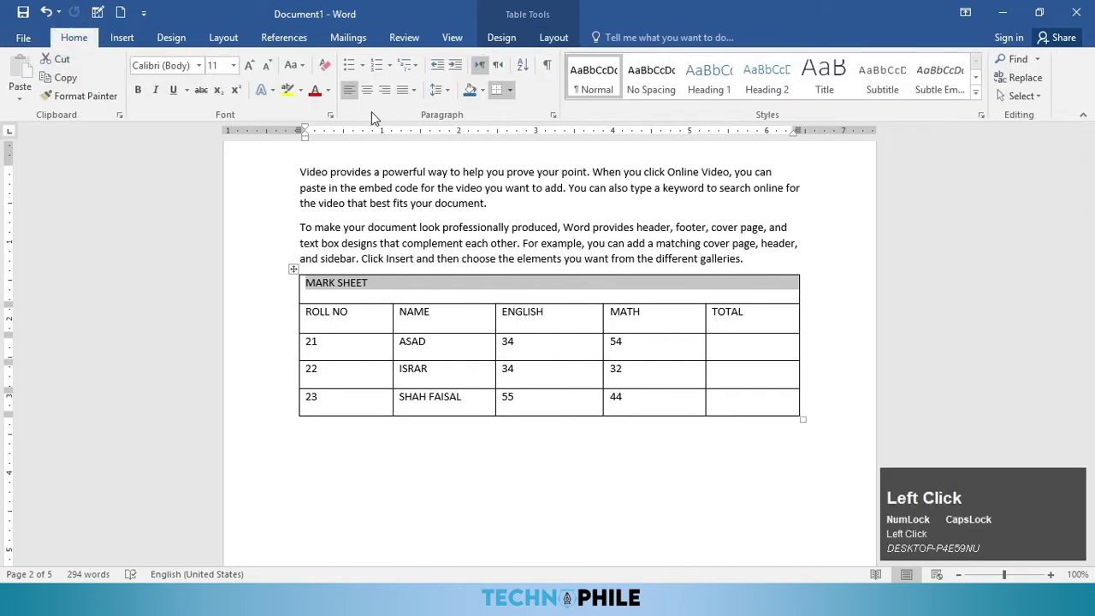
pyautogui.click(366, 90)
pyautogui.click(551, 38)
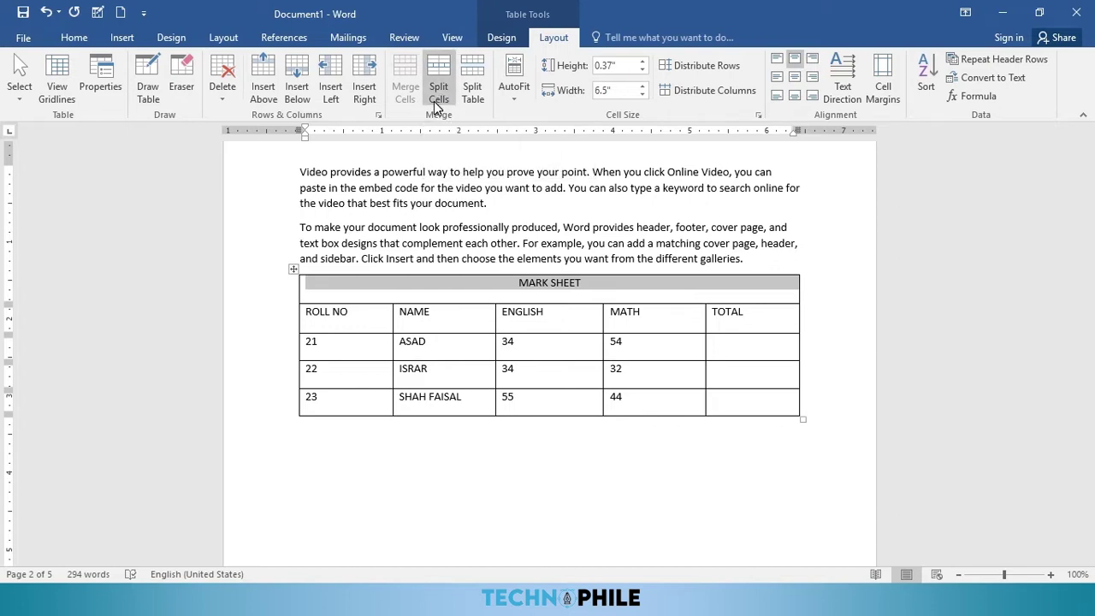
# Step: Split the ENGLISH header cell into two columns and two rows, after undoing a first split
pyautogui.click(556, 321)
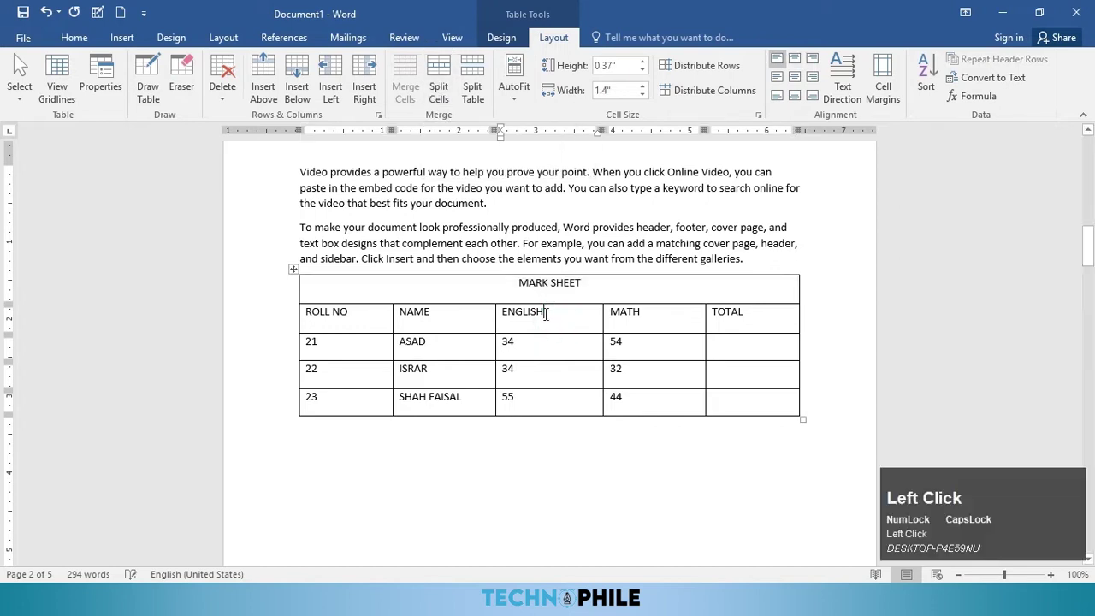
pyautogui.click(432, 91)
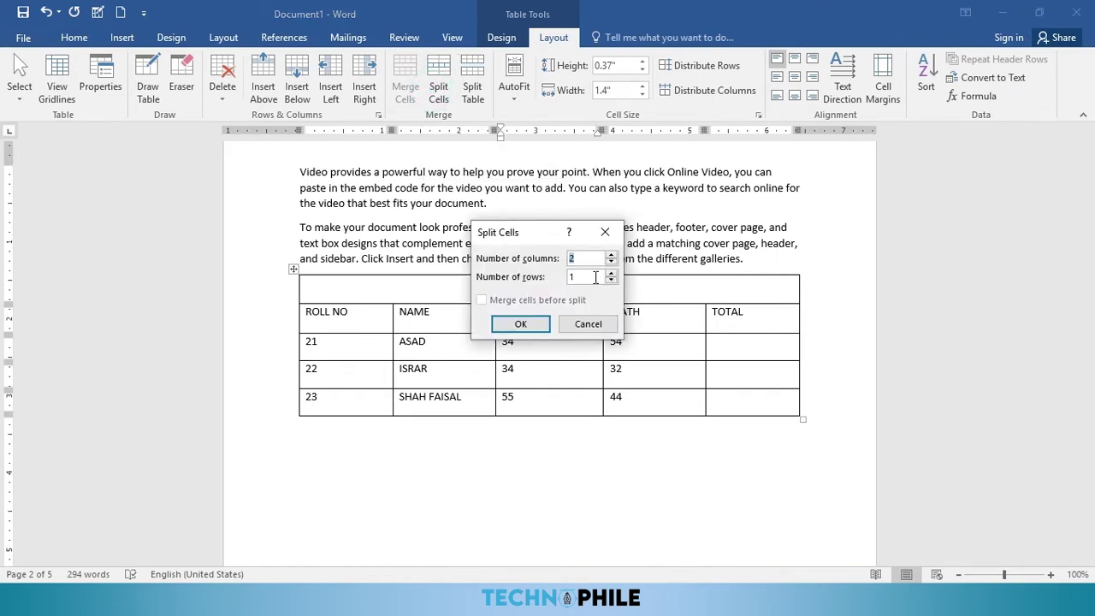
pyautogui.click(516, 324)
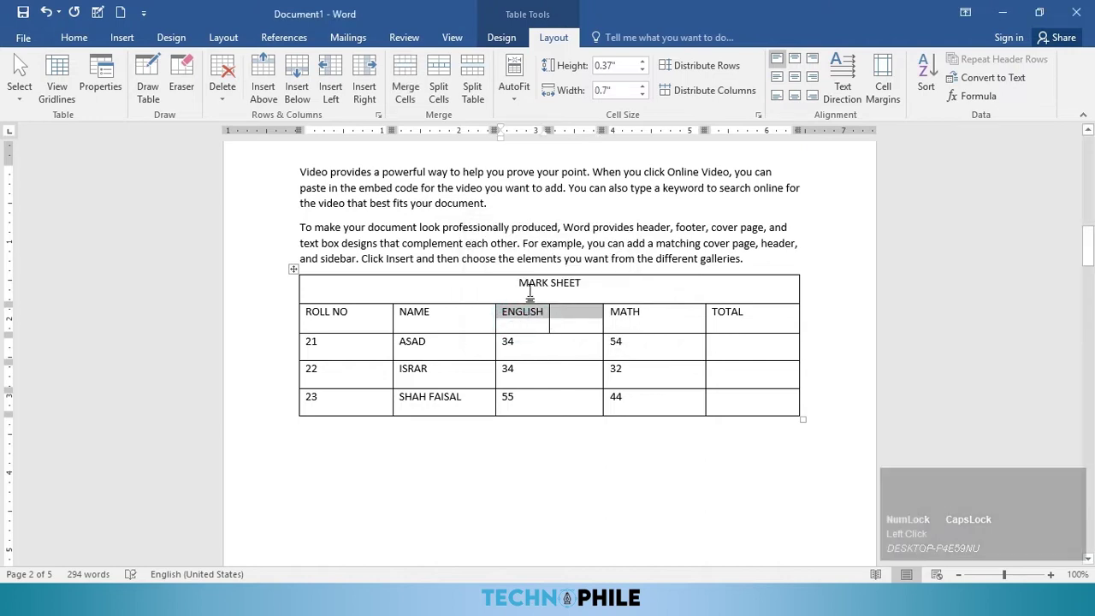
pyautogui.hotkey('ctrl', 'z')
pyautogui.click(434, 95)
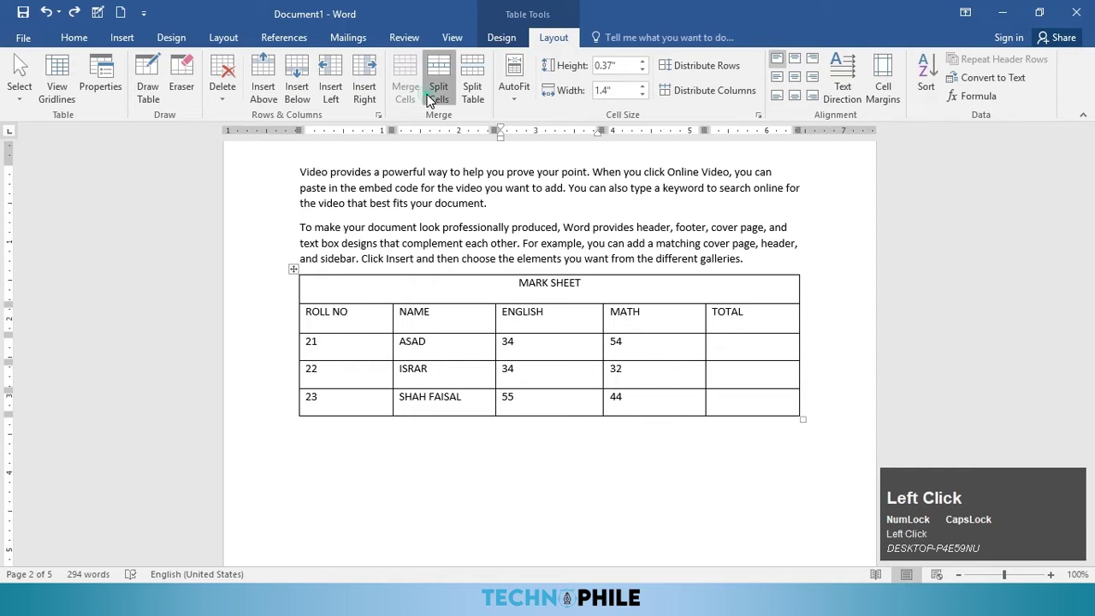
pyautogui.click(611, 272)
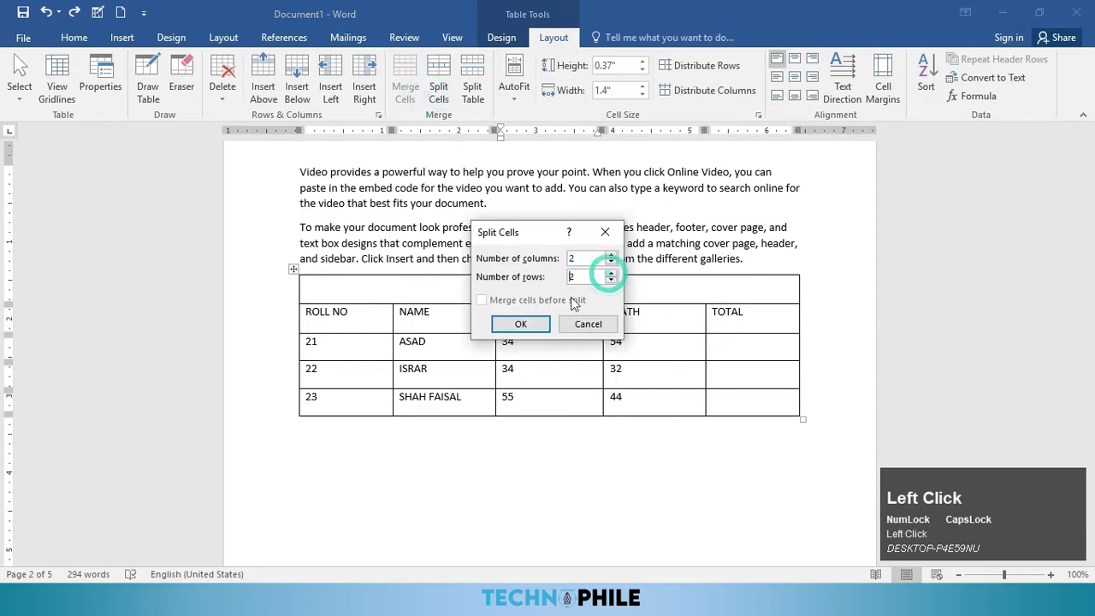
pyautogui.click(521, 323)
# Step: Label the two lower sub-cells under ENGLISH as ORAL and WRT
pyautogui.click(528, 326)
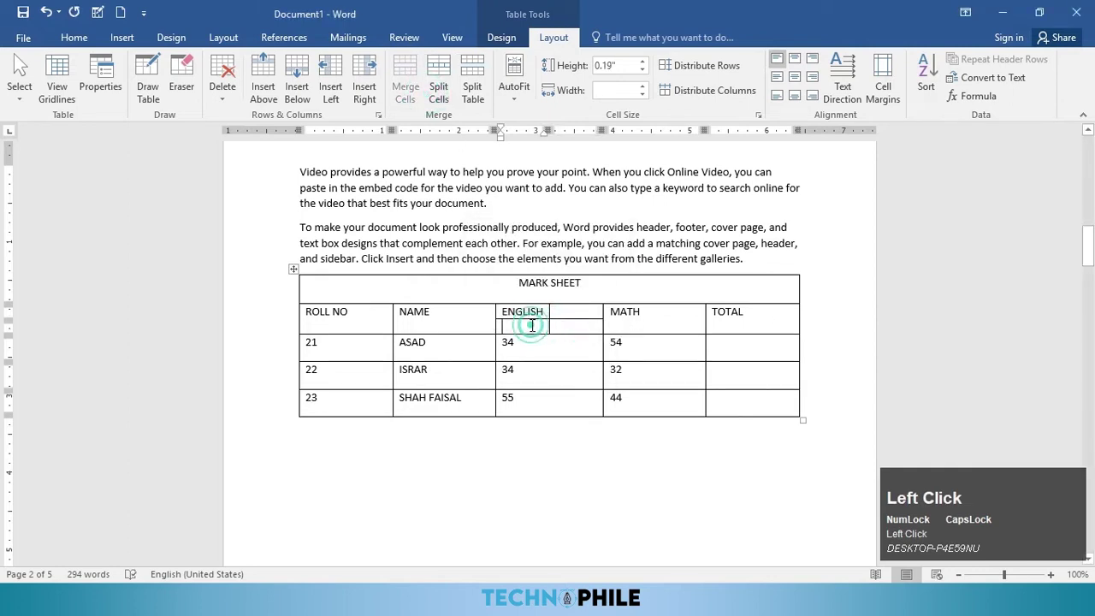
pyautogui.write('ORAL')
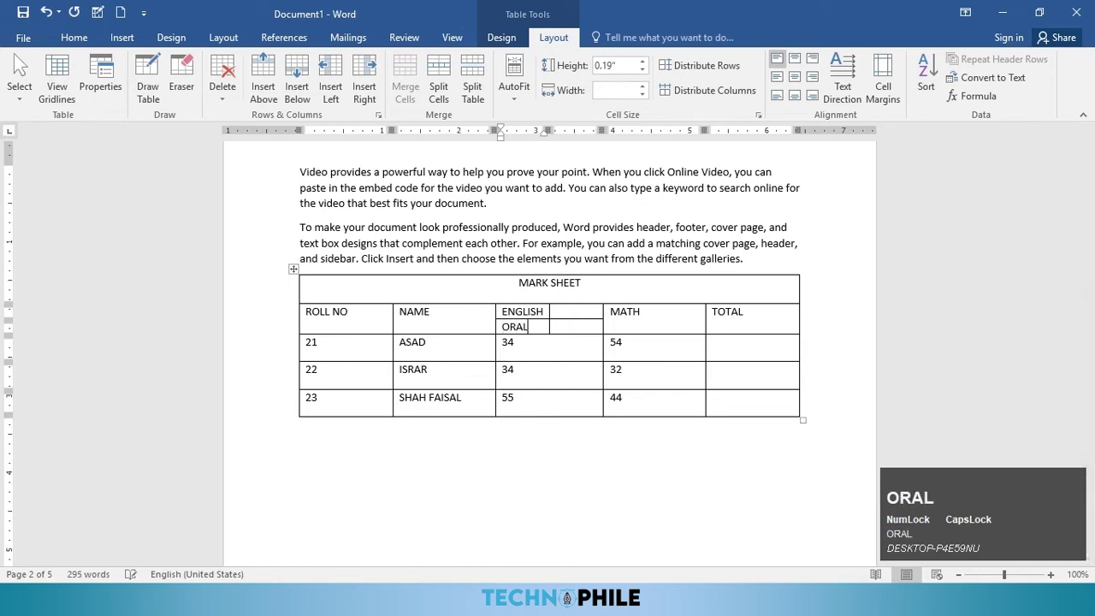
pyautogui.press('Right')
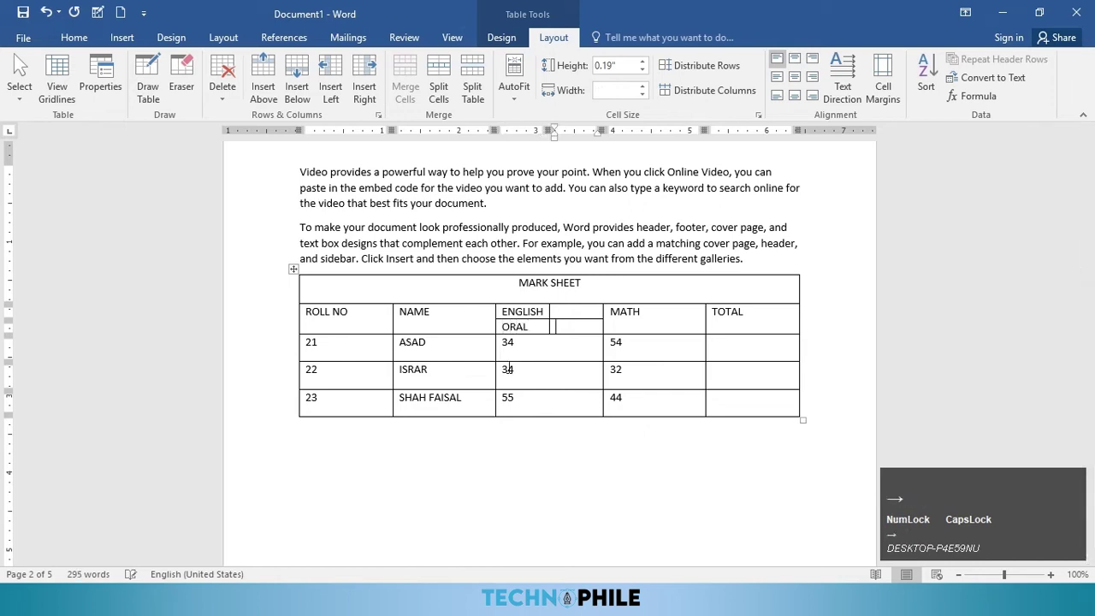
pyautogui.write('WRT')
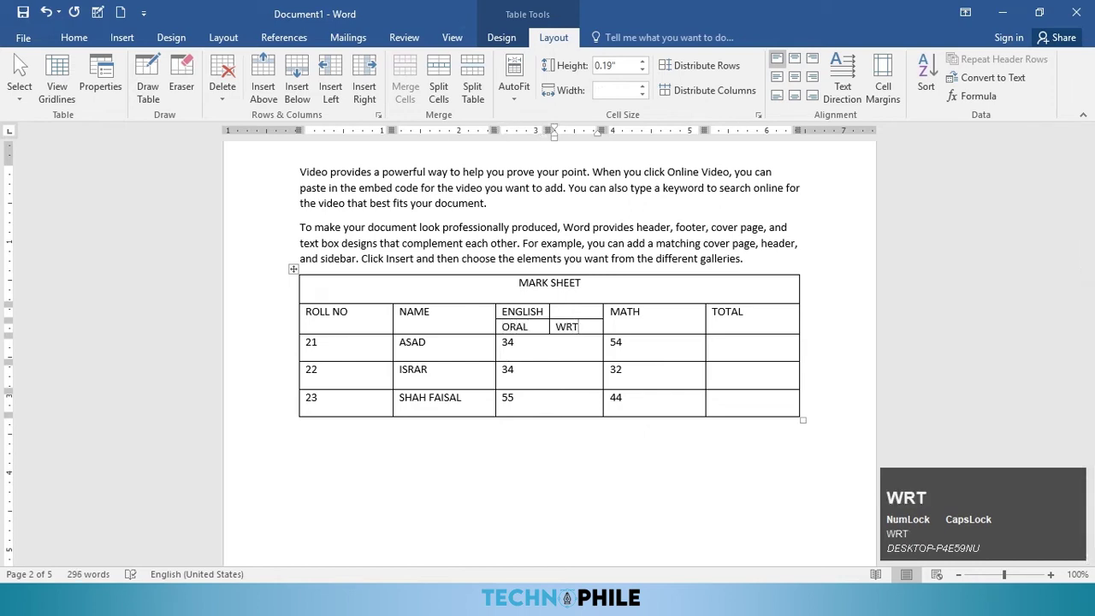
# Step: Merge the two top cells into one ENGLISH cell and centre the heading
pyautogui.moveTo(572, 313); pyautogui.dragTo(511, 313)
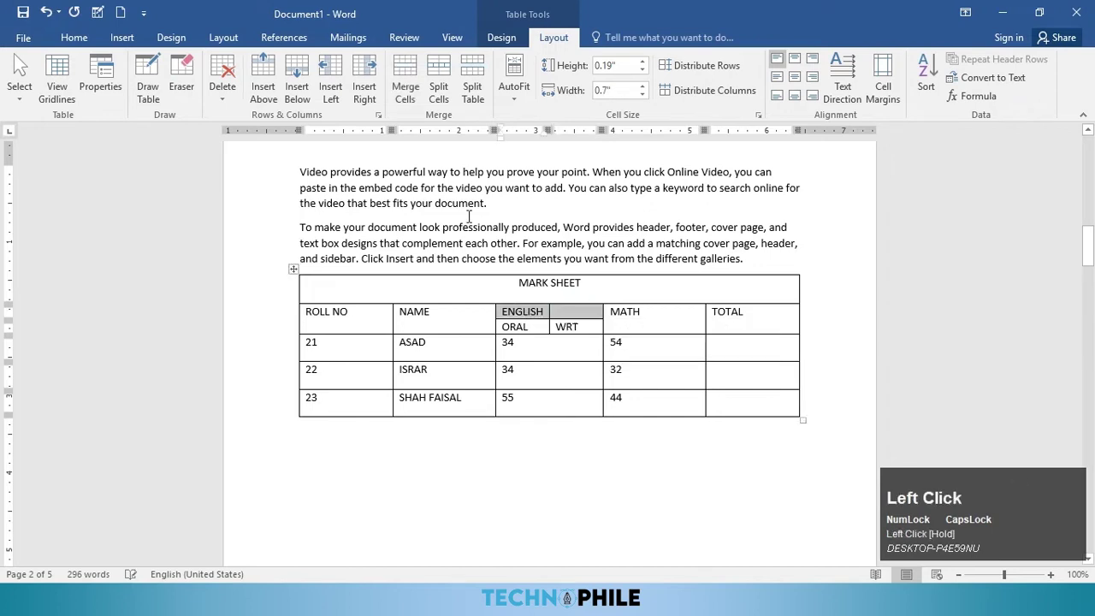
pyautogui.click(405, 77)
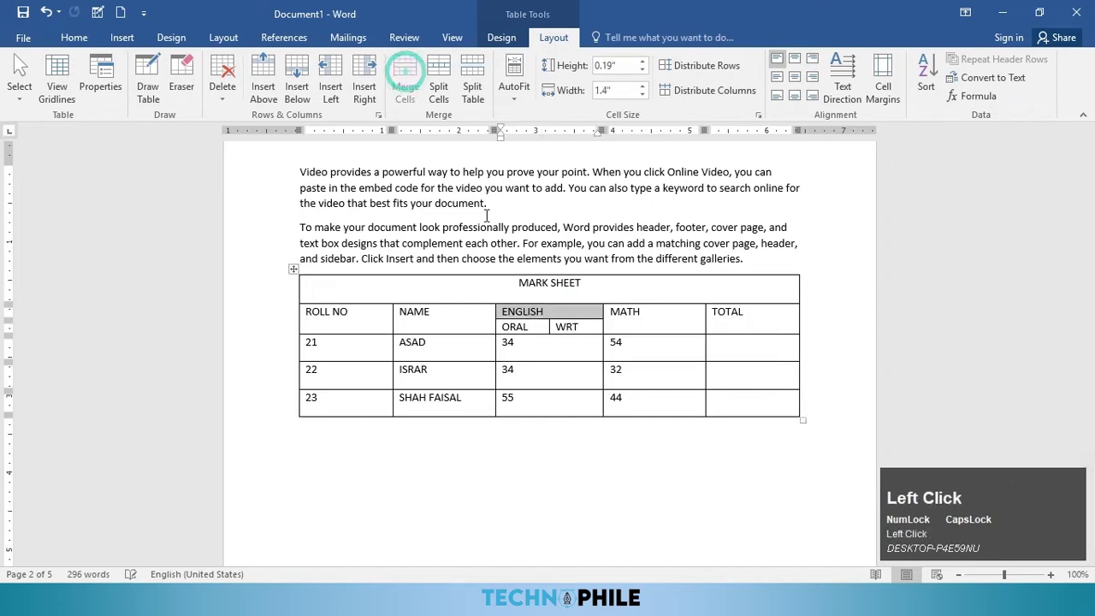
pyautogui.click(74, 37)
pyautogui.click(366, 90)
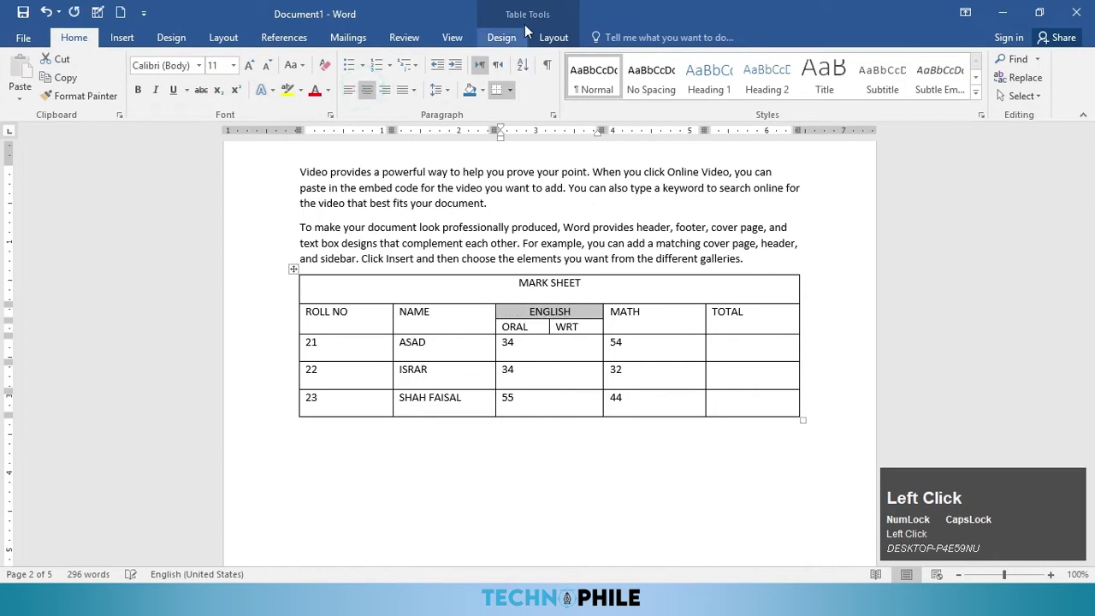
pyautogui.click(554, 36)
pyautogui.click(552, 342)
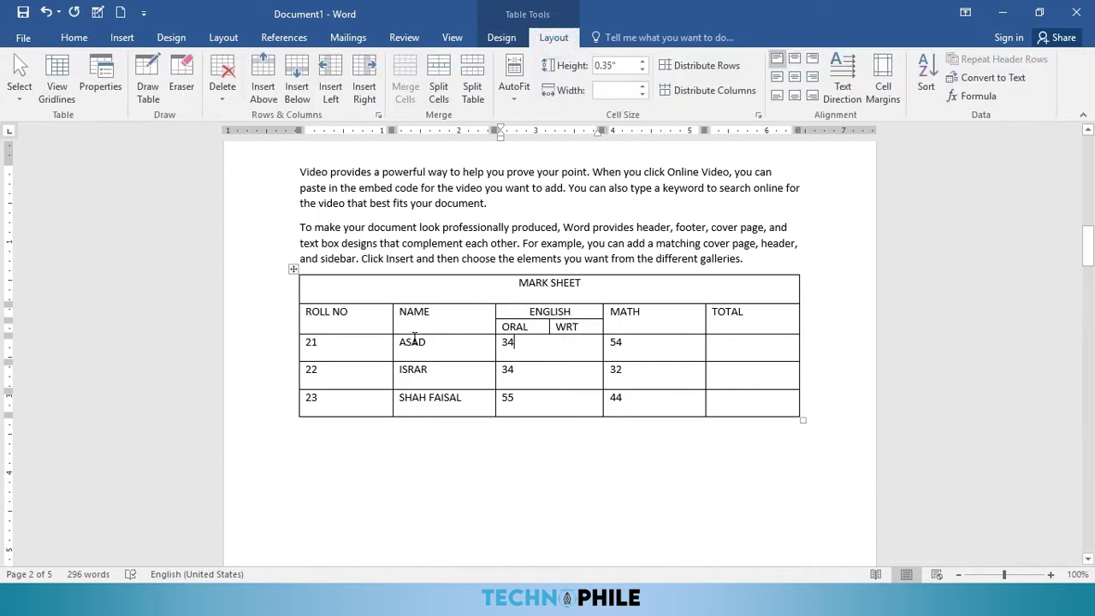
pyautogui.click(465, 383)
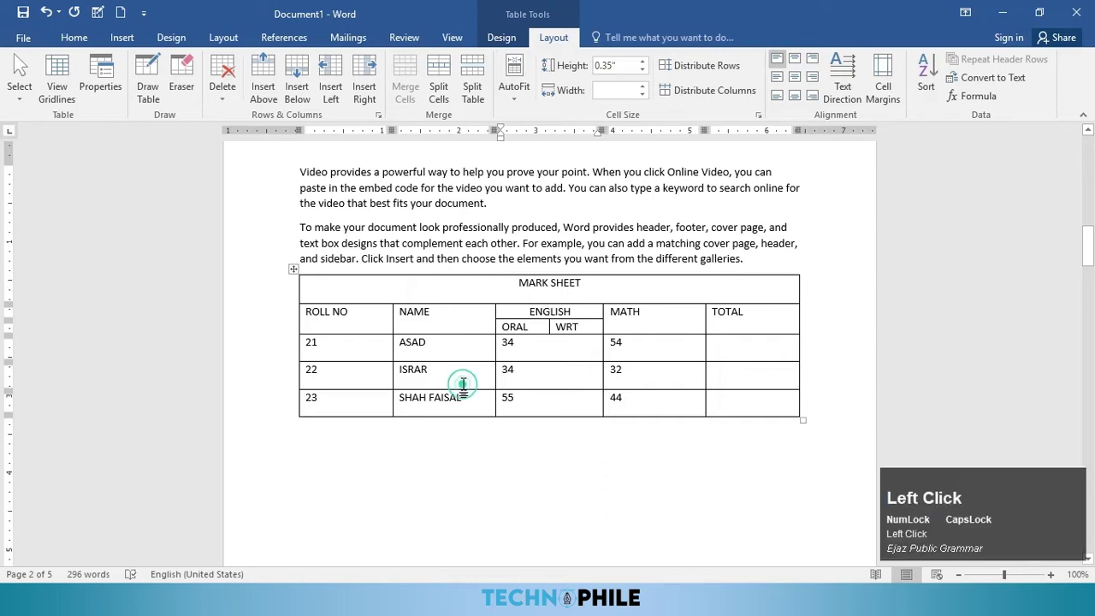
pyautogui.click(469, 86)
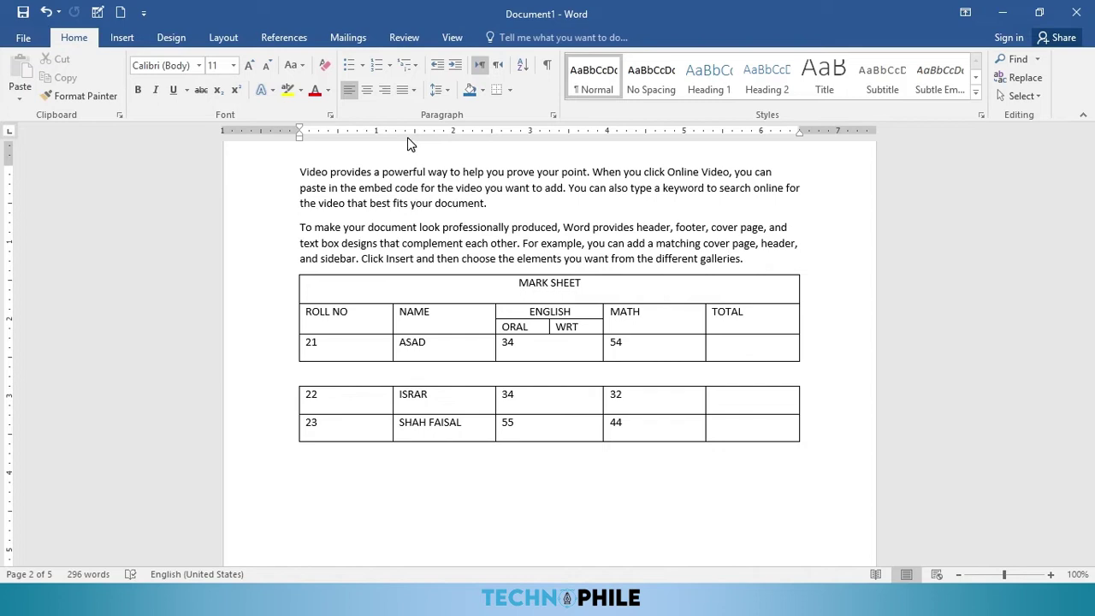
pyautogui.write('EVENING')
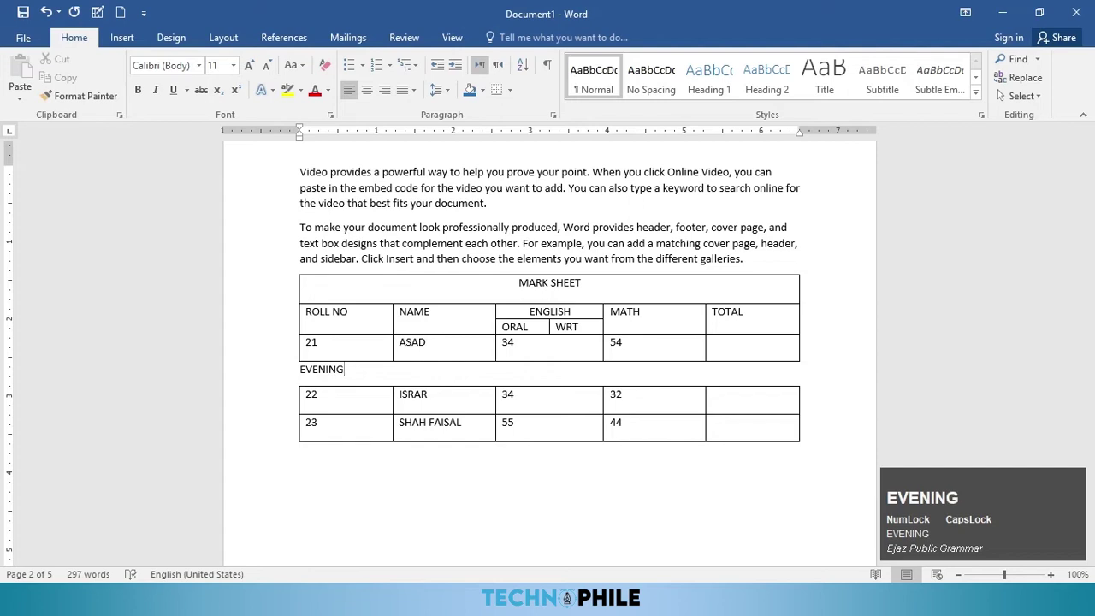
pyautogui.write(' SHIFT')
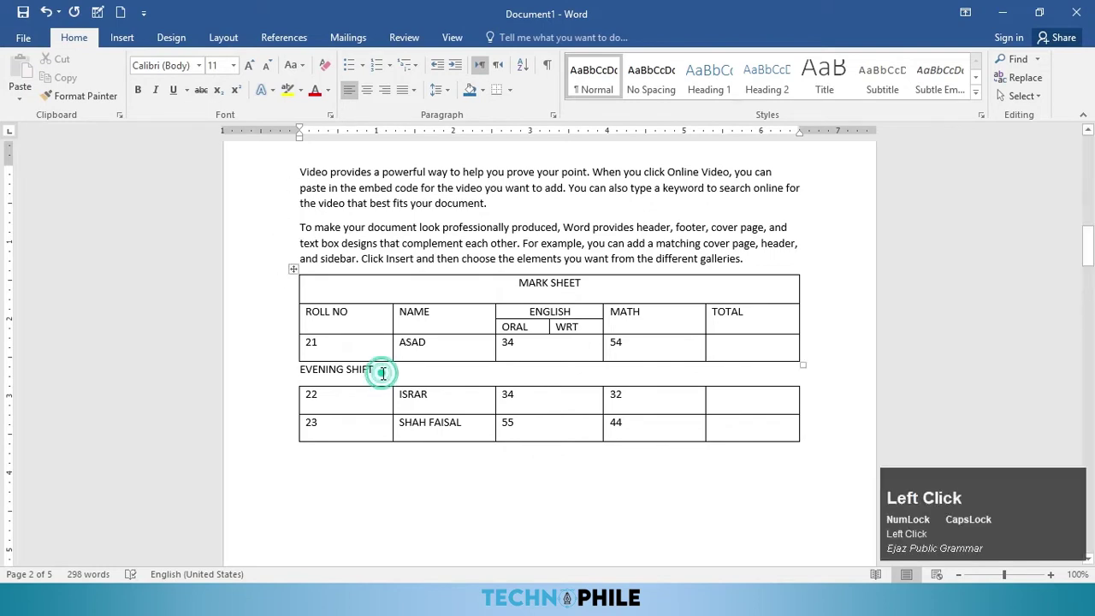
pyautogui.moveTo(383, 373); pyautogui.dragTo(290, 373)
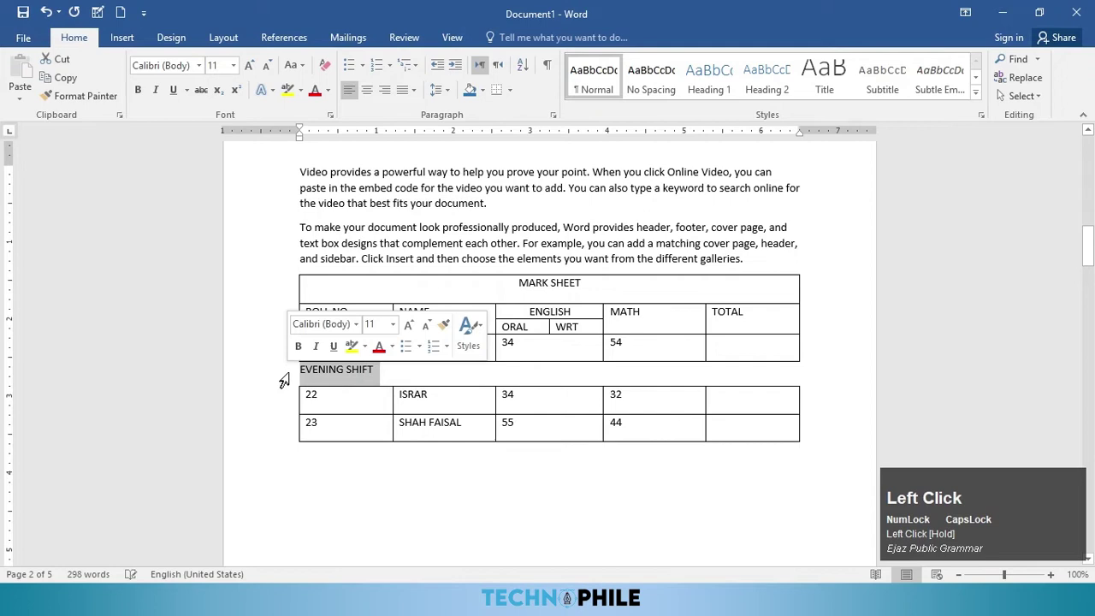
pyautogui.press('Delete')
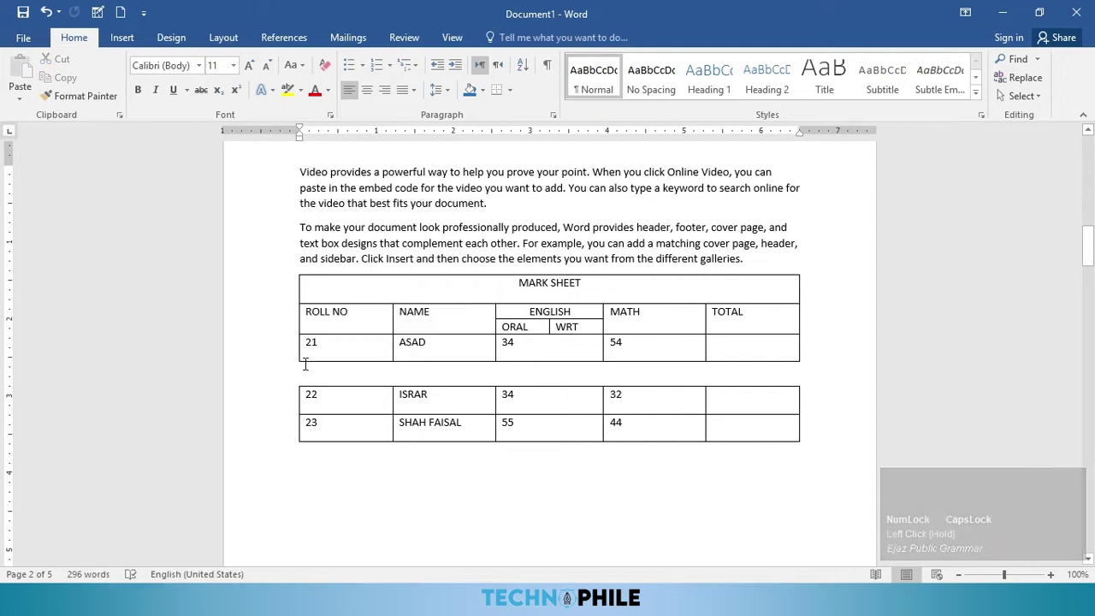
pyautogui.press('Delete')
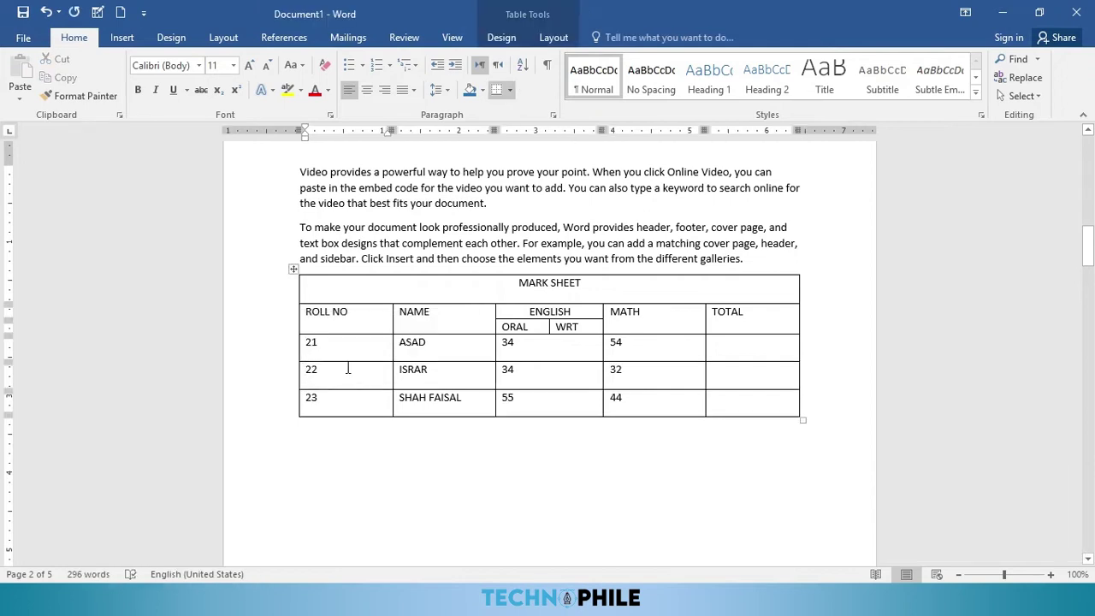
# Step: Delete the entire ORAL/WRT sub-row from the mark sheet
pyautogui.click(556, 38)
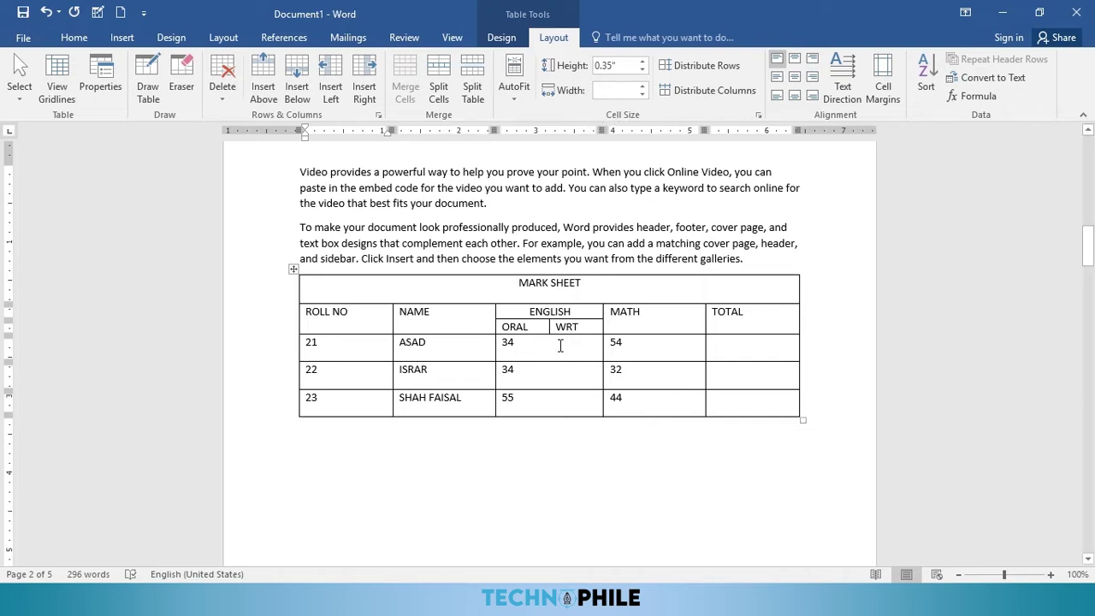
pyautogui.moveTo(584, 327); pyautogui.dragTo(515, 327)
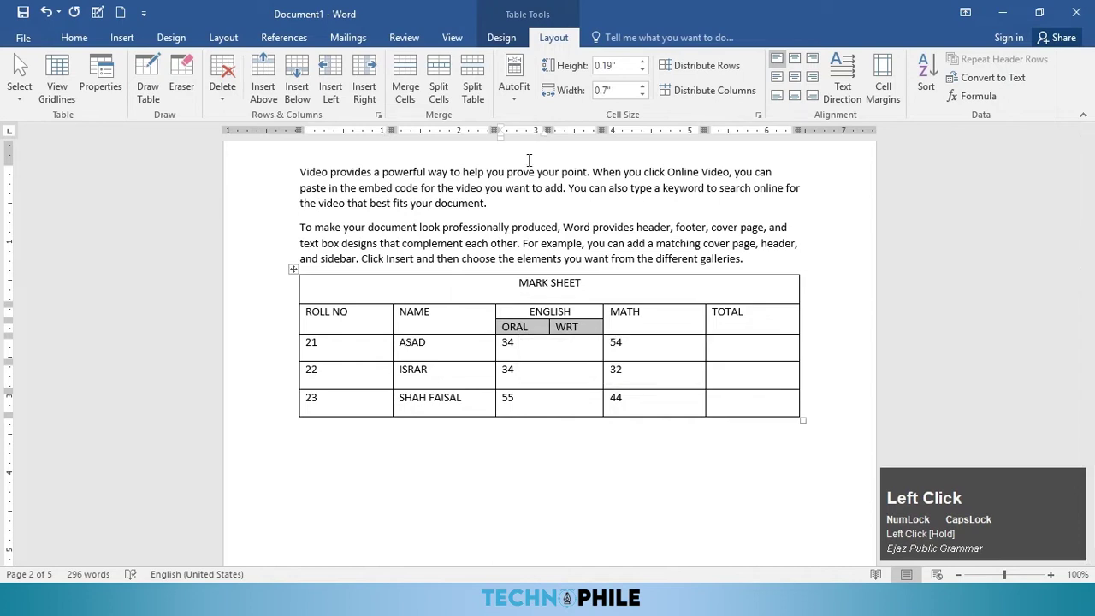
pyautogui.press('BackSpace')
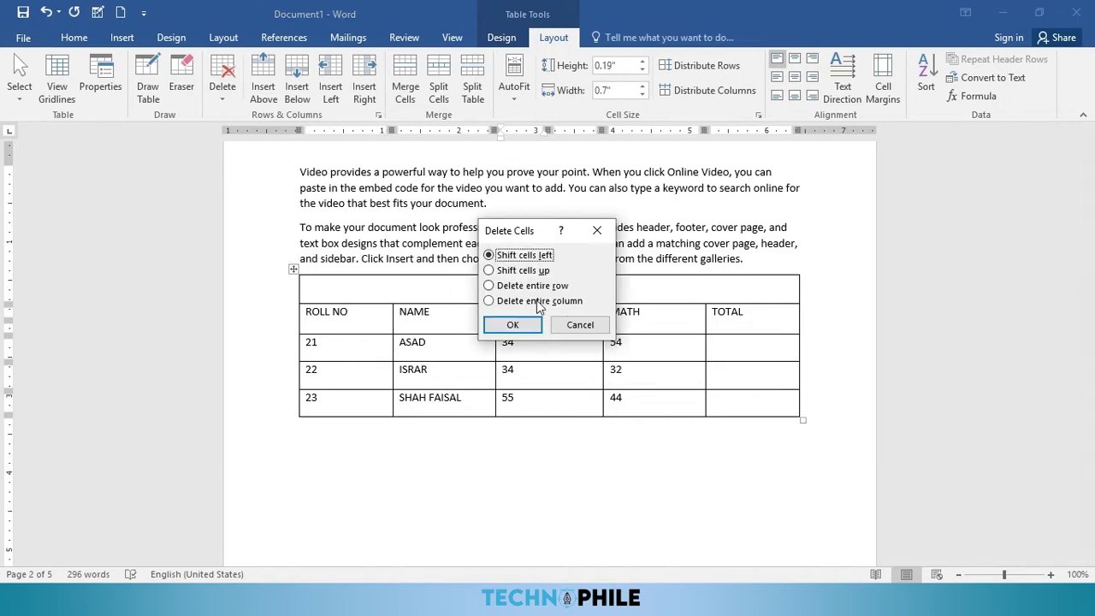
pyautogui.click(539, 288)
pyautogui.click(519, 325)
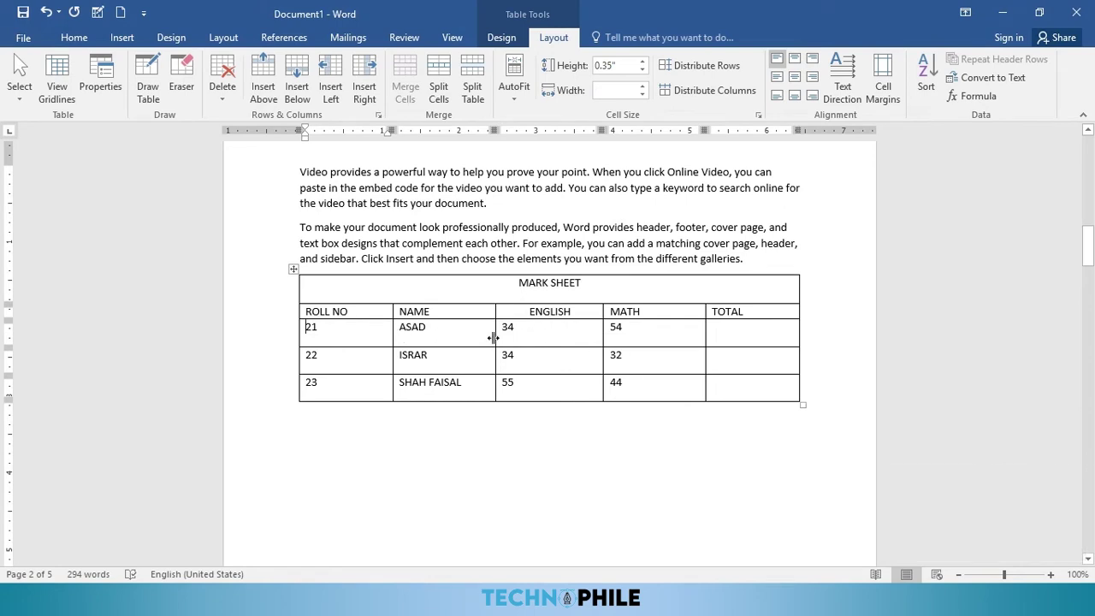
# Step: Delete the MARK SHEET title row with Delete Rows
pyautogui.click(588, 314)
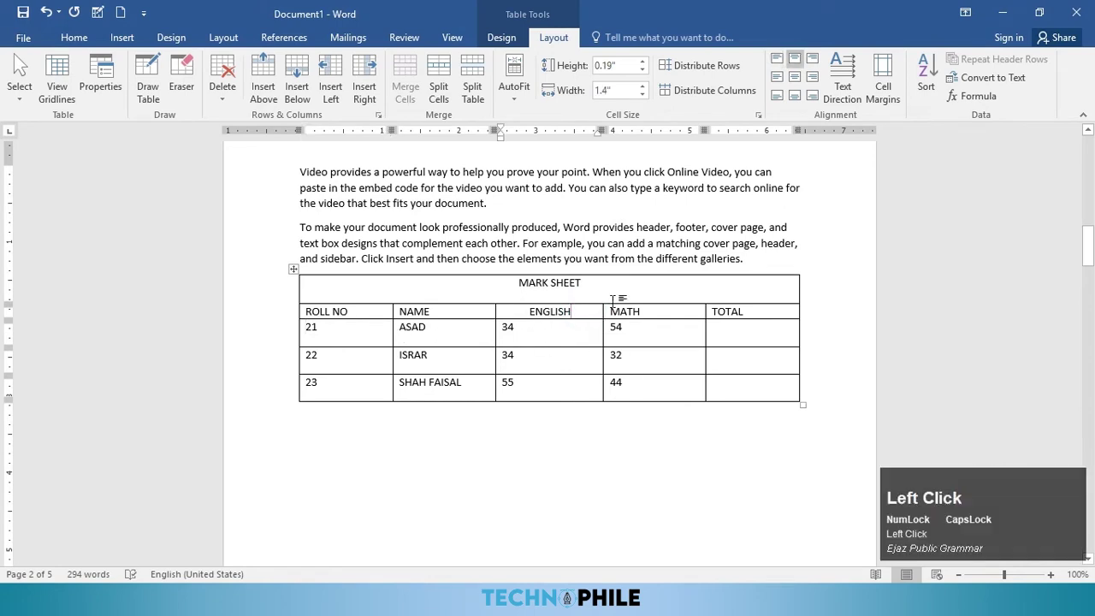
pyautogui.moveTo(616, 294); pyautogui.dragTo(310, 291)
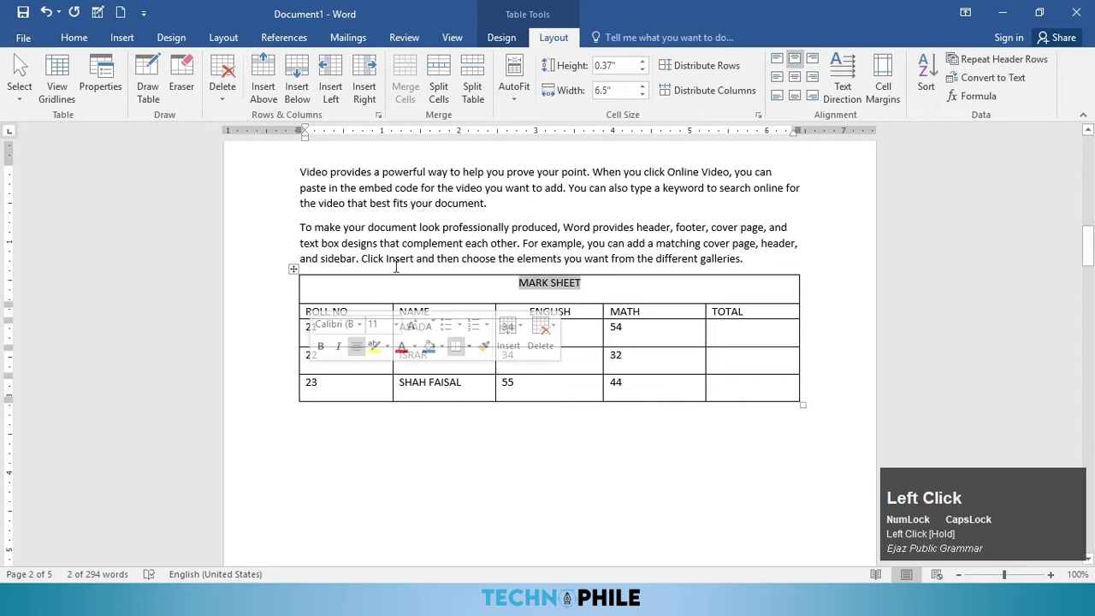
pyautogui.click(222, 85)
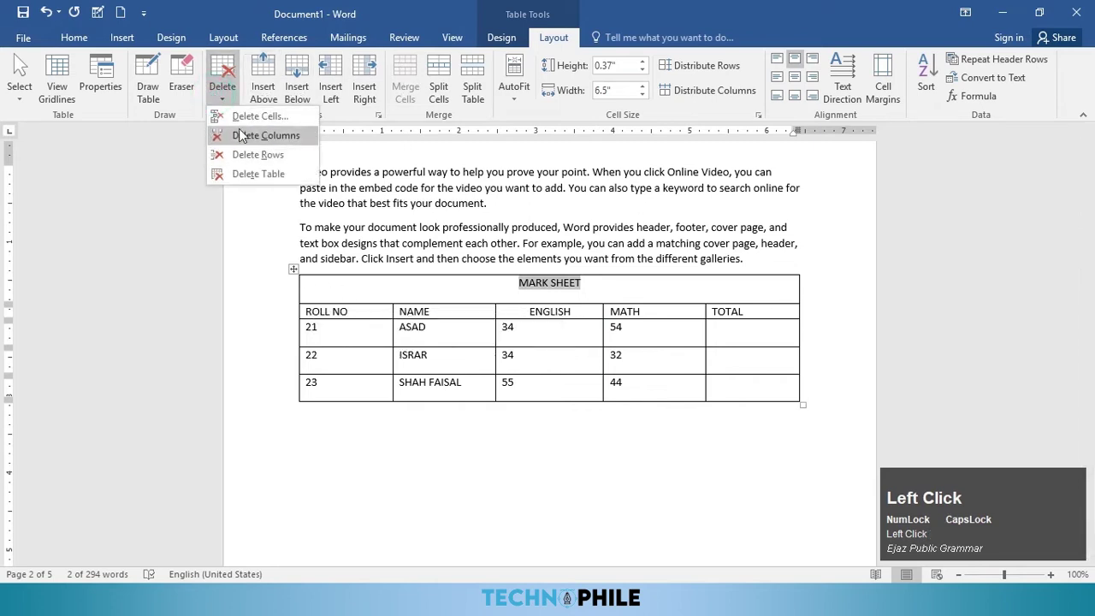
pyautogui.click(254, 158)
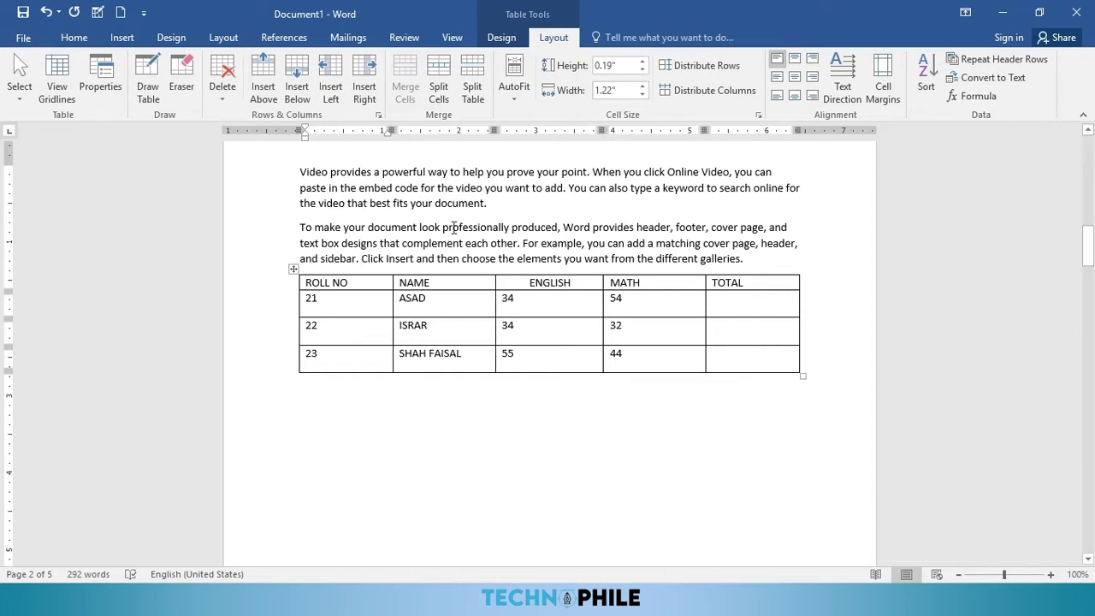
# Step: Resize the header row and ROLL NO column, then distribute rows to 0.42" and columns to 1.44"
pyautogui.click(641, 64)
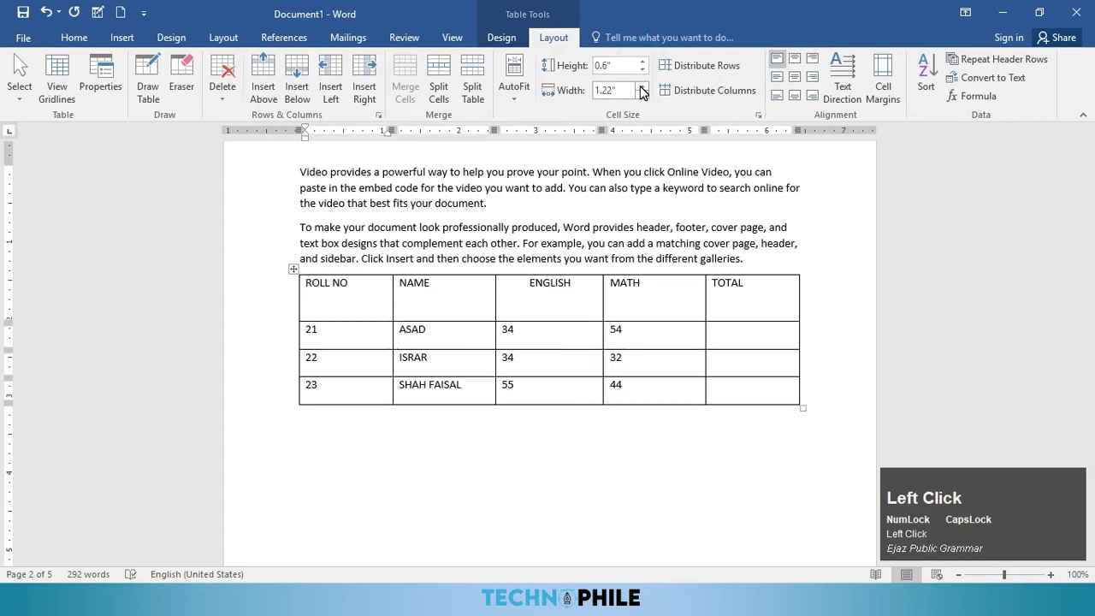
pyautogui.click(641, 87)
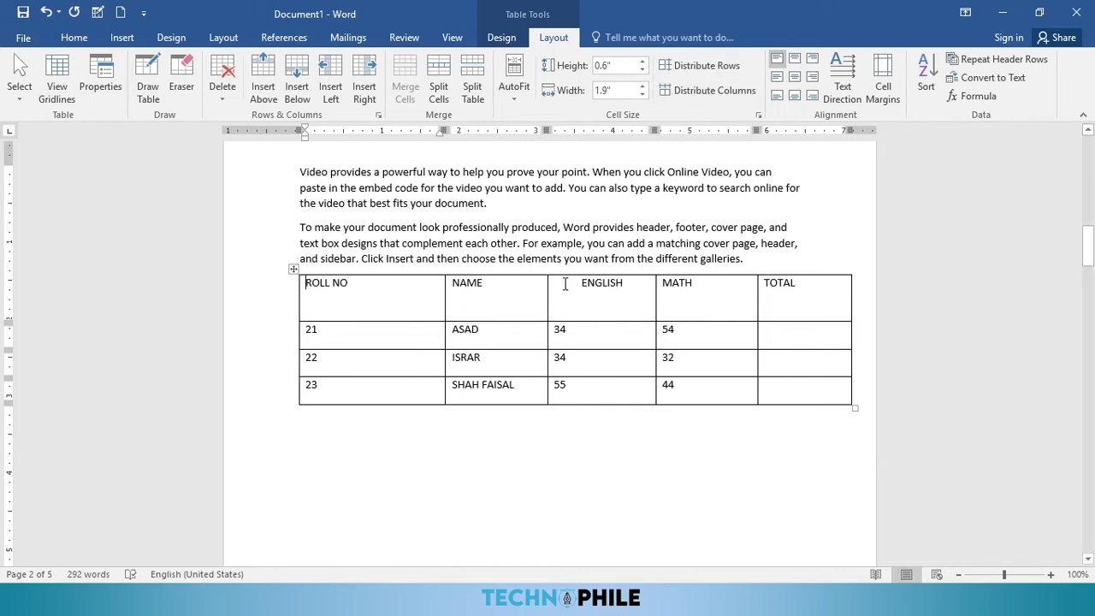
pyautogui.click(706, 69)
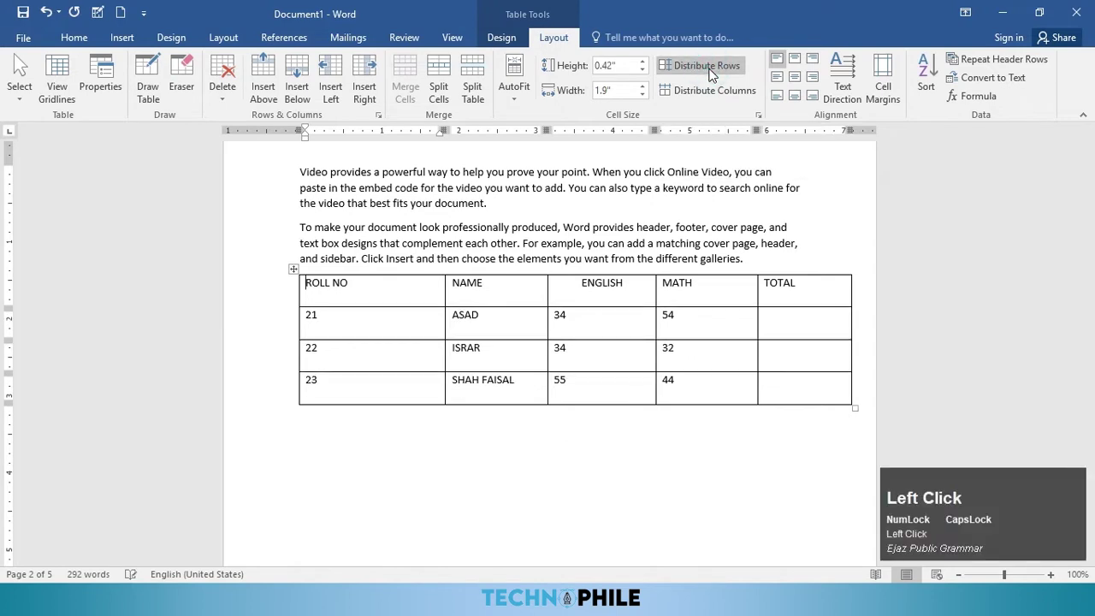
pyautogui.click(725, 94)
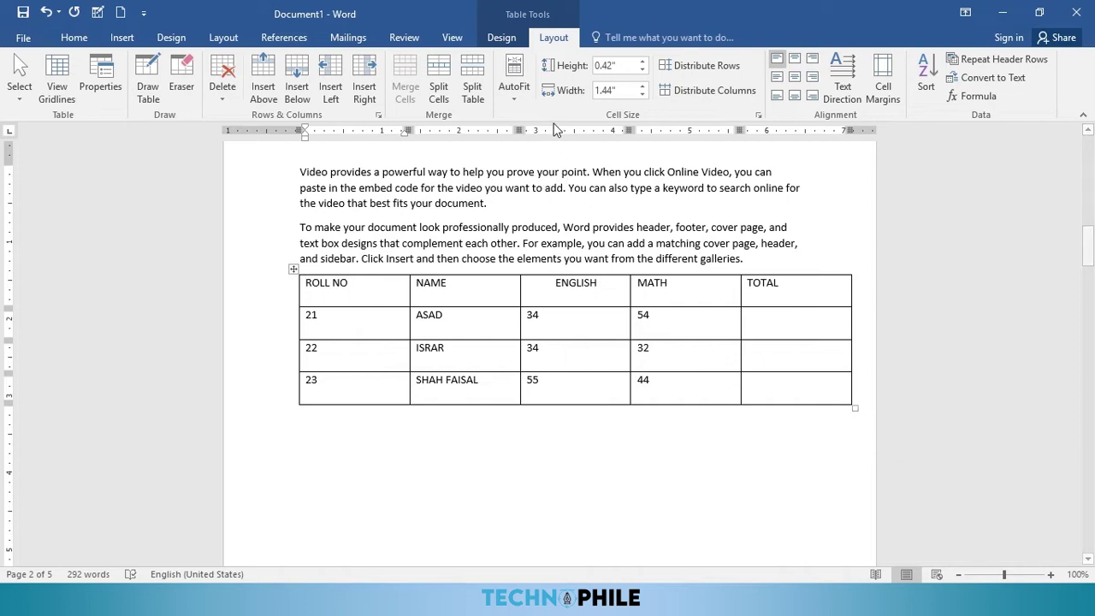
pyautogui.click(515, 104)
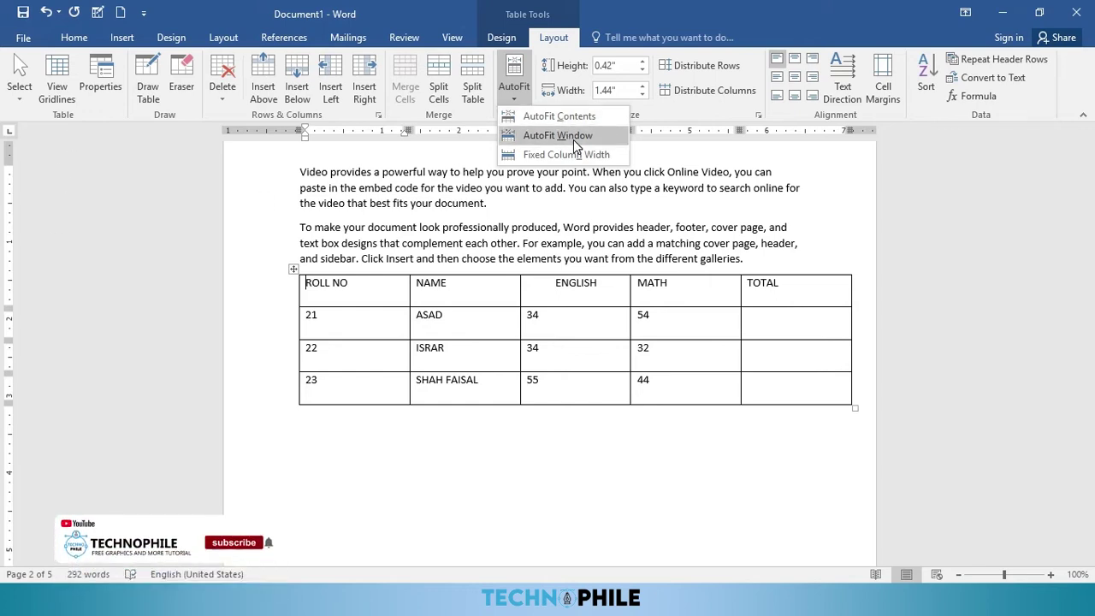
# Step: AutoFit the table to contents, then to window, and add then undo two columns right of NAME
pyautogui.click(553, 117)
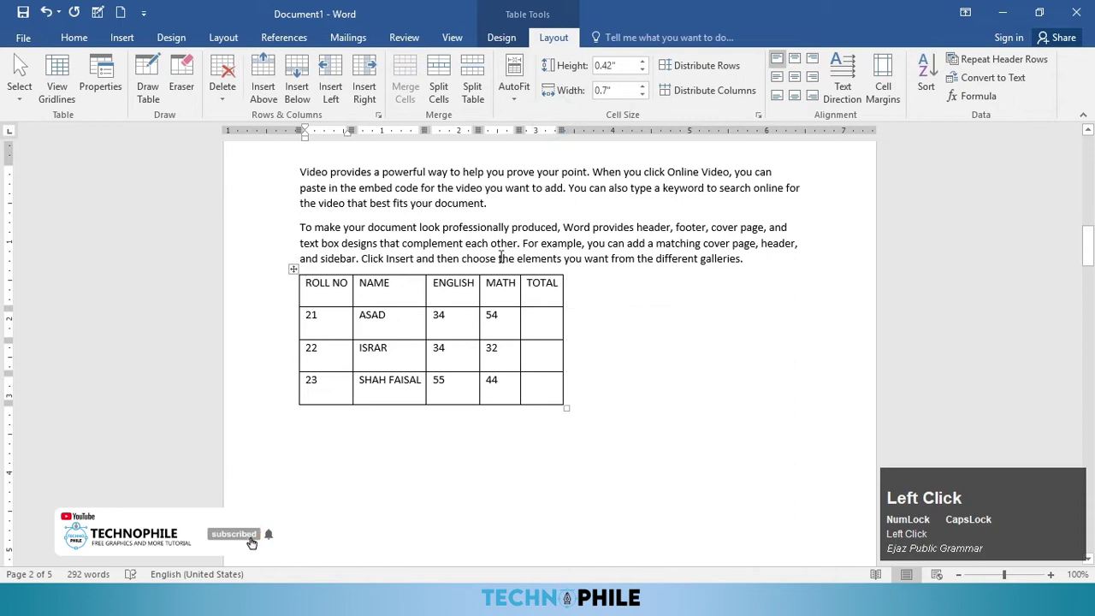
pyautogui.click(514, 89)
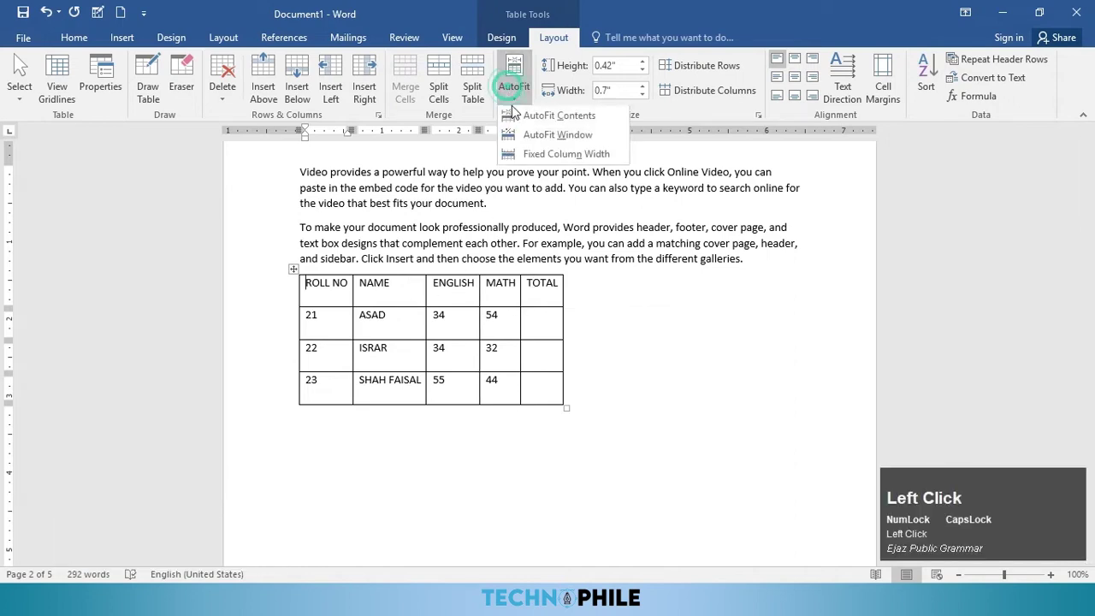
pyautogui.click(548, 135)
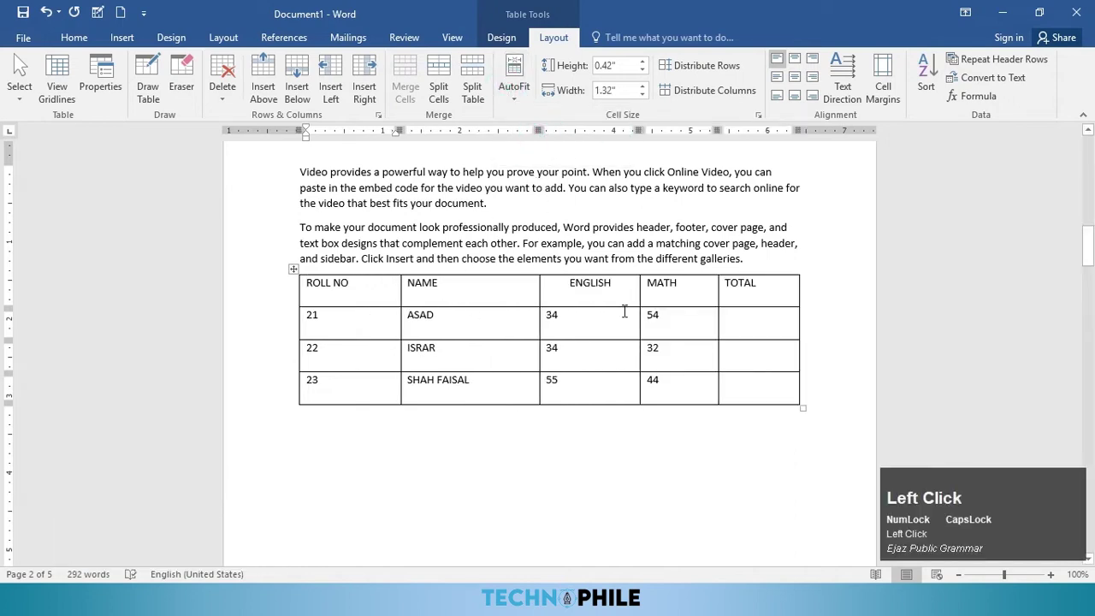
pyautogui.click(507, 302)
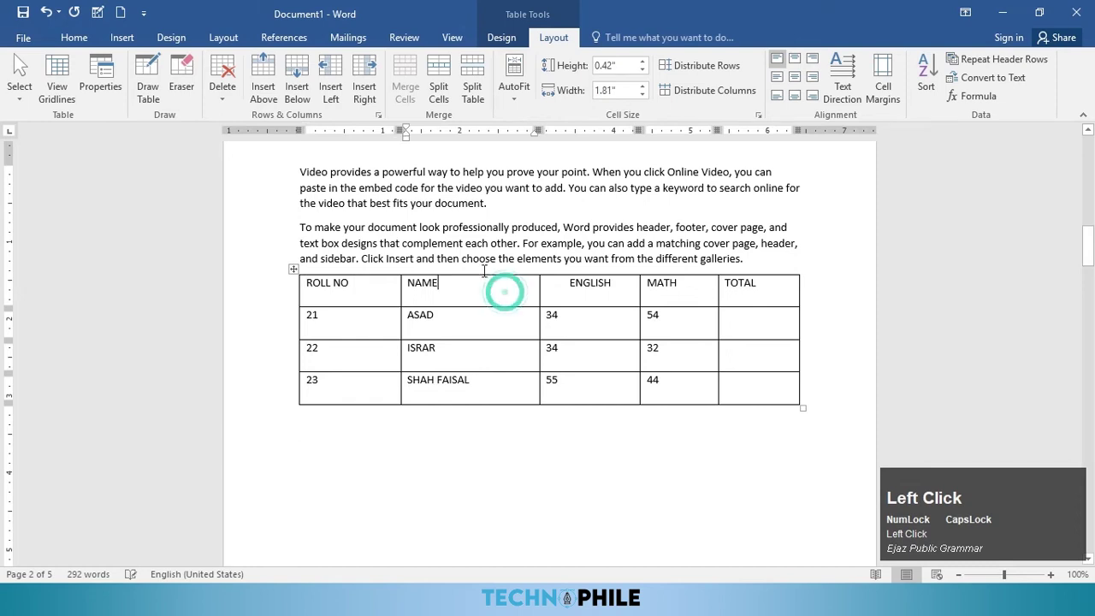
pyautogui.click(364, 94)
pyautogui.click(365, 94)
pyautogui.click(364, 95)
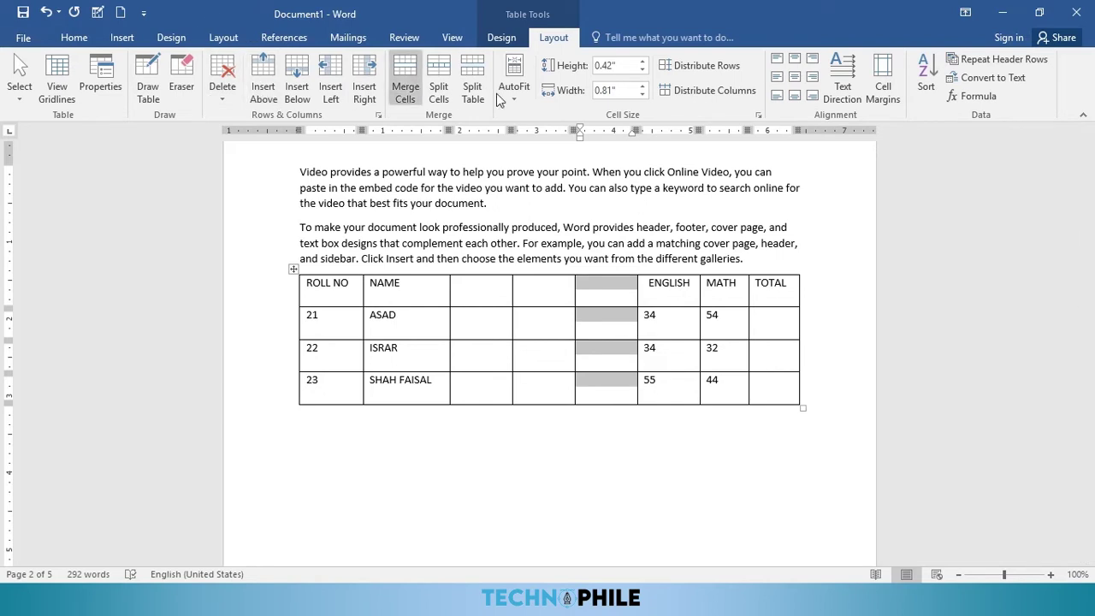
pyautogui.hotkey('ctrl', 'z')
pyautogui.hotkey('ctrl', 'z')
pyautogui.hotkey('ctrl', 'z')
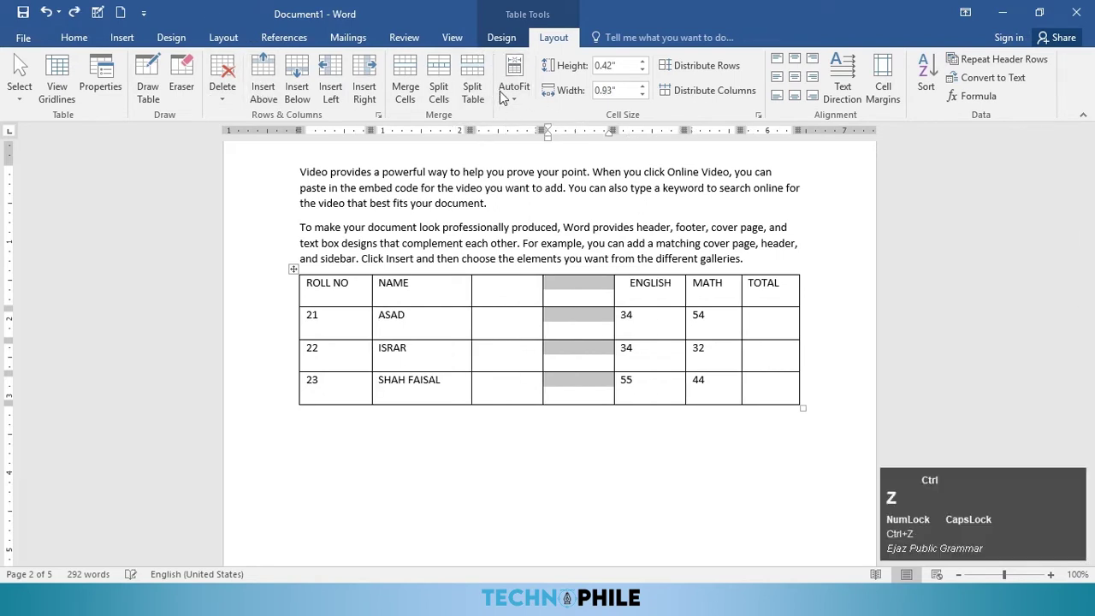
# Step: Set AutoFit to Fixed Column Width, then add and undo two blank columns after NAME
pyautogui.click(515, 92)
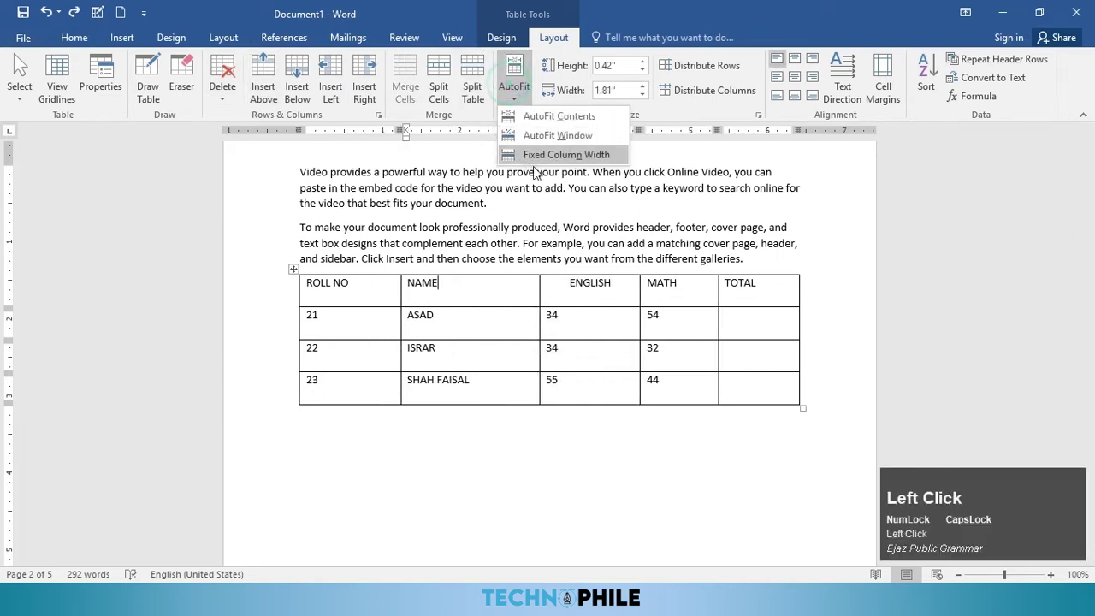
pyautogui.click(540, 156)
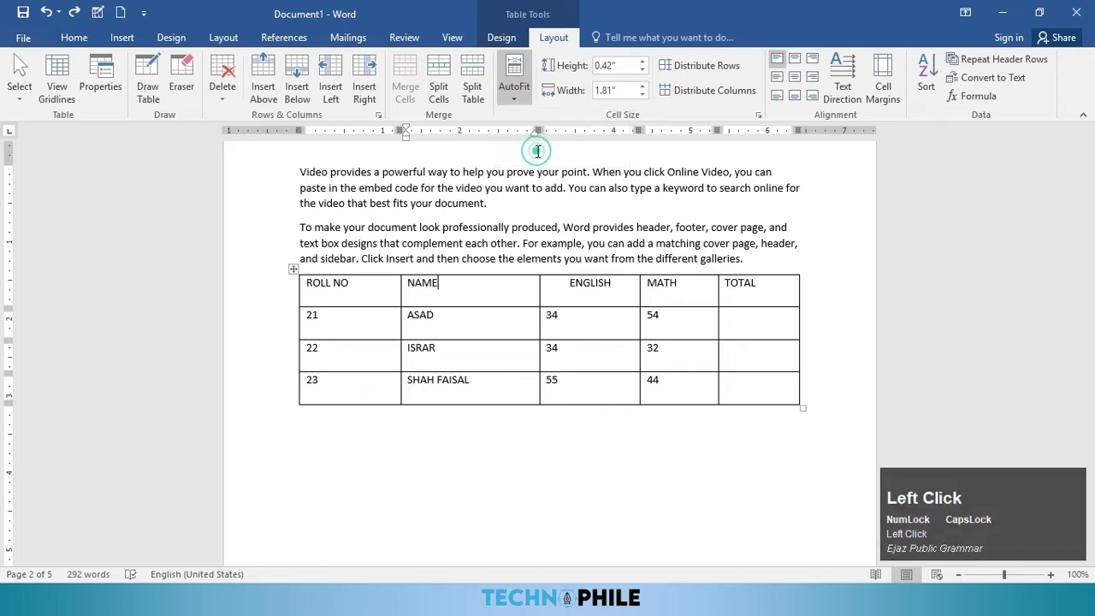
pyautogui.click(363, 90)
pyautogui.click(362, 90)
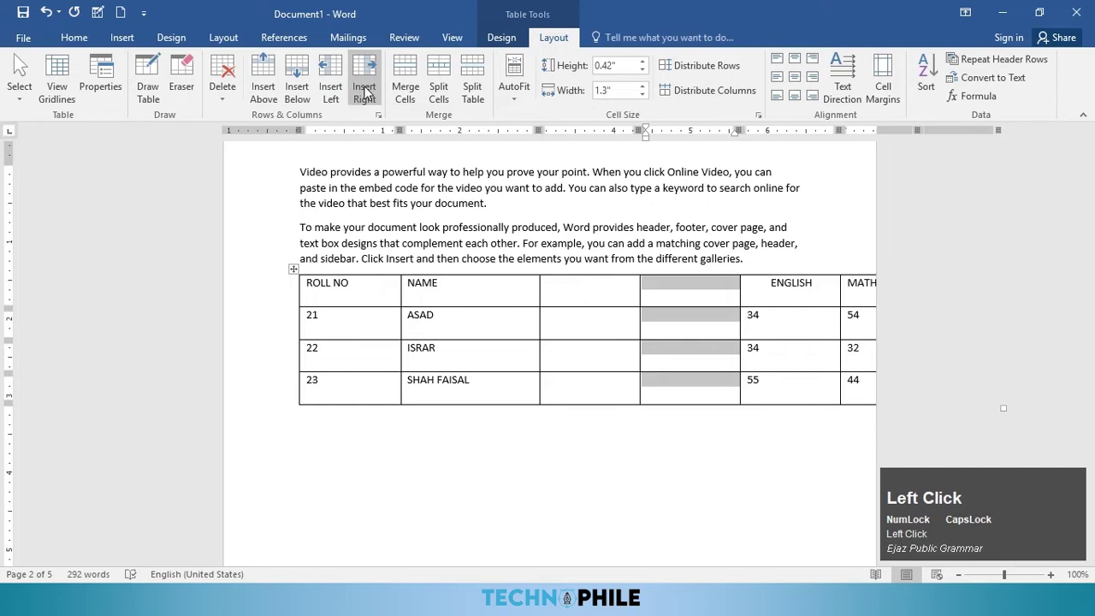
pyautogui.hotkey('ctrl', 'z')
pyautogui.hotkey('ctrl', 'z')
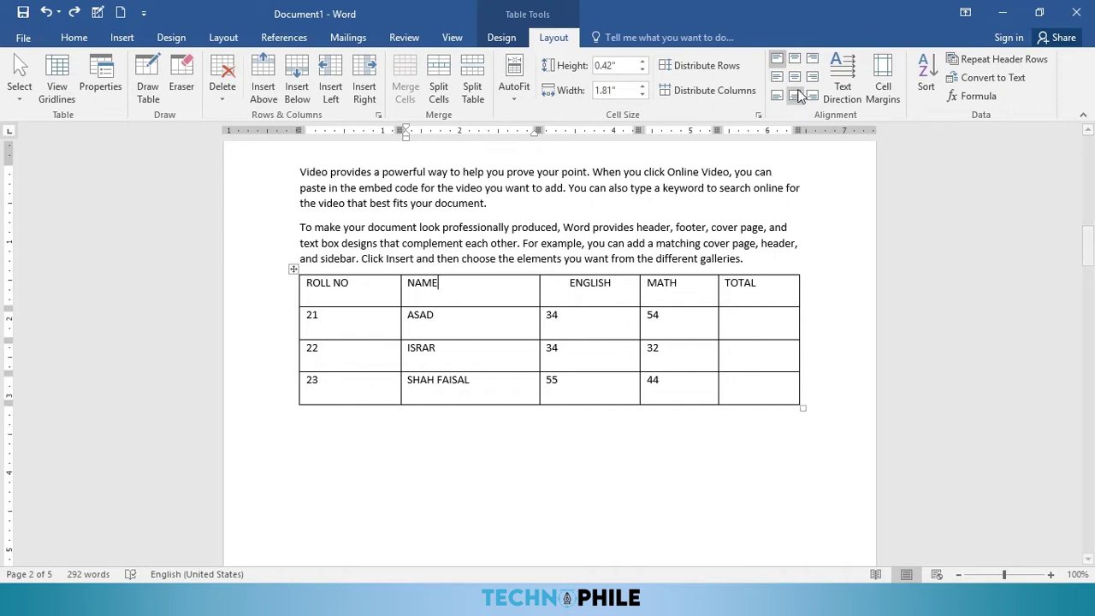
# Step: Try several alignments on the NAME header, finishing with Align Top Left
pyautogui.click(795, 58)
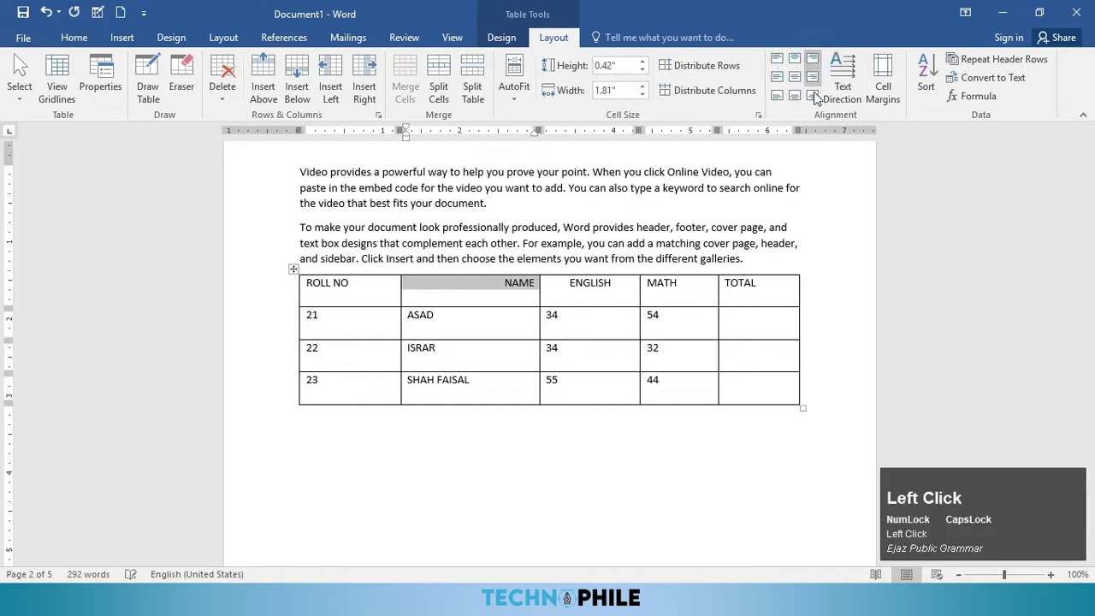
pyautogui.click(794, 80)
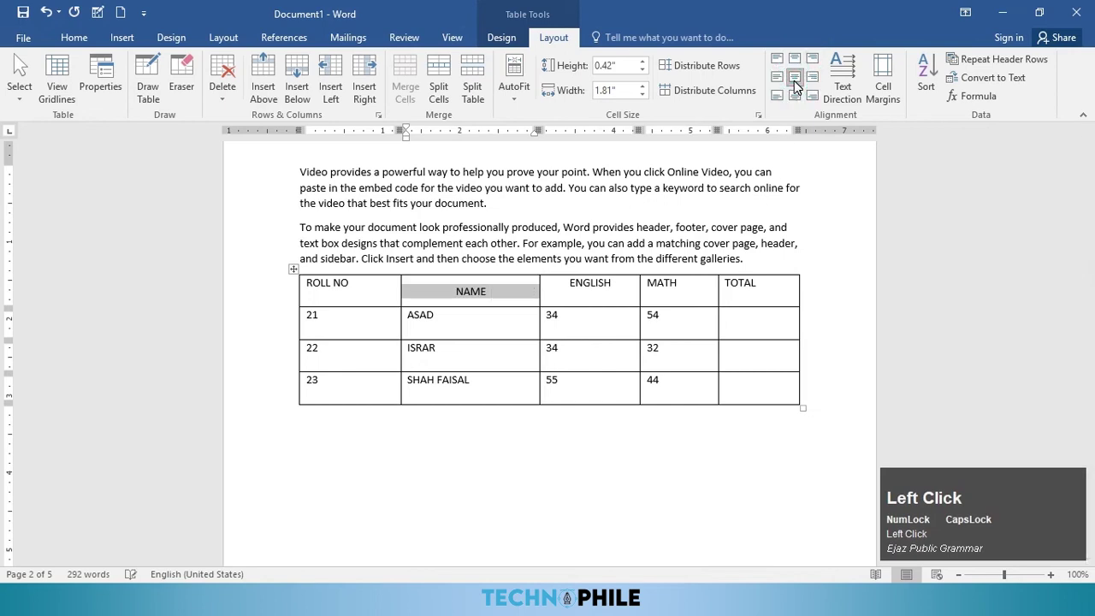
pyautogui.click(781, 81)
pyautogui.click(777, 59)
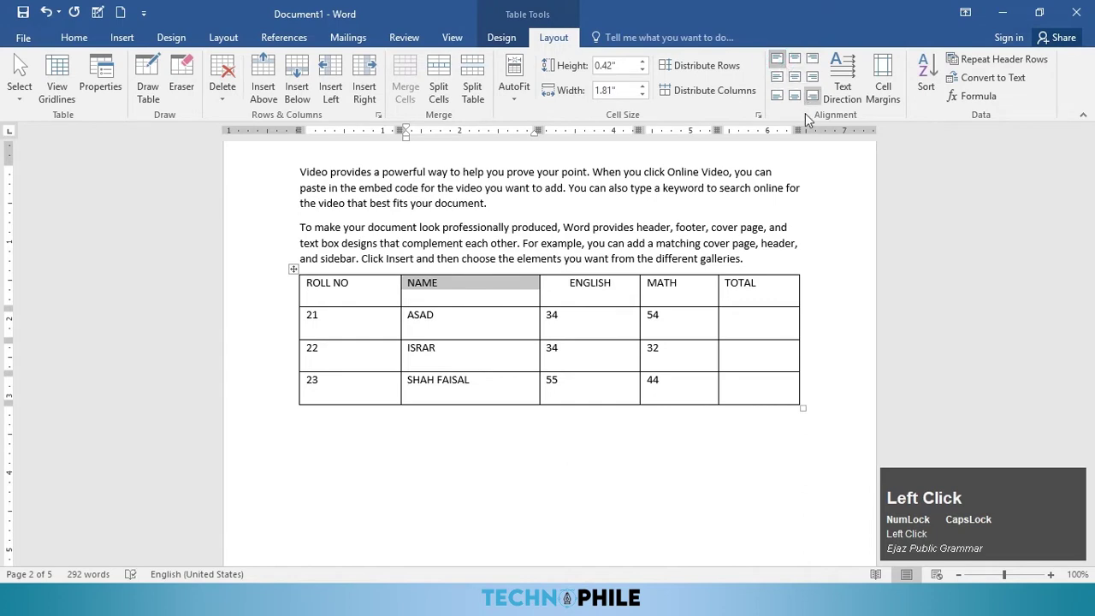
# Step: Cycle the NAME header's text direction through vertical orientations and back to horizontal
pyautogui.click(854, 94)
pyautogui.click(853, 94)
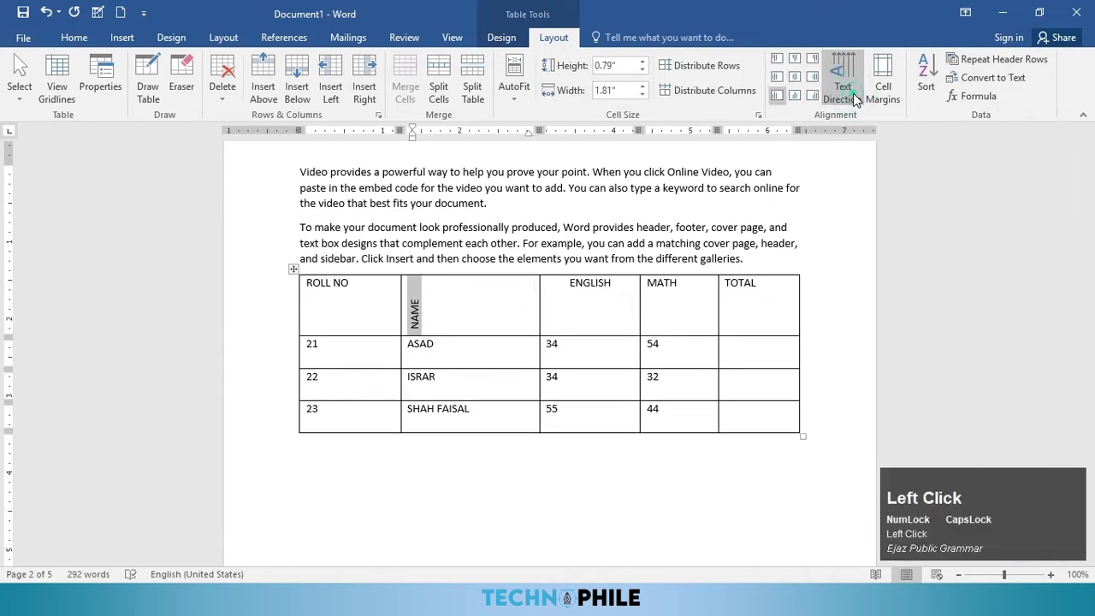
pyautogui.click(853, 93)
pyautogui.click(853, 93)
pyautogui.click(853, 94)
pyautogui.click(854, 96)
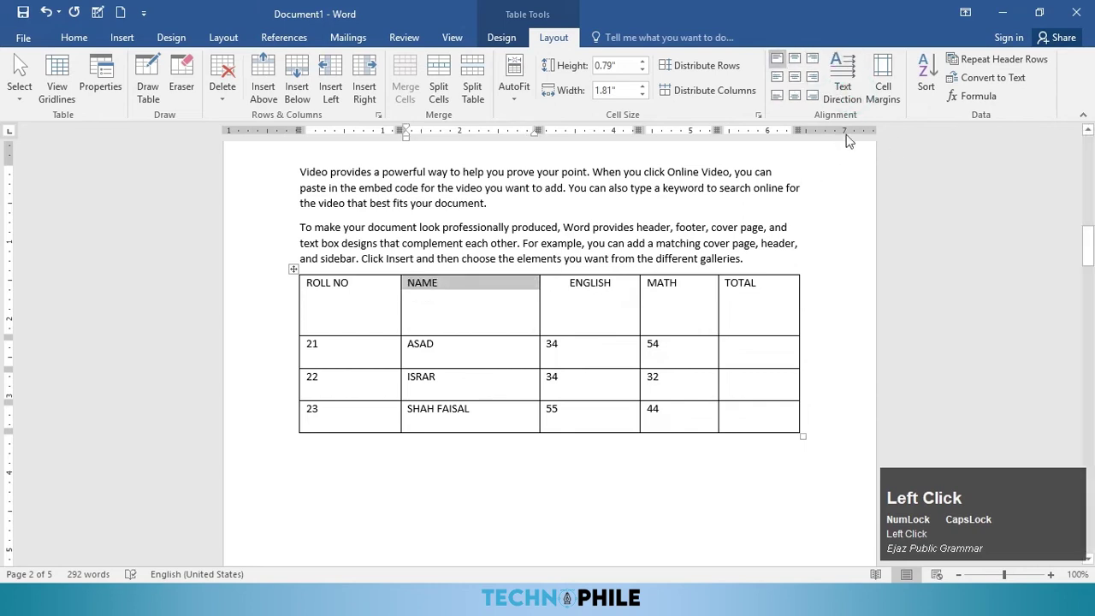
pyautogui.click(498, 299)
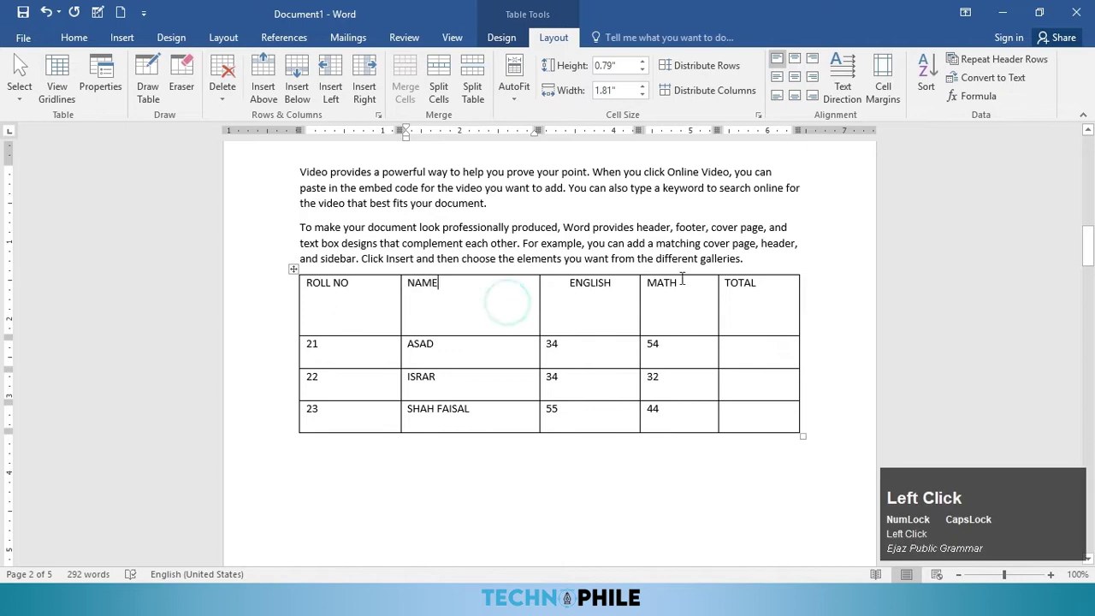
# Step: Raise the table's top, bottom, left and right cell margins to 0.1" and apply them
pyautogui.click(879, 100)
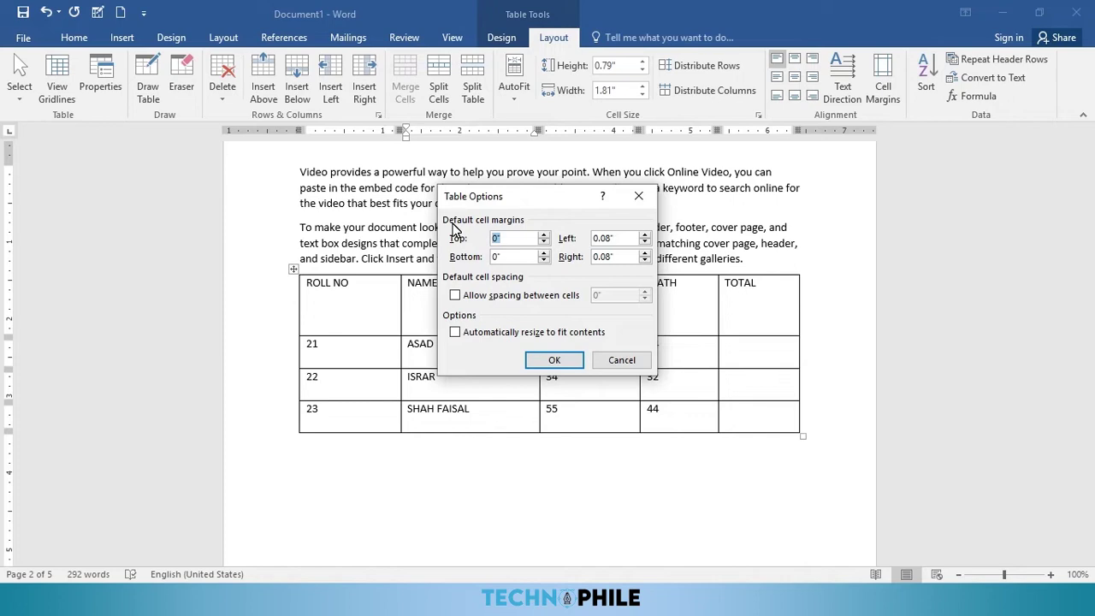
pyautogui.click(545, 235)
pyautogui.click(545, 235)
pyautogui.click(545, 235)
pyautogui.click(545, 235)
pyautogui.click(545, 235)
pyautogui.click(545, 235)
pyautogui.click(545, 235)
pyautogui.click(545, 235)
pyautogui.click(545, 235)
pyautogui.click(544, 252)
pyautogui.click(544, 253)
pyautogui.click(544, 253)
pyautogui.click(545, 252)
pyautogui.click(544, 253)
pyautogui.click(544, 252)
pyautogui.click(544, 252)
pyautogui.click(544, 253)
pyautogui.click(544, 253)
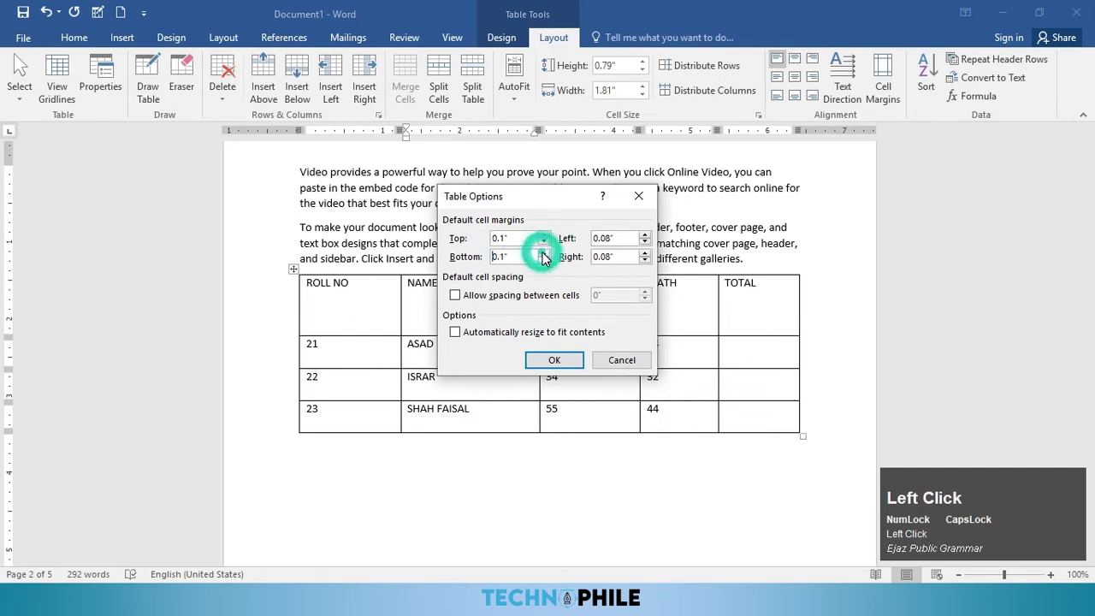
pyautogui.click(645, 237)
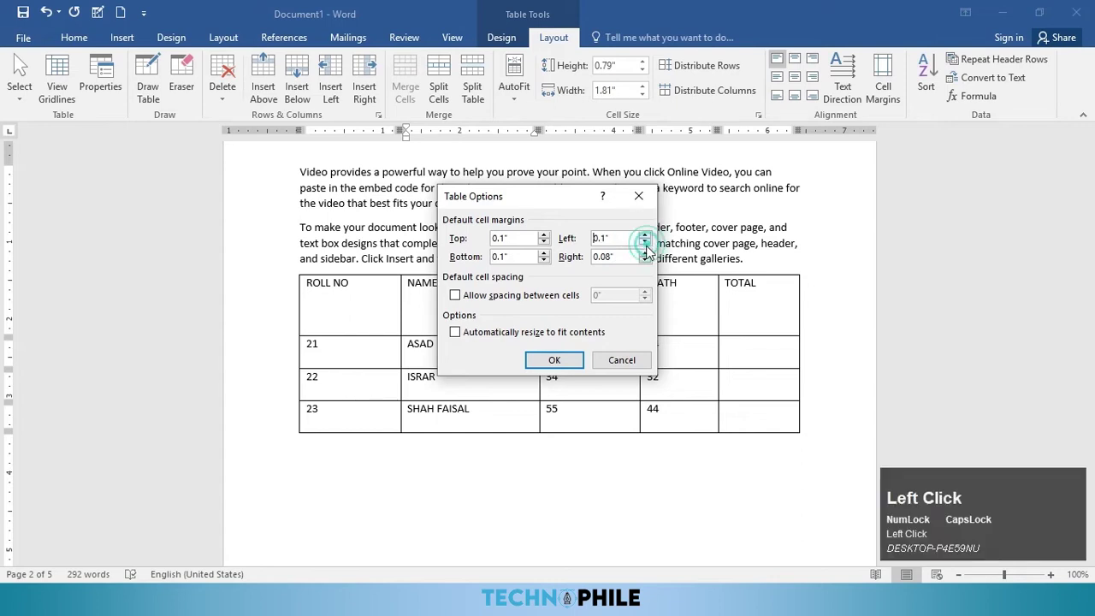
pyautogui.click(645, 254)
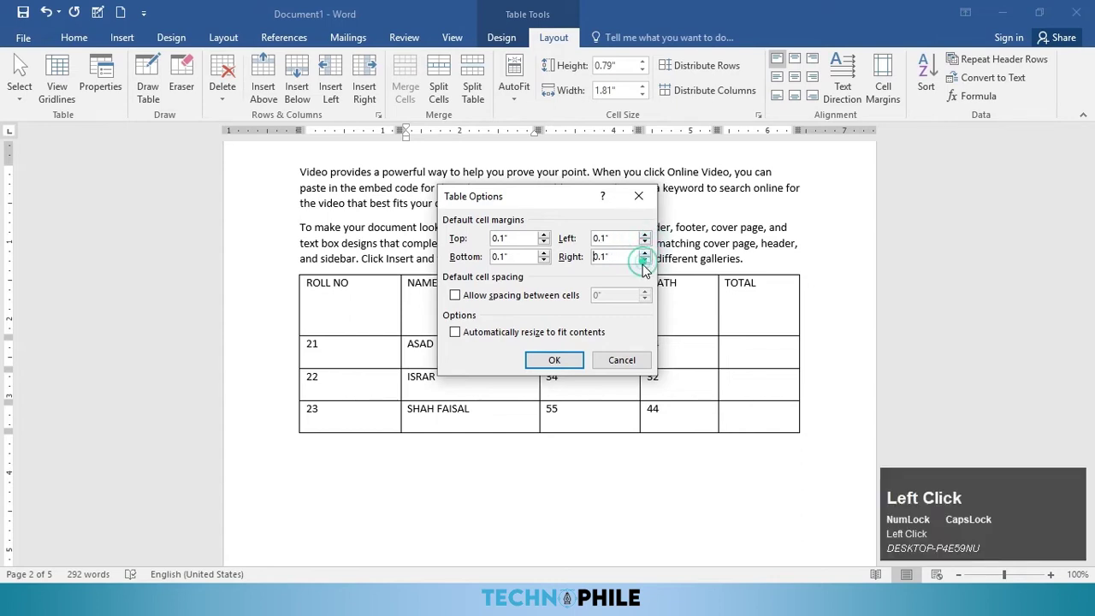
pyautogui.click(571, 359)
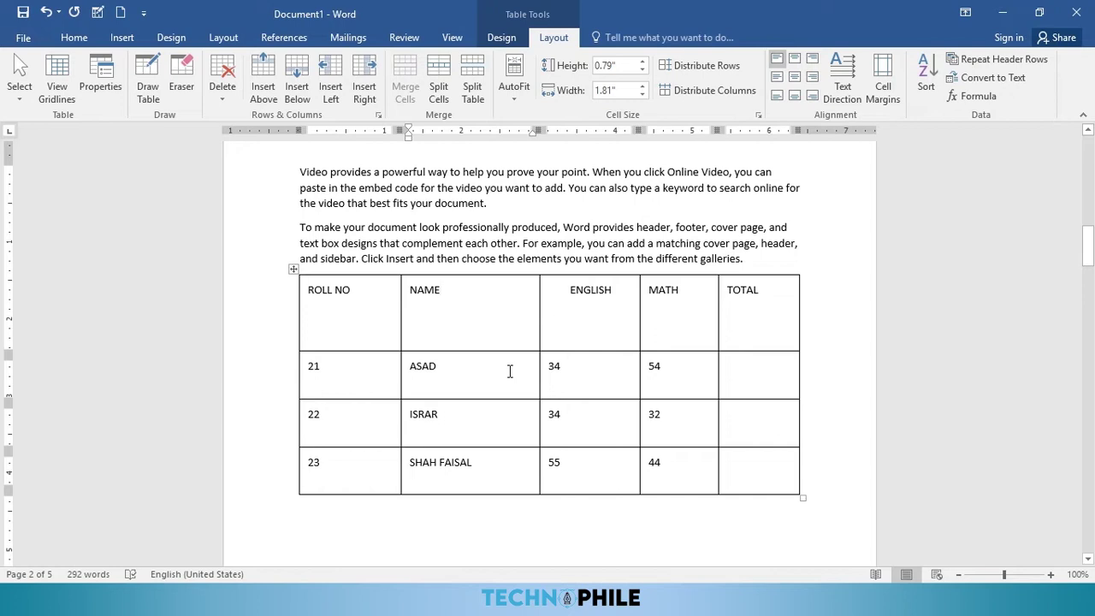
pyautogui.moveTo(508, 371); pyautogui.dragTo(516, 428)
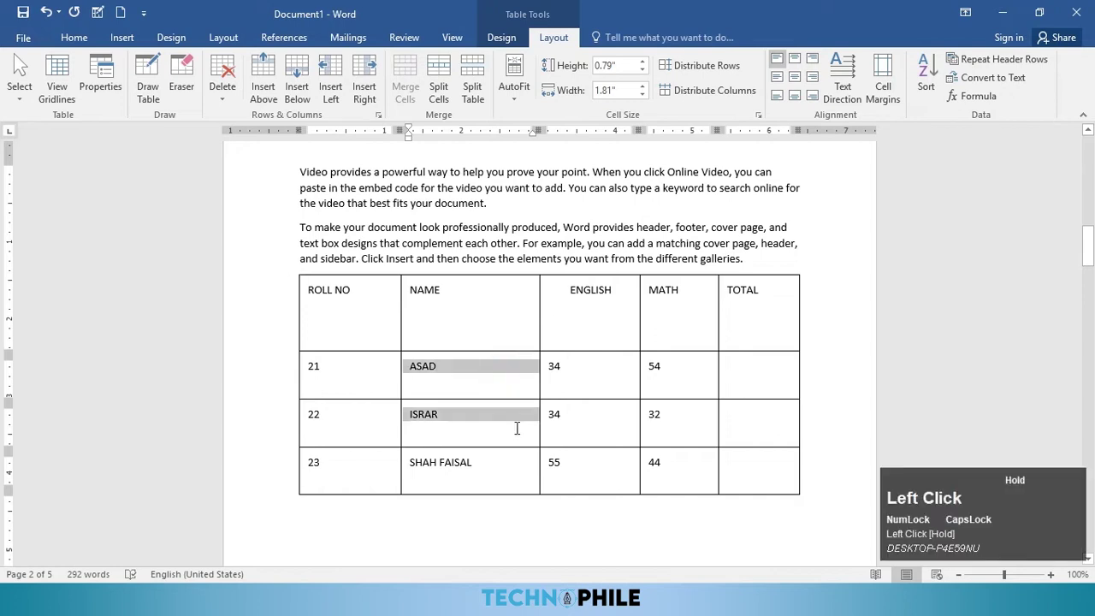
pyautogui.click(500, 329)
pyautogui.moveTo(474, 334); pyautogui.dragTo(489, 465)
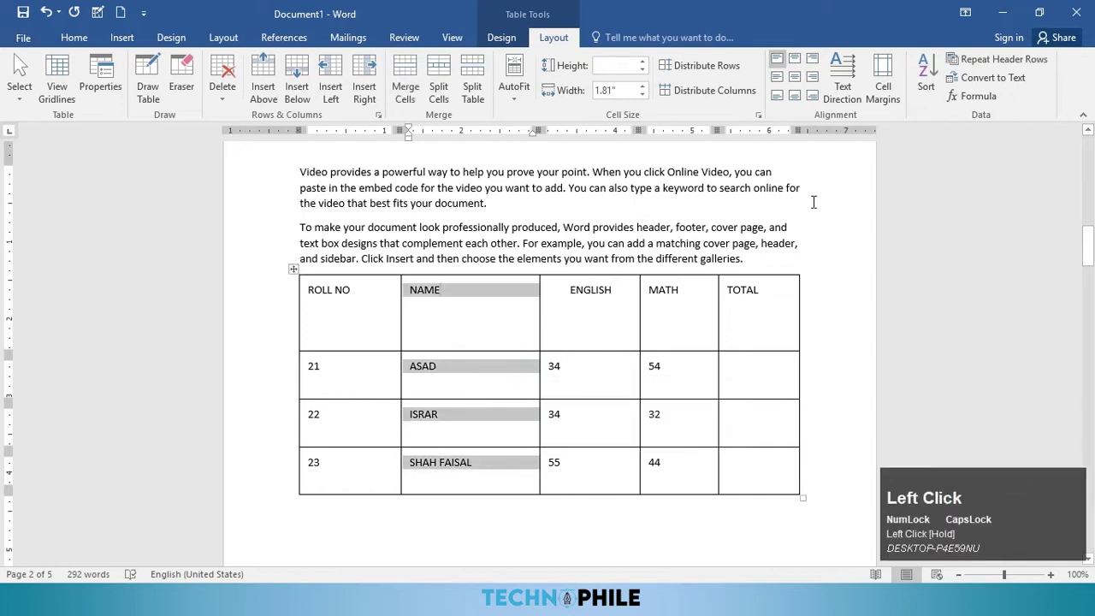
pyautogui.click(925, 87)
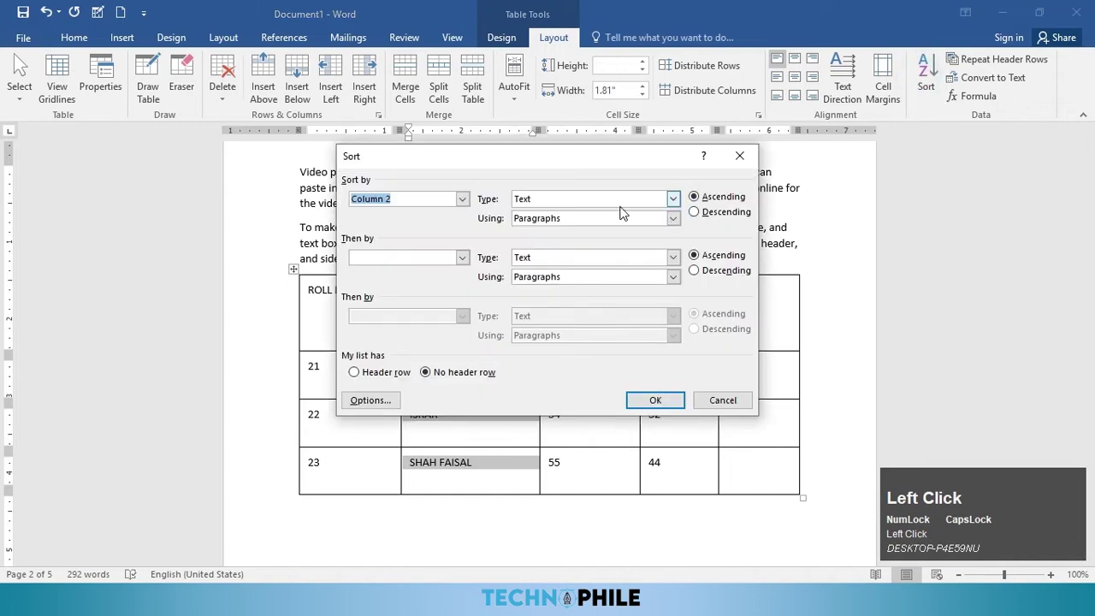
pyautogui.click(618, 200)
pyautogui.click(552, 213)
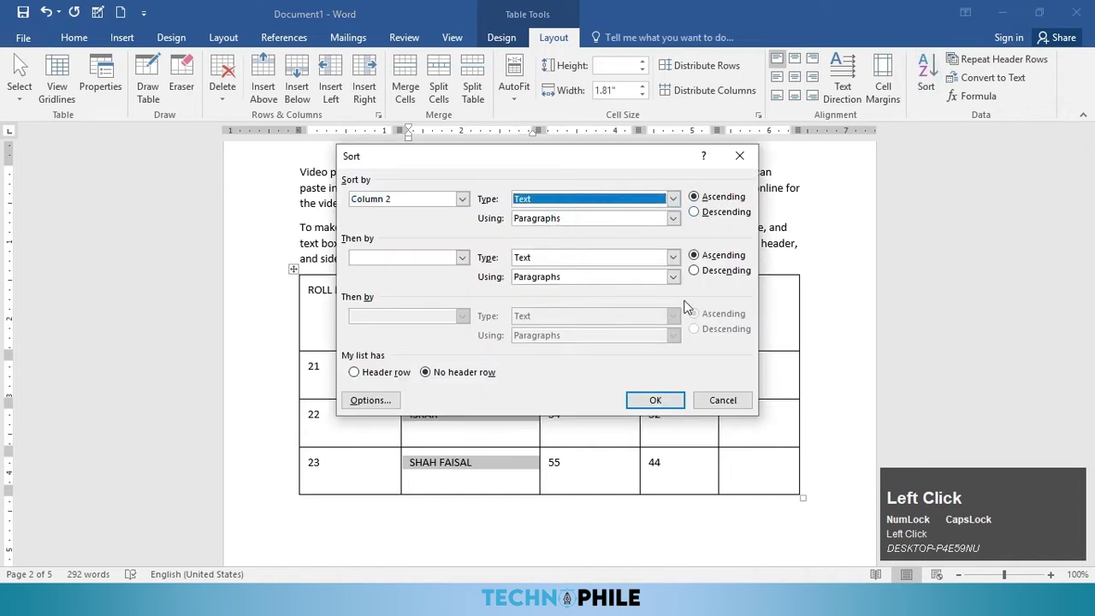
pyautogui.click(652, 400)
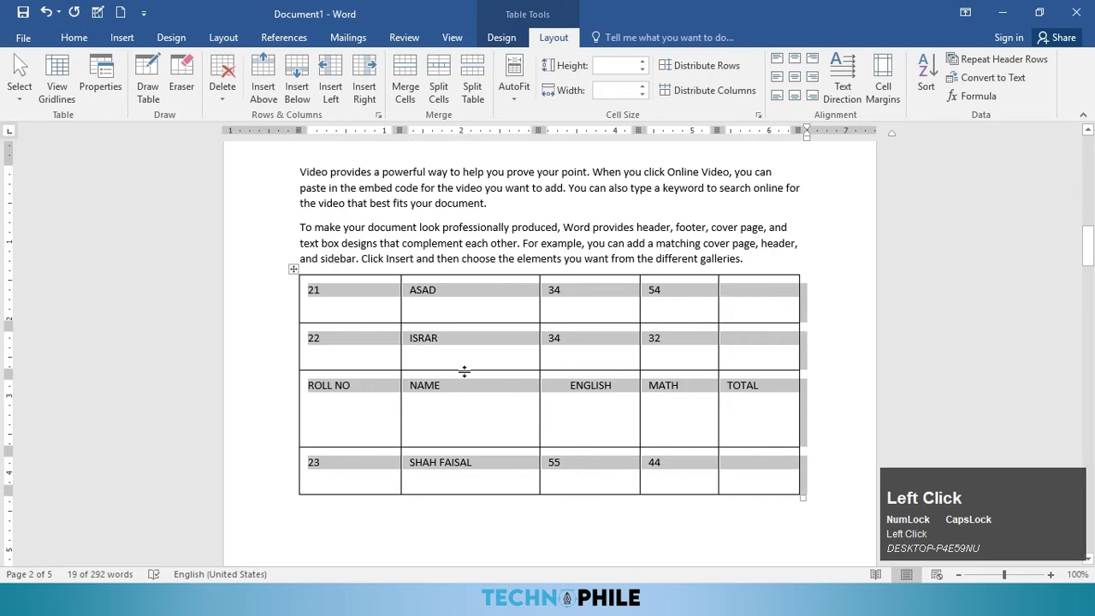
pyautogui.click(927, 89)
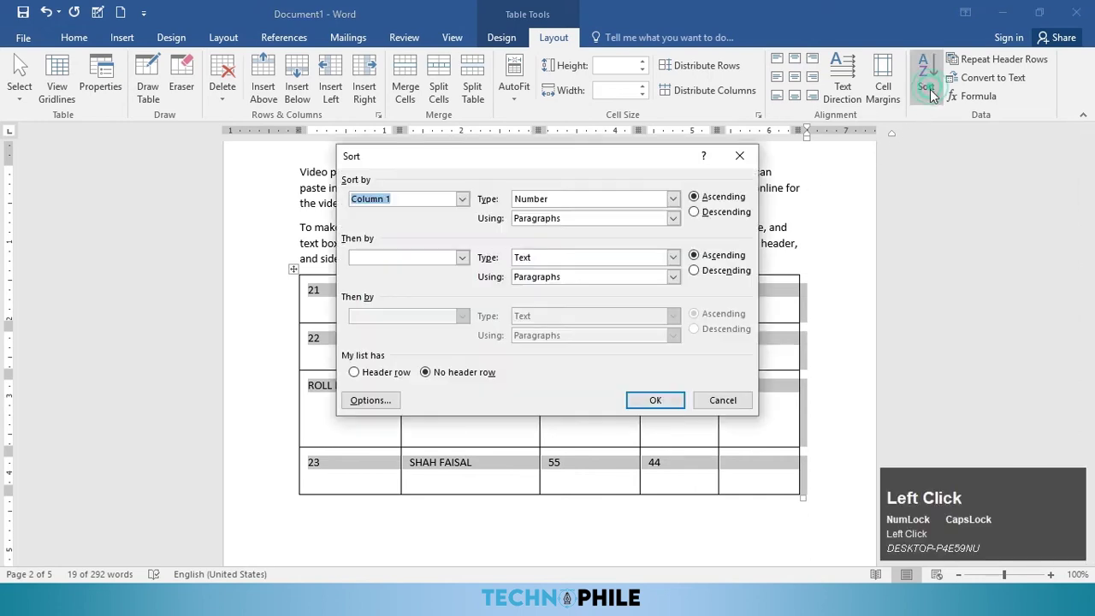
pyautogui.click(718, 211)
pyautogui.click(655, 399)
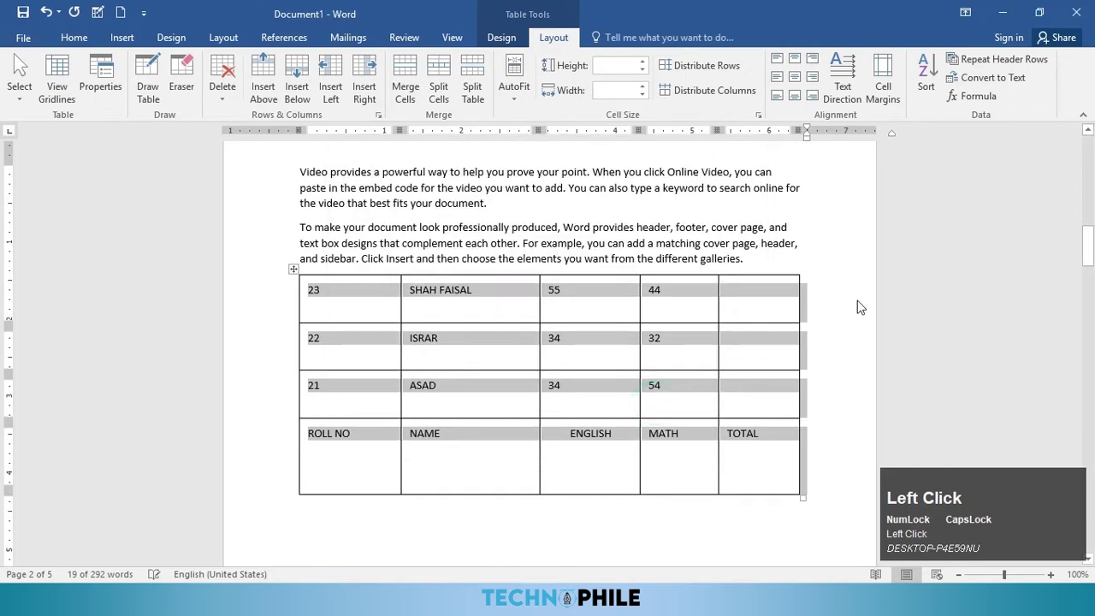
pyautogui.click(925, 81)
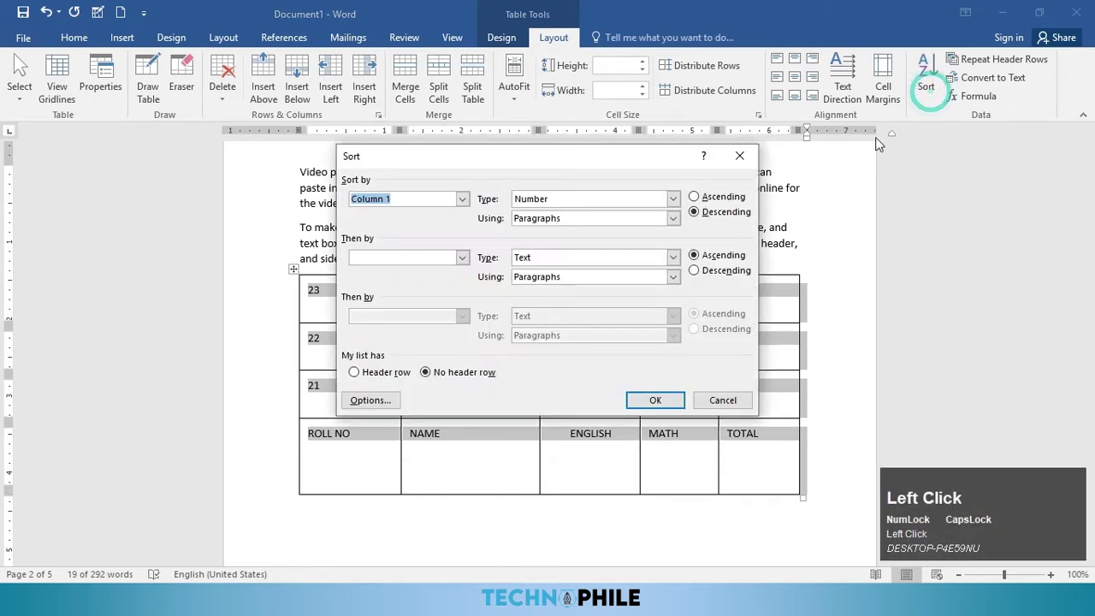
pyautogui.click(672, 199)
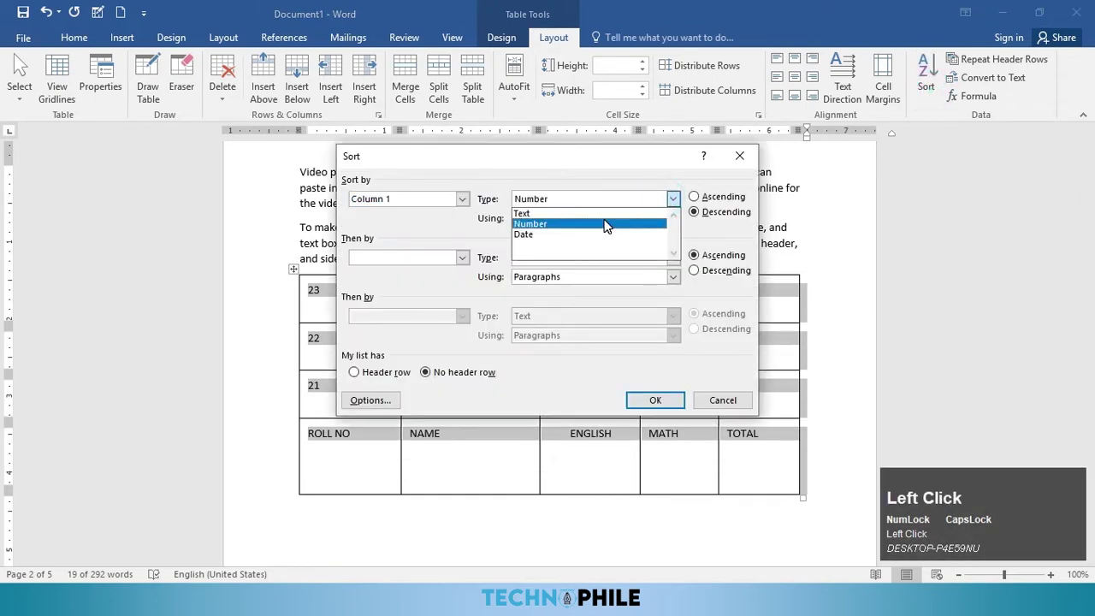
pyautogui.click(604, 224)
pyautogui.click(695, 197)
pyautogui.click(655, 401)
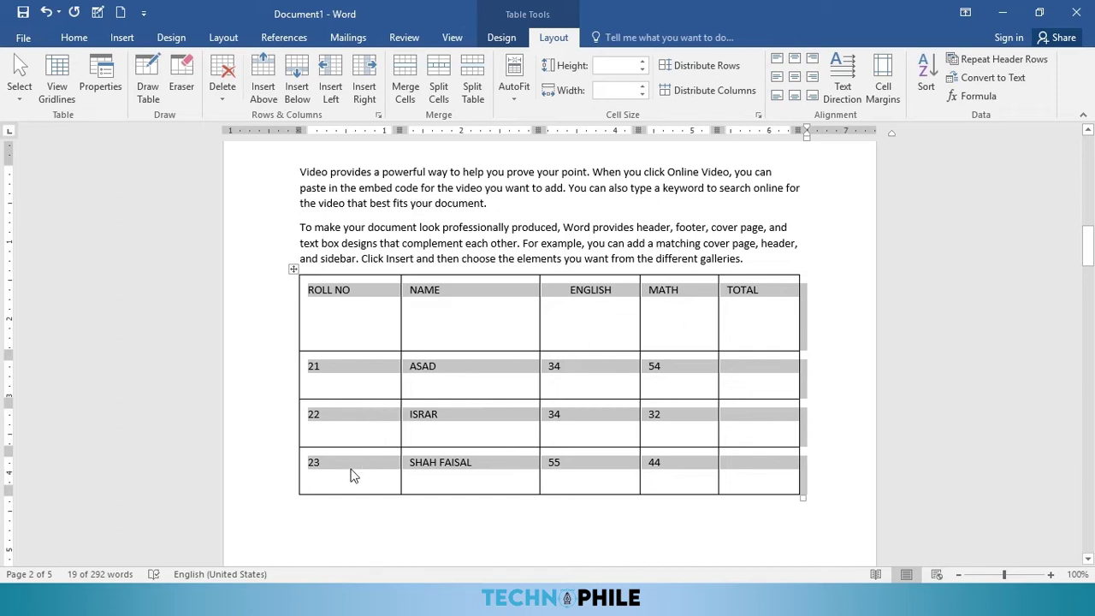
pyautogui.click(490, 381)
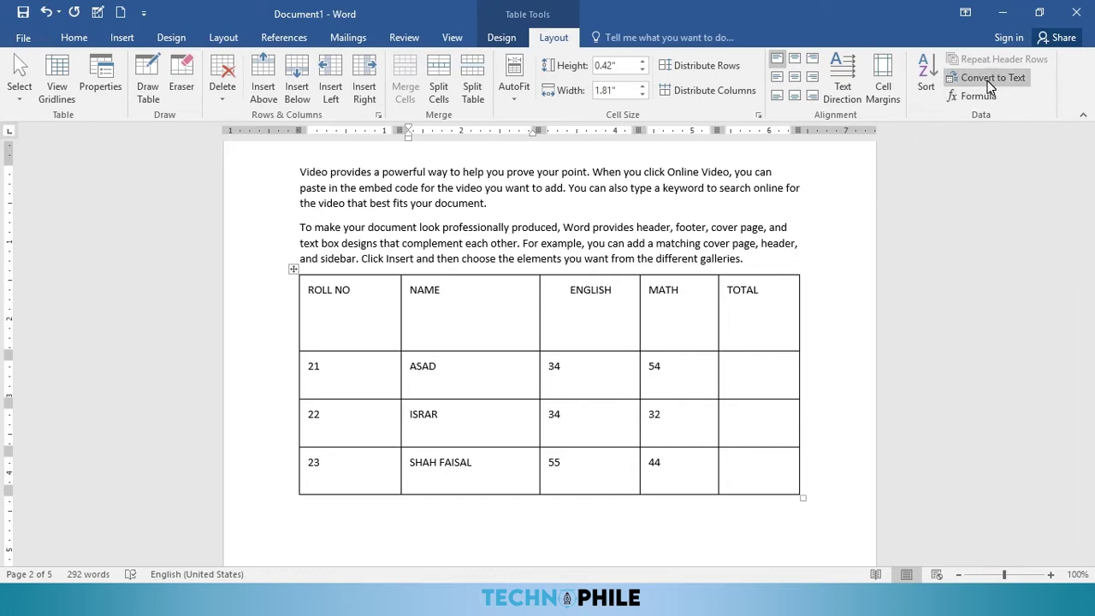
# Step: Distribute the marks table's rows and columns evenly and left-align the ENGLISH header
pyautogui.click(689, 68)
pyautogui.click(684, 97)
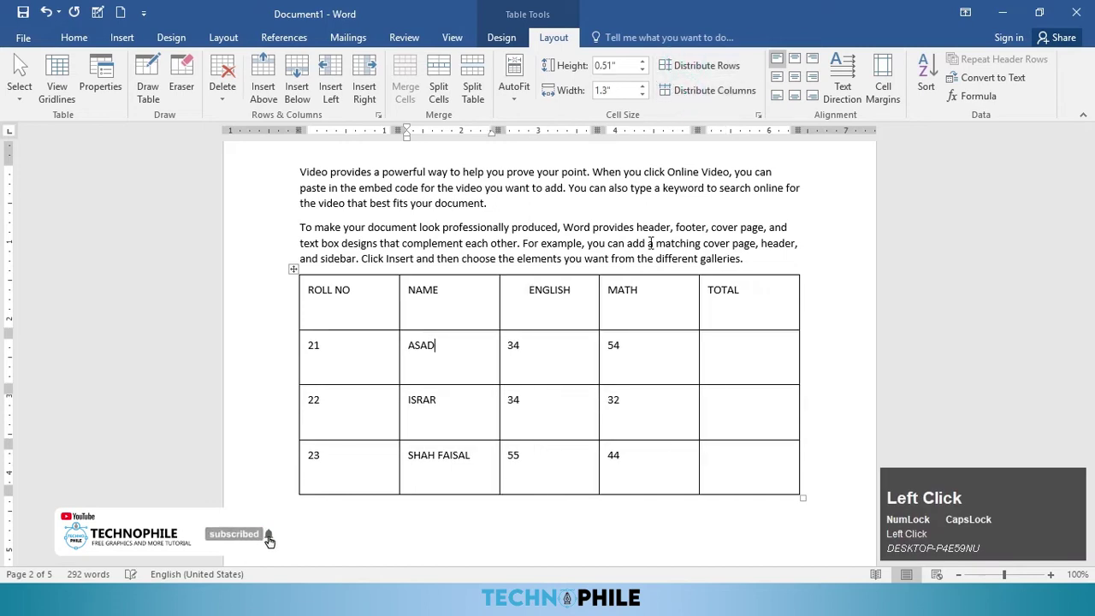
pyautogui.click(569, 299)
pyautogui.click(542, 274)
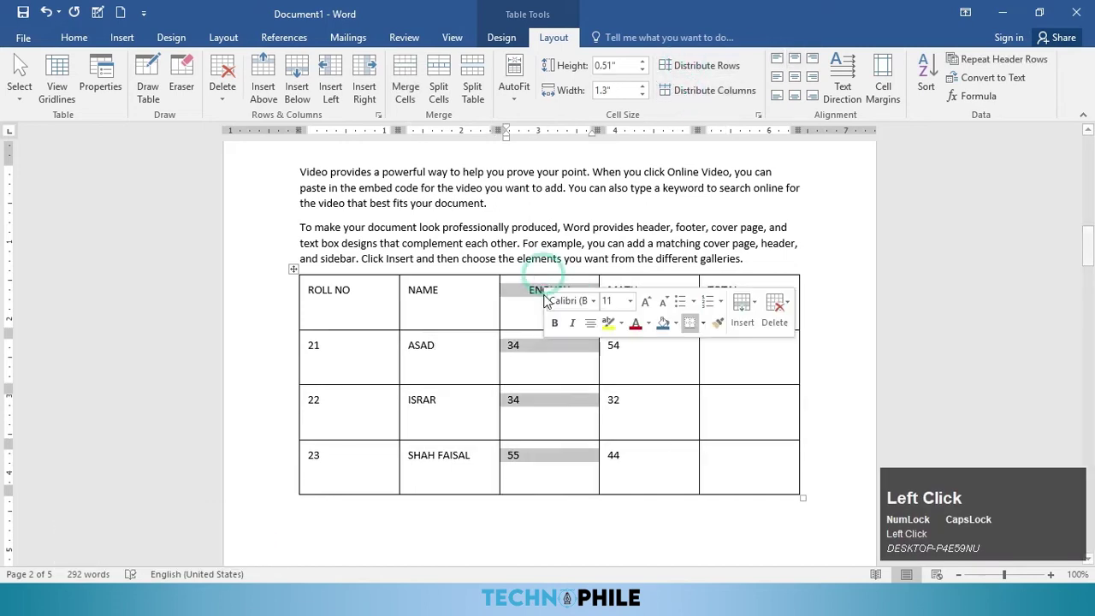
pyautogui.click(525, 286)
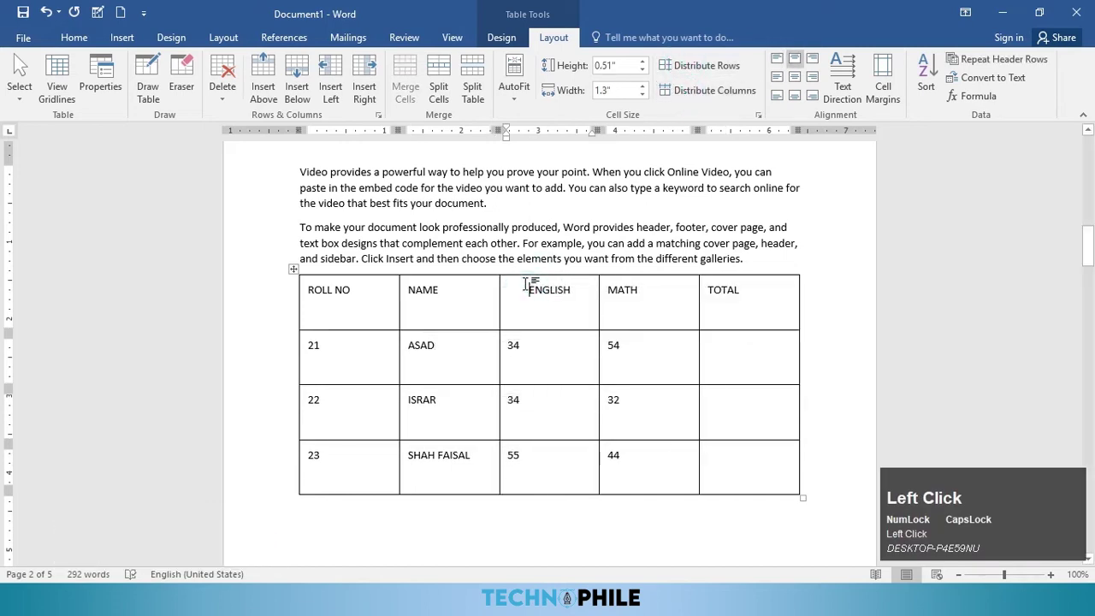
pyautogui.click(74, 37)
pyautogui.click(348, 94)
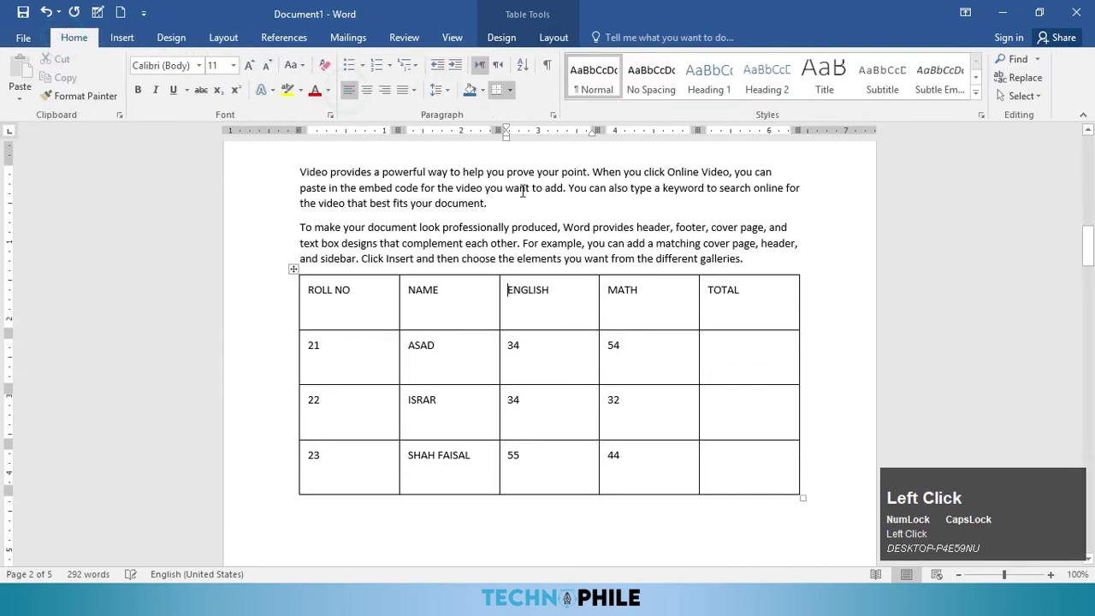
pyautogui.click(554, 38)
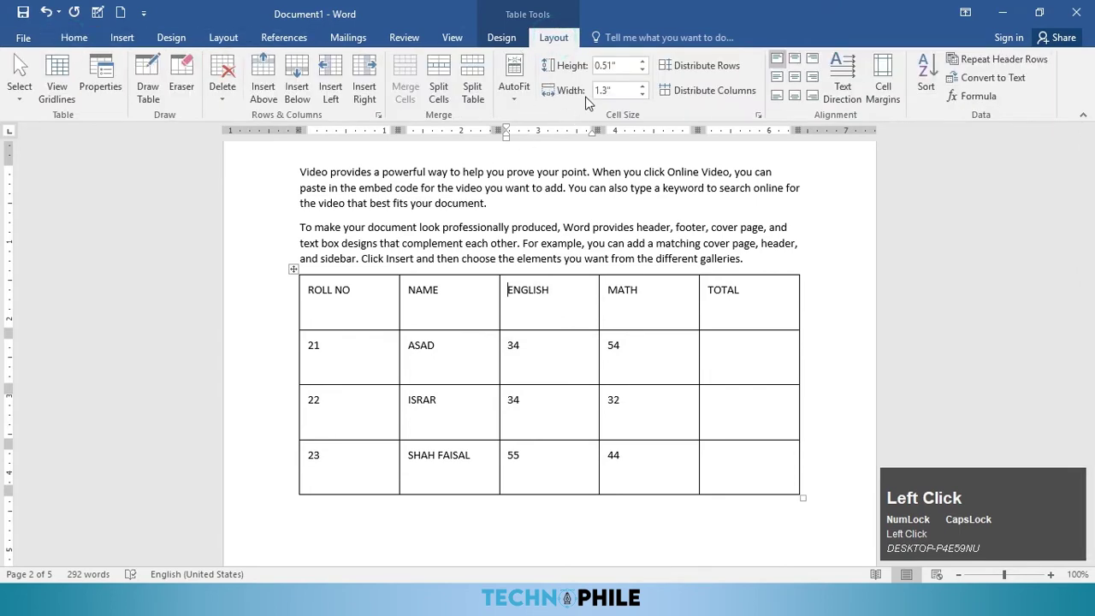
pyautogui.click(676, 65)
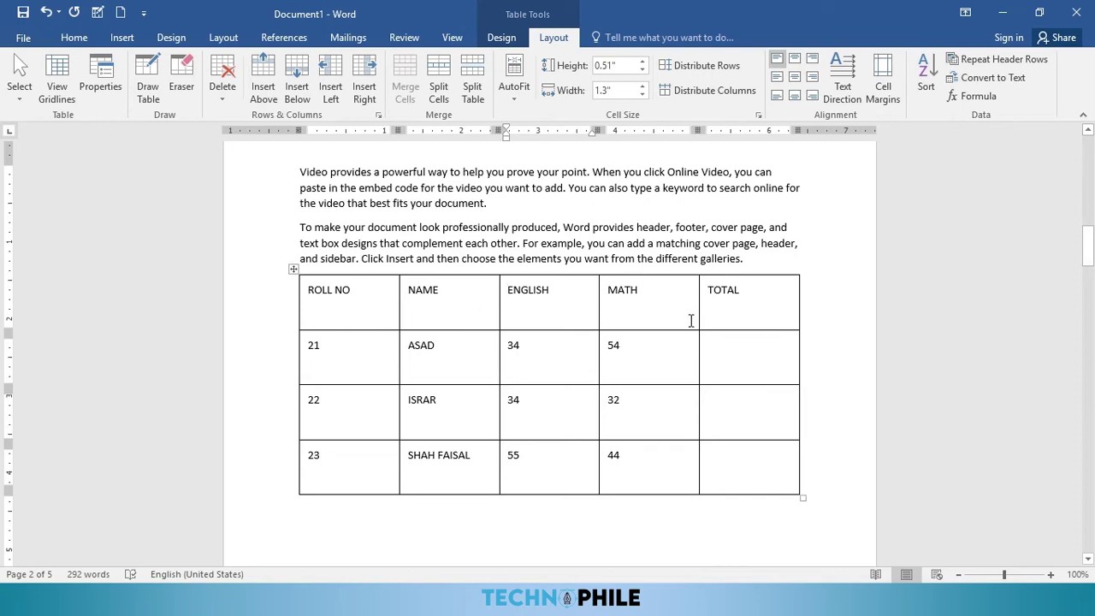
# Step: Convert the marks table to tab-separated text and select all the resulting lines
pyautogui.click(993, 78)
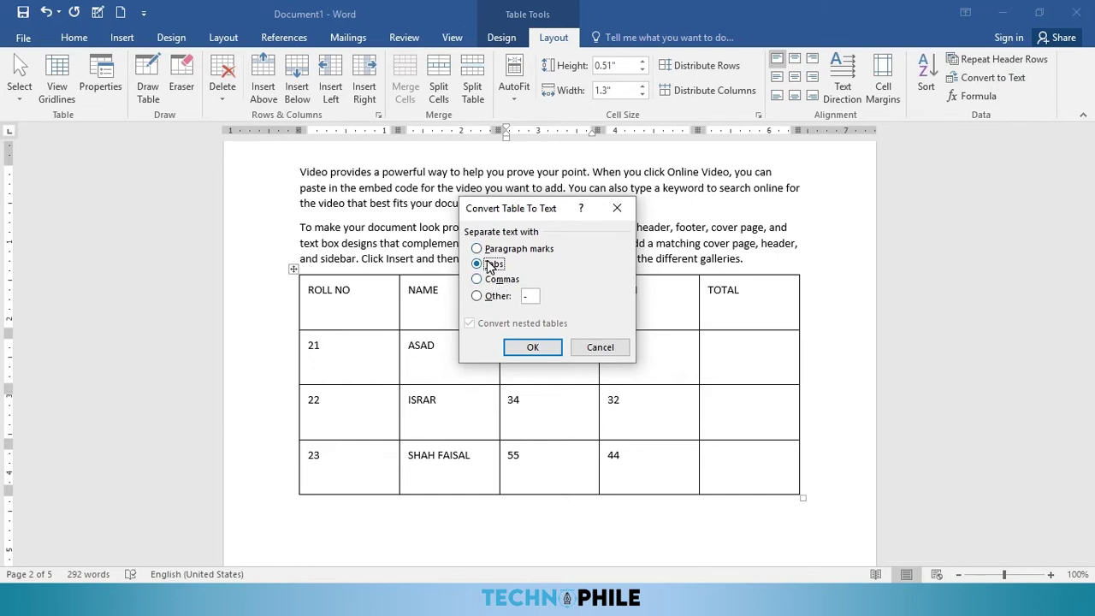
pyautogui.click(534, 347)
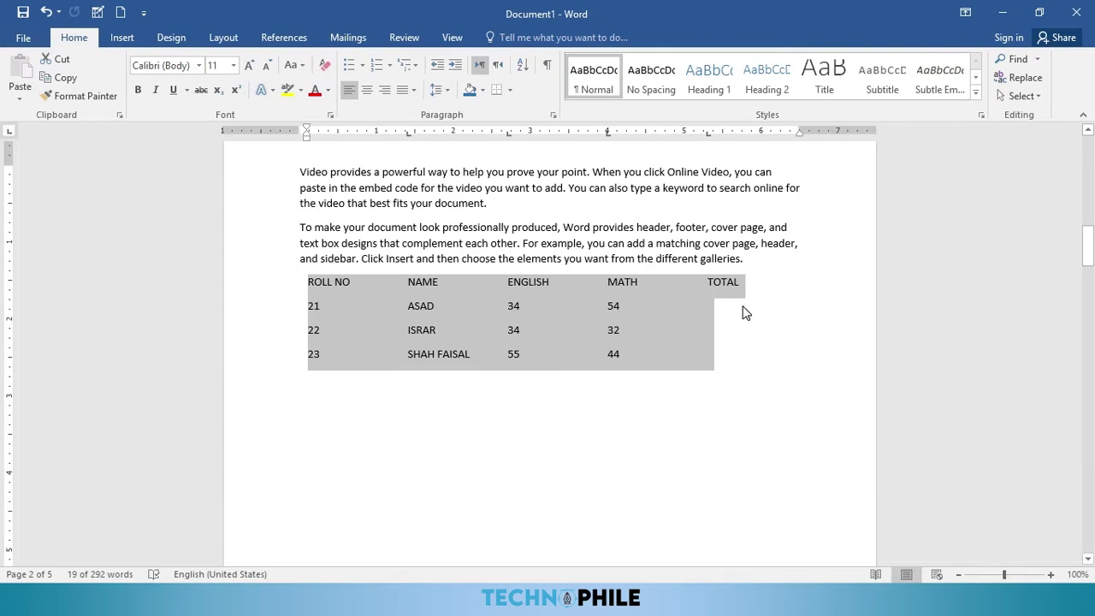
pyautogui.click(653, 337)
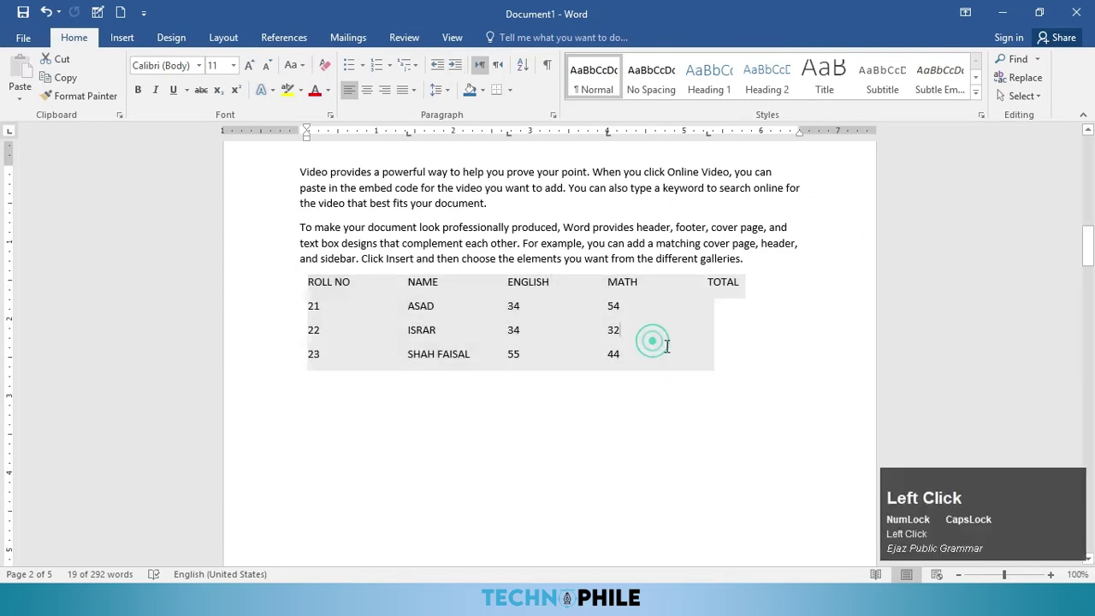
pyautogui.moveTo(657, 361); pyautogui.dragTo(283, 295)
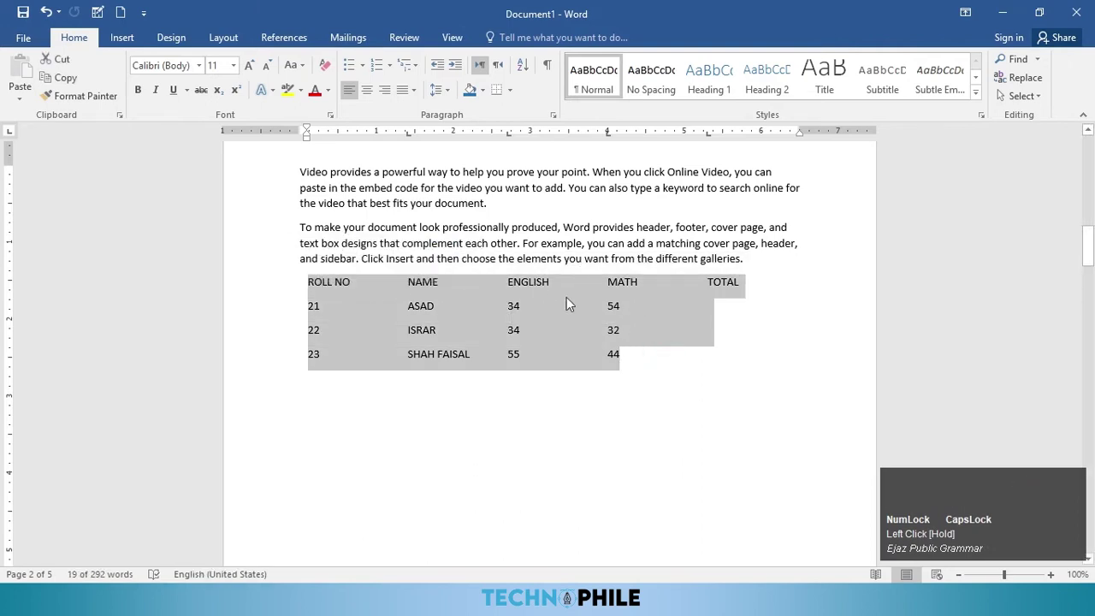
# Step: Use Convert Text to Table with 5 columns and tab separators on the selected marks text
pyautogui.click(122, 38)
pyautogui.click(115, 100)
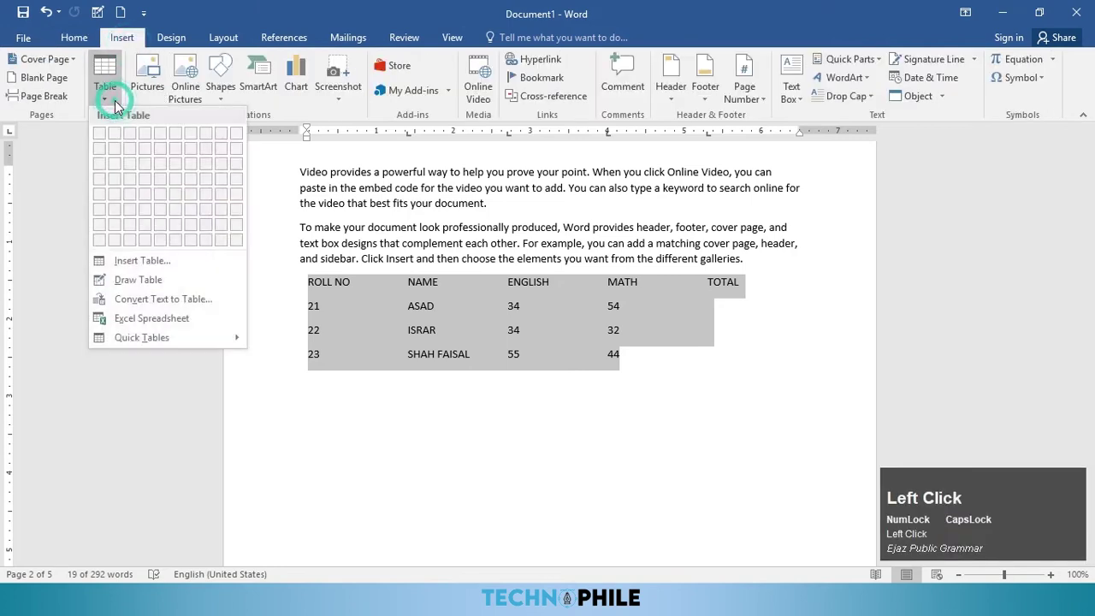
pyautogui.click(154, 300)
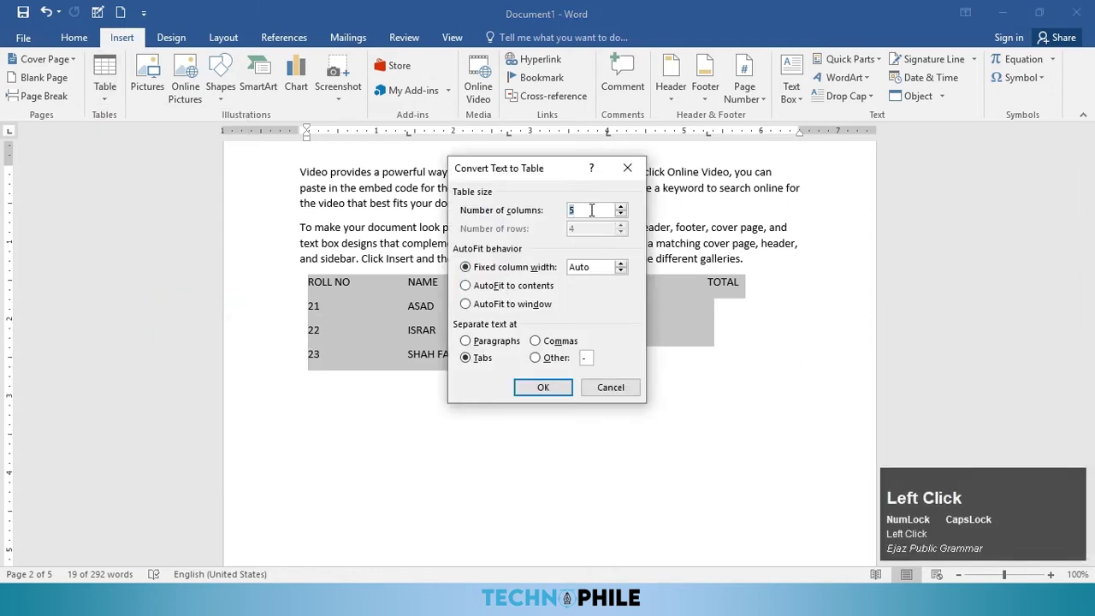
pyautogui.moveTo(549, 170); pyautogui.dragTo(858, 47)
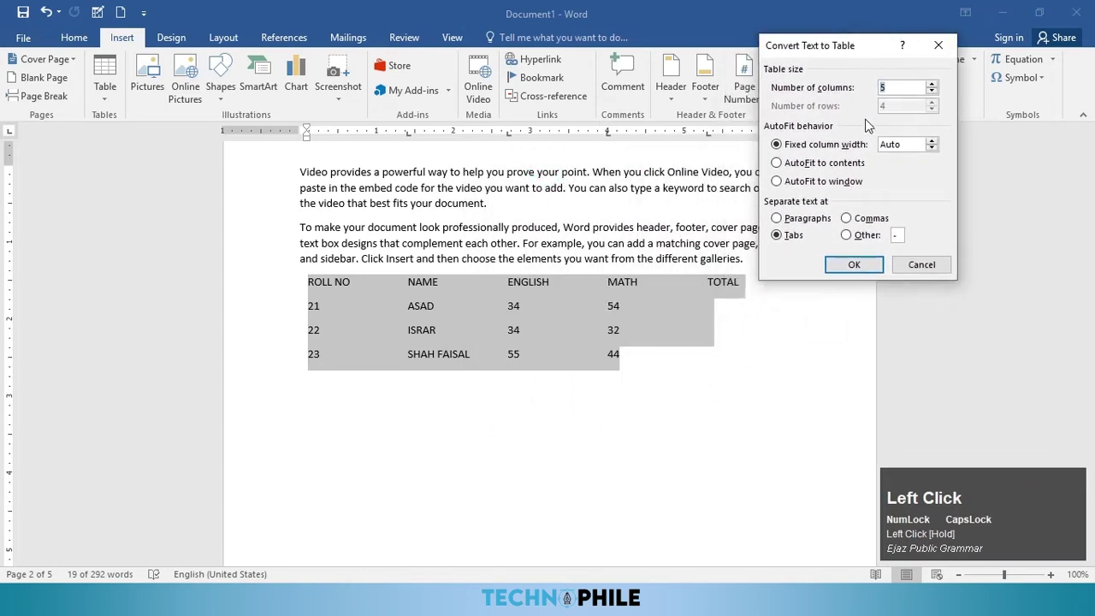
pyautogui.click(856, 266)
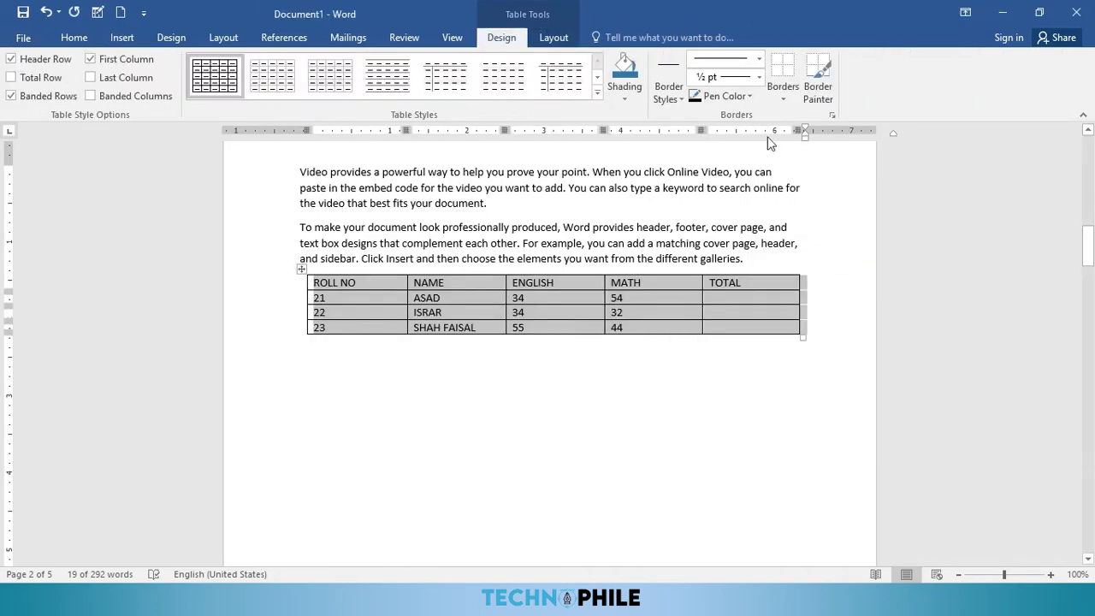
pyautogui.click(564, 39)
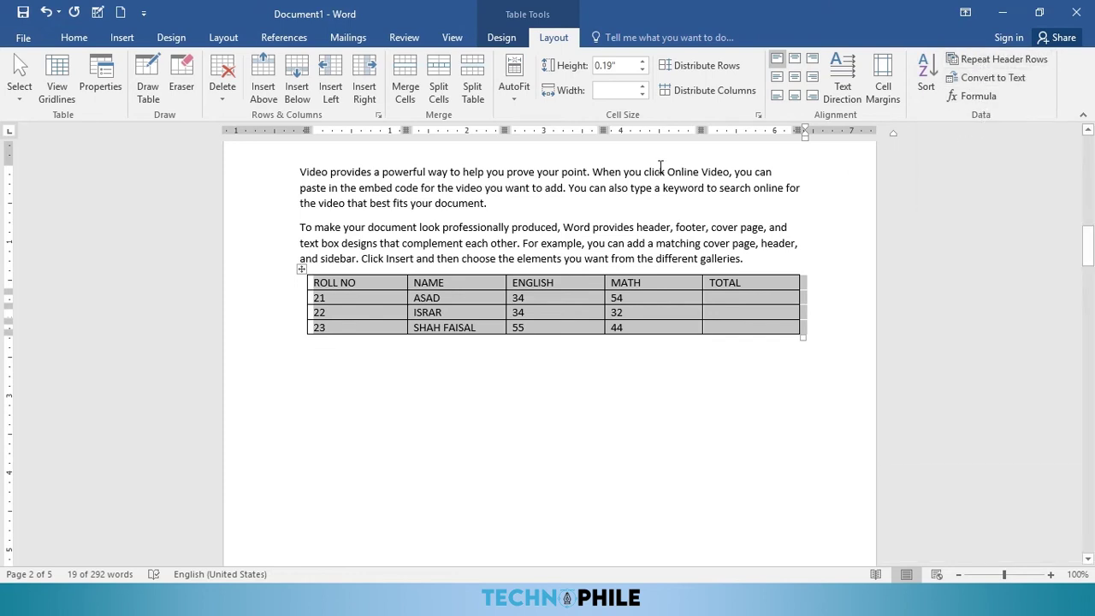
# Step: Insert four blank rows below the roll 22 row of the marks table
pyautogui.click(368, 311)
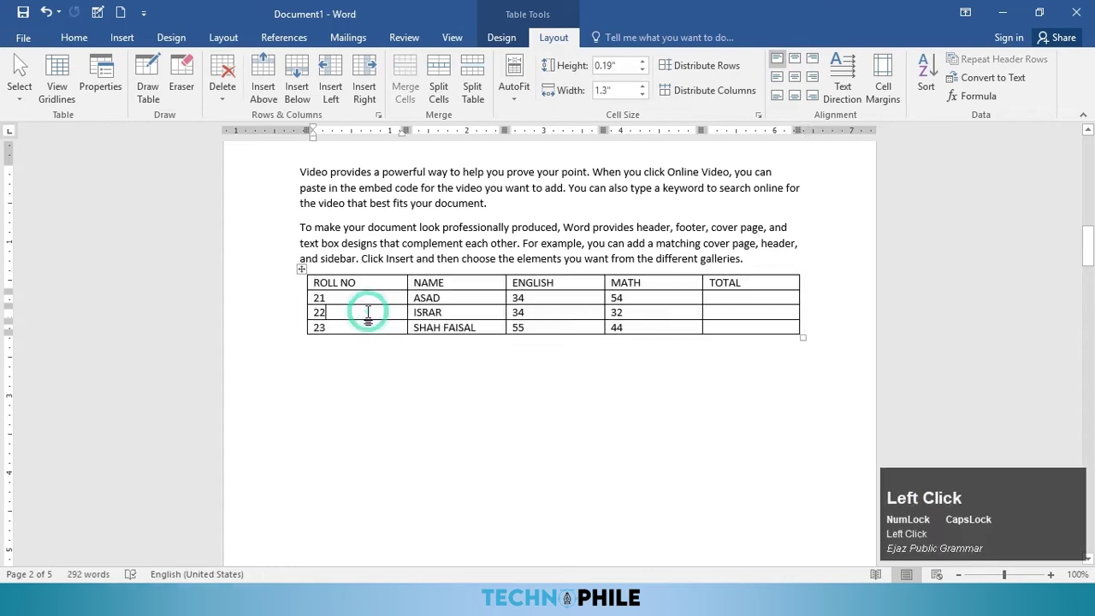
pyautogui.click(300, 90)
pyautogui.click(300, 91)
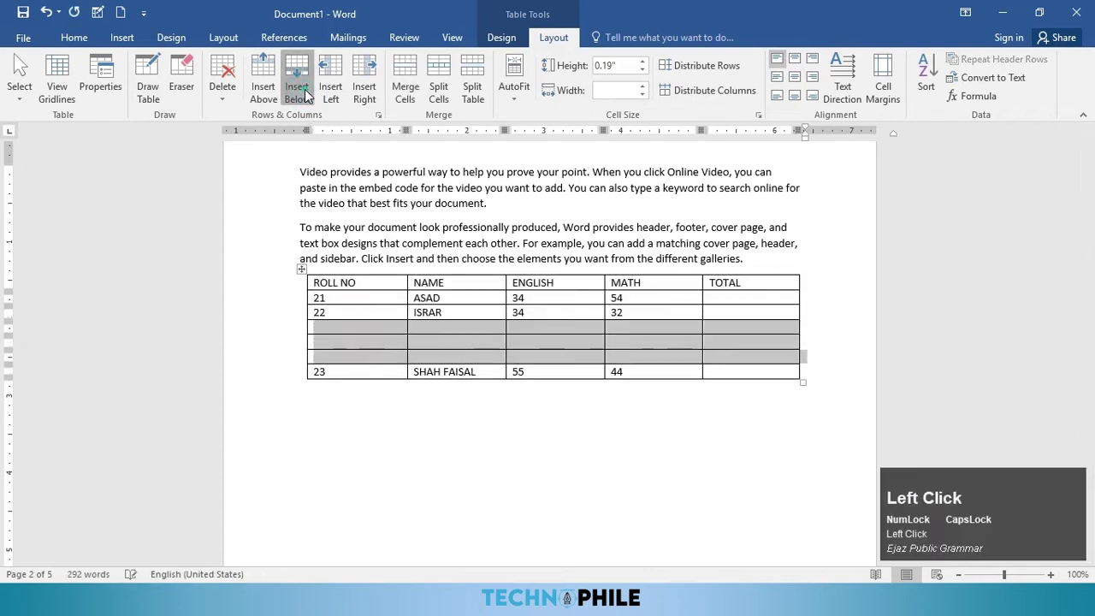
pyautogui.click(300, 90)
pyautogui.click(300, 90)
# Step: Select seven blank rows and insert three more blocks of blank rows below them
pyautogui.click(410, 299)
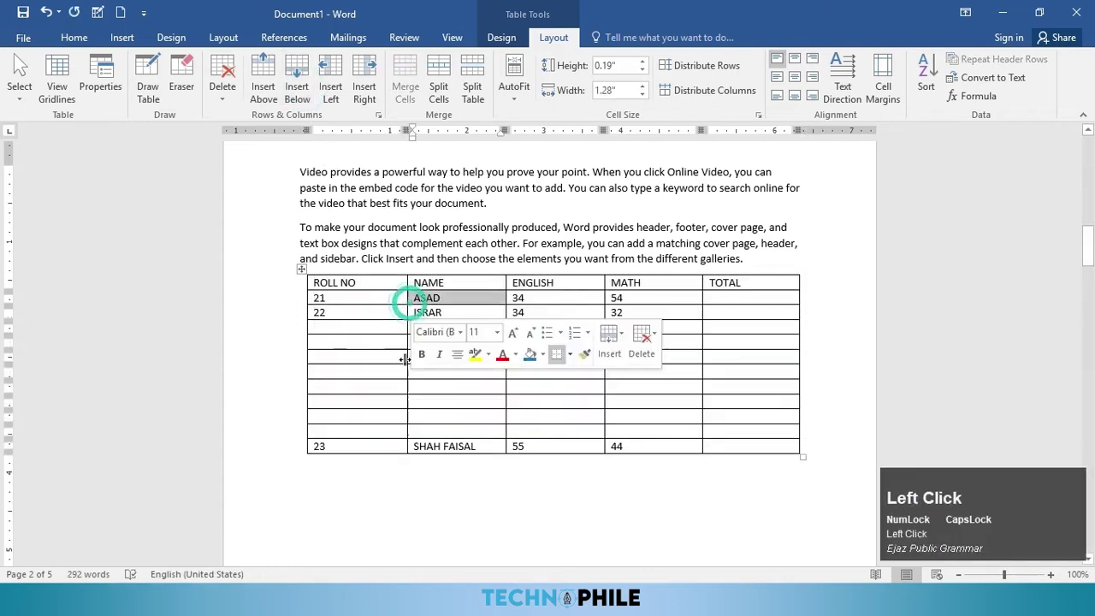
pyautogui.moveTo(375, 326); pyautogui.dragTo(428, 417)
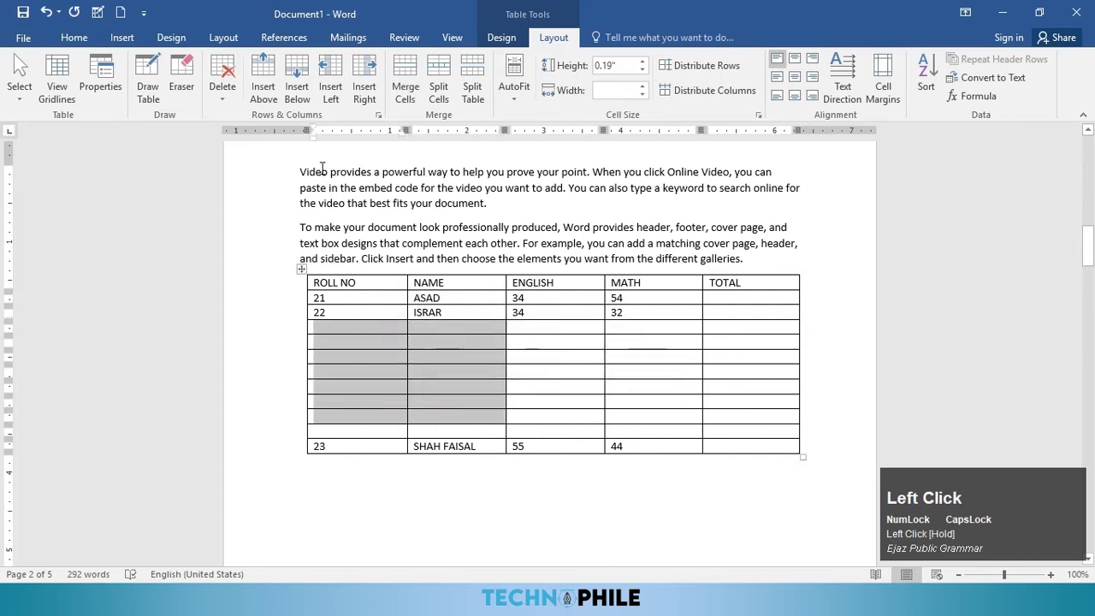
pyautogui.click(299, 91)
pyautogui.click(299, 91)
pyautogui.click(300, 91)
# Step: Look over the lengthened table and select the ROLL NO through TOTAL header row
pyautogui.scroll(-10, 594, 345)
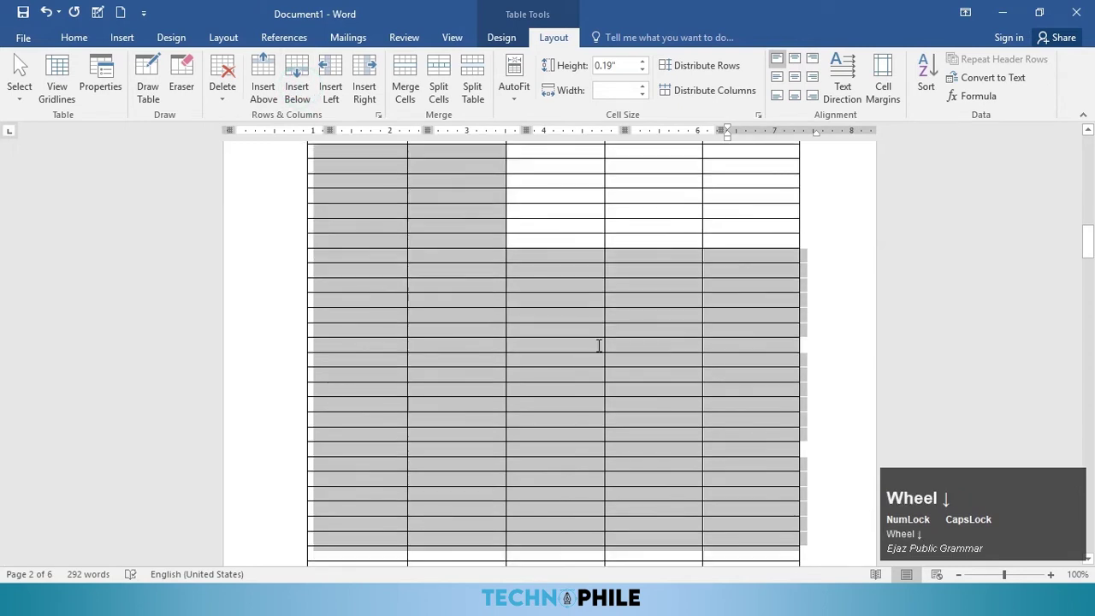
pyautogui.scroll(-3, 564, 319)
pyautogui.scroll(3, 509, 313)
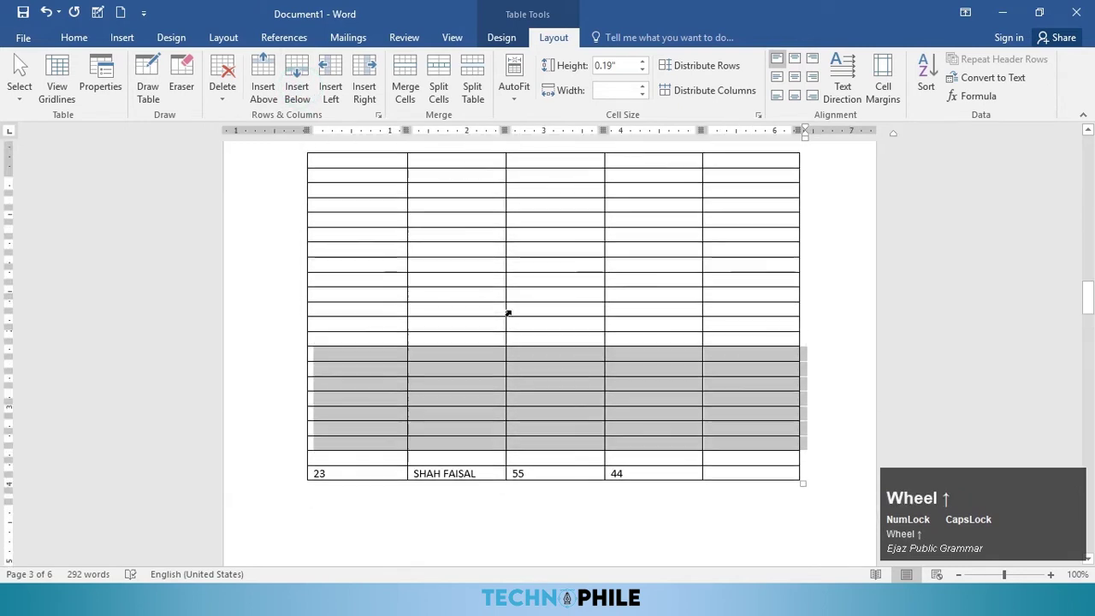
pyautogui.scroll(10, 476, 331)
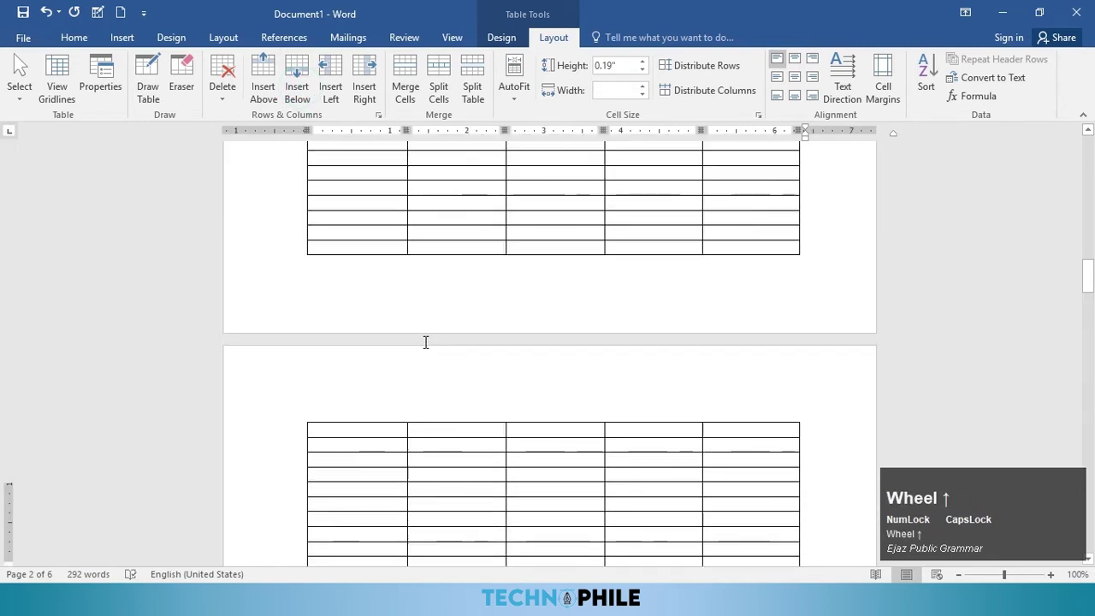
pyautogui.moveTo(334, 283); pyautogui.dragTo(711, 287)
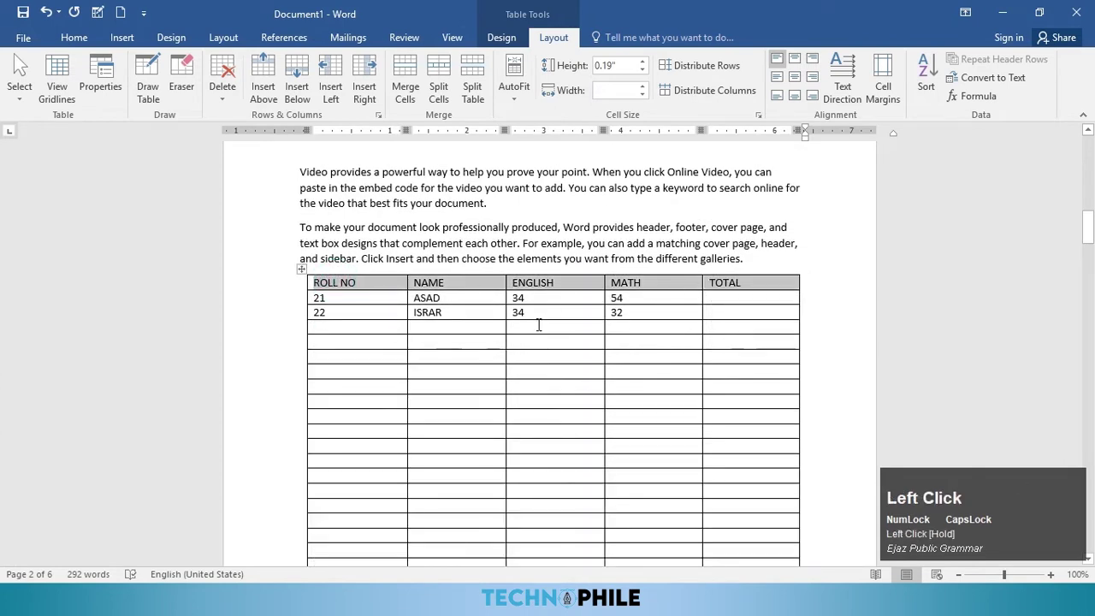
pyautogui.scroll(-10, 425, 317)
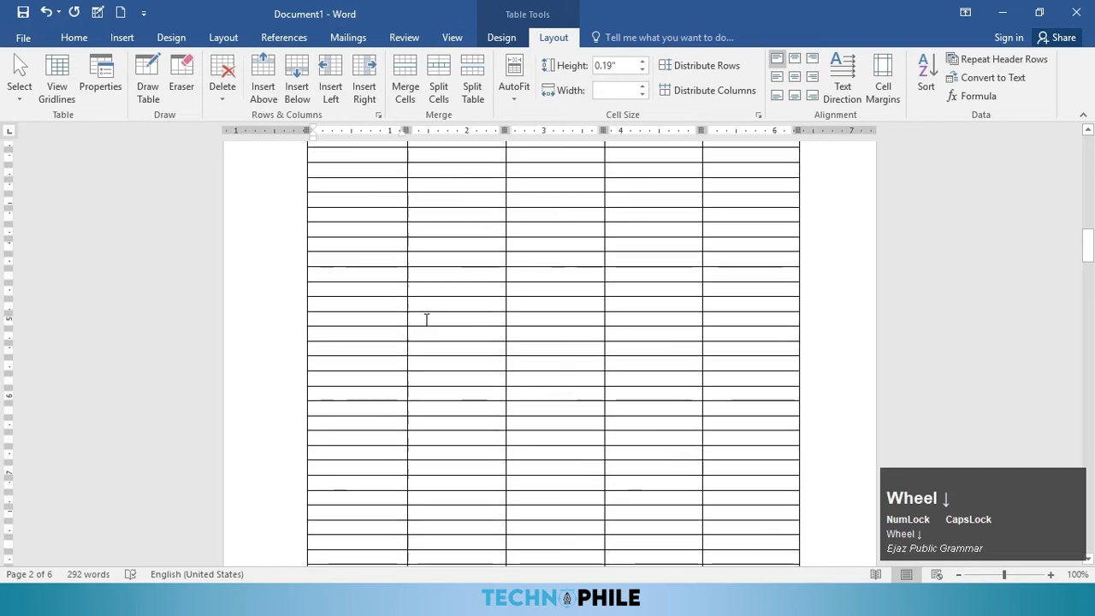
pyautogui.scroll(10, 499, 357)
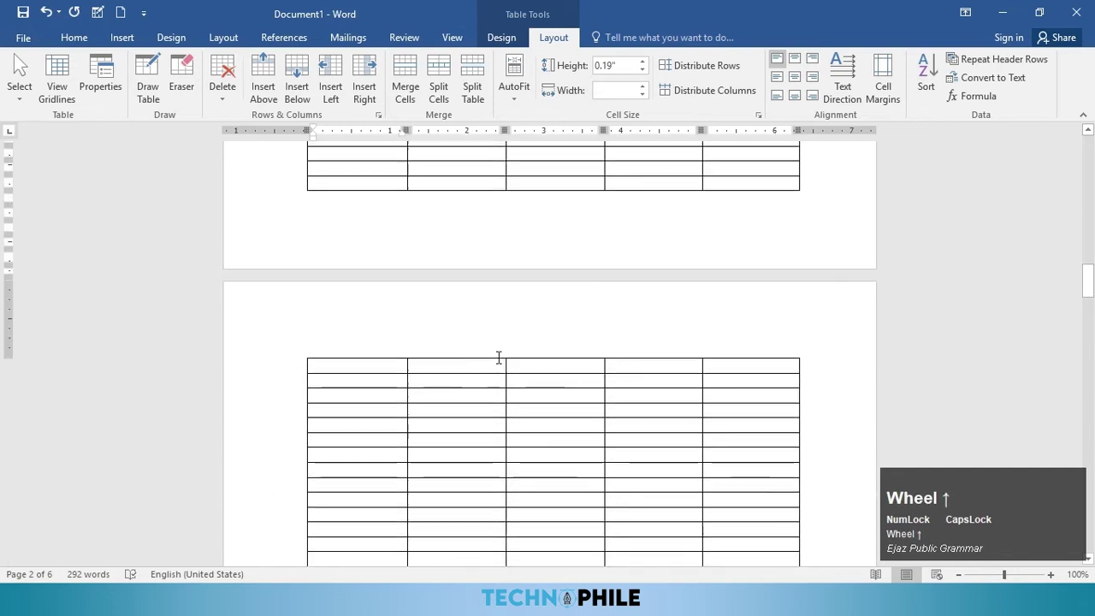
pyautogui.scroll(2, 477, 336)
pyautogui.click(481, 357)
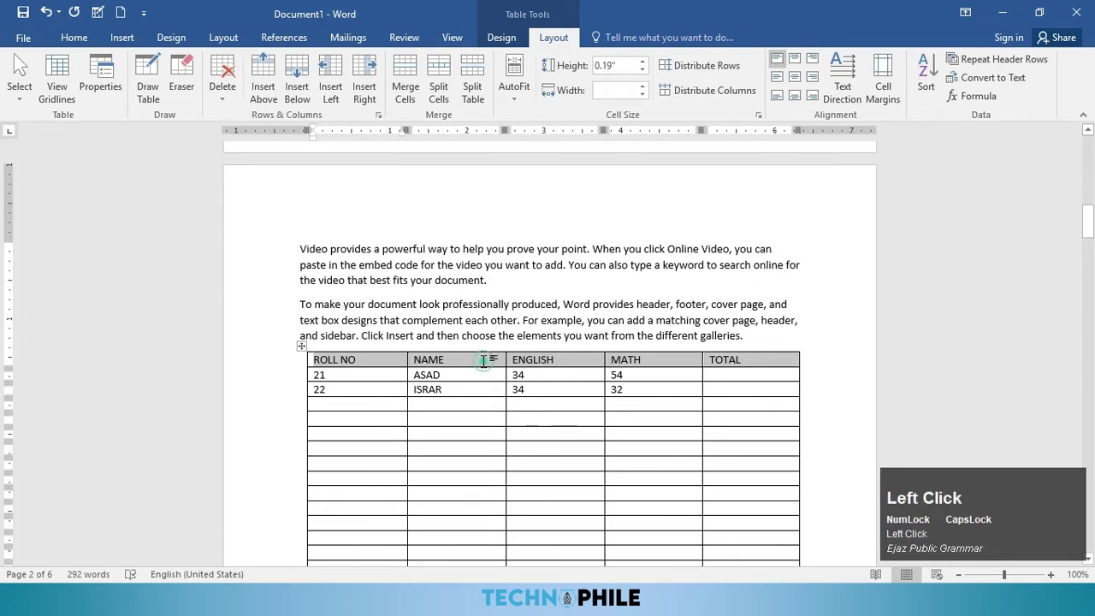
pyautogui.click(992, 59)
pyautogui.scroll(-3, 659, 400)
pyautogui.scroll(-12, 659, 400)
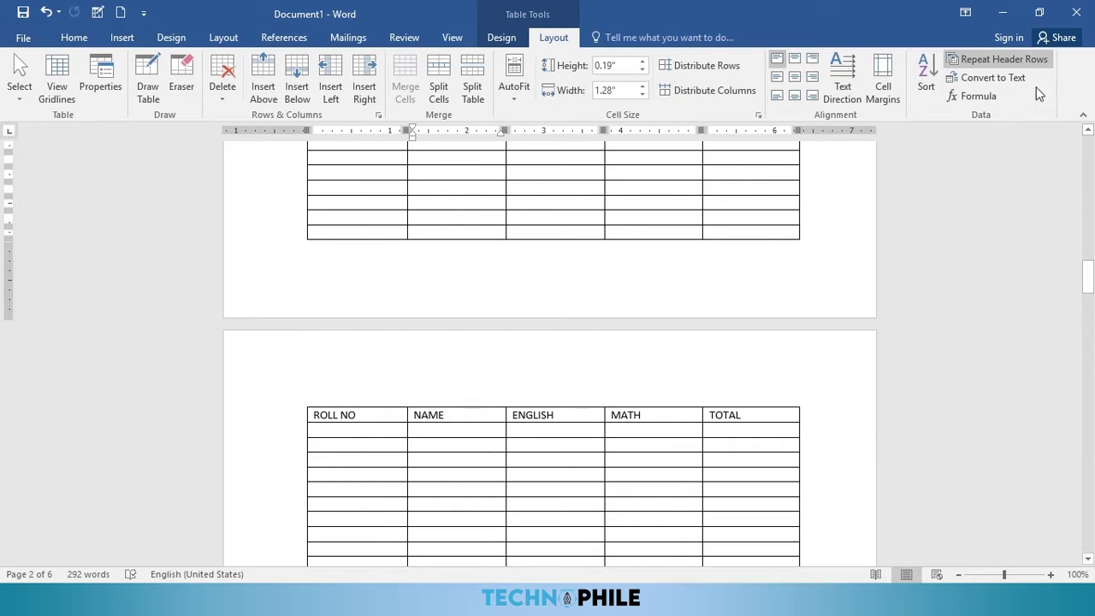
pyautogui.click(1040, 61)
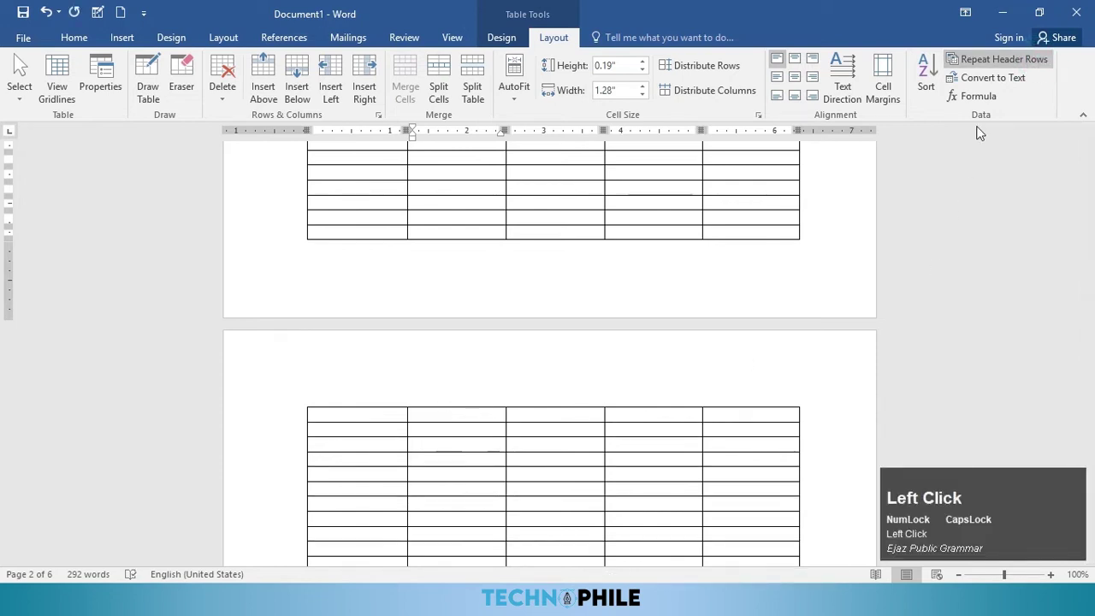
pyautogui.moveTo(340, 232); pyautogui.dragTo(744, 261)
# Step: Delete the selected blank rows entirely with the Delete entire row option
pyautogui.scroll(2, 744, 261)
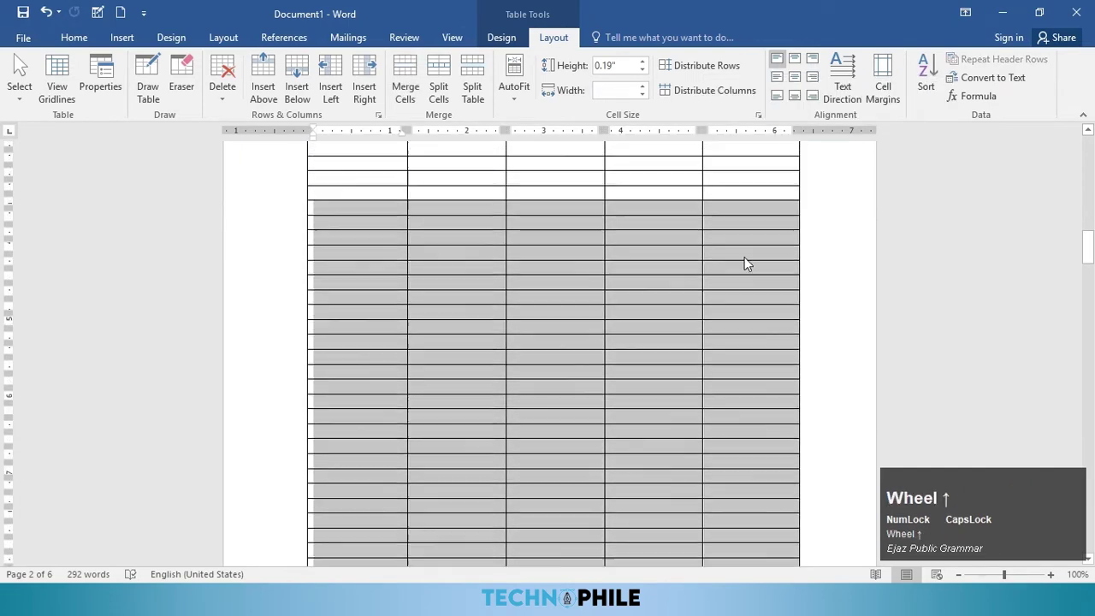
pyautogui.press('BackSpace')
pyautogui.click(536, 284)
pyautogui.click(516, 328)
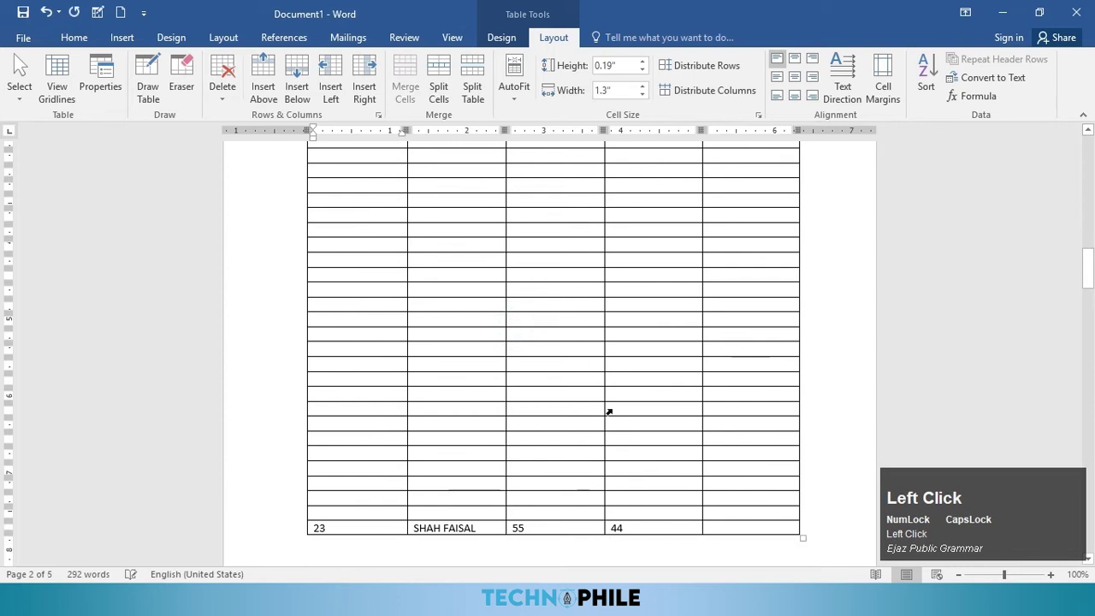
# Step: Select the remaining blank rows and delete those entire rows as well
pyautogui.moveTo(715, 511); pyautogui.dragTo(744, 480)
pyautogui.press('BackSpace')
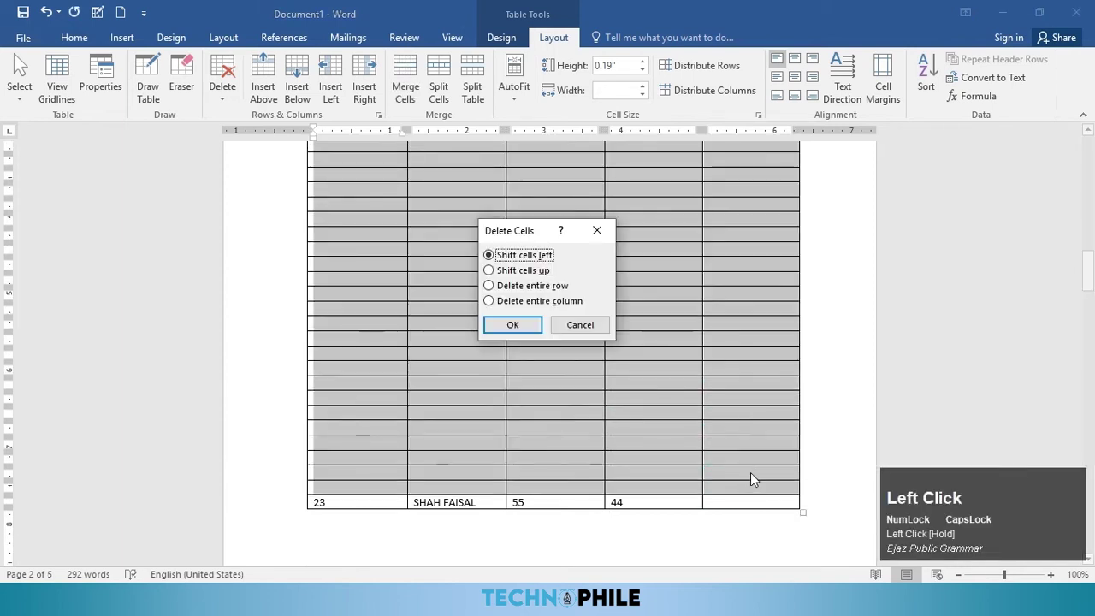
pyautogui.click(519, 286)
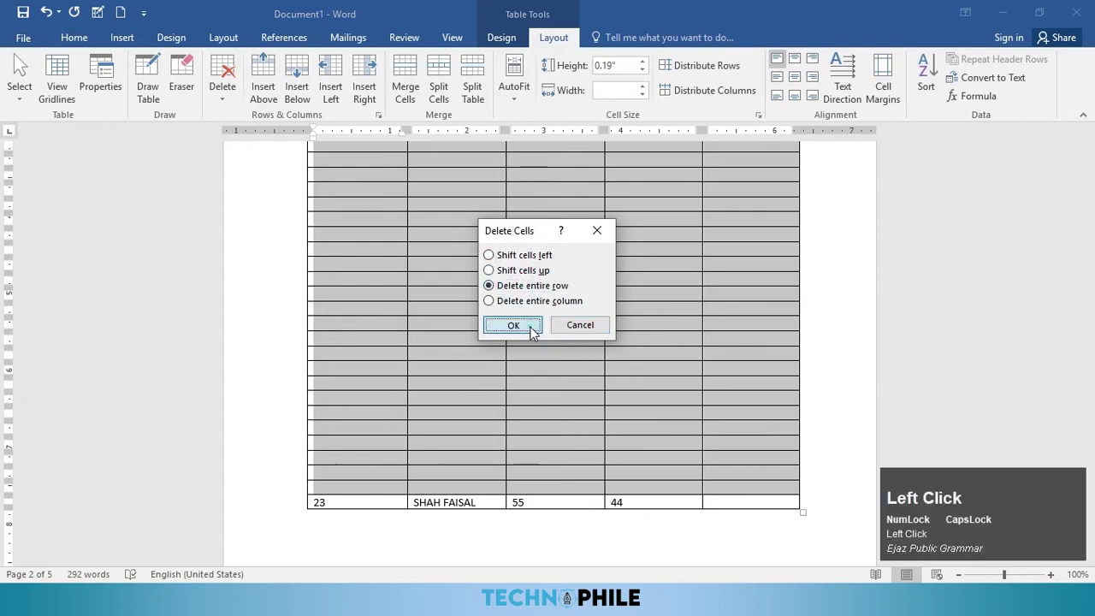
pyautogui.click(532, 326)
pyautogui.scroll(5, 505, 197)
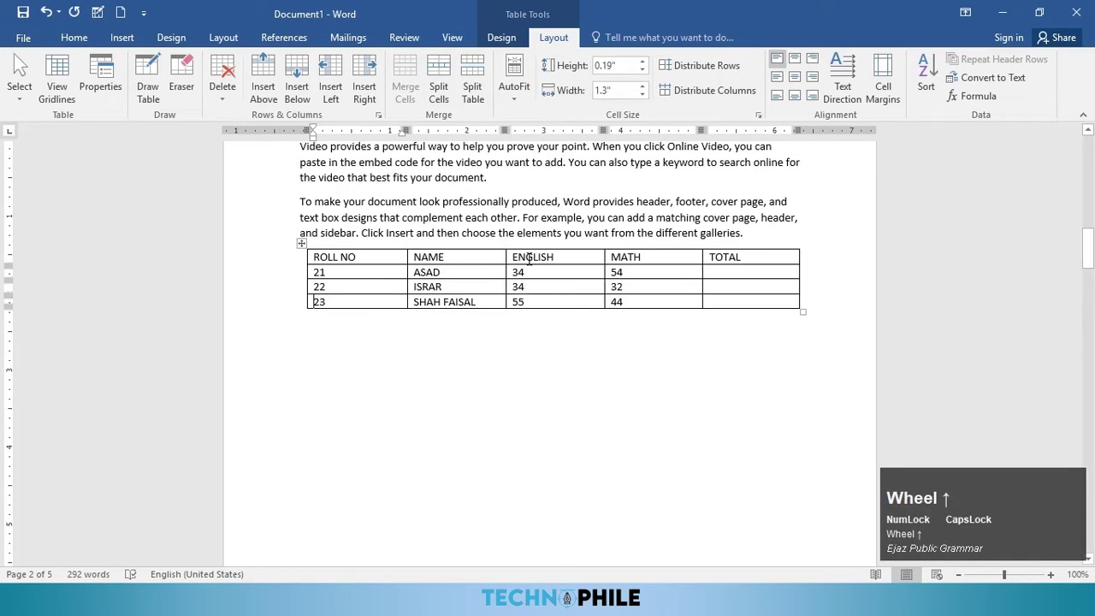
# Step: Put a =SUM(LEFT) formula in roll 21's TOTAL cell so ASAD's total shows 88
pyautogui.click(764, 272)
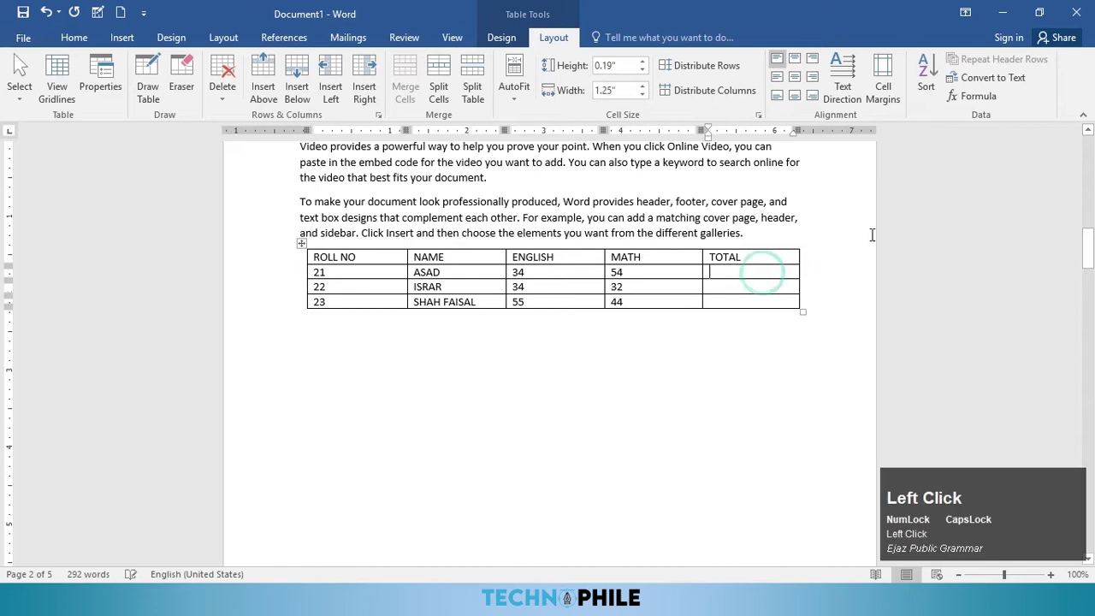
pyautogui.click(967, 100)
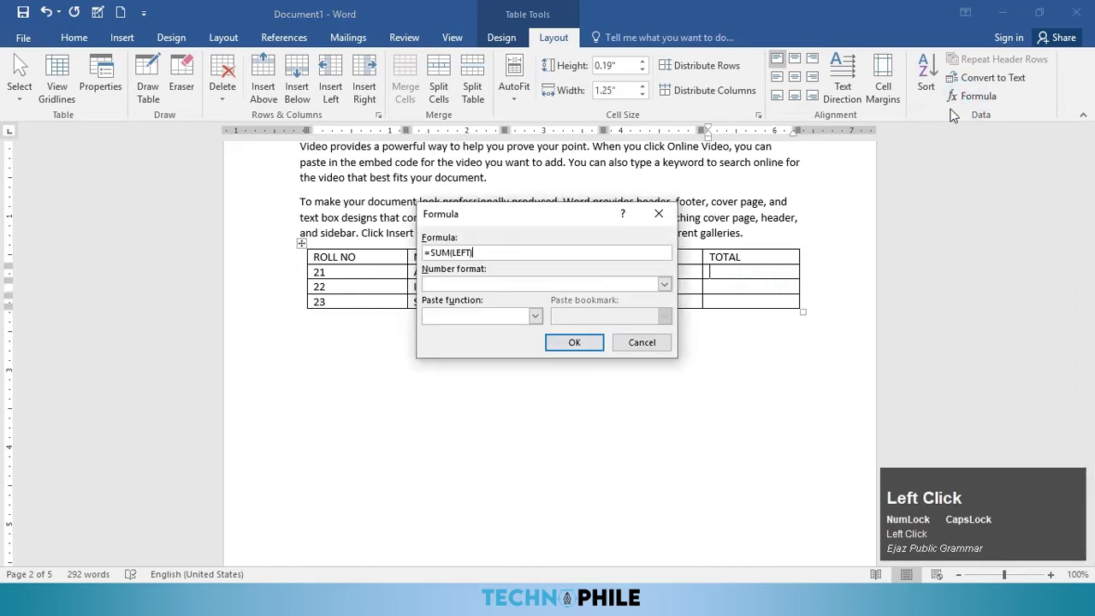
pyautogui.moveTo(517, 220); pyautogui.dragTo(675, 88)
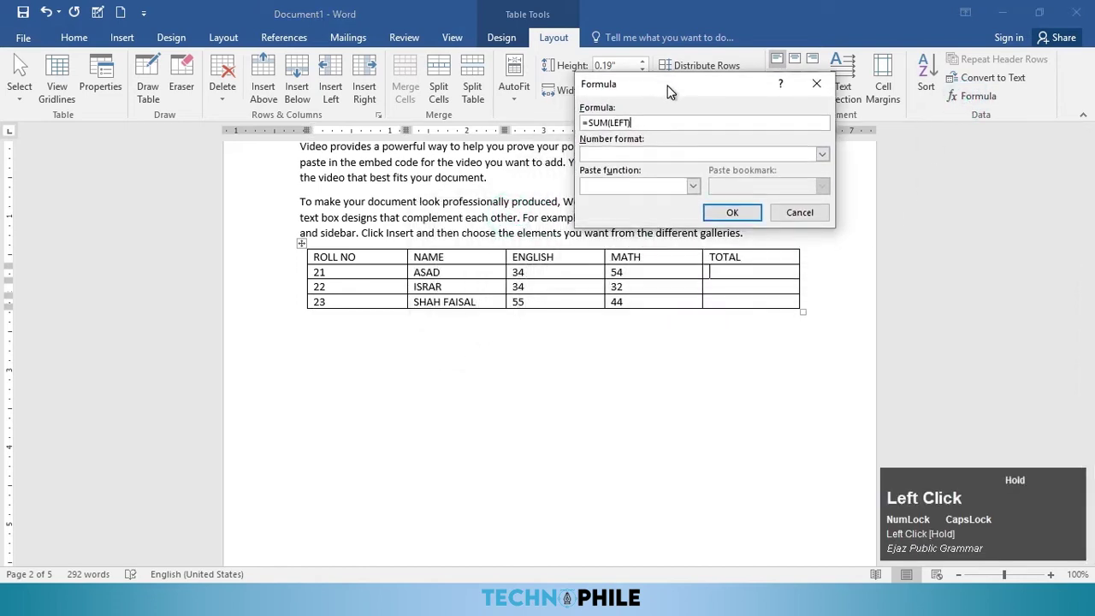
pyautogui.click(693, 183)
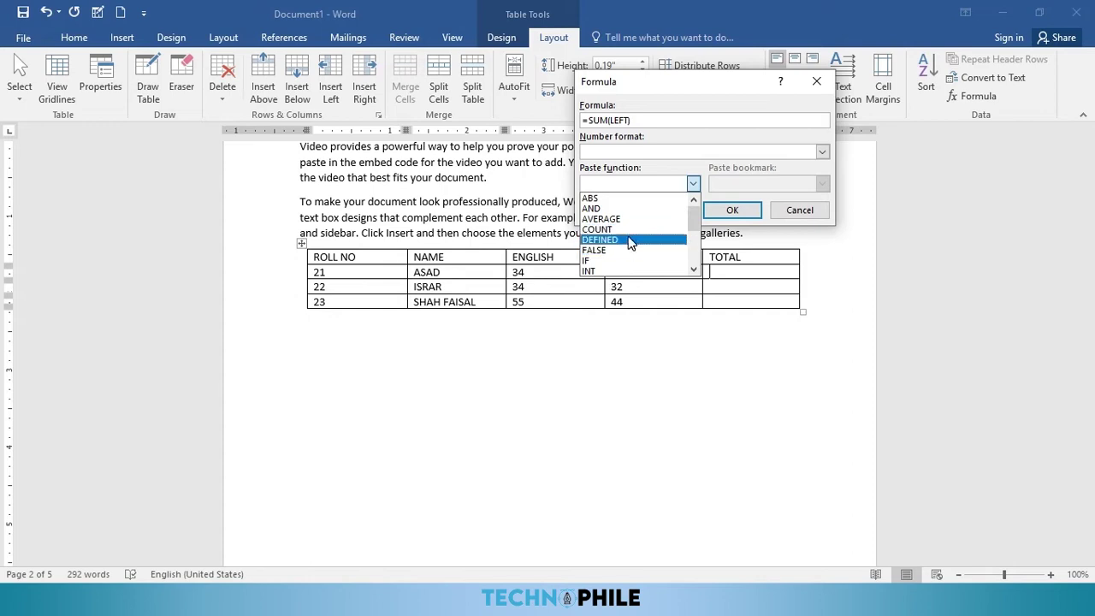
pyautogui.scroll(-1, 628, 244)
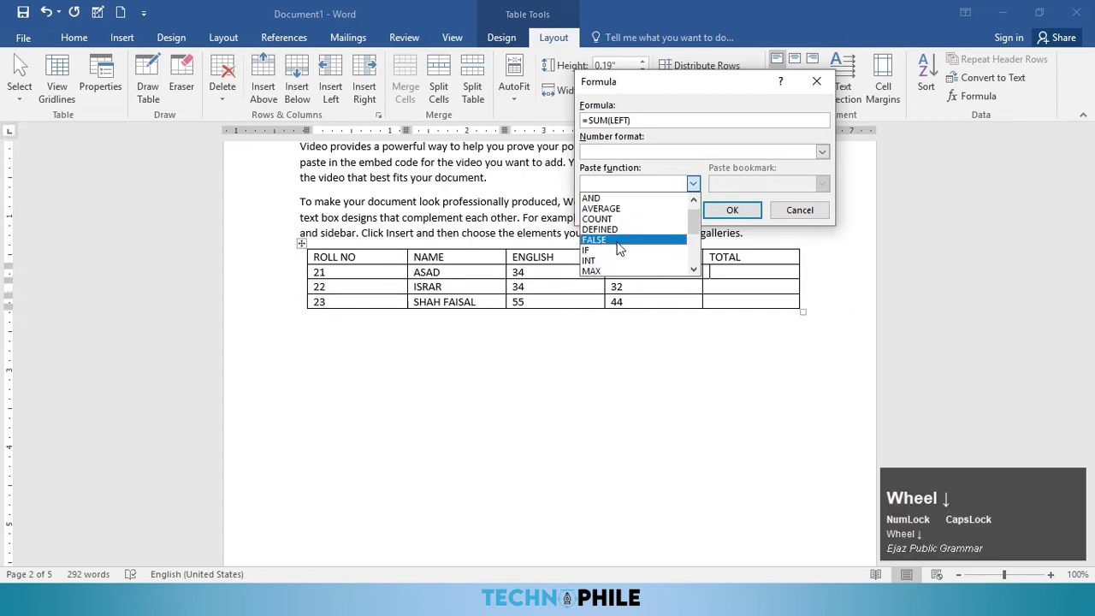
pyautogui.scroll(-4, 619, 261)
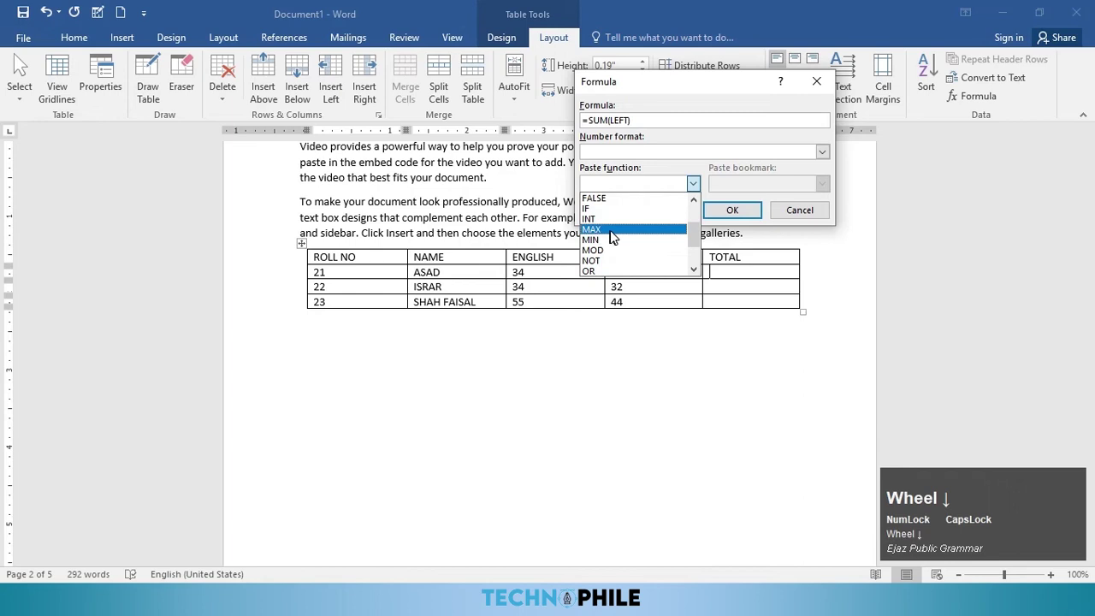
pyautogui.scroll(-3, 621, 257)
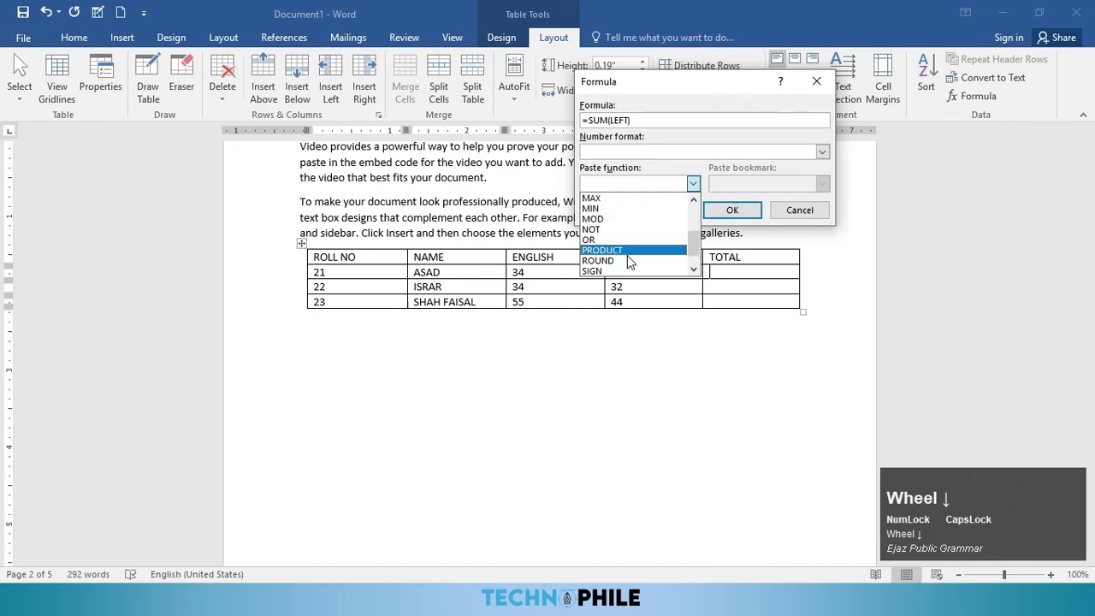
pyautogui.scroll(8, 643, 264)
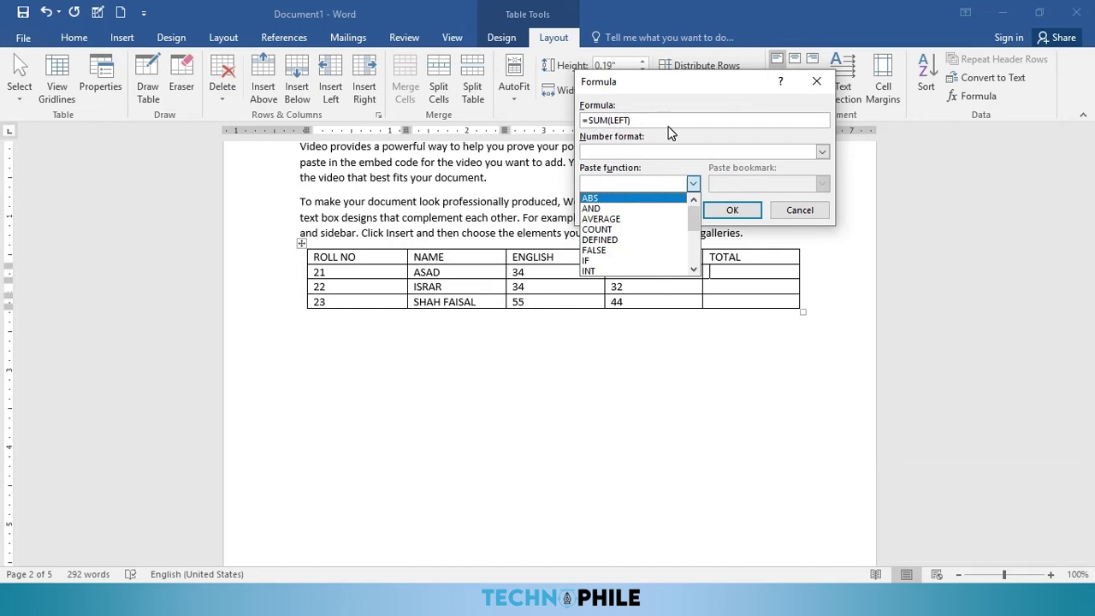
pyautogui.click(732, 212)
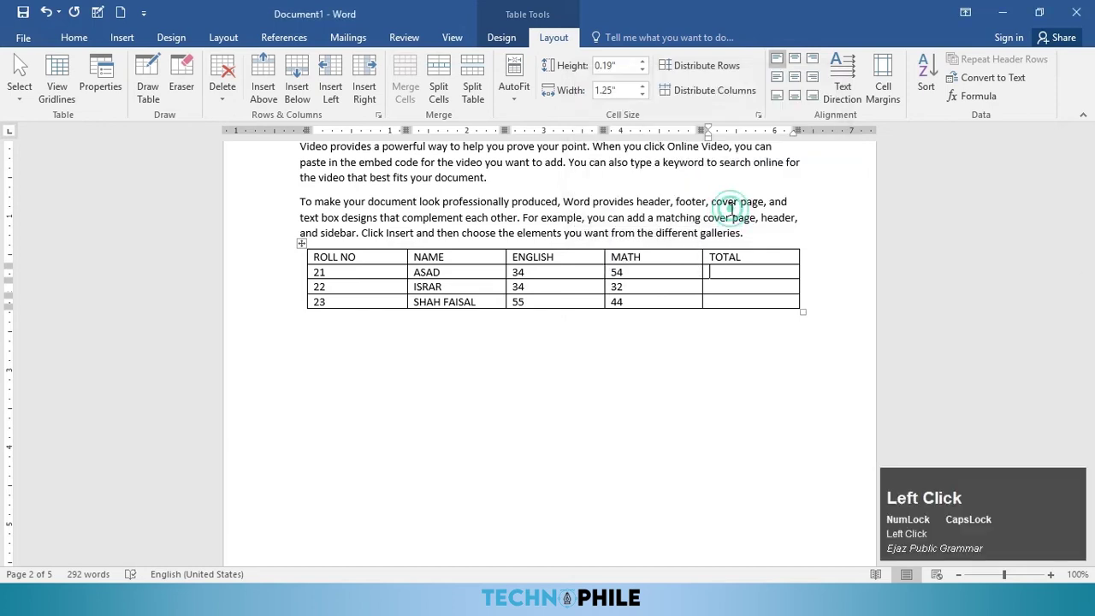
pyautogui.click(733, 289)
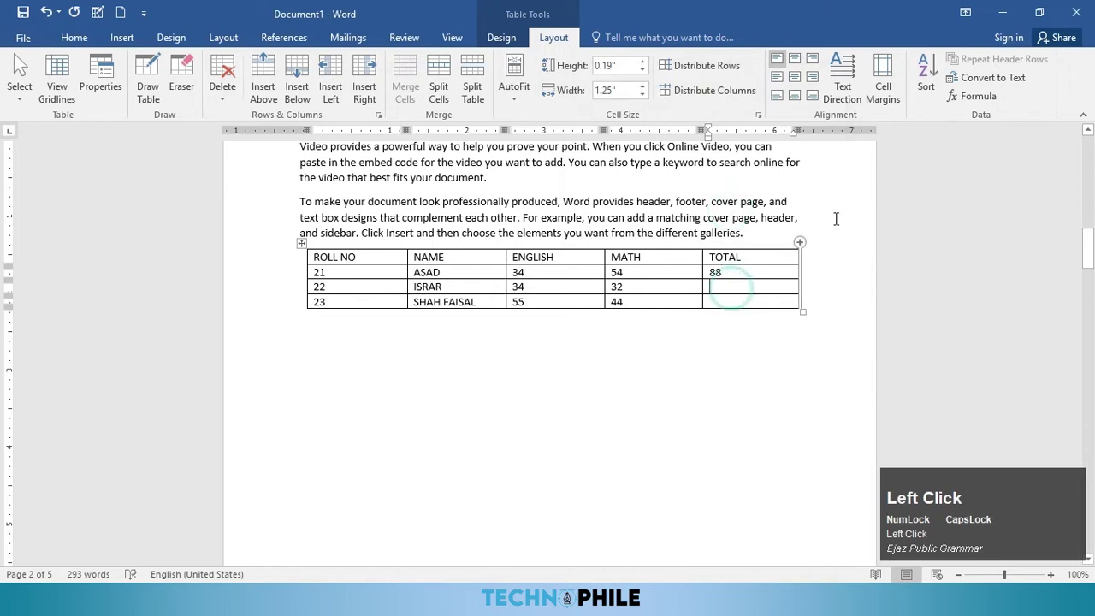
# Step: Change the formula to =SUM(LEFT) in ISRAR's TOTAL cell, giving 66
pyautogui.click(978, 96)
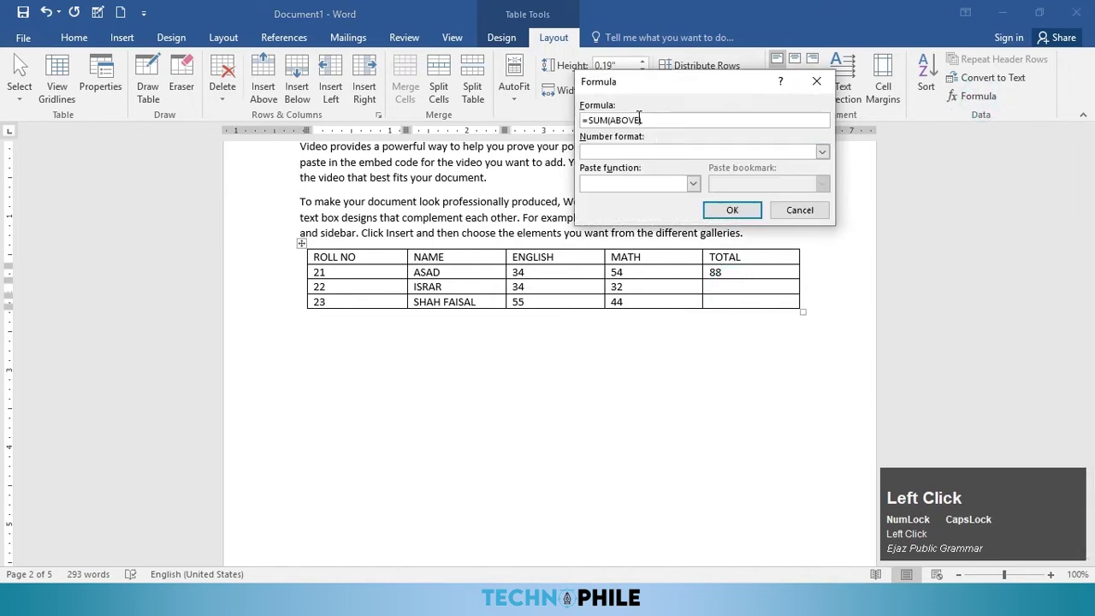
pyautogui.click(640, 120)
pyautogui.press('BackSpace')
pyautogui.press('BackSpace')
pyautogui.press('BackSpace')
pyautogui.press('BackSpace')
pyautogui.press('BackSpace')
pyautogui.press('BackSpace')
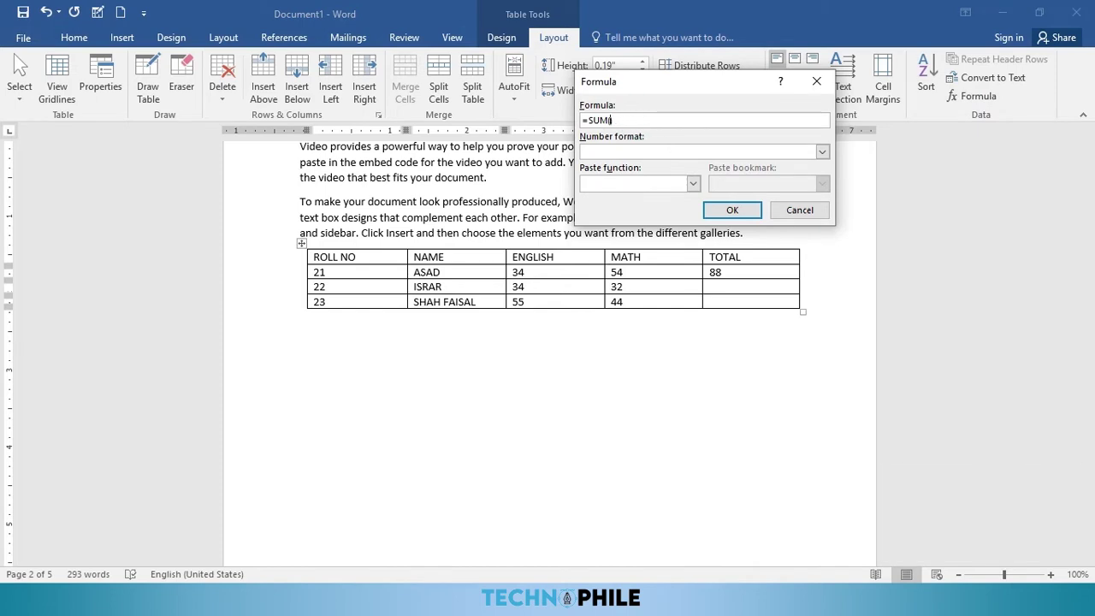
pyautogui.write('LEFT')
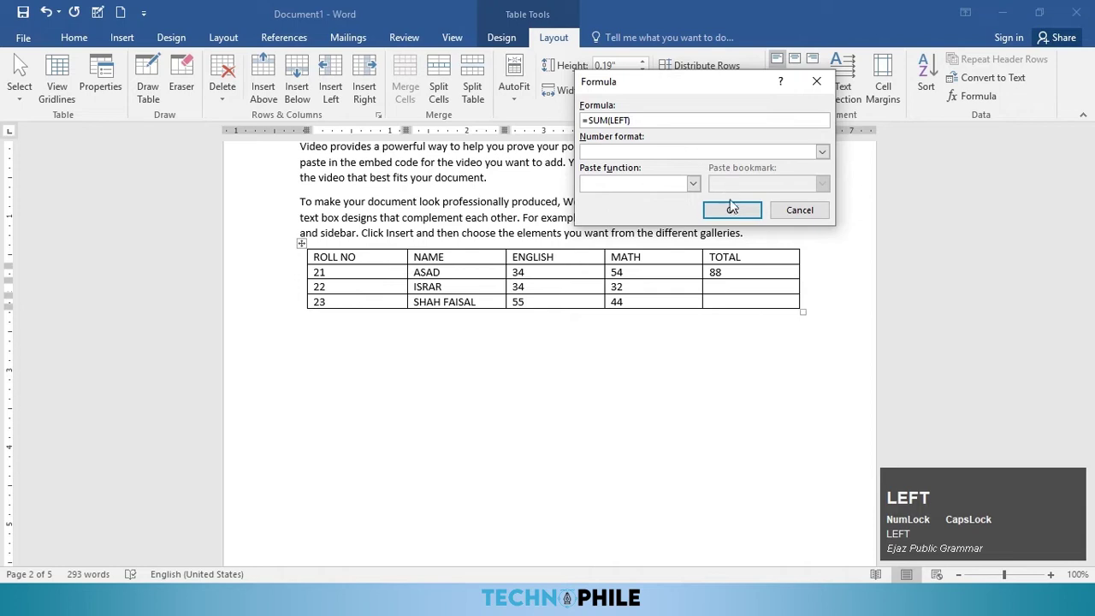
pyautogui.click(732, 210)
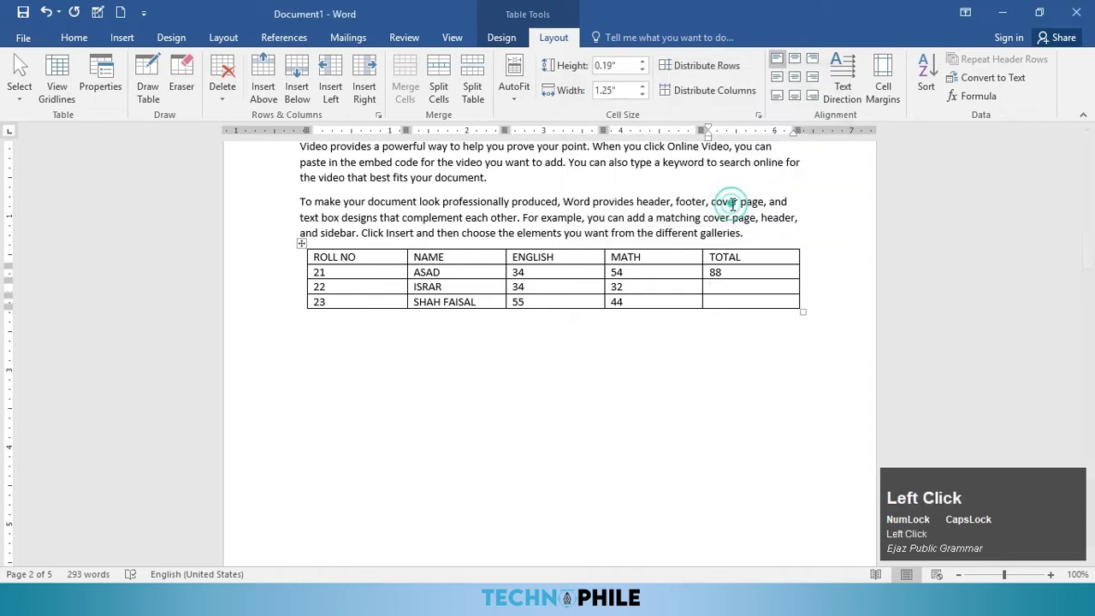
pyautogui.click(733, 301)
pyautogui.click(971, 96)
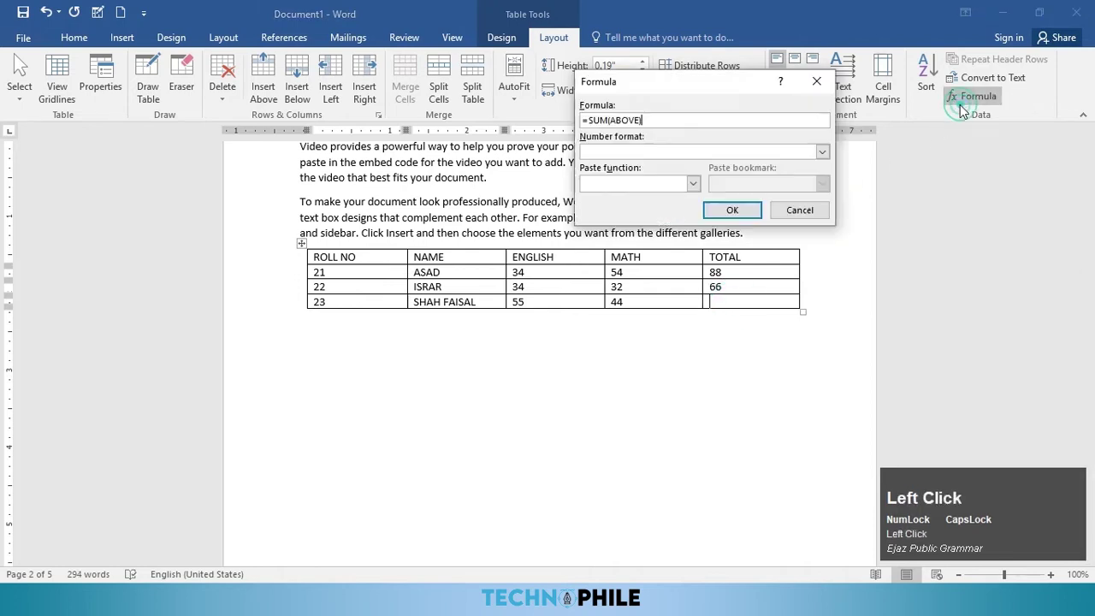
pyautogui.click(637, 120)
pyautogui.press('Right')
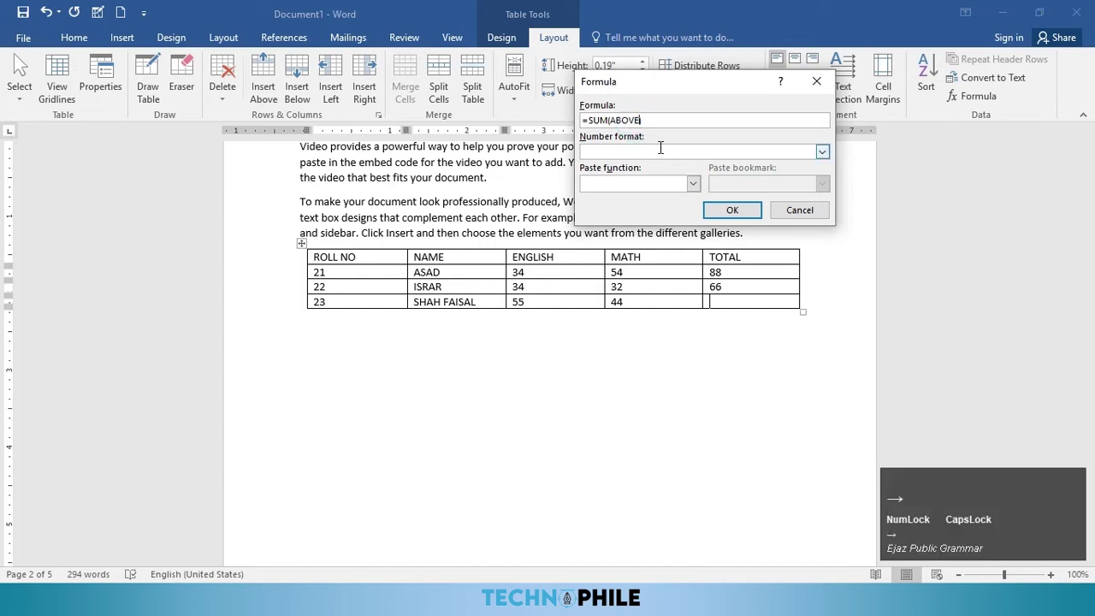
pyautogui.press('BackSpace')
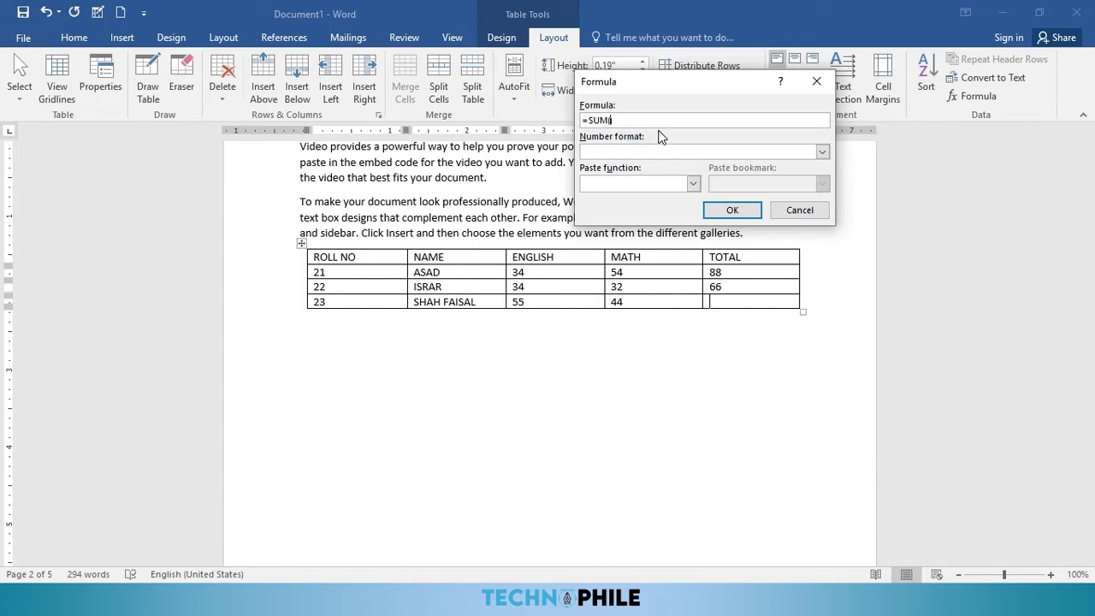
pyautogui.write('LE')
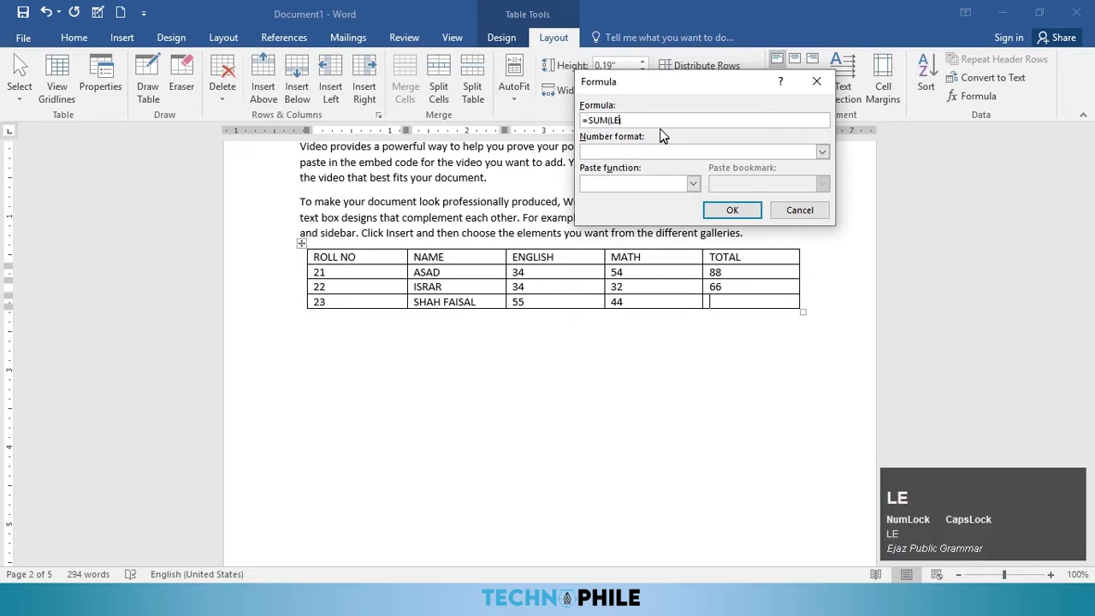
pyautogui.write('FT')
pyautogui.click(731, 209)
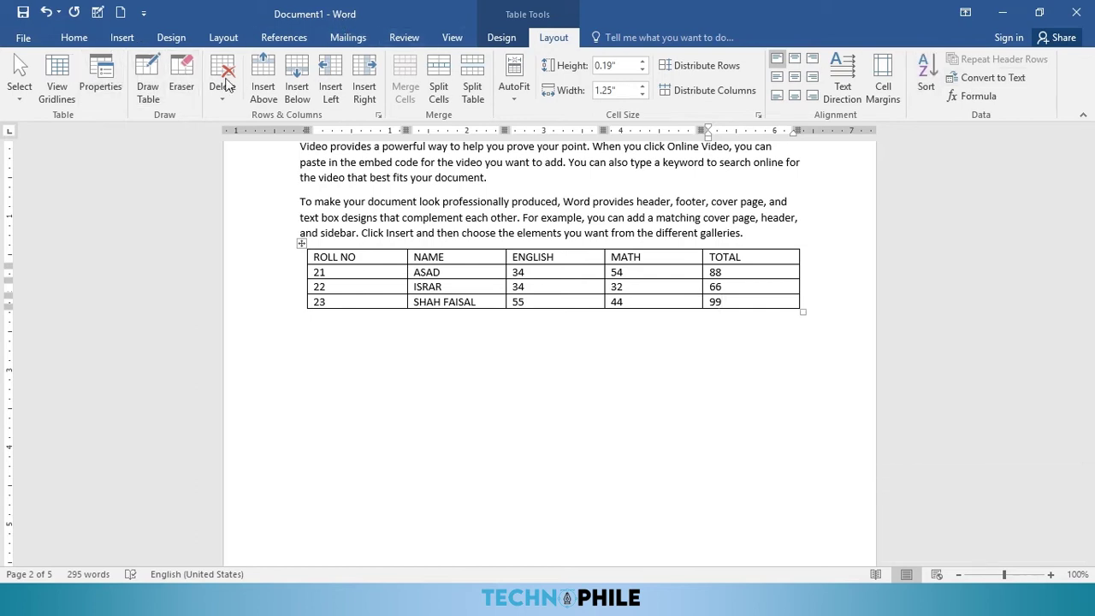
pyautogui.click(504, 38)
pyautogui.click(548, 37)
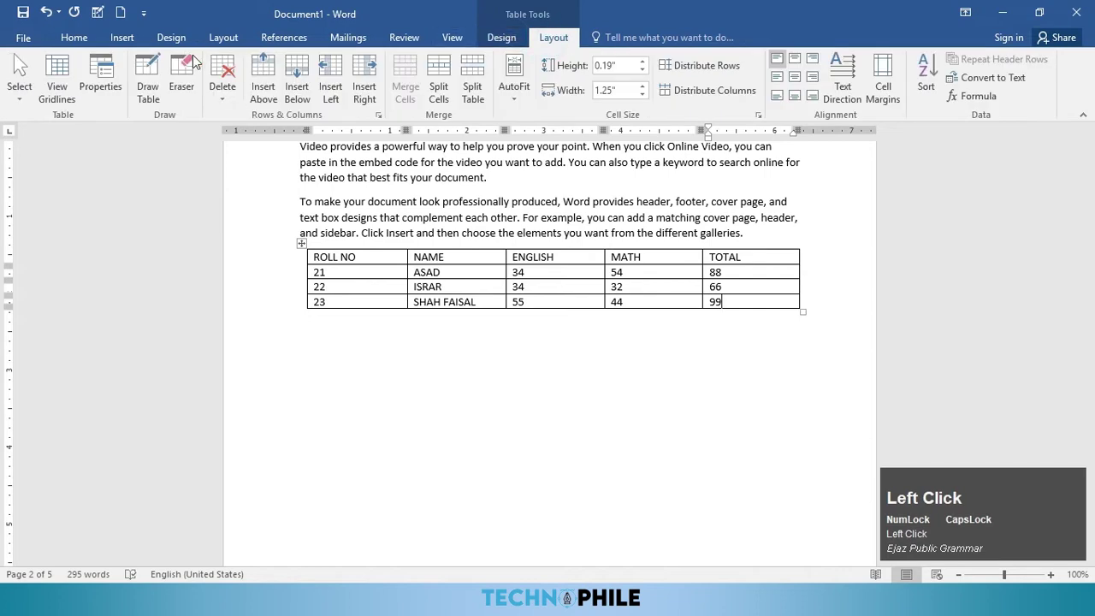
# Step: Insert an empty 5-column, 5-row table below the marks table using Insert Table
pyautogui.click(120, 37)
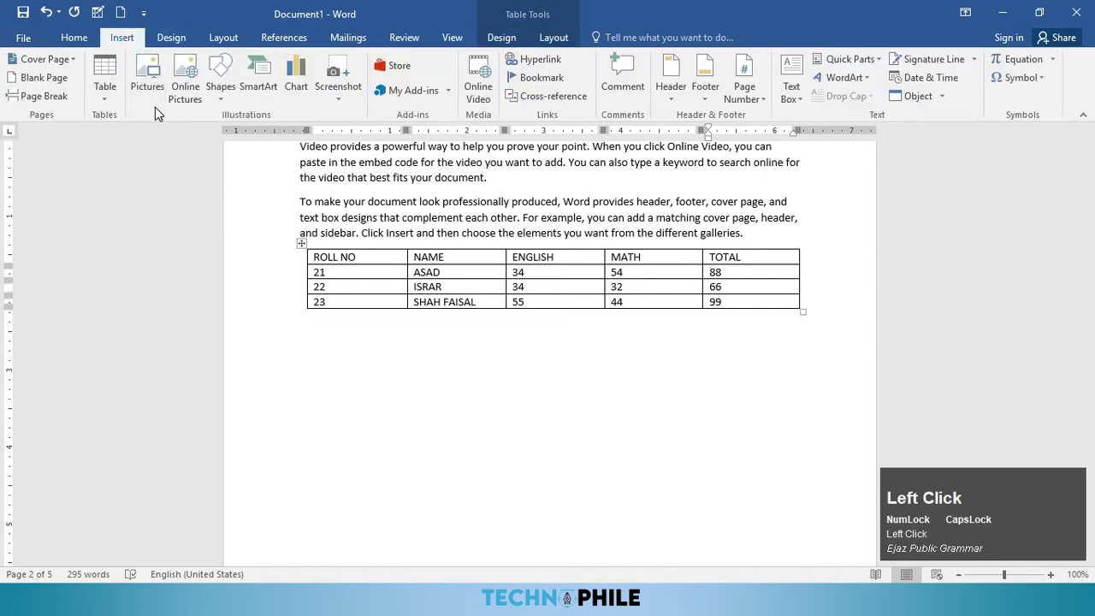
pyautogui.click(114, 99)
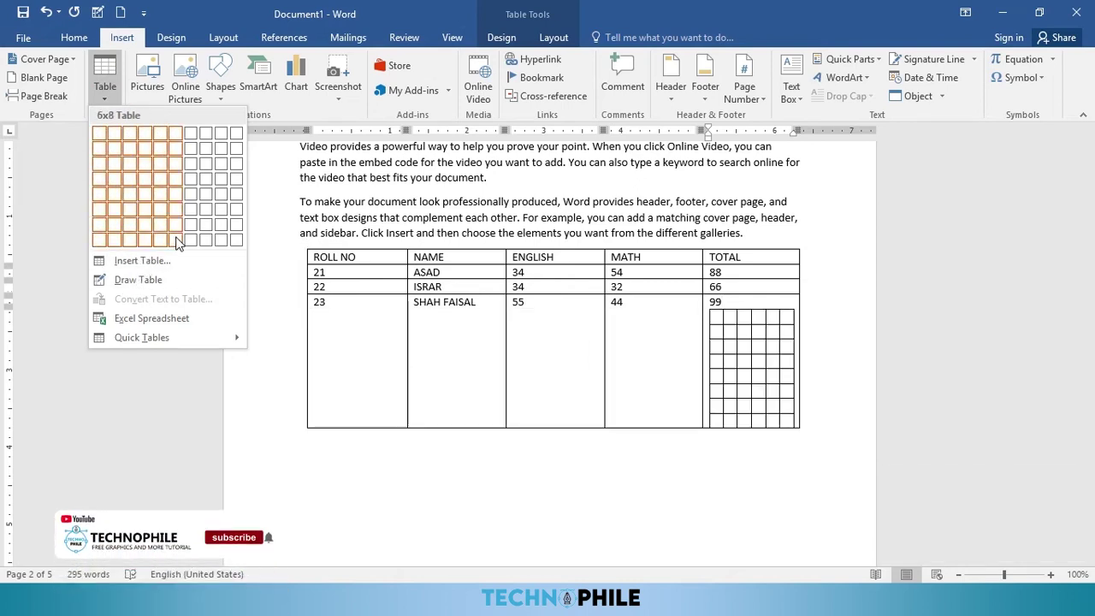
pyautogui.click(302, 344)
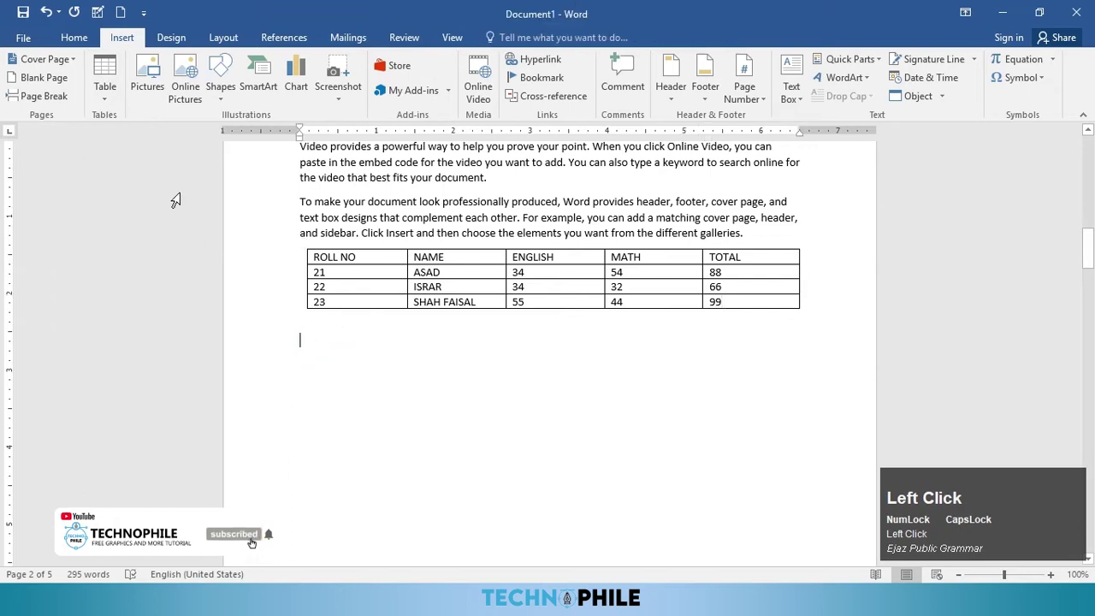
pyautogui.click(100, 105)
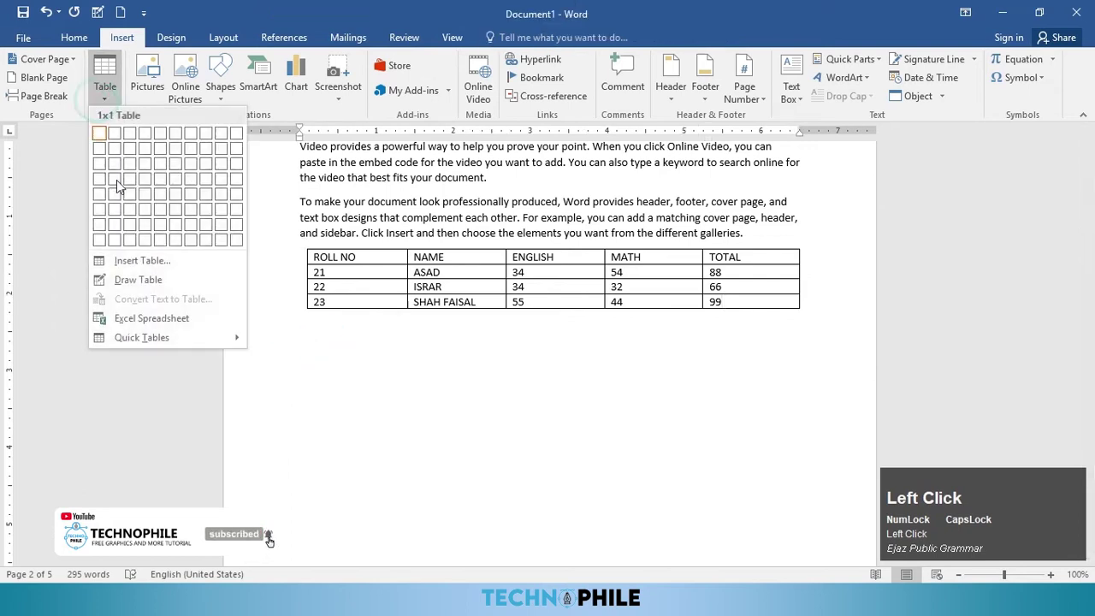
pyautogui.click(154, 259)
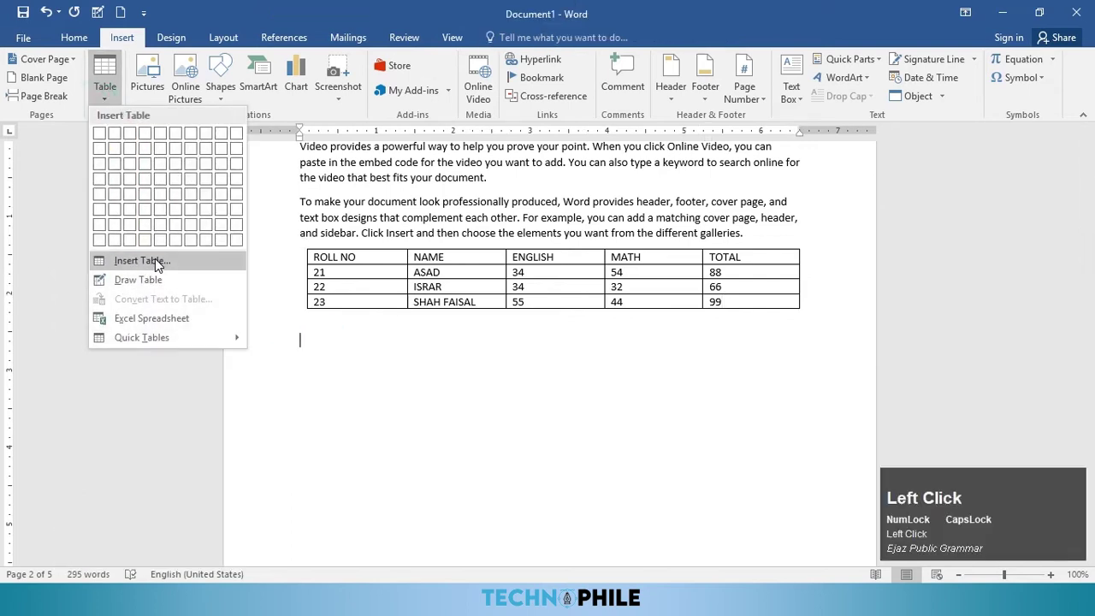
pyautogui.click(931, 102)
pyautogui.click(931, 102)
pyautogui.click(931, 102)
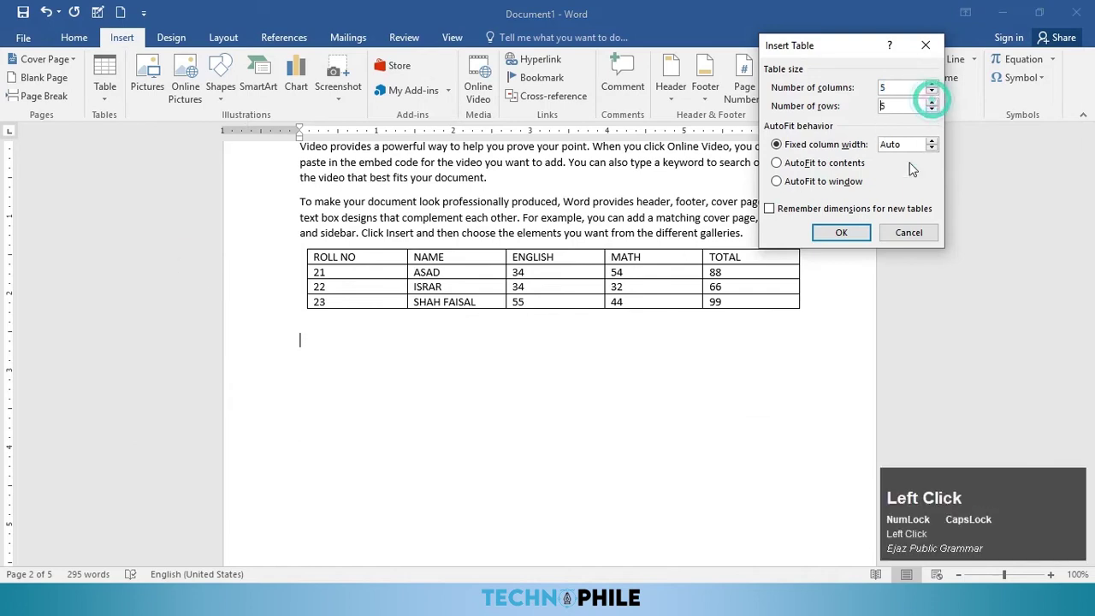
pyautogui.click(841, 232)
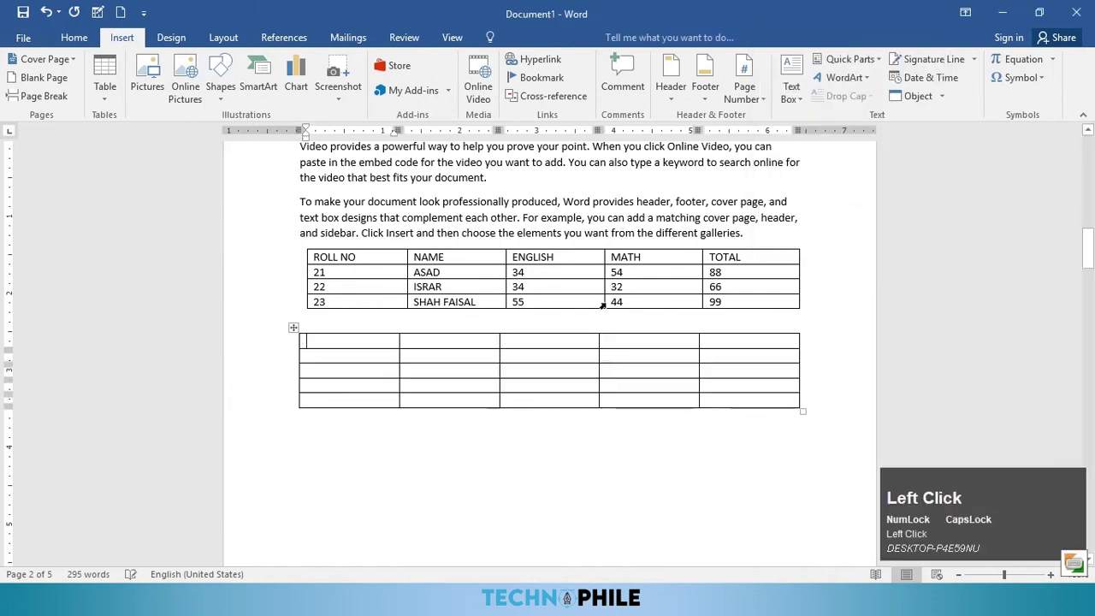
# Step: Draw a three-column, two-row table beneath the five-by-five table with Draw Table
pyautogui.click(122, 37)
pyautogui.click(110, 104)
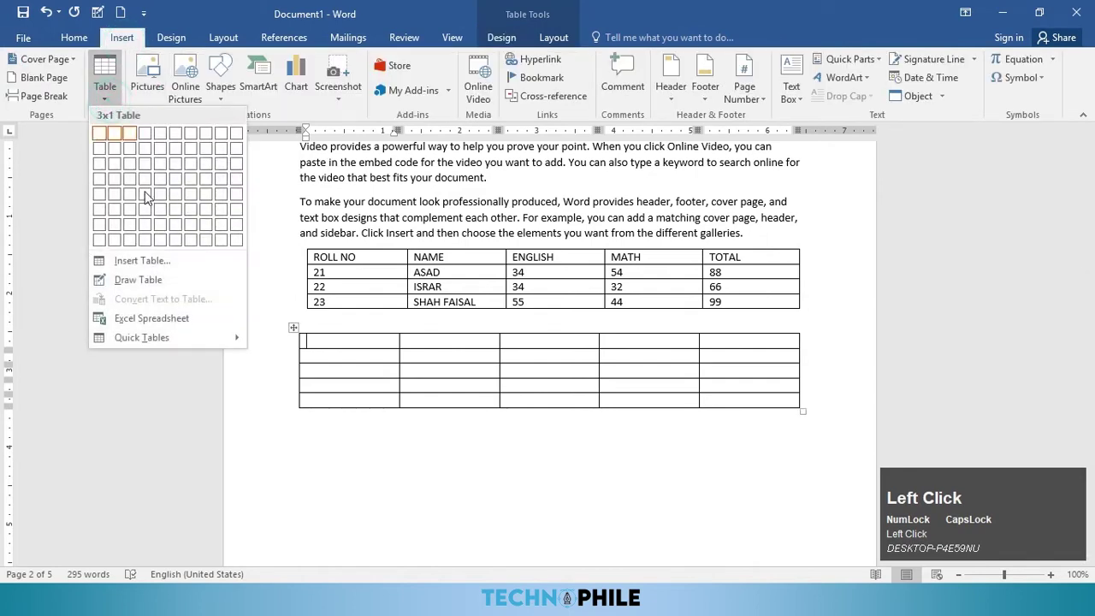
pyautogui.click(155, 286)
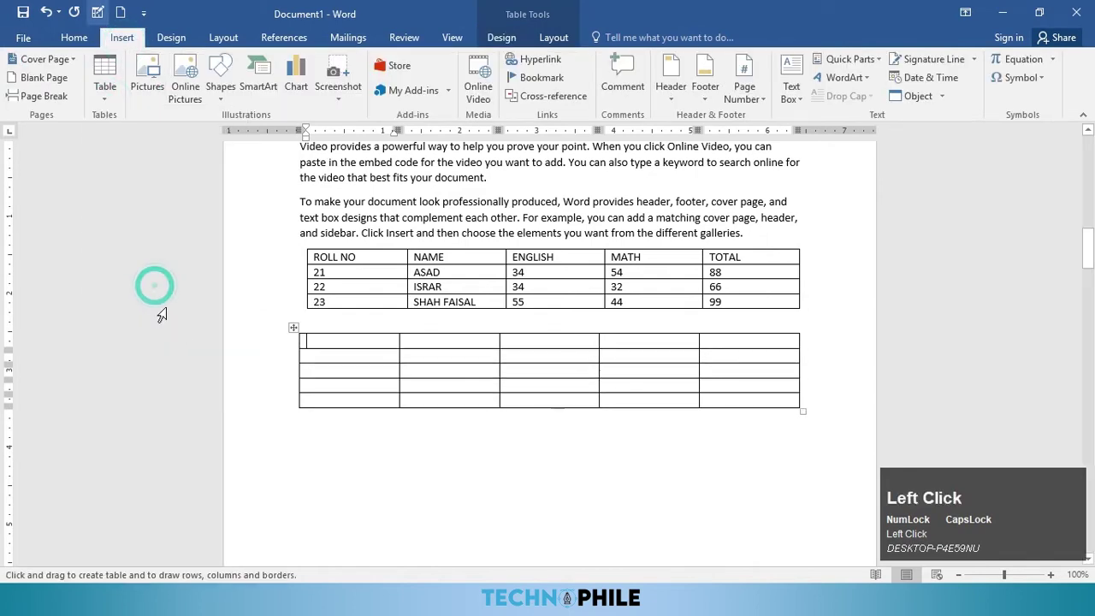
pyautogui.moveTo(313, 440)
pyautogui.mouseDown()
pyautogui.moveTo(557, 521)
pyautogui.moveTo(797, 537)
pyautogui.mouseUp()
pyautogui.moveTo(448, 433); pyautogui.dragTo(448, 536)
pyautogui.moveTo(588, 433); pyautogui.dragTo(587, 536)
pyautogui.moveTo(318, 464); pyautogui.dragTo(689, 462)
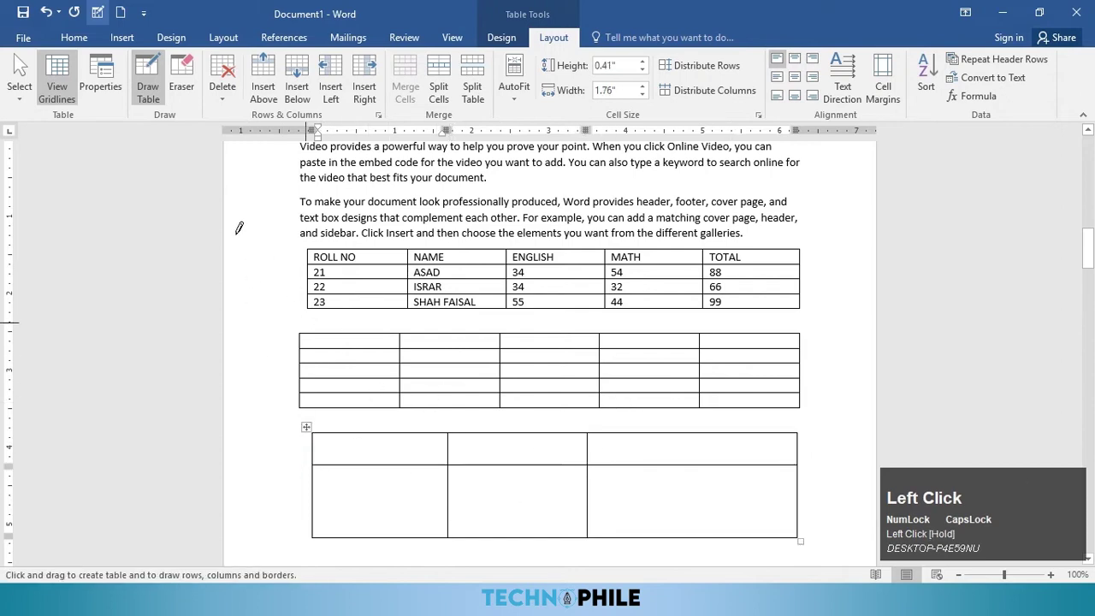
pyautogui.press('Escape')
# Step: Embed an Excel spreadsheet below the drawn table
pyautogui.click(120, 37)
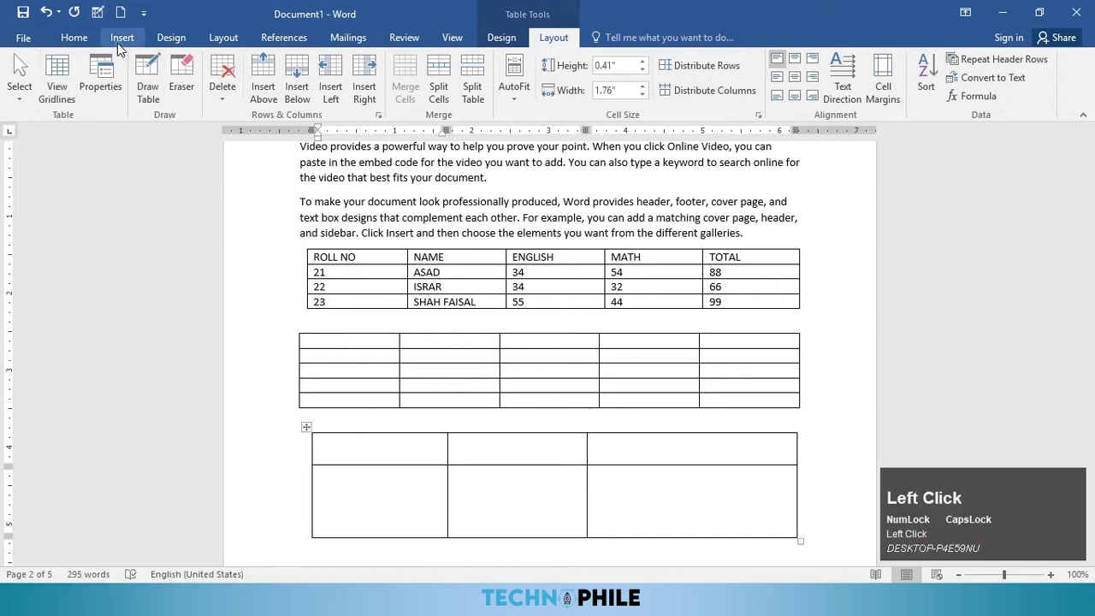
pyautogui.click(104, 92)
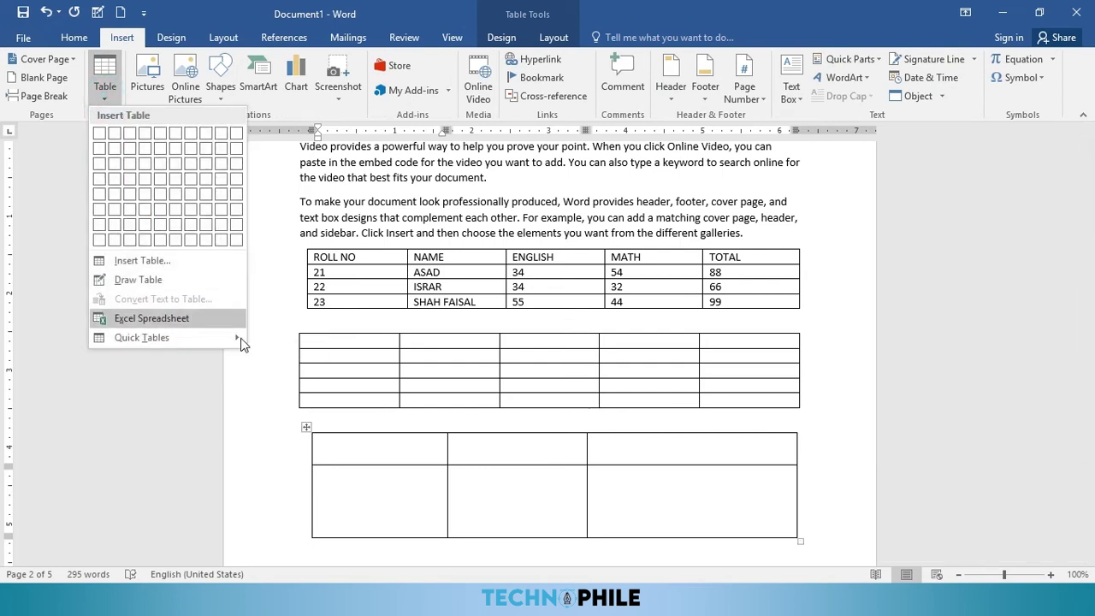
pyautogui.scroll(-4, 528, 474)
pyautogui.click(319, 374)
pyautogui.click(319, 374)
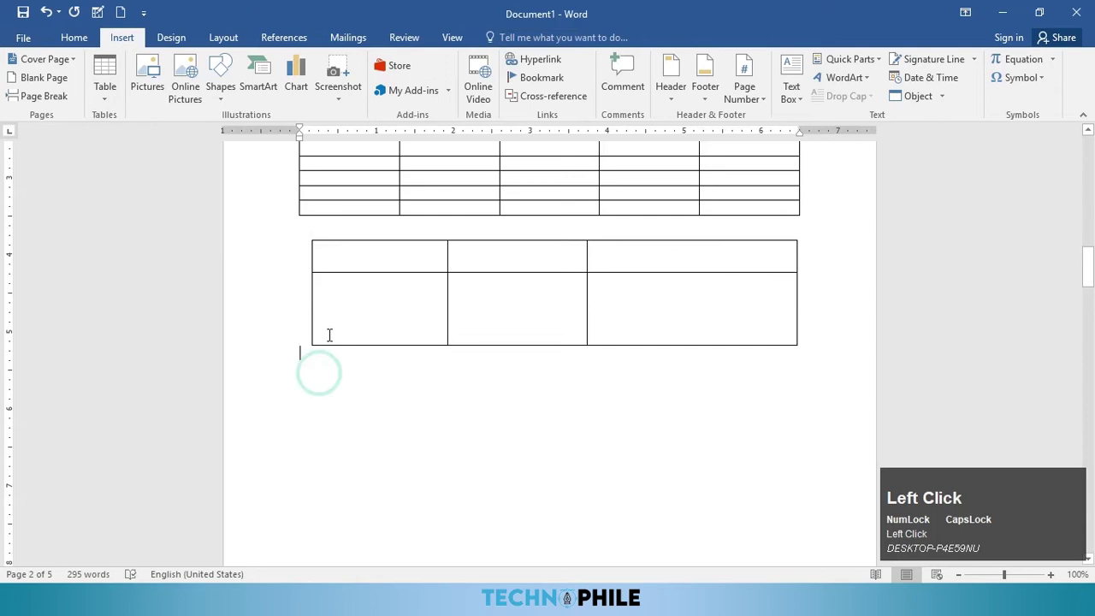
pyautogui.click(112, 96)
pyautogui.click(150, 321)
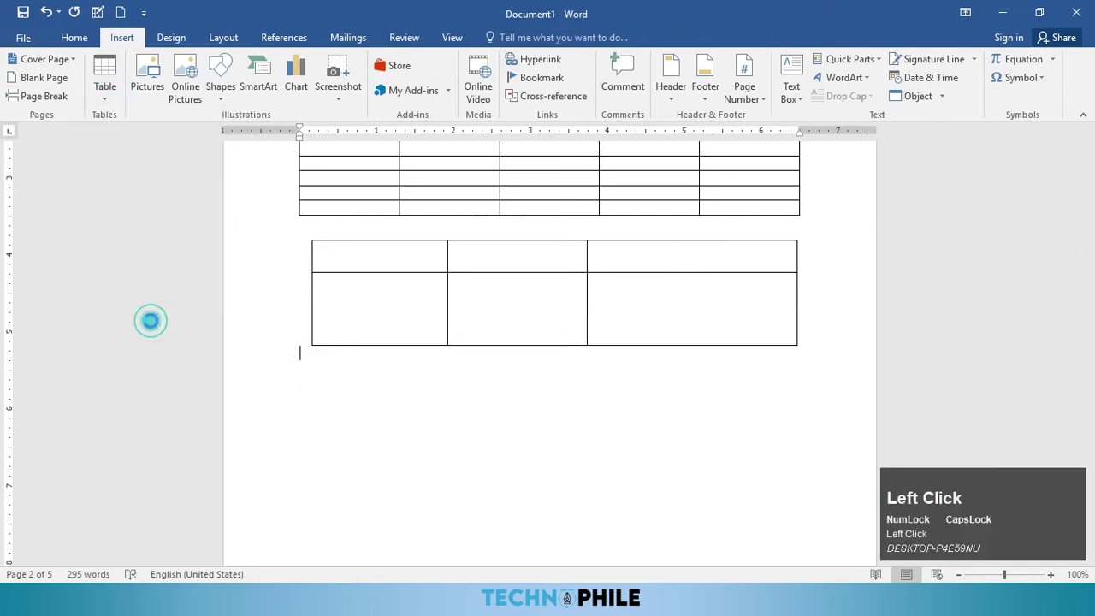
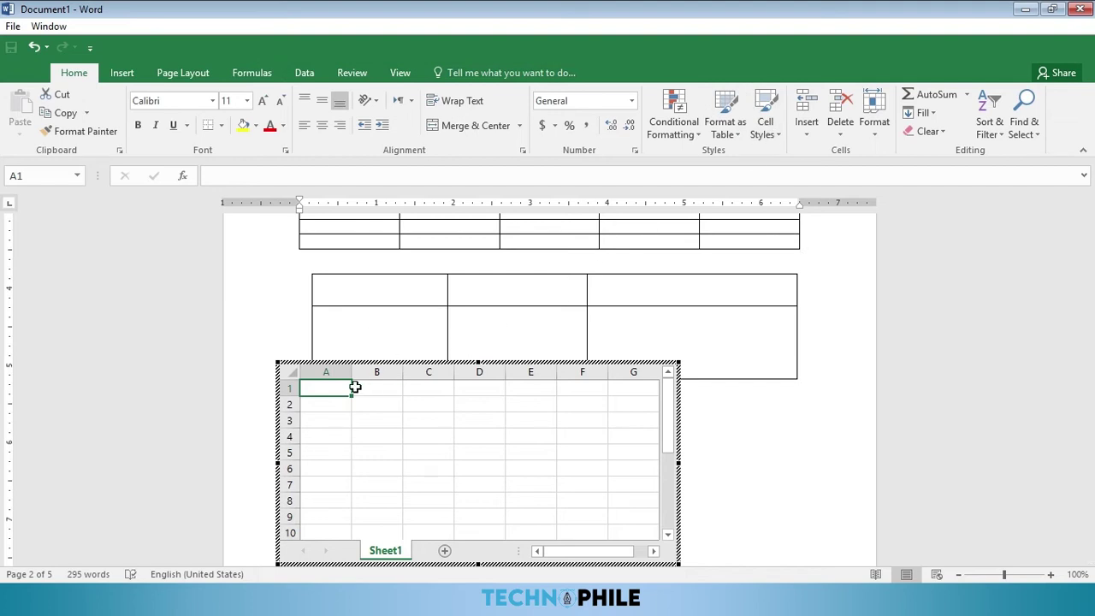
# Step: Enter NAME and SUBJECT entries for ASAD, ZAFER and WAQAS in the worksheet, then add an empty line below it
pyautogui.write('NAMRE')
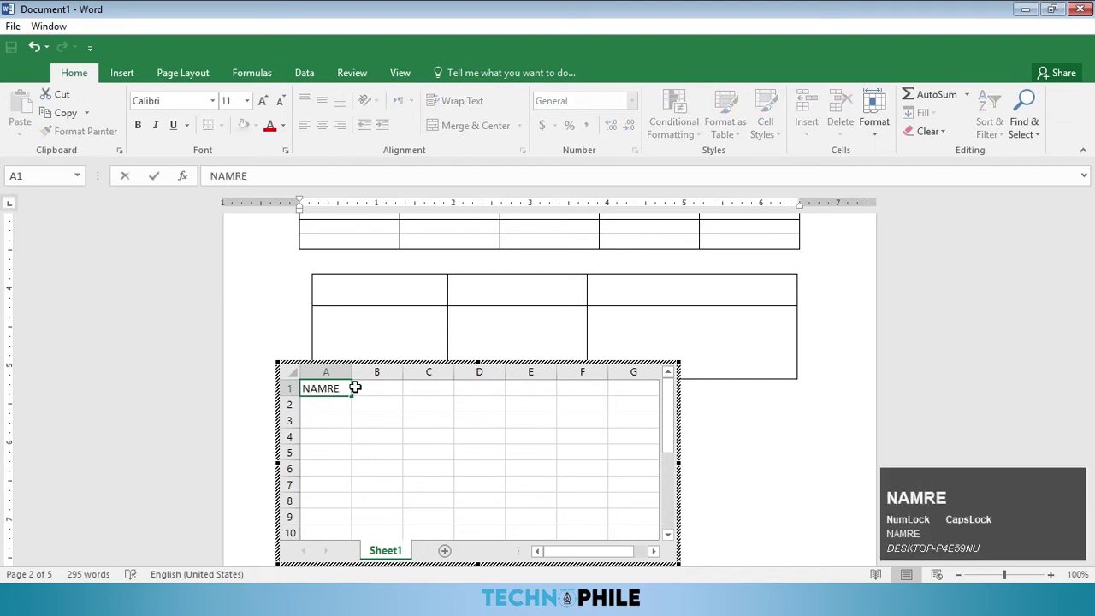
pyautogui.write('E')
pyautogui.press('Tab')
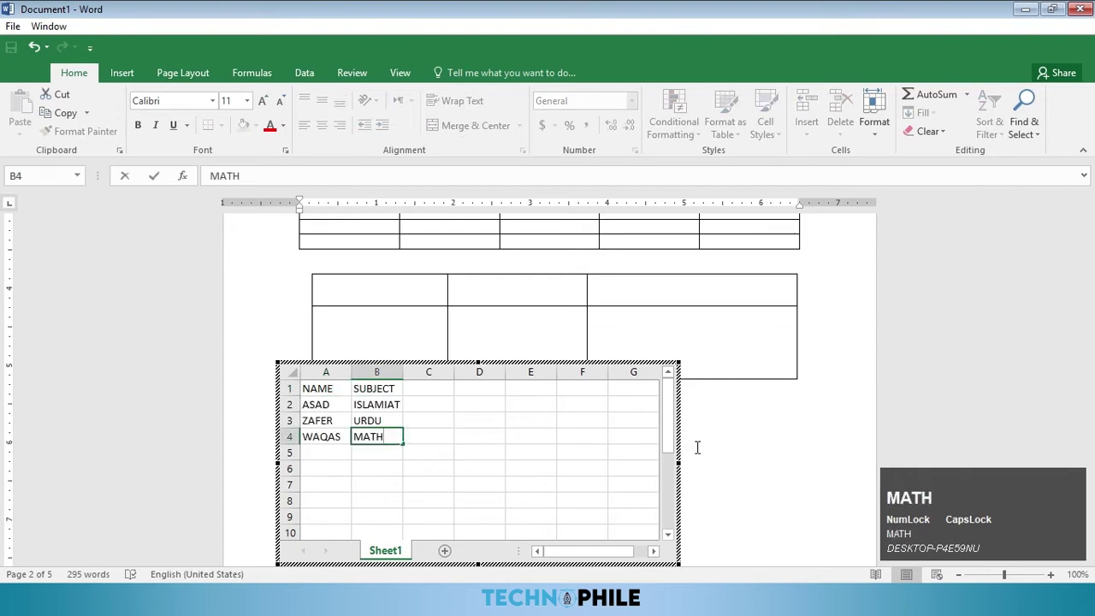
pyautogui.click(712, 443)
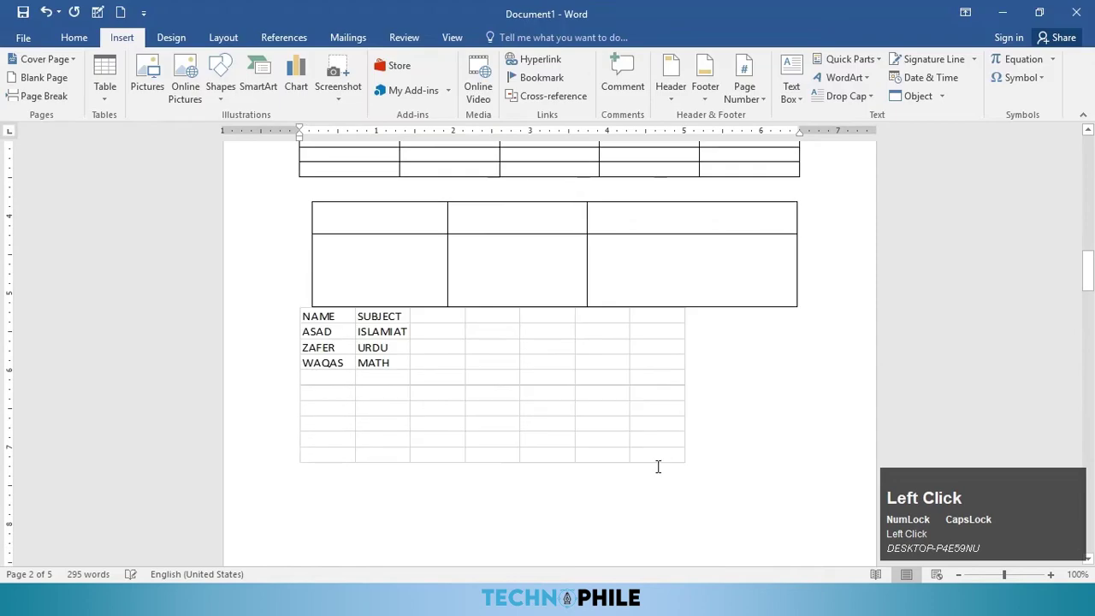
pyautogui.click(400, 379)
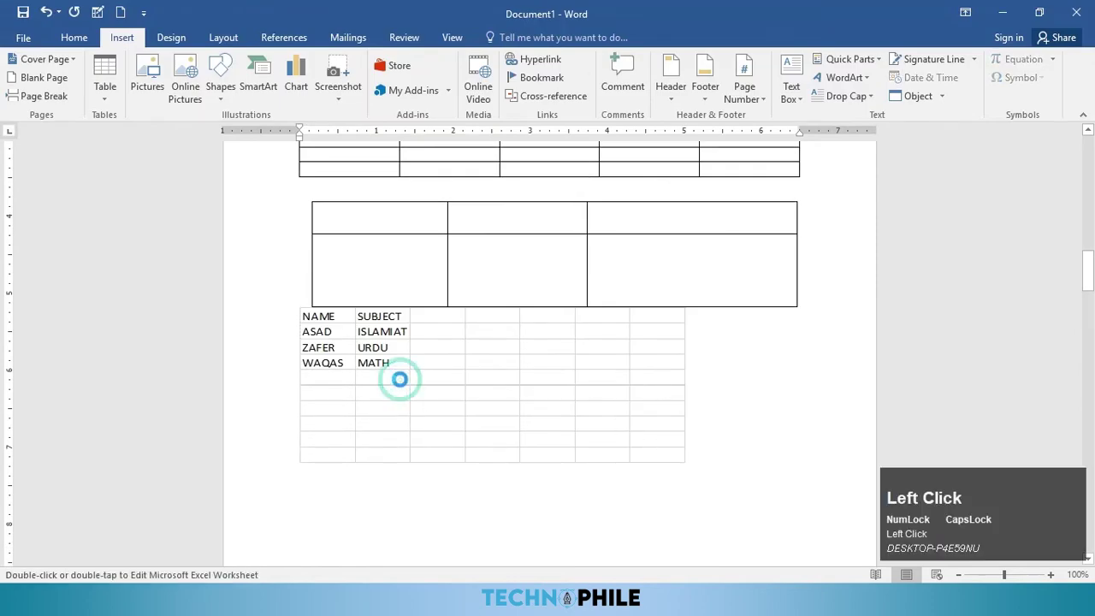
pyautogui.doubleClick(399, 379)
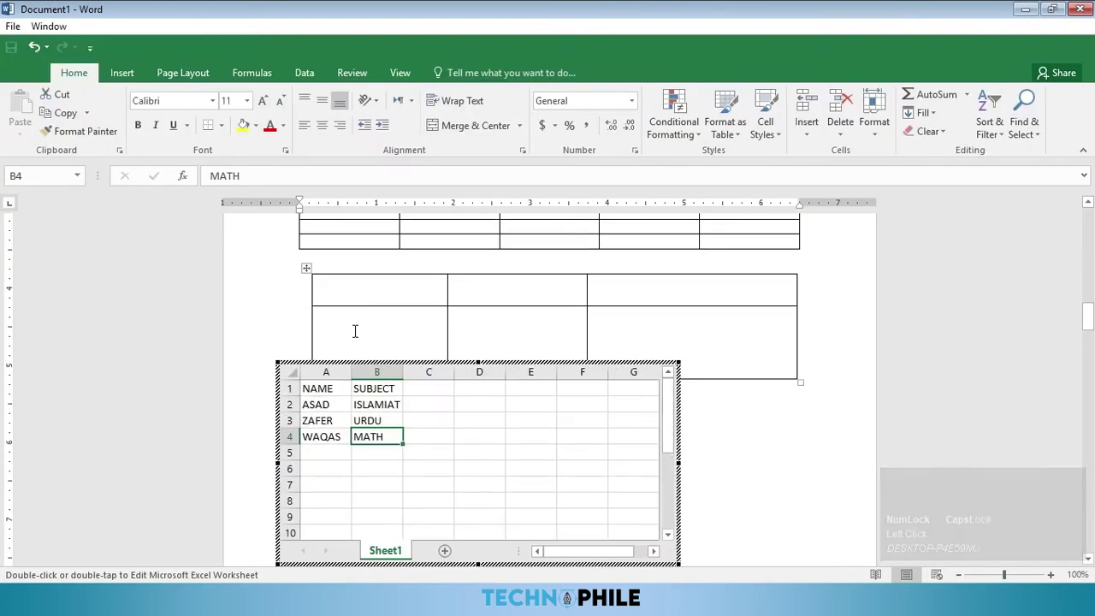
pyautogui.click(734, 425)
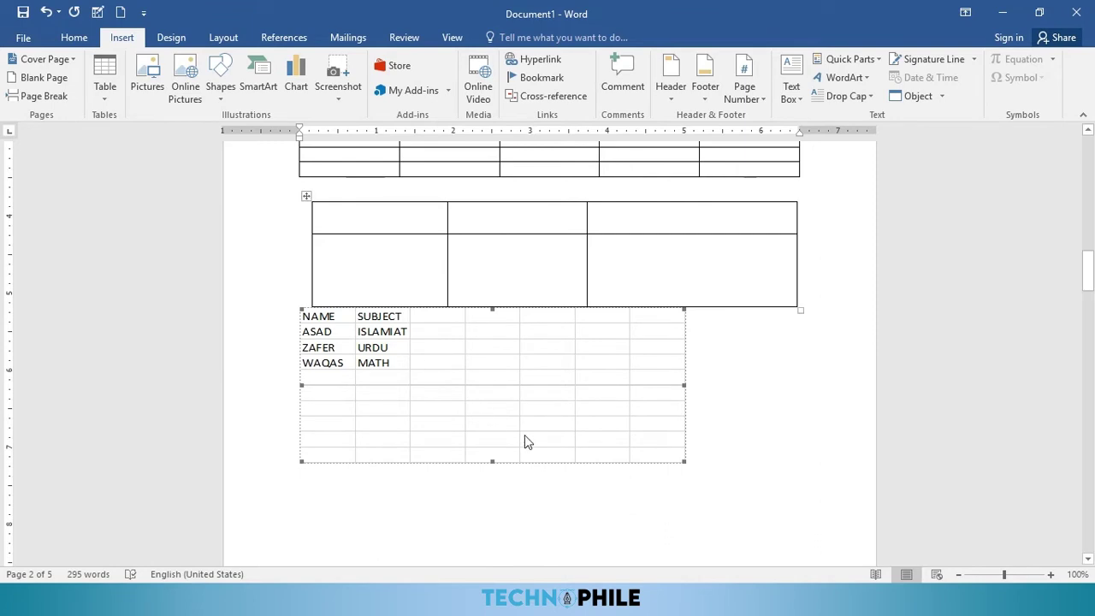
pyautogui.click(697, 498)
pyautogui.press('Return')
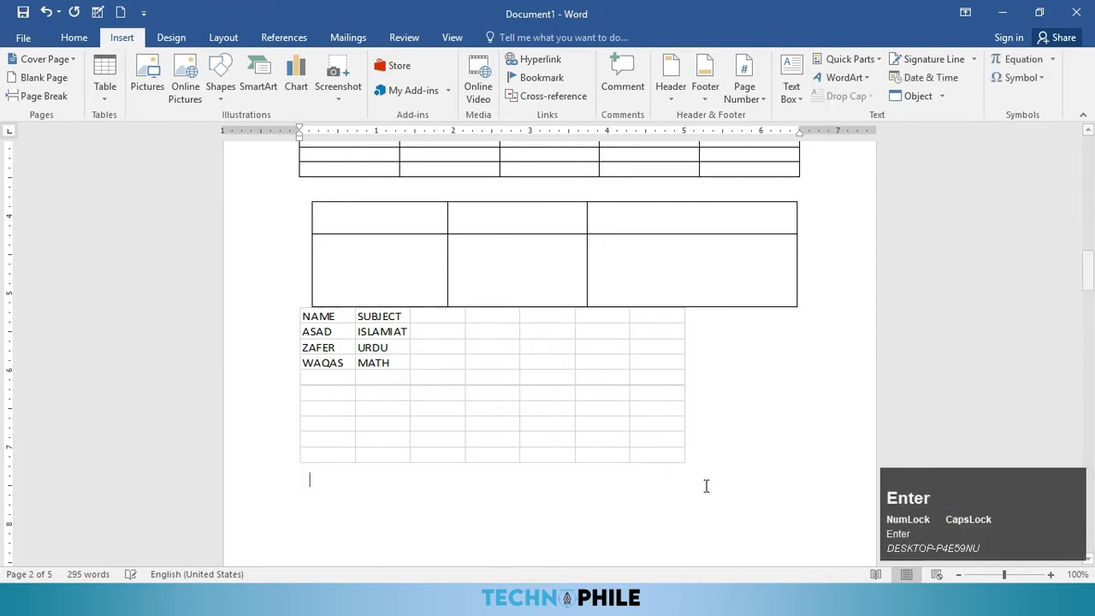
# Step: Insert the Calendar 1 quick table for December below the worksheet and select it
pyautogui.click(104, 93)
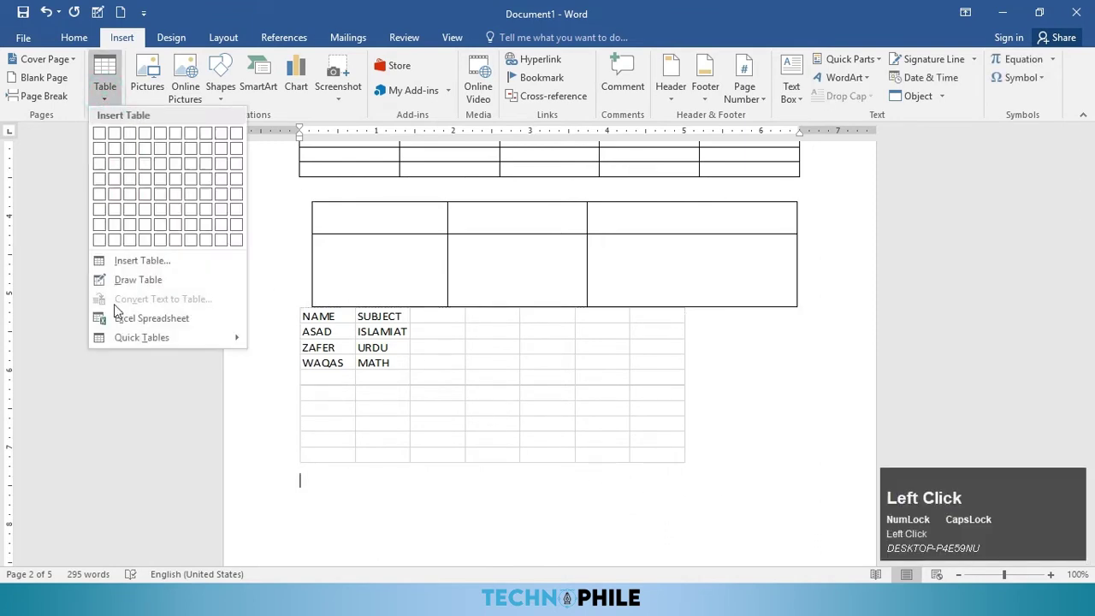
pyautogui.moveTo(140, 344)
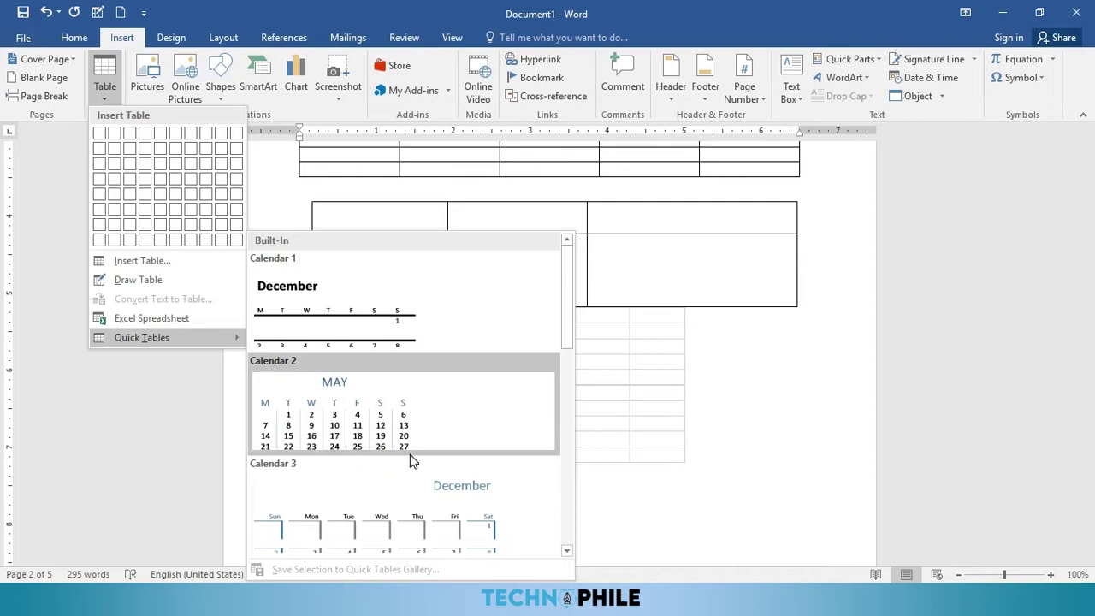
pyautogui.scroll(-3, 417, 440)
pyautogui.scroll(-3, 417, 439)
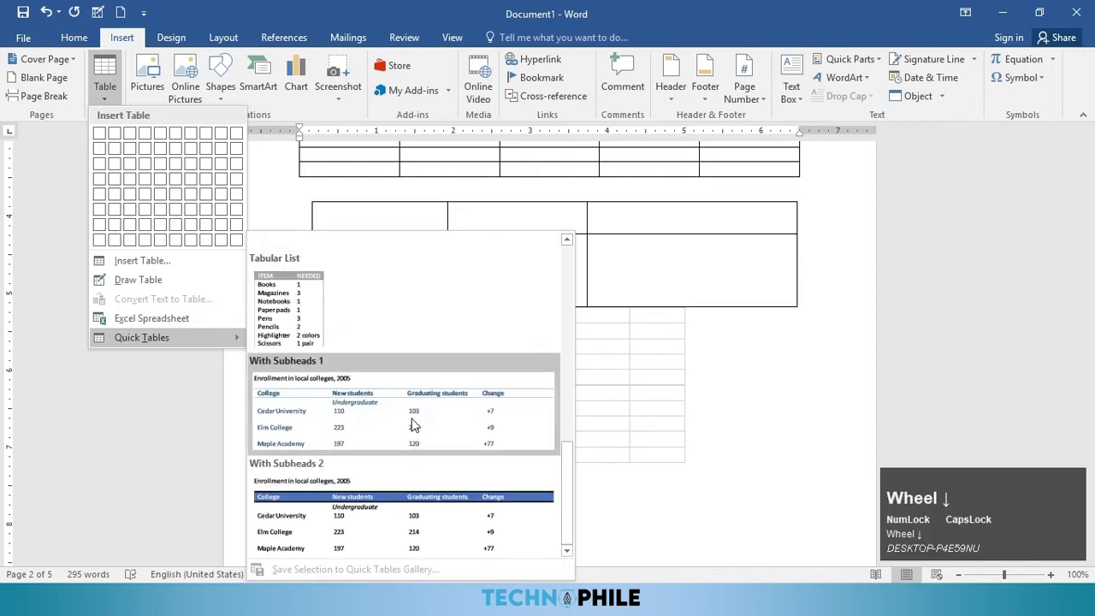
pyautogui.scroll(8, 402, 423)
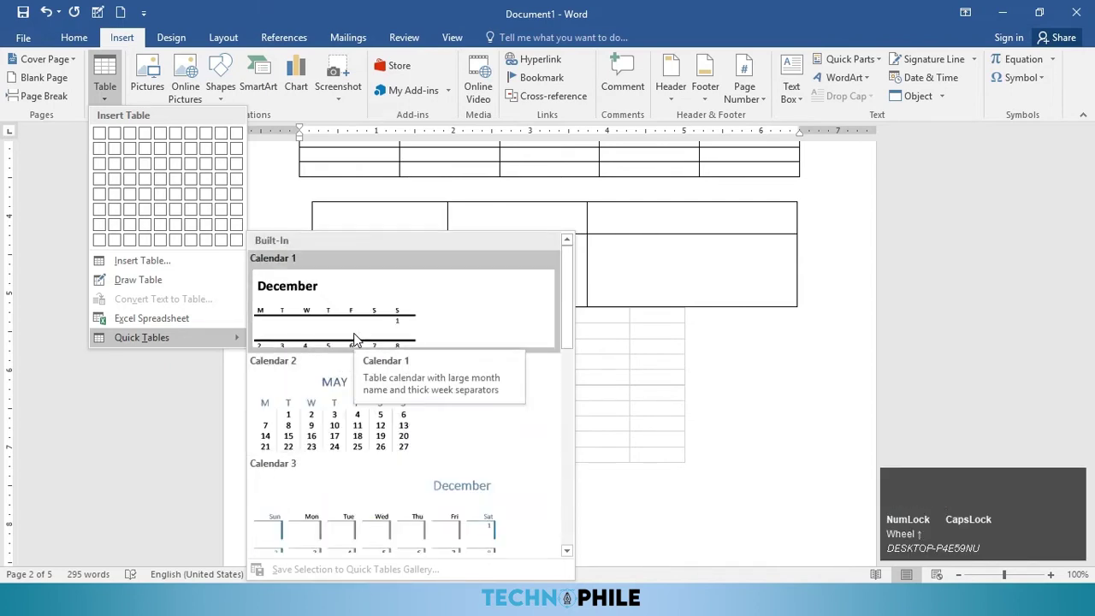
pyautogui.click(360, 339)
pyautogui.scroll(-1, 473, 437)
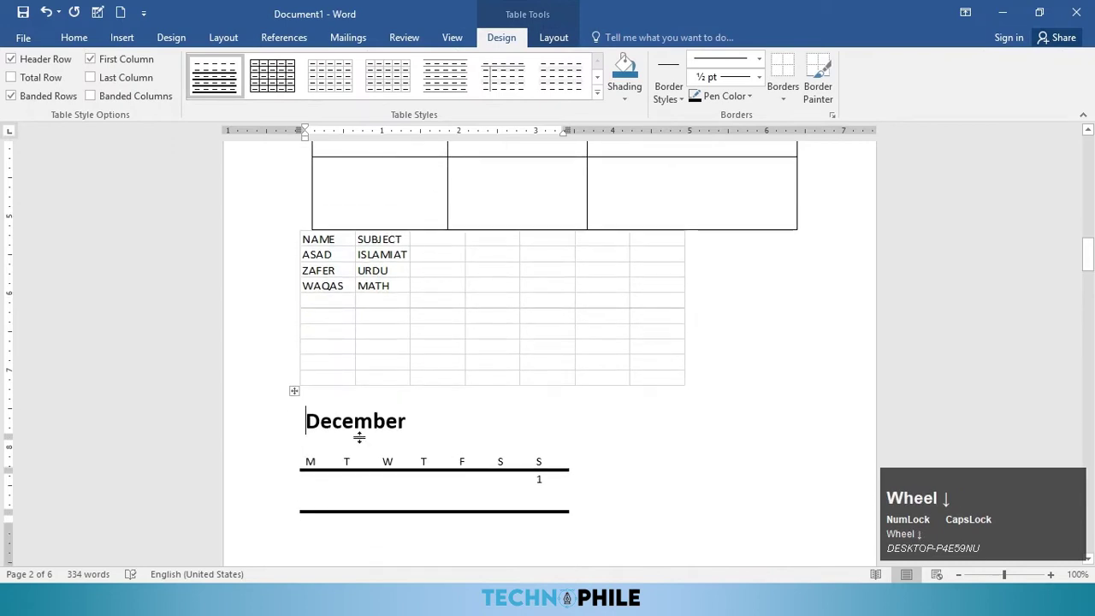
pyautogui.scroll(-3, 398, 443)
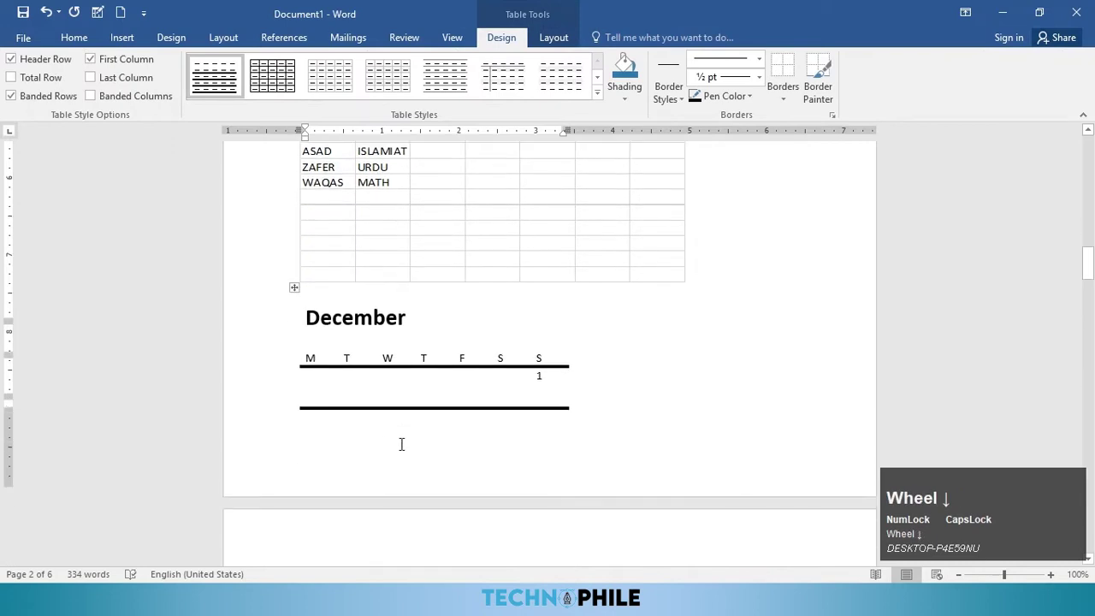
pyautogui.click(291, 278)
# Step: Apply a grey shaded style, then a blue Grid Table style, to the December table
pyautogui.click(560, 79)
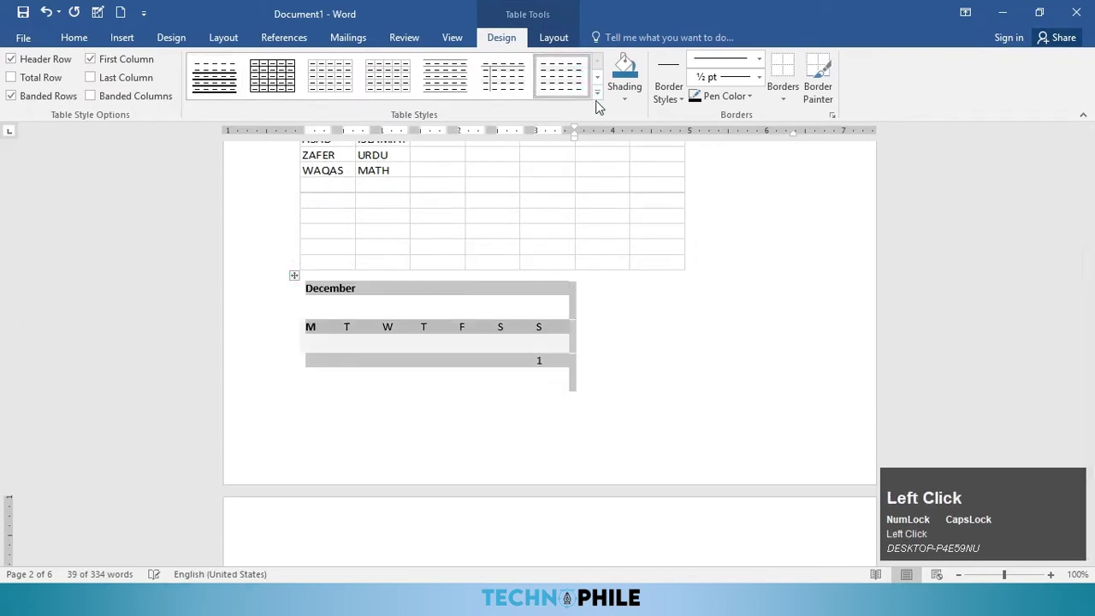
pyautogui.click(599, 94)
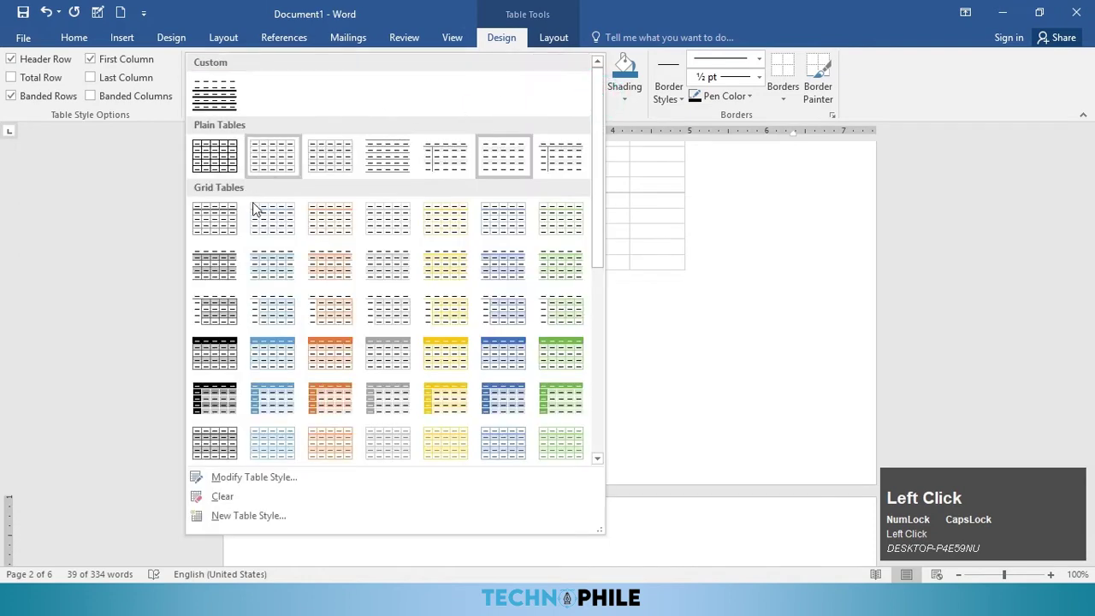
pyautogui.click(291, 355)
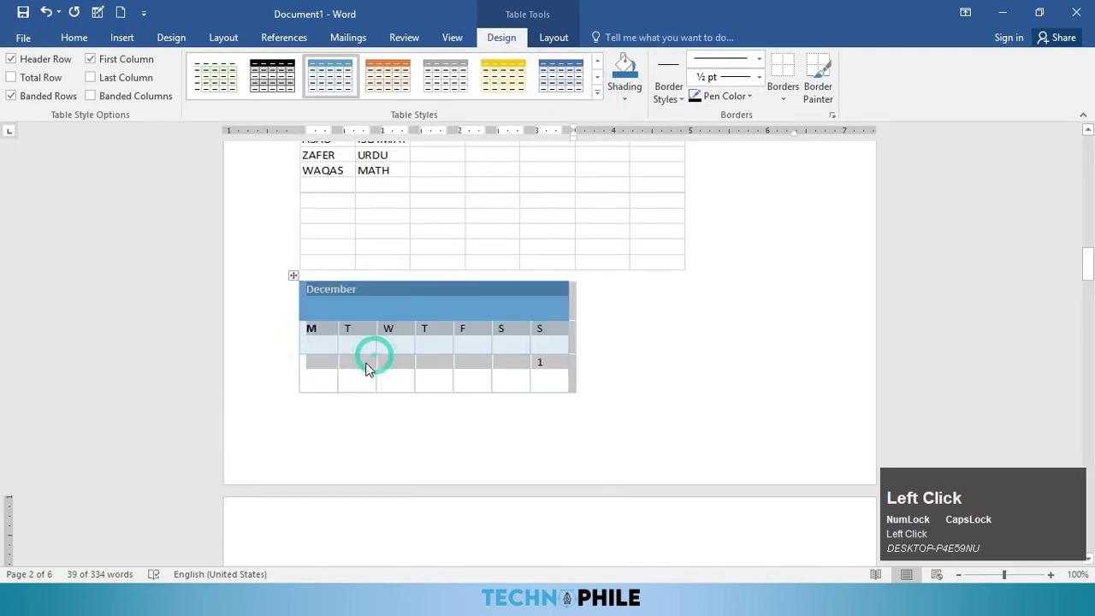
pyautogui.click(627, 399)
# Step: Browse the Home and Insert tabs and reselect the embedded worksheet
pyautogui.click(68, 41)
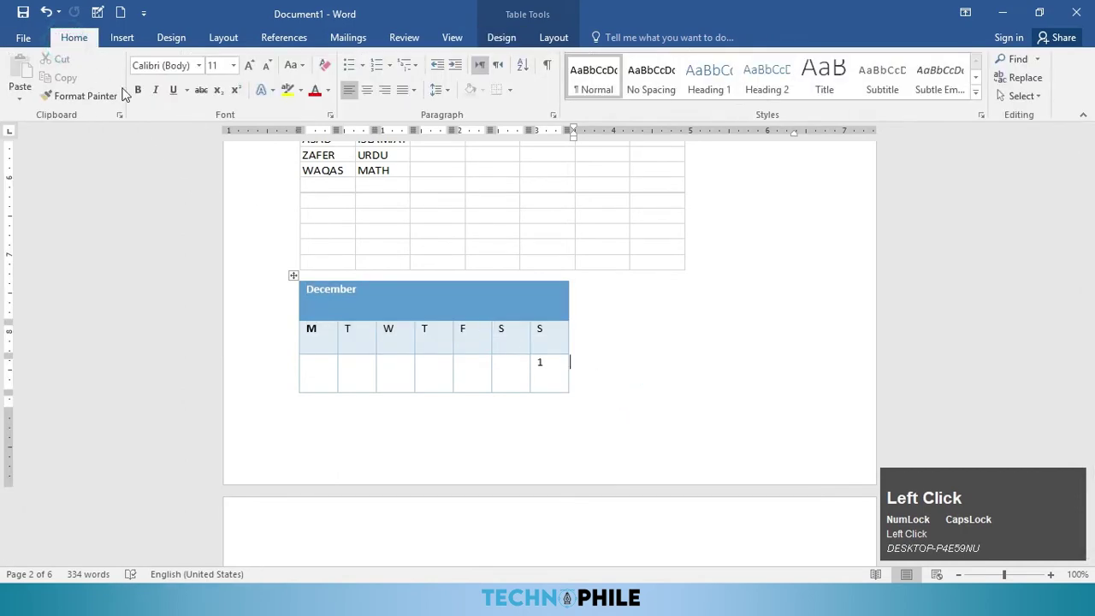
pyautogui.click(122, 38)
pyautogui.click(581, 375)
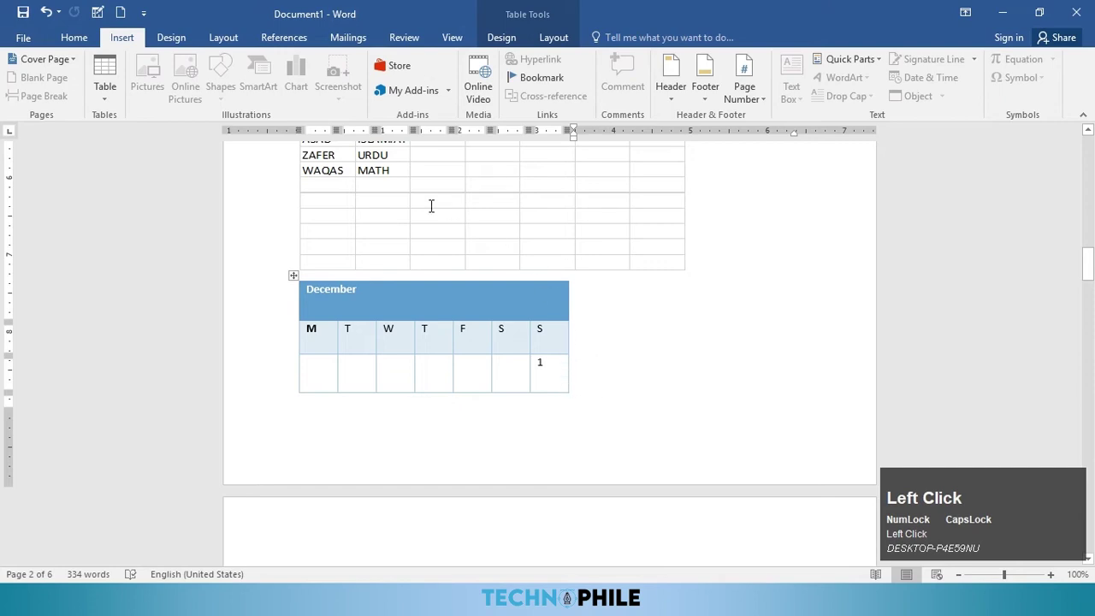
pyautogui.click(628, 253)
pyautogui.scroll(2, 741, 262)
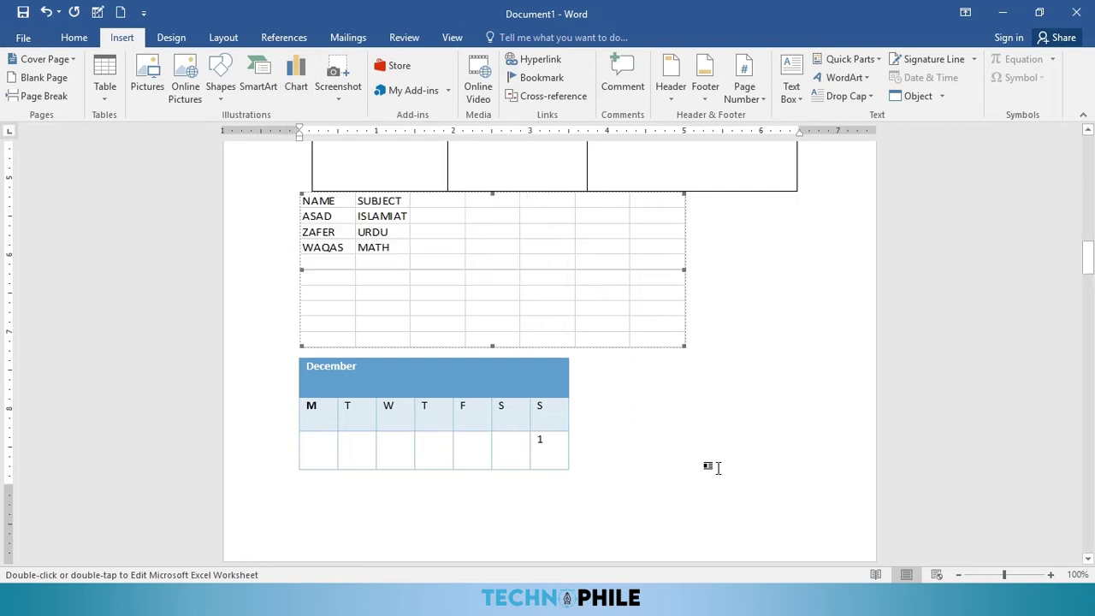
# Step: Create a new blank document with Ctrl+N
pyautogui.press('ctrl')
pyautogui.hotkey('ctrl', 'n')
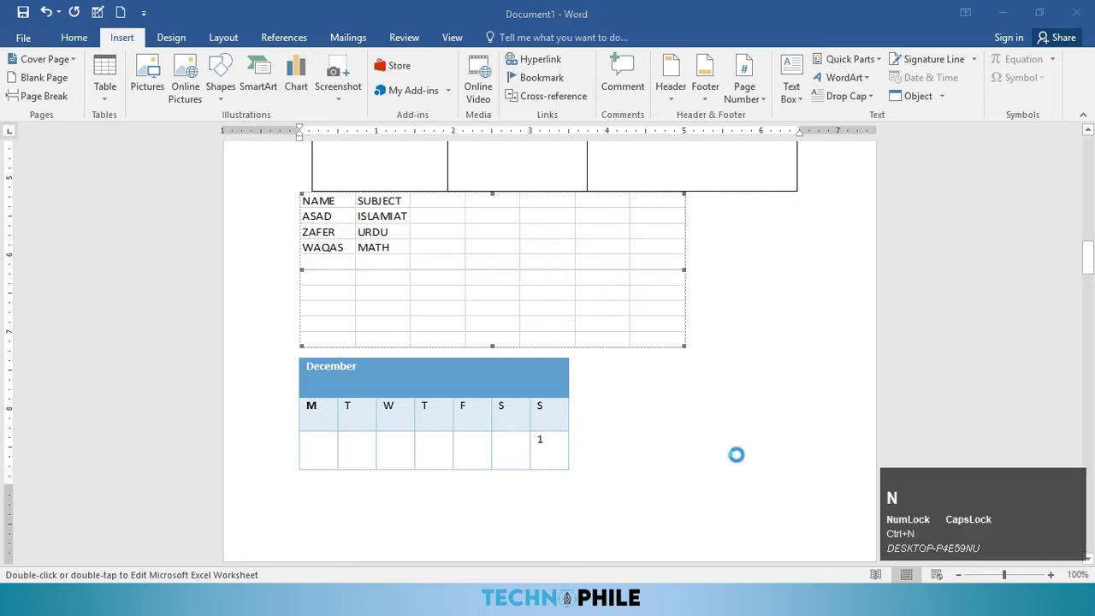
pyautogui.hotkey('ctrl', 'F4')
# Step: Insert the coloured pencils photo from the Downloads folder
pyautogui.click(126, 38)
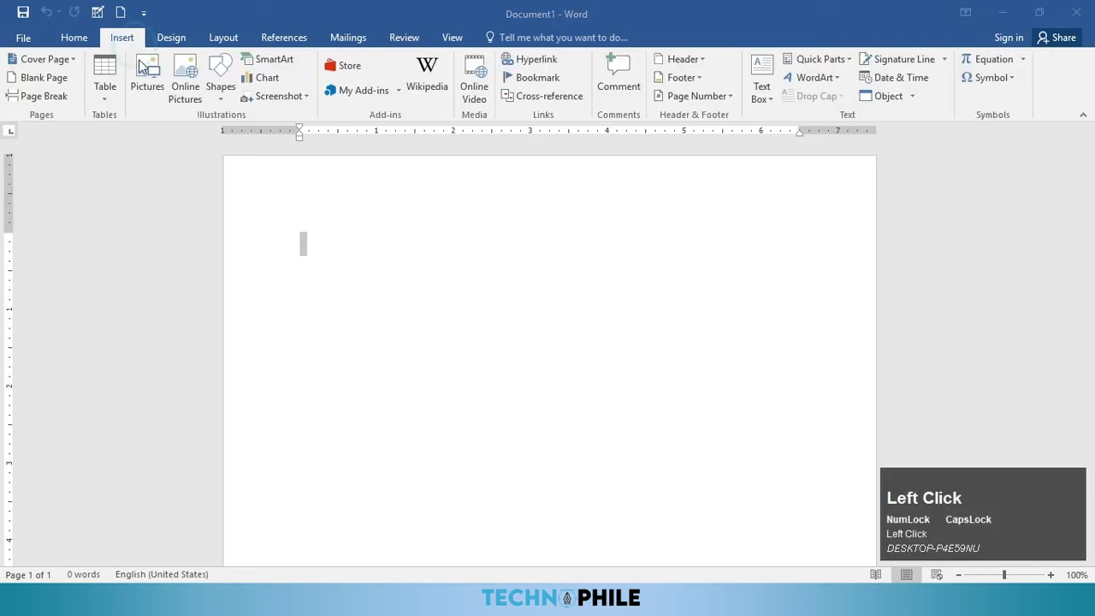
pyautogui.click(151, 86)
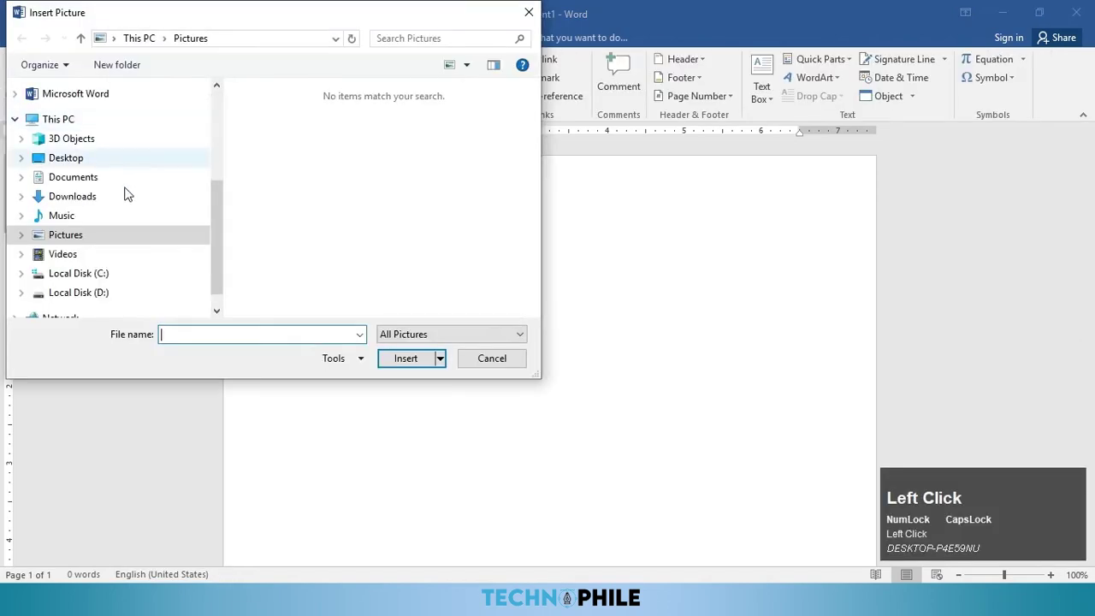
pyautogui.click(73, 201)
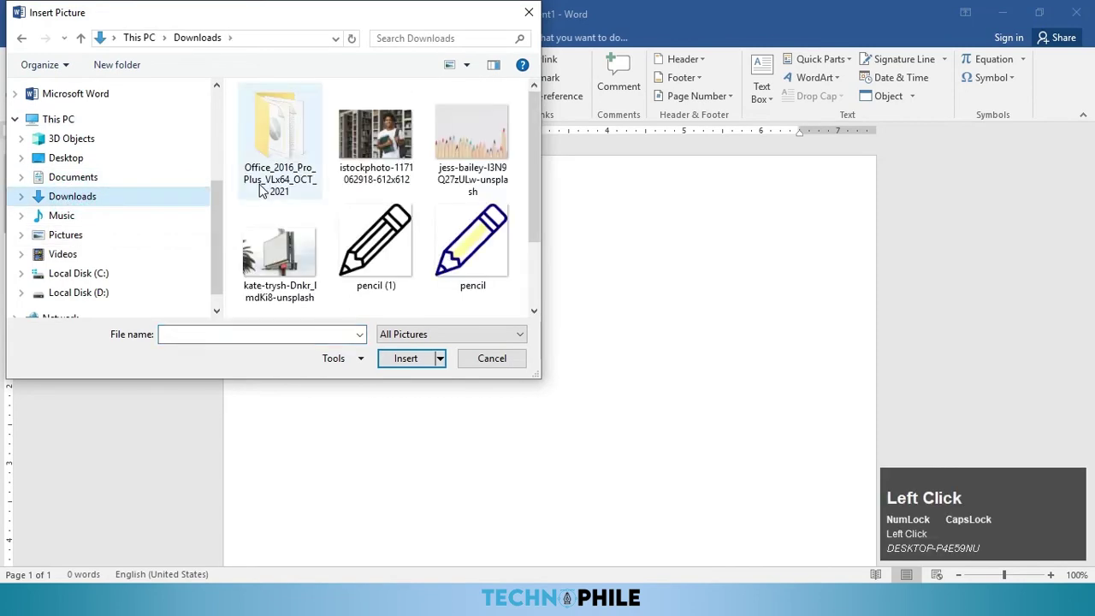
pyautogui.scroll(-2, 409, 234)
pyautogui.scroll(2, 409, 234)
pyautogui.click(473, 198)
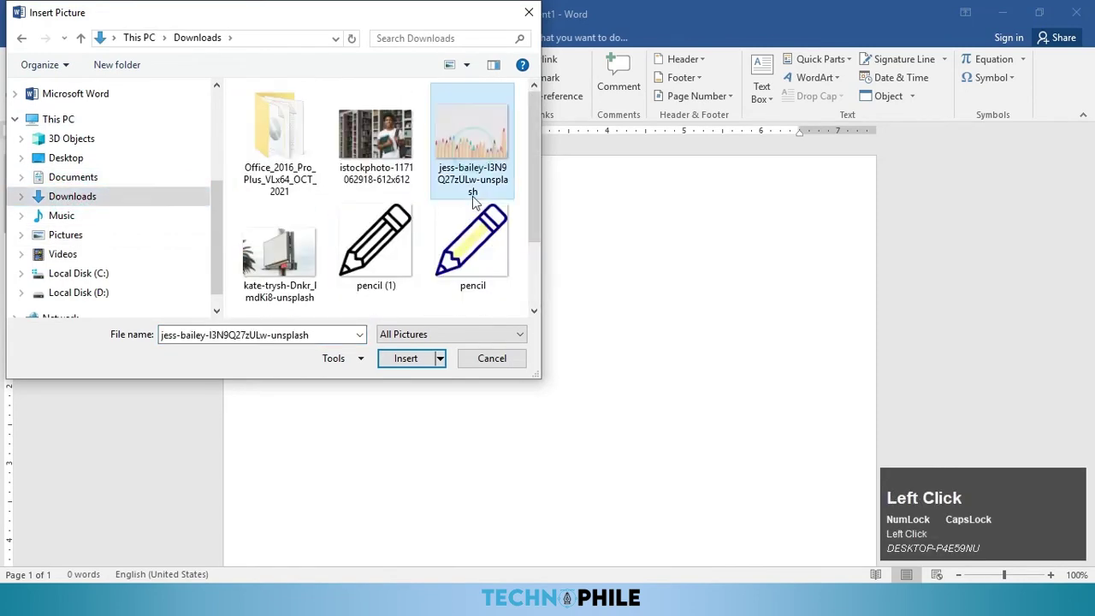
pyautogui.click(417, 358)
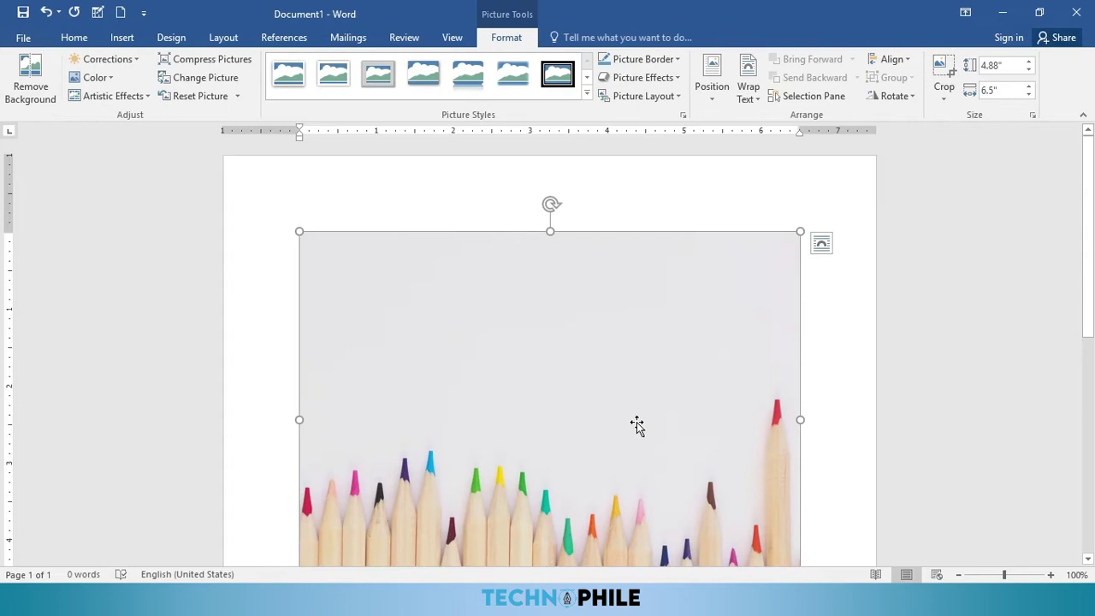
pyautogui.scroll(-1, 599, 391)
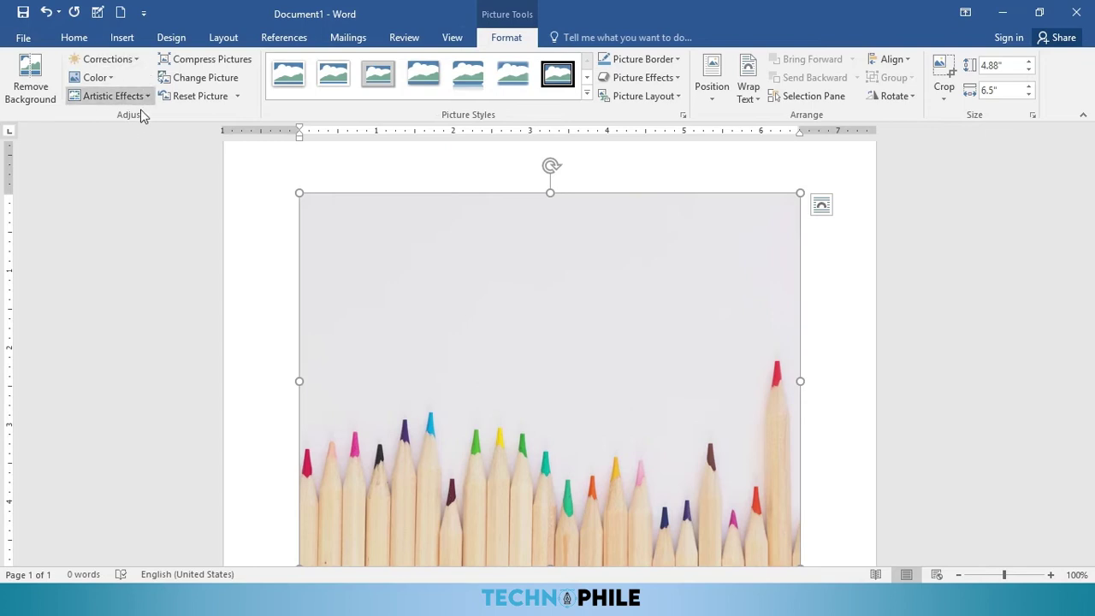
# Step: Start background removal and stretch the kept area to the photo's left, right and bottom edges
pyautogui.click(30, 92)
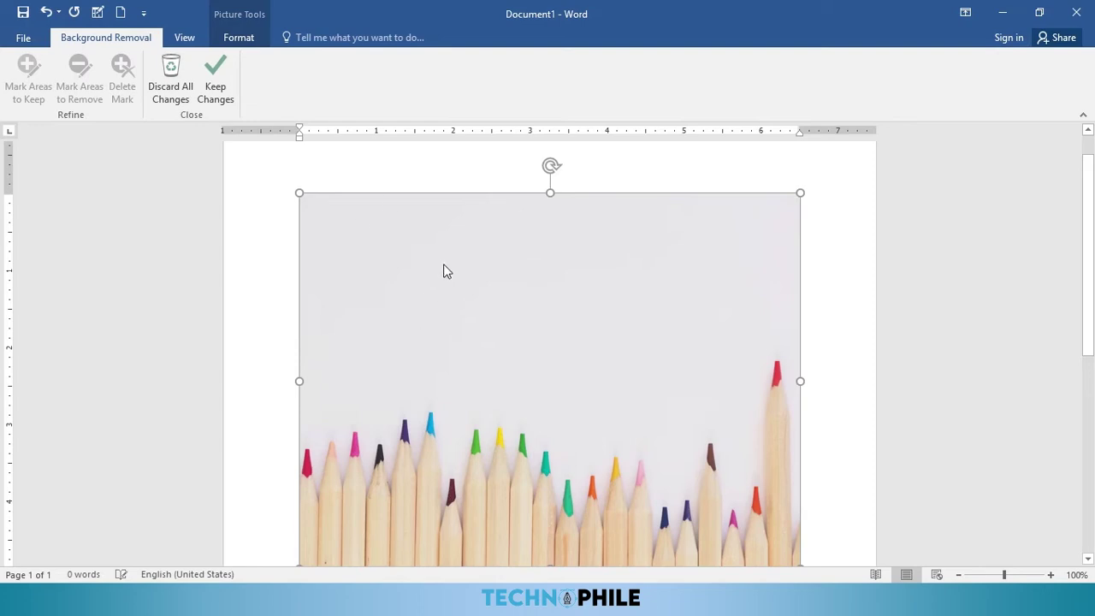
pyautogui.scroll(-2, 386, 350)
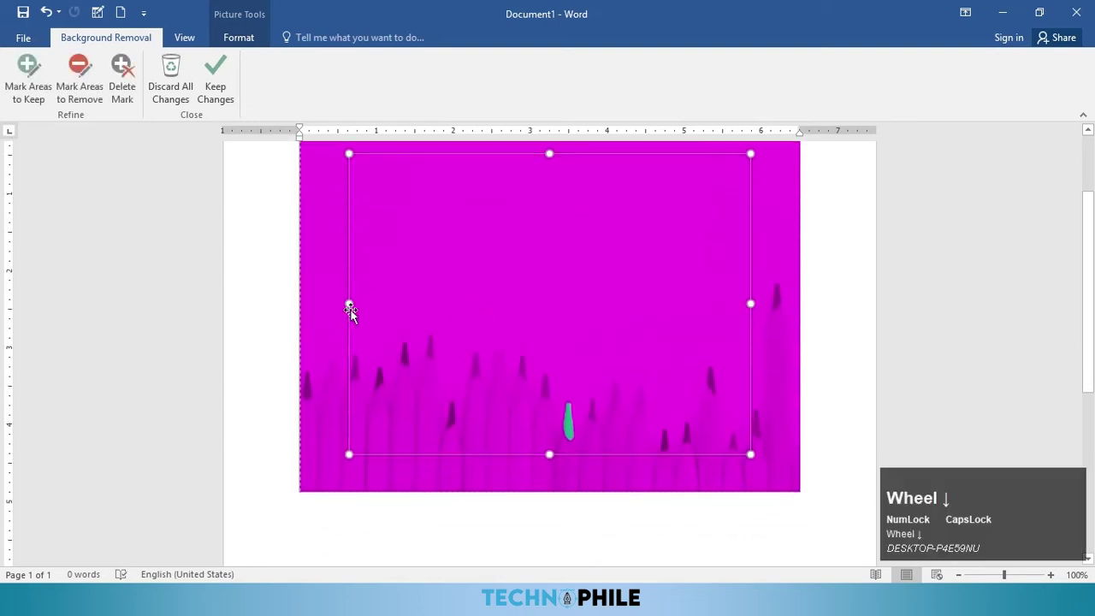
pyautogui.moveTo(351, 304); pyautogui.dragTo(299, 304)
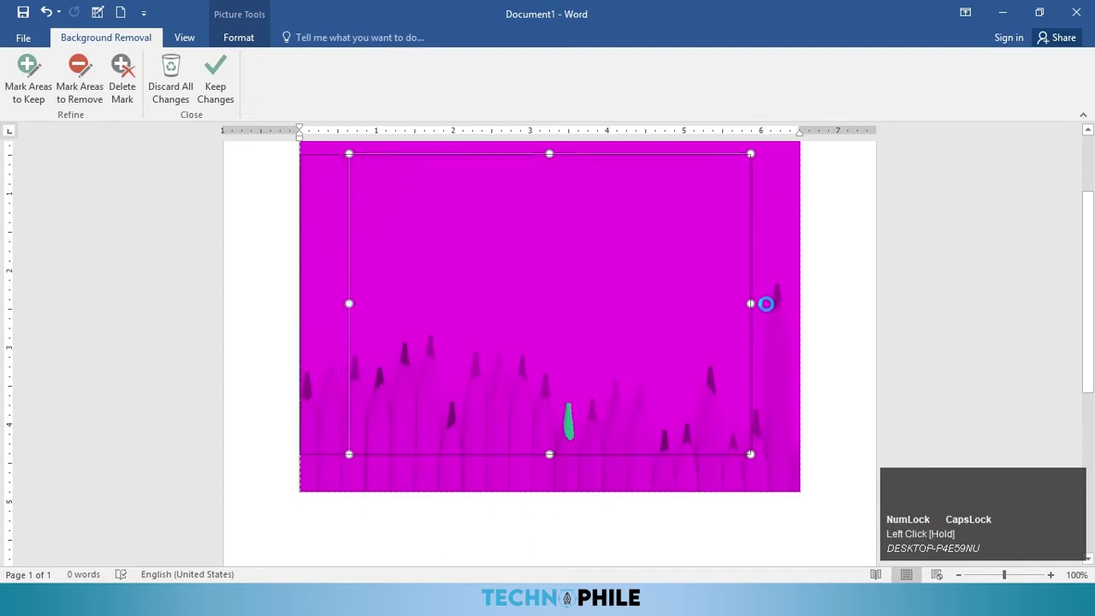
pyautogui.moveTo(745, 300); pyautogui.dragTo(799, 305)
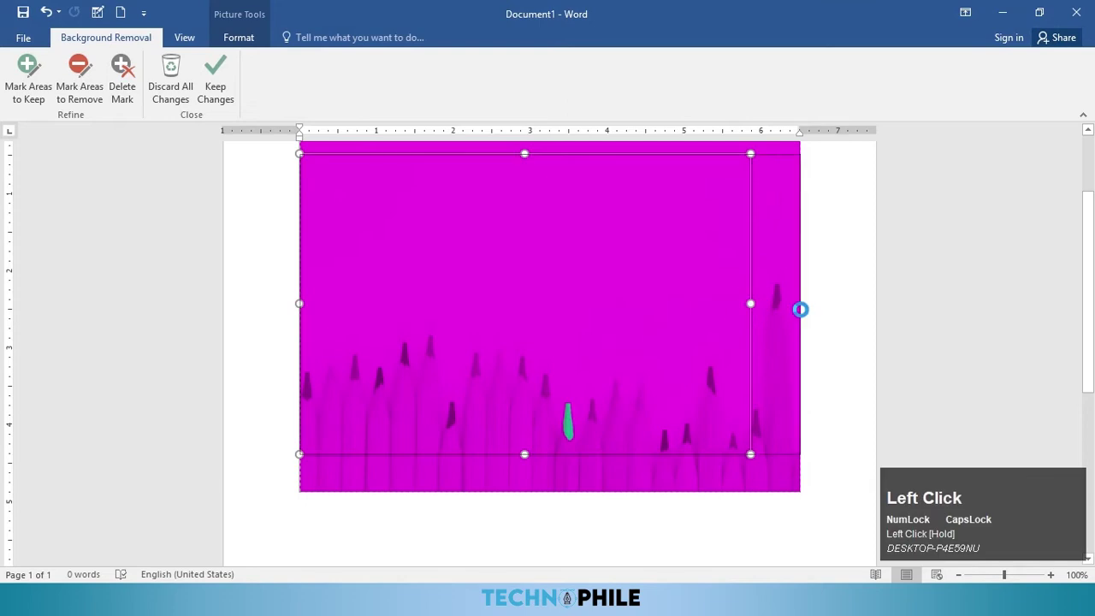
pyautogui.moveTo(551, 455); pyautogui.dragTo(553, 493)
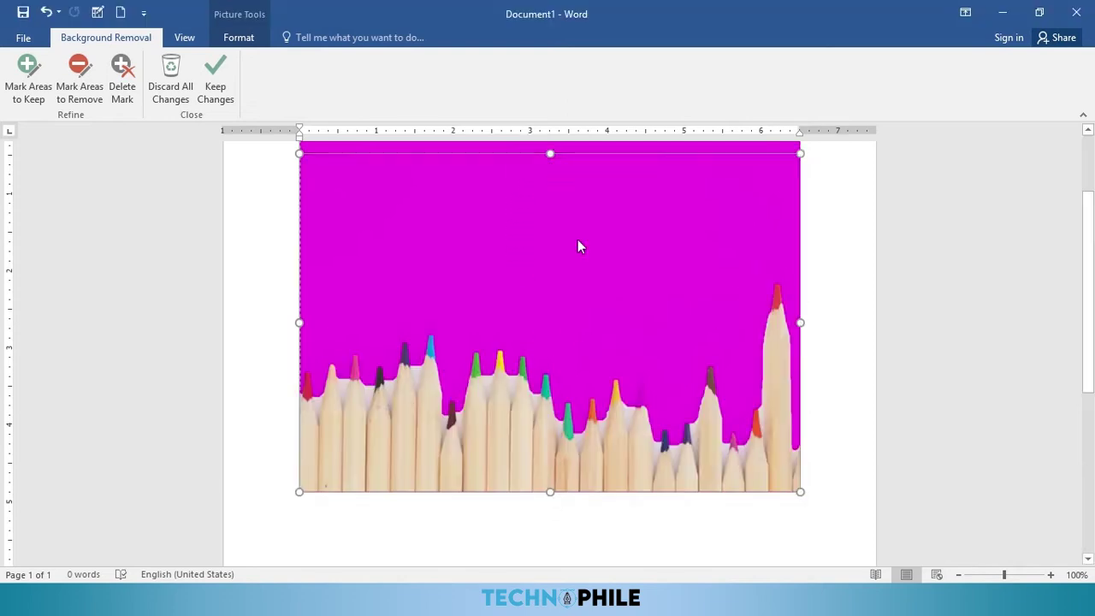
# Step: Lower the marquee's top edge so the sky above the pencils counts as background
pyautogui.click(570, 181)
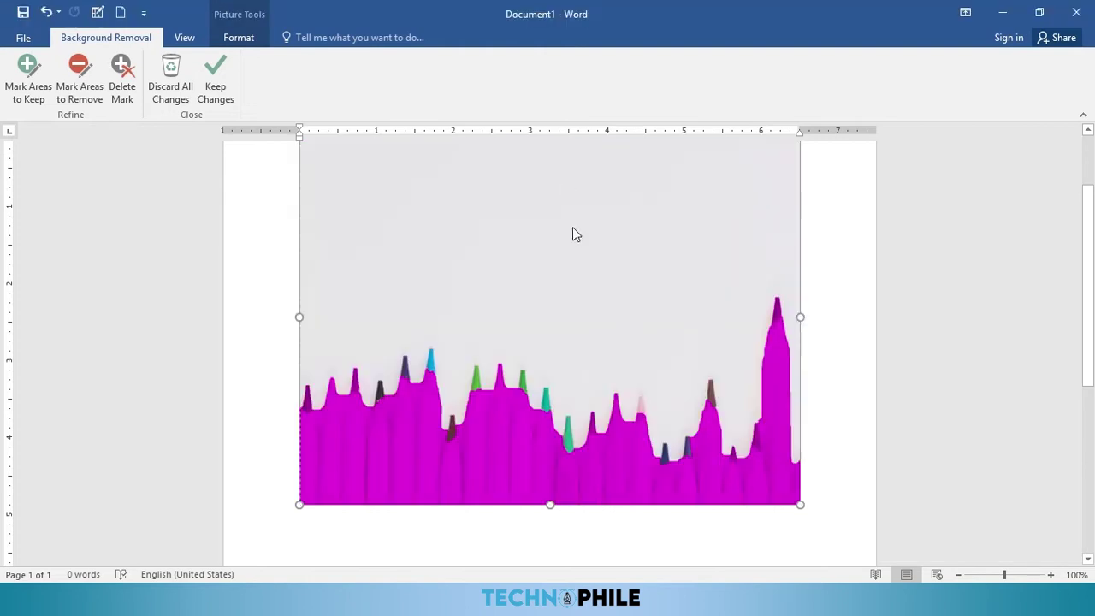
pyautogui.scroll(2, 566, 212)
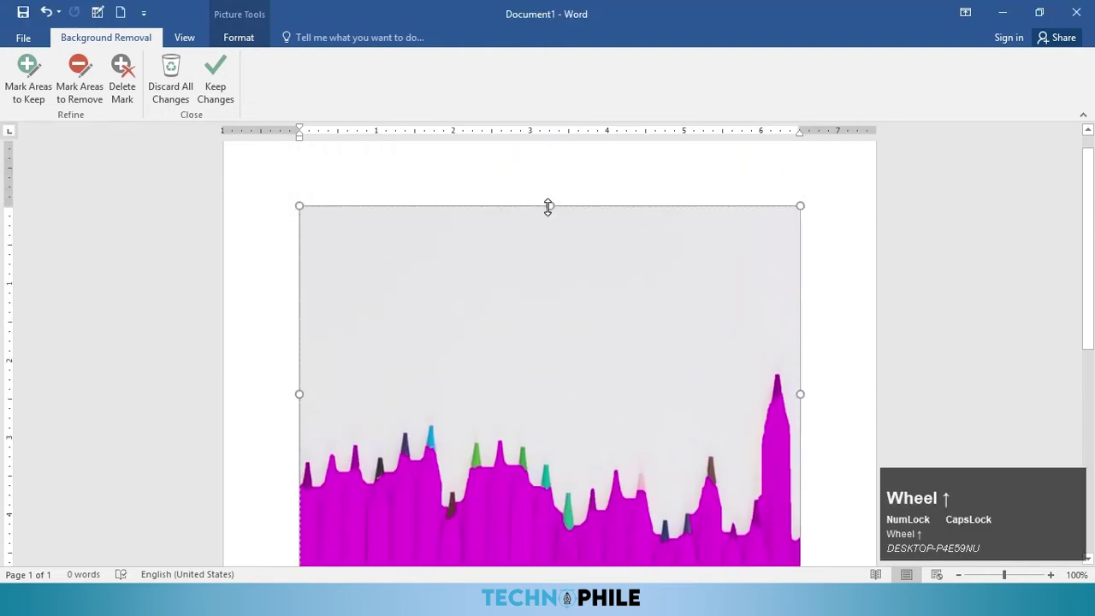
pyautogui.moveTo(549, 207); pyautogui.dragTo(550, 228)
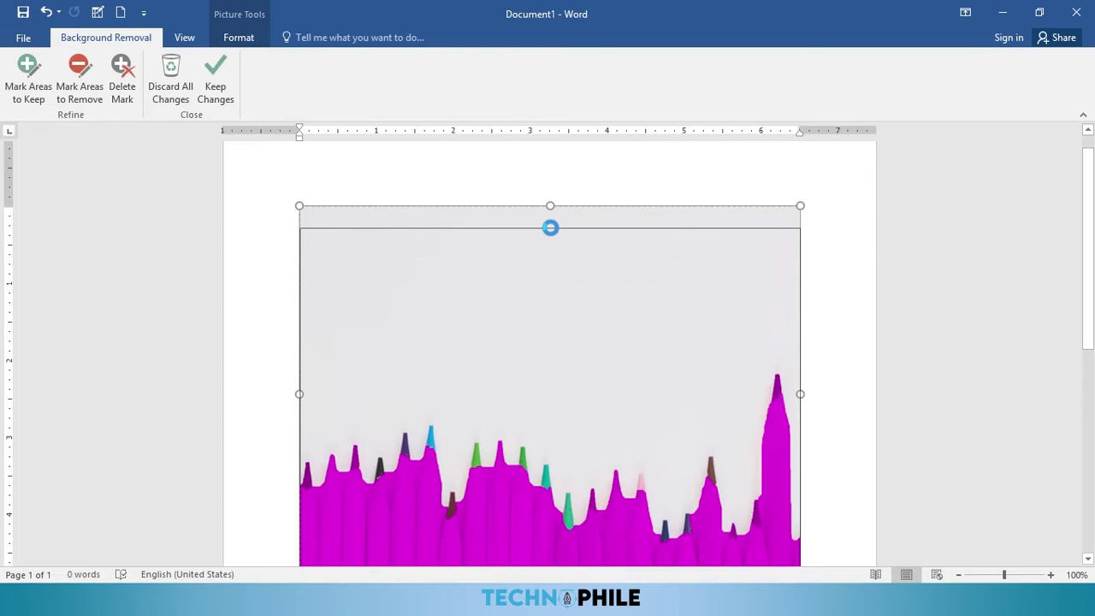
pyautogui.scroll(-1, 653, 311)
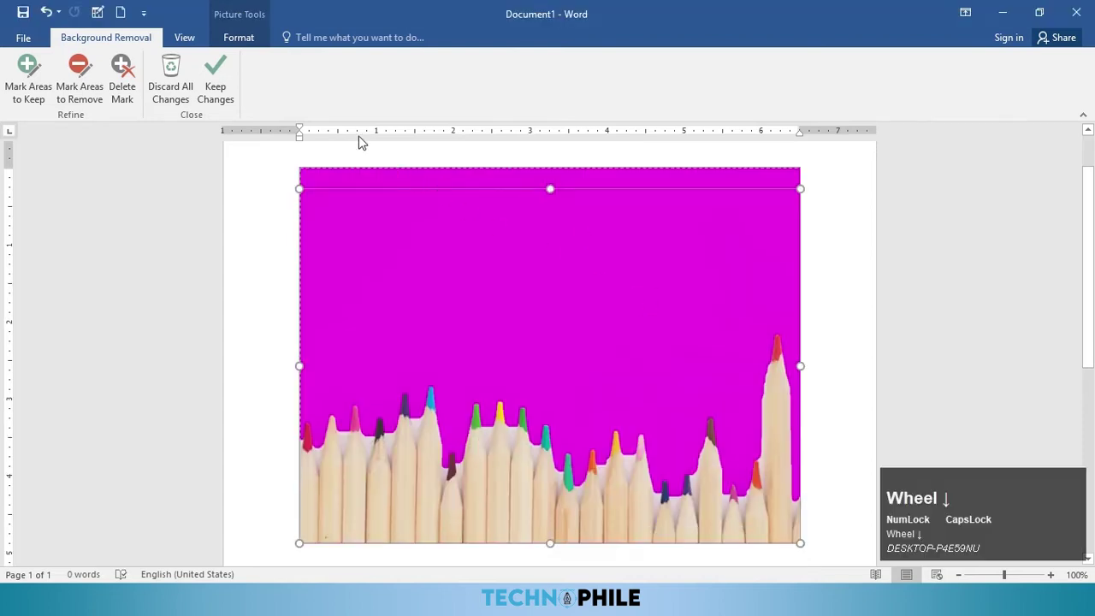
# Step: Mark areas to remove, delete the stray mark on the pencils, and keep the changes
pyautogui.click(90, 101)
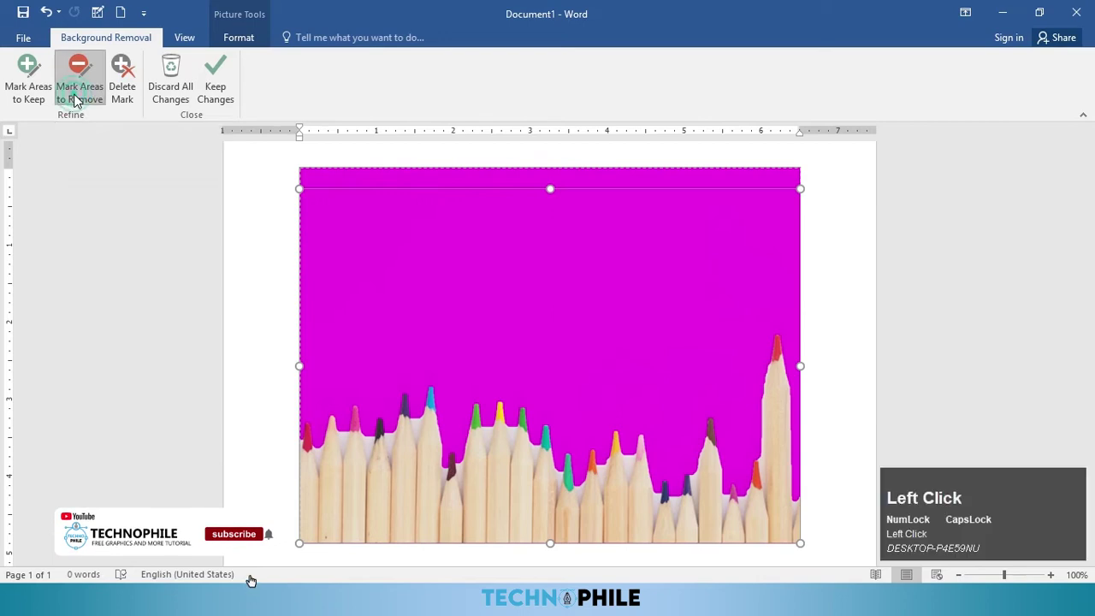
pyautogui.click(319, 451)
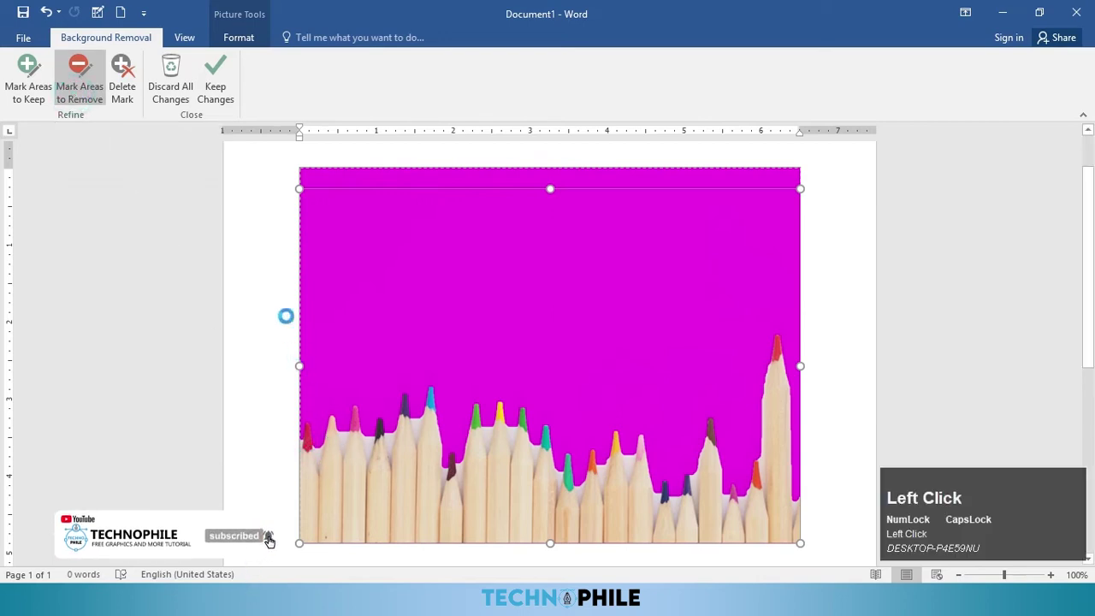
pyautogui.click(344, 437)
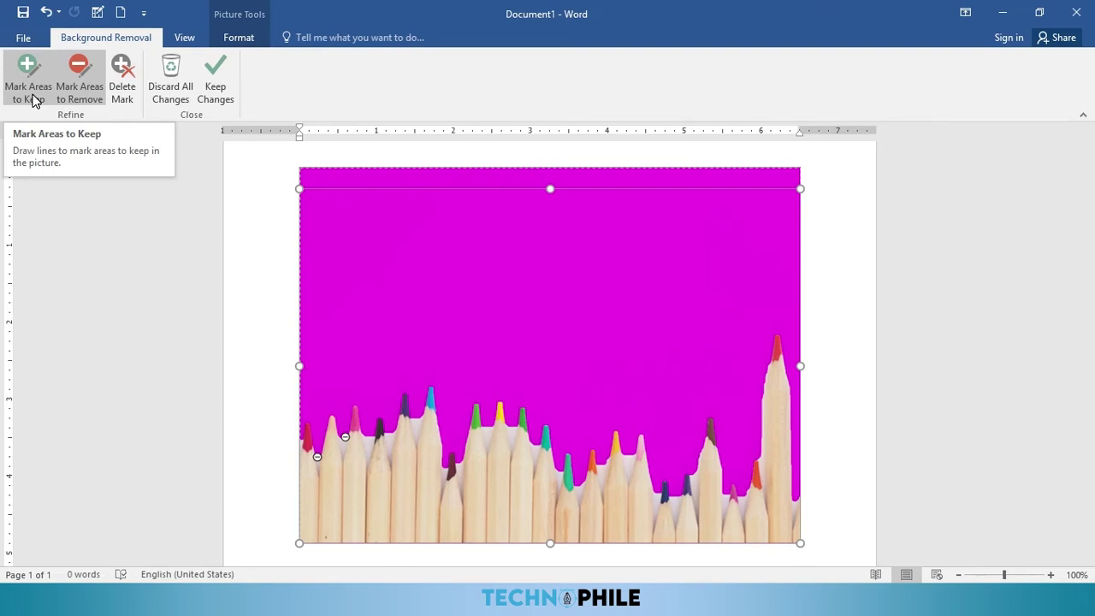
pyautogui.click(124, 96)
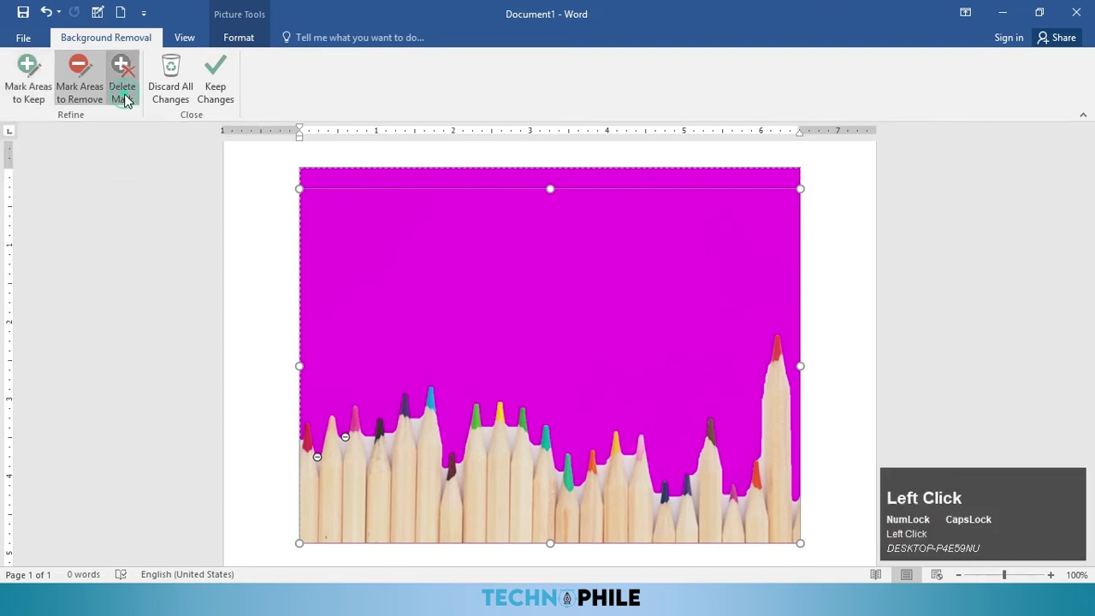
pyautogui.click(344, 437)
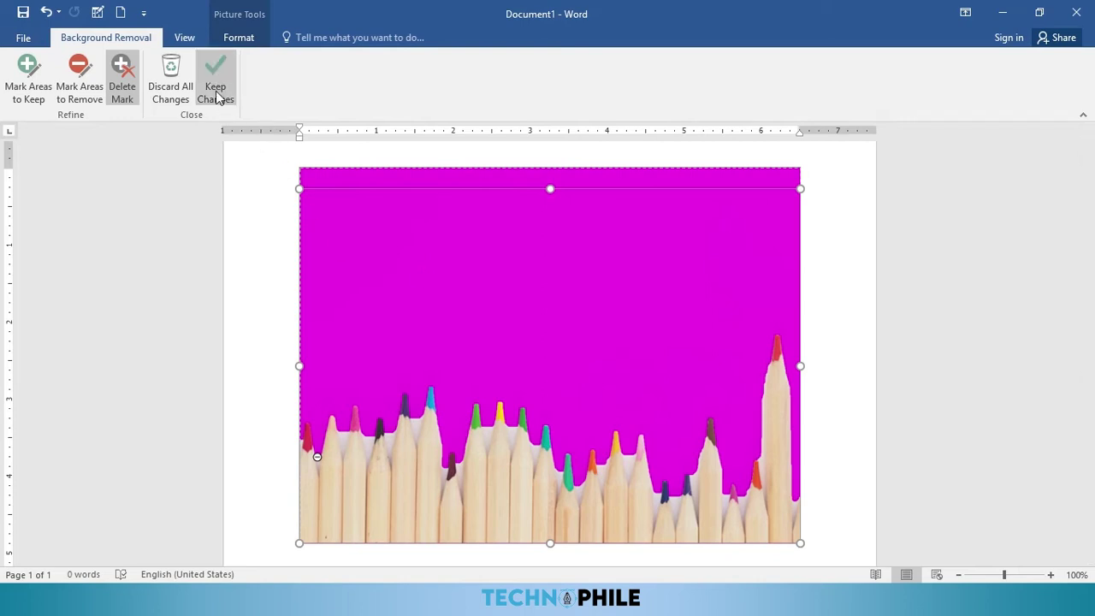
pyautogui.click(215, 91)
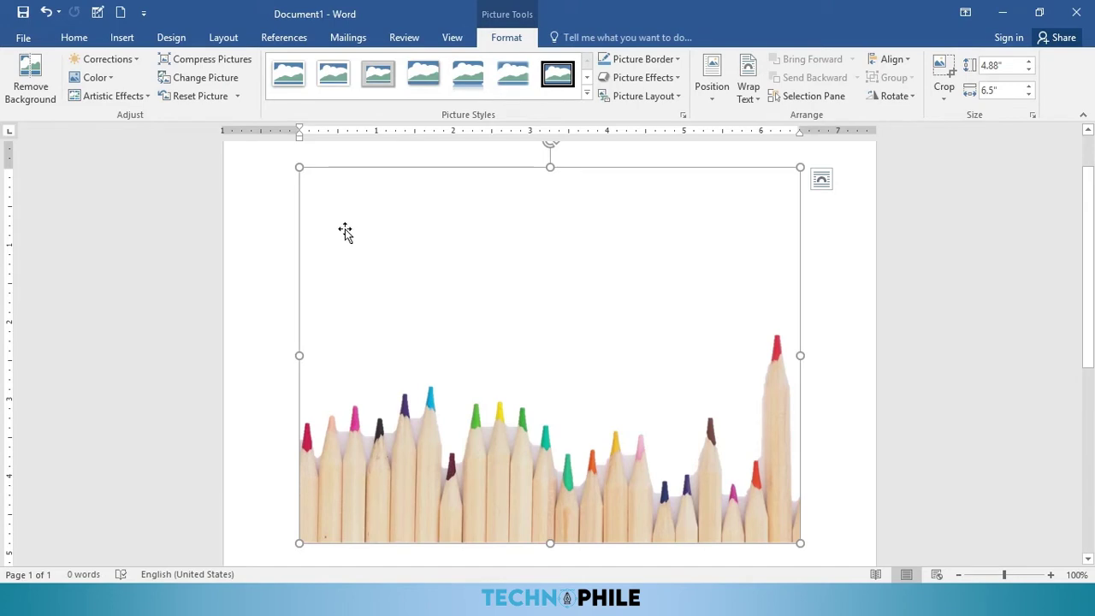
# Step: Apply Brightness -20% Contrast -20%, Orange Accent color 2 Dark recolour and a dark artistic effect
pyautogui.click(133, 62)
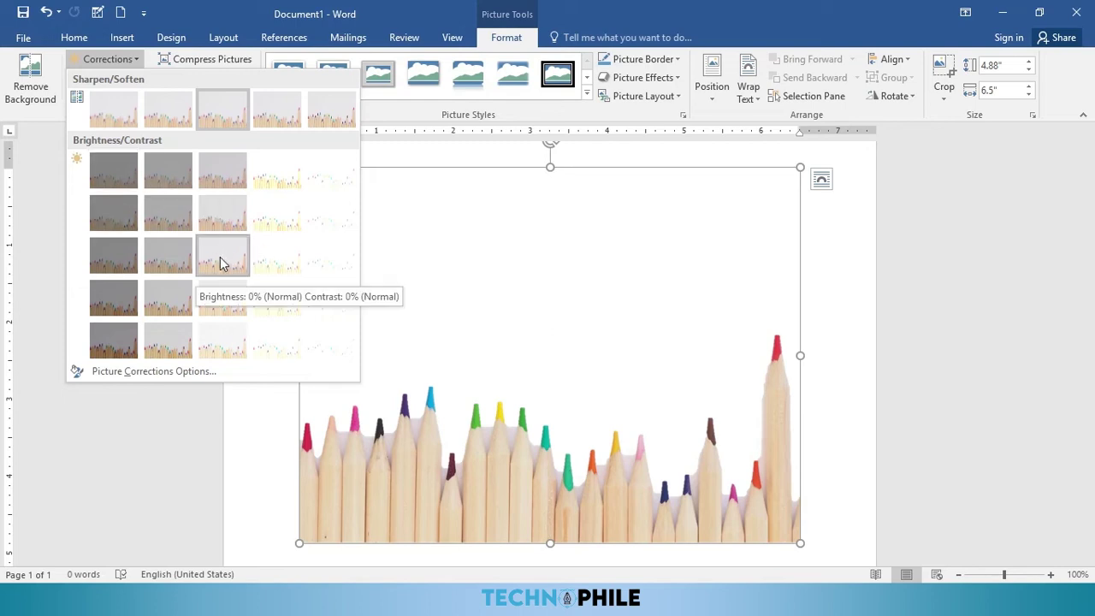
pyautogui.click(165, 211)
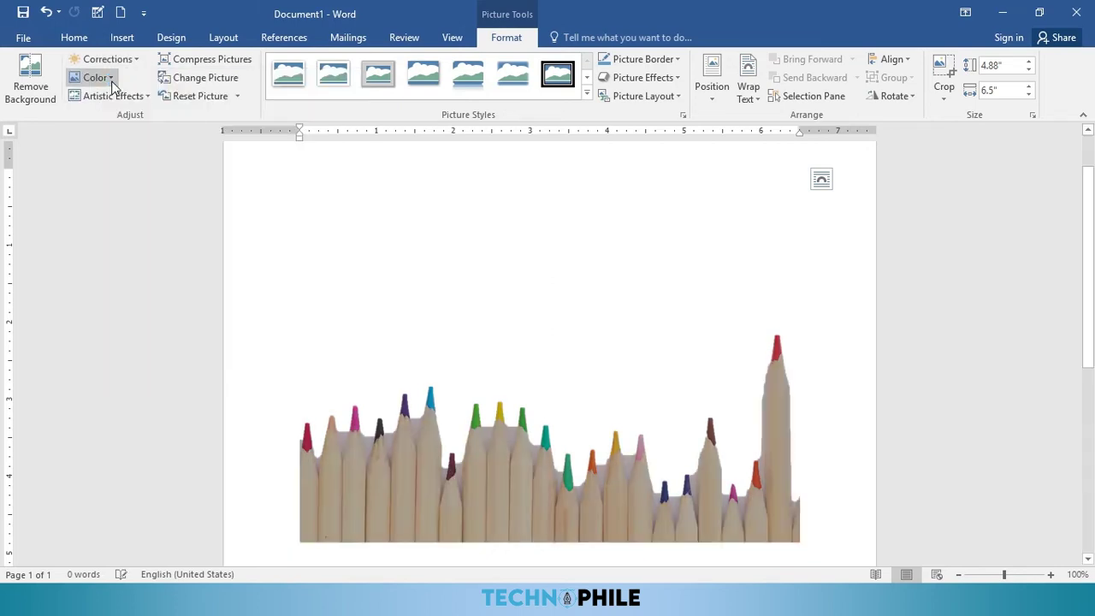
pyautogui.click(112, 78)
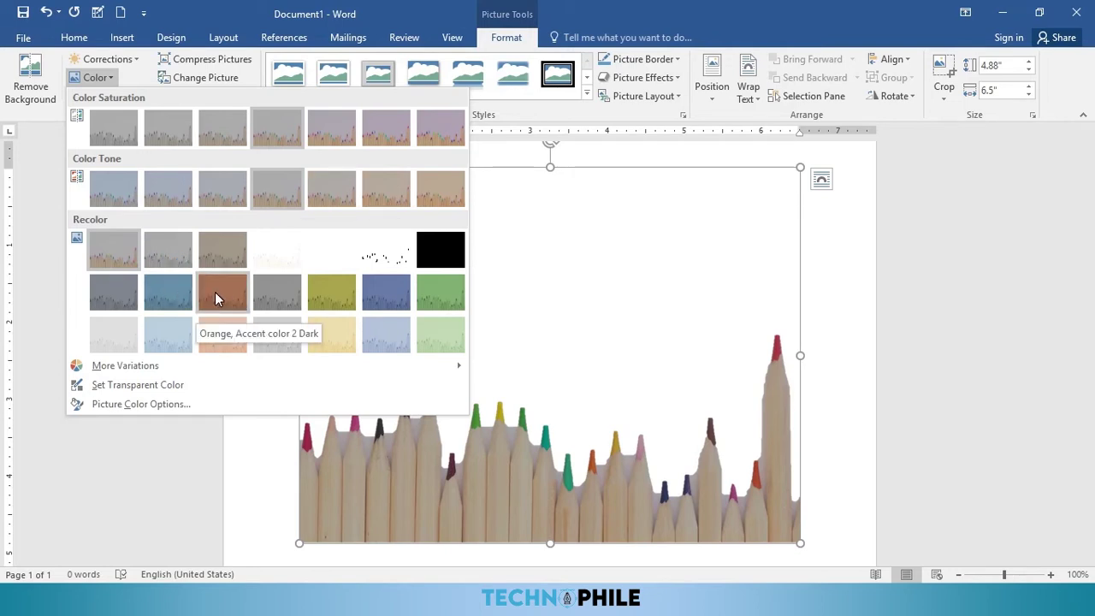
pyautogui.click(215, 292)
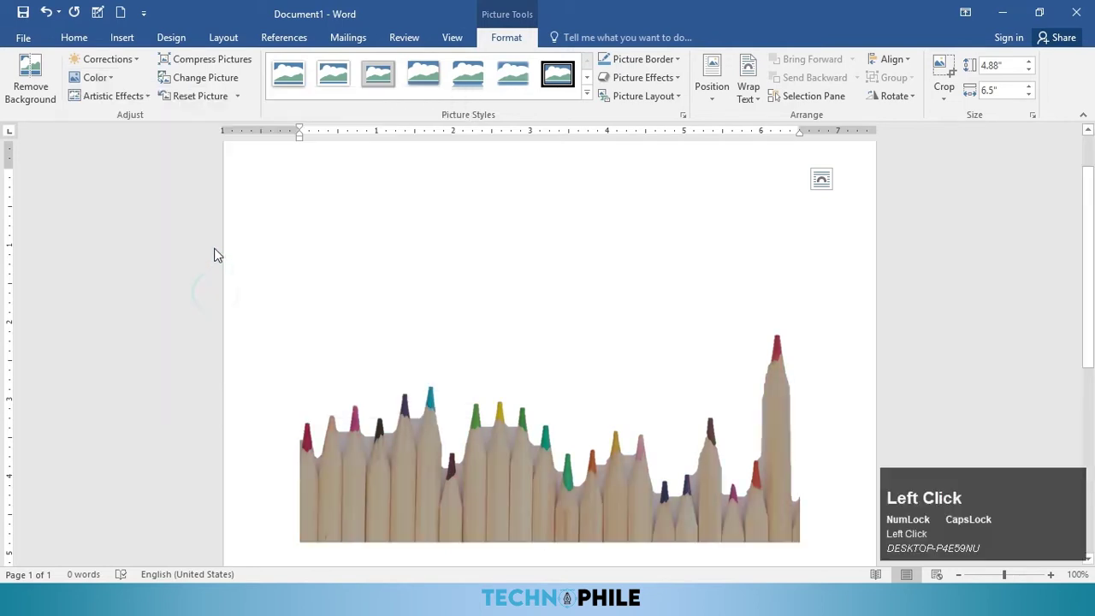
pyautogui.click(150, 100)
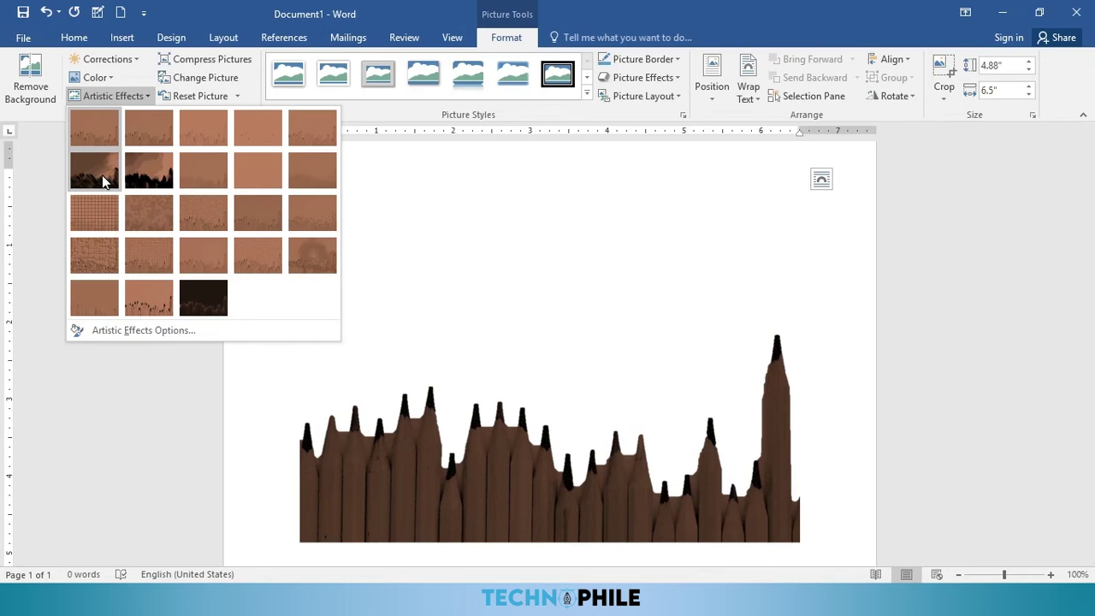
pyautogui.click(102, 174)
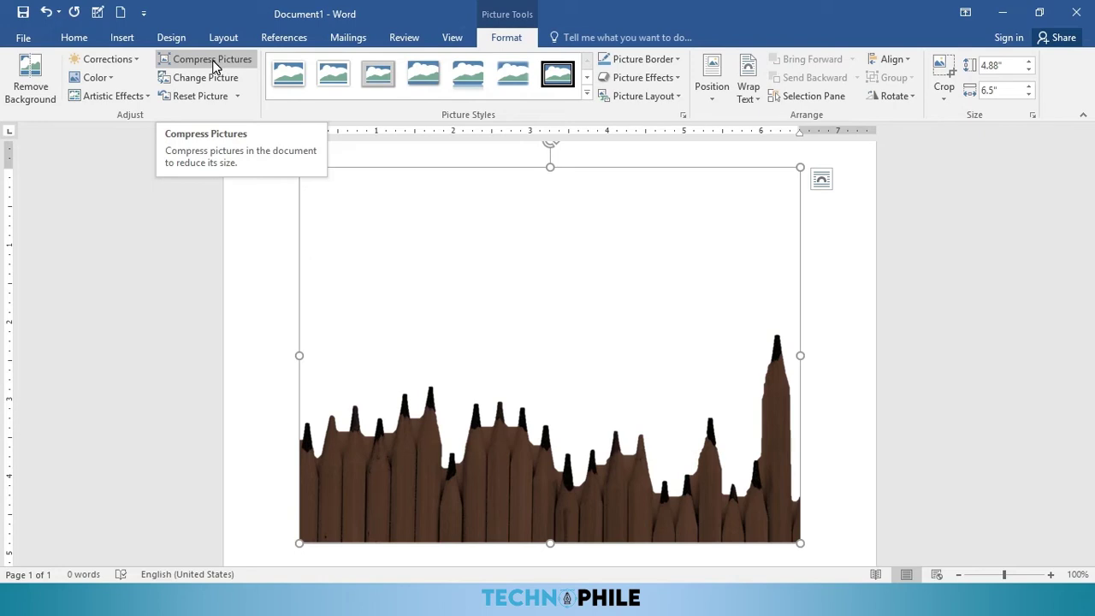
# Step: Swap the photo for the pencil (1) image from Downloads using Change Picture
pyautogui.click(217, 79)
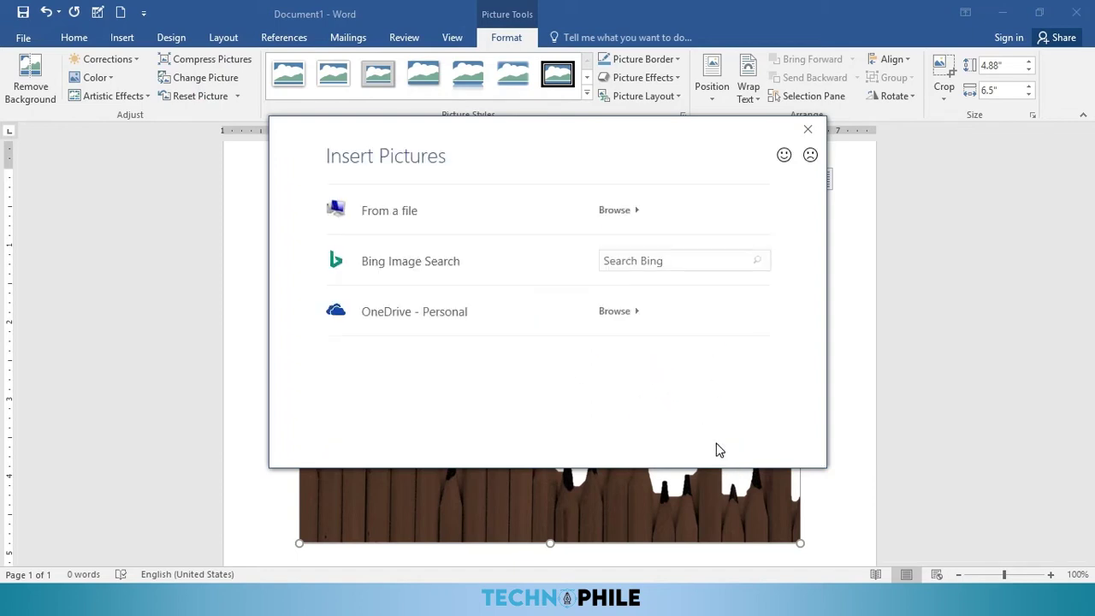
pyautogui.click(422, 216)
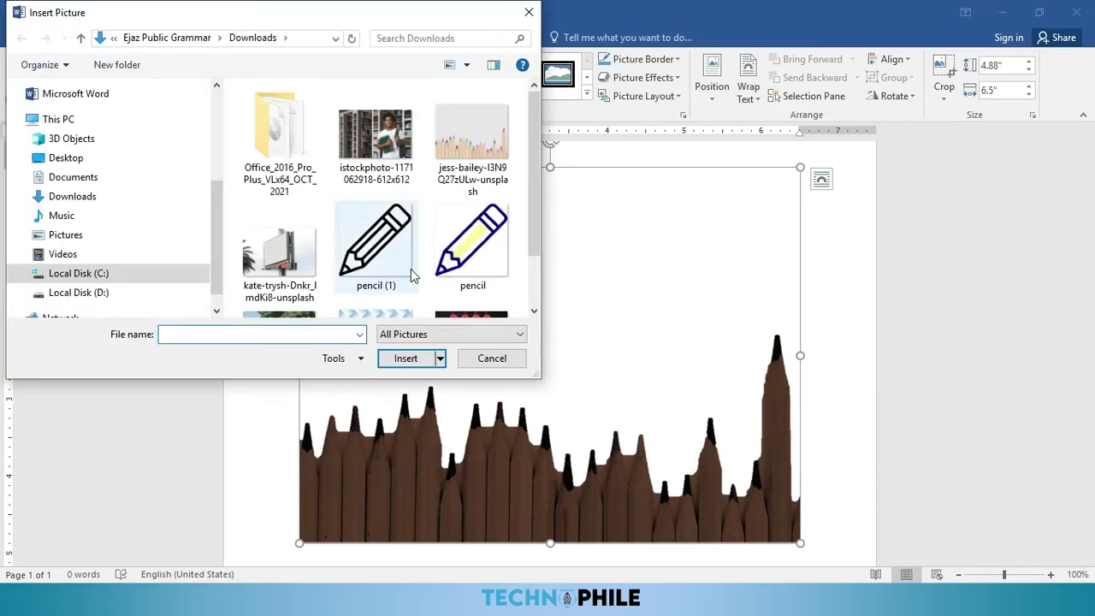
pyautogui.scroll(-1, 410, 268)
pyautogui.click(402, 164)
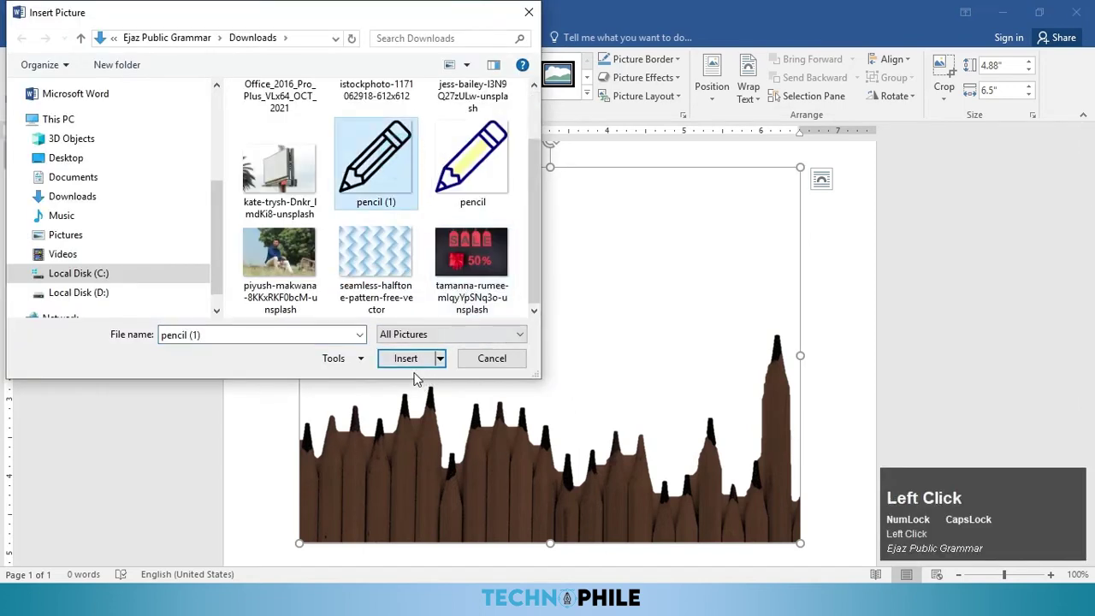
pyautogui.click(408, 357)
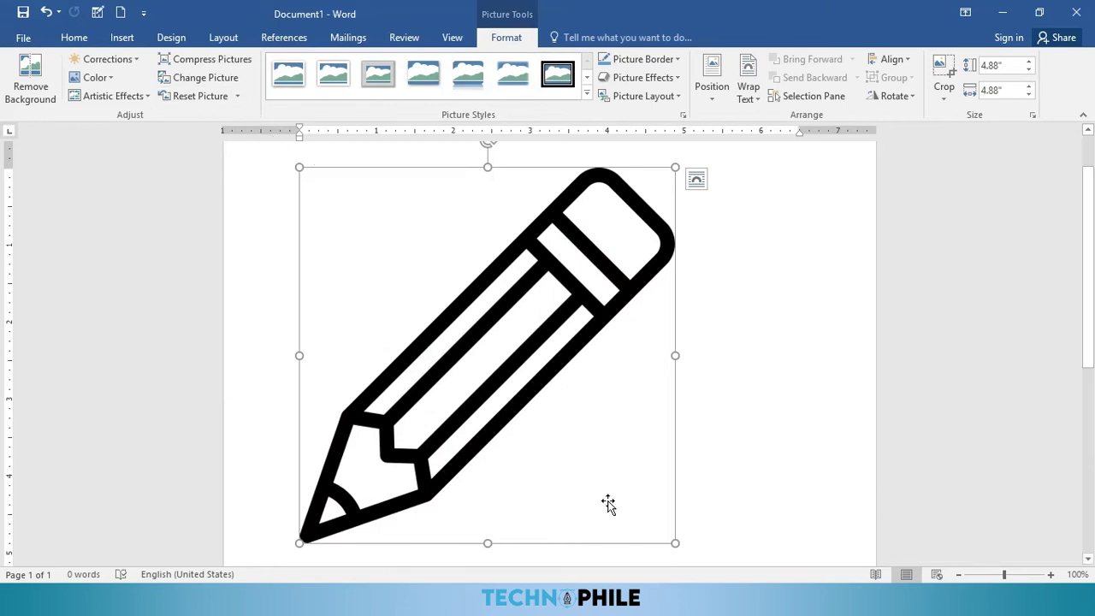
# Step: Shrink the pencil image, then reset it and restore its original 5.33-inch size
pyautogui.moveTo(674, 542); pyautogui.dragTo(595, 462)
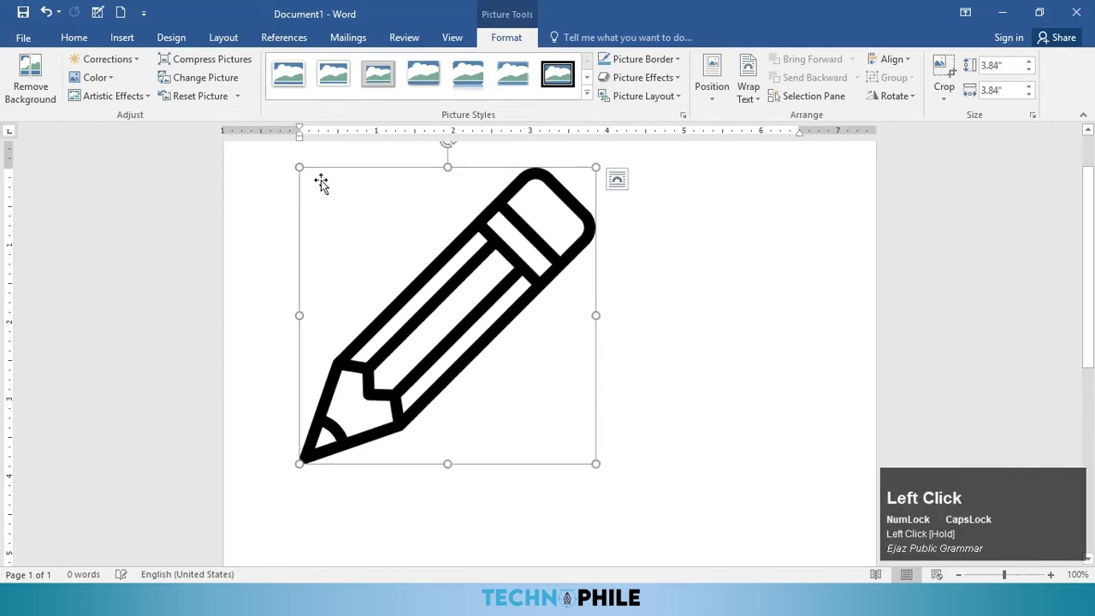
pyautogui.click(221, 101)
pyautogui.click(237, 98)
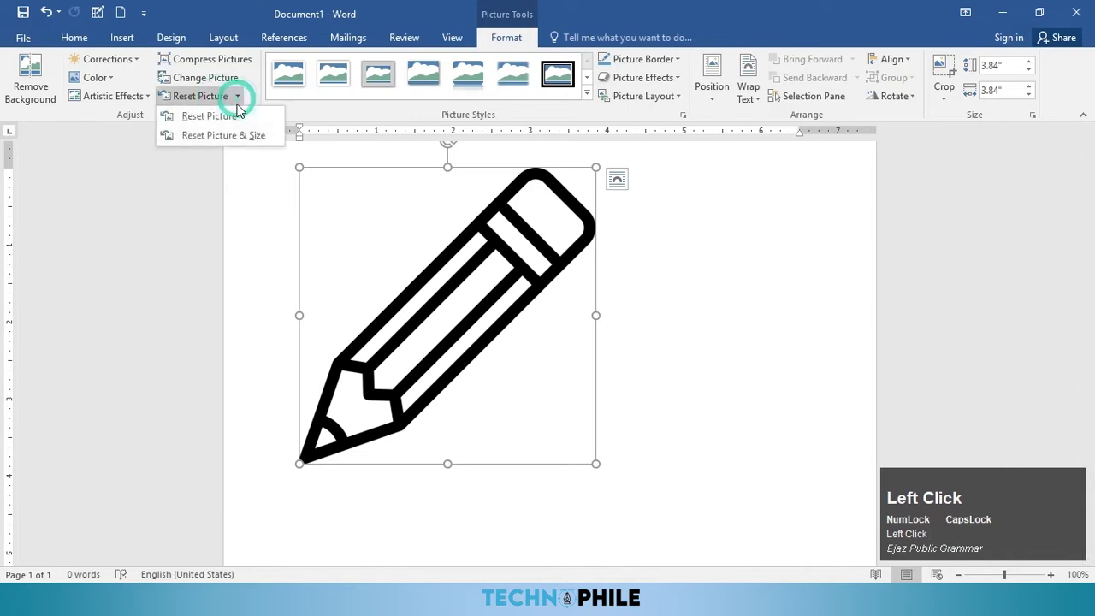
pyautogui.click(229, 116)
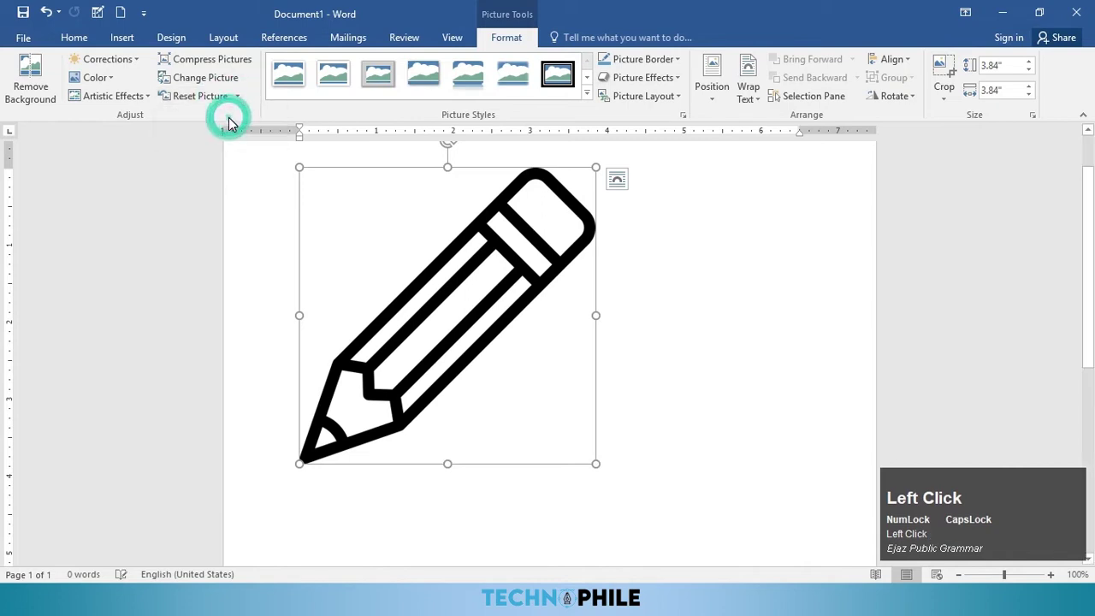
pyautogui.click(237, 96)
pyautogui.click(237, 135)
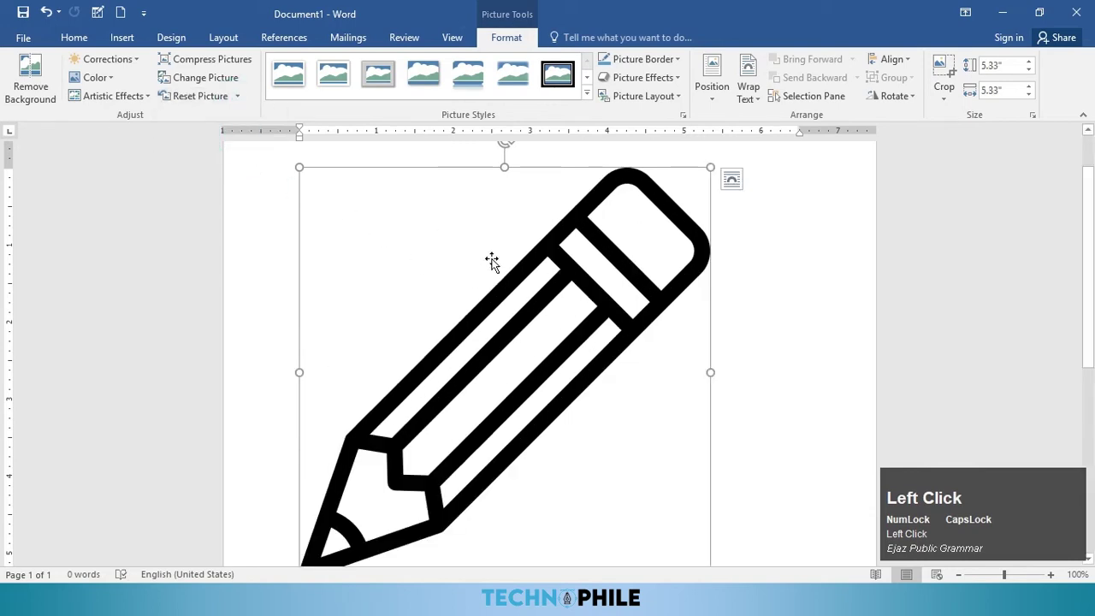
# Step: Apply the shadowed perspective picture style to the pencil image
pyautogui.click(586, 95)
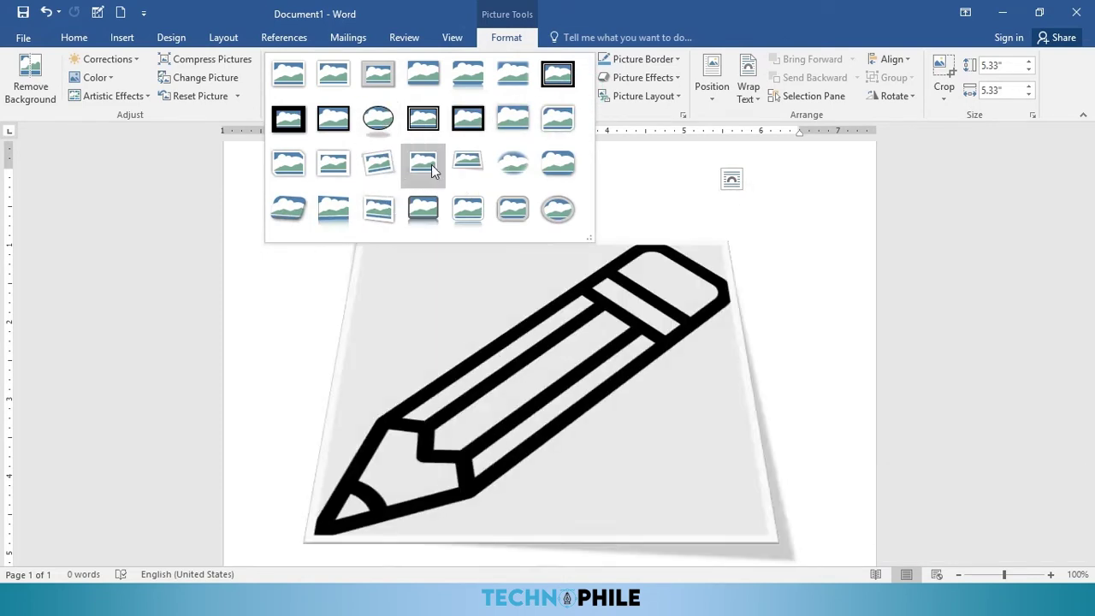
pyautogui.click(432, 172)
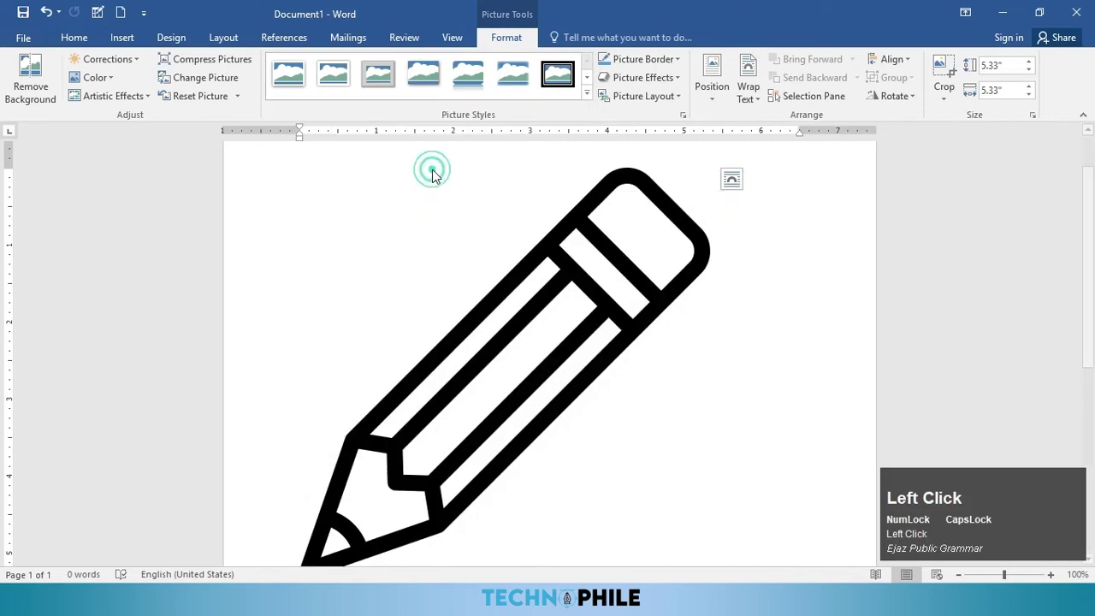
pyautogui.scroll(-5, 667, 334)
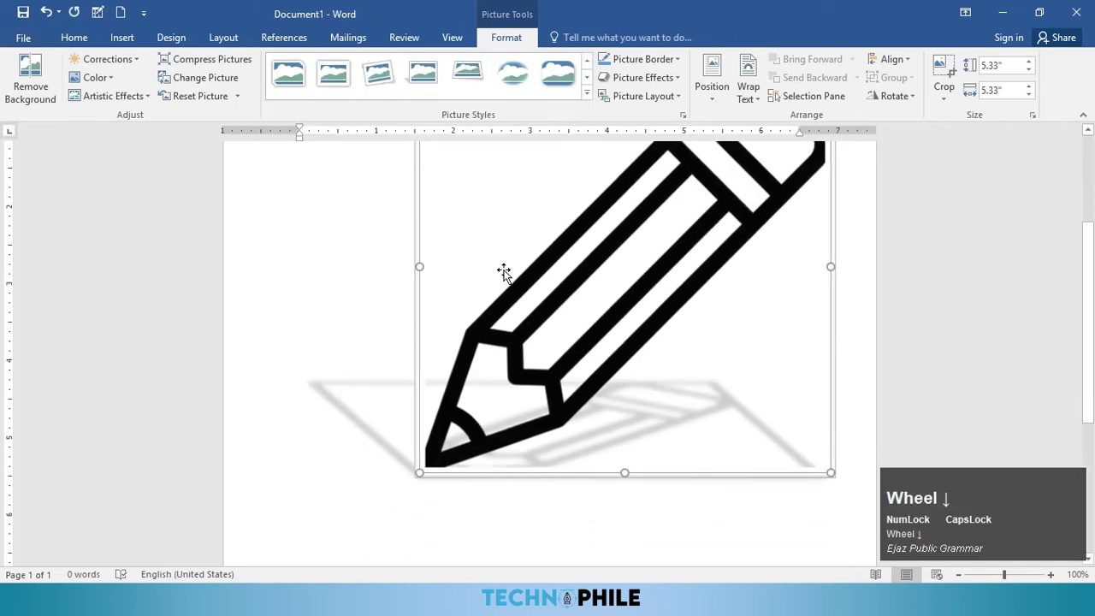
pyautogui.click(659, 60)
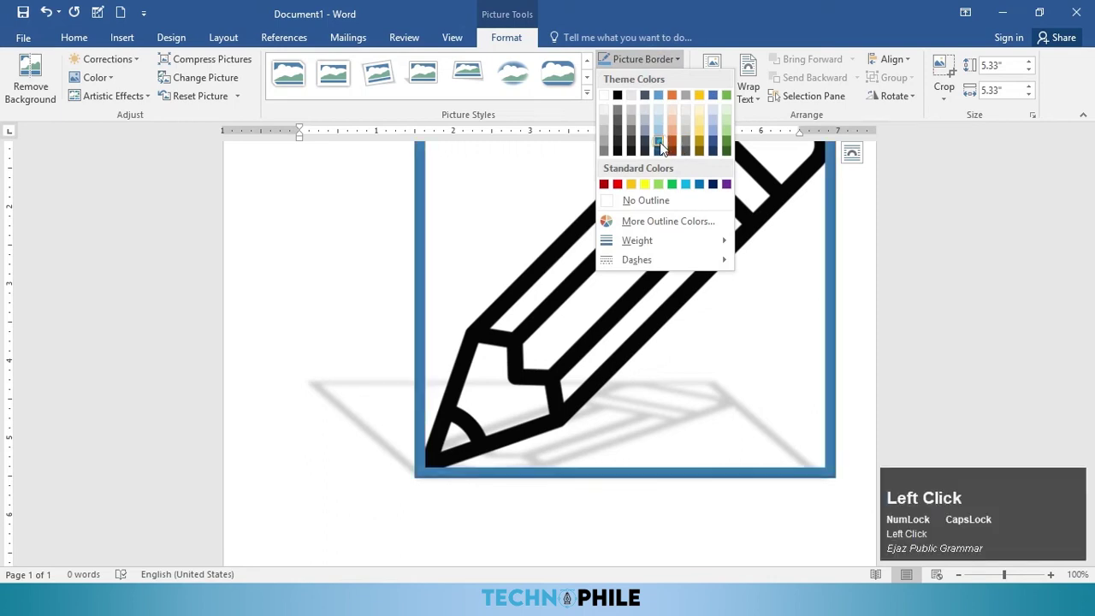
# Step: Give the pencil picture a blue border
pyautogui.click(660, 143)
pyautogui.keyDown('ctrl'); pyautogui.scroll(-2, 678, 300); pyautogui.keyUp('ctrl')
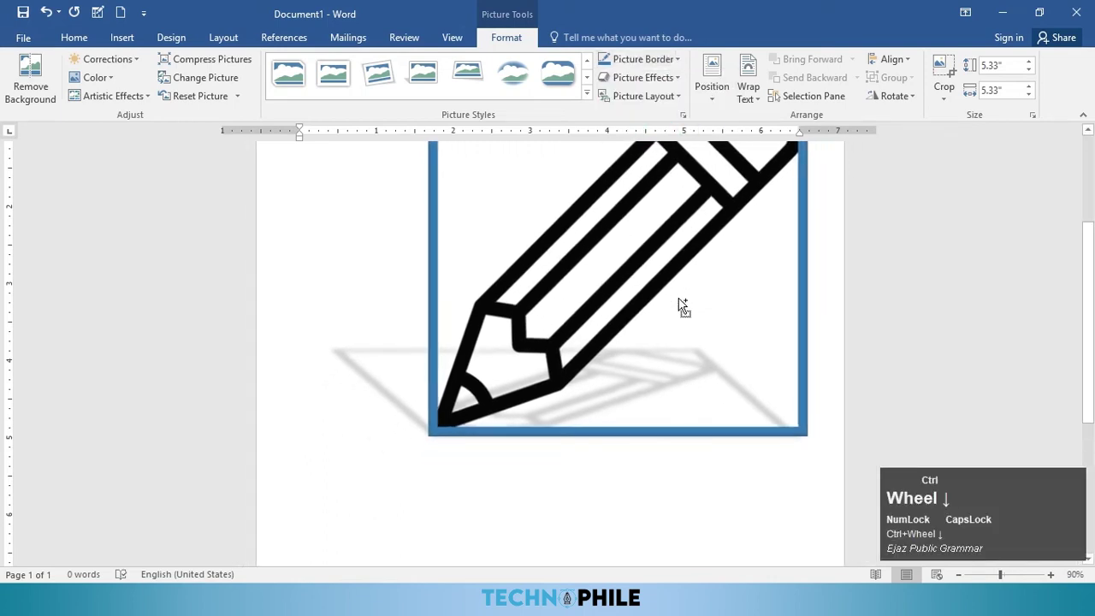
pyautogui.scroll(2, 678, 300)
pyautogui.scroll(1, 682, 301)
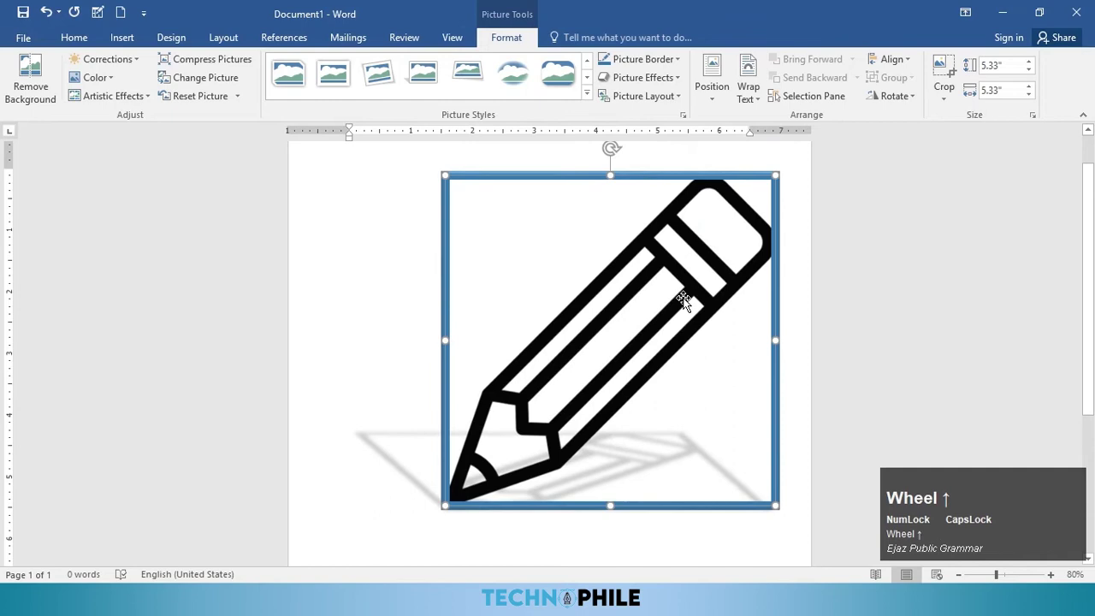
# Step: Add an outer shadow and a reflection to the pencil picture
pyautogui.click(652, 81)
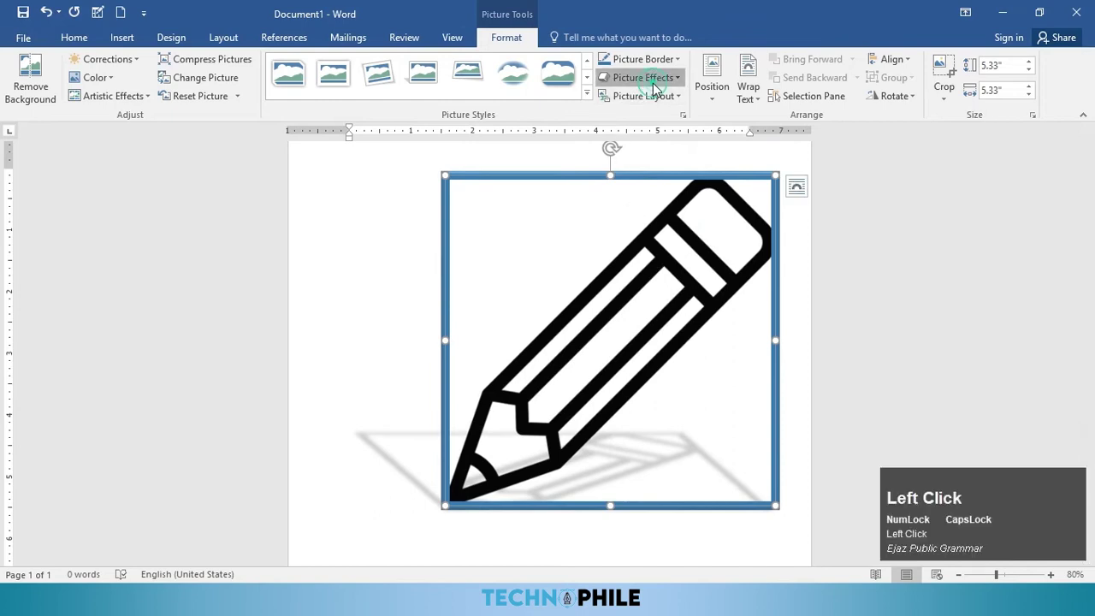
pyautogui.moveTo(655, 107)
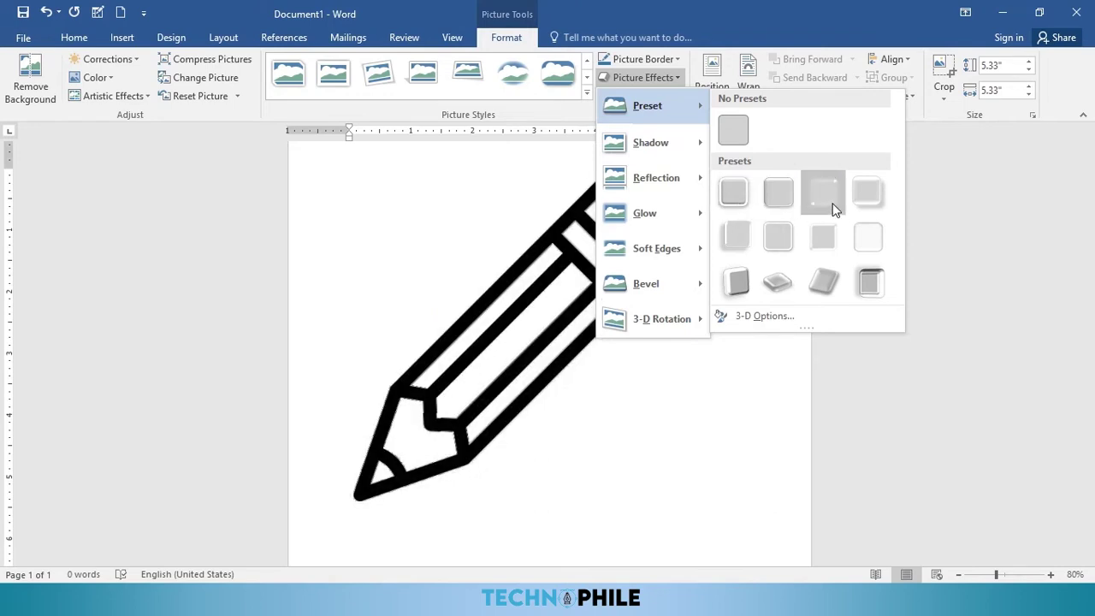
pyautogui.moveTo(651, 140)
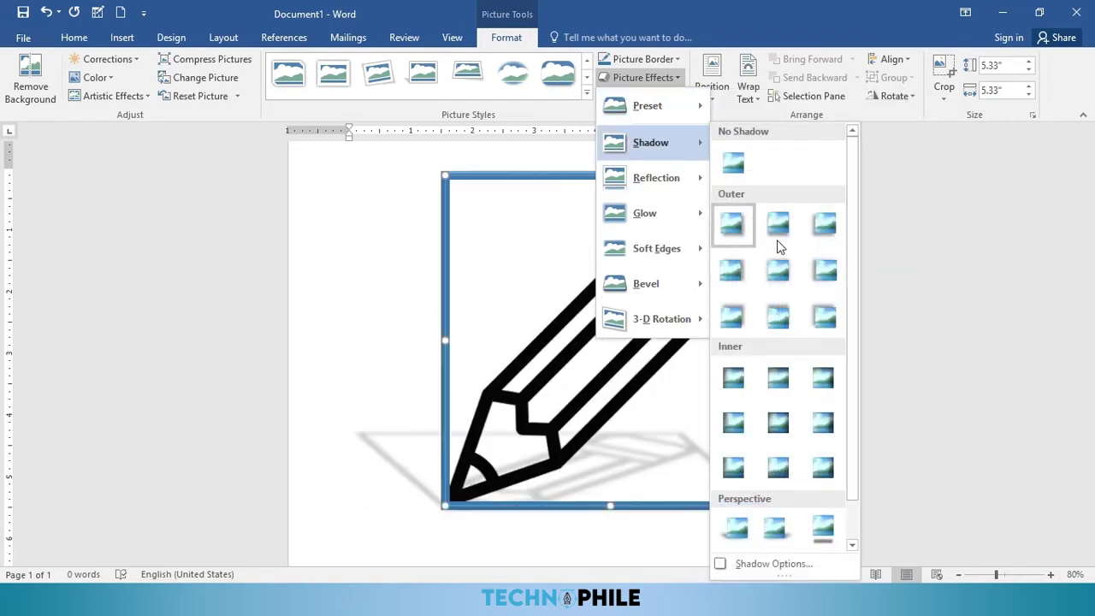
pyautogui.click(755, 314)
pyautogui.click(641, 77)
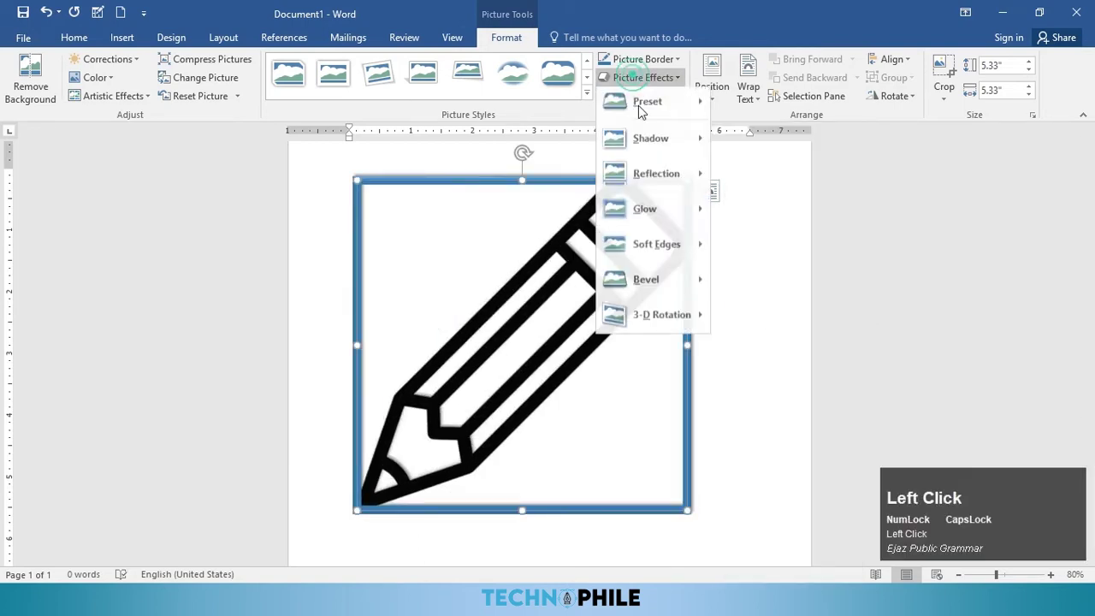
pyautogui.click(656, 178)
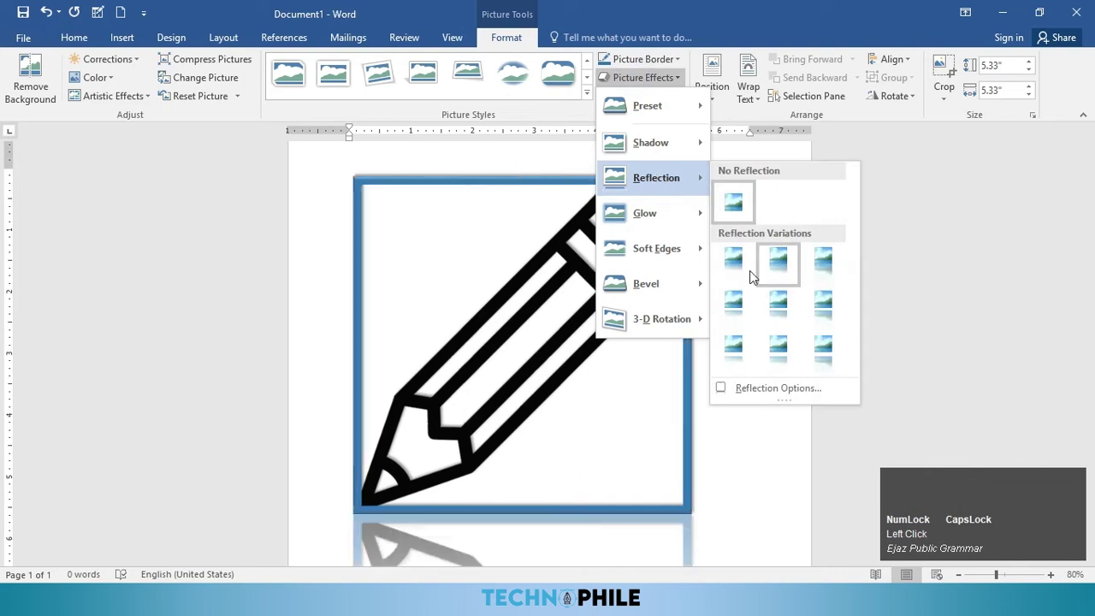
pyautogui.click(738, 266)
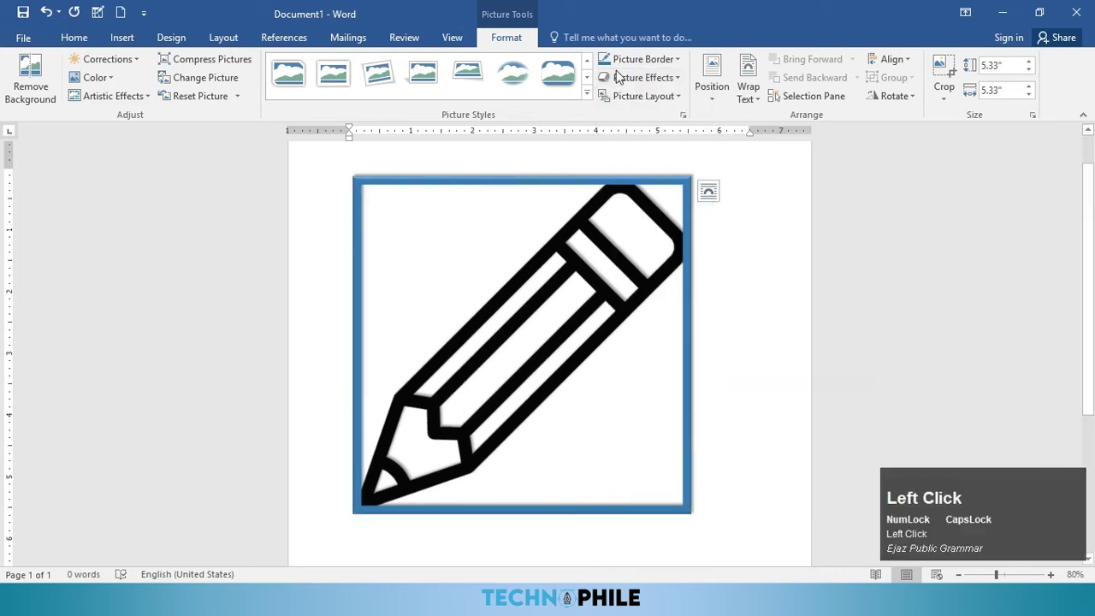
# Step: Soften the picture's edges and remove its blue border with No Outline
pyautogui.click(622, 81)
pyautogui.moveTo(664, 256)
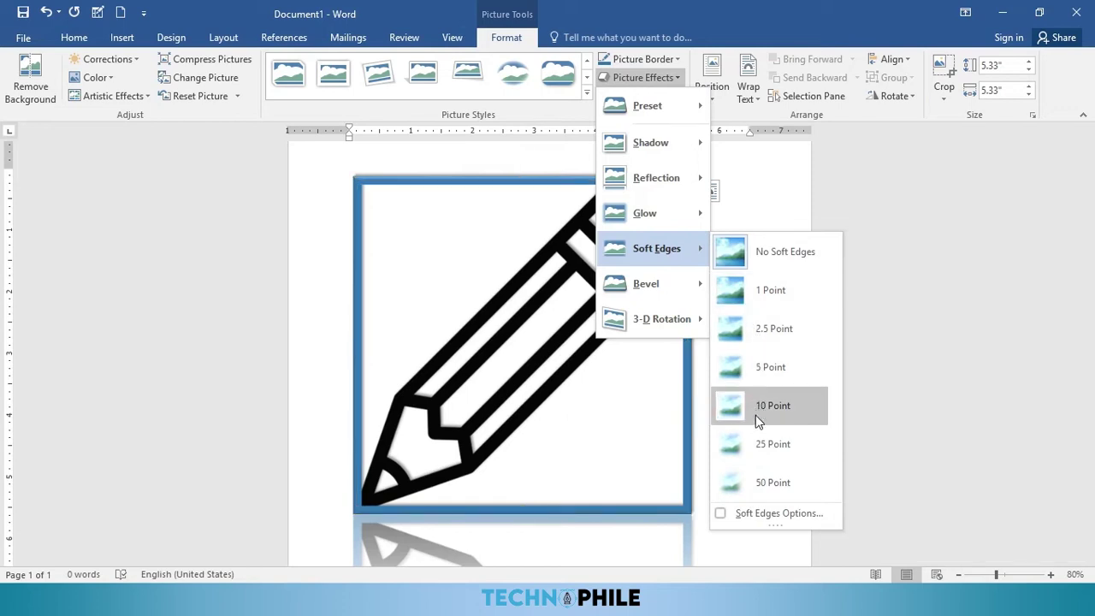
pyautogui.click(756, 446)
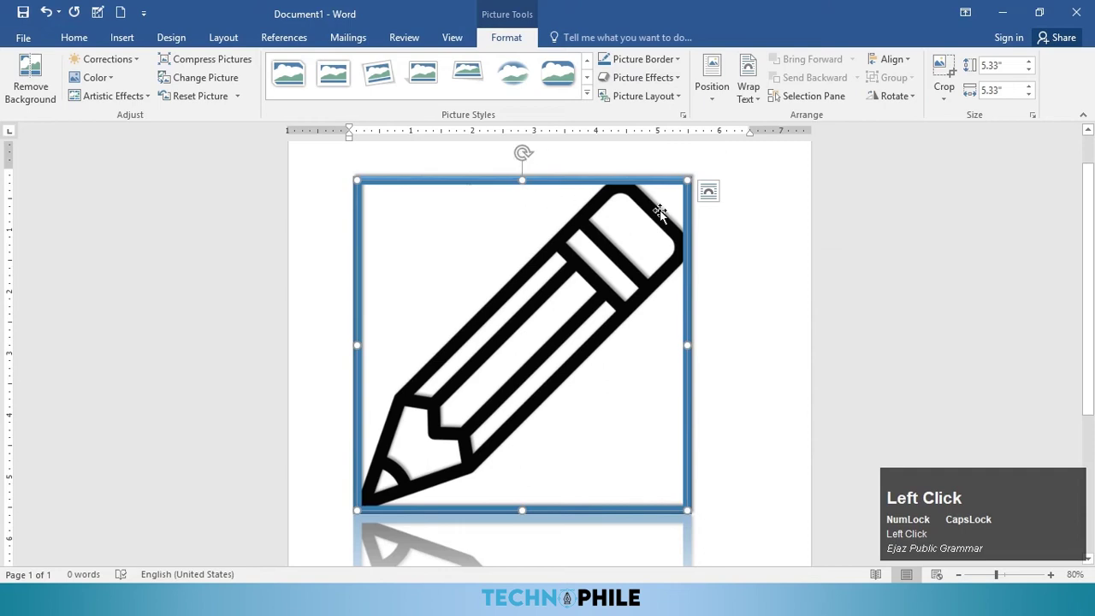
pyautogui.click(642, 78)
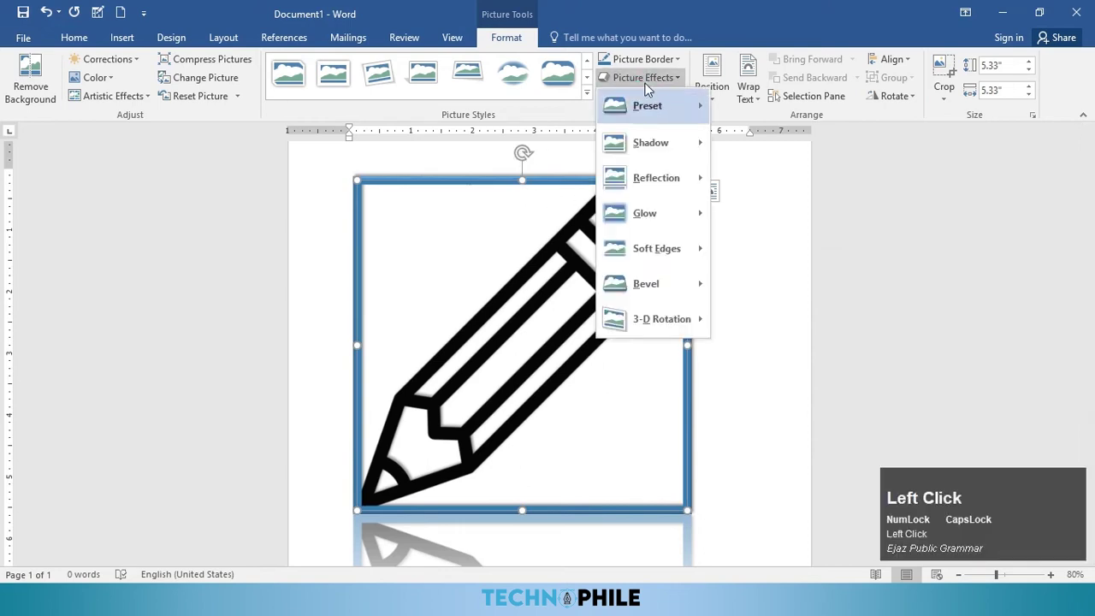
pyautogui.click(642, 59)
pyautogui.click(641, 59)
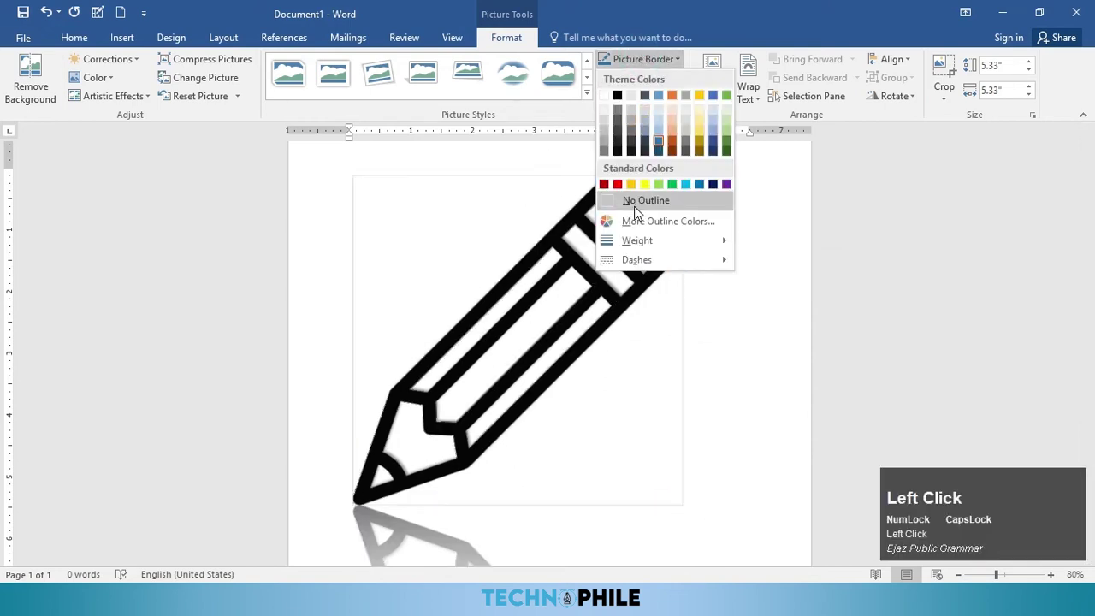
pyautogui.click(634, 202)
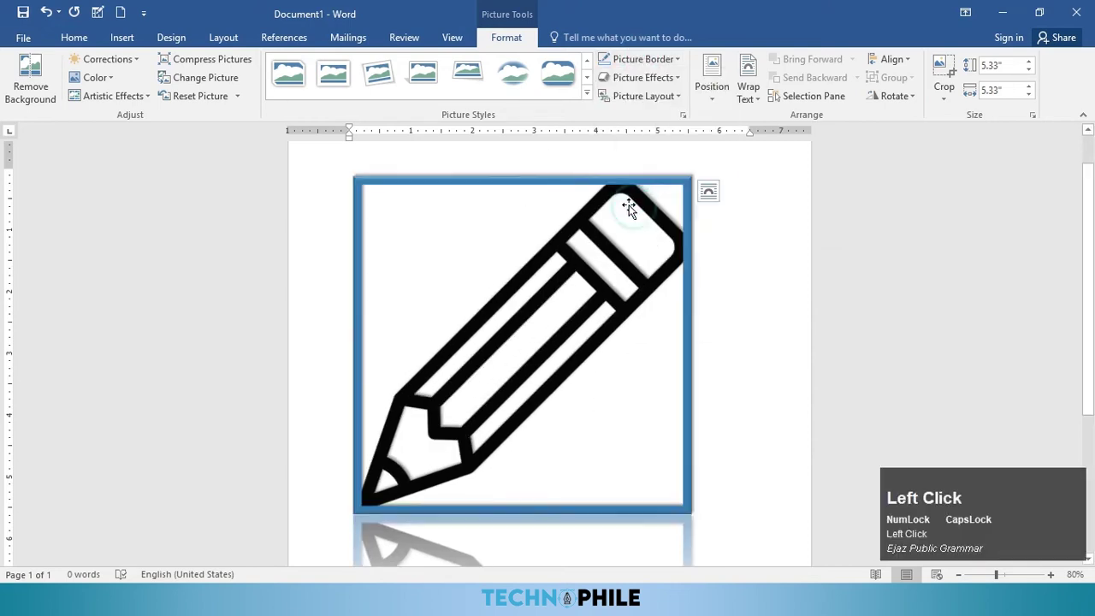
# Step: Apply a captioned picture layout with the caption 'MY PENCIL' and shrink the caption box
pyautogui.click(679, 98)
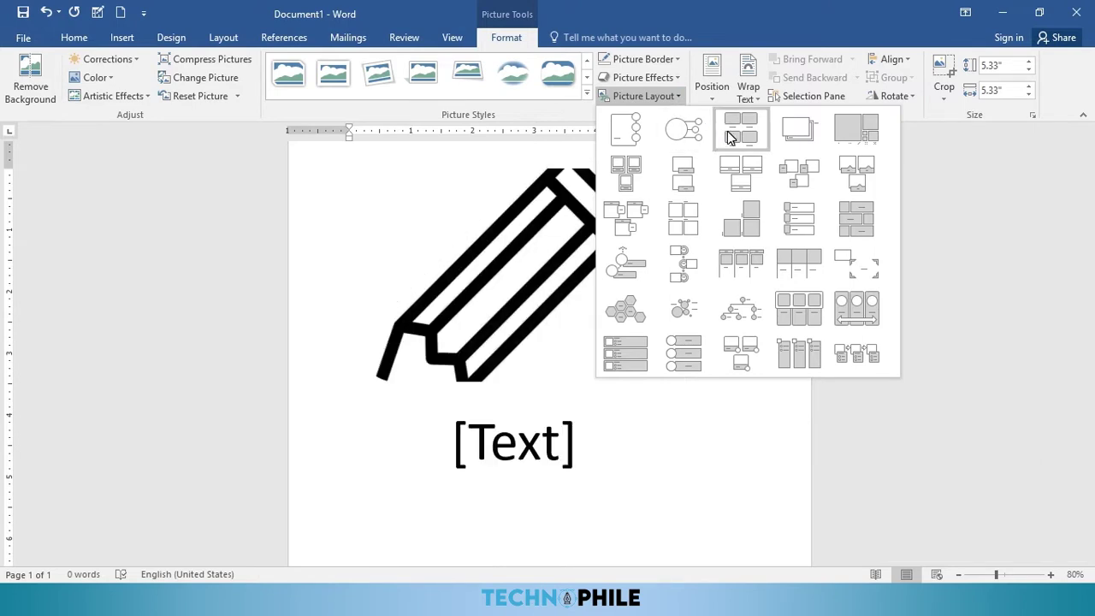
pyautogui.click(723, 135)
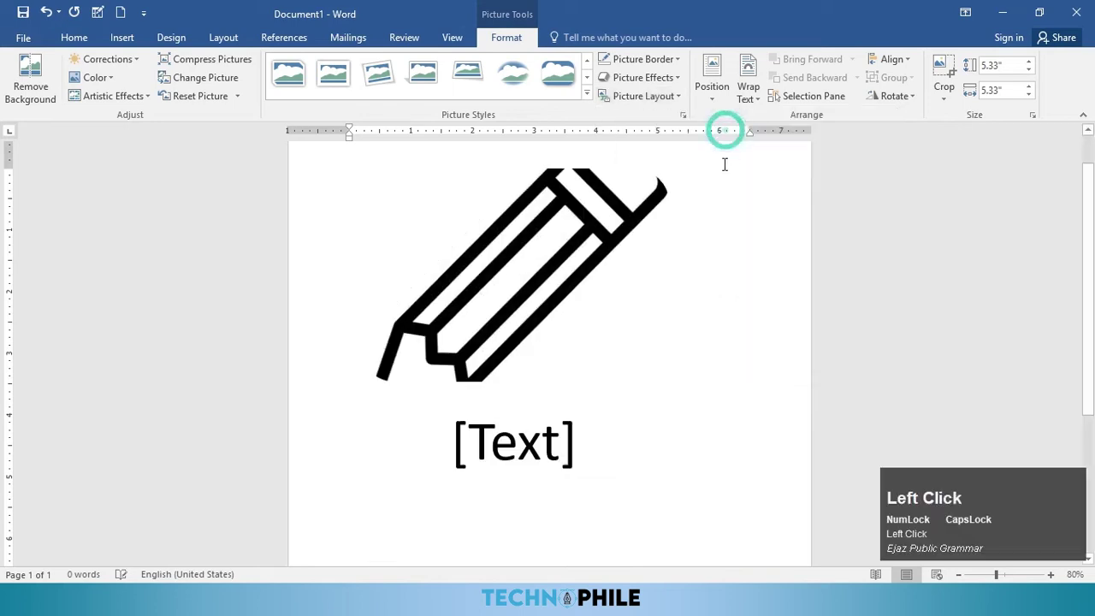
pyautogui.click(556, 426)
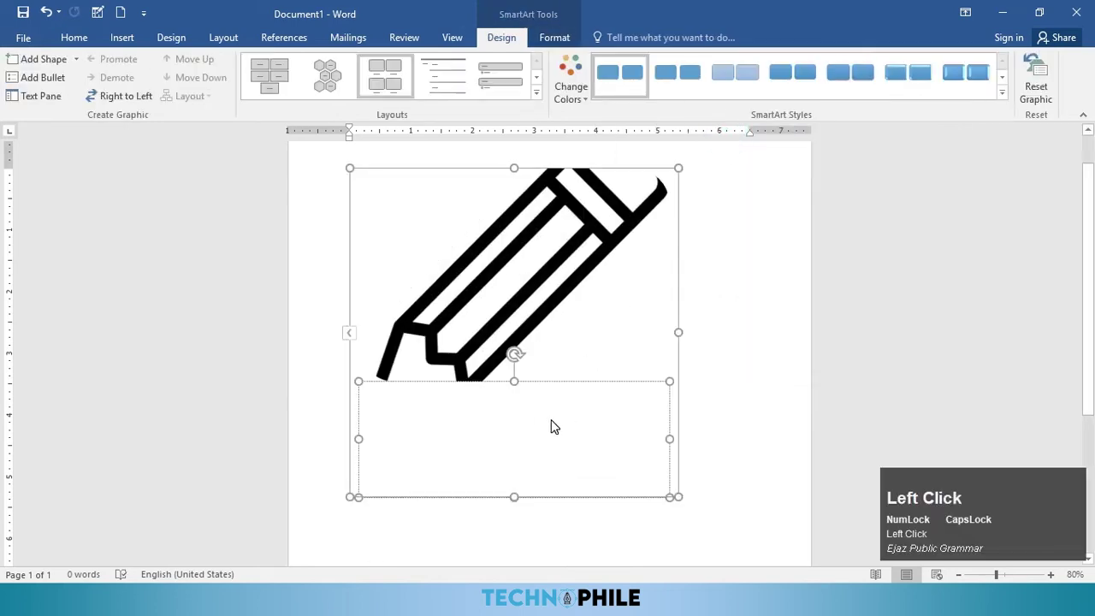
pyautogui.write('M')
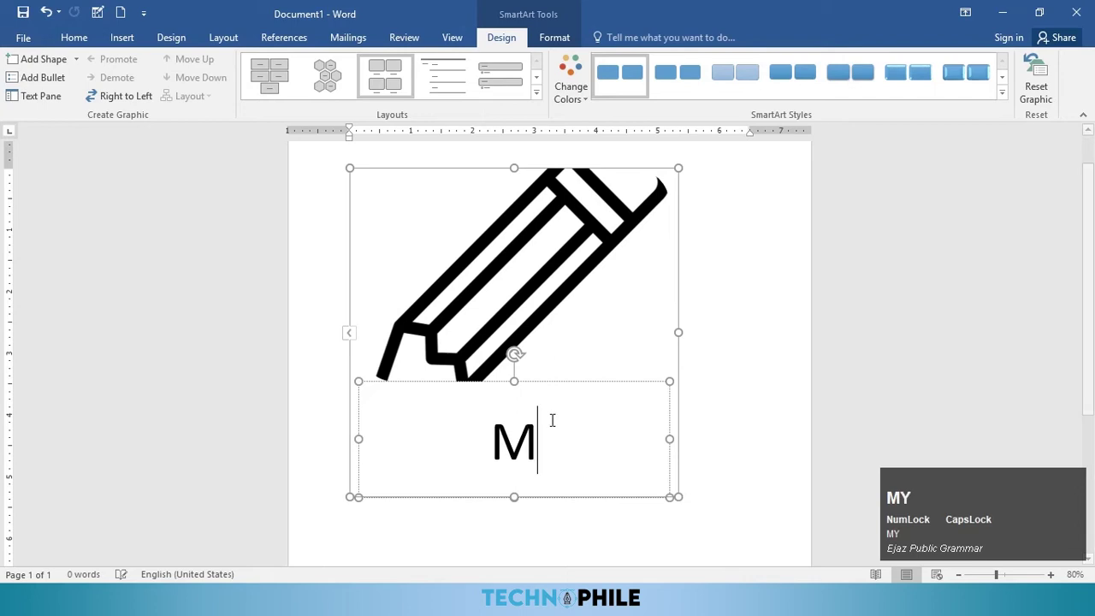
pyautogui.write('Y PENCIL')
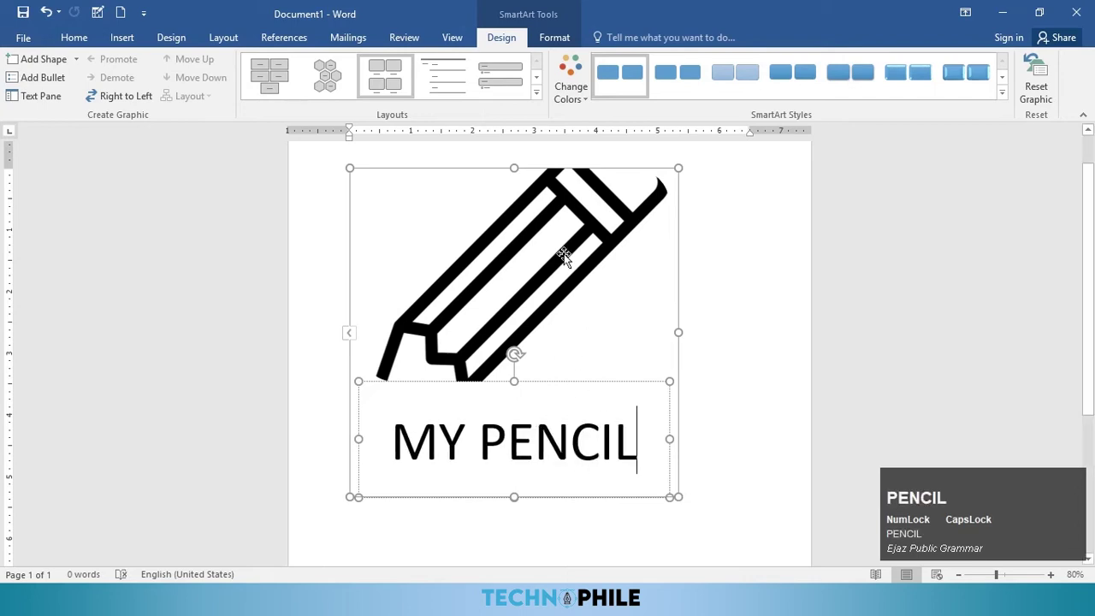
pyautogui.click(513, 382)
pyautogui.moveTo(513, 404)
pyautogui.mouseDown()
pyautogui.moveTo(515, 423)
pyautogui.moveTo(538, 437)
pyautogui.moveTo(511, 452)
pyautogui.moveTo(554, 456)
pyautogui.moveTo(511, 456)
pyautogui.moveTo(518, 446)
pyautogui.mouseUp()
# Step: Undo the captioned layout to restore the plain pencil picture with its blue border
pyautogui.hotkey('ctrl', 'z')
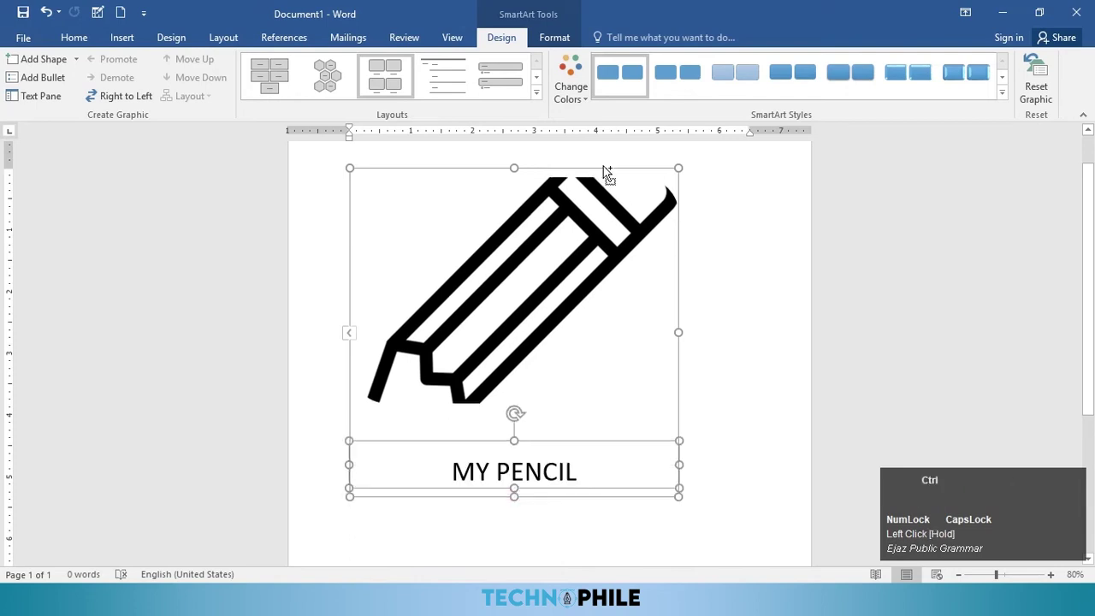
pyautogui.hotkey('ctrl', 'z')
pyautogui.hotkey('ctrl', 'z')
pyautogui.hotkey('ctrl', 'z')
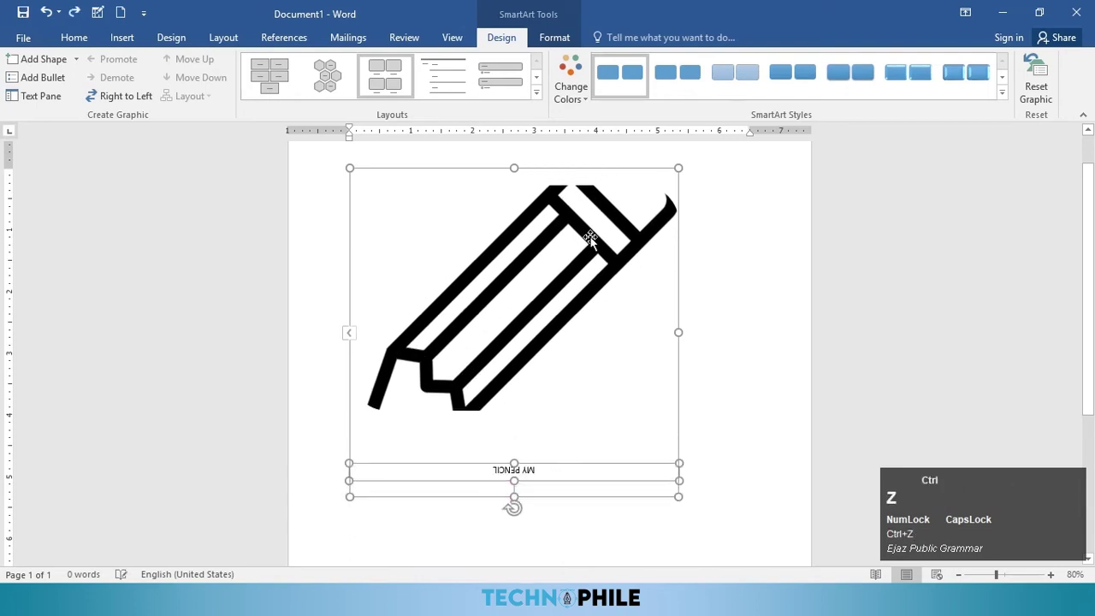
pyautogui.hotkey('ctrl', 'z')
pyautogui.hotkey('ctrl', 'z')
pyautogui.hotkey('ctrl', 'z')
pyautogui.hotkey('ctrl', 'z')
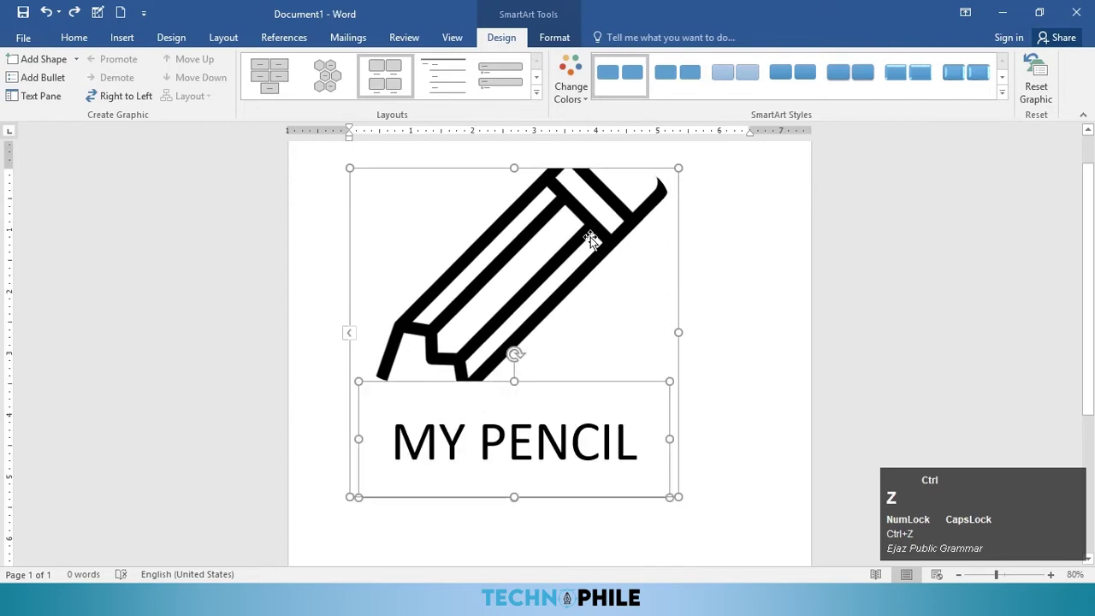
pyautogui.hotkey('ctrl', 'z')
pyautogui.hotkey('ctrl', 'z')
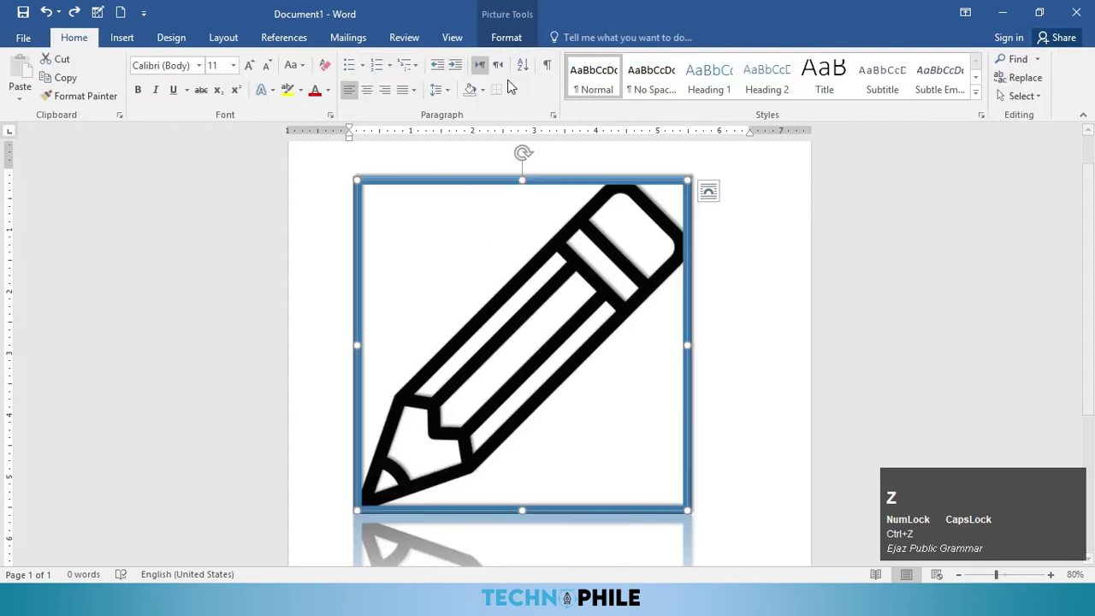
# Step: Show the Picture Tools Format options, then switch to the Insert options
pyautogui.click(511, 38)
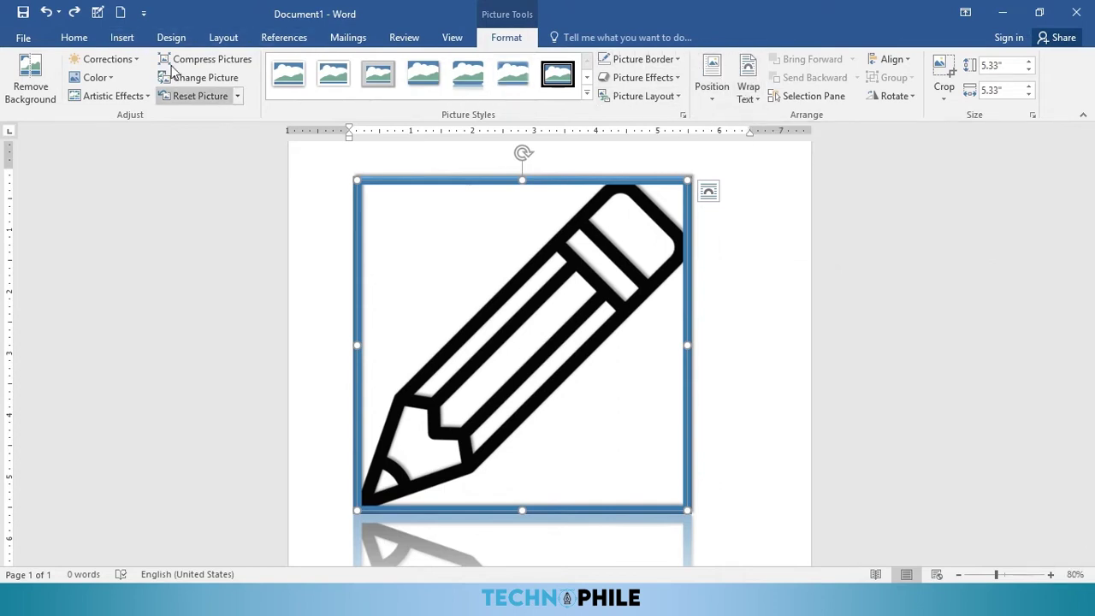
pyautogui.click(123, 42)
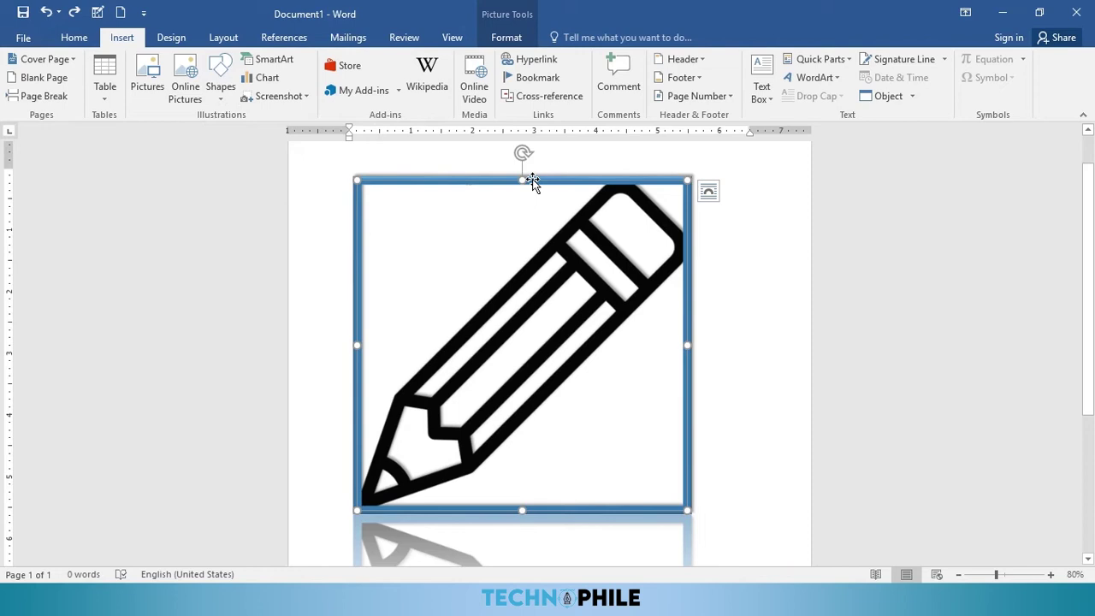
# Step: Delete the pencil picture and draw a blue circle near the top of the page
pyautogui.press('Delete')
pyautogui.click(237, 88)
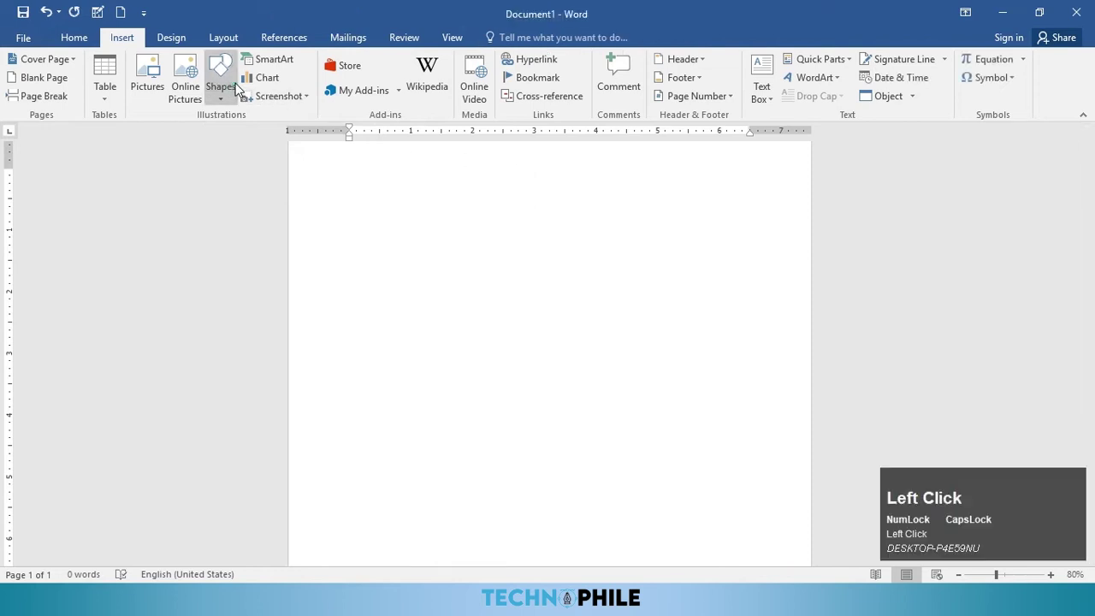
pyautogui.click(274, 139)
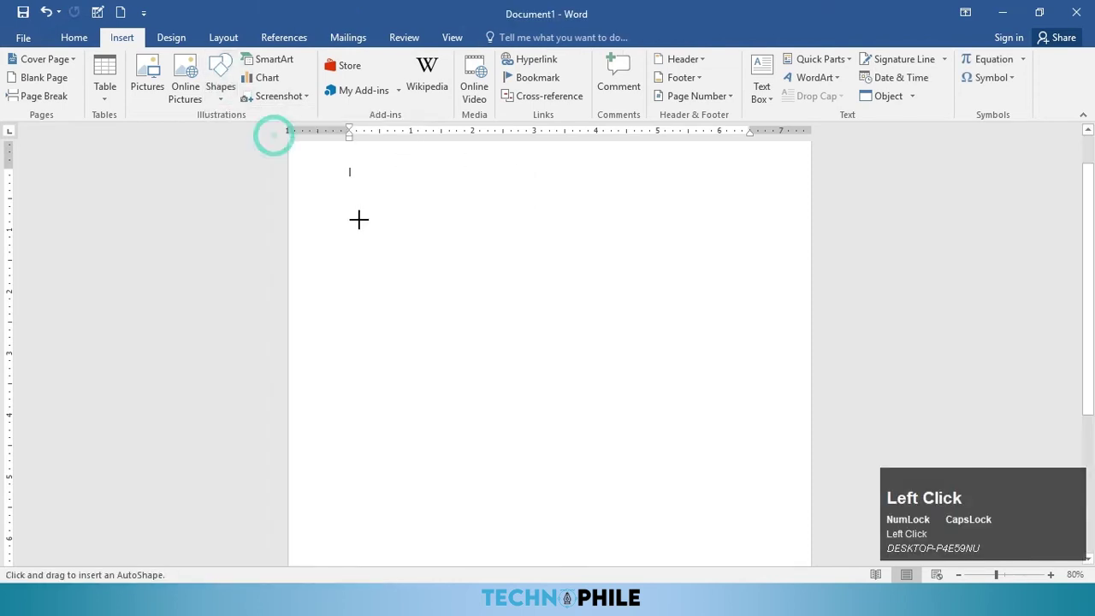
pyautogui.moveTo(388, 181); pyautogui.dragTo(593, 379)
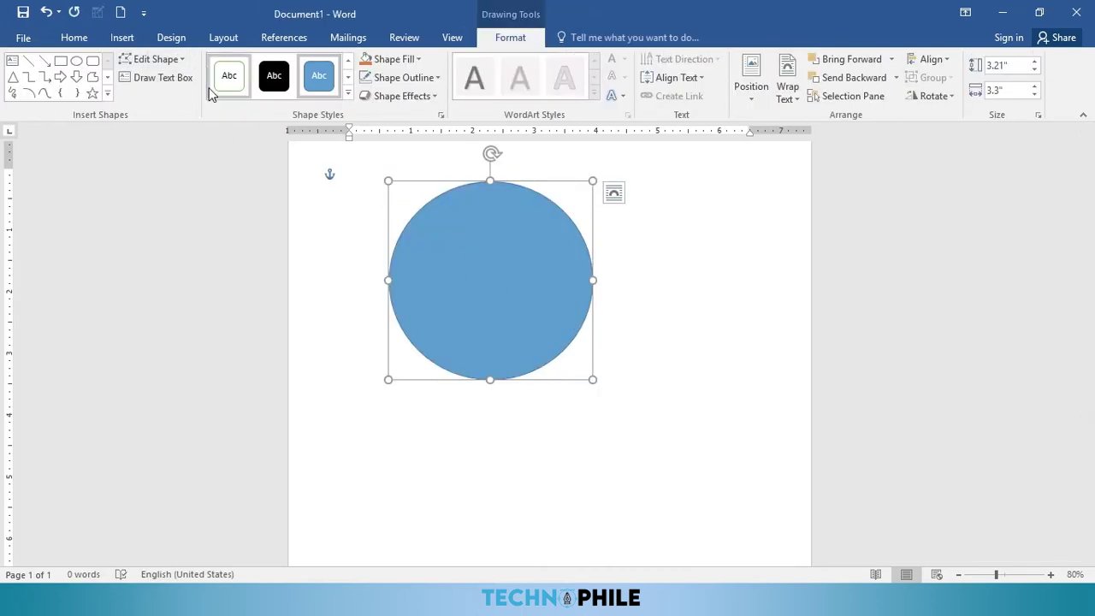
pyautogui.moveTo(484, 275); pyautogui.dragTo(484, 291)
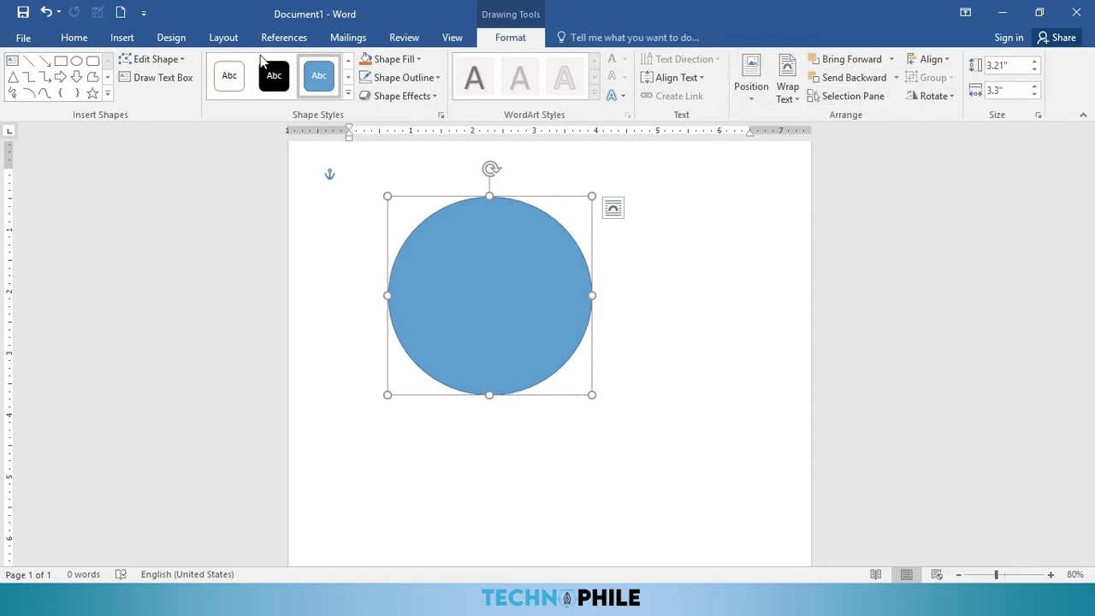
# Step: Add a down block arrow and a cloud shape overlapping the circle
pyautogui.click(108, 95)
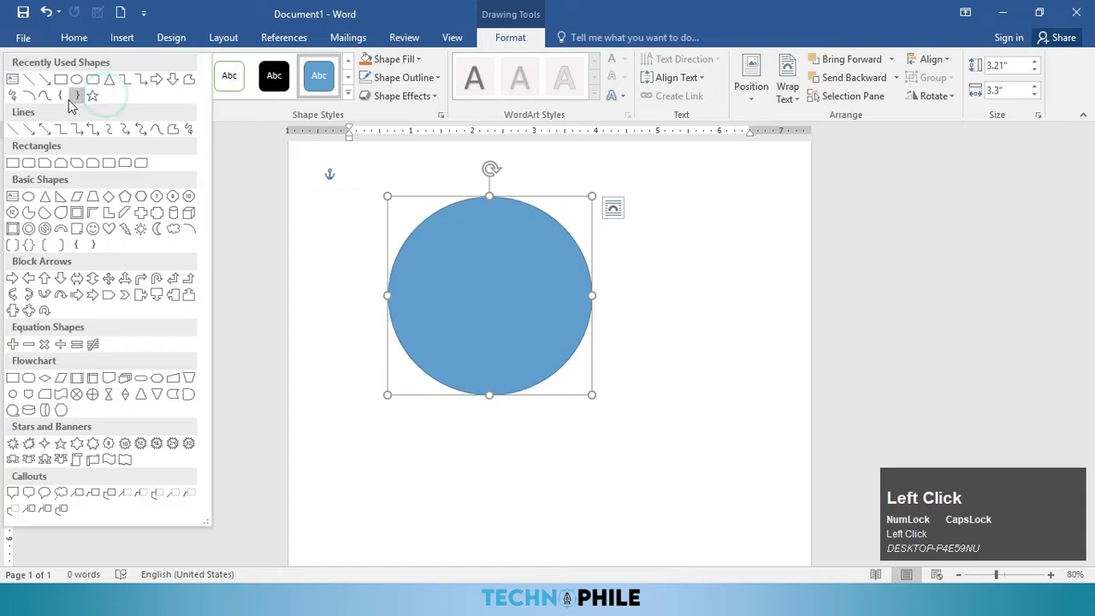
pyautogui.click(59, 277)
pyautogui.moveTo(492, 276)
pyautogui.mouseDown()
pyautogui.moveTo(577, 374)
pyautogui.moveTo(687, 467)
pyautogui.mouseUp()
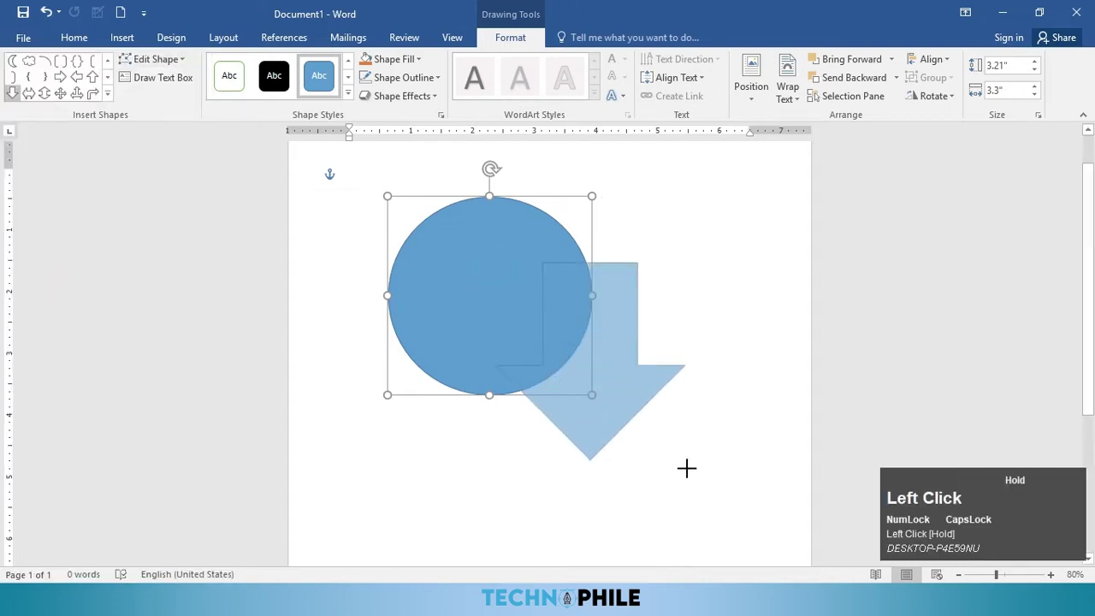
pyautogui.moveTo(614, 403); pyautogui.dragTo(603, 437)
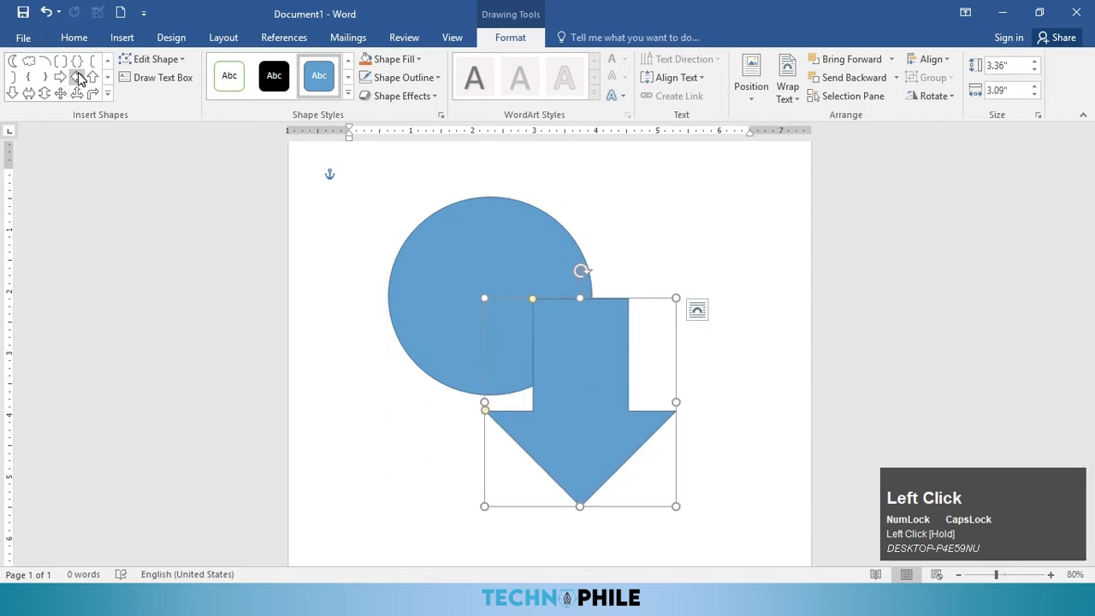
pyautogui.click(13, 62)
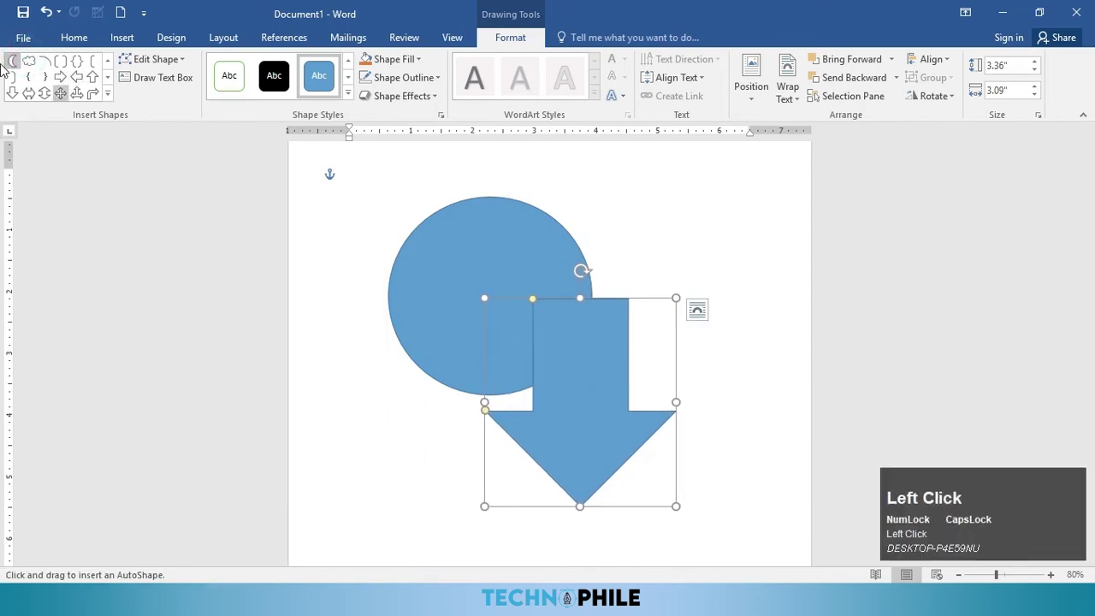
pyautogui.moveTo(483, 163)
pyautogui.mouseDown()
pyautogui.moveTo(548, 237)
pyautogui.moveTo(707, 328)
pyautogui.mouseUp()
pyautogui.moveTo(621, 251); pyautogui.dragTo(601, 267)
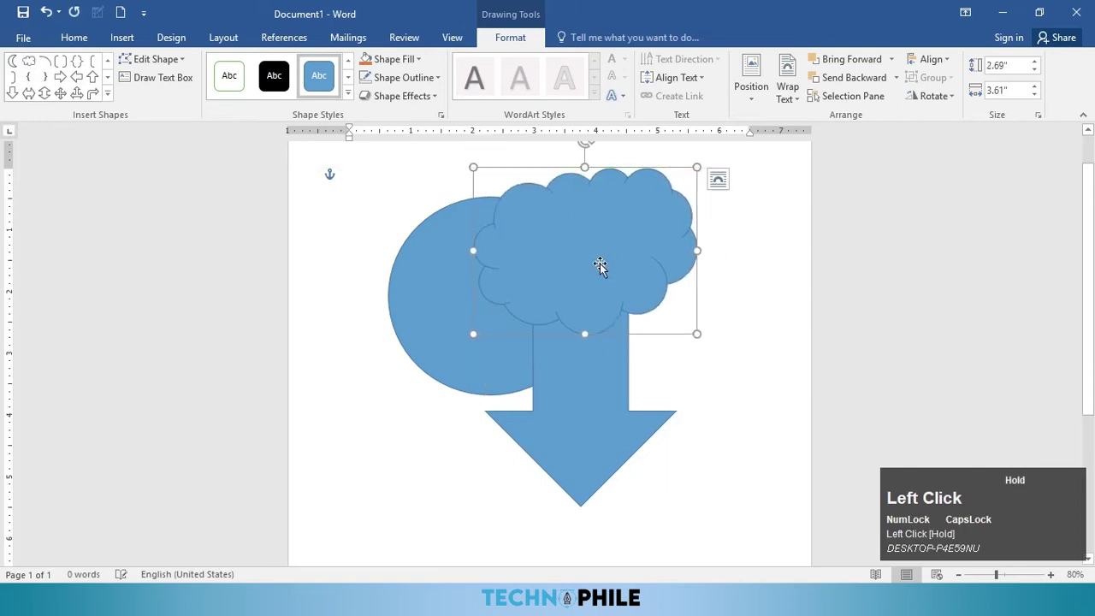
pyautogui.click(163, 67)
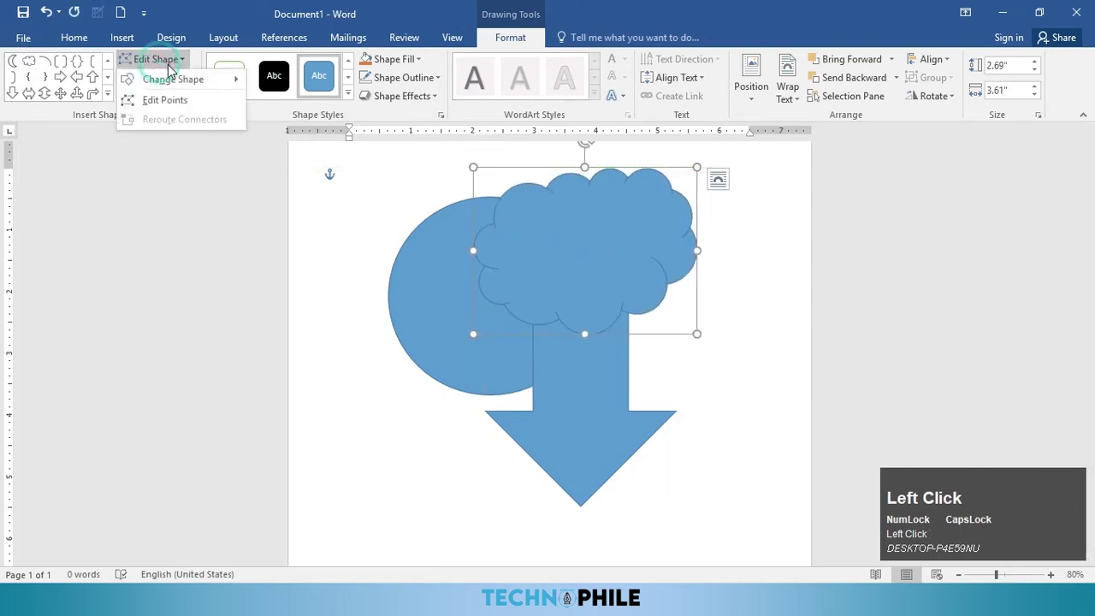
# Step: Change the cloud into a heart shape and nudge it slightly up and left
pyautogui.moveTo(176, 80)
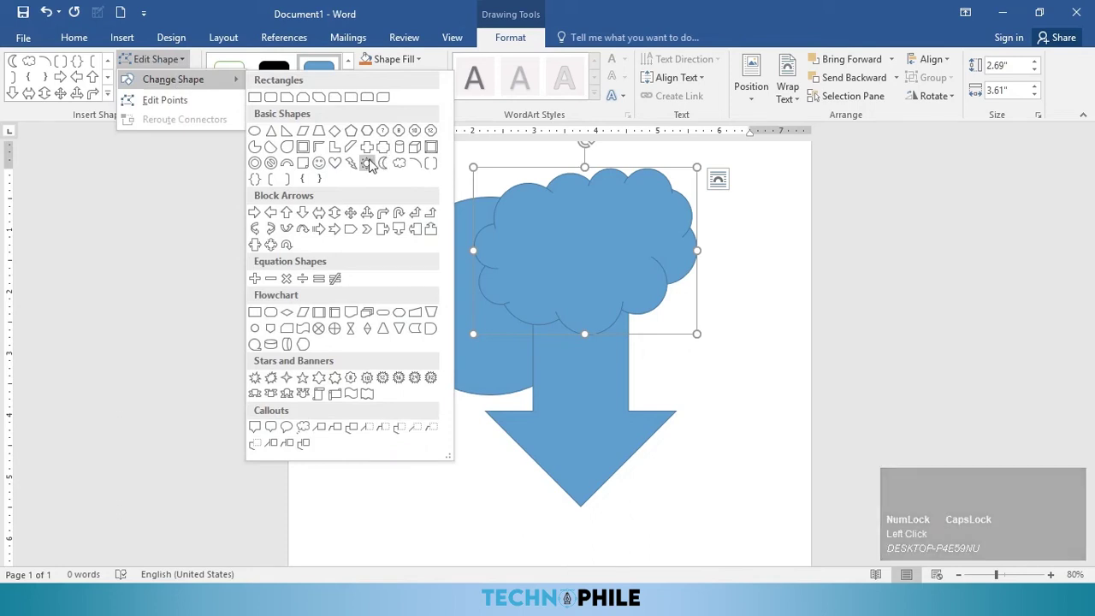
pyautogui.click(336, 163)
pyautogui.moveTo(600, 259); pyautogui.dragTo(623, 253)
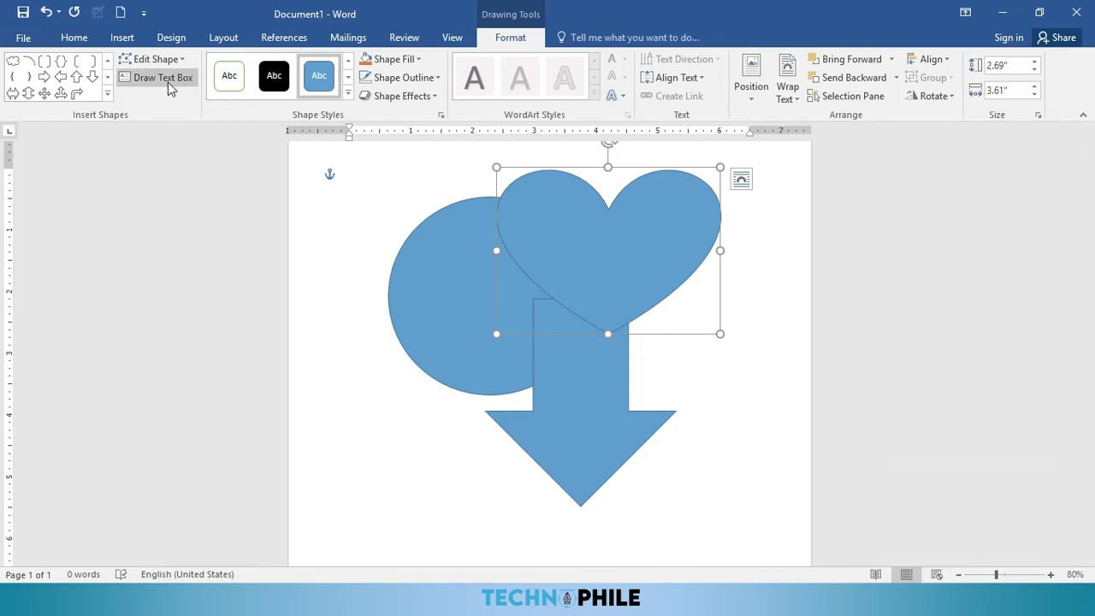
pyautogui.click(122, 38)
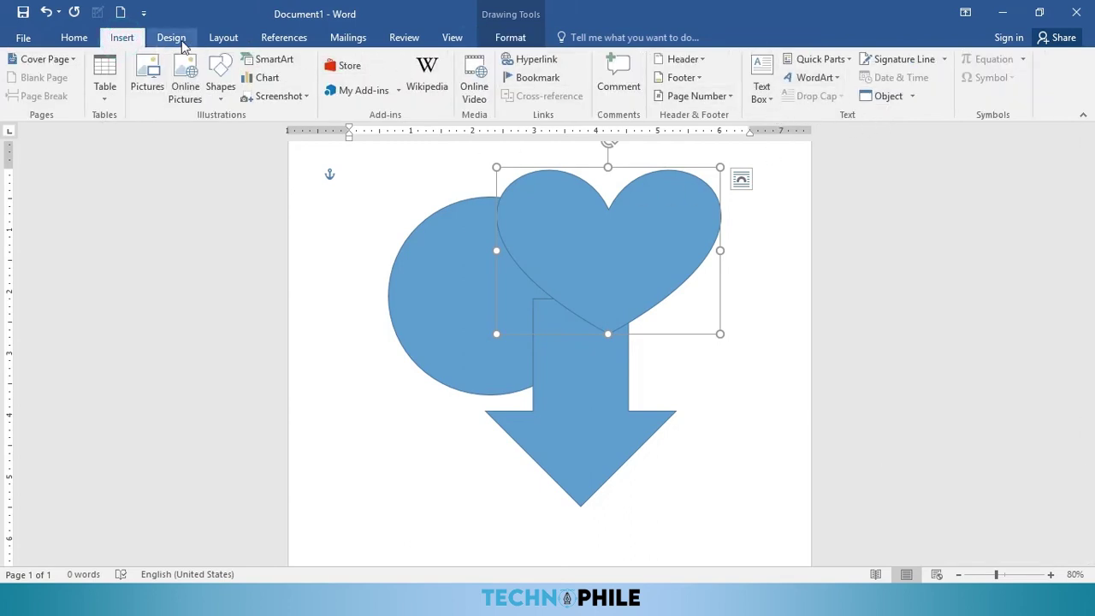
pyautogui.click(510, 38)
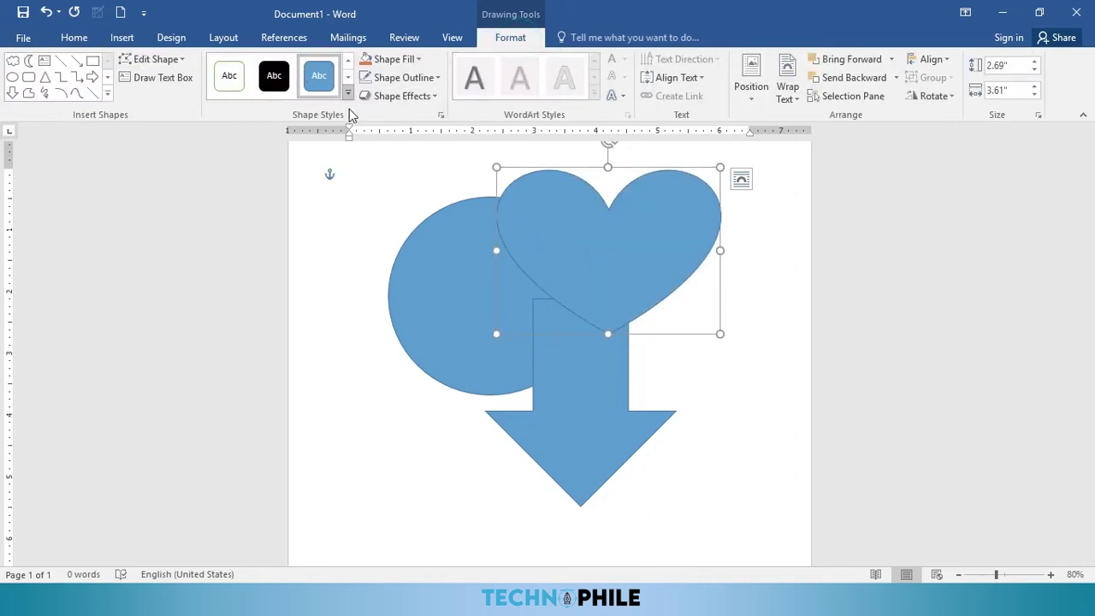
pyautogui.moveTo(547, 226)
pyautogui.mouseDown()
pyautogui.moveTo(557, 211)
pyautogui.moveTo(540, 211)
pyautogui.mouseUp()
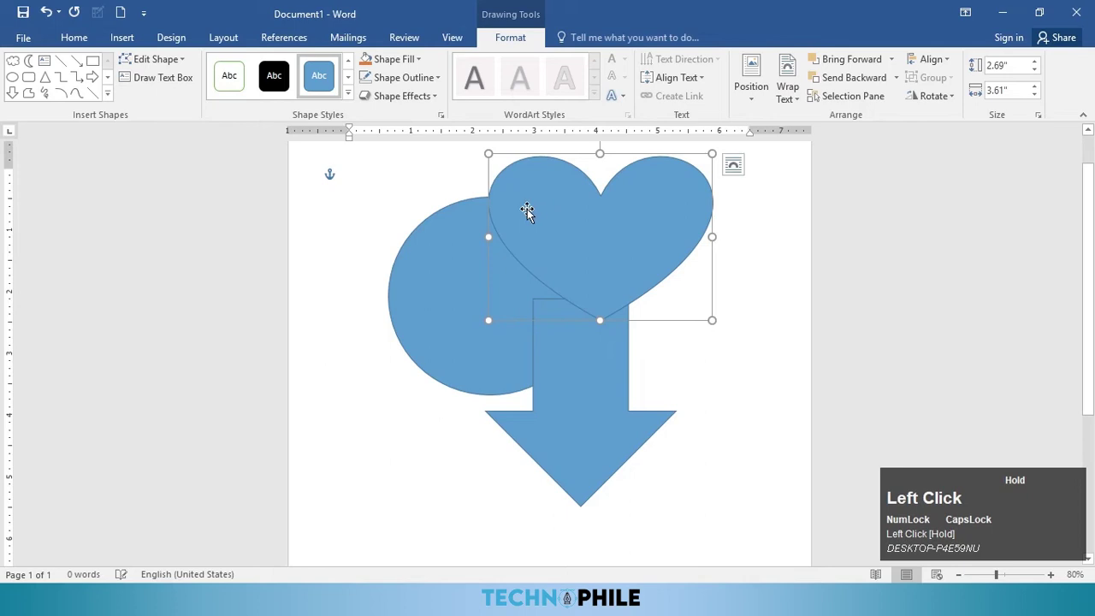
# Step: Give the heart a yellow shape style, make the circle black, and move the arrow up-left
pyautogui.click(348, 94)
pyautogui.click(315, 154)
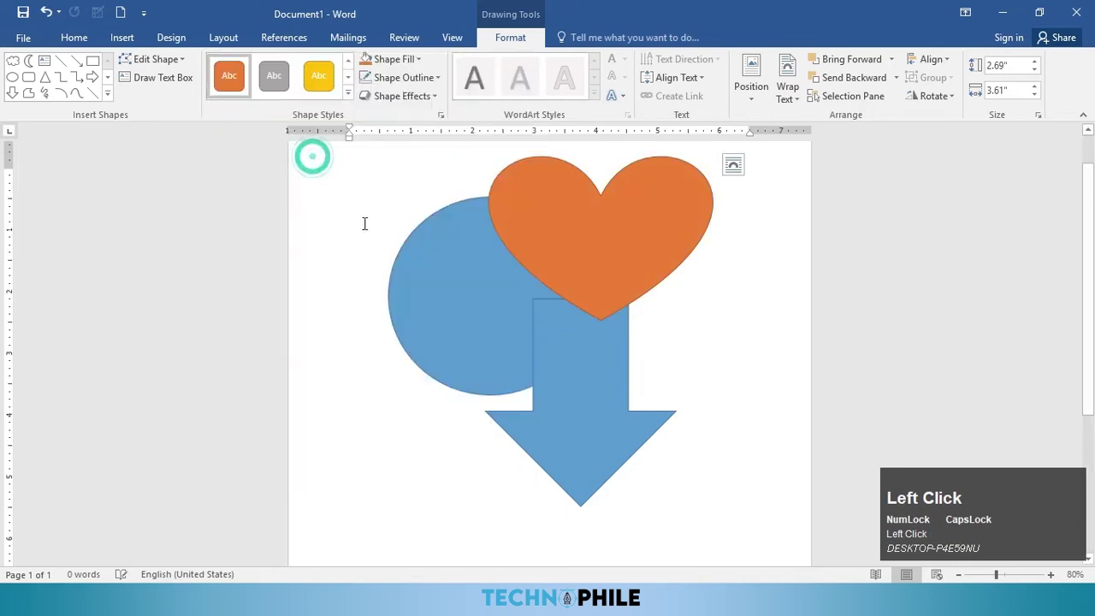
pyautogui.click(319, 77)
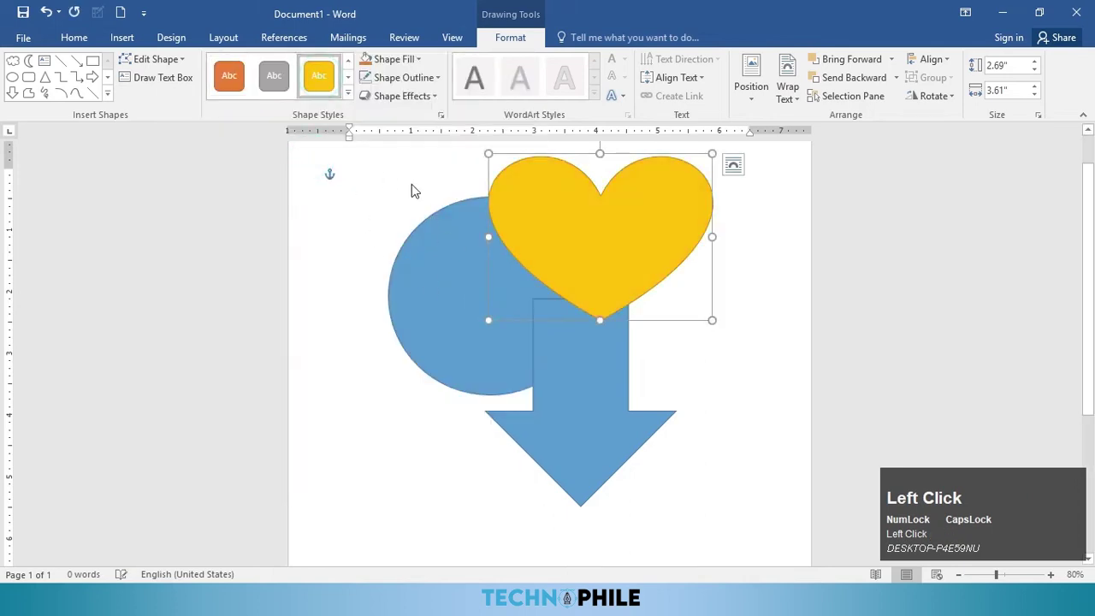
pyautogui.click(436, 280)
pyautogui.click(274, 76)
pyautogui.moveTo(611, 357); pyautogui.dragTo(601, 334)
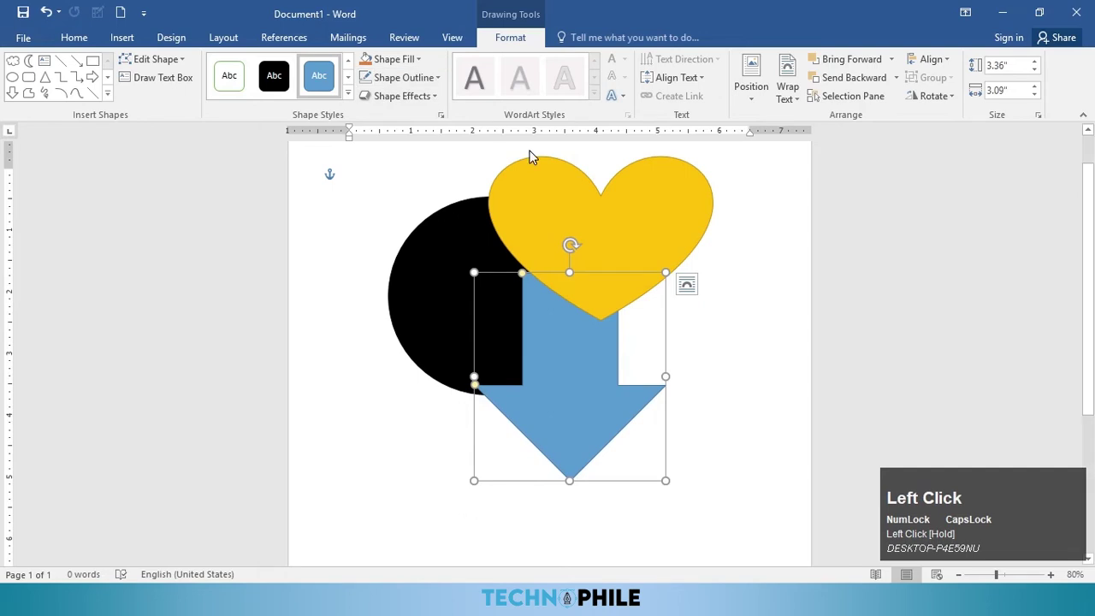
# Step: Fill the heart with a custom light cyan colour, then choose a picture fill
pyautogui.click(532, 175)
pyautogui.click(393, 59)
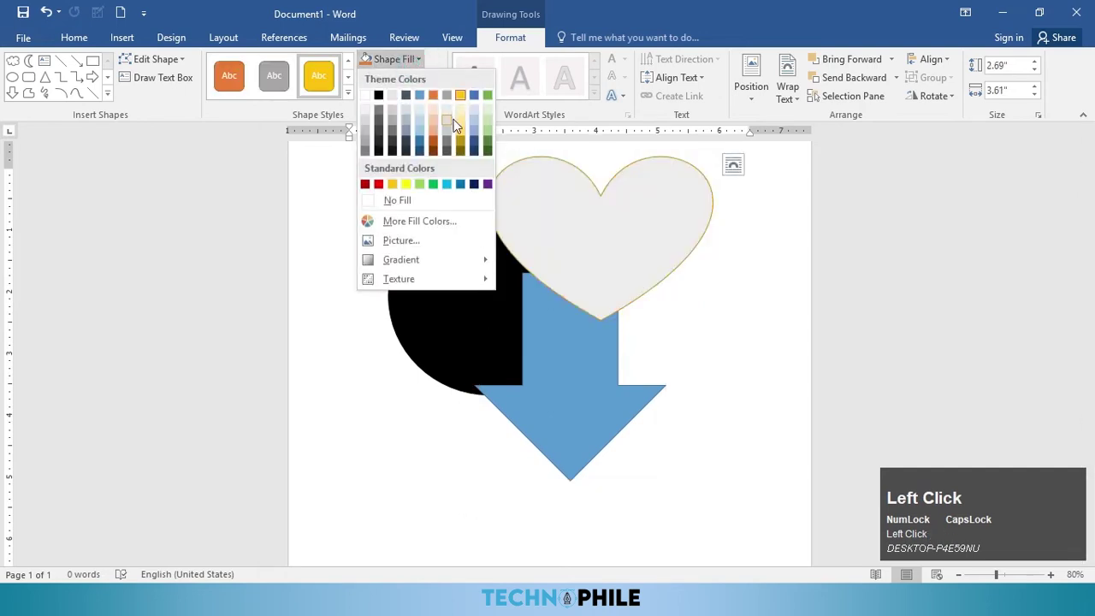
pyautogui.click(459, 127)
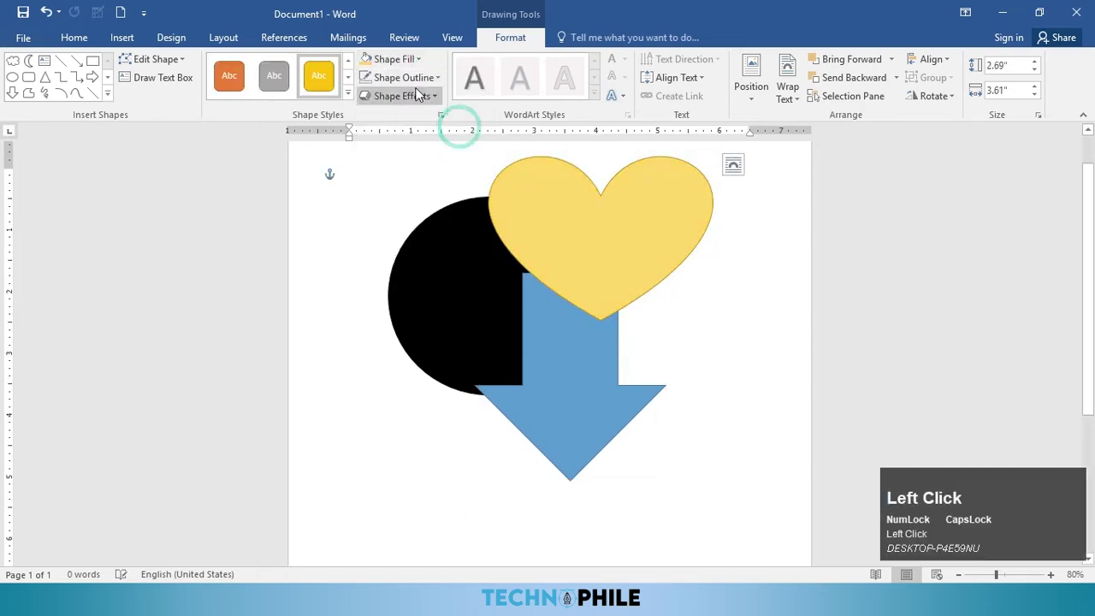
pyautogui.click(393, 59)
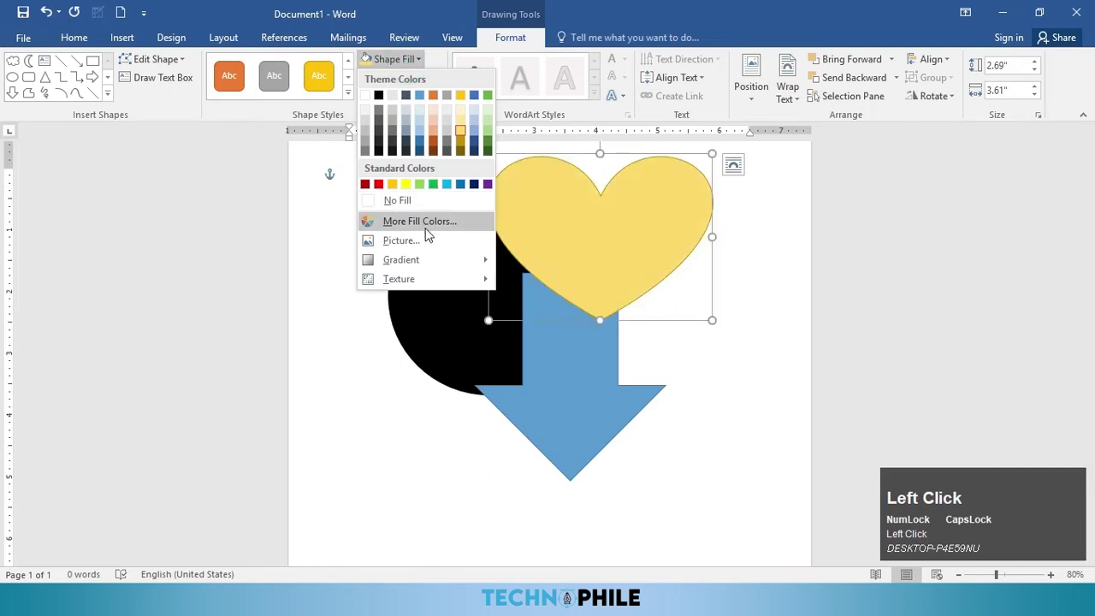
pyautogui.click(420, 221)
pyautogui.moveTo(528, 239); pyautogui.dragTo(496, 212)
pyautogui.click(449, 159)
pyautogui.click(504, 233)
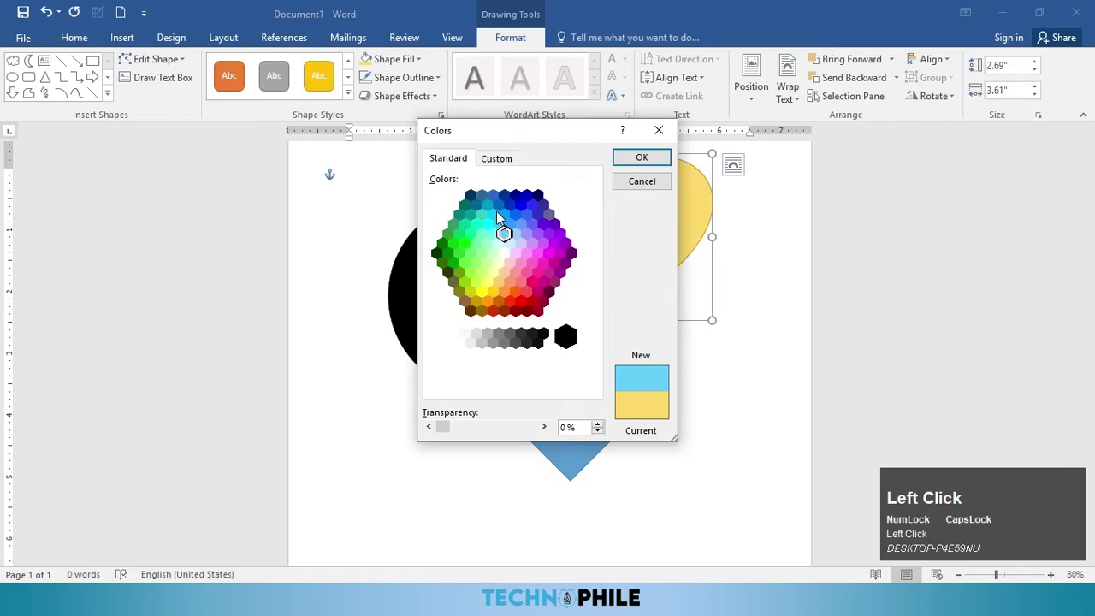
pyautogui.click(641, 160)
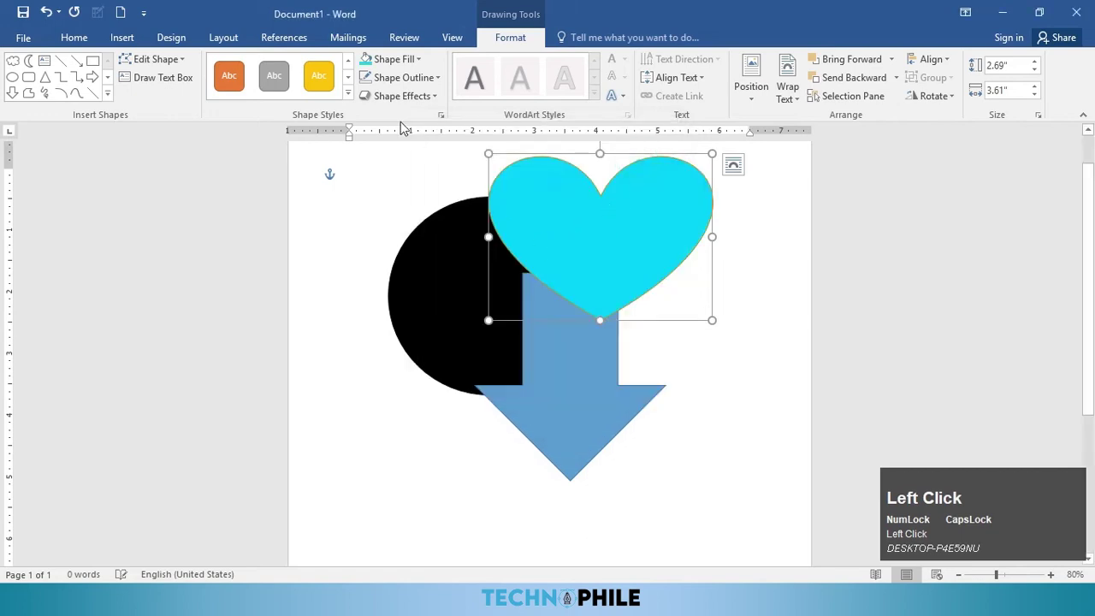
pyautogui.click(393, 59)
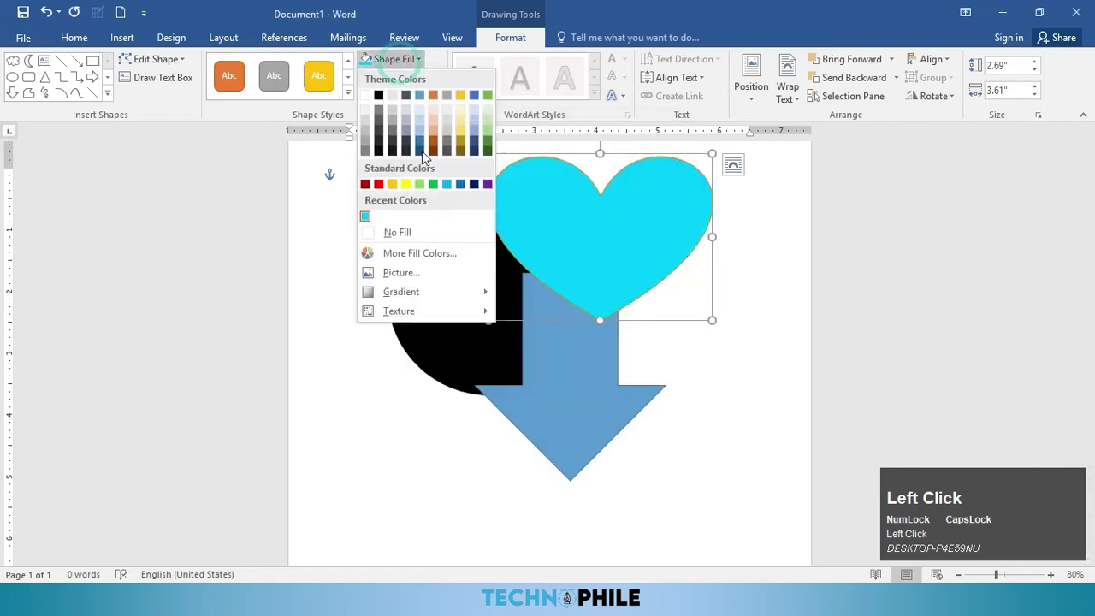
pyautogui.click(430, 273)
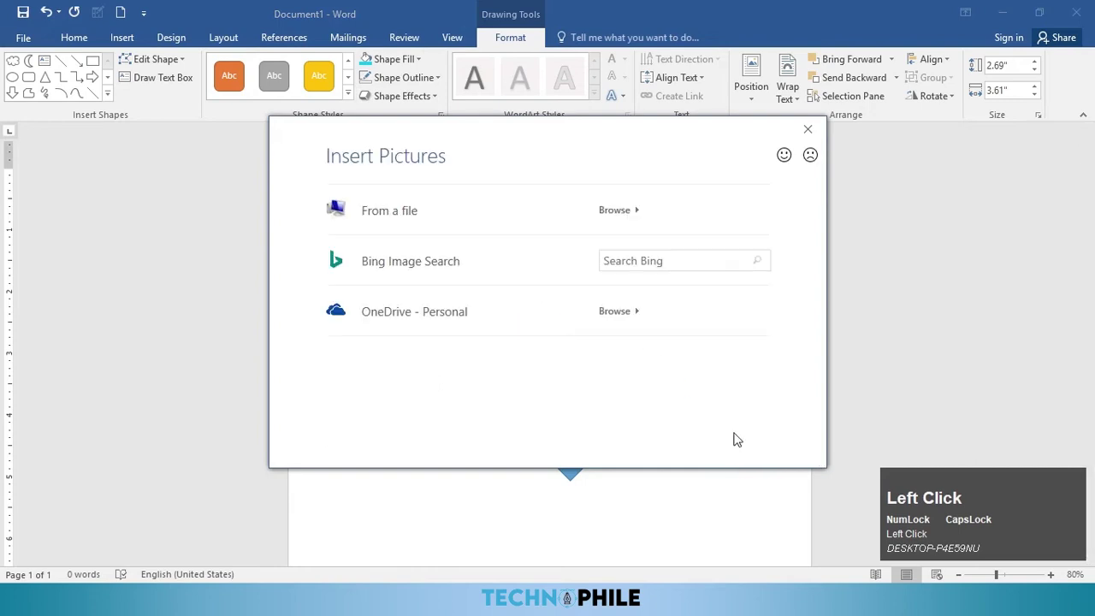
# Step: Fill the heart with the seamless halftone pattern image from a file and move it down
pyautogui.click(524, 206)
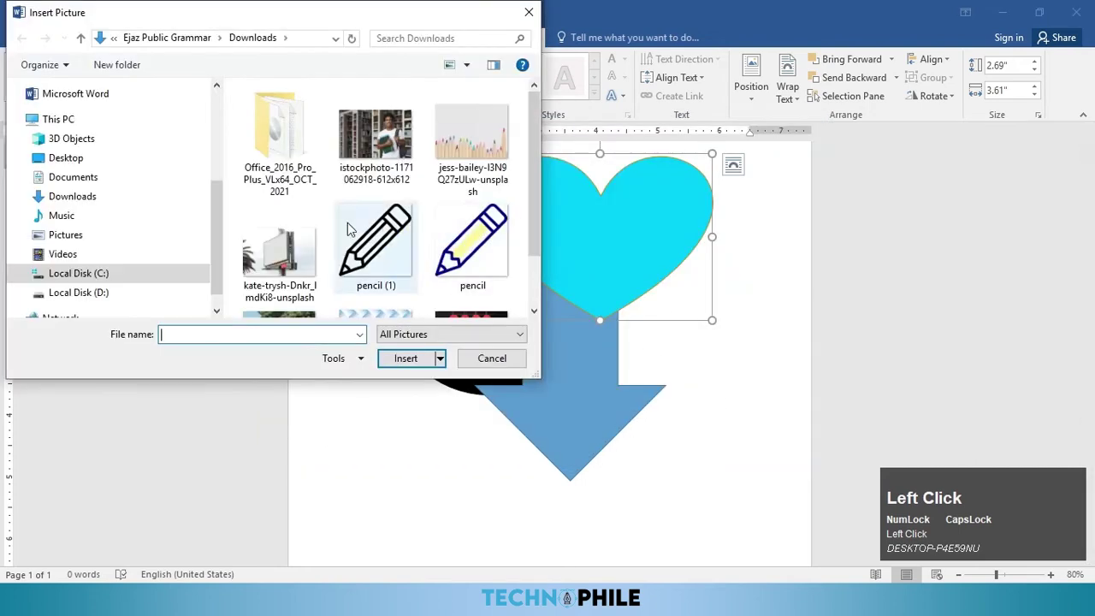
pyautogui.scroll(-1, 420, 260)
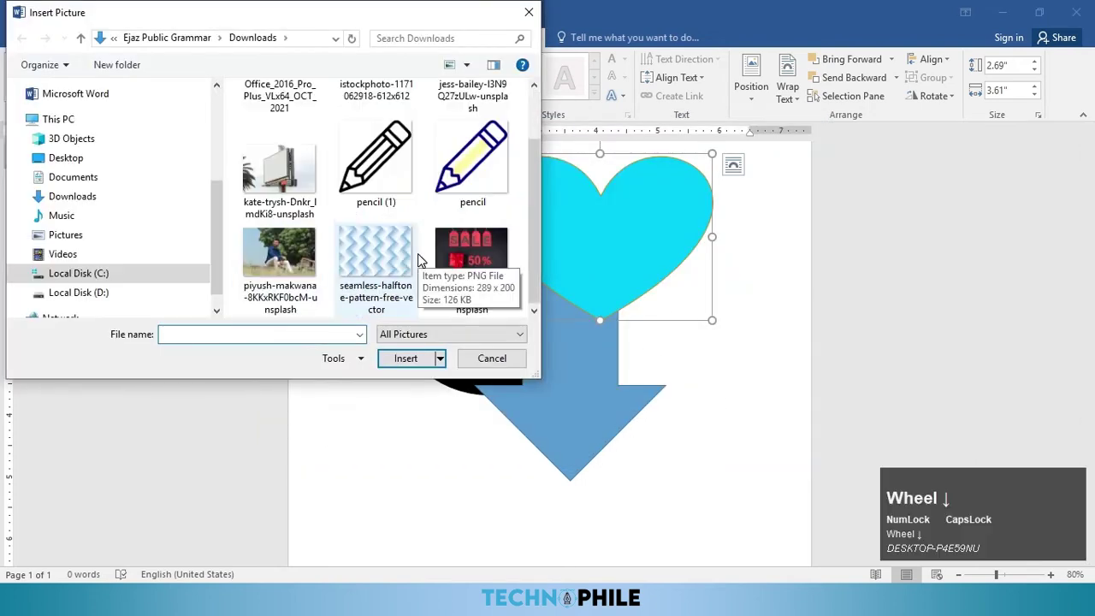
pyautogui.click(385, 270)
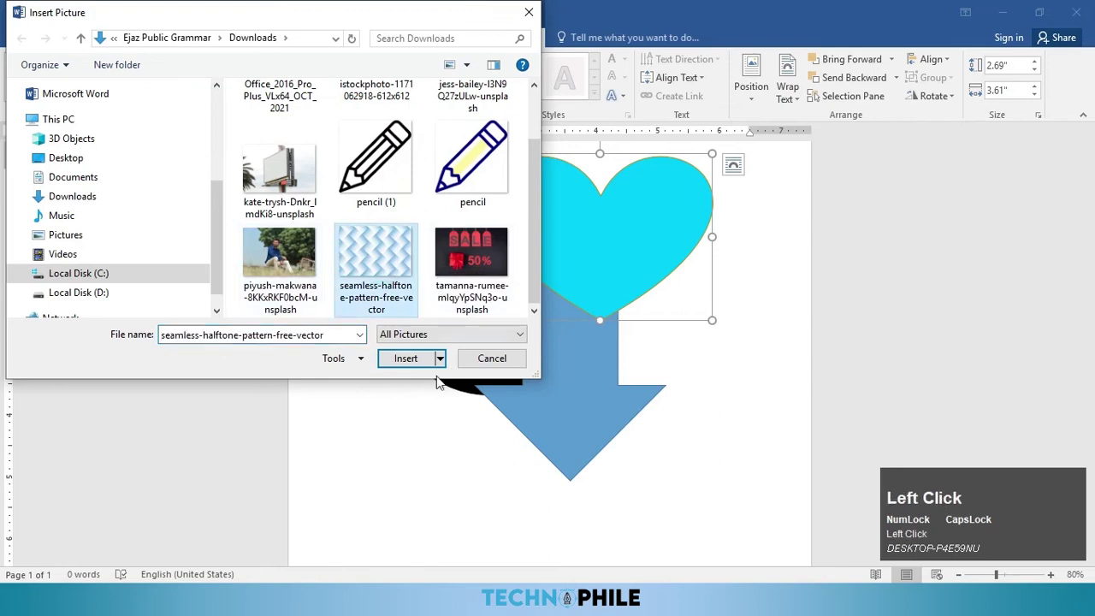
pyautogui.click(411, 356)
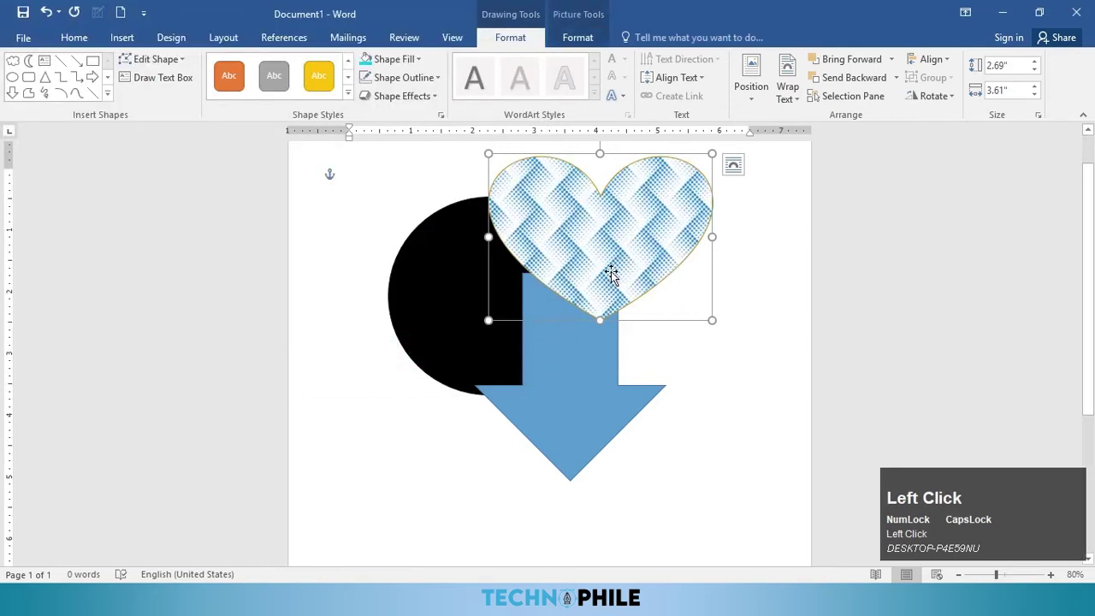
pyautogui.moveTo(610, 272); pyautogui.dragTo(611, 283)
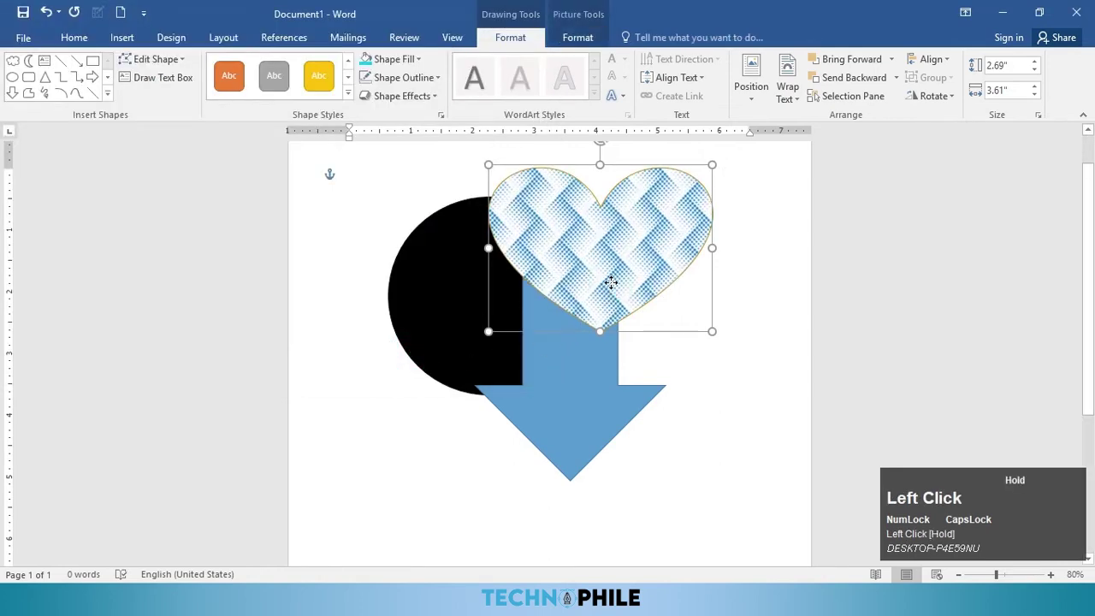
# Step: Try a dark blue gradient fill, then apply the Water Droplets texture to the heart
pyautogui.click(398, 59)
pyautogui.moveTo(446, 296)
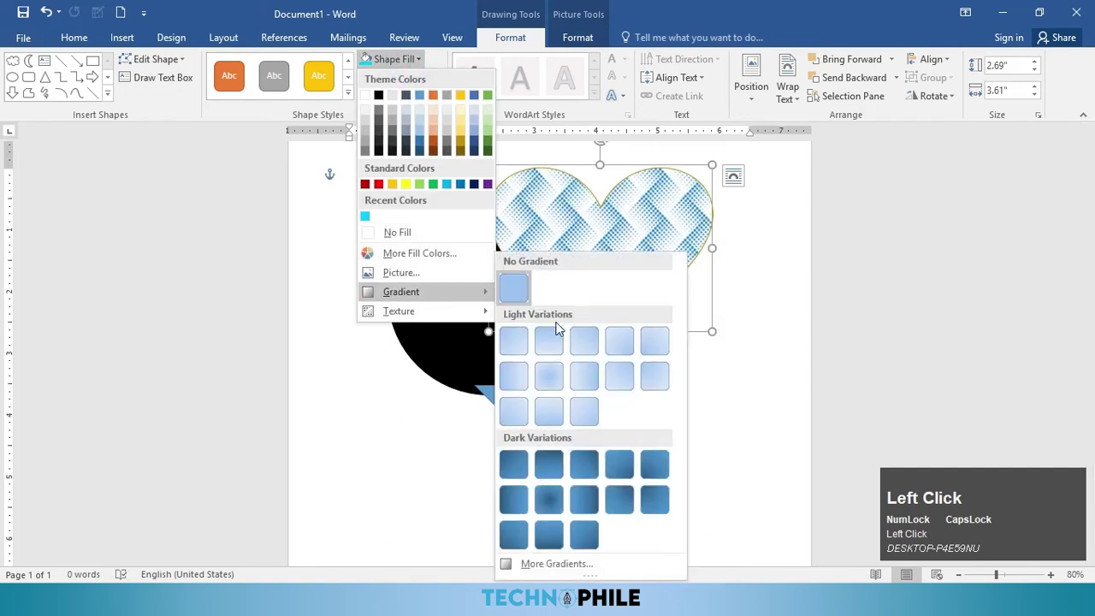
pyautogui.click(581, 451)
pyautogui.click(557, 288)
pyautogui.moveTo(557, 289); pyautogui.dragTo(582, 262)
pyautogui.click(400, 60)
pyautogui.moveTo(437, 315)
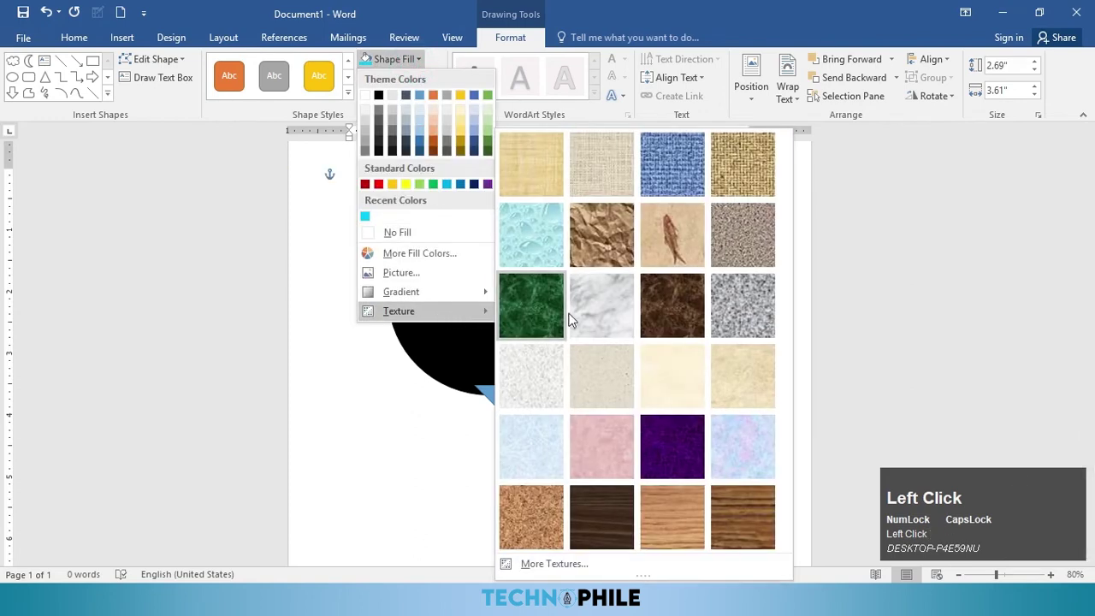
pyautogui.click(543, 231)
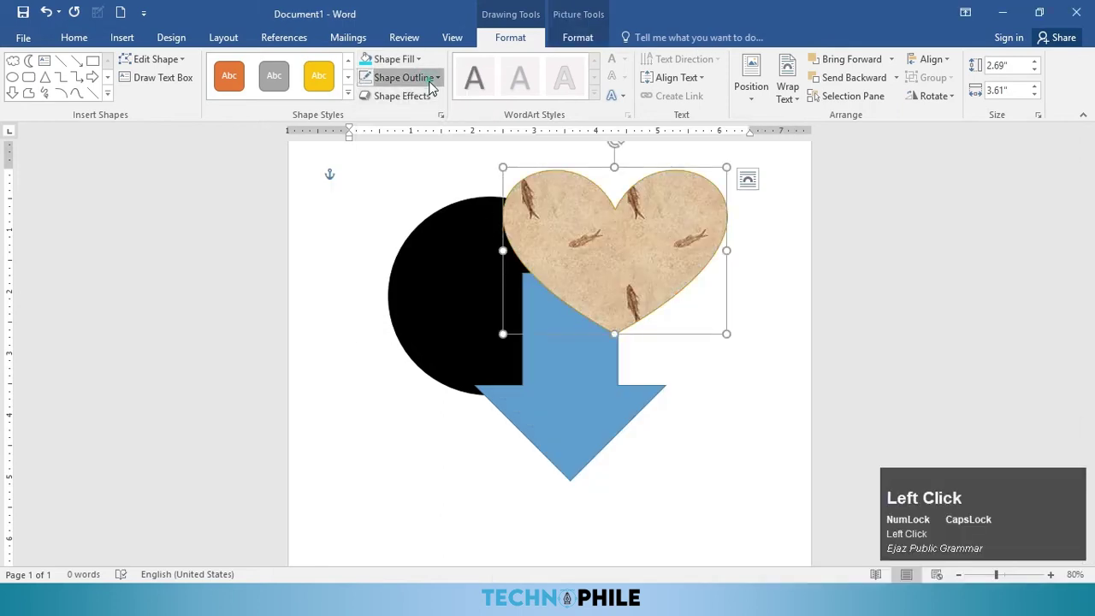
# Step: Give the heart a dark orange, 3 pt, dashed outline
pyautogui.click(432, 83)
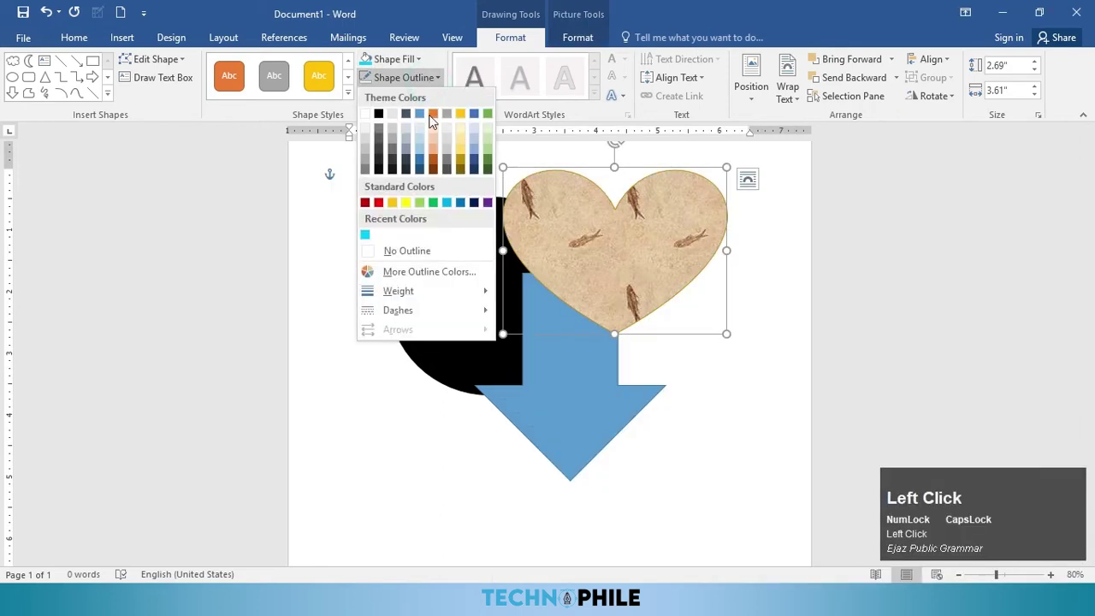
pyautogui.click(433, 171)
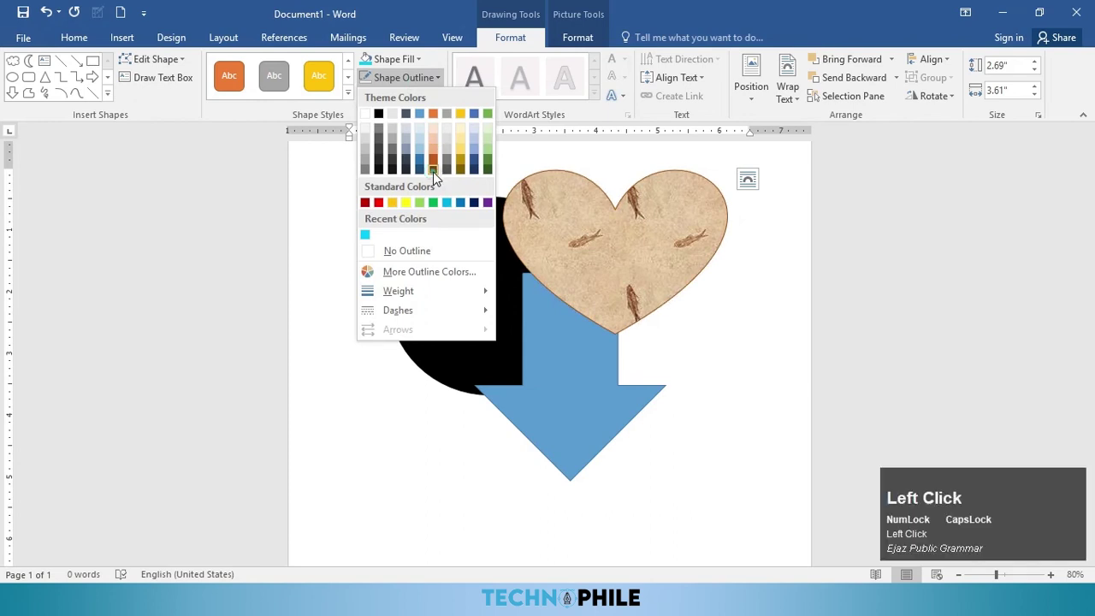
pyautogui.click(400, 78)
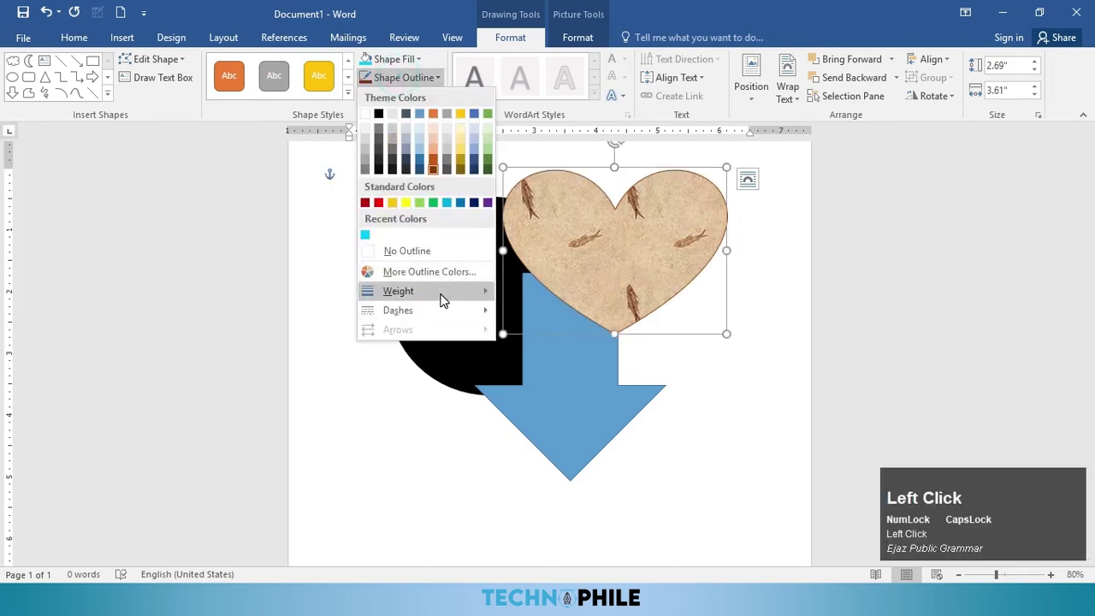
pyautogui.moveTo(433, 294)
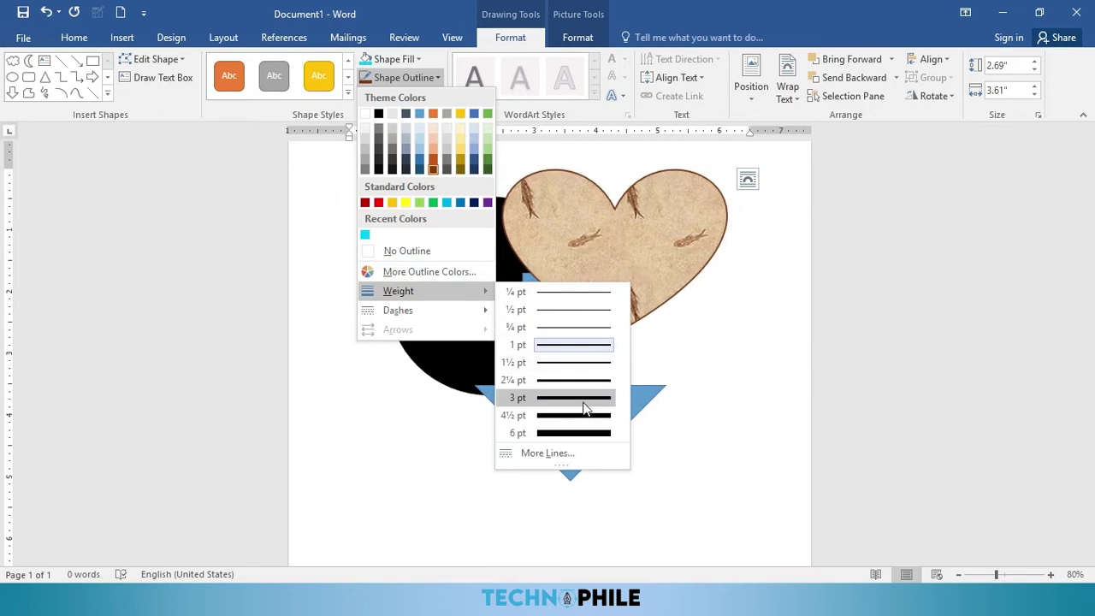
pyautogui.click(582, 403)
pyautogui.click(537, 290)
pyautogui.click(400, 78)
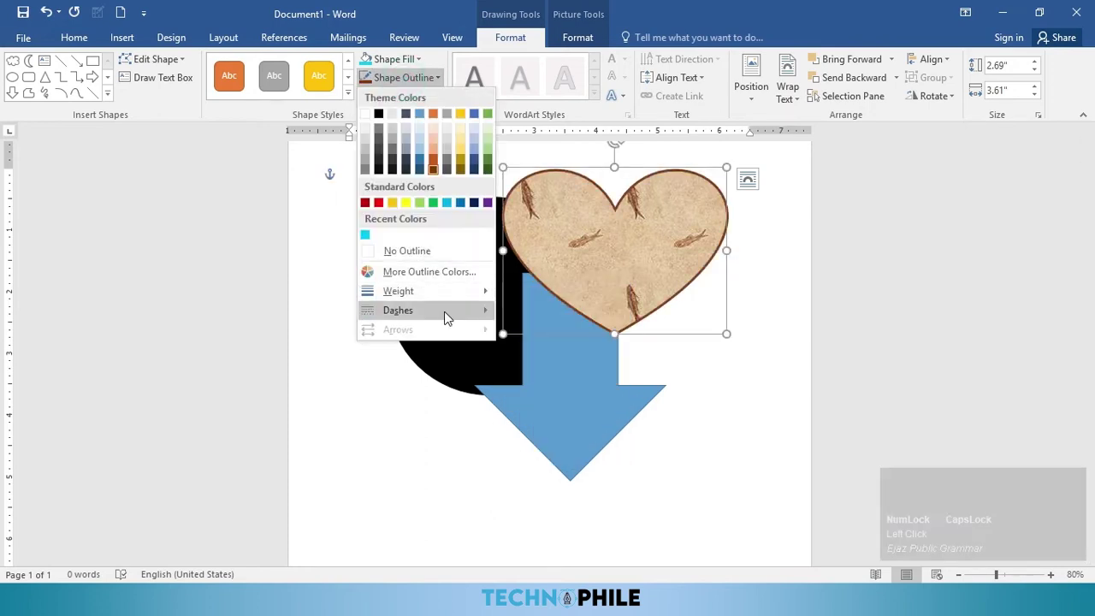
pyautogui.moveTo(445, 310)
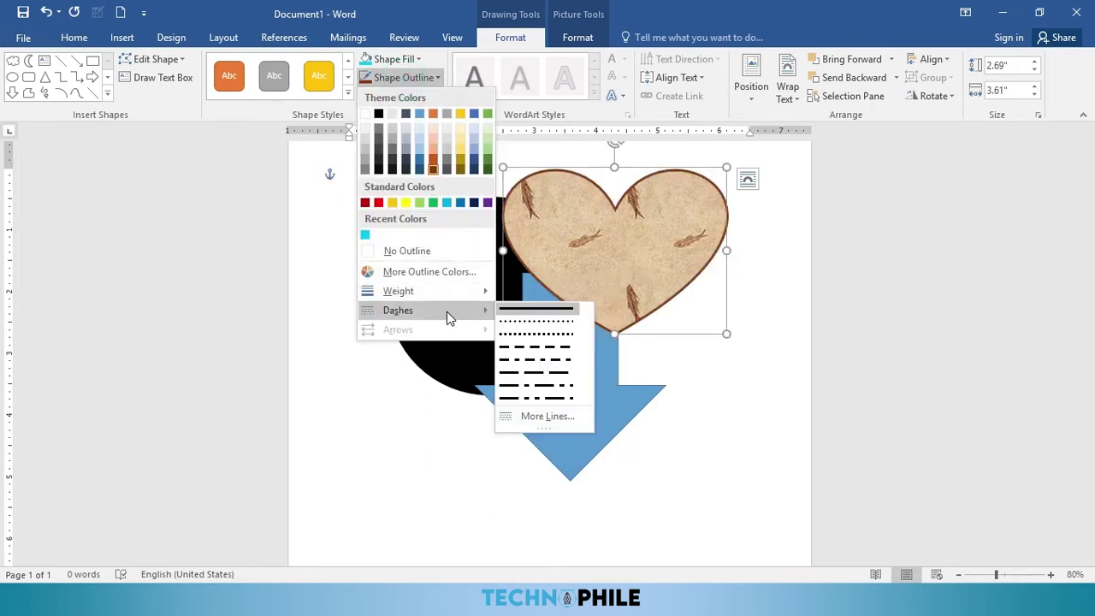
pyautogui.click(535, 354)
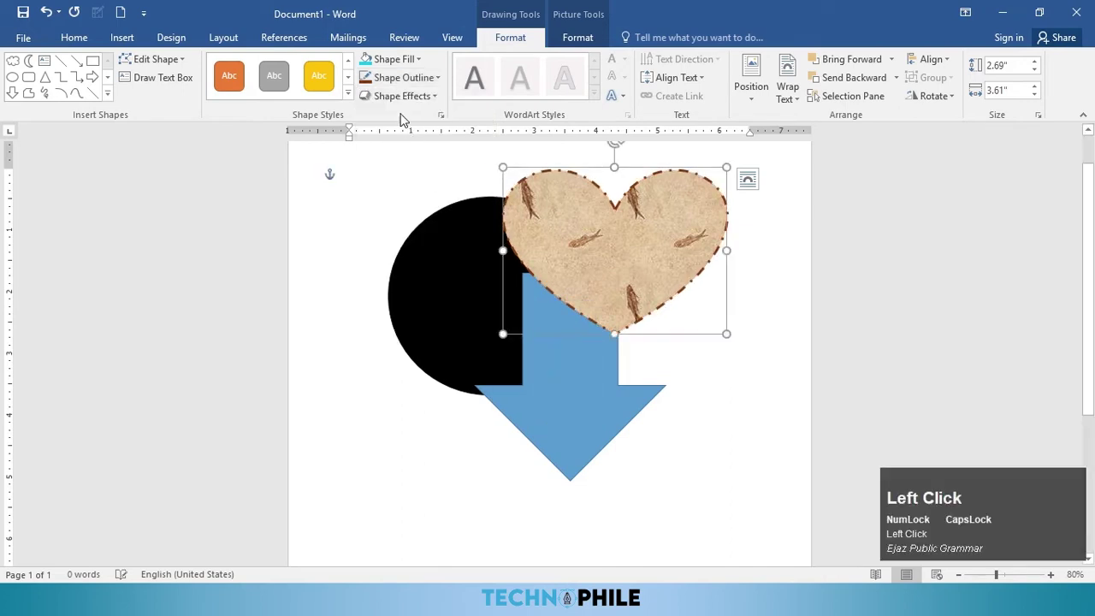
# Step: Apply a bevel preset, an outer shadow and a reflection to the heart, shifting it right
pyautogui.click(406, 97)
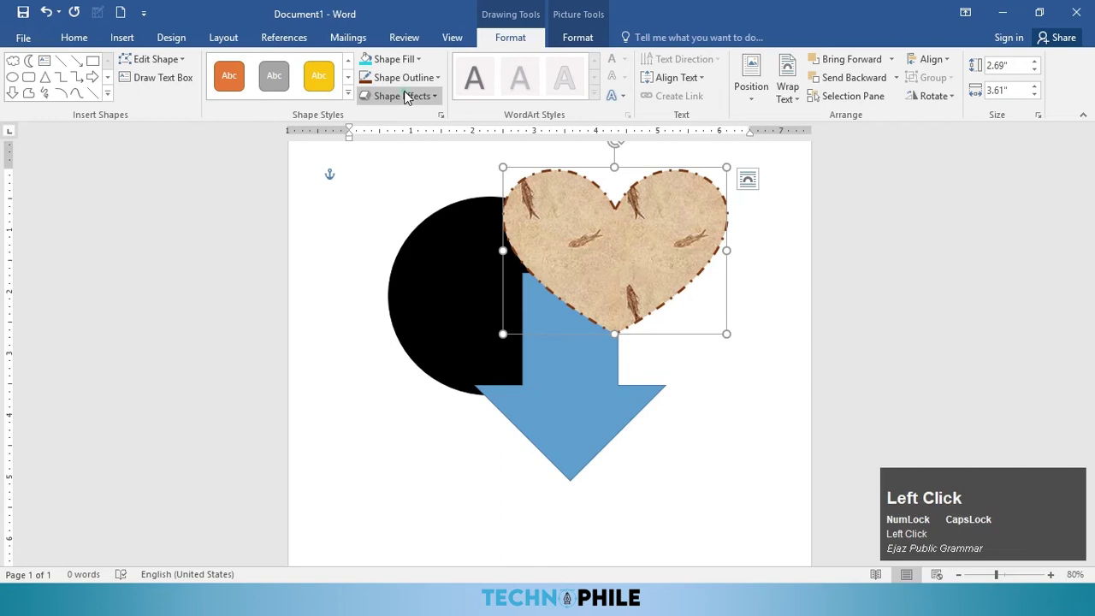
pyautogui.moveTo(409, 124)
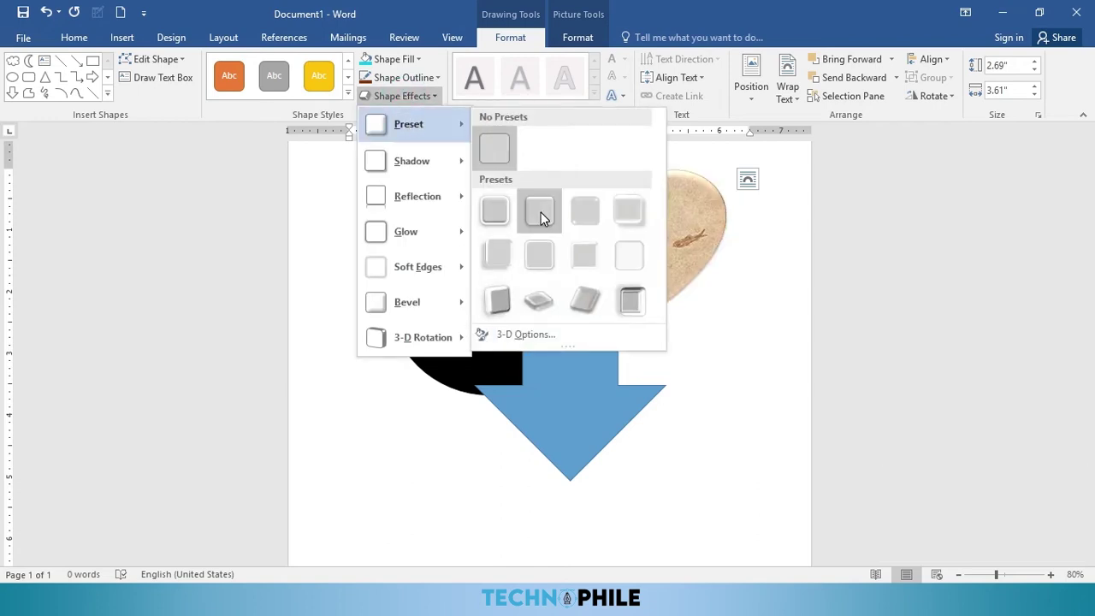
pyautogui.click(590, 223)
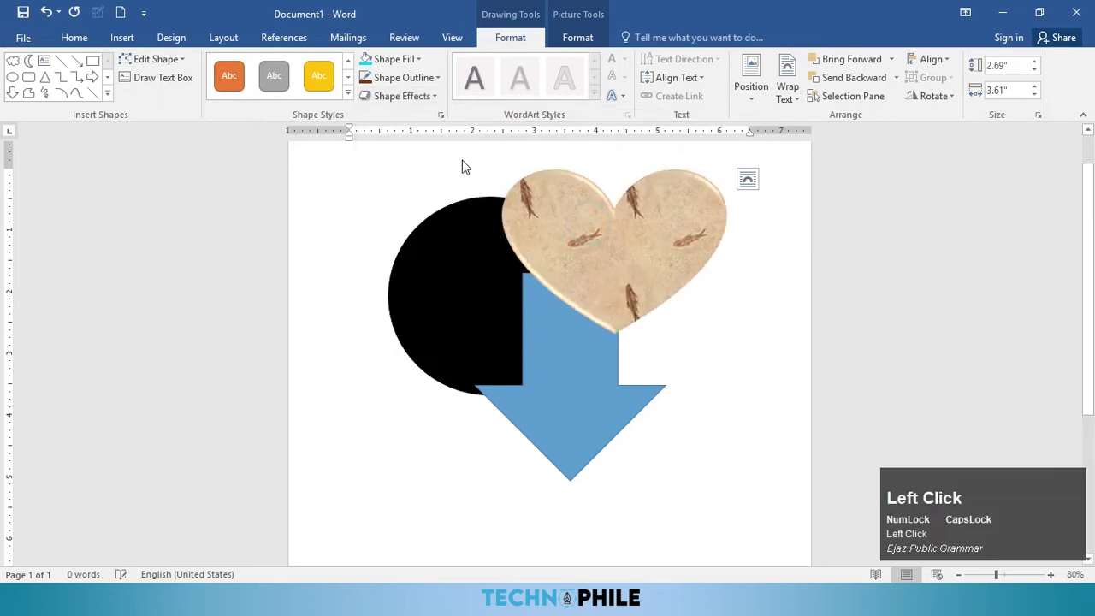
pyautogui.click(393, 95)
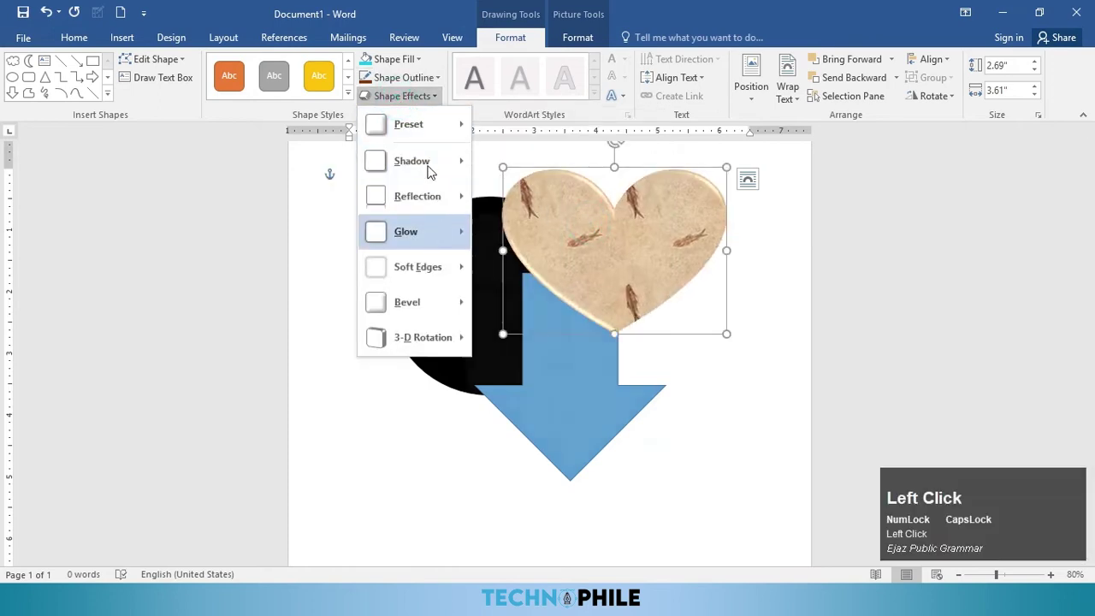
pyautogui.moveTo(426, 160)
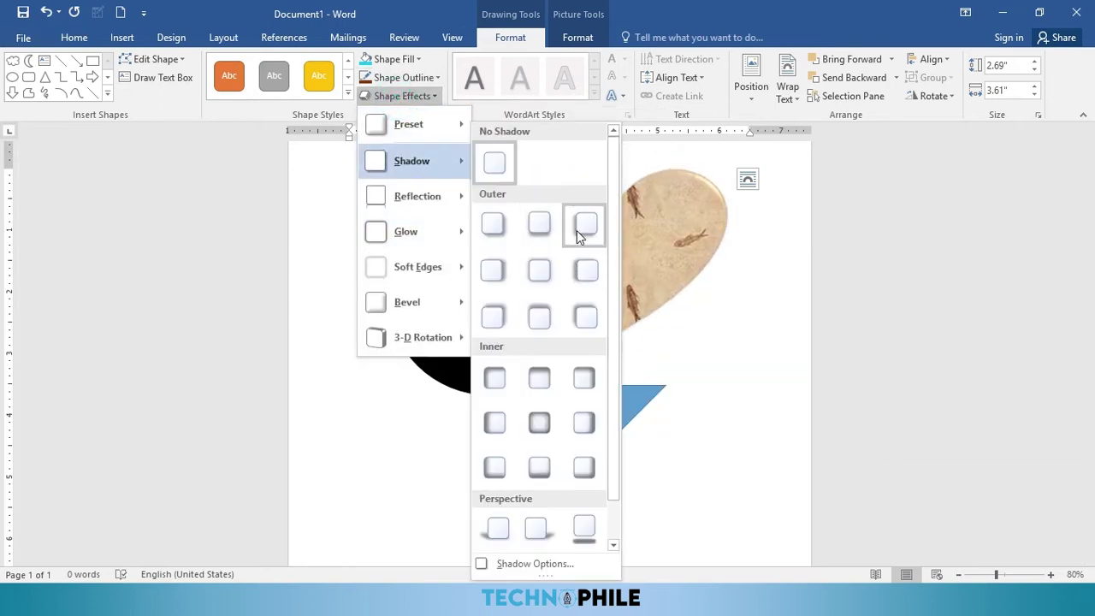
pyautogui.click(580, 272)
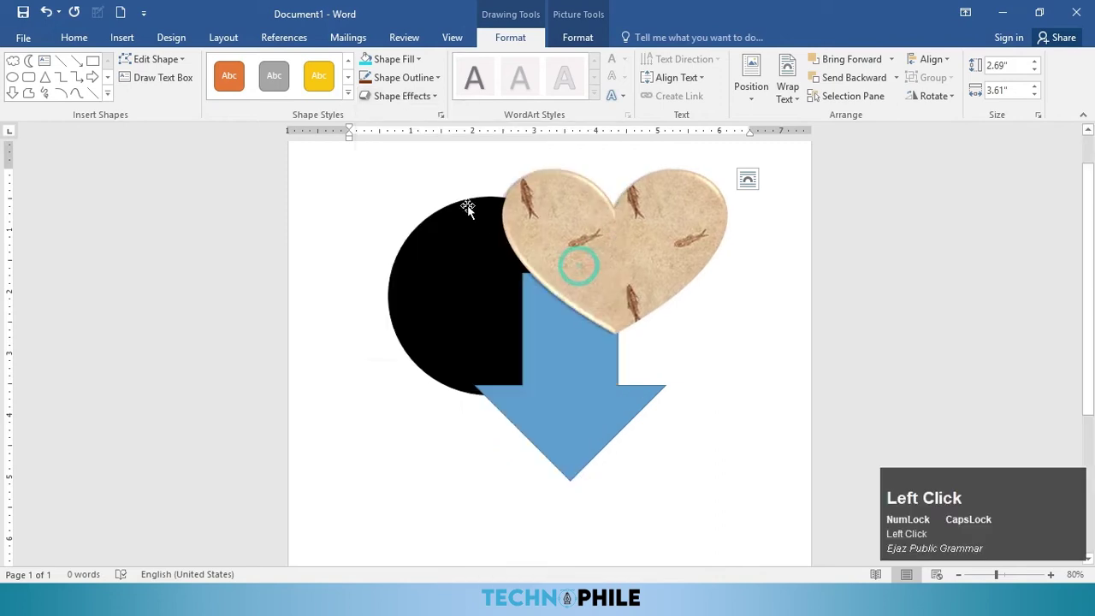
pyautogui.click(401, 101)
pyautogui.moveTo(435, 198)
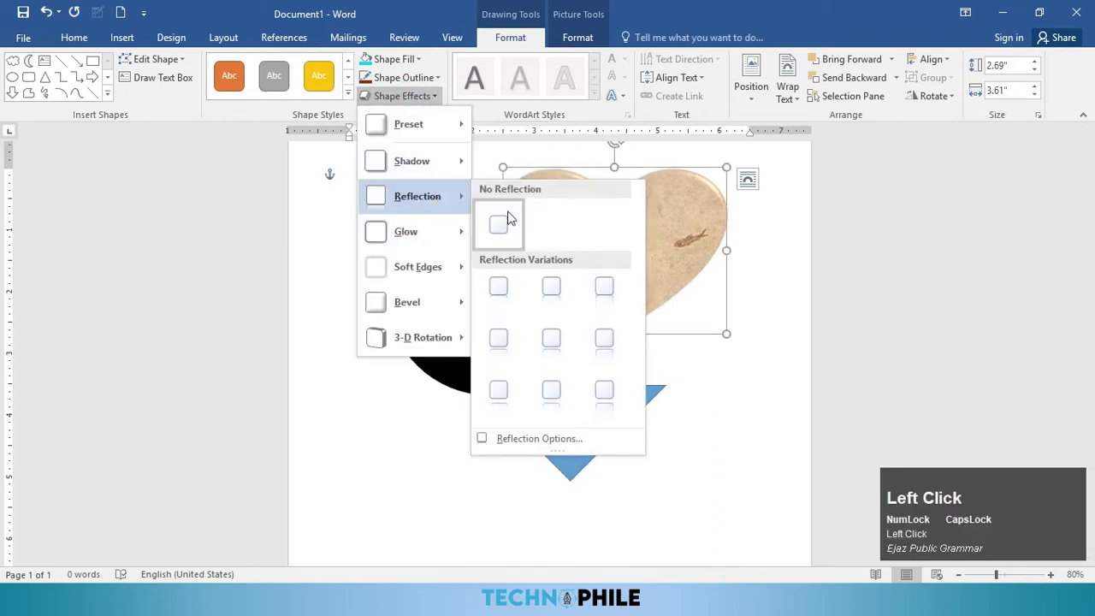
pyautogui.click(498, 287)
pyautogui.moveTo(648, 269); pyautogui.dragTo(679, 297)
# Step: Try 2.5-point soft edges, clear the preset, and settle on 5-point soft edges
pyautogui.click(400, 97)
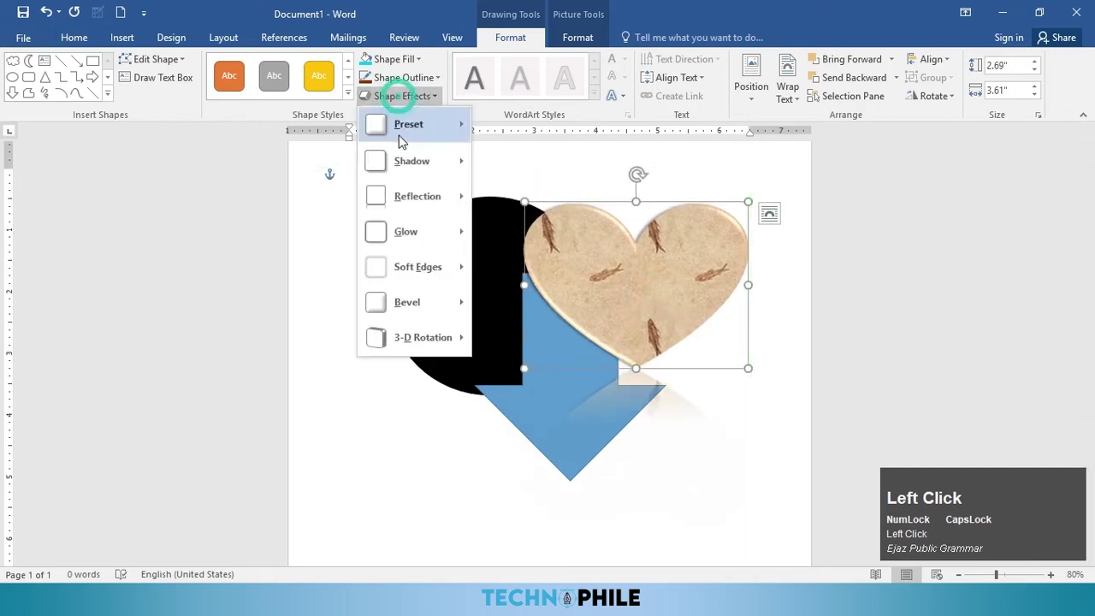
pyautogui.moveTo(432, 270)
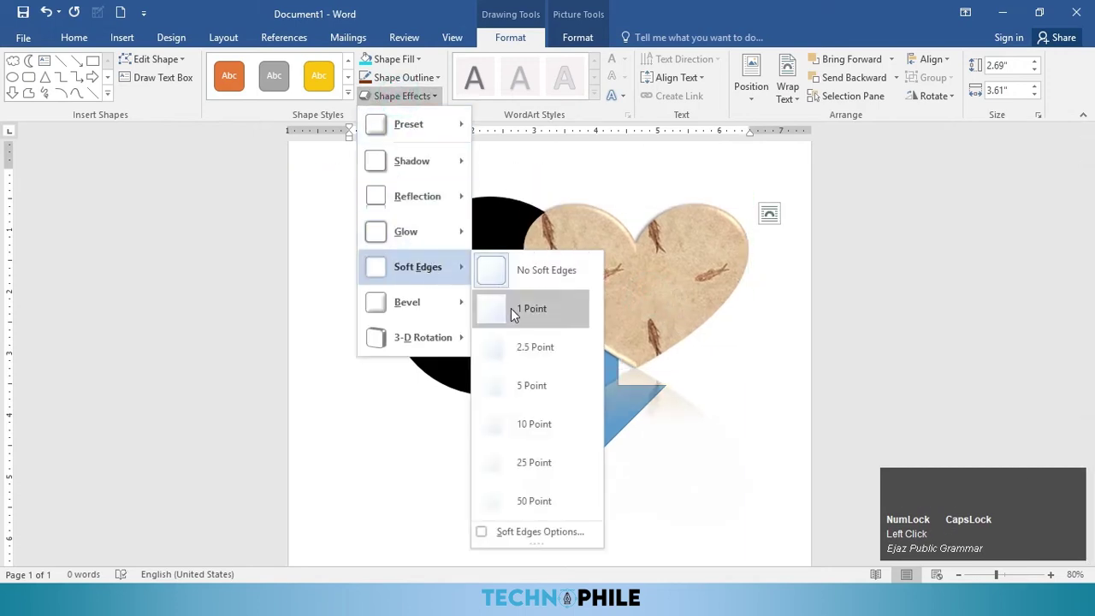
pyautogui.click(524, 349)
pyautogui.moveTo(594, 276)
pyautogui.mouseDown()
pyautogui.moveTo(603, 293)
pyautogui.moveTo(585, 296)
pyautogui.mouseUp()
pyautogui.click(430, 97)
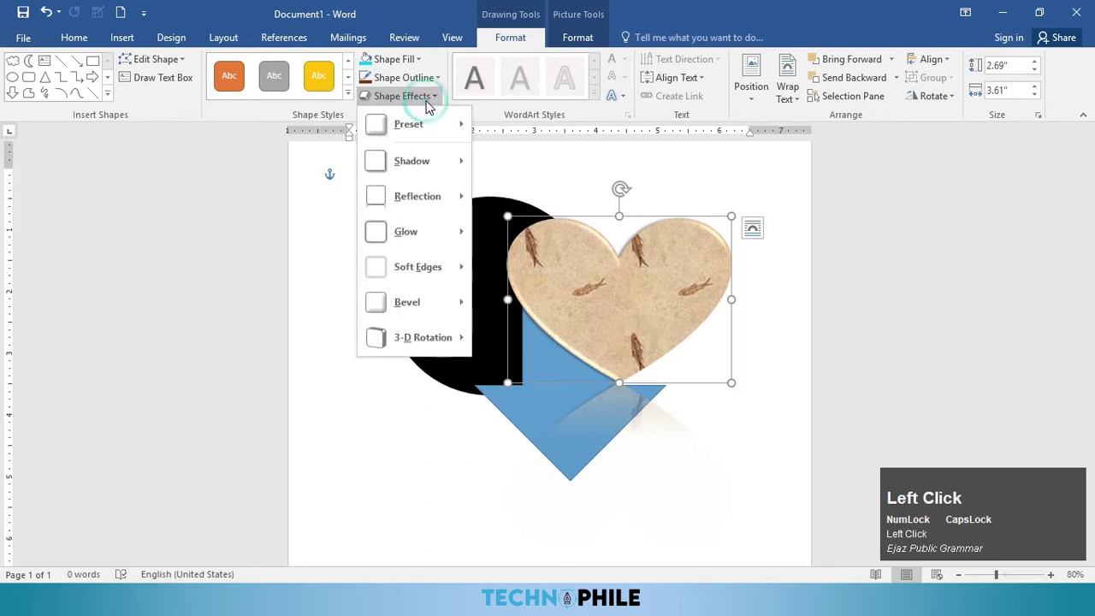
pyautogui.moveTo(432, 127)
pyautogui.click(491, 148)
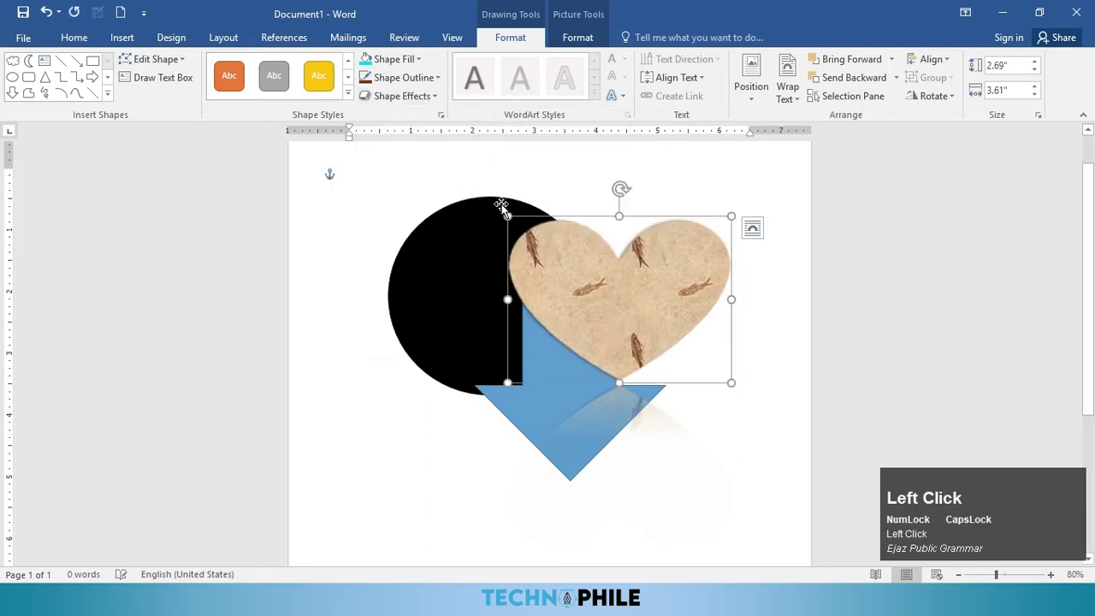
pyautogui.click(391, 99)
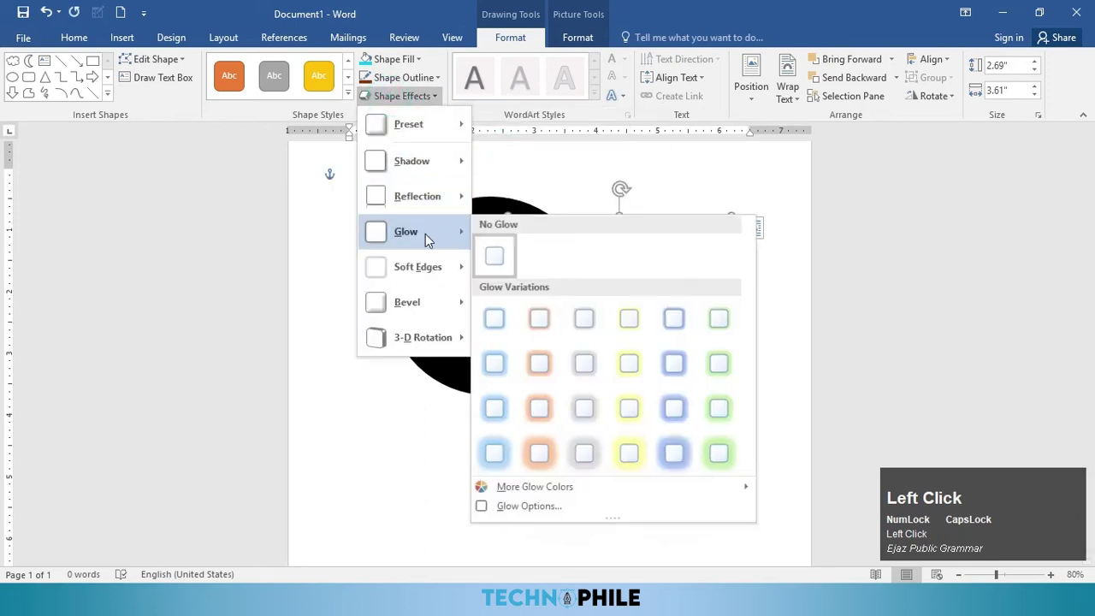
pyautogui.moveTo(432, 266)
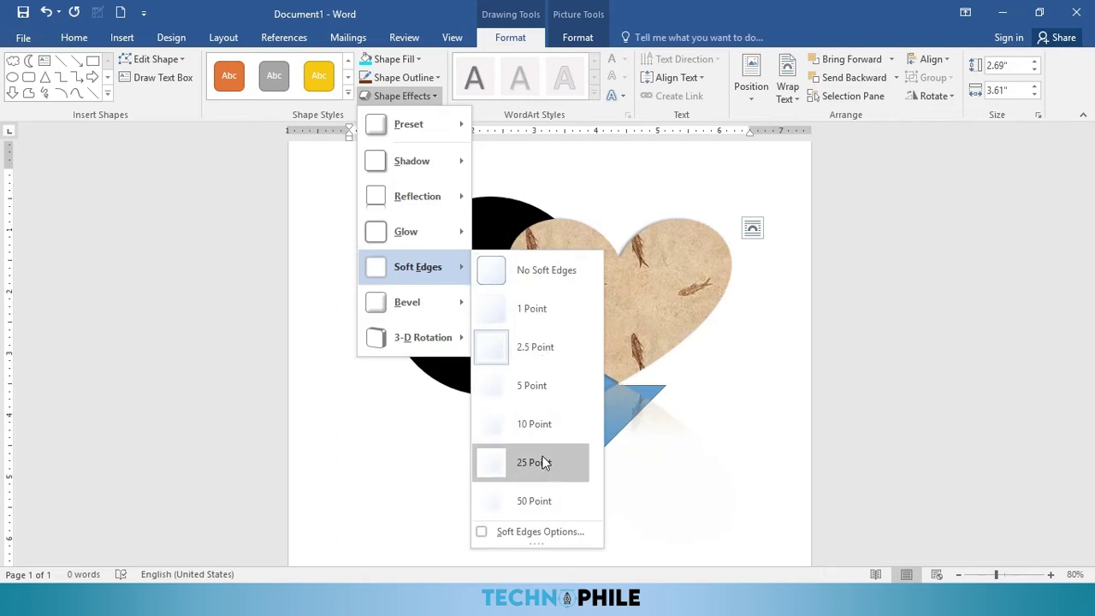
pyautogui.click(527, 389)
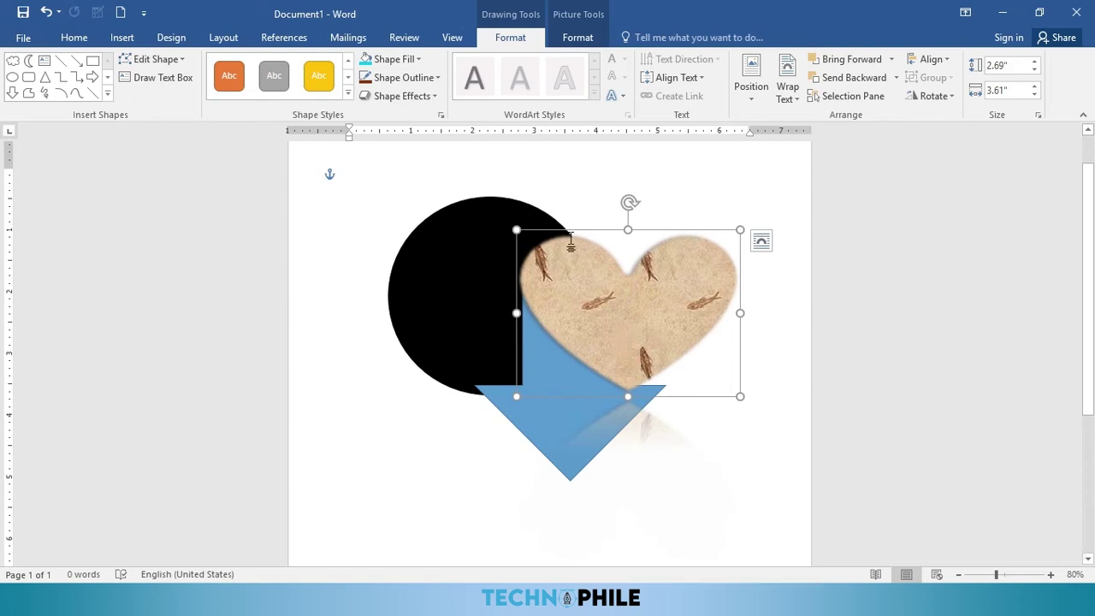
# Step: Position the heart over the circle and arrow, then type =RAND() at the page top
pyautogui.moveTo(587, 293); pyautogui.dragTo(543, 291)
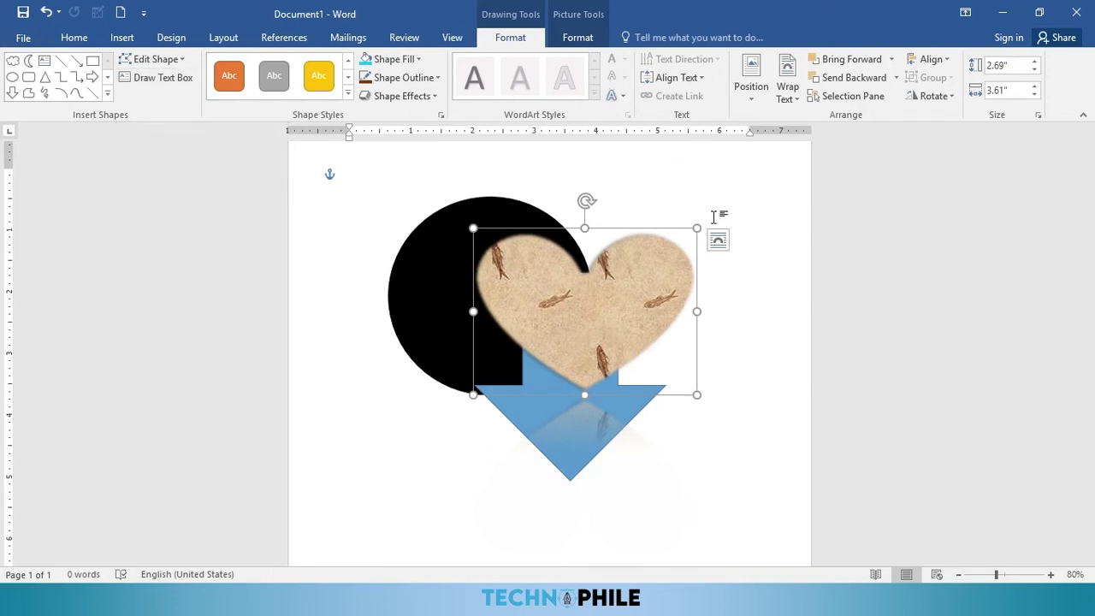
pyautogui.moveTo(642, 296)
pyautogui.mouseDown()
pyautogui.moveTo(645, 269)
pyautogui.moveTo(657, 286)
pyautogui.mouseUp()
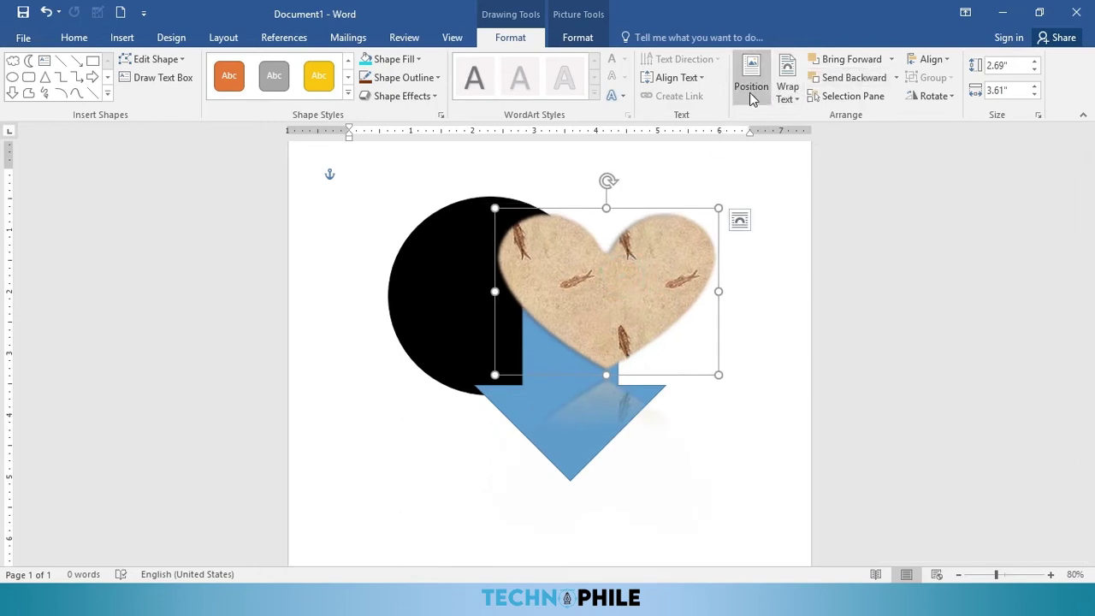
pyautogui.moveTo(653, 237); pyautogui.dragTo(667, 244)
pyautogui.click(409, 178)
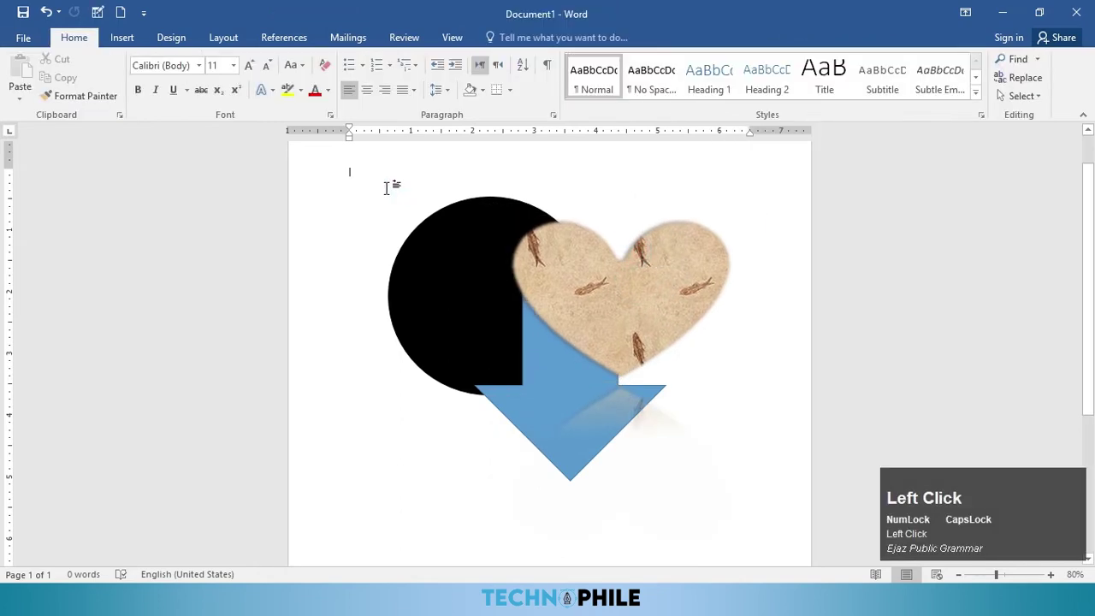
pyautogui.write('=RAND')
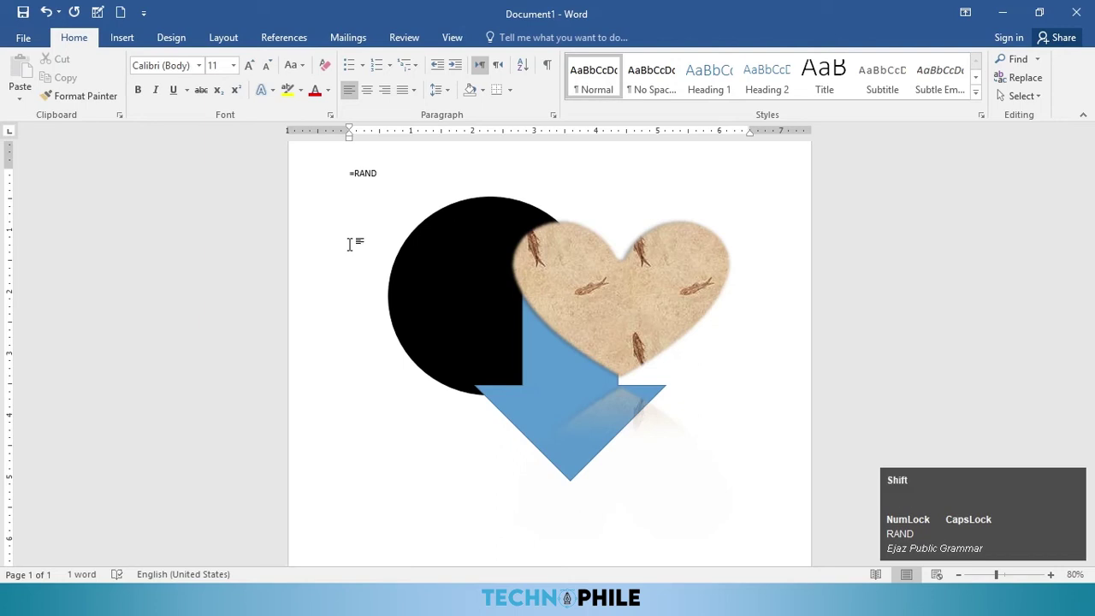
pyautogui.write('()')
# Step: Expand =RAND() into five paragraphs of sample text and move the heart up-left
pyautogui.press('Return')
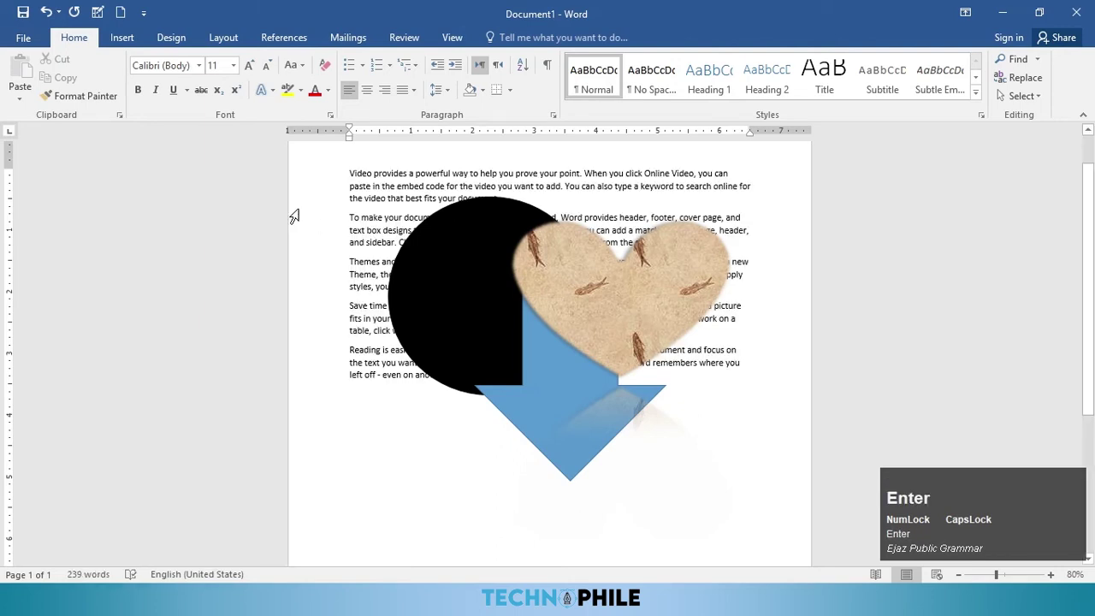
pyautogui.moveTo(630, 293); pyautogui.dragTo(607, 252)
pyautogui.click(520, 38)
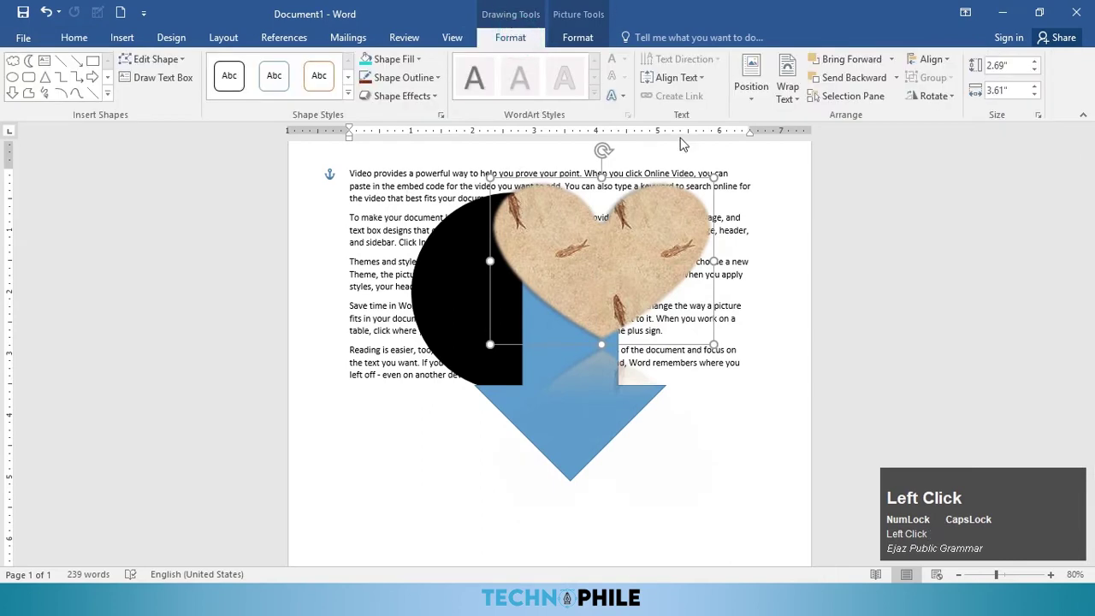
# Step: Place the heart top-left with text wrapping, move the circle and arrow lower right, and zoom to 100%
pyautogui.click(765, 104)
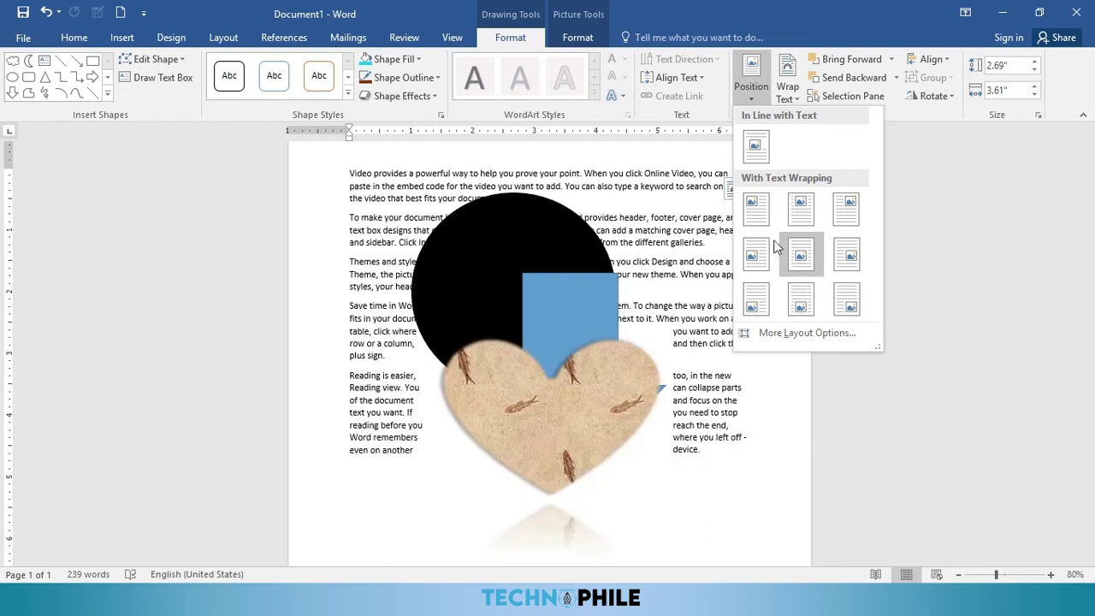
pyautogui.click(756, 218)
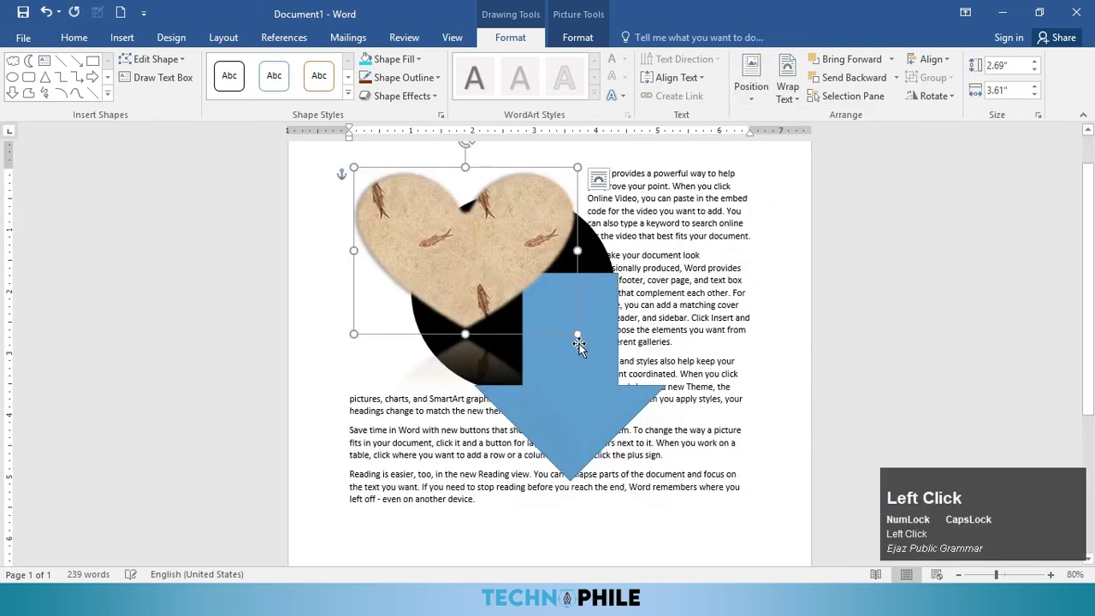
pyautogui.click(602, 408)
pyautogui.moveTo(587, 310); pyautogui.dragTo(520, 245)
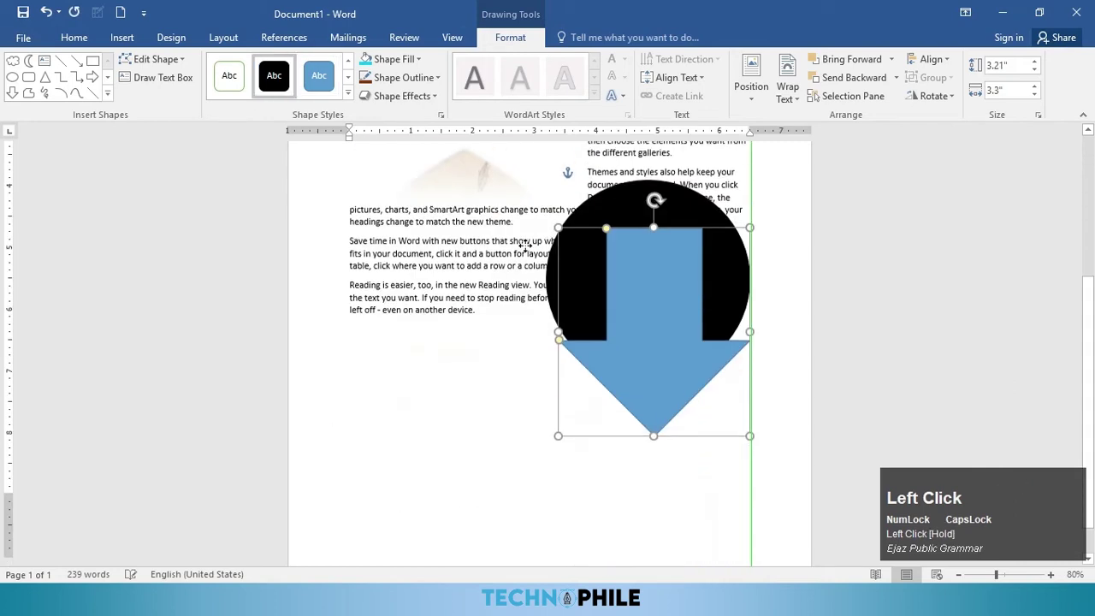
pyautogui.scroll(6, 552, 288)
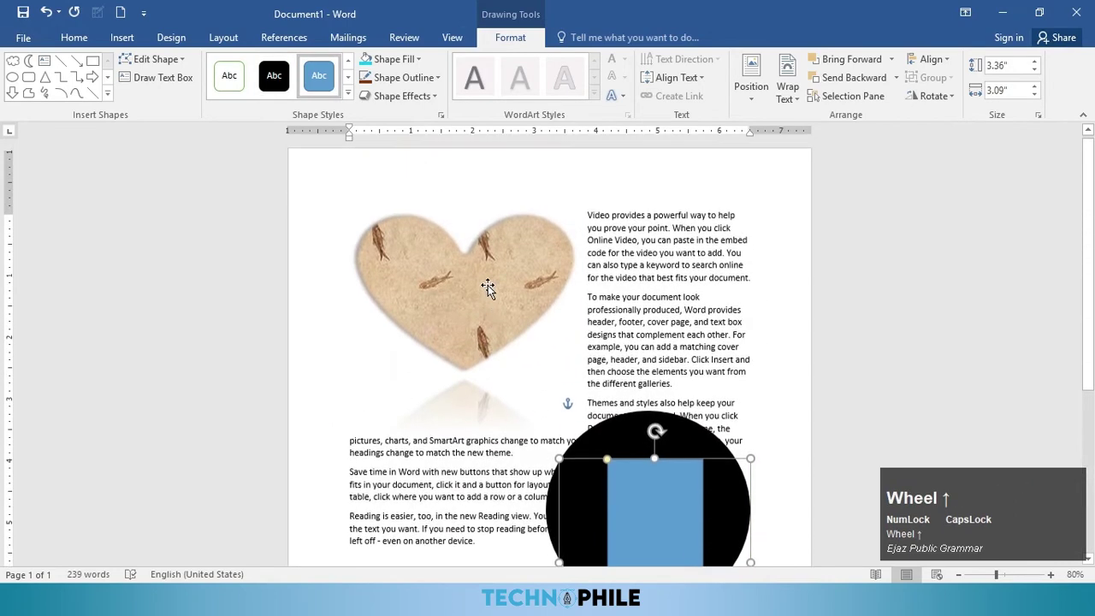
pyautogui.click(507, 287)
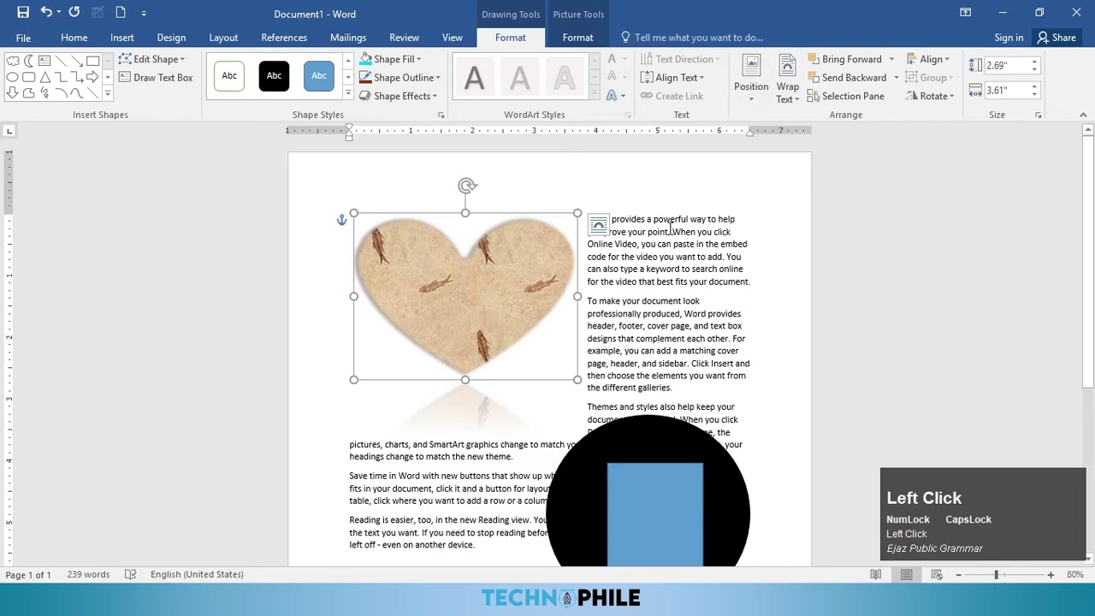
pyautogui.keyDown('ctrl'); pyautogui.scroll(2, 671, 237); pyautogui.keyUp('ctrl')
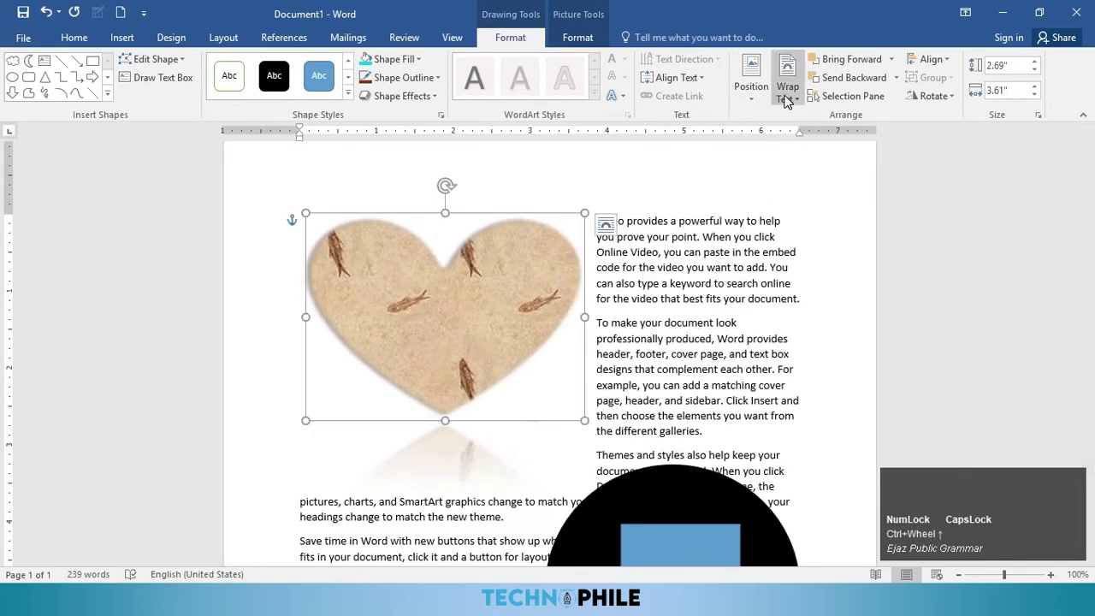
# Step: Edit the heart's wrap points to tighten the outline into its notch and right shoulder
pyautogui.click(788, 94)
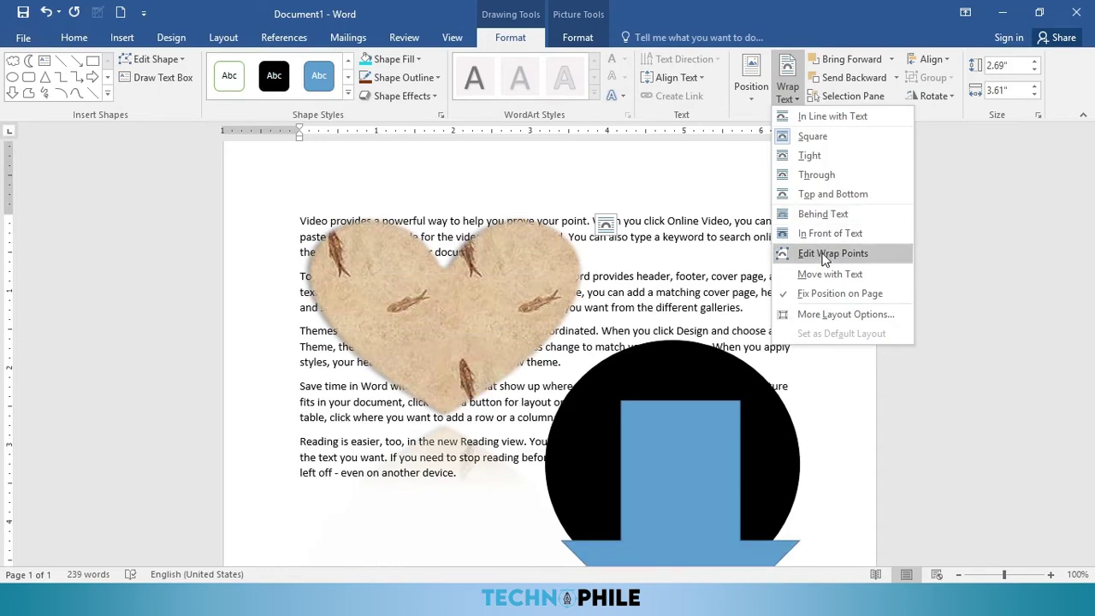
pyautogui.click(825, 255)
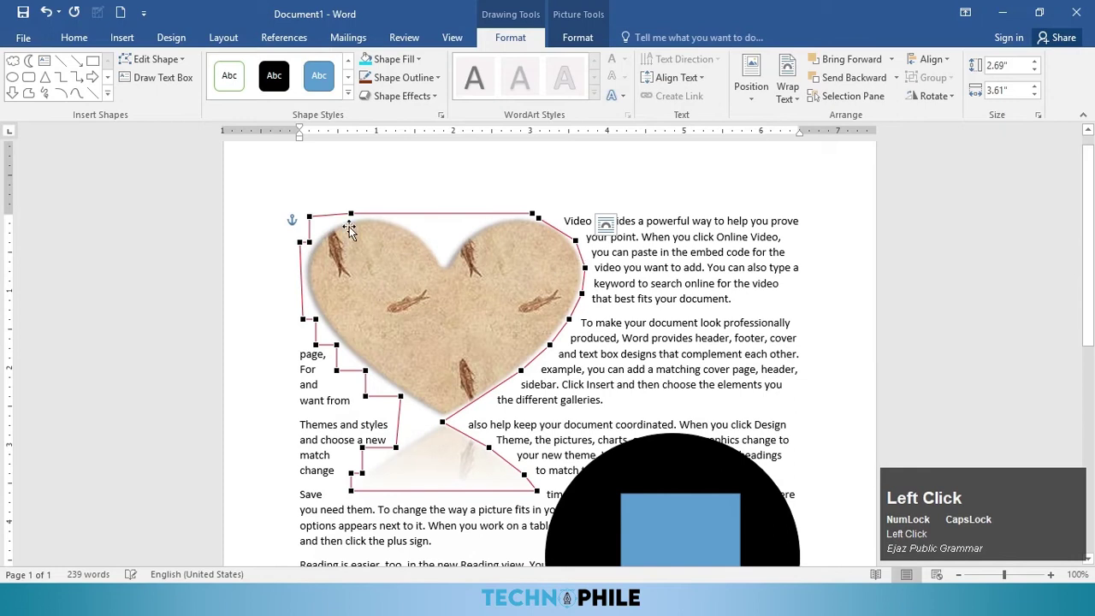
pyautogui.moveTo(350, 213); pyautogui.dragTo(436, 247)
pyautogui.moveTo(373, 226); pyautogui.dragTo(433, 244)
pyautogui.moveTo(577, 242); pyautogui.dragTo(563, 241)
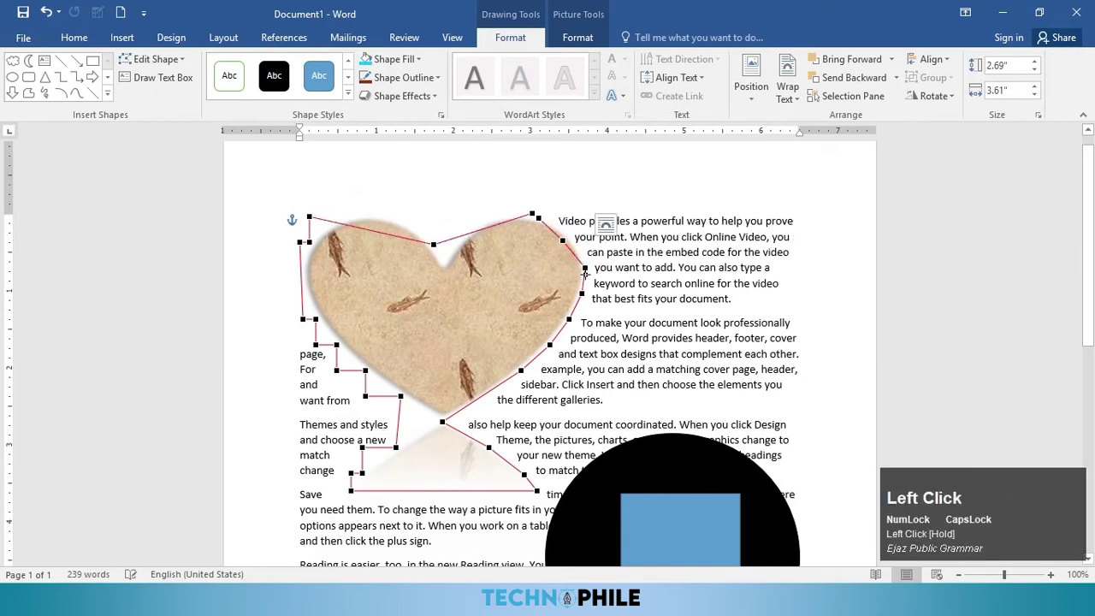
pyautogui.moveTo(581, 278); pyautogui.dragTo(575, 274)
pyautogui.click(644, 283)
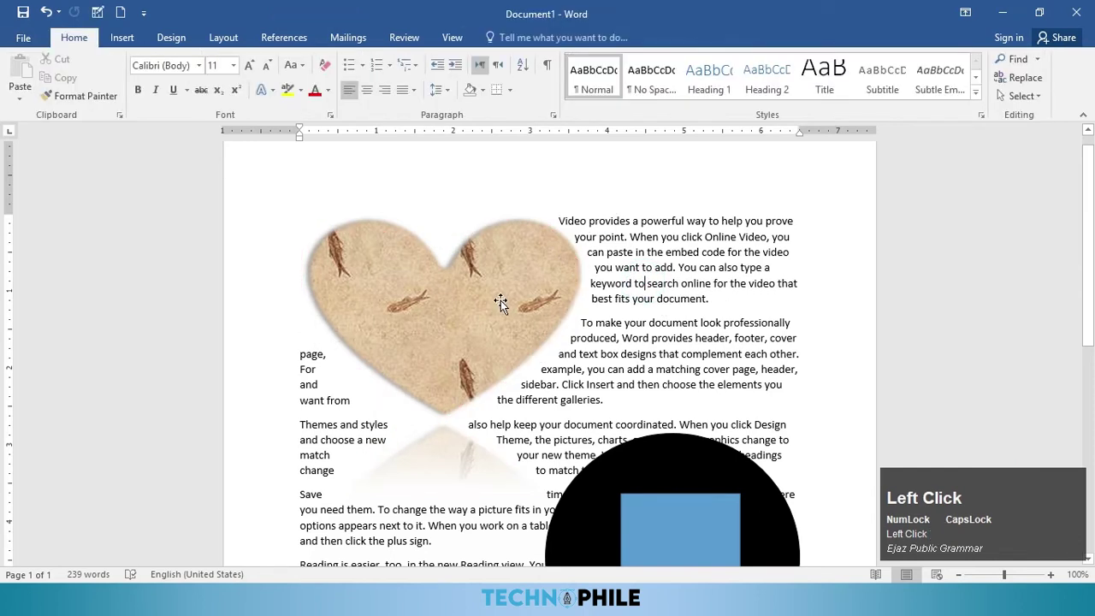
# Step: Set the heart In Front of Text, shift it right, and move the circle and arrow up over it
pyautogui.click(502, 301)
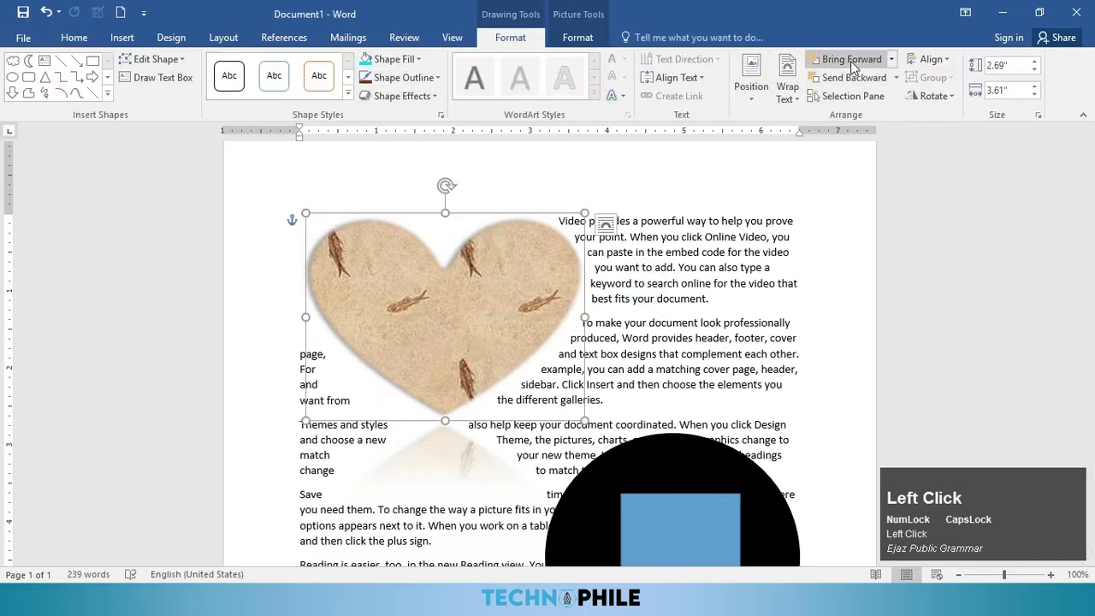
pyautogui.moveTo(510, 284); pyautogui.dragTo(576, 284)
pyautogui.click(787, 86)
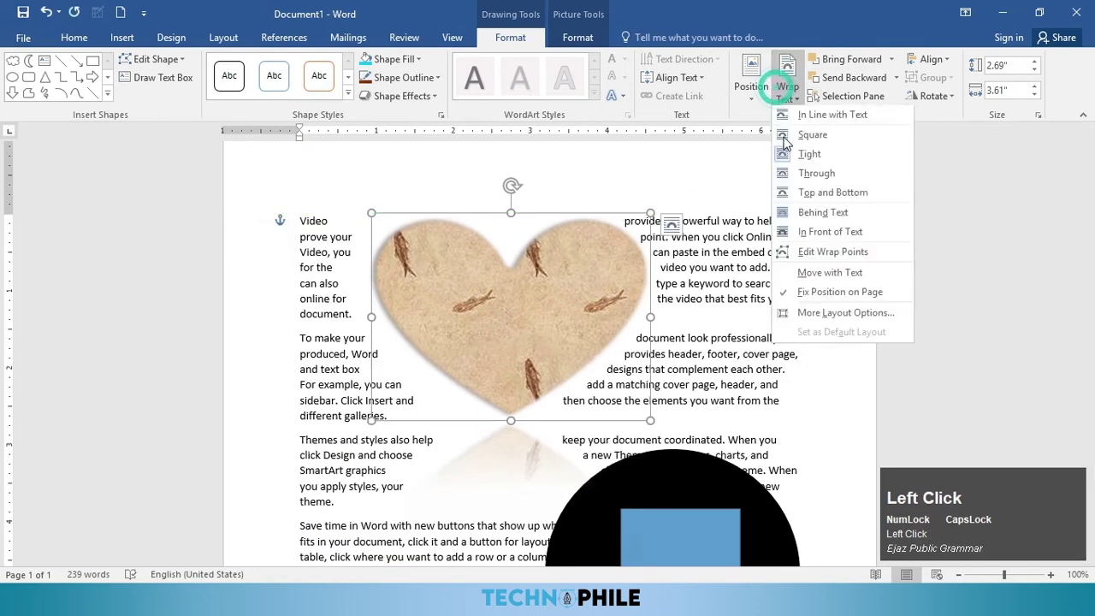
pyautogui.click(809, 232)
pyautogui.moveTo(609, 289); pyautogui.dragTo(682, 266)
pyautogui.moveTo(708, 456)
pyautogui.mouseDown()
pyautogui.moveTo(624, 166)
pyautogui.moveTo(660, 159)
pyautogui.moveTo(648, 245)
pyautogui.mouseUp()
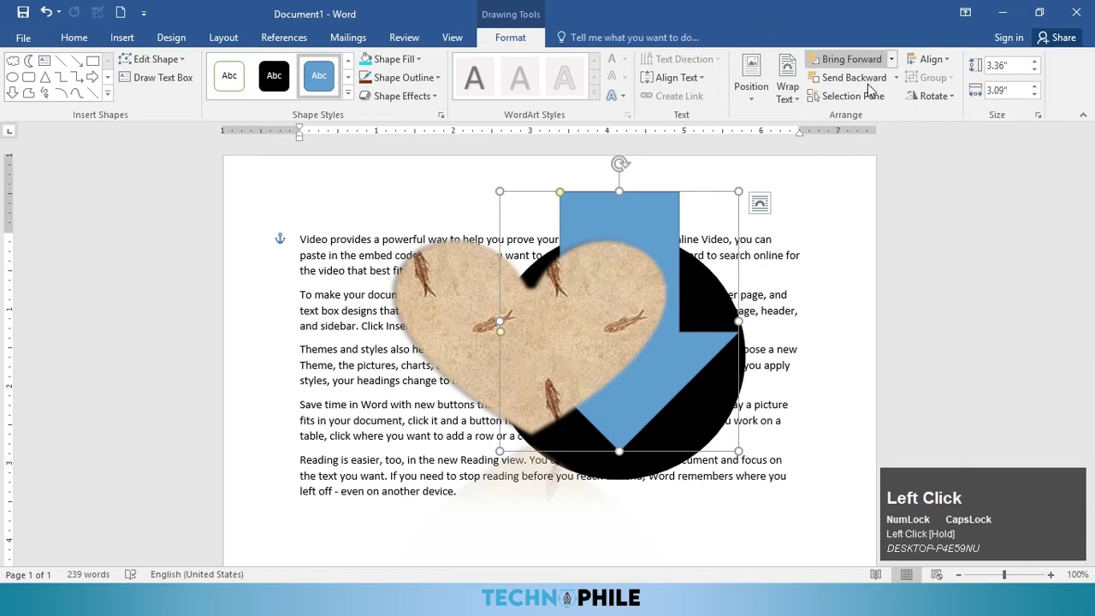
pyautogui.click(892, 59)
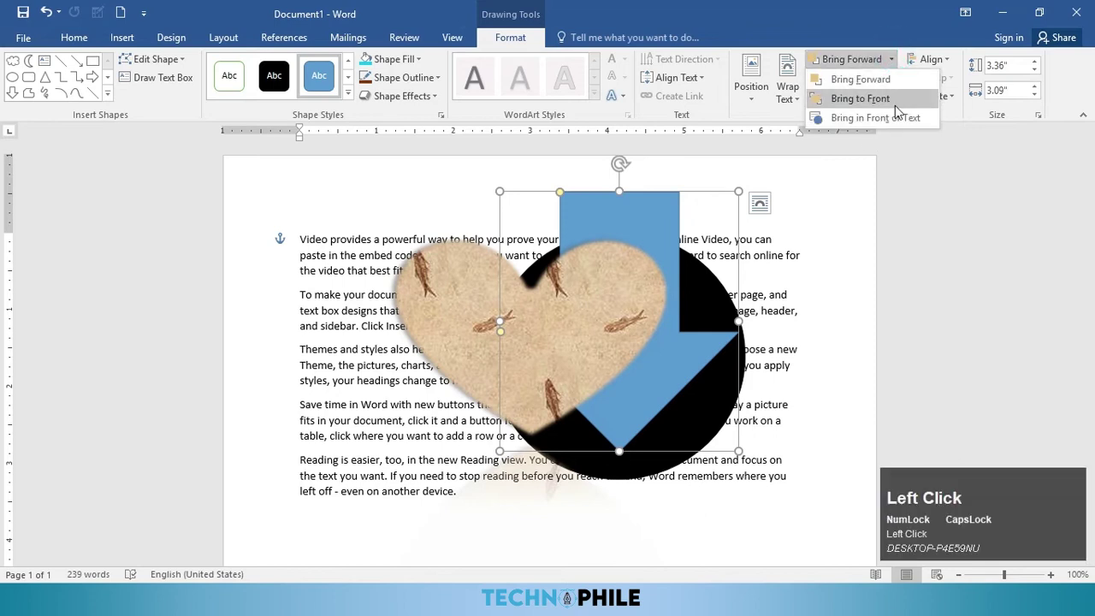
pyautogui.click(888, 101)
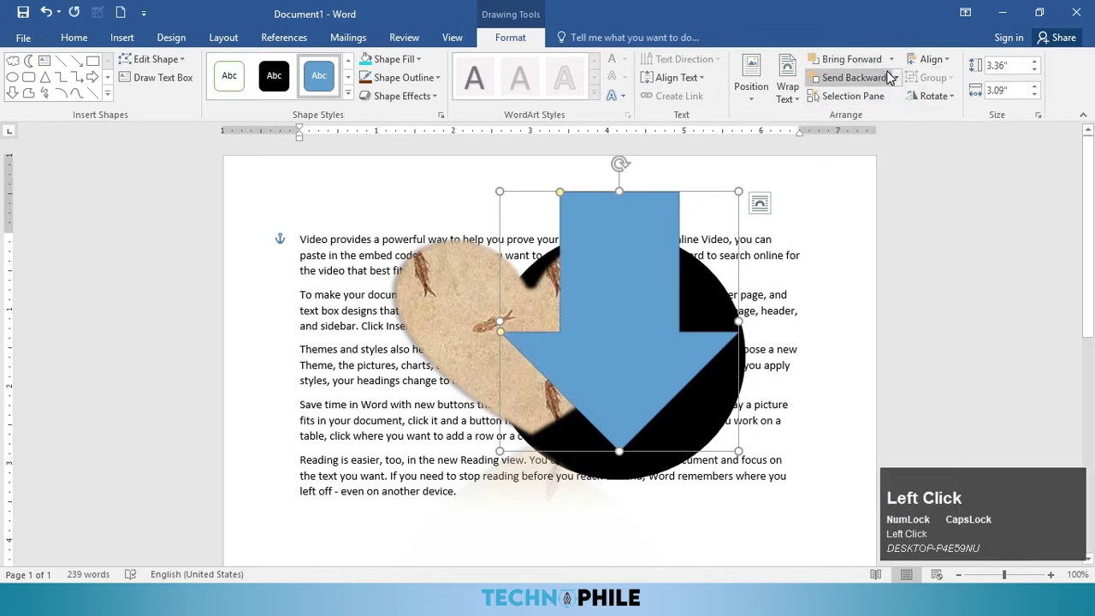
pyautogui.click(897, 78)
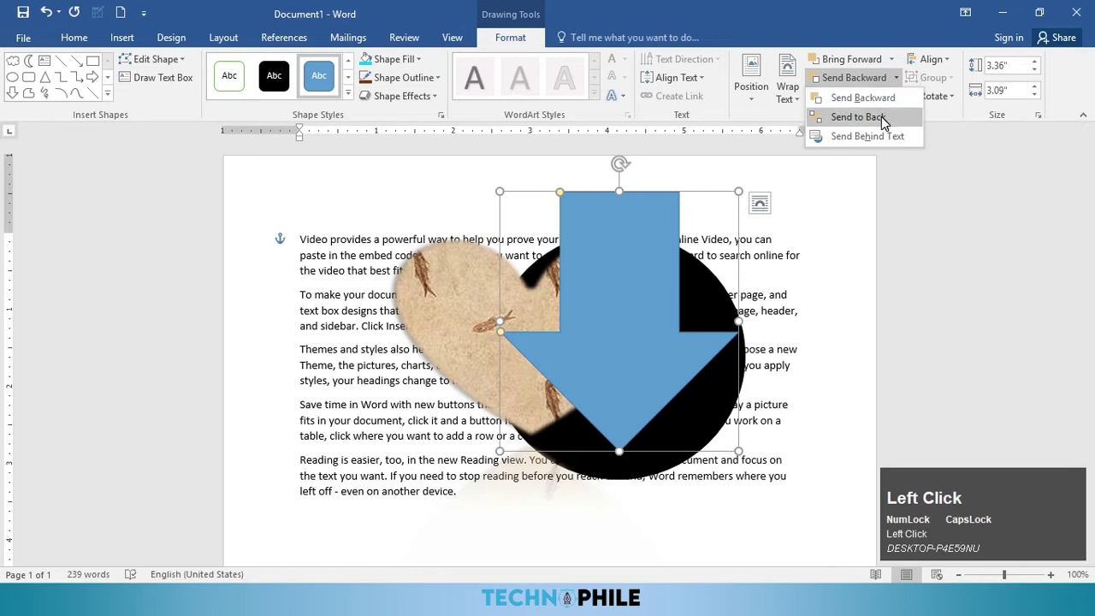
pyautogui.click(884, 120)
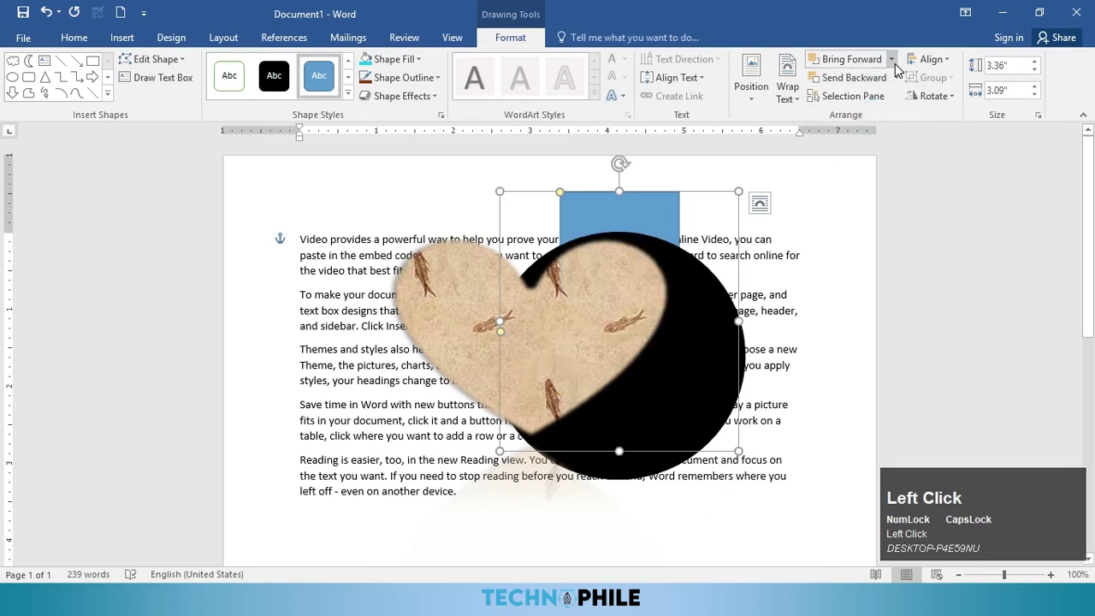
pyautogui.click(893, 61)
pyautogui.click(891, 78)
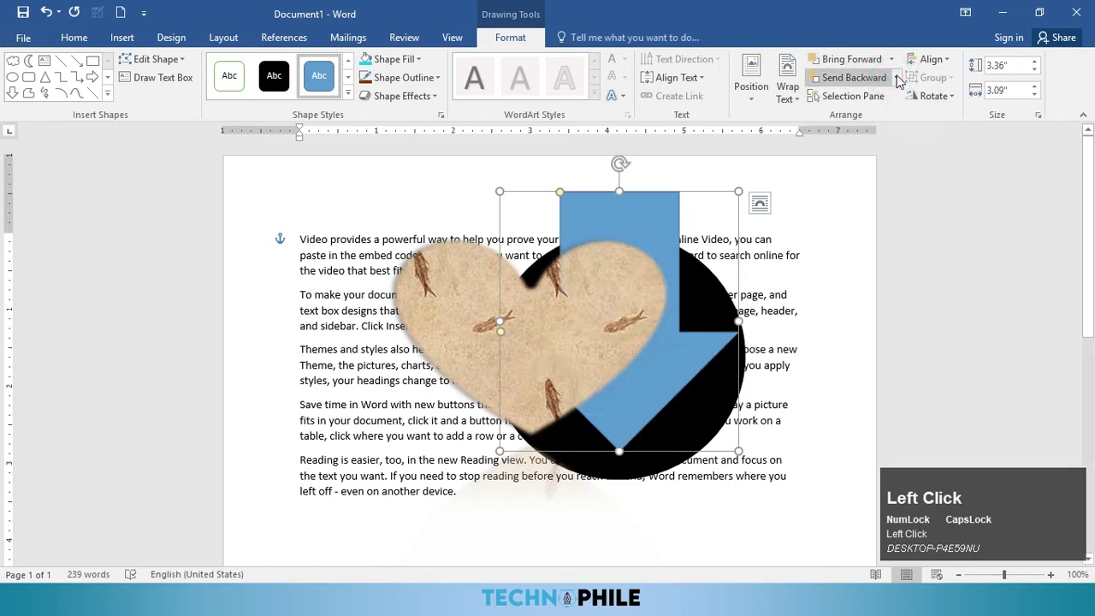
pyautogui.click(892, 60)
pyautogui.click(885, 79)
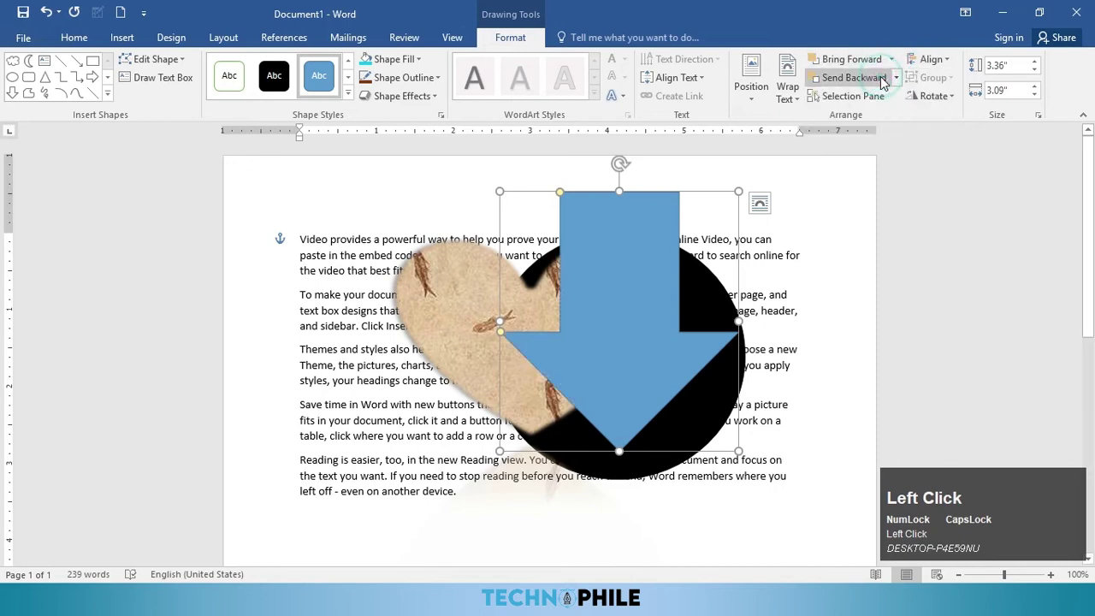
pyautogui.click(893, 78)
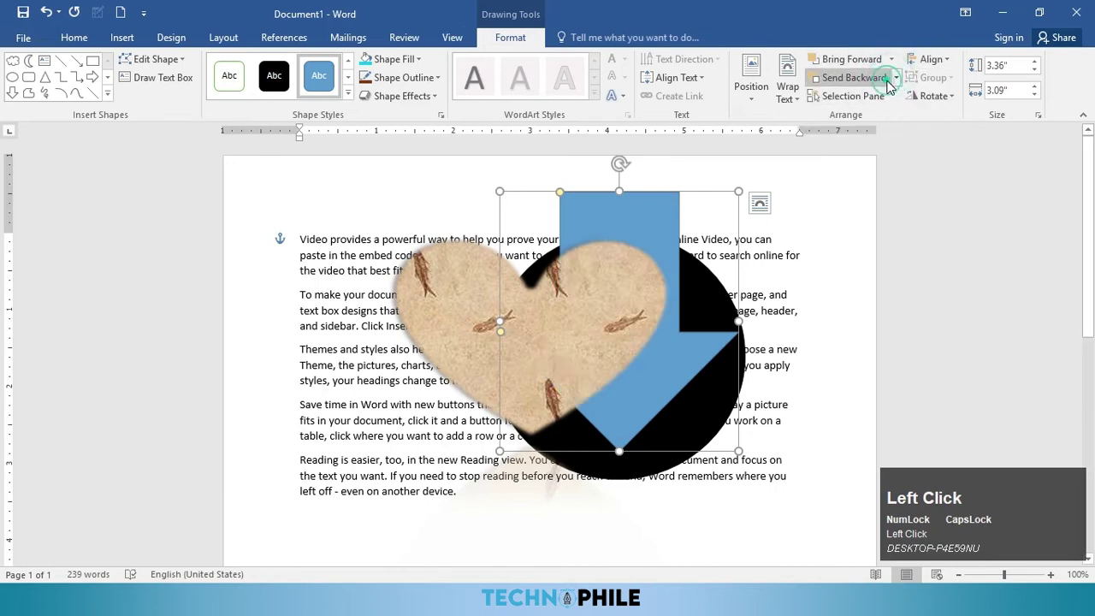
pyautogui.click(888, 79)
pyautogui.click(876, 97)
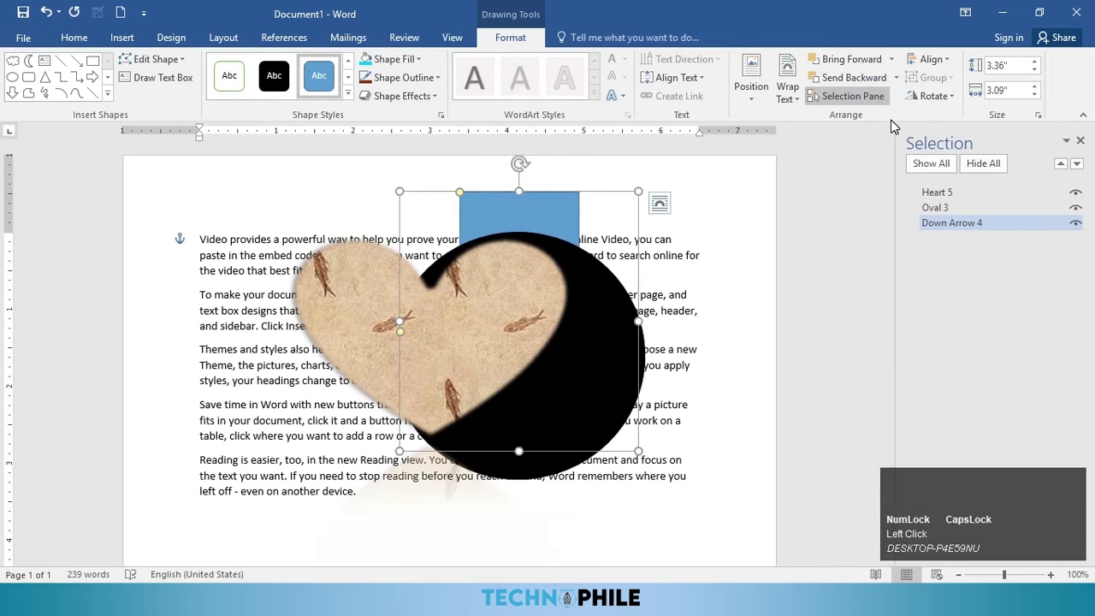
pyautogui.click(1077, 208)
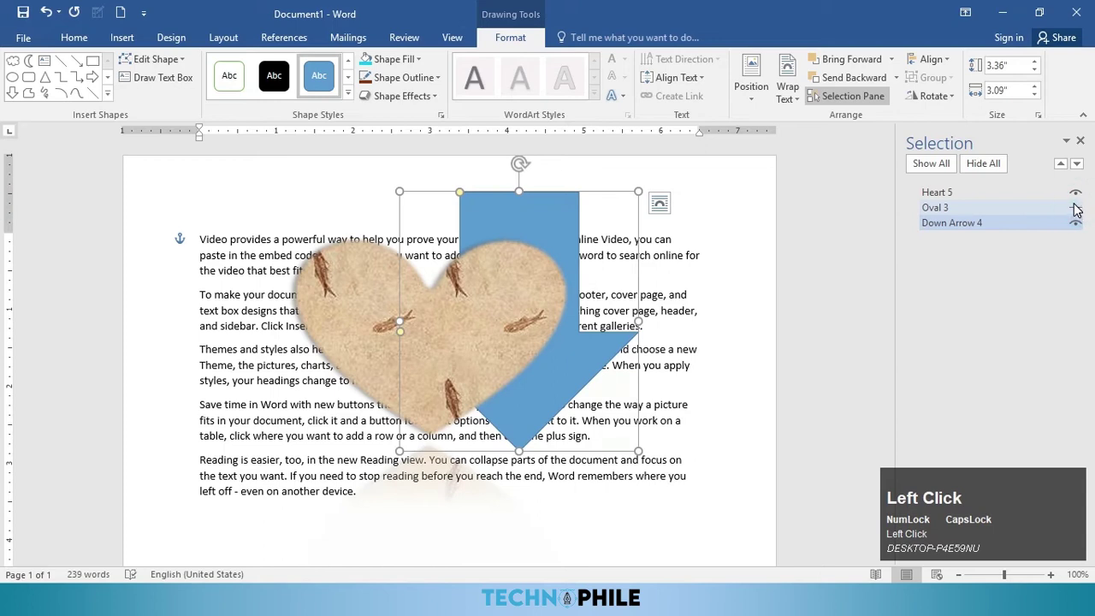
pyautogui.click(1076, 208)
pyautogui.click(1075, 194)
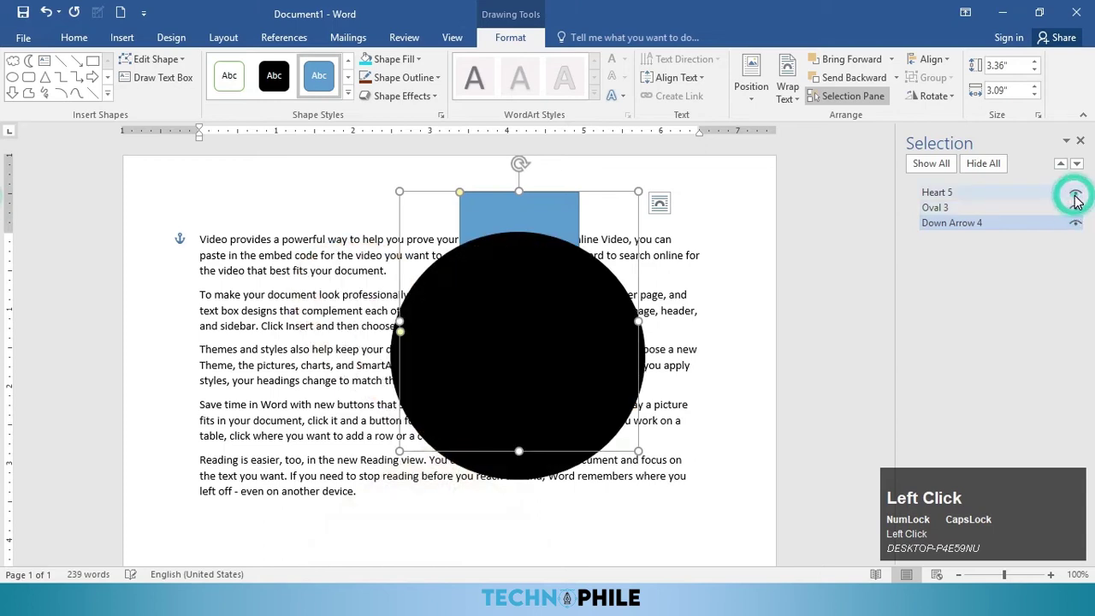
pyautogui.click(1076, 193)
pyautogui.click(1077, 165)
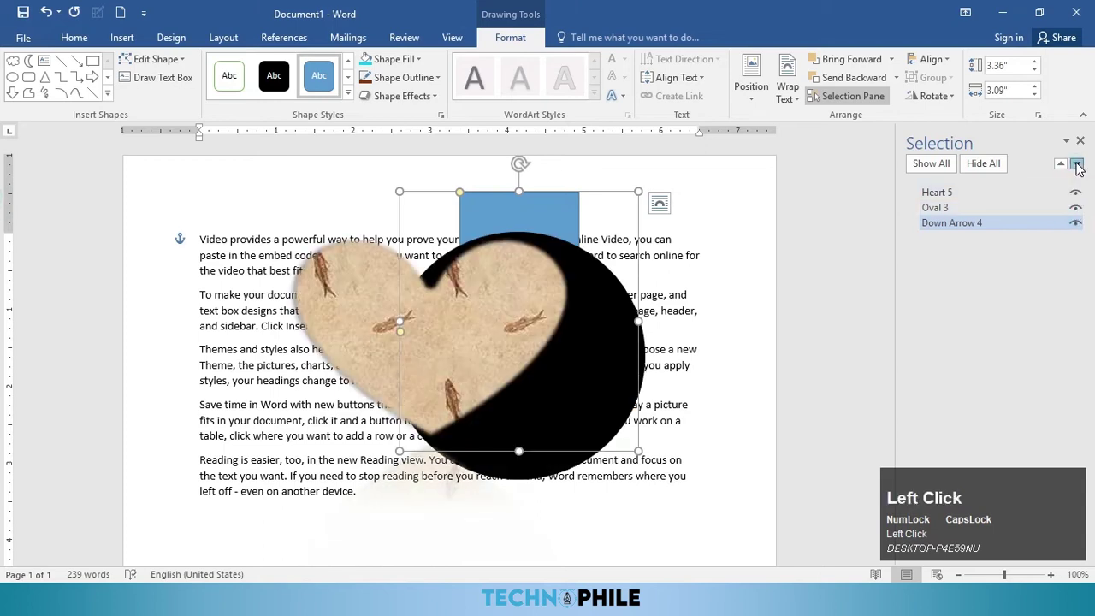
pyautogui.click(1061, 165)
pyautogui.click(1061, 166)
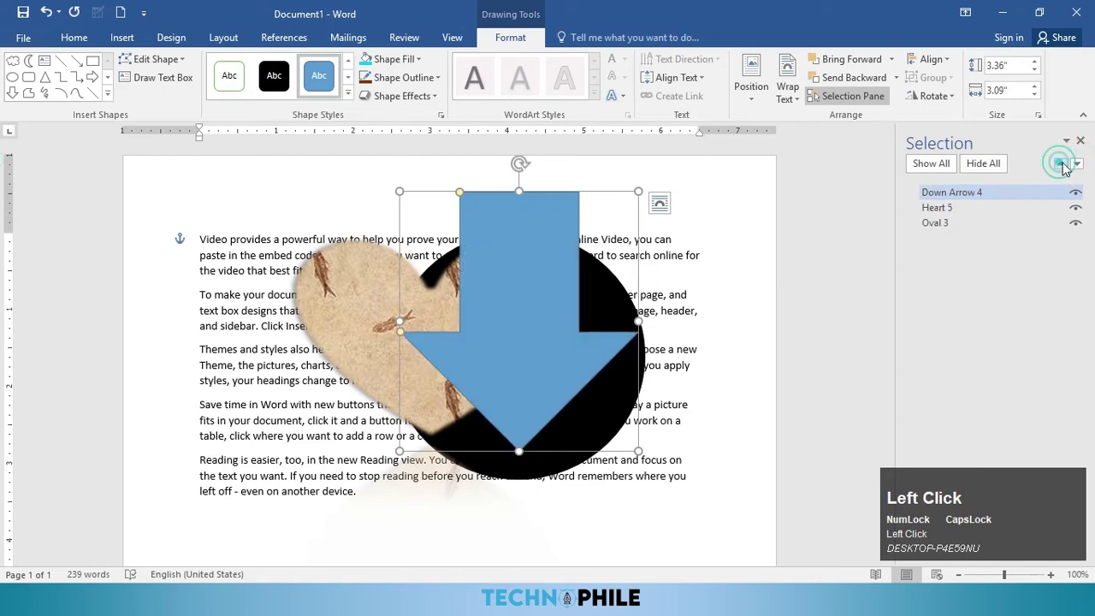
pyautogui.click(1078, 165)
pyautogui.click(1077, 165)
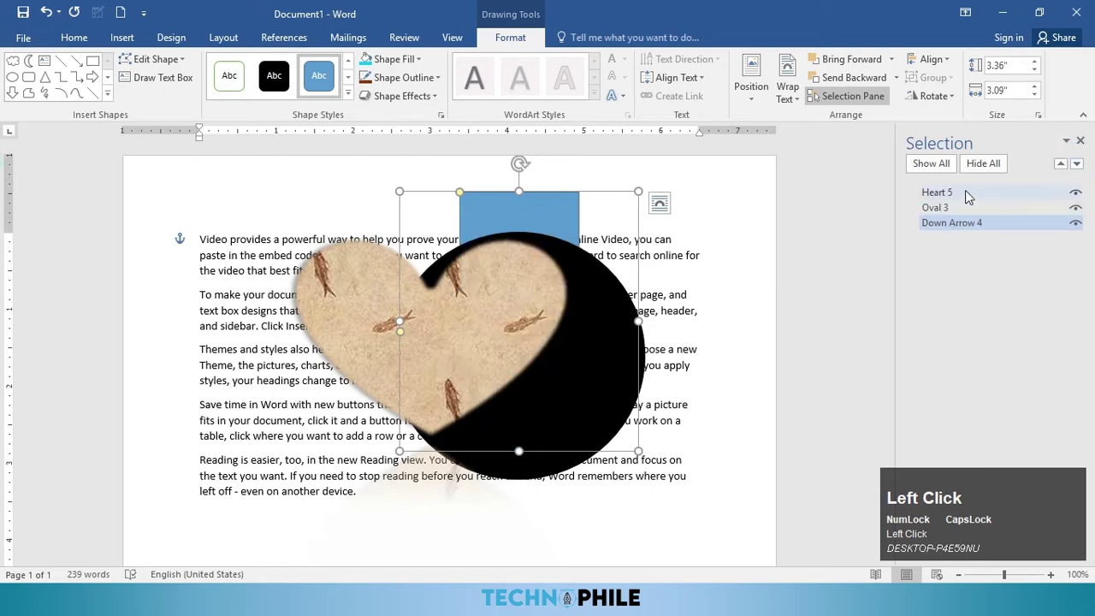
pyautogui.click(1080, 141)
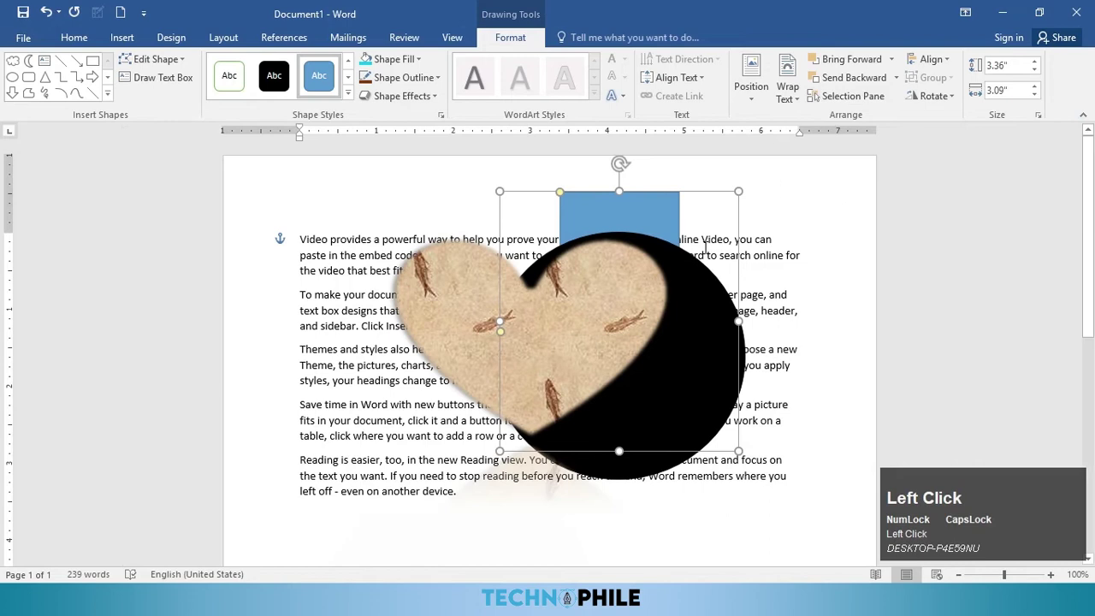
# Step: Move the heart to the lower left, nudge the circle, and select both shapes
pyautogui.moveTo(584, 301); pyautogui.dragTo(349, 420)
pyautogui.moveTo(582, 326); pyautogui.dragTo(587, 353)
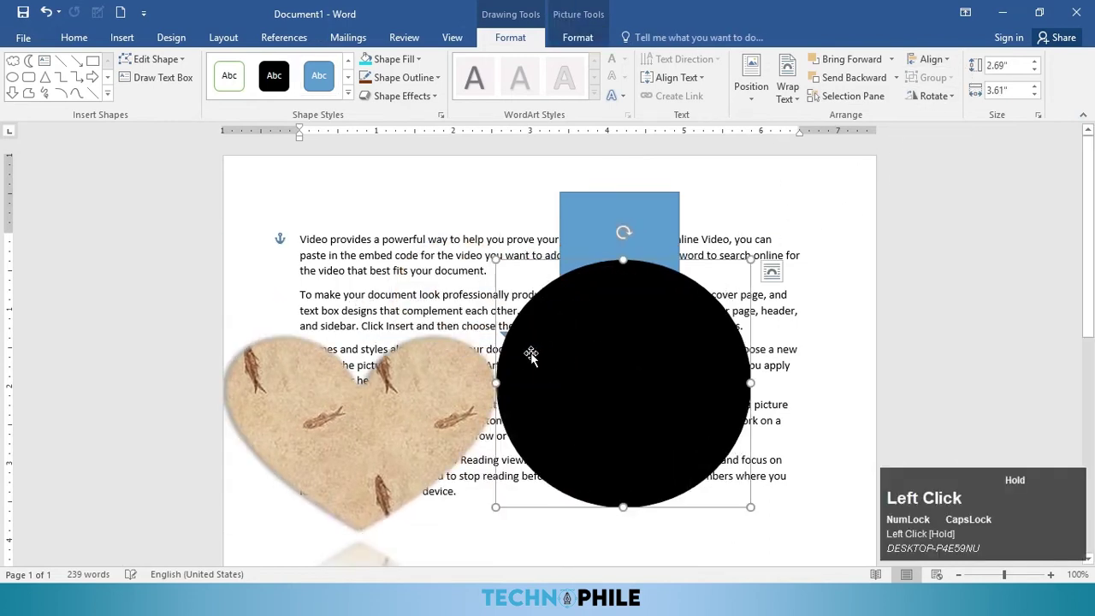
pyautogui.click(443, 380)
pyautogui.click(612, 384)
pyautogui.click(439, 384)
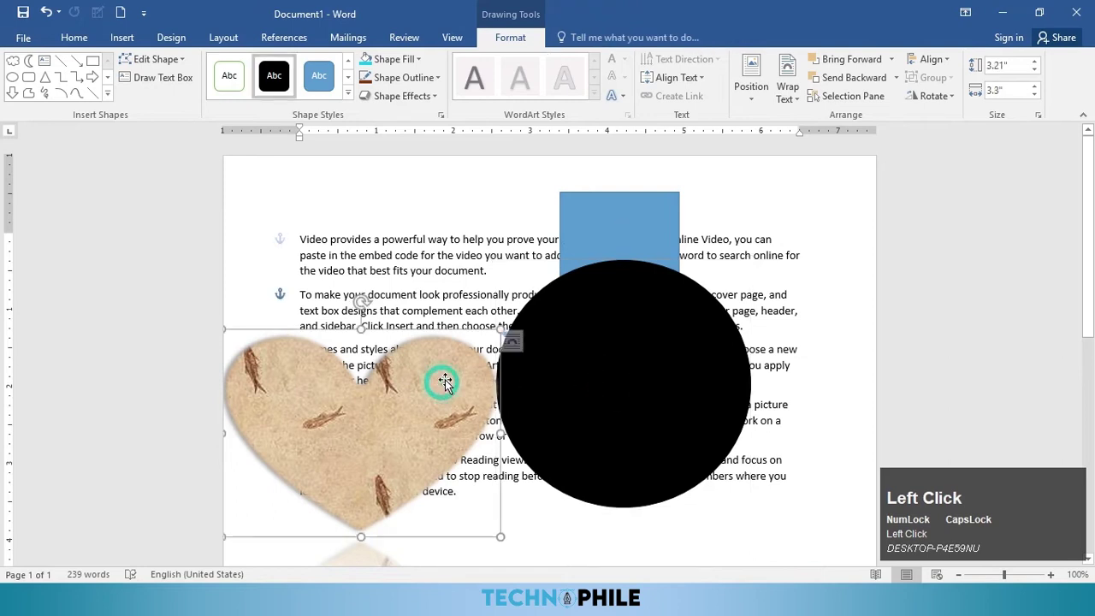
pyautogui.keyDown('ctrl'); pyautogui.click(605, 351); pyautogui.keyUp('ctrl')
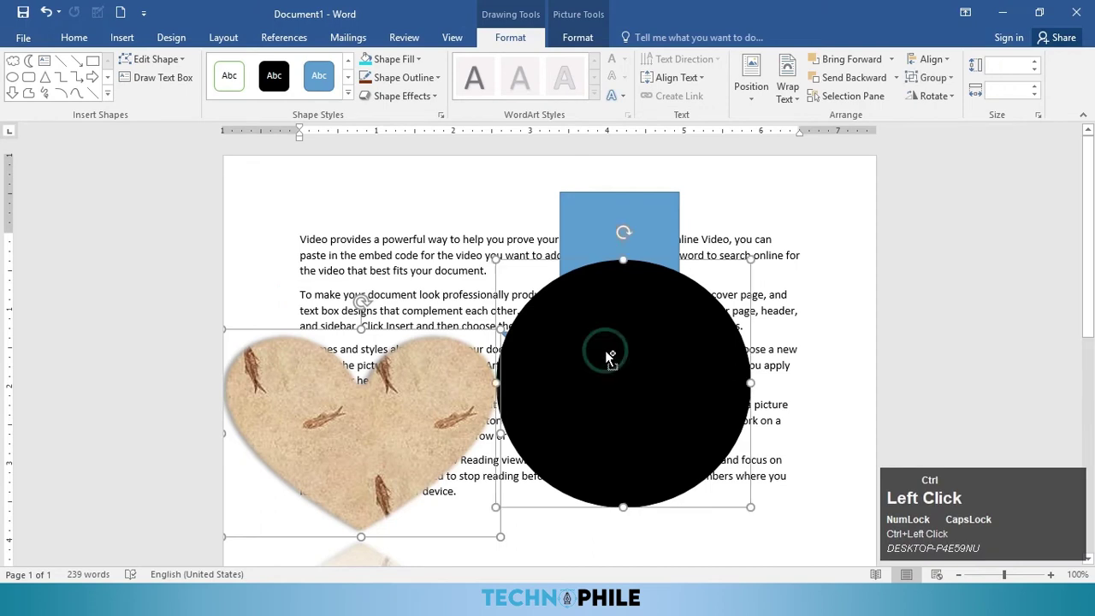
# Step: Align the heart and circle to the margins by their tops, then by their vertical middles
pyautogui.click(932, 59)
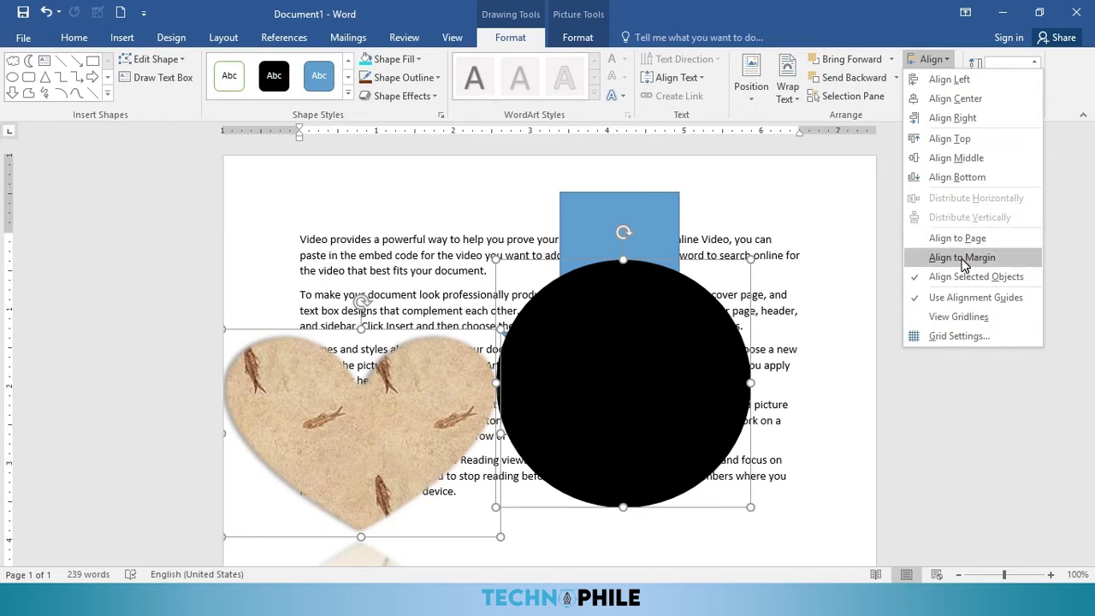
pyautogui.click(962, 258)
pyautogui.click(933, 59)
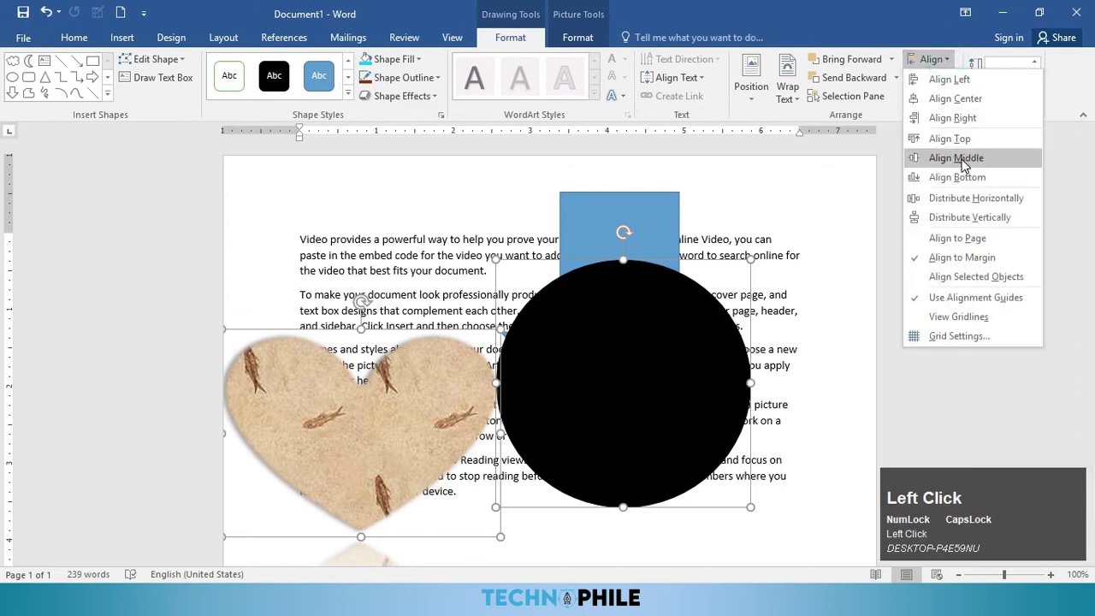
pyautogui.click(951, 138)
pyautogui.click(933, 59)
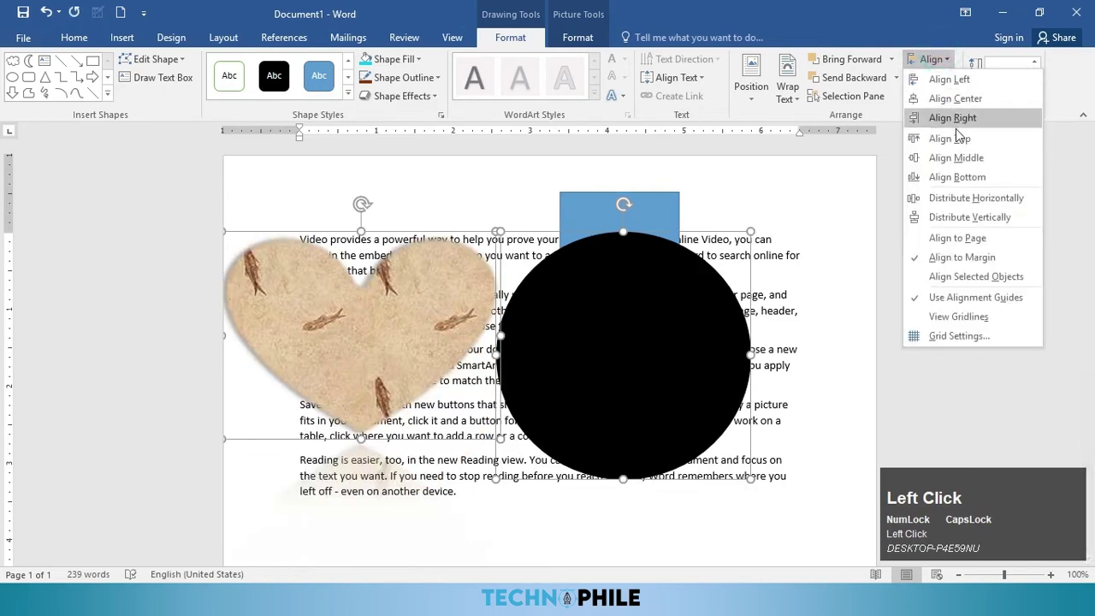
pyautogui.click(956, 157)
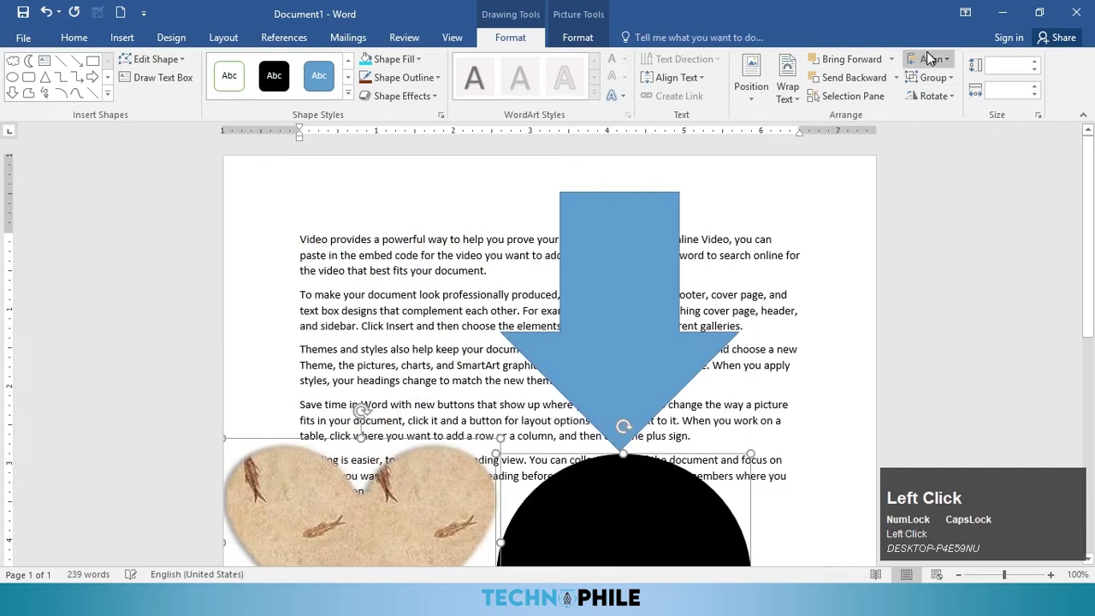
# Step: Align the heart and circle relative to each other by their tops, then their right edges
pyautogui.click(930, 58)
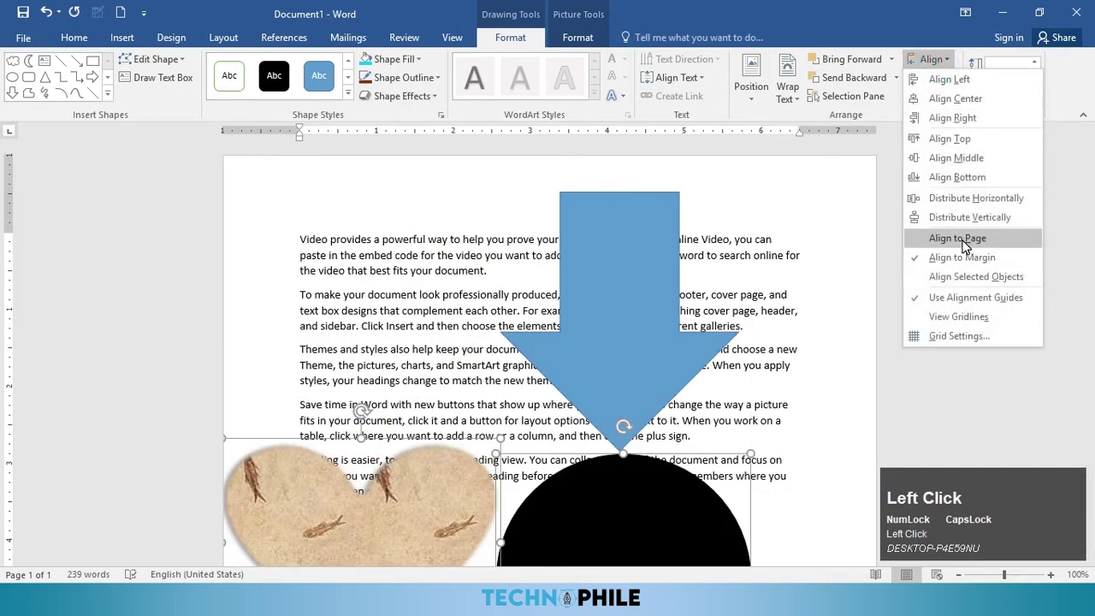
pyautogui.click(970, 276)
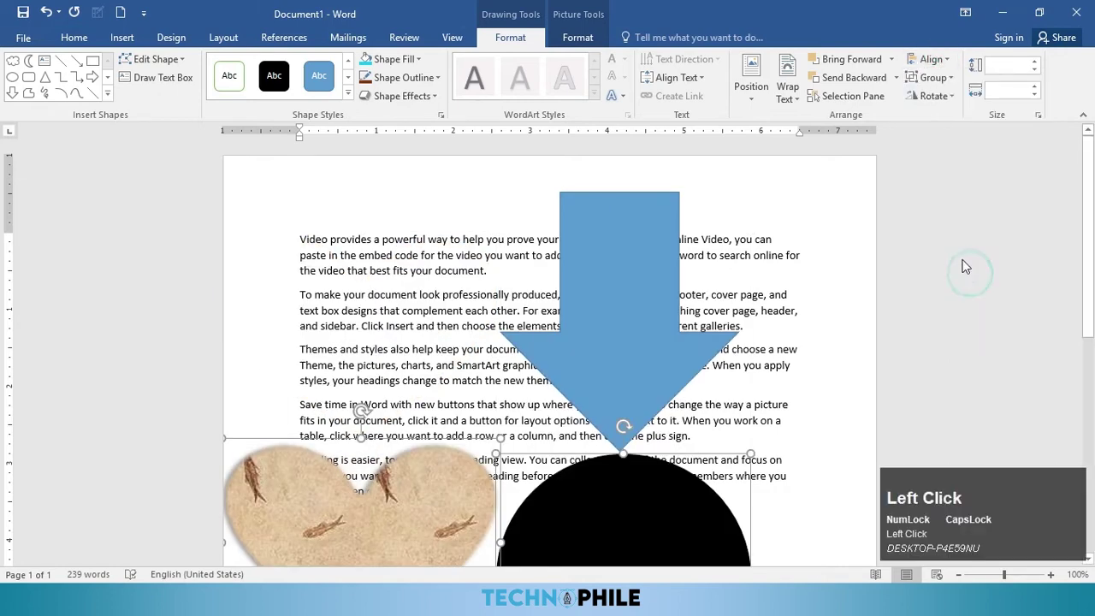
pyautogui.click(931, 61)
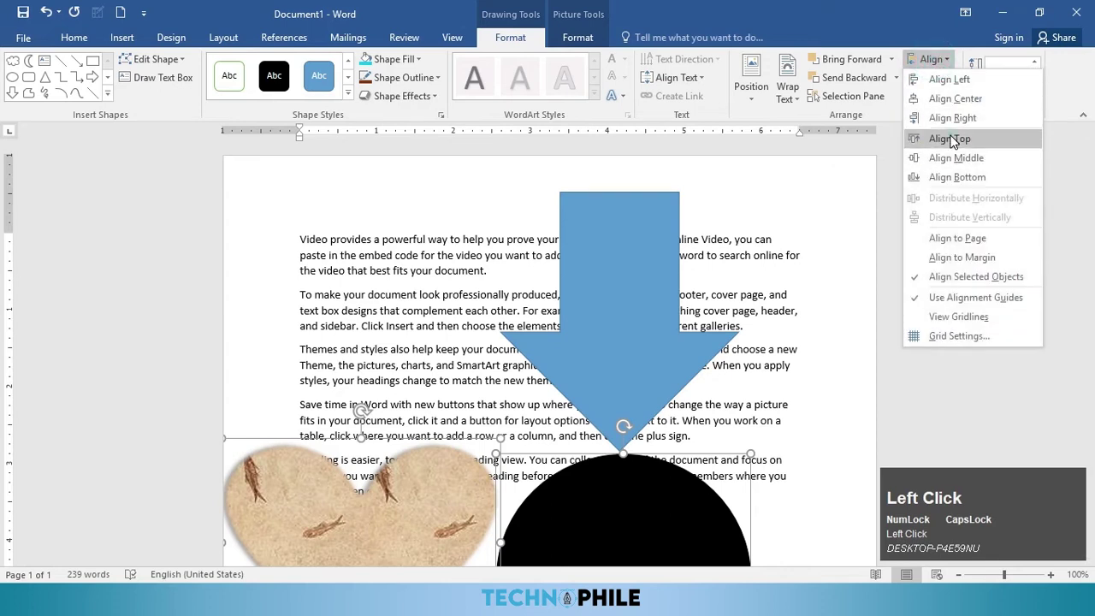
pyautogui.click(951, 138)
pyautogui.click(933, 59)
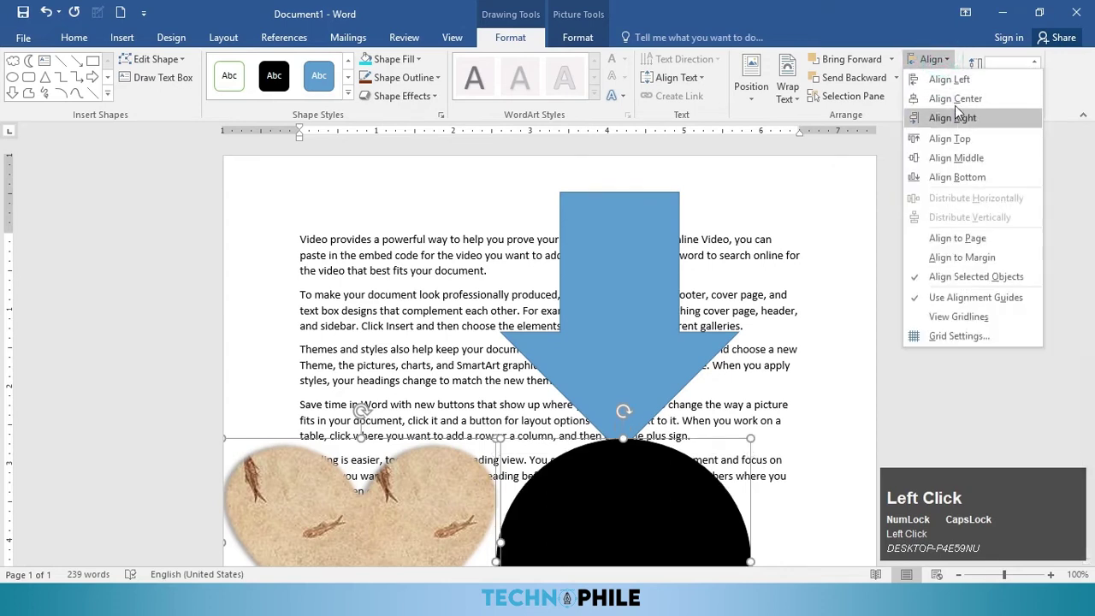
pyautogui.click(955, 124)
pyautogui.scroll(-3, 643, 389)
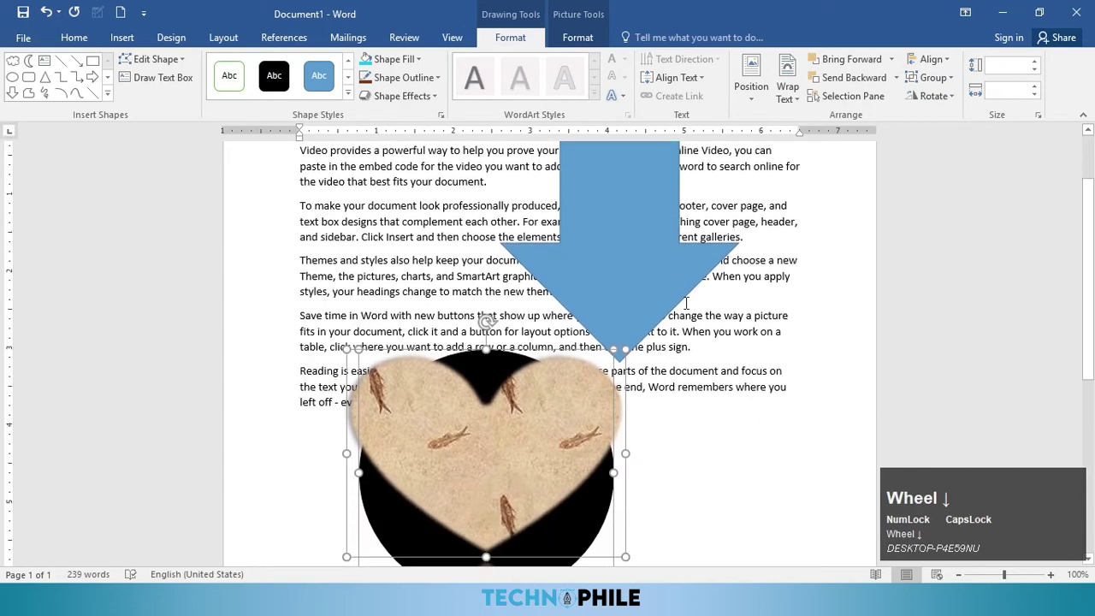
pyautogui.scroll(-3, 644, 390)
pyautogui.scroll(3, 611, 346)
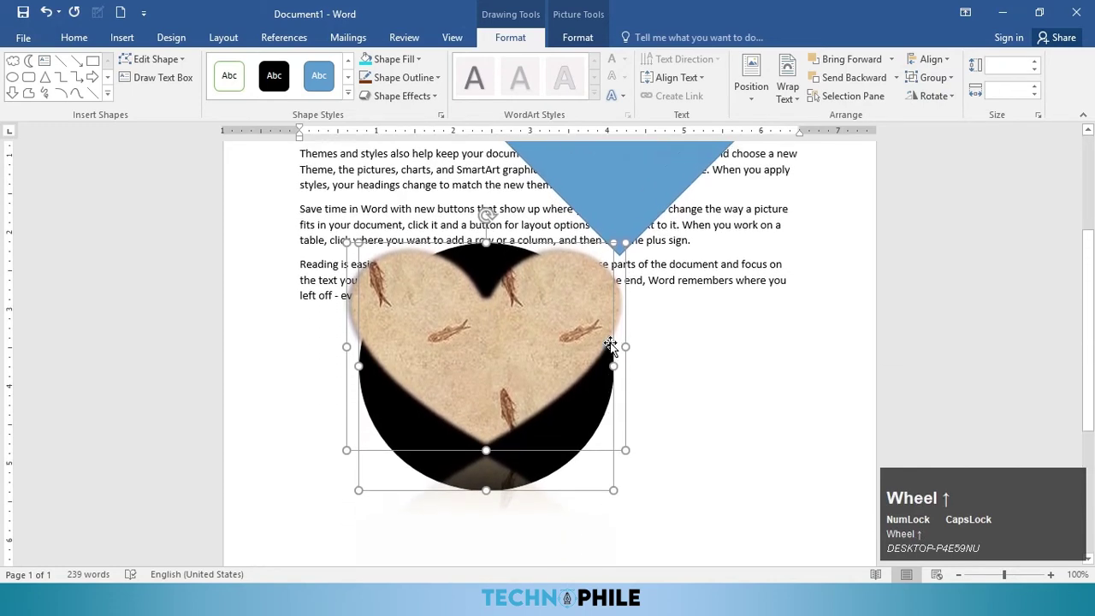
# Step: Select only the heart picture and drag it toward the upper right
pyautogui.click(675, 433)
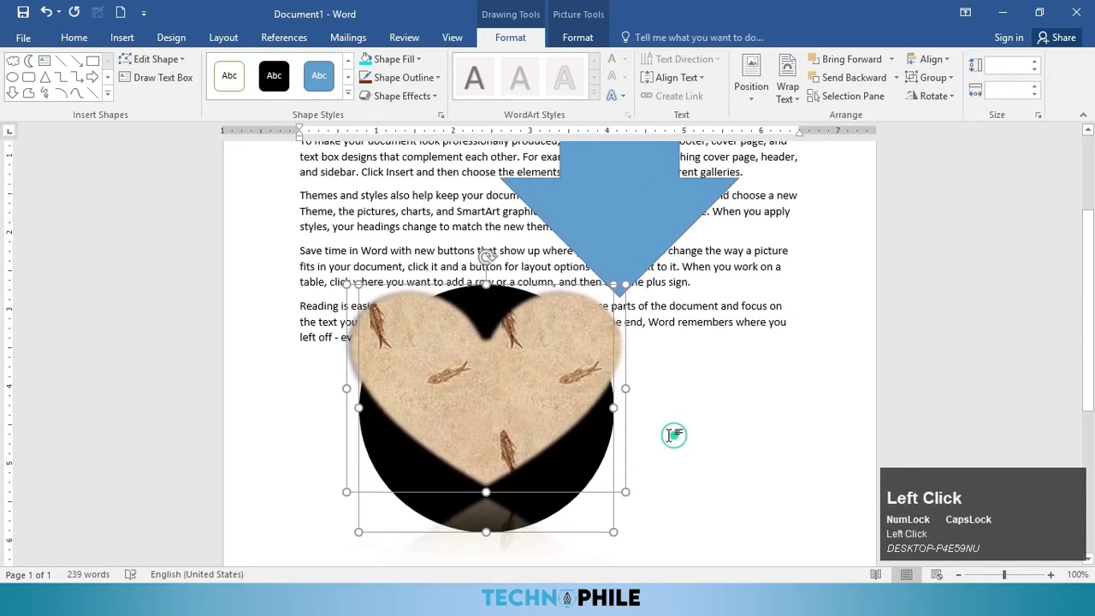
pyautogui.click(566, 418)
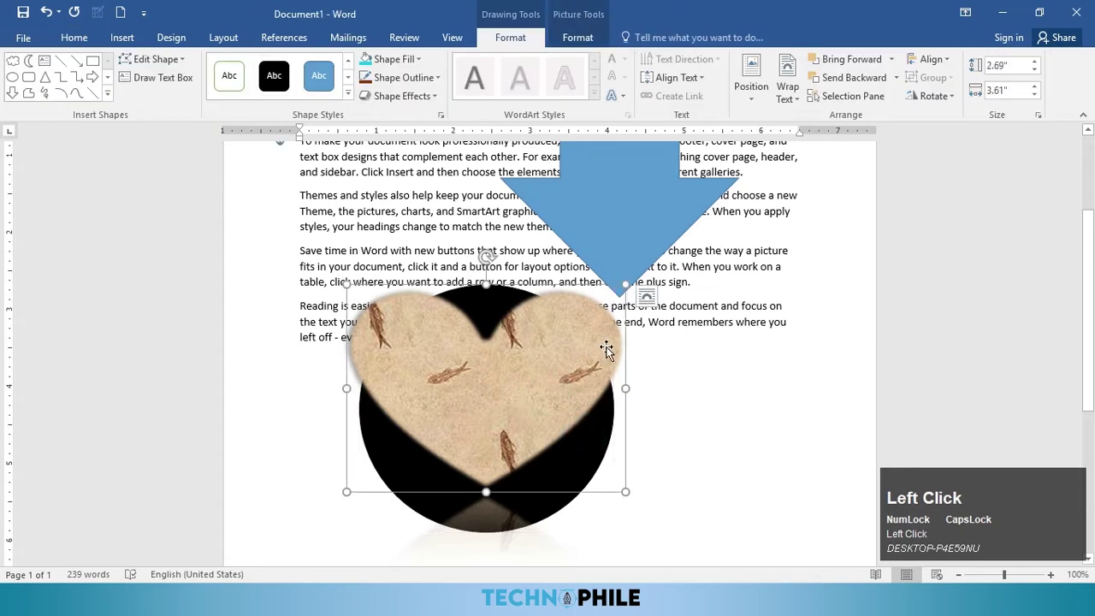
pyautogui.scroll(2, 606, 349)
pyautogui.moveTo(553, 420); pyautogui.dragTo(800, 125)
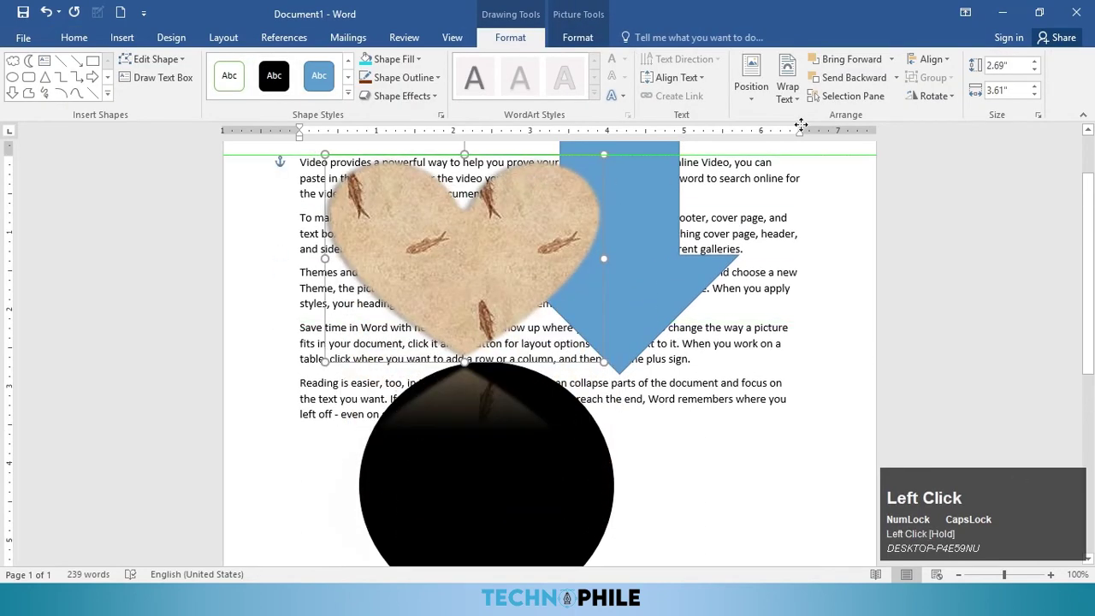
# Step: Align the heart to the page: left edge, centre, right edge, then vertical middle
pyautogui.click(932, 59)
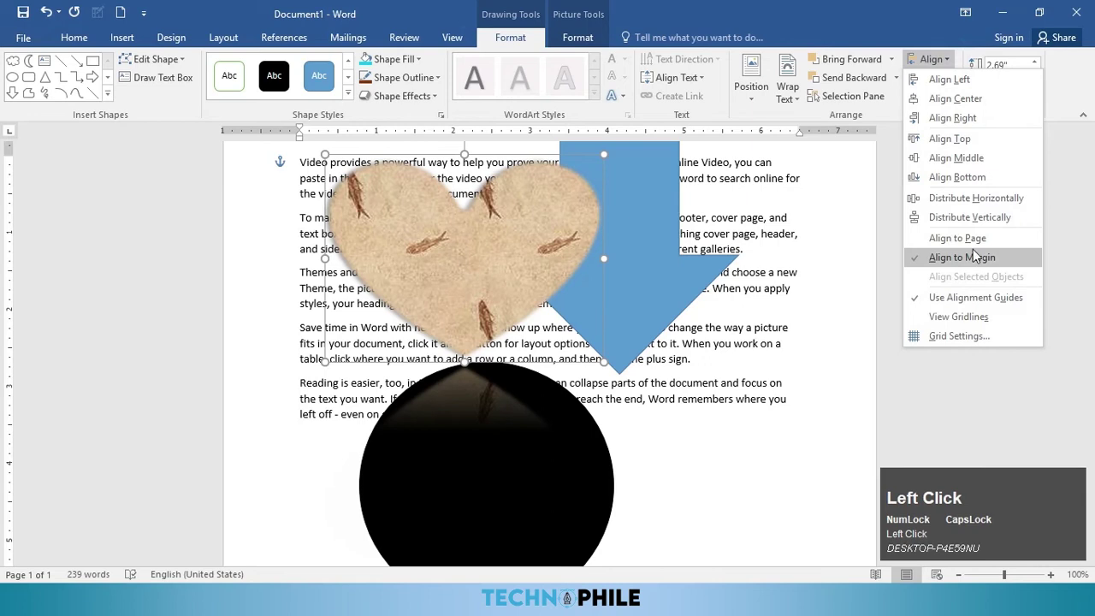
pyautogui.click(965, 238)
pyautogui.click(931, 59)
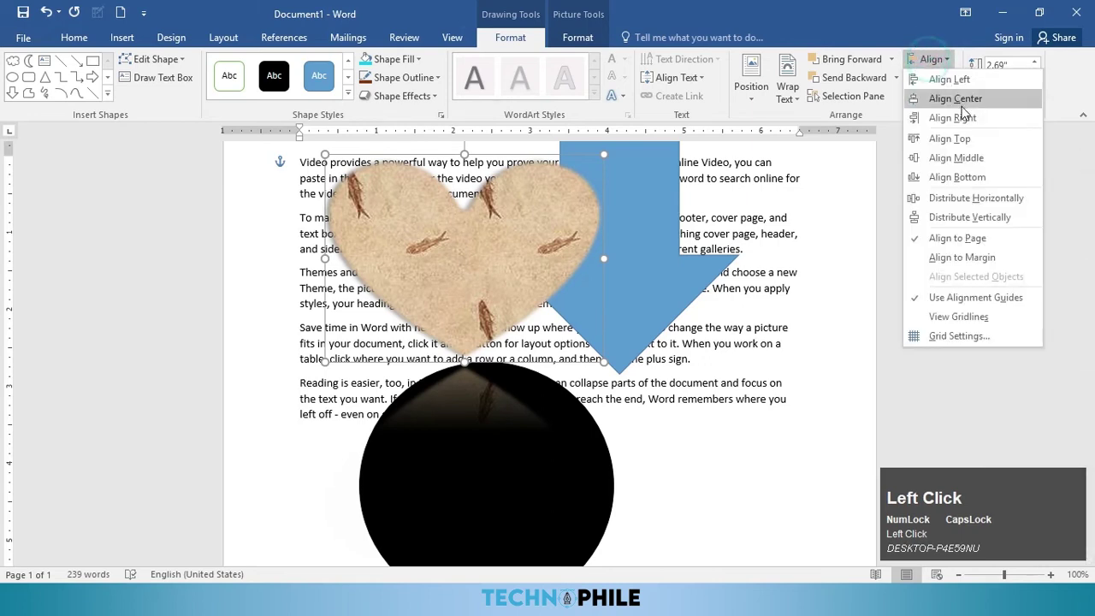
pyautogui.click(941, 79)
pyautogui.click(931, 59)
pyautogui.click(956, 98)
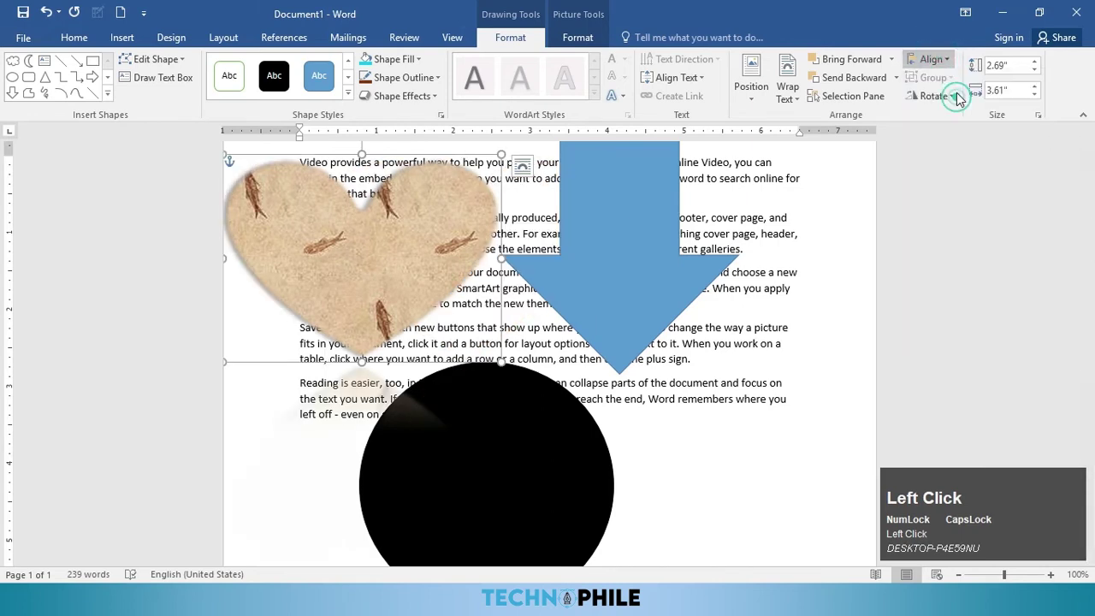
pyautogui.click(931, 59)
pyautogui.click(947, 118)
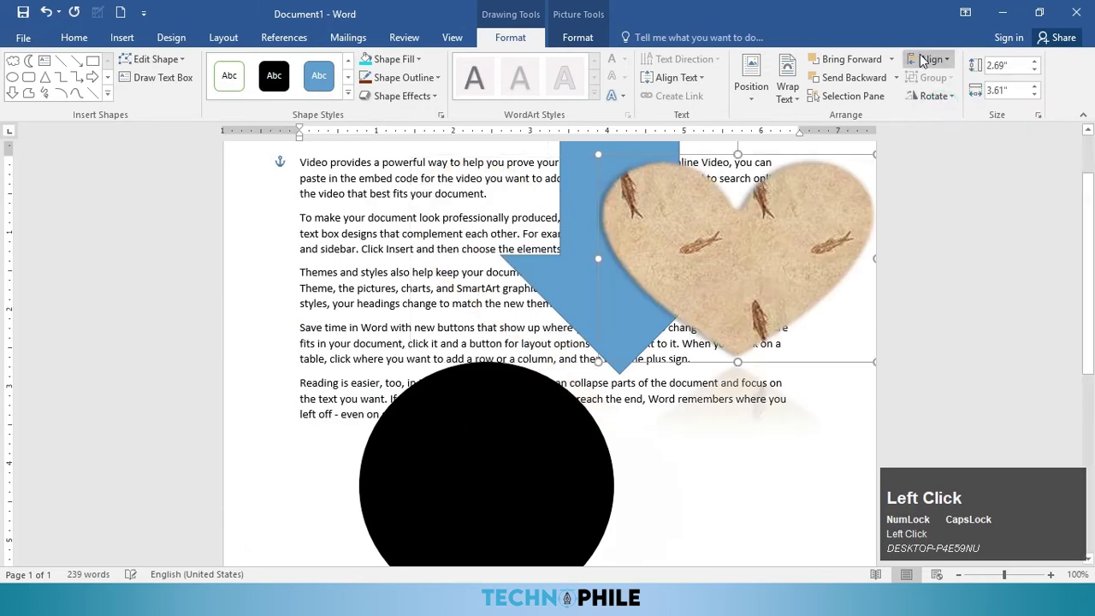
pyautogui.click(931, 59)
pyautogui.click(947, 155)
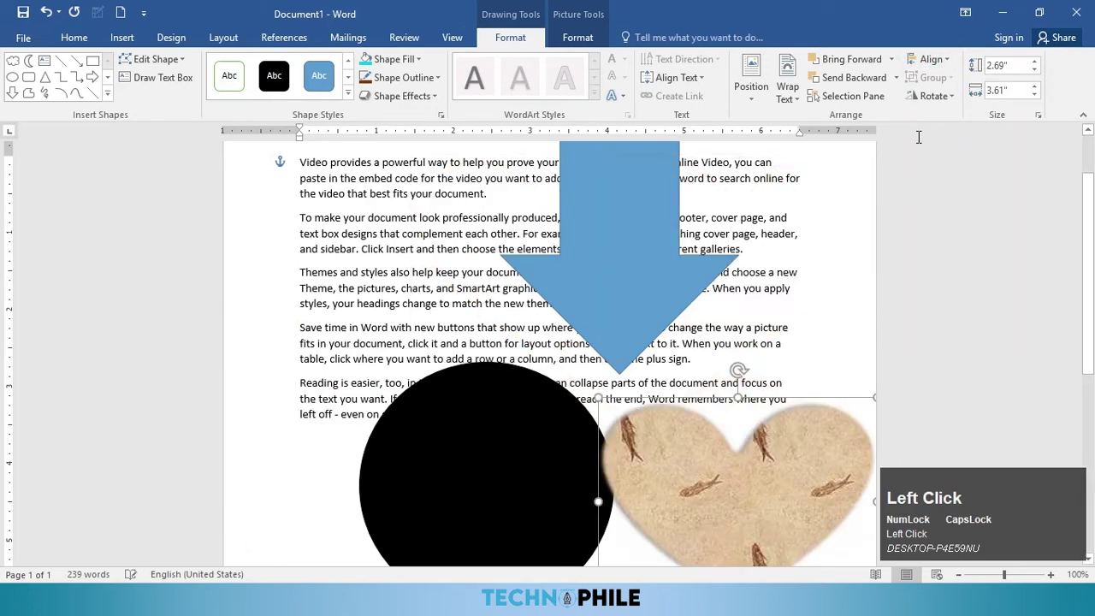
# Step: Apply Distribute Horizontally and Distribute Vertically to the selected shapes
pyautogui.click(931, 59)
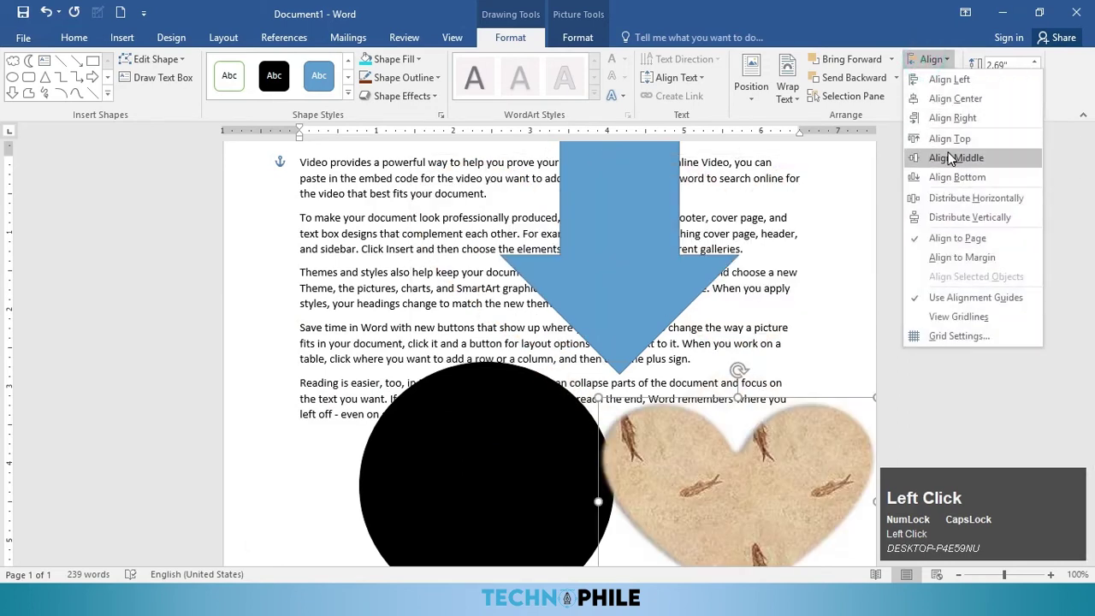
pyautogui.click(970, 199)
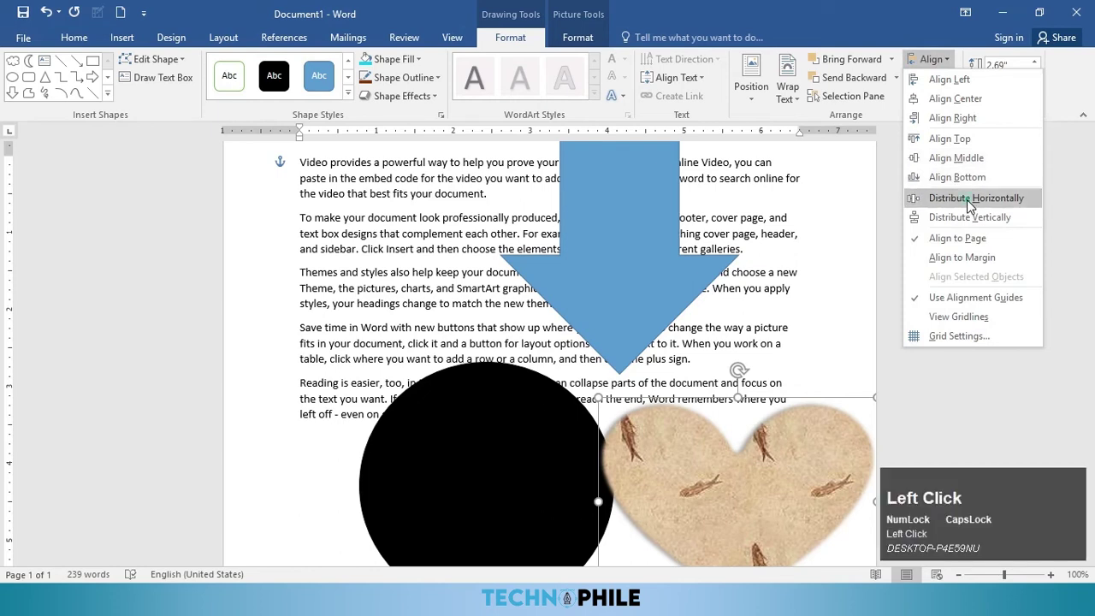
pyautogui.click(933, 59)
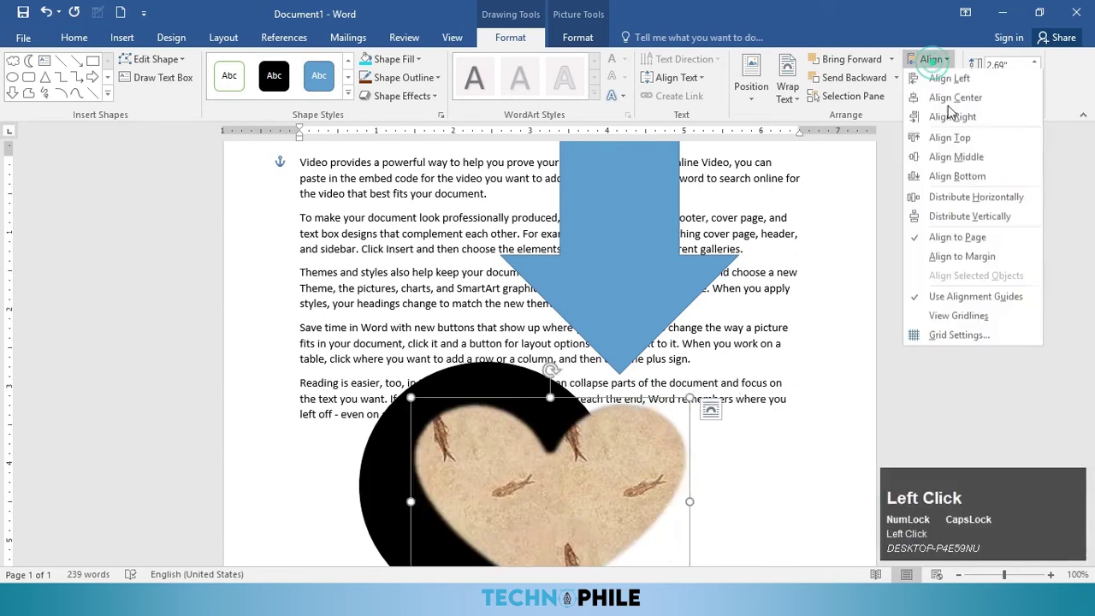
pyautogui.click(978, 223)
pyautogui.scroll(-3, 698, 282)
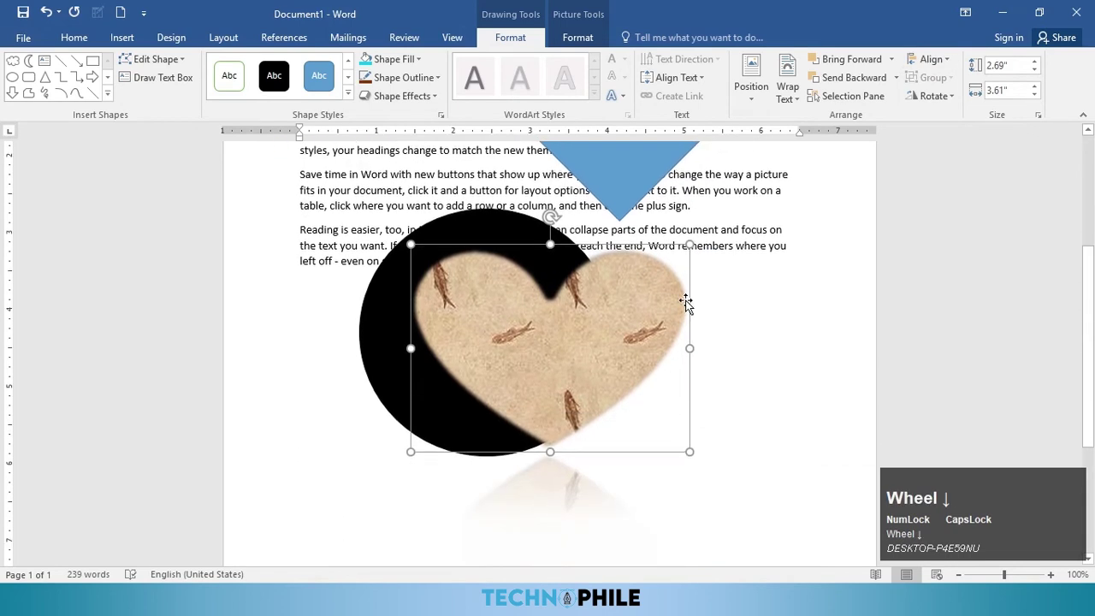
# Step: Move the heart over the circle's upper right and group the two shapes
pyautogui.moveTo(614, 308); pyautogui.dragTo(702, 243)
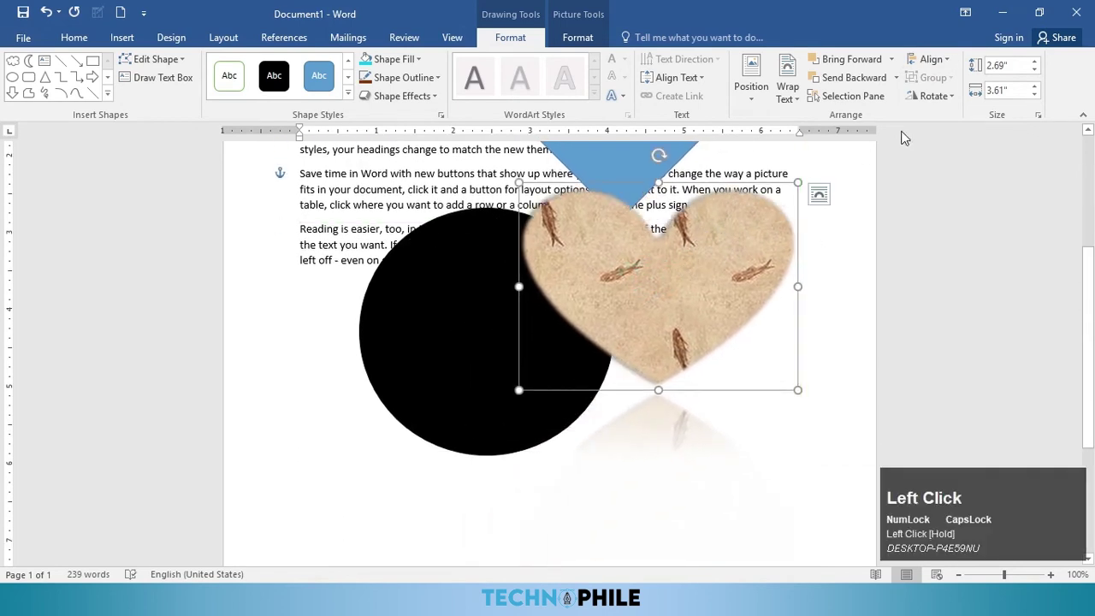
pyautogui.click(465, 272)
pyautogui.click(591, 274)
pyautogui.keyDown('ctrl'); pyautogui.click(471, 303); pyautogui.keyUp('ctrl')
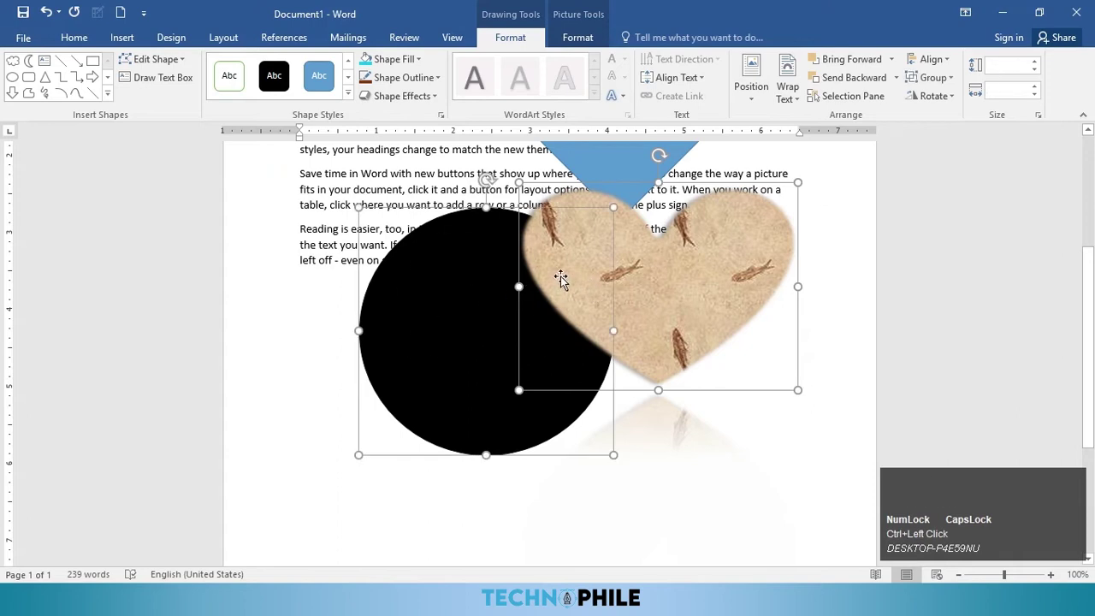
pyautogui.click(933, 78)
pyautogui.click(942, 98)
# Step: Shift the grouped circle and heart slightly down, then ungroup them
pyautogui.click(841, 190)
pyautogui.moveTo(733, 261); pyautogui.dragTo(736, 284)
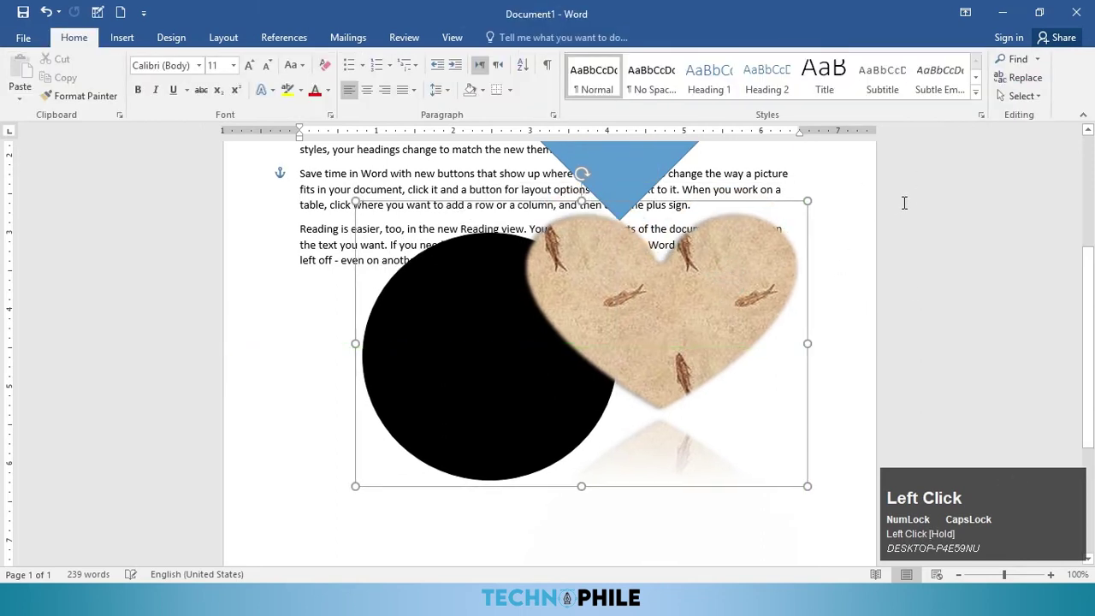
pyautogui.click(758, 283)
pyautogui.click(933, 78)
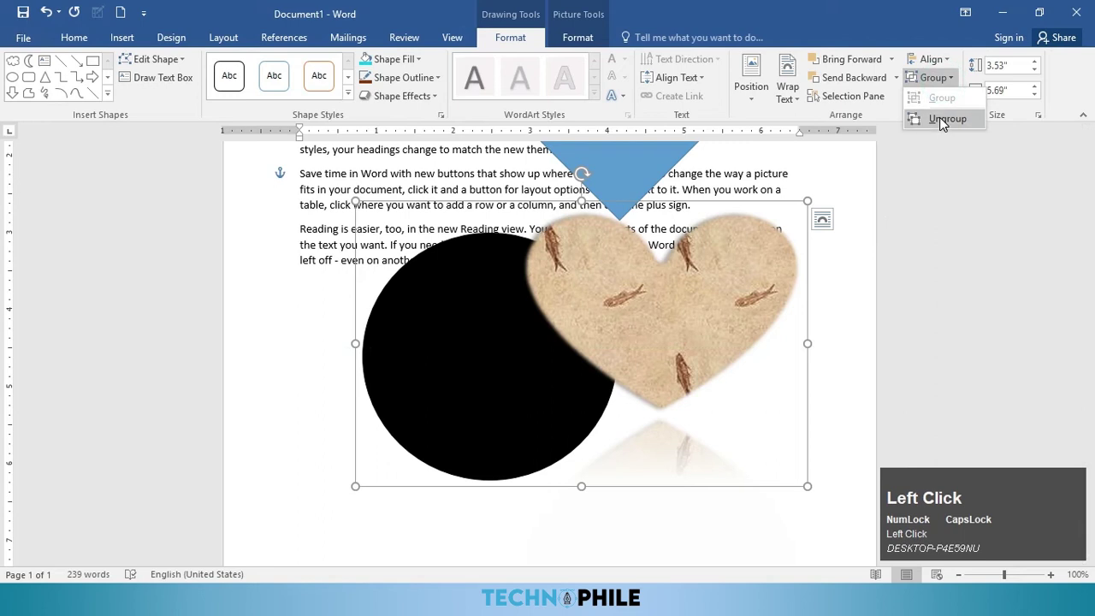
pyautogui.click(944, 121)
pyautogui.scroll(5, 753, 283)
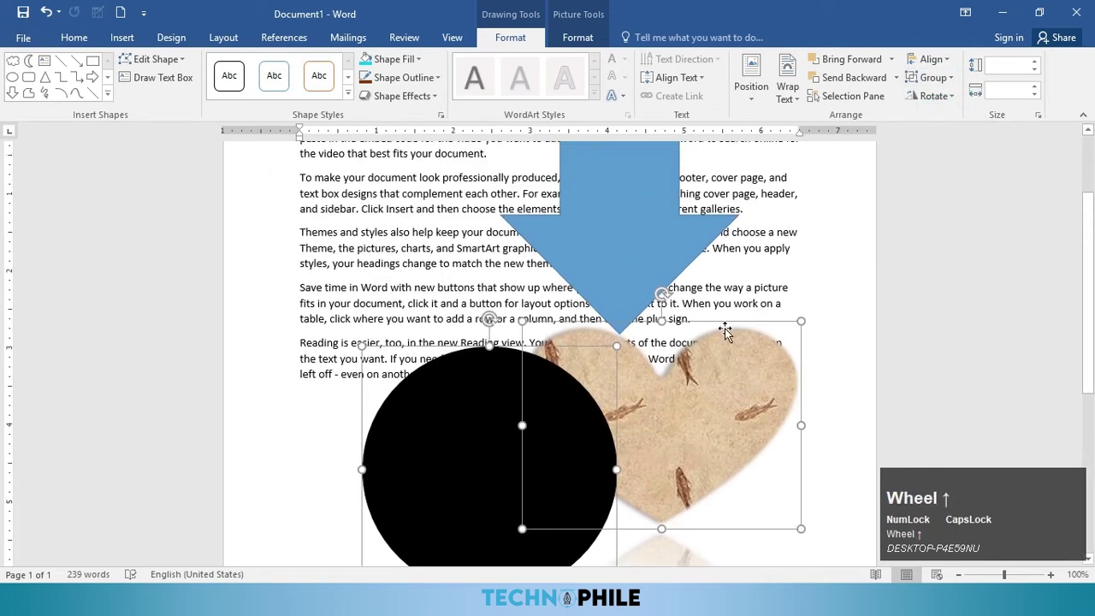
# Step: Flip the blue arrow horizontally
pyautogui.click(616, 286)
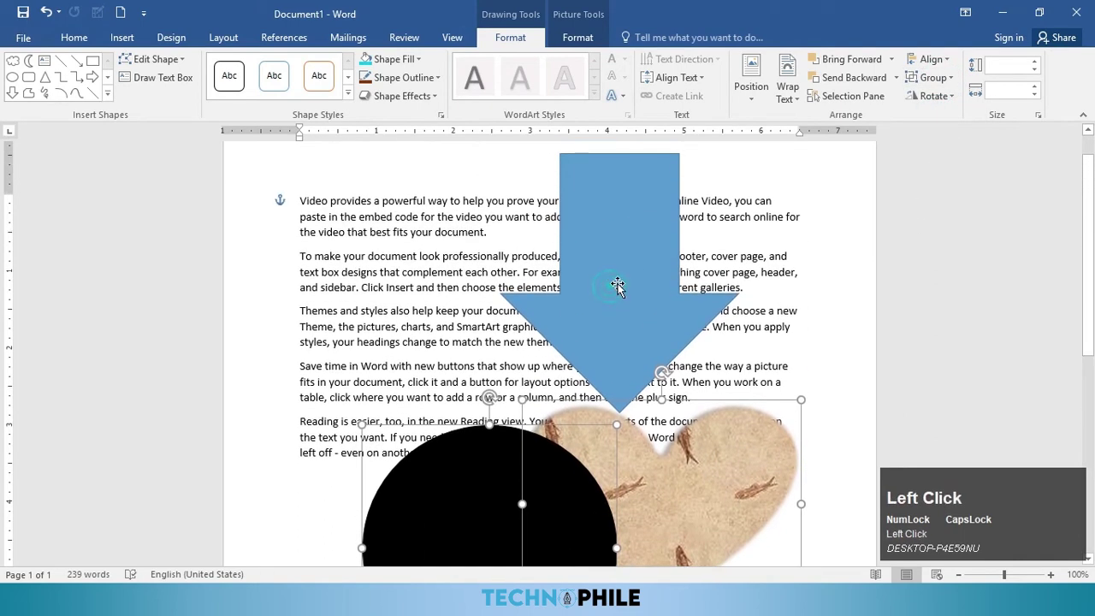
pyautogui.click(933, 96)
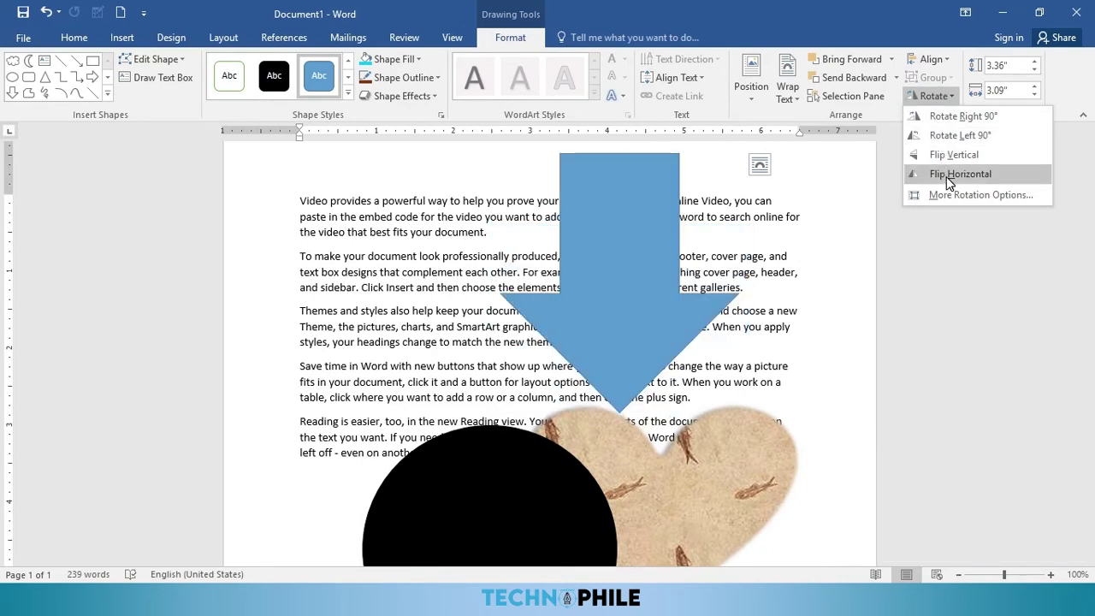
pyautogui.click(962, 38)
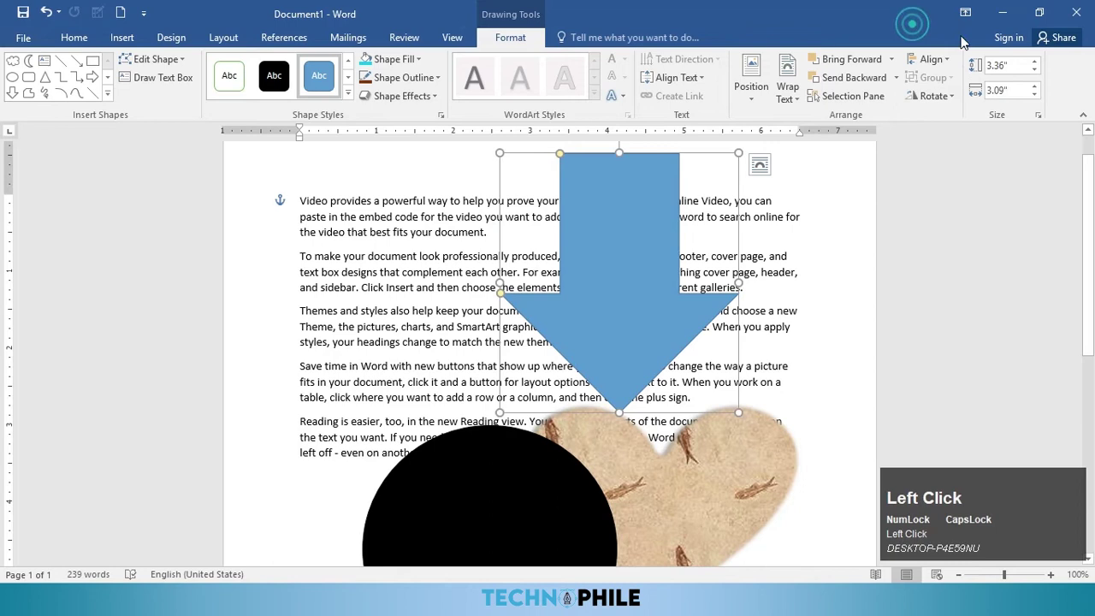
# Step: Resize the arrow to 3.2" tall and 2.9" wide using the size spinners
pyautogui.click(1035, 72)
pyautogui.click(1034, 69)
pyautogui.click(1035, 87)
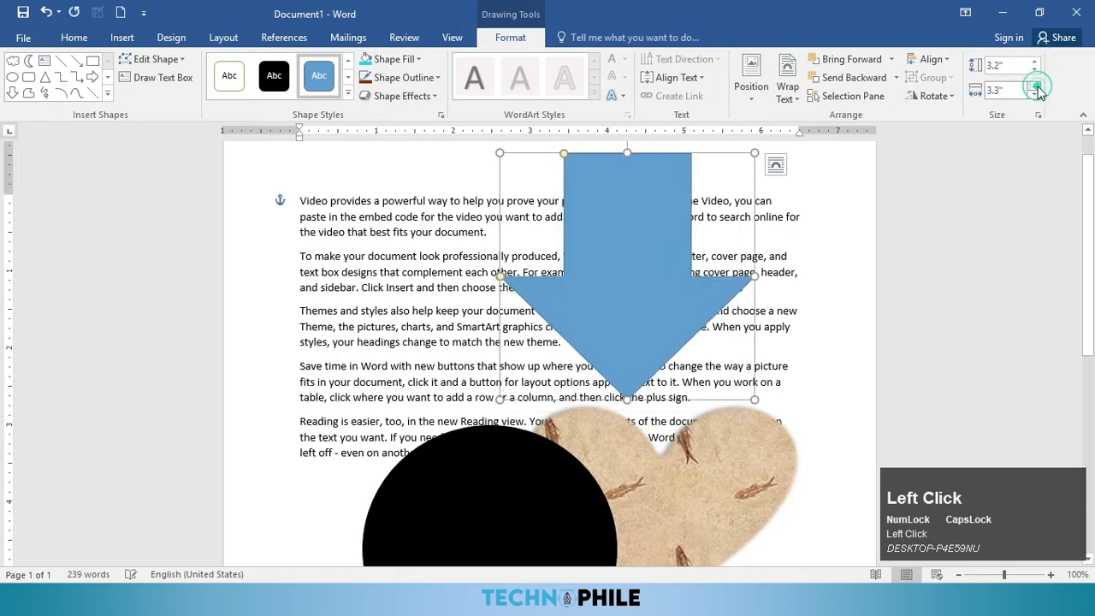
pyautogui.click(1036, 94)
pyautogui.click(1036, 93)
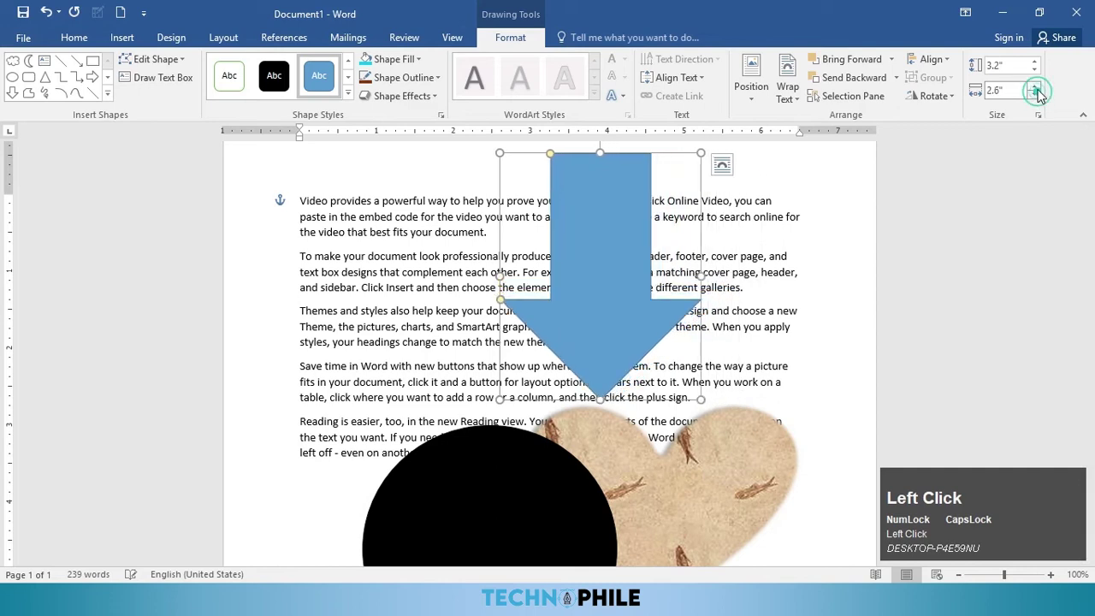
pyautogui.click(1036, 88)
pyautogui.click(1036, 88)
pyautogui.click(1036, 87)
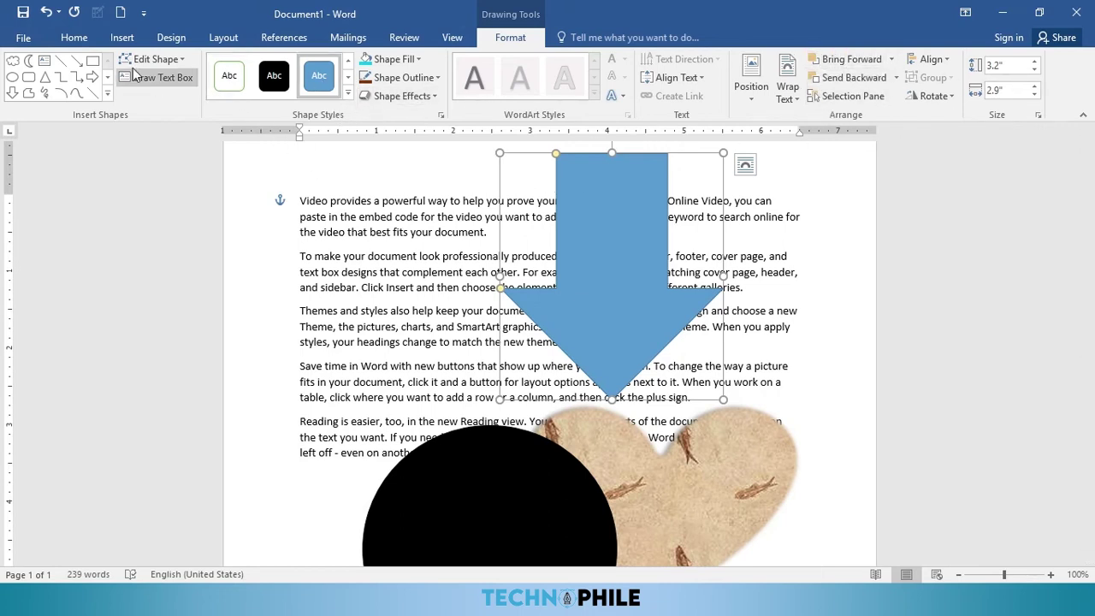
pyautogui.click(329, 201)
pyautogui.click(124, 37)
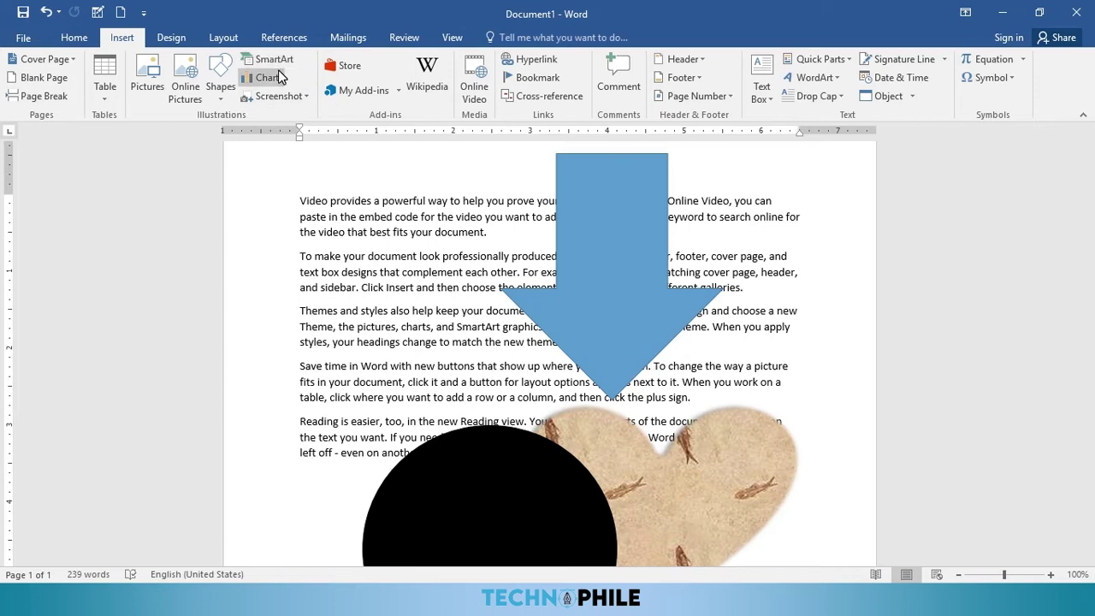
# Step: Start a new blank Document2 and switch back to the Insert ribbon
pyautogui.click(462, 256)
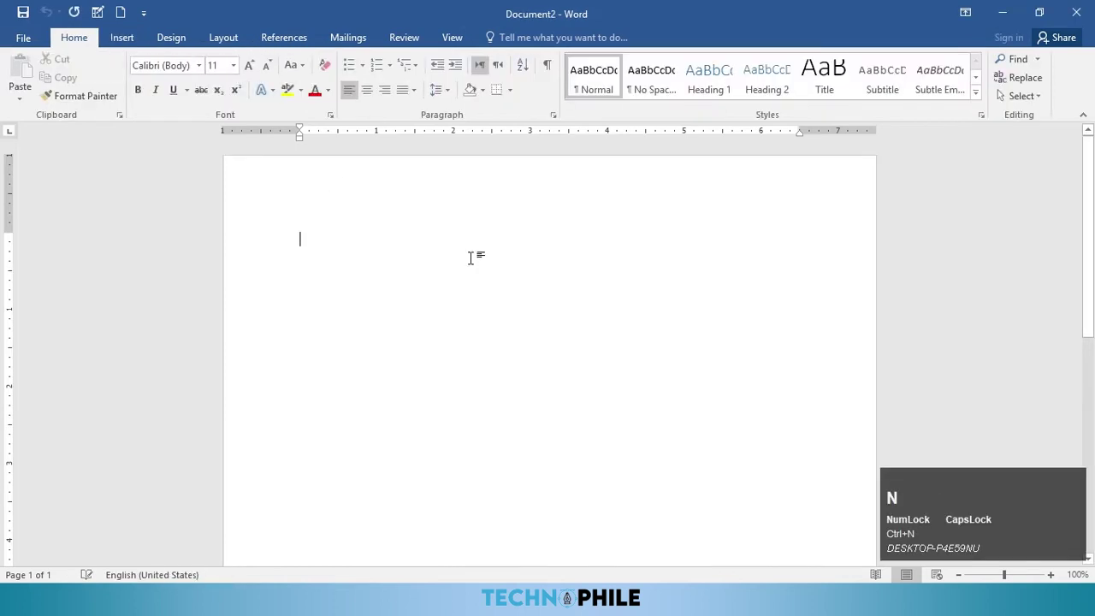
pyautogui.click(171, 39)
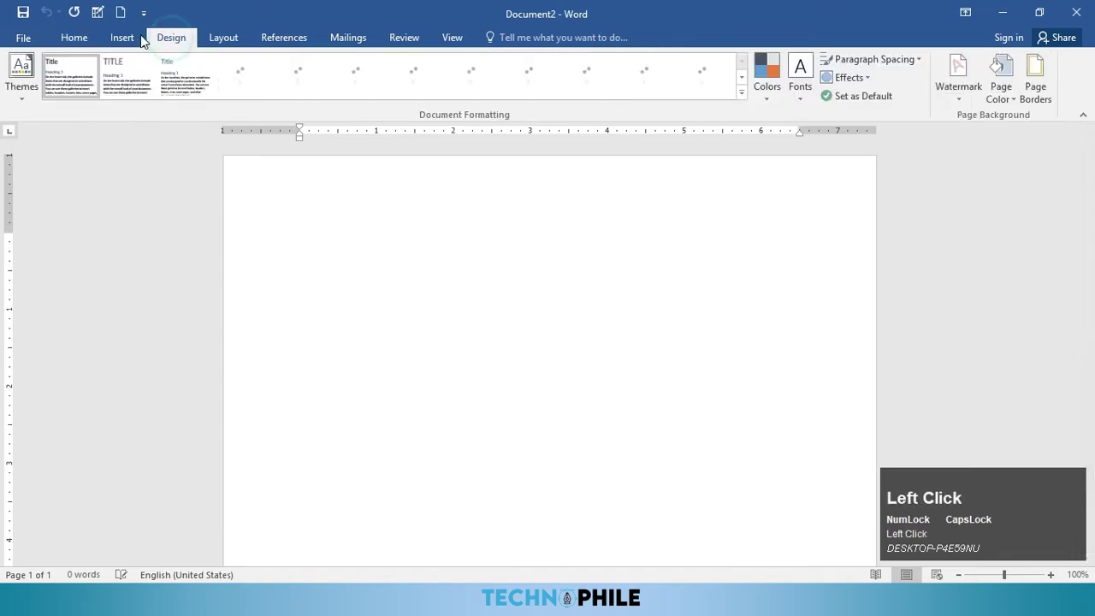
pyautogui.click(121, 37)
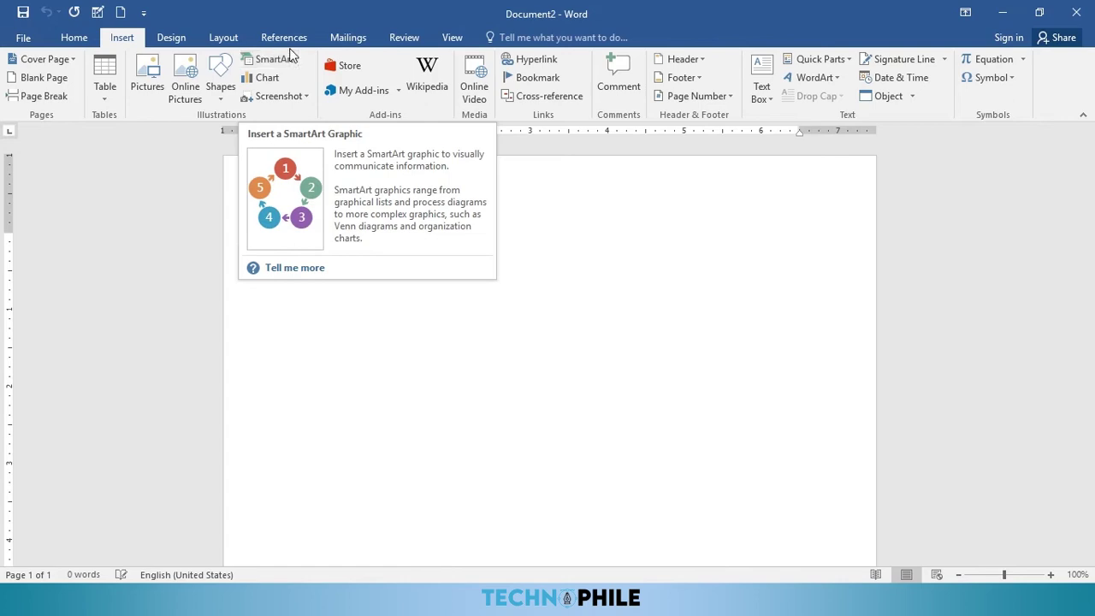
# Step: Insert a Hierarchy > Organization Chart SmartArt and click into its top box
pyautogui.click(291, 62)
pyautogui.click(288, 67)
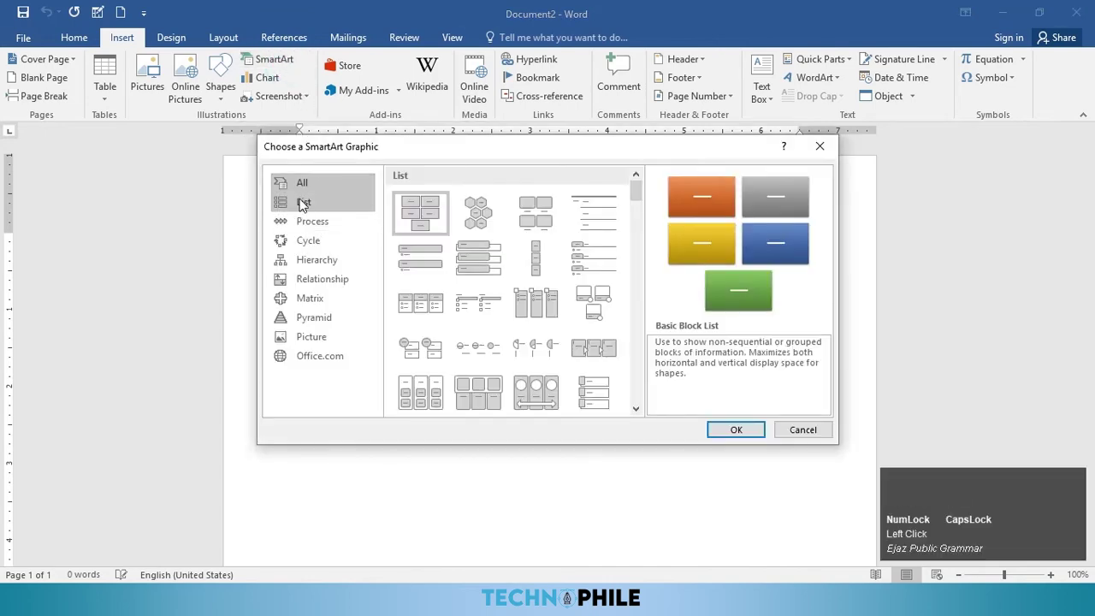
pyautogui.click(318, 203)
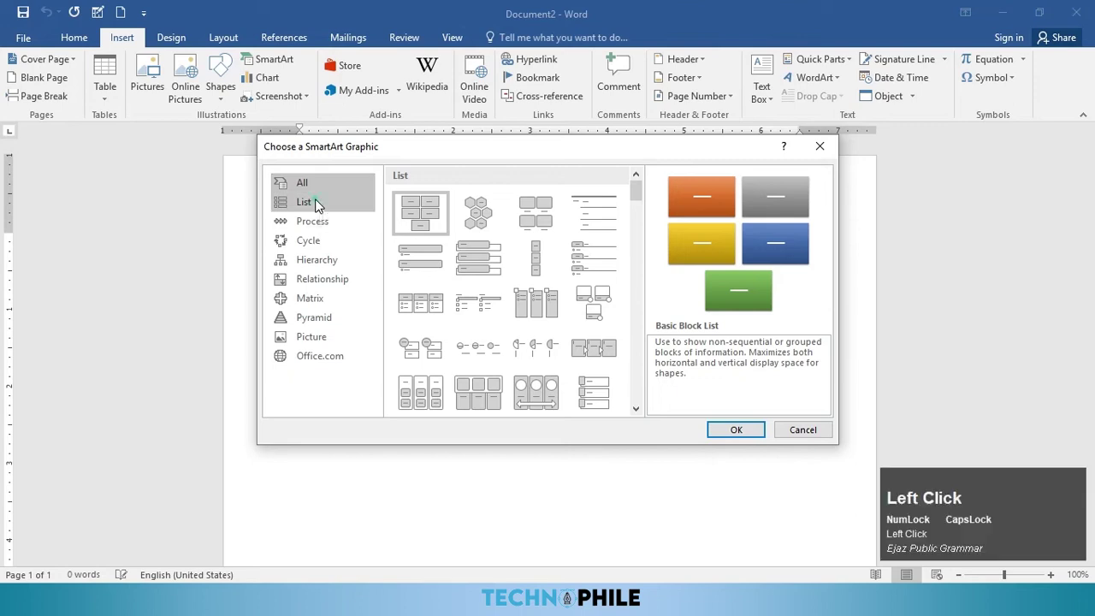
pyautogui.click(314, 221)
pyautogui.click(321, 242)
pyautogui.click(326, 261)
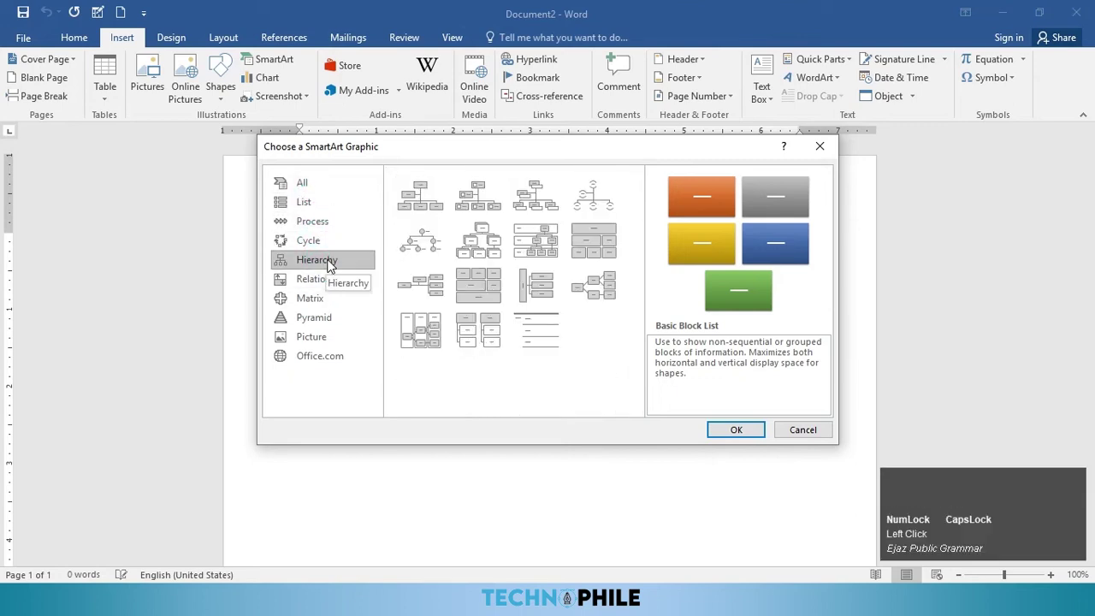
pyautogui.click(411, 209)
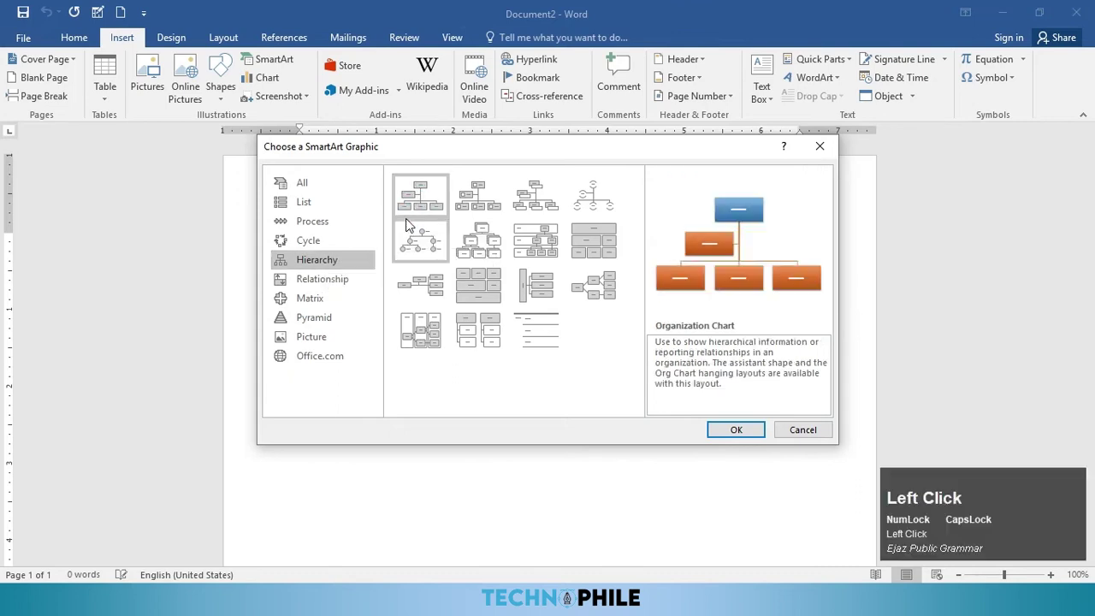
pyautogui.click(745, 431)
pyautogui.click(529, 267)
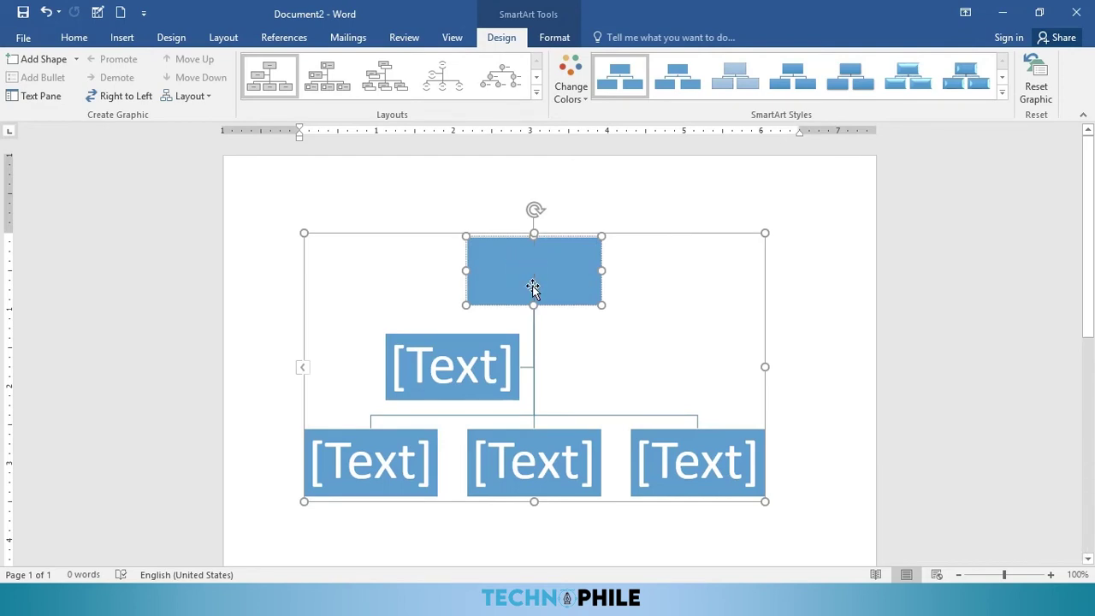
# Step: Type PRINCIPLE plus the principal's name in the top box, VISE PRINCIPLE plus a name below
pyautogui.write('PRINCIPLE')
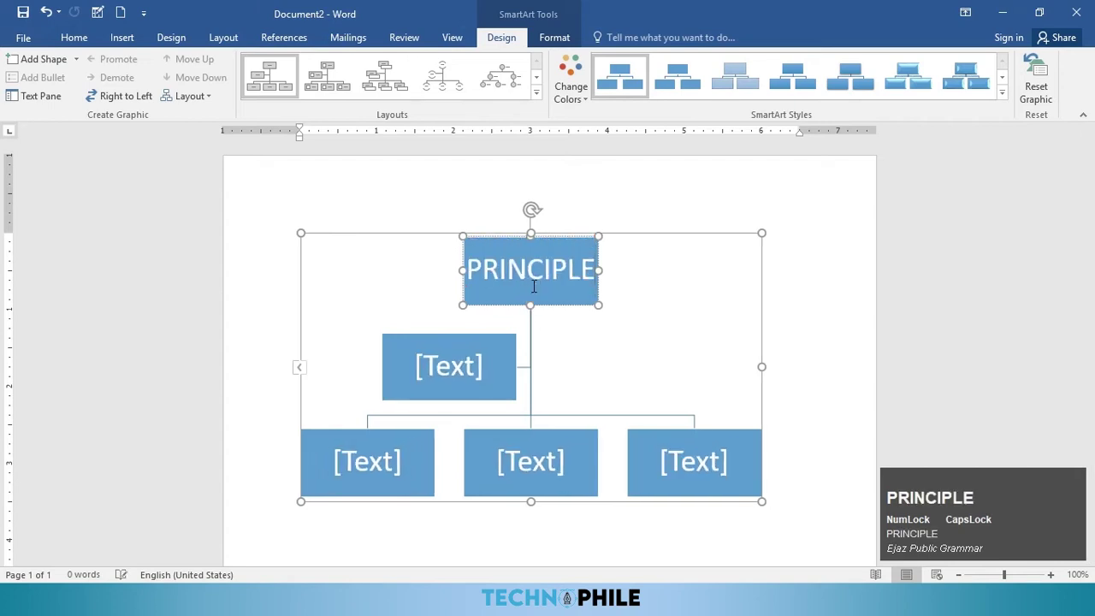
pyautogui.press('Return')
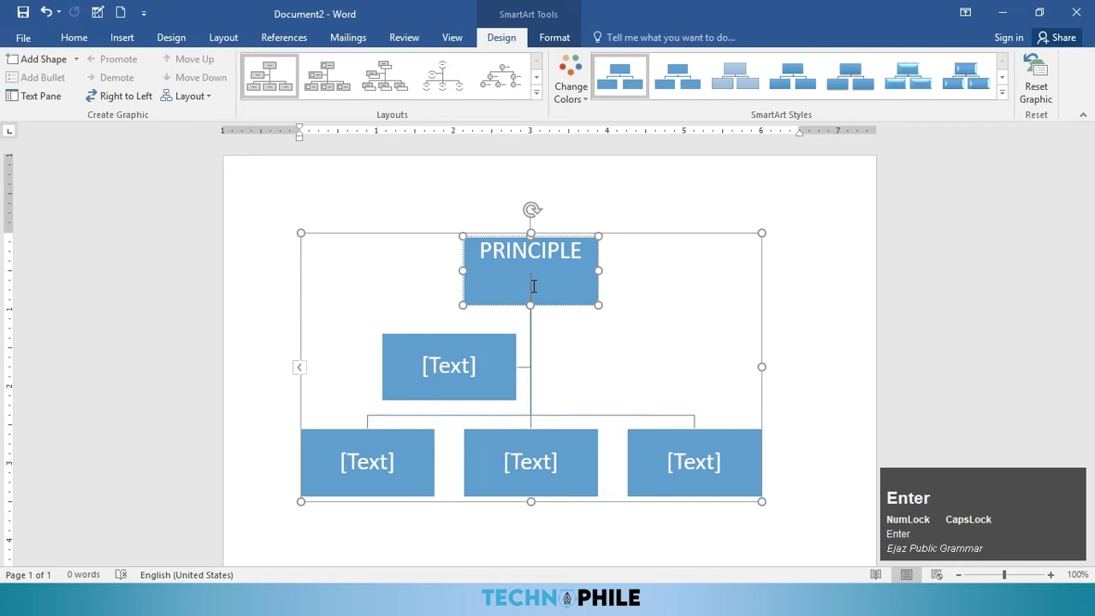
pyautogui.write('SIR')
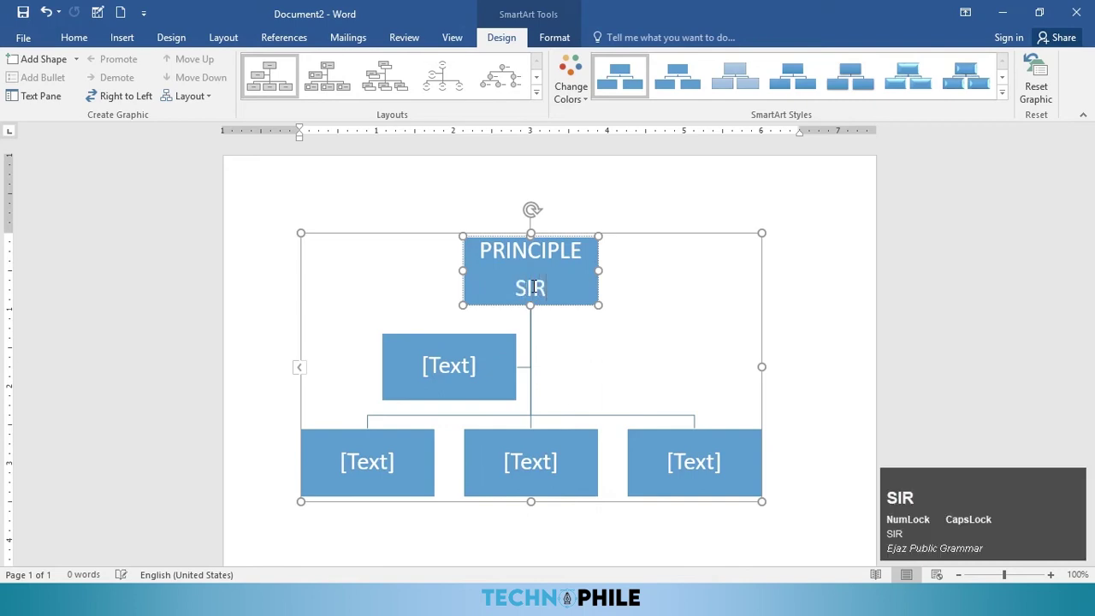
pyautogui.write(' NADEEM')
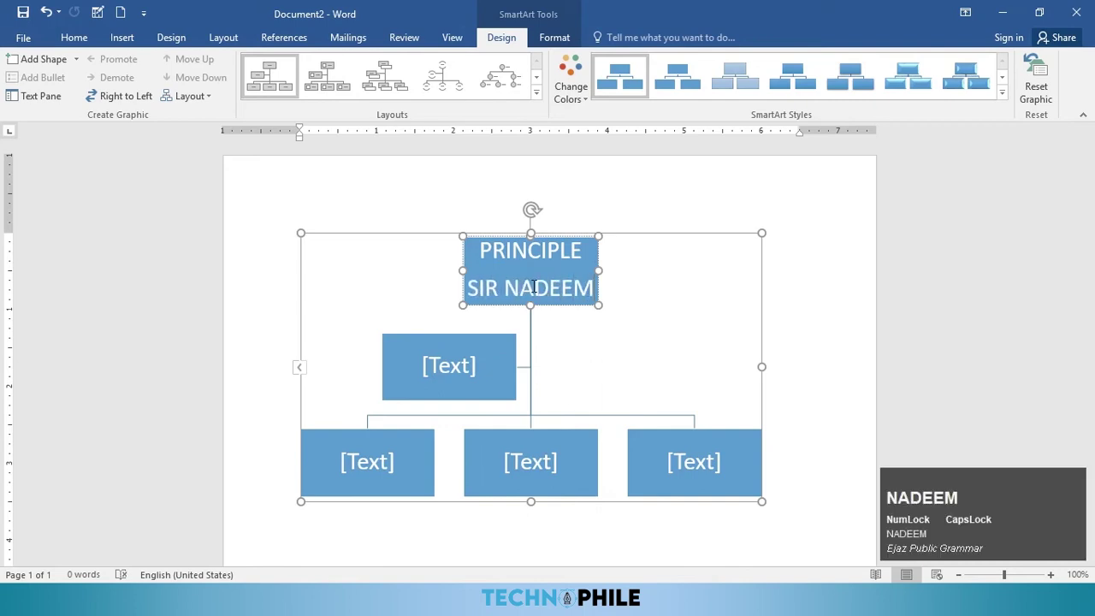
pyautogui.click(493, 349)
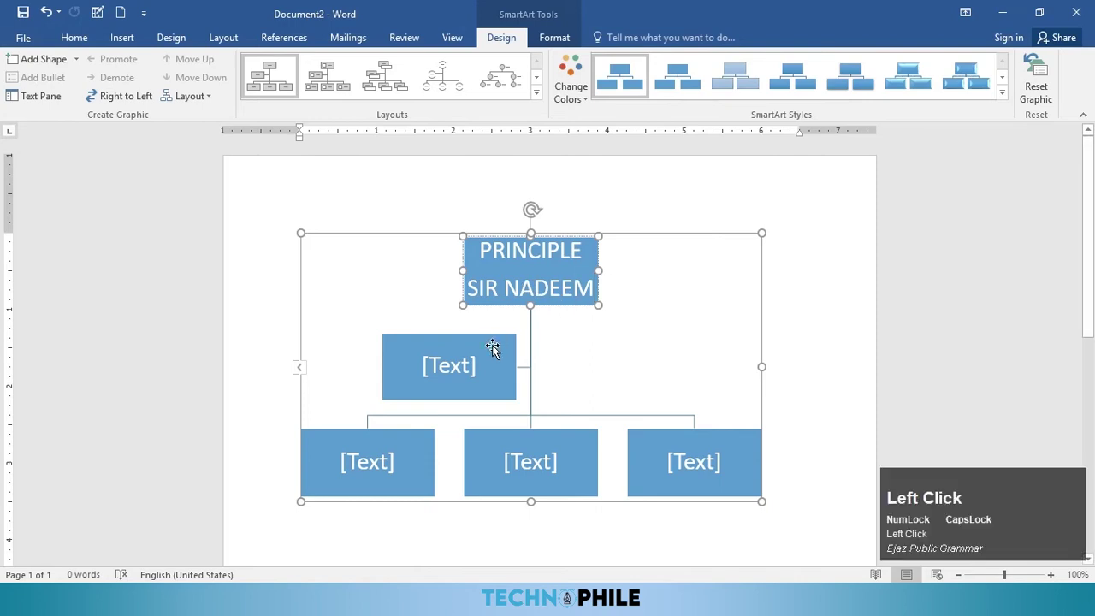
pyautogui.write('VIS')
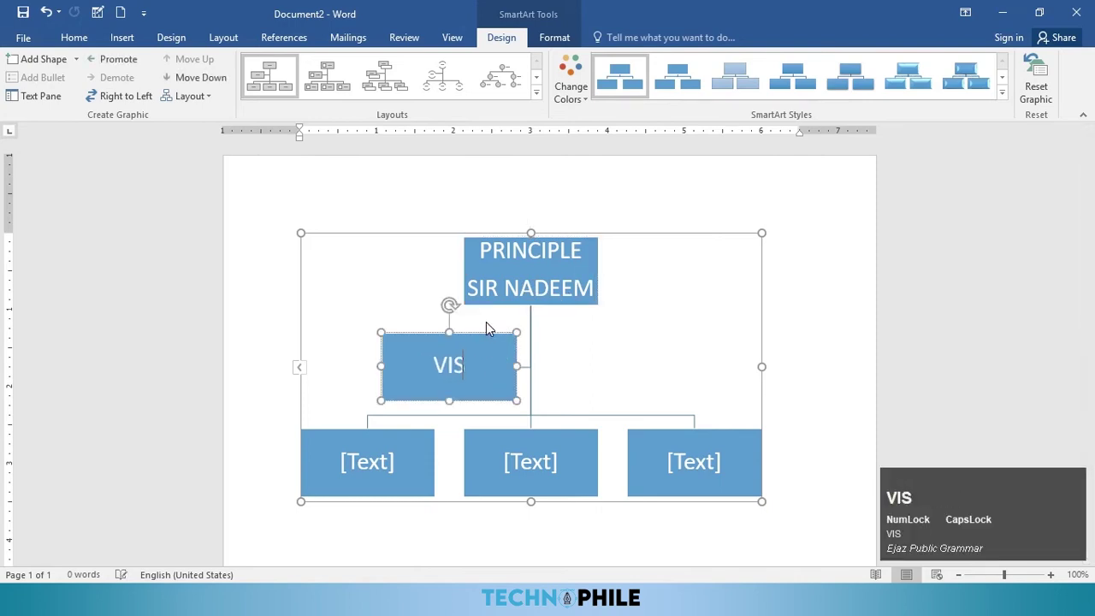
pyautogui.write('E PRINCIPLE')
pyautogui.press('Return')
pyautogui.write('SIR LUQMAN')
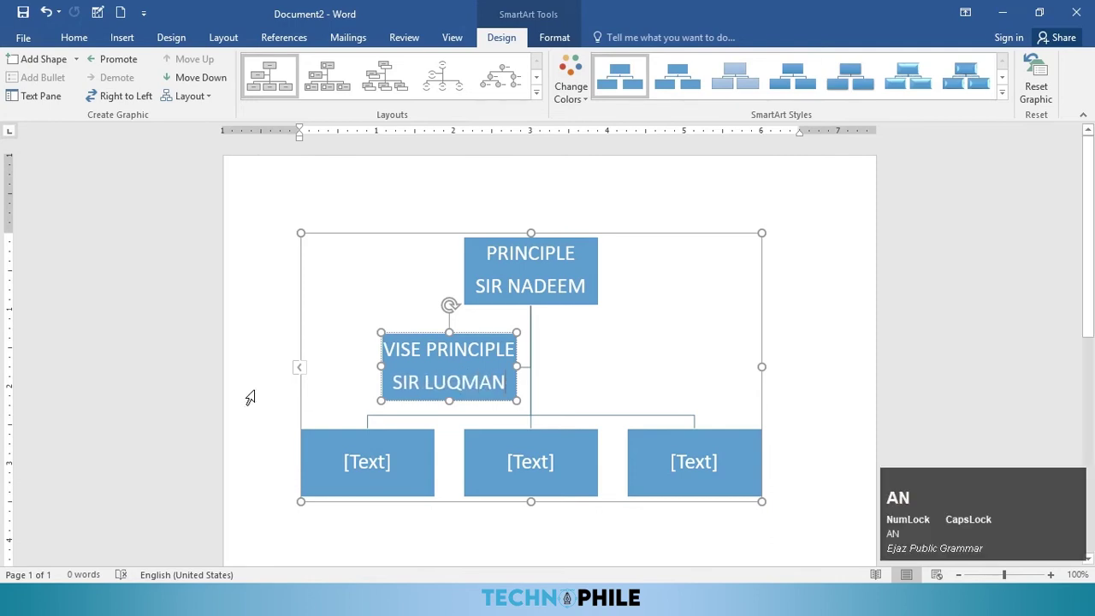
# Step: Fill the three bottom boxes with each teacher's name and subject: MATH, BIOLOGY, URDU
pyautogui.click(367, 462)
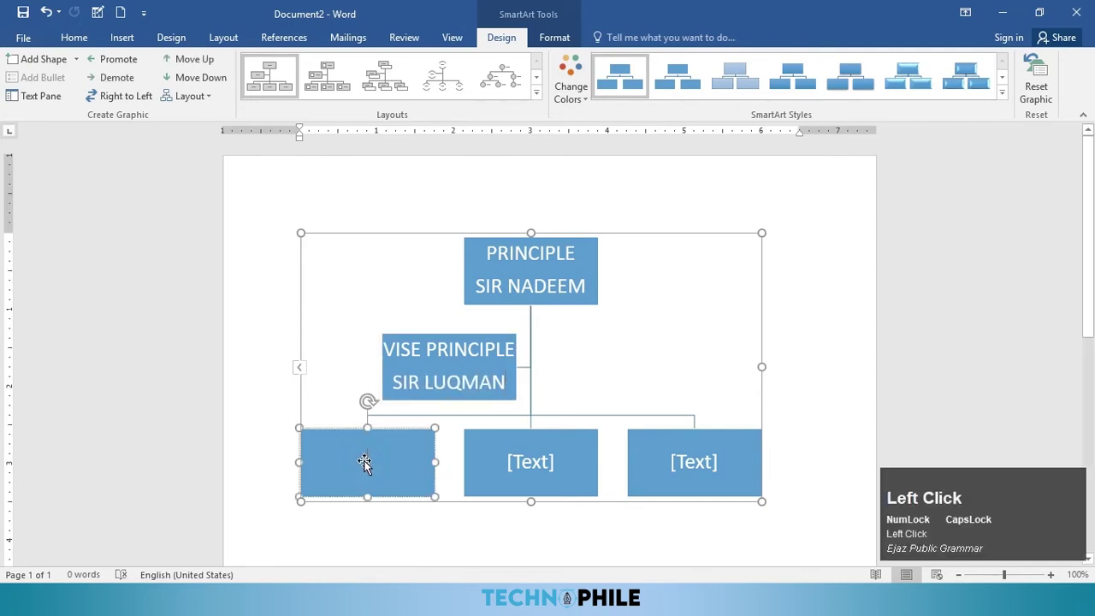
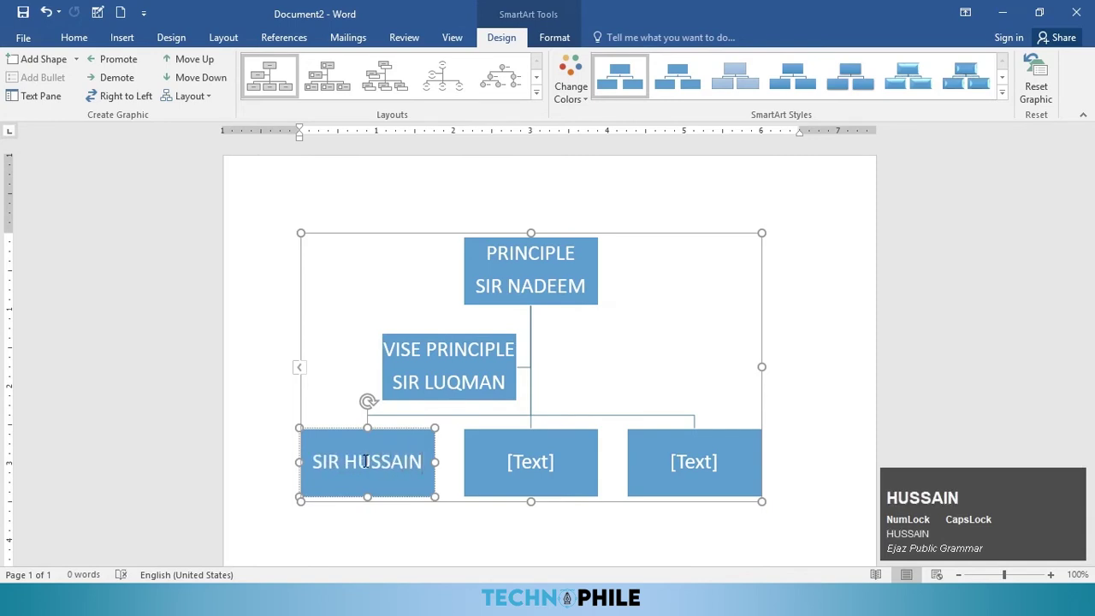
pyautogui.press('Return')
pyautogui.write('MATH')
pyautogui.click(513, 459)
pyautogui.write('SIR KAM')
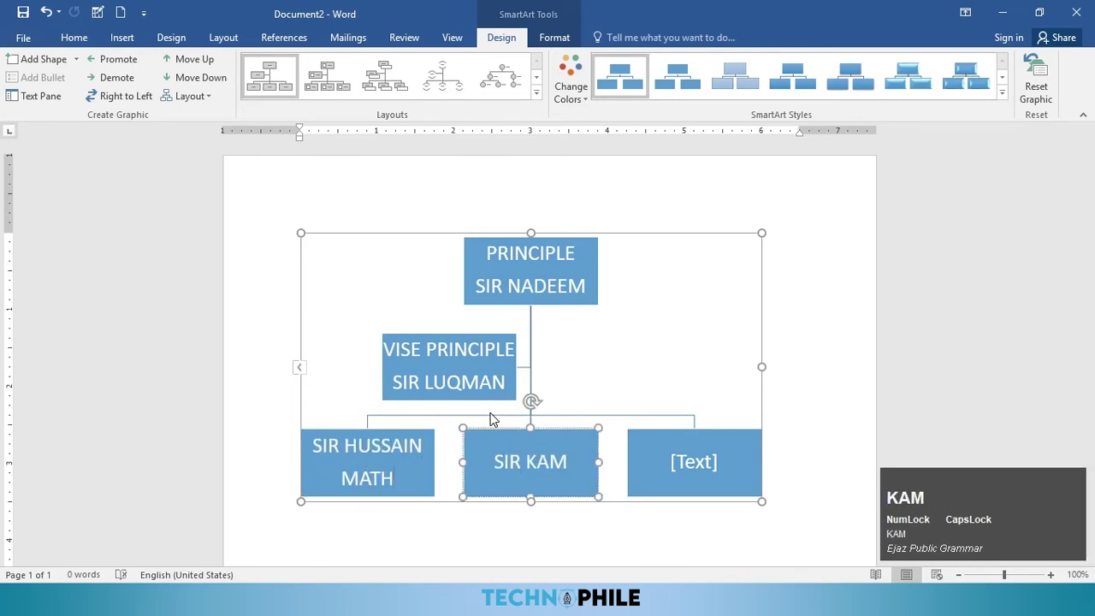
pyautogui.write('RAN')
pyautogui.press('Return')
pyautogui.write('BIOLOGY')
pyautogui.click(654, 430)
pyautogui.write('SIR ISRAR')
pyautogui.press('Return')
pyautogui.write('U')
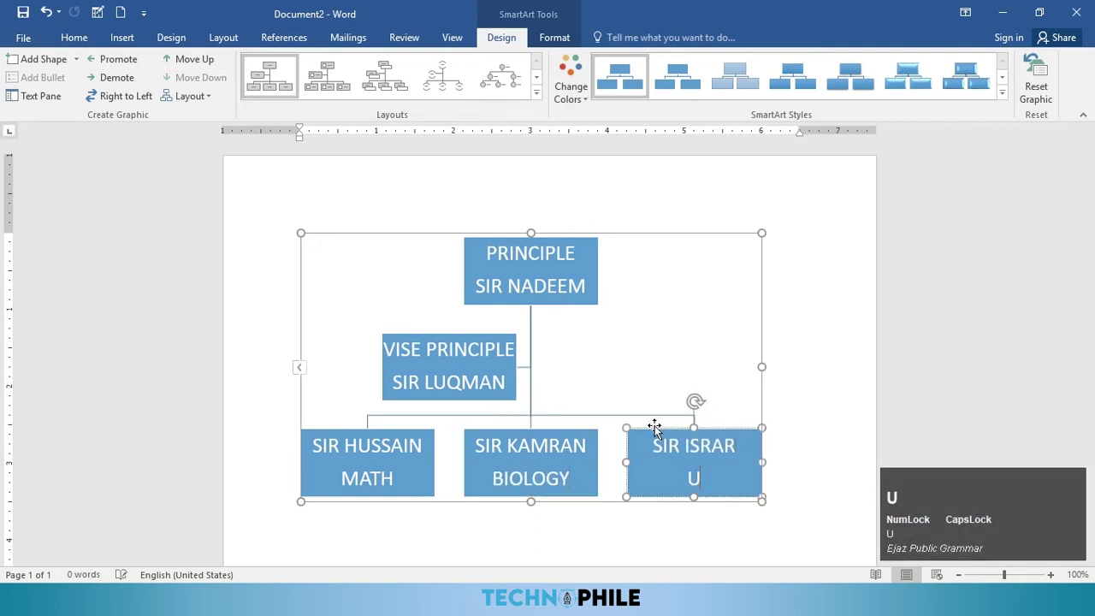
pyautogui.write('RDU')
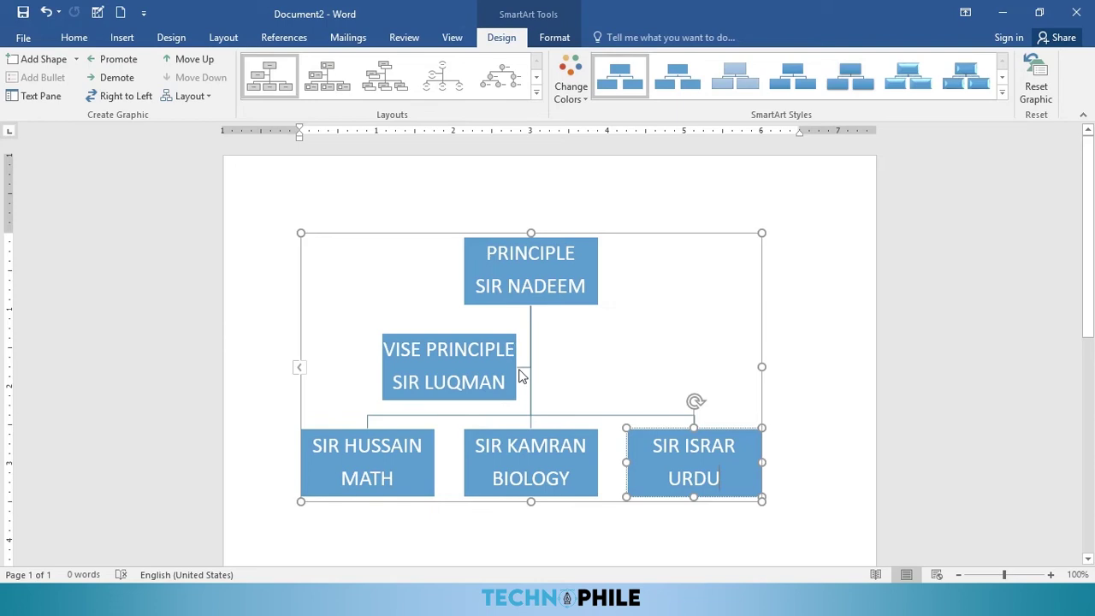
pyautogui.click(487, 439)
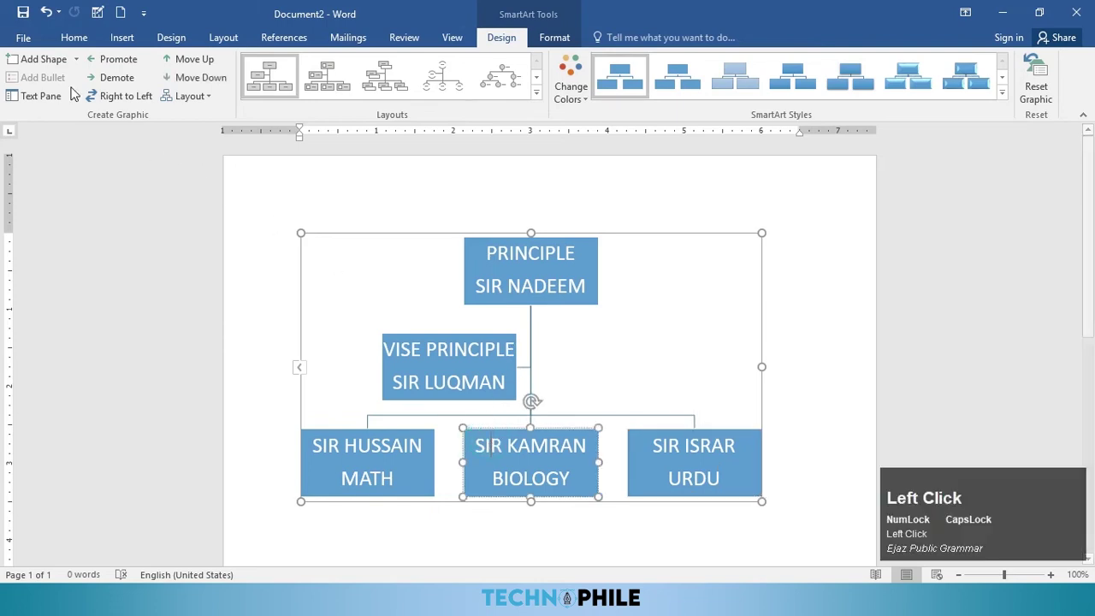
# Step: Add a box before BIOLOGY holding a teacher's name and ISLAMIAT
pyautogui.click(77, 60)
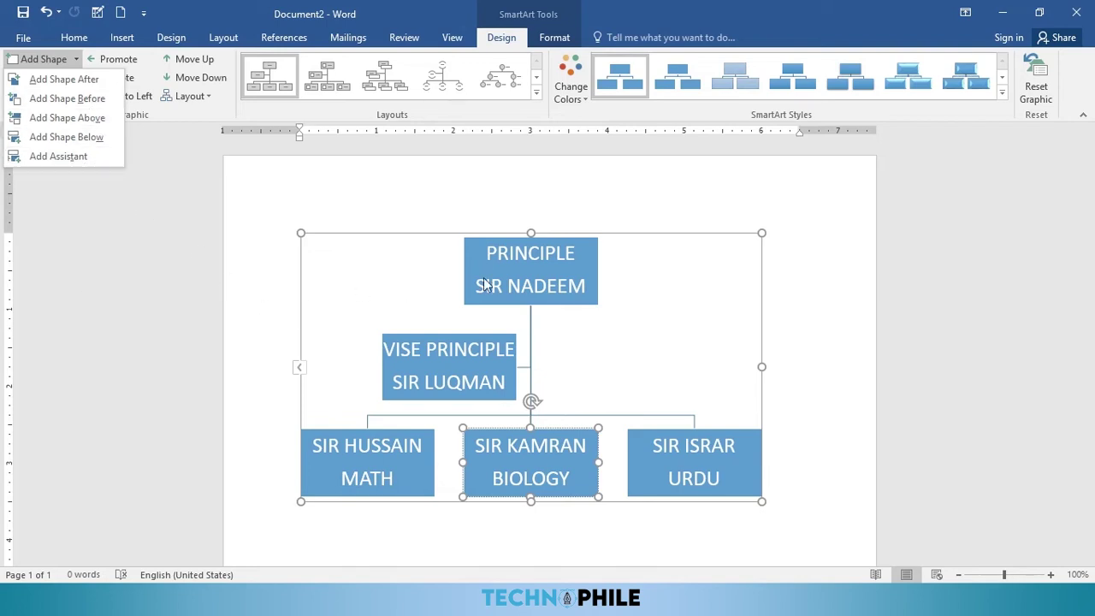
pyautogui.click(87, 104)
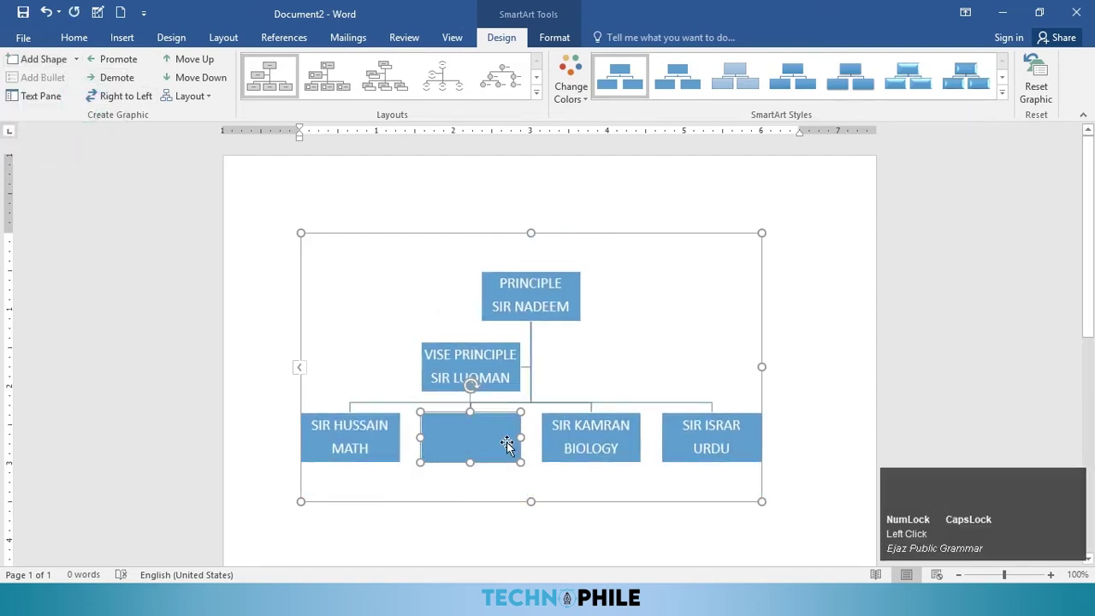
pyautogui.write('SIR')
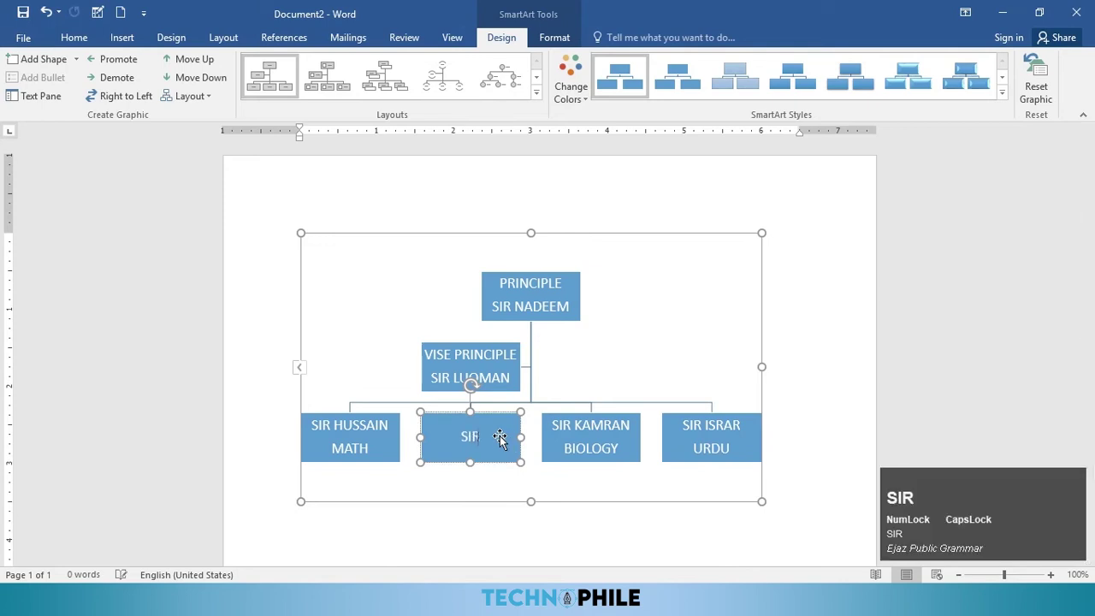
pyautogui.write(' FERHAN ISLAMIAT')
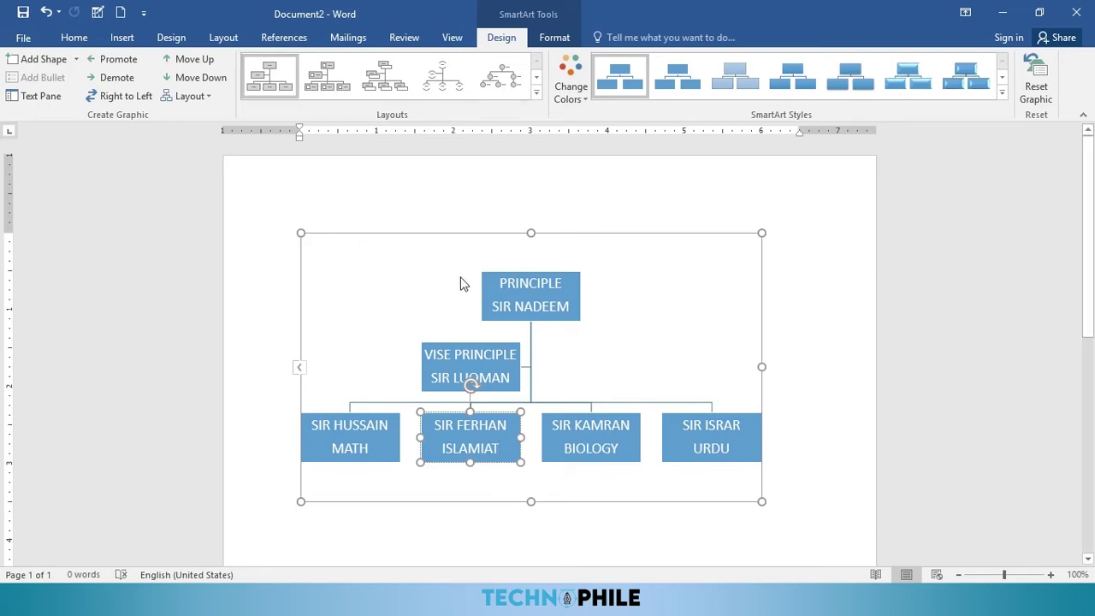
# Step: Append a surname to the MATH teacher's name in the Text Pane, then close it
pyautogui.click(38, 96)
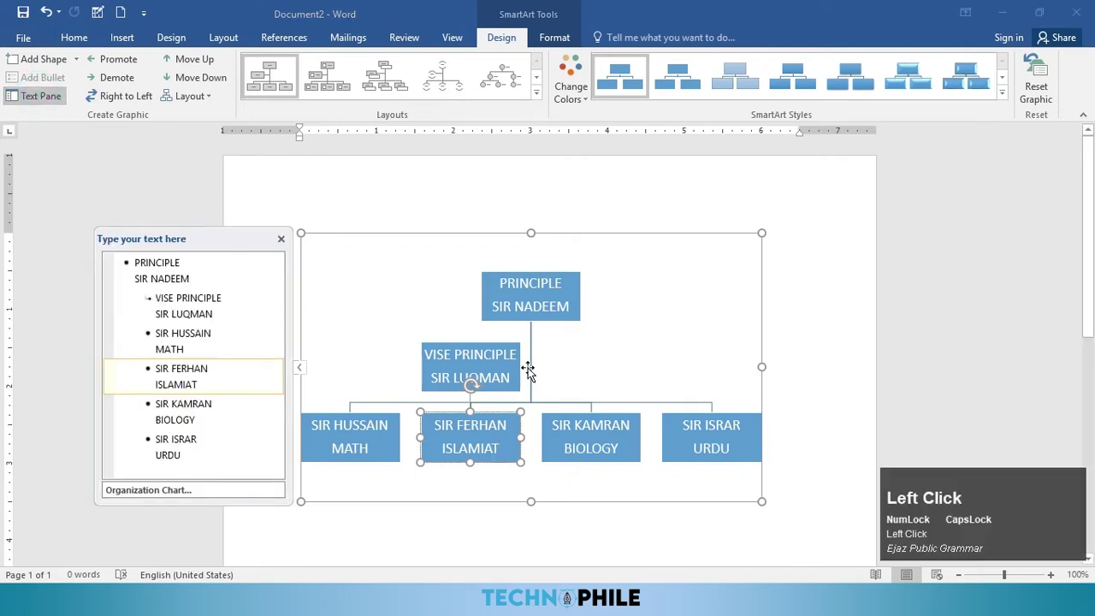
pyautogui.click(182, 298)
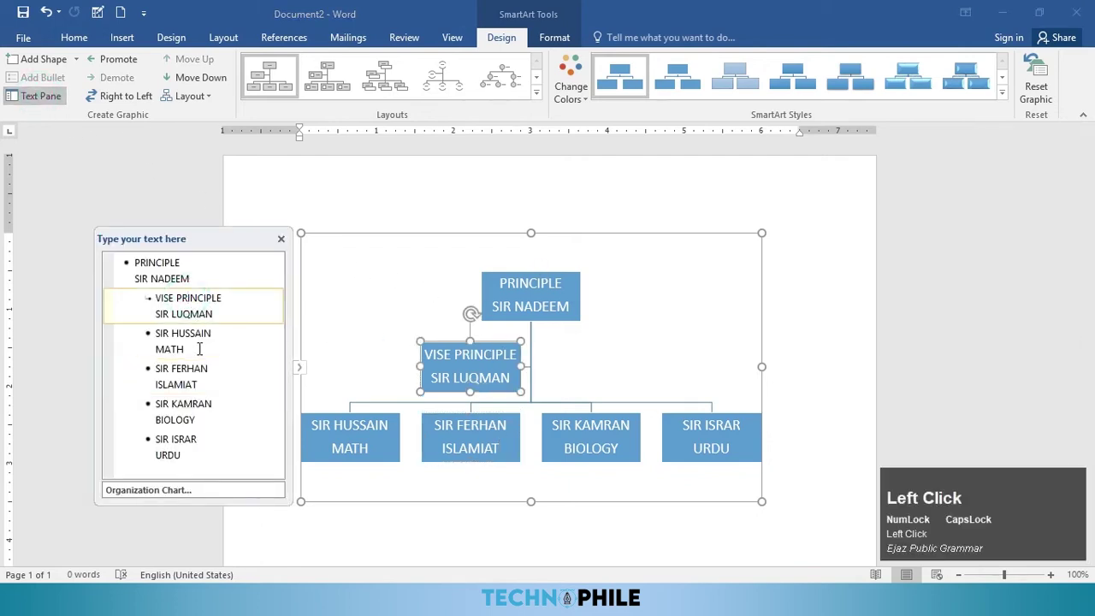
pyautogui.click(199, 349)
pyautogui.click(198, 368)
pyautogui.click(223, 335)
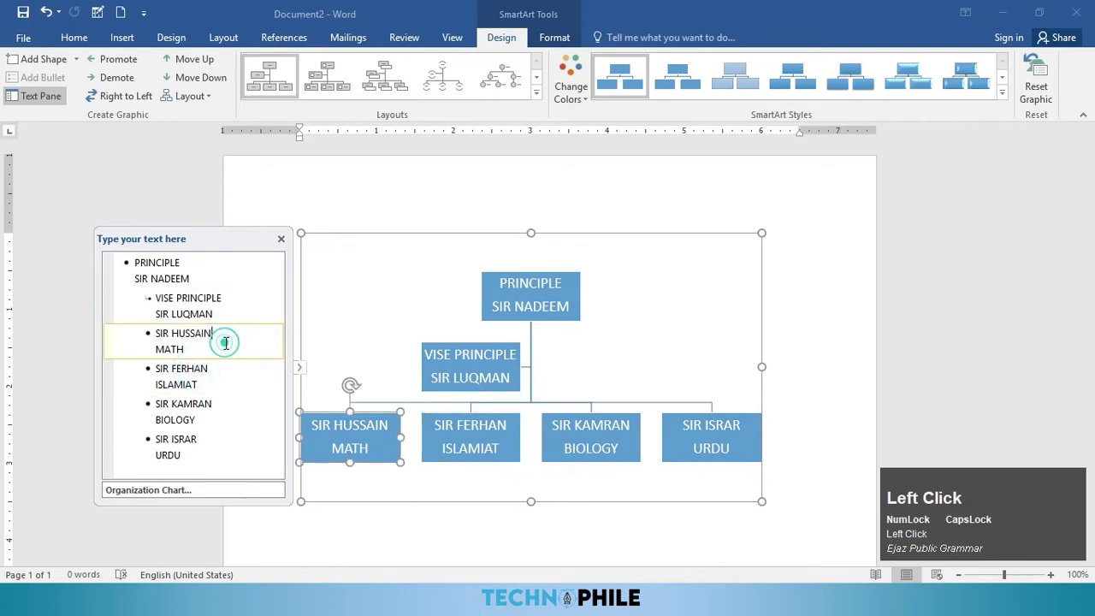
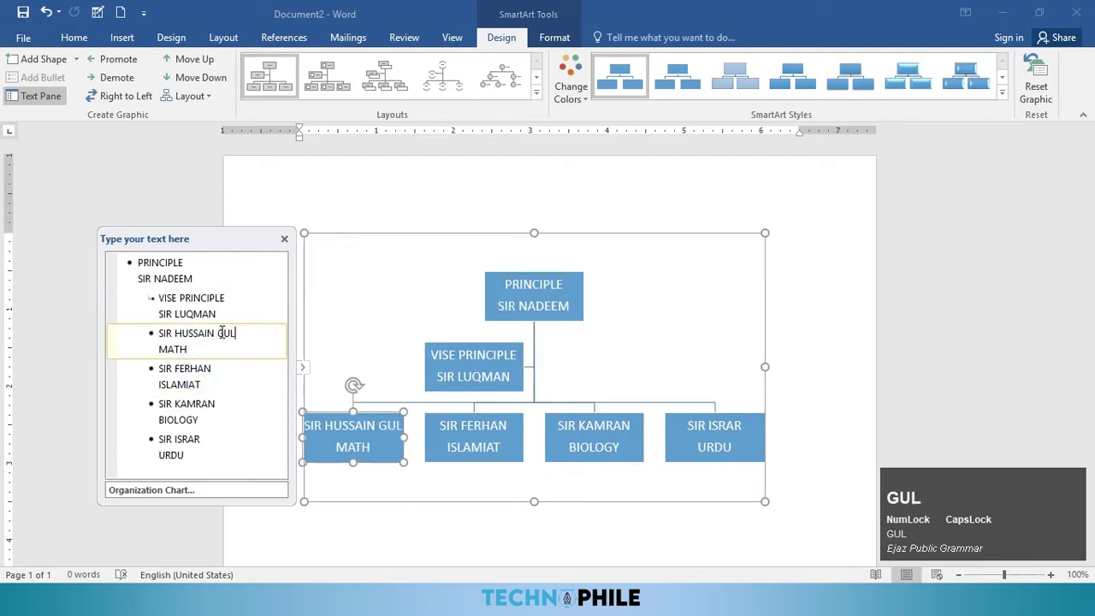
pyautogui.click(175, 263)
pyautogui.click(198, 334)
pyautogui.click(191, 385)
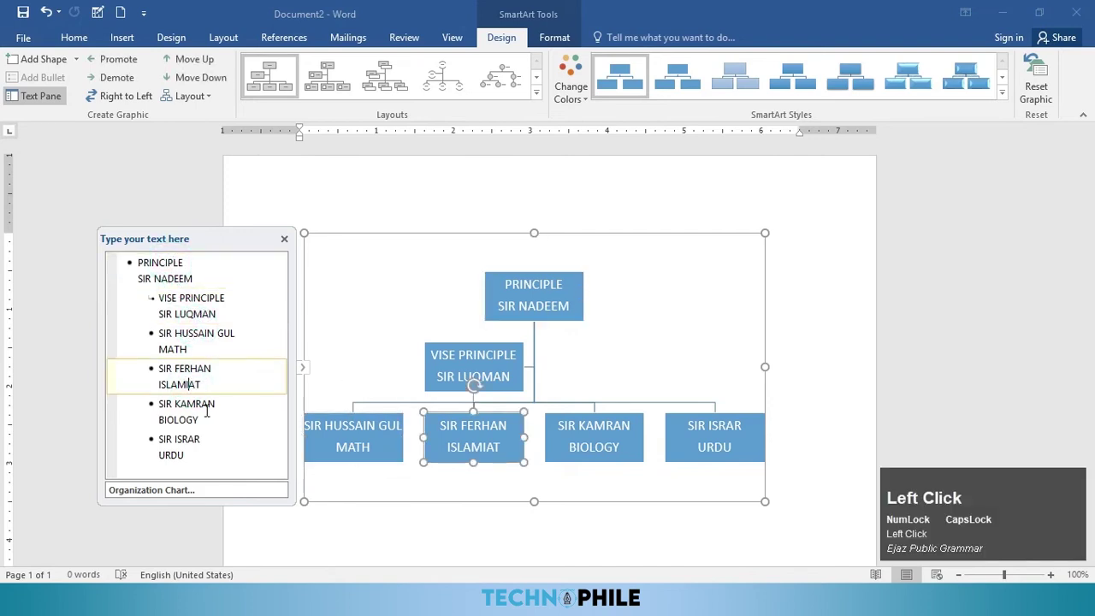
pyautogui.click(284, 239)
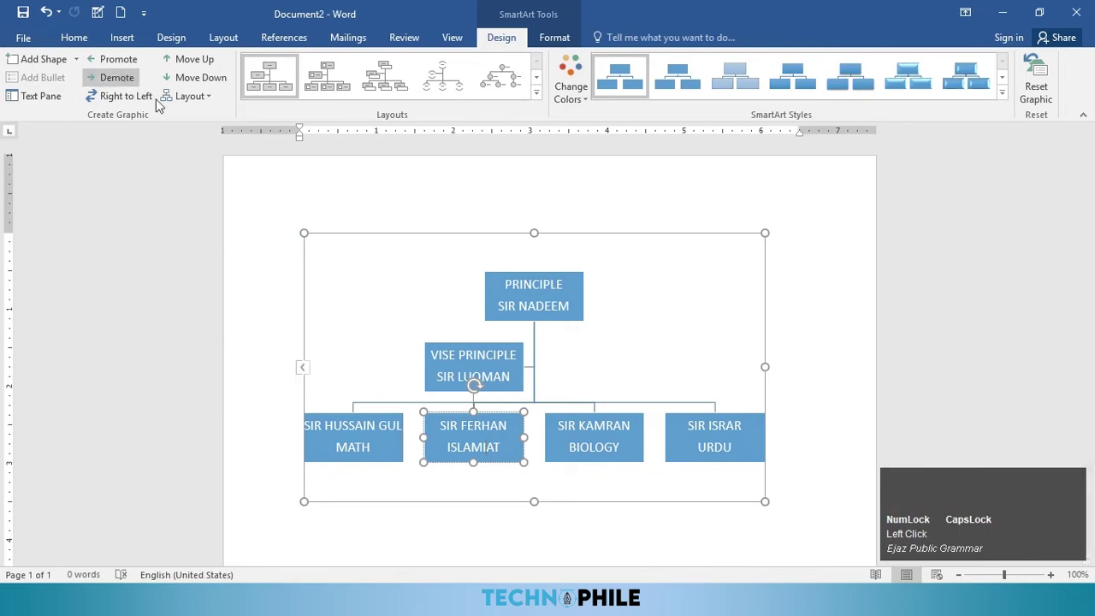
# Step: Try promoting/demoting the vice principal and flipping the chart right-to-left, then revert both
pyautogui.click(486, 353)
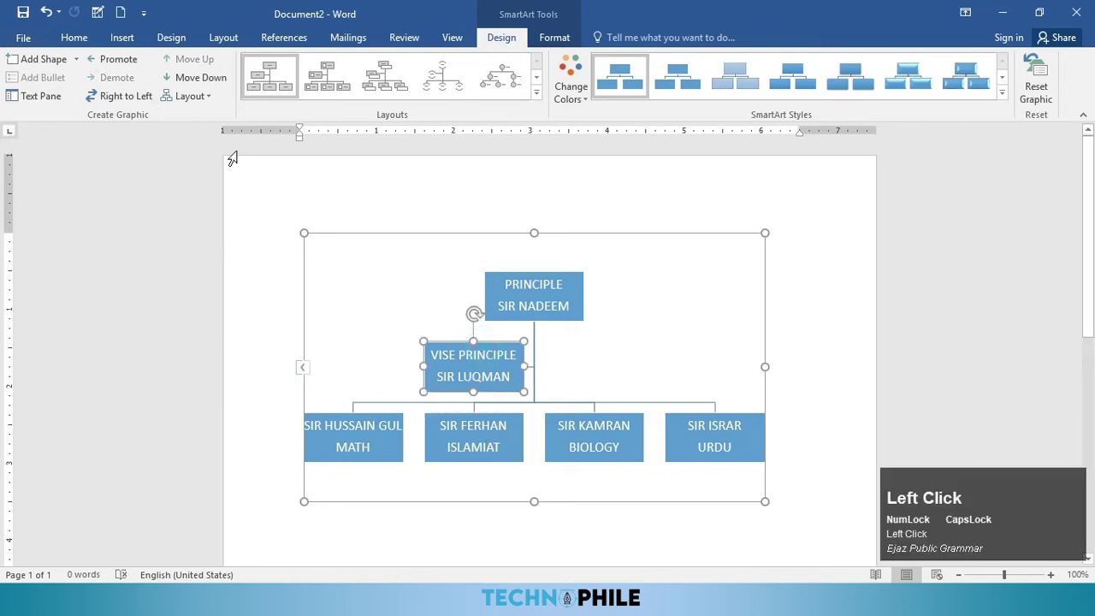
pyautogui.click(123, 67)
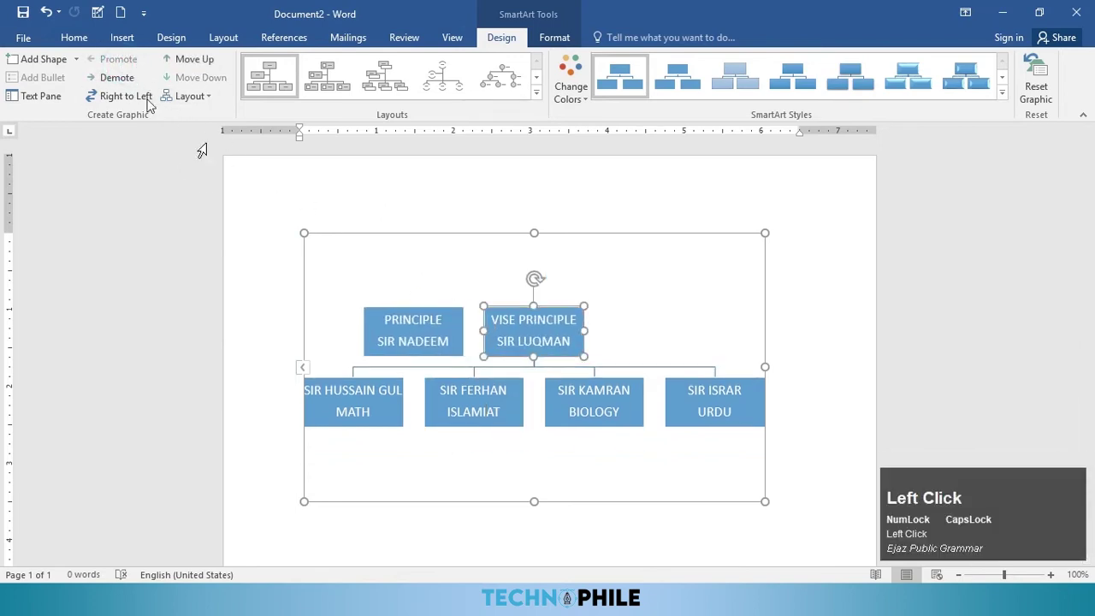
pyautogui.click(120, 78)
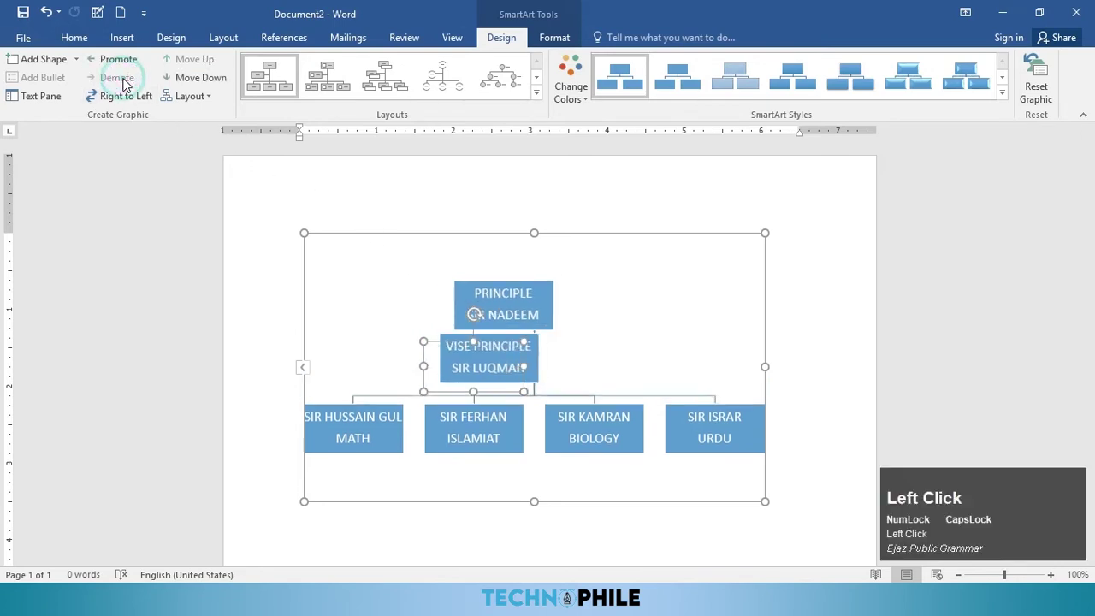
pyautogui.click(132, 100)
pyautogui.click(132, 101)
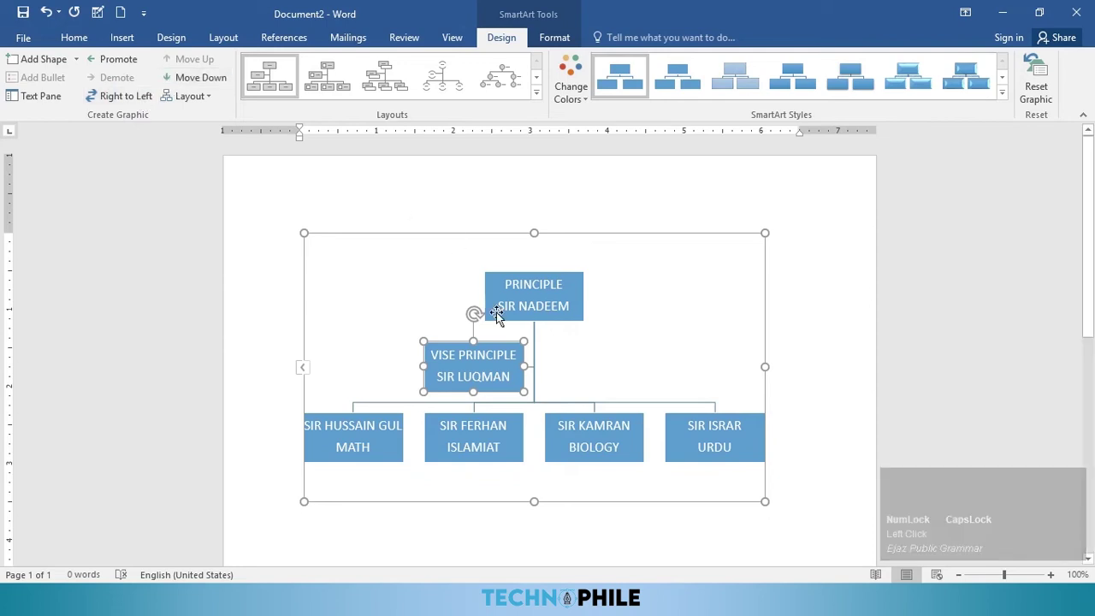
# Step: Move the ISLAMIAT box to the leftmost position in the teacher row
pyautogui.click(491, 421)
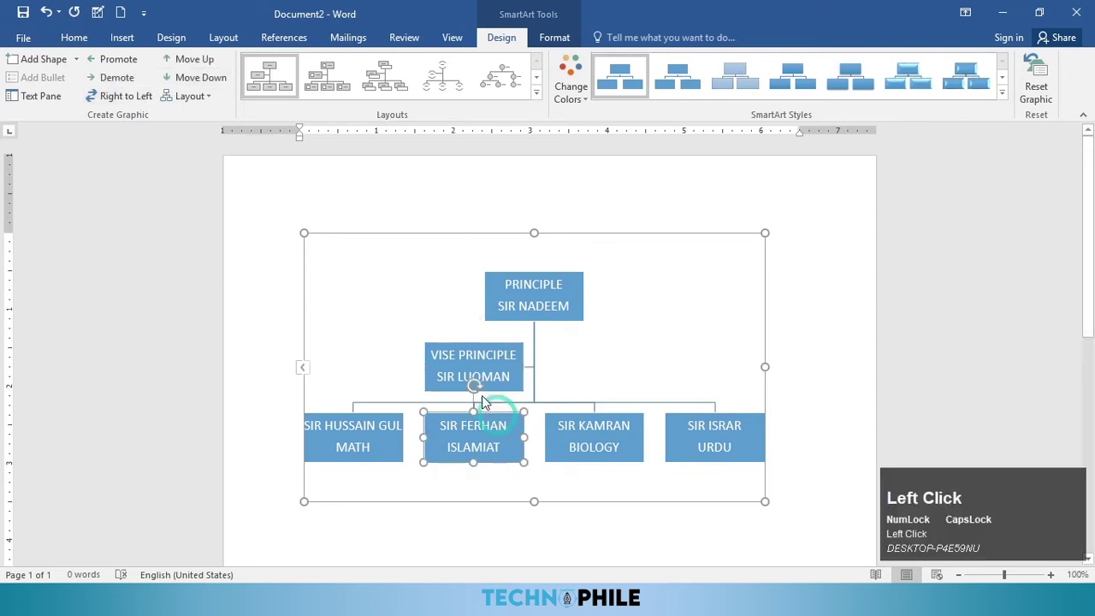
pyautogui.click(212, 84)
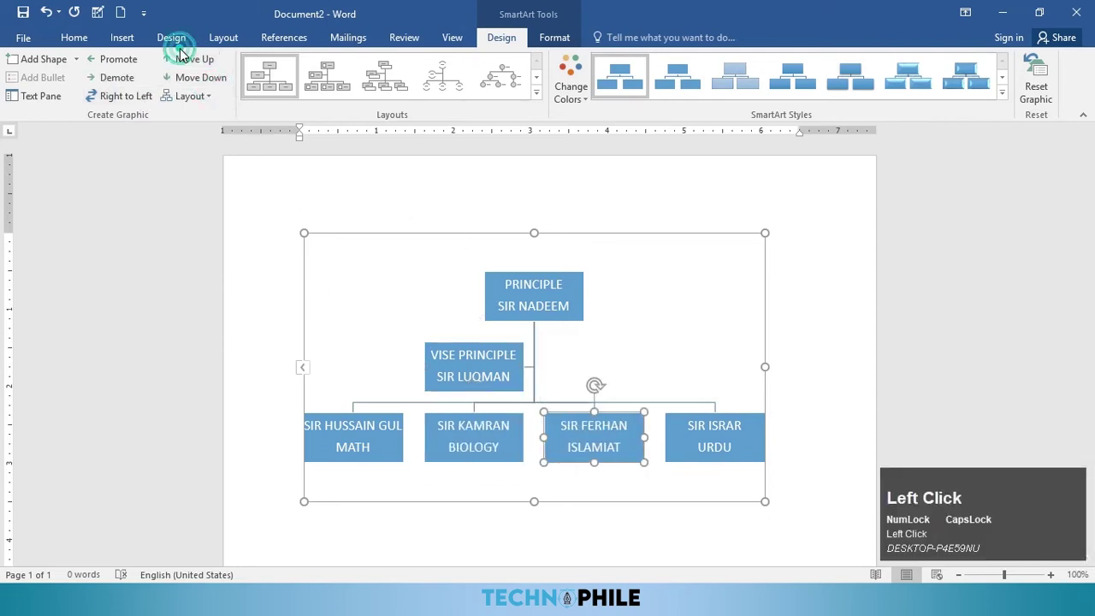
pyautogui.click(189, 62)
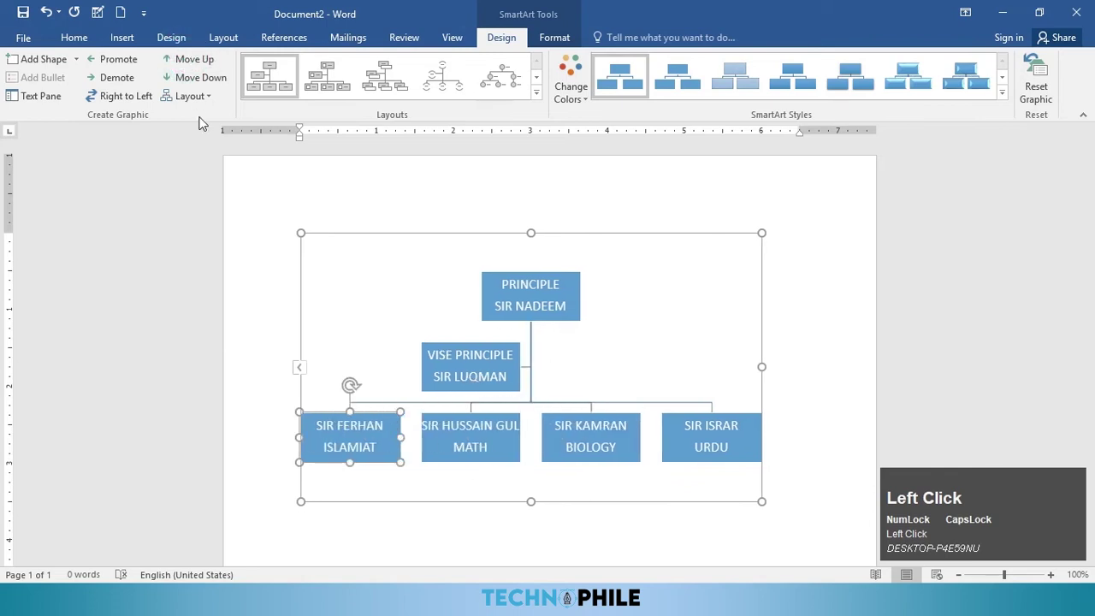
pyautogui.click(195, 97)
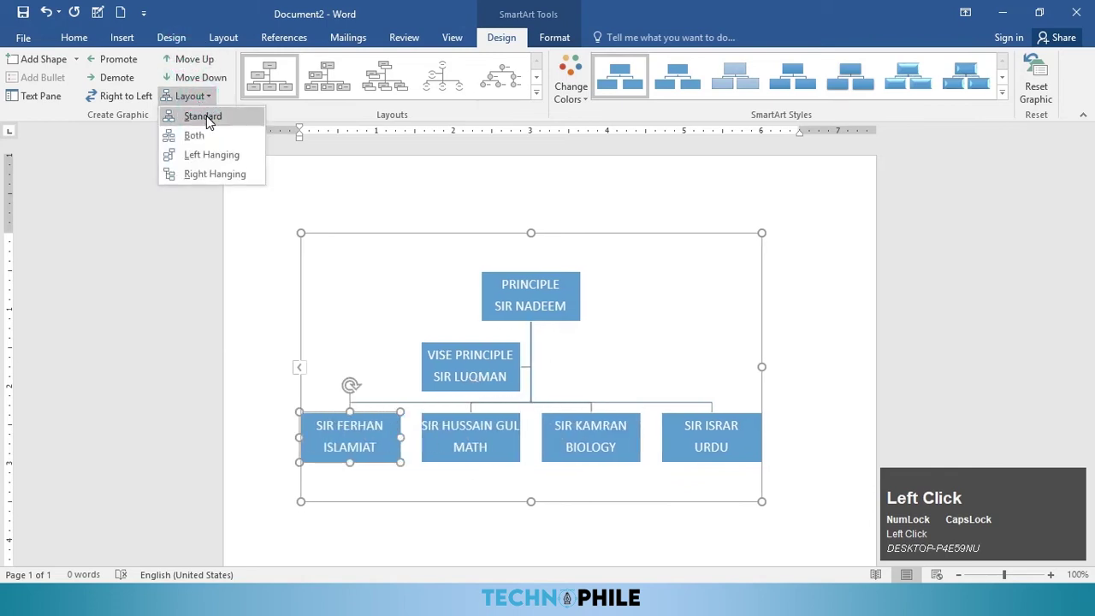
# Step: Select the principal's box, try the Standard, Left and Right Hanging layouts, then apply Both
pyautogui.click(204, 118)
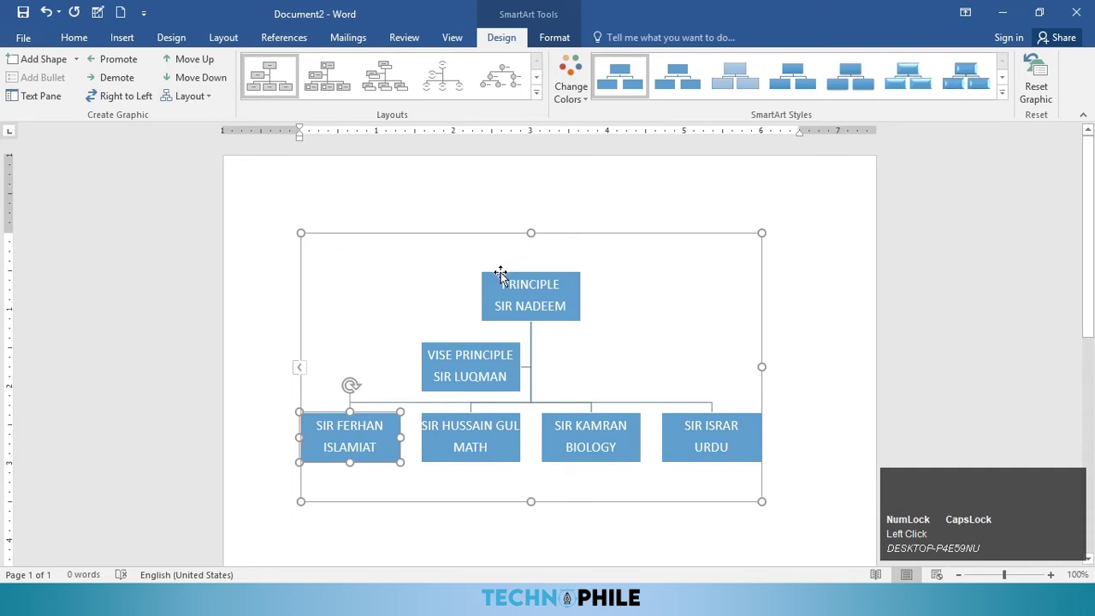
pyautogui.click(502, 276)
pyautogui.click(188, 101)
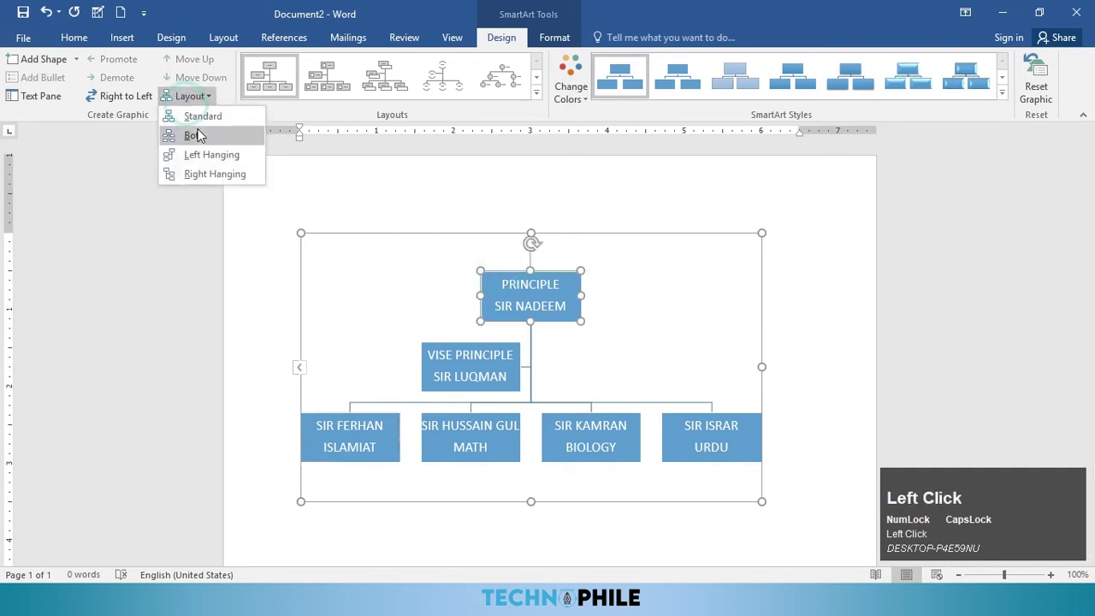
pyautogui.click(202, 116)
pyautogui.click(190, 97)
pyautogui.click(203, 134)
pyautogui.click(190, 101)
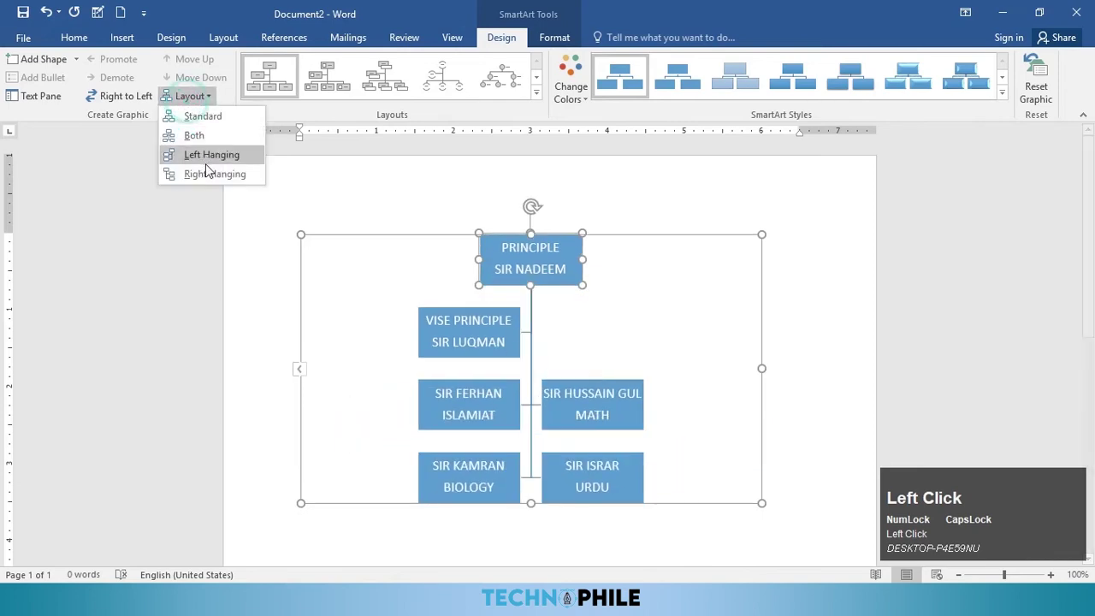
pyautogui.click(199, 152)
pyautogui.click(189, 100)
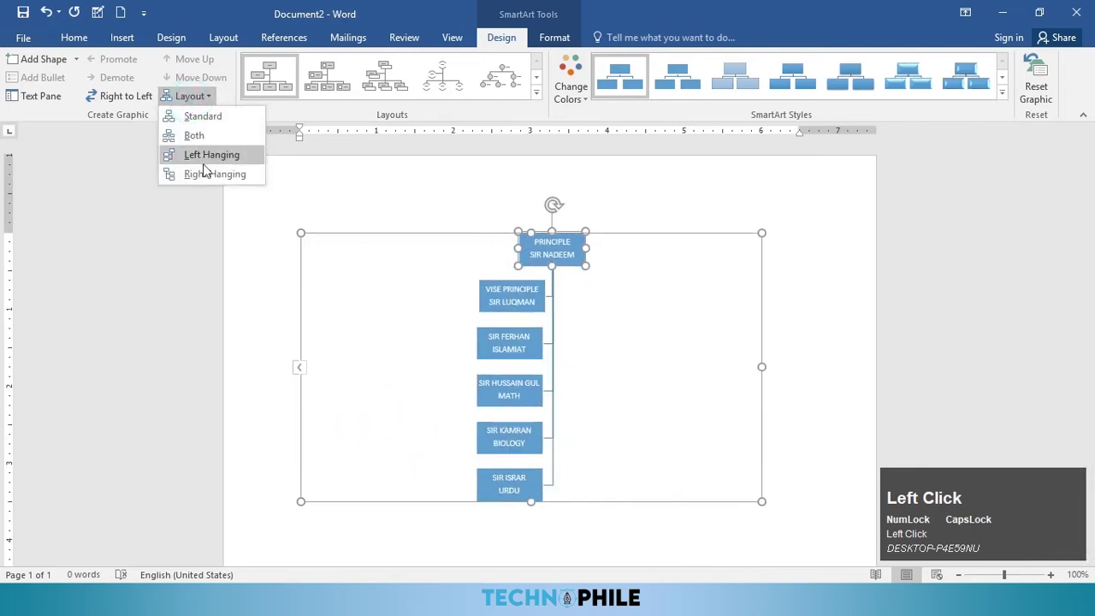
pyautogui.click(205, 170)
pyautogui.click(190, 97)
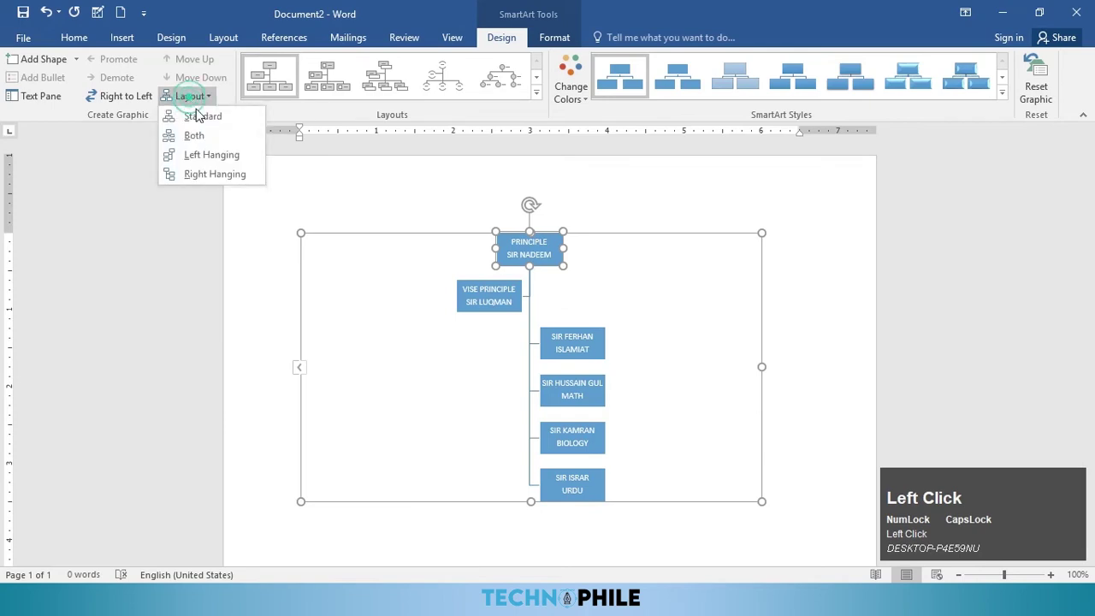
pyautogui.click(204, 137)
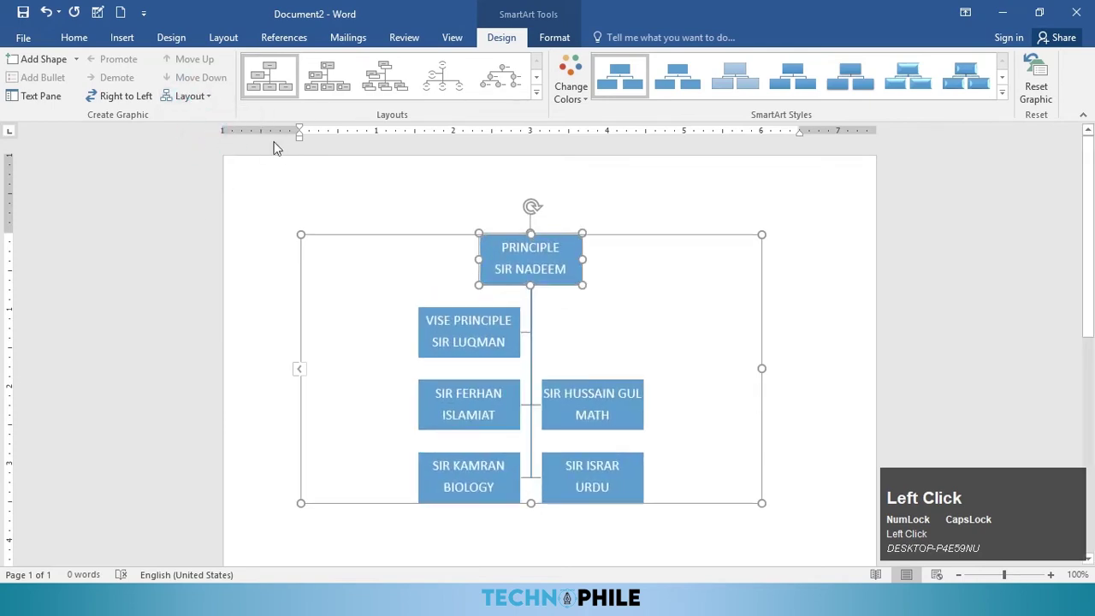
# Step: Switch the org chart to the circle hierarchy layout with a Colorful colour scheme
pyautogui.click(536, 92)
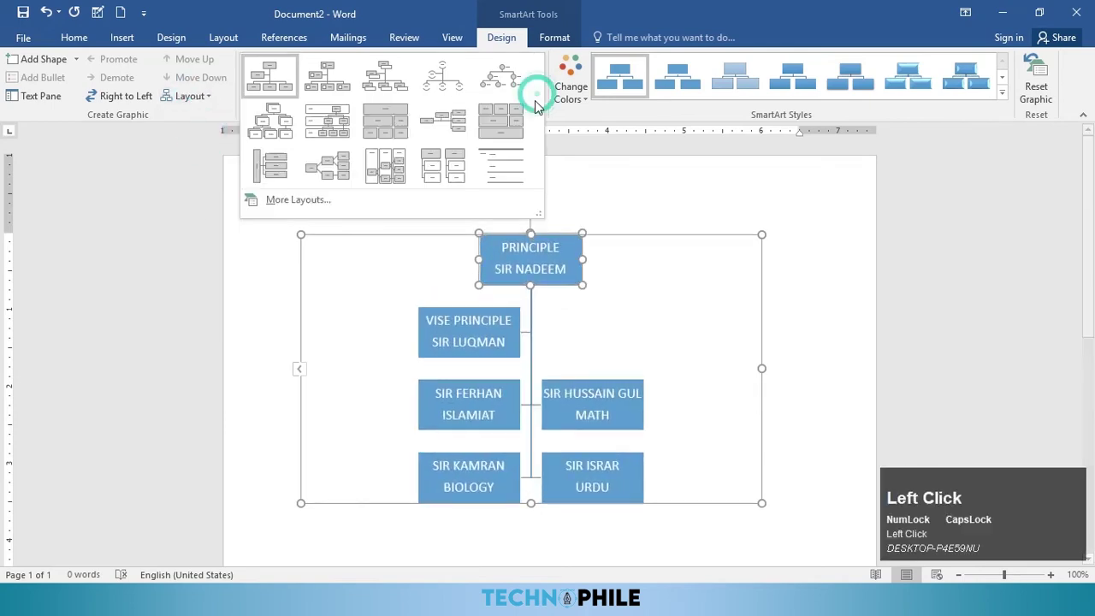
pyautogui.click(442, 85)
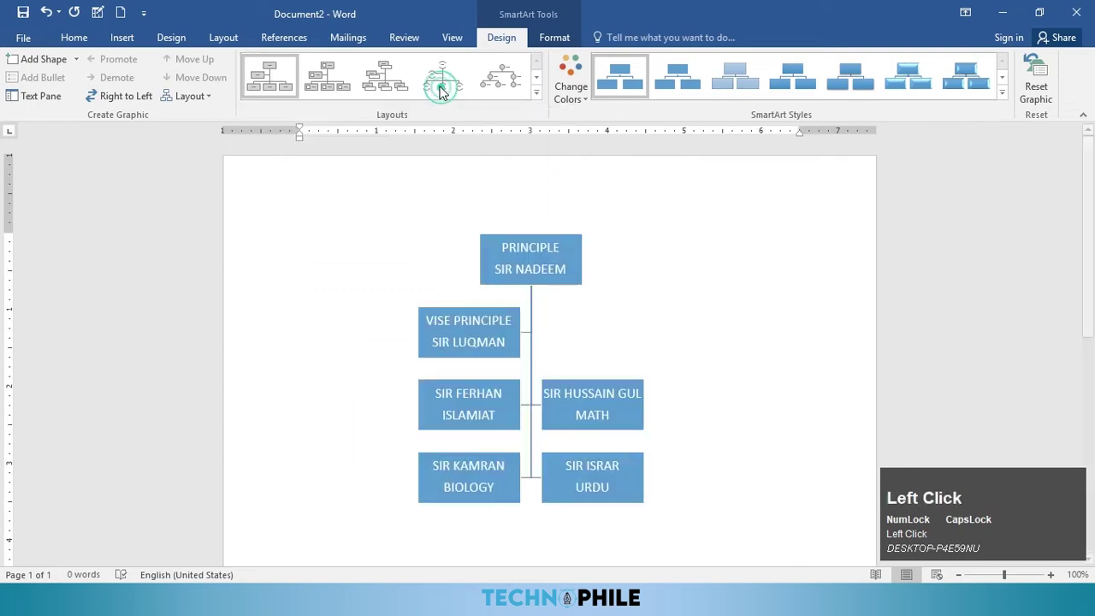
pyautogui.click(571, 86)
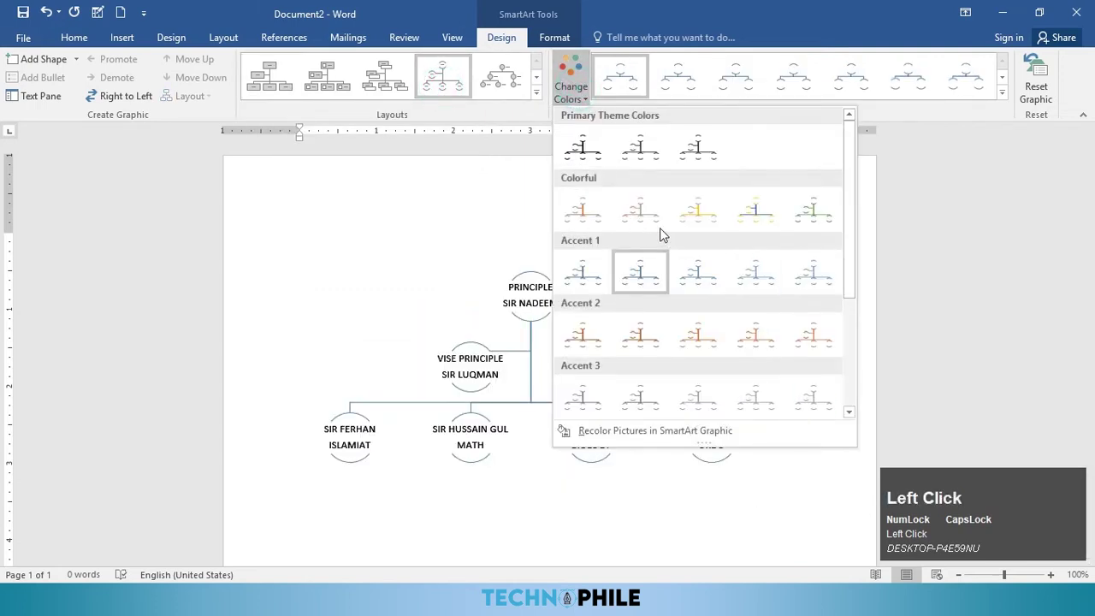
pyautogui.click(644, 219)
# Step: Try a 3-D SmartArt style, then Reset Graphic to discard the formatting changes
pyautogui.click(1002, 92)
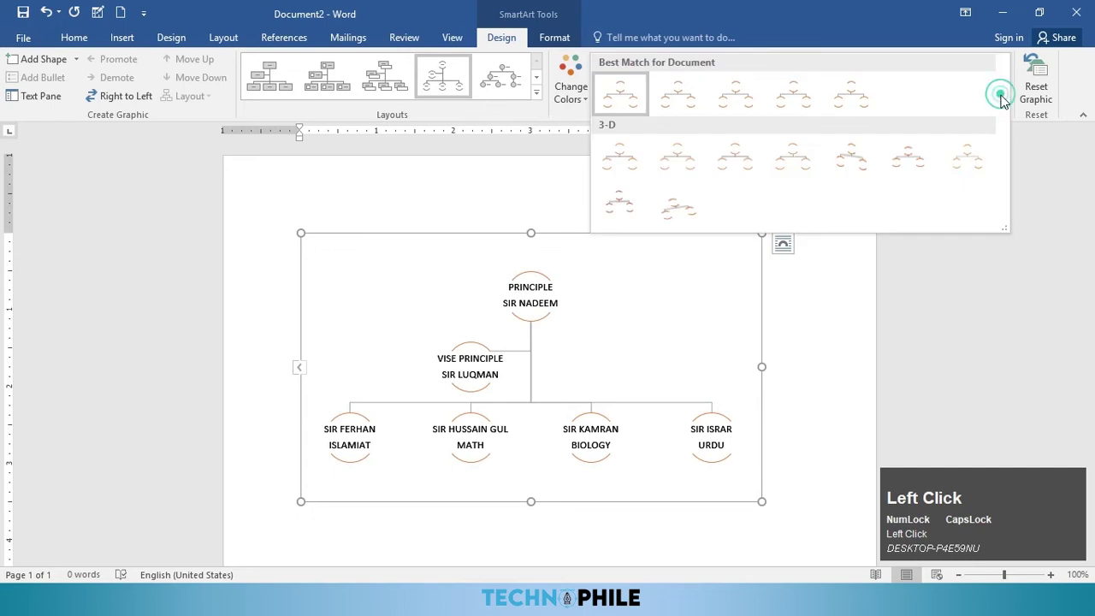
pyautogui.click(727, 166)
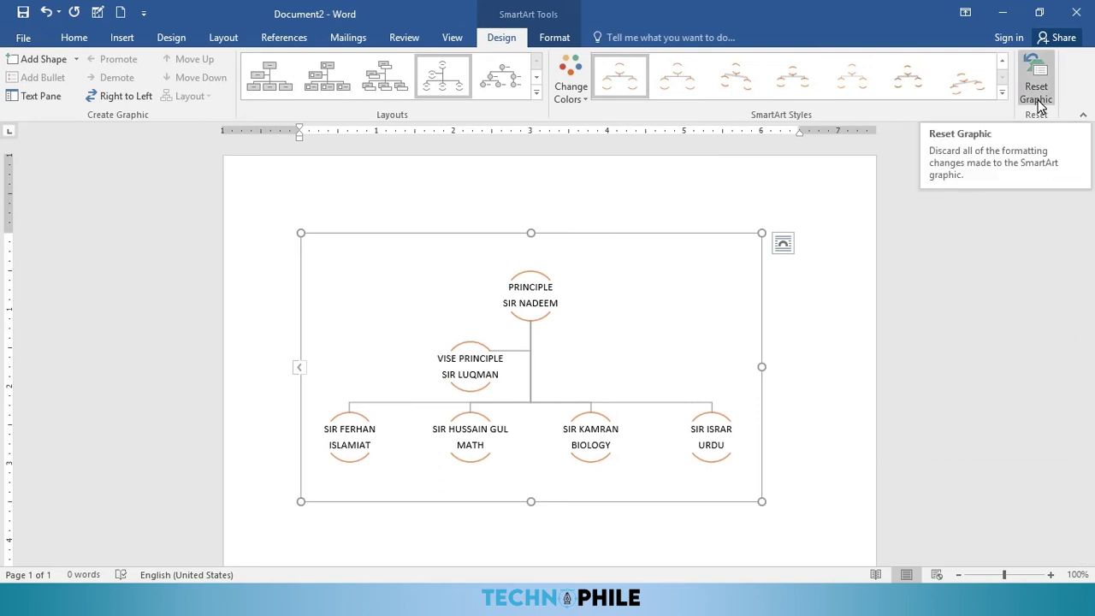
pyautogui.click(1037, 93)
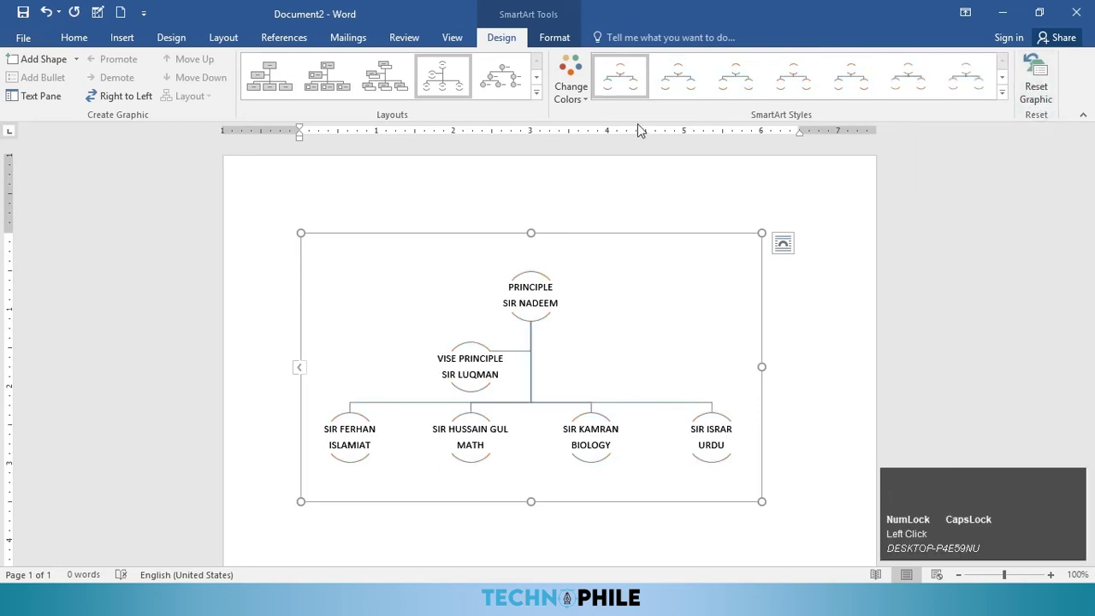
# Step: Fill the org chart's background with light grey and give it a dark grey outline
pyautogui.click(551, 42)
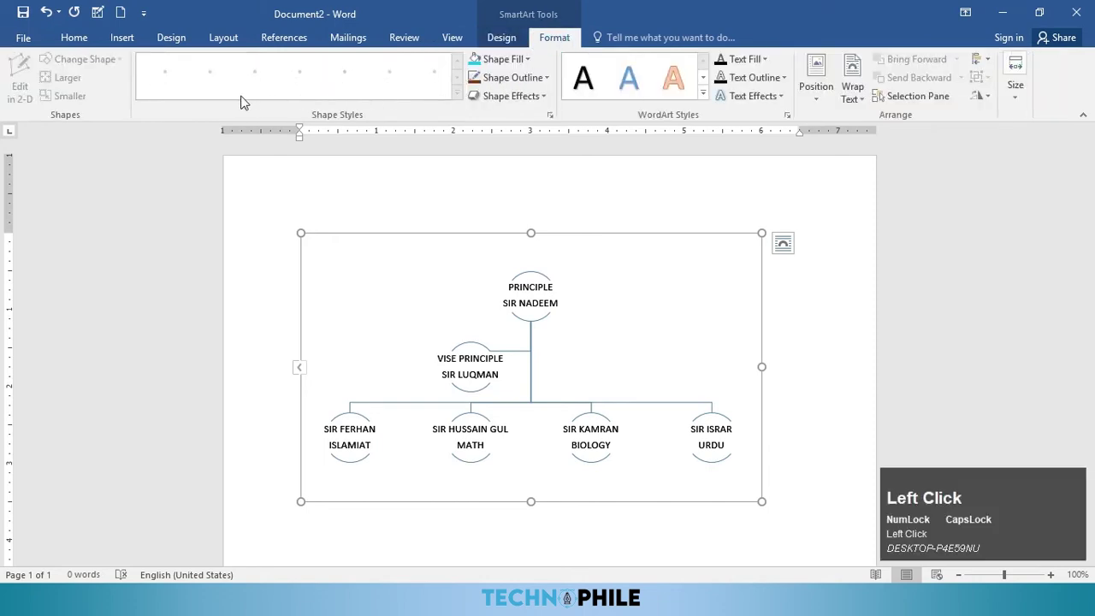
pyautogui.click(505, 59)
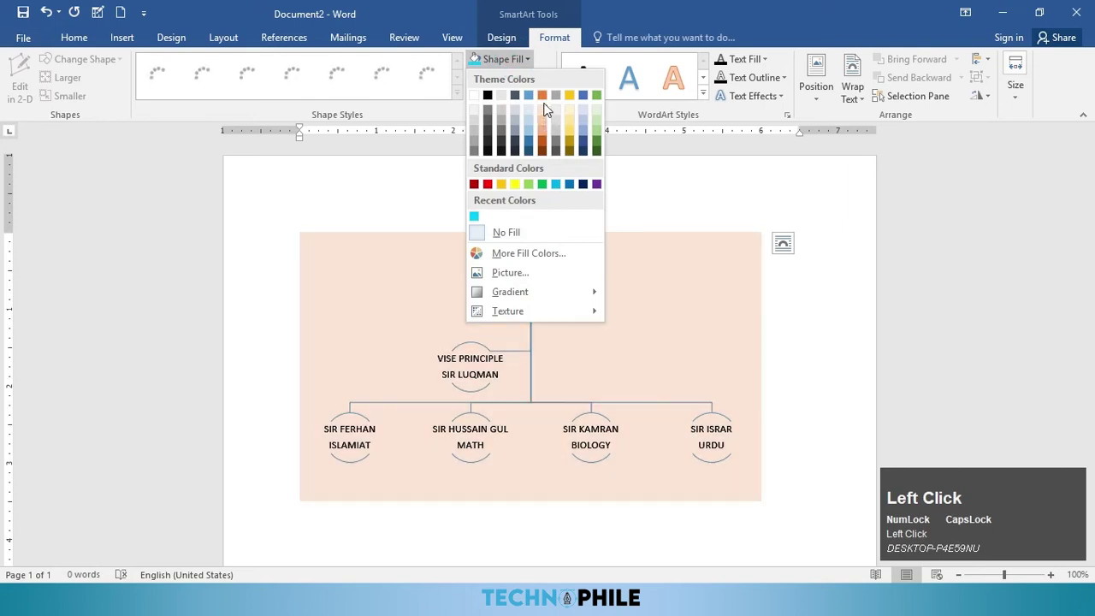
pyautogui.click(556, 115)
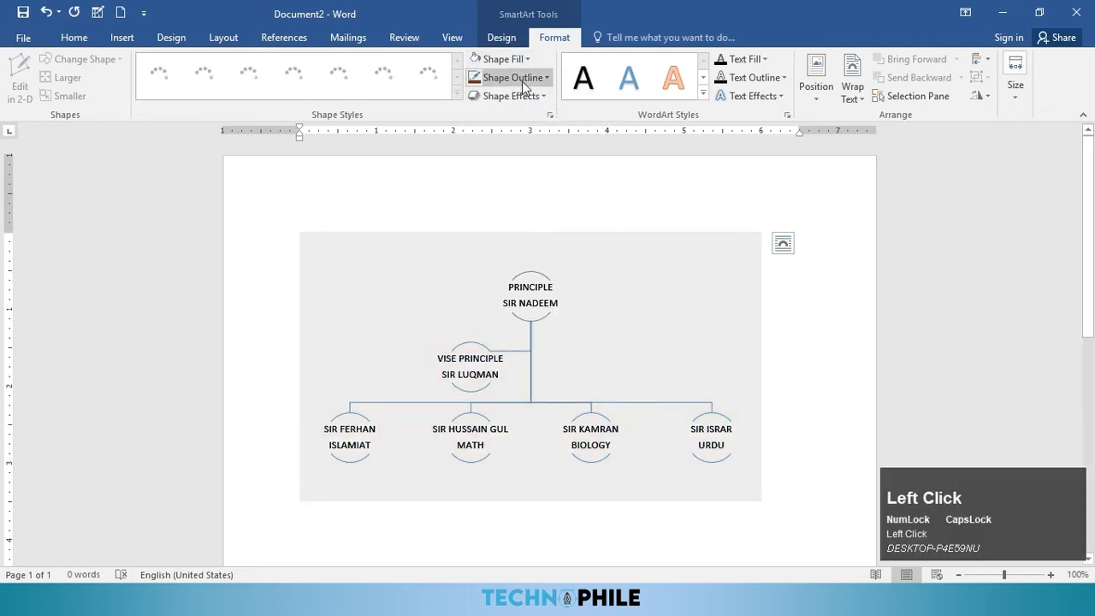
pyautogui.click(514, 77)
pyautogui.click(560, 157)
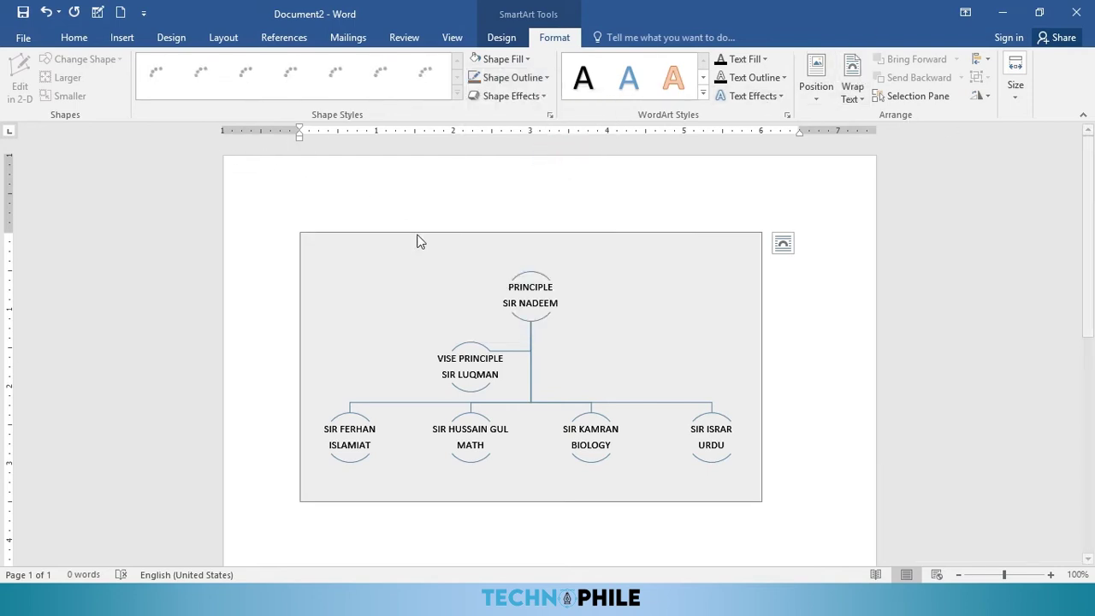
pyautogui.scroll(-3, 511, 421)
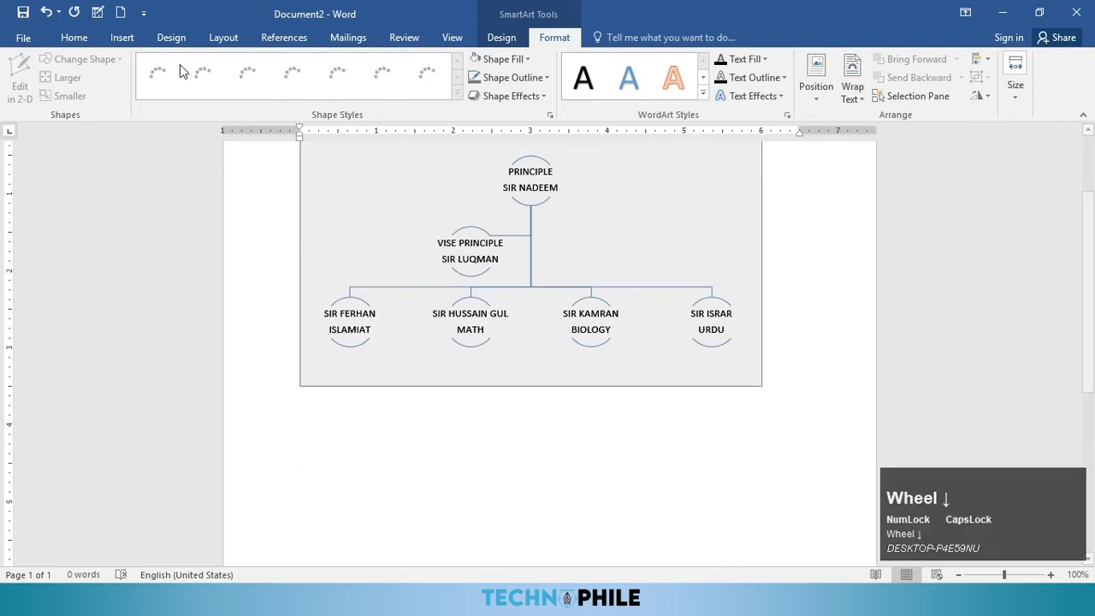
pyautogui.click(121, 36)
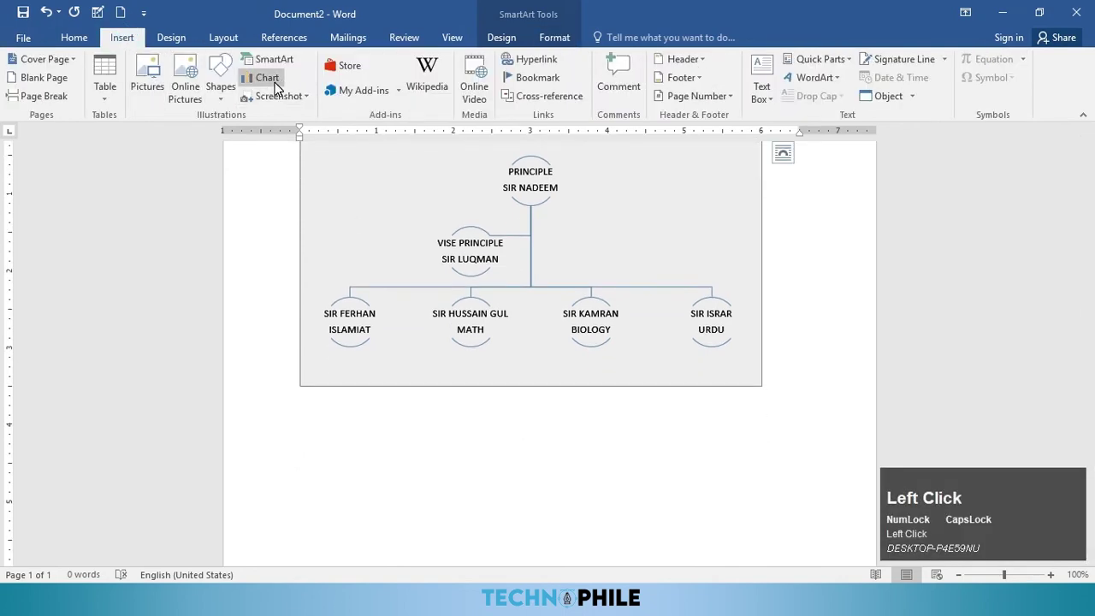
# Step: Create a new blank document with Ctrl+N and open the Insert Chart dialog
pyautogui.click(385, 404)
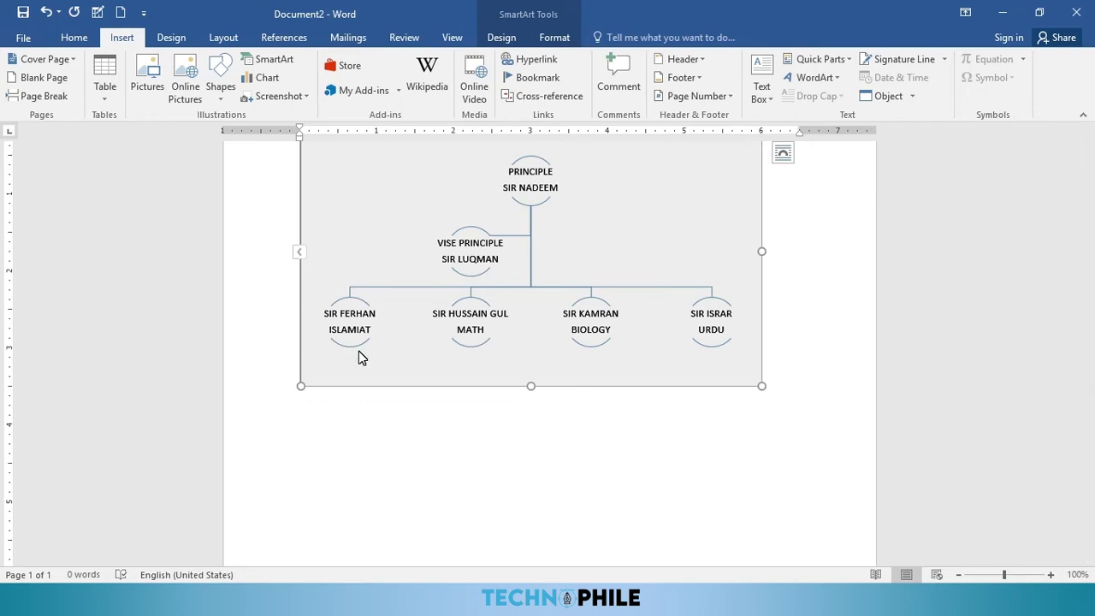
pyautogui.hotkey('ctrl', 'n')
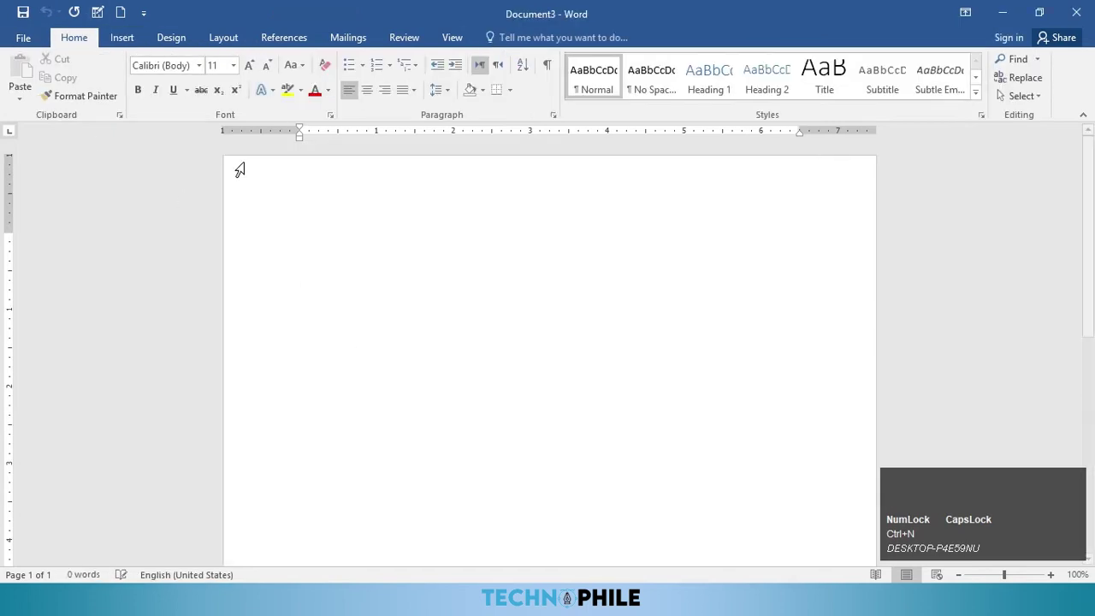
pyautogui.click(120, 39)
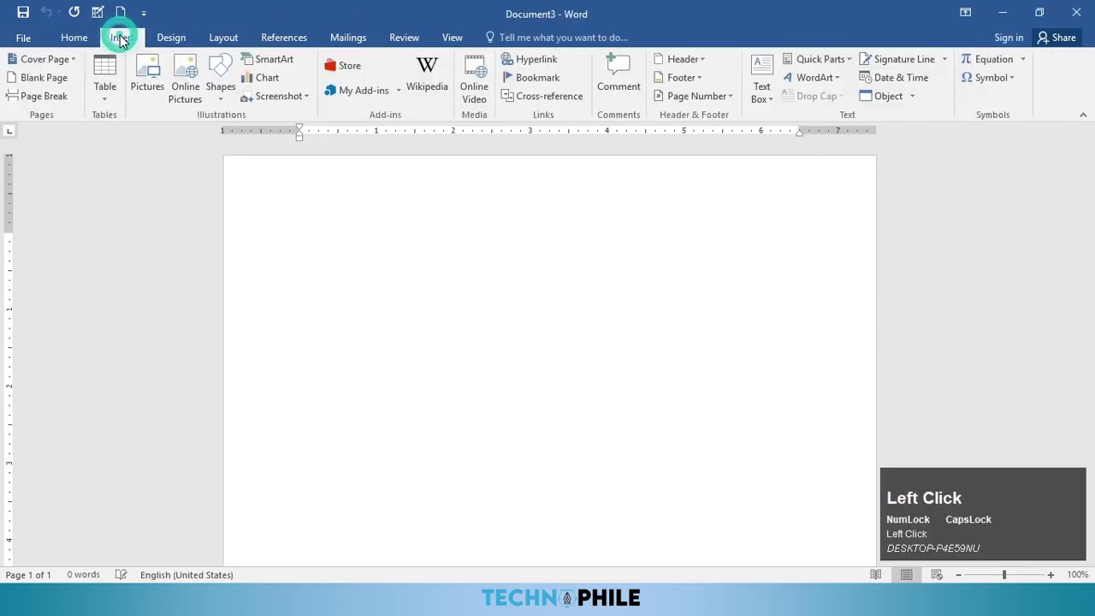
pyautogui.click(267, 77)
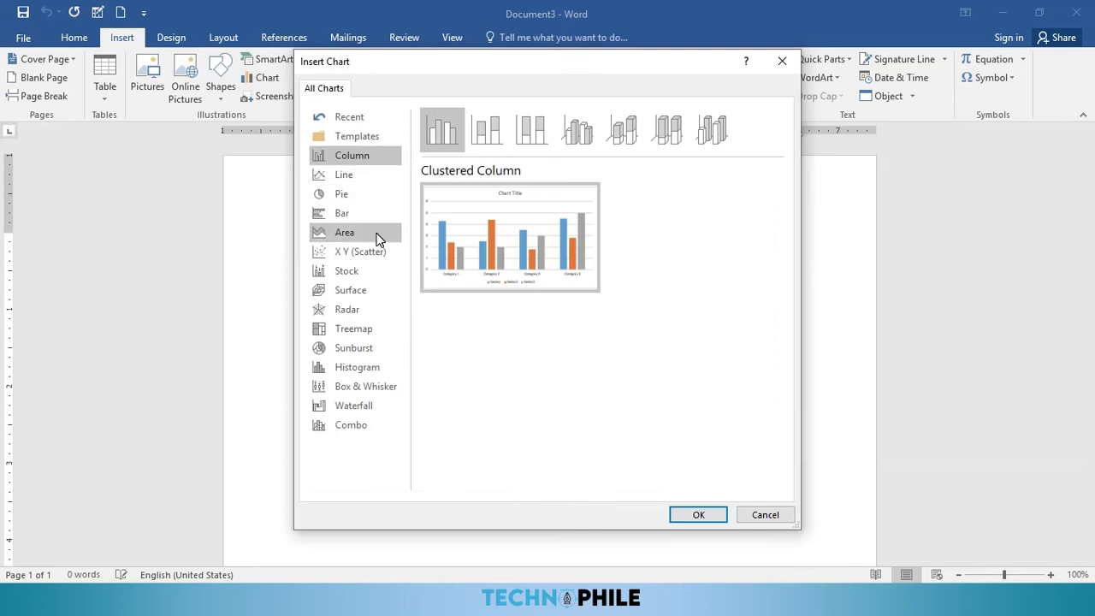
# Step: Insert a Column > Clustered Column chart with its sample data sheet
pyautogui.click(344, 159)
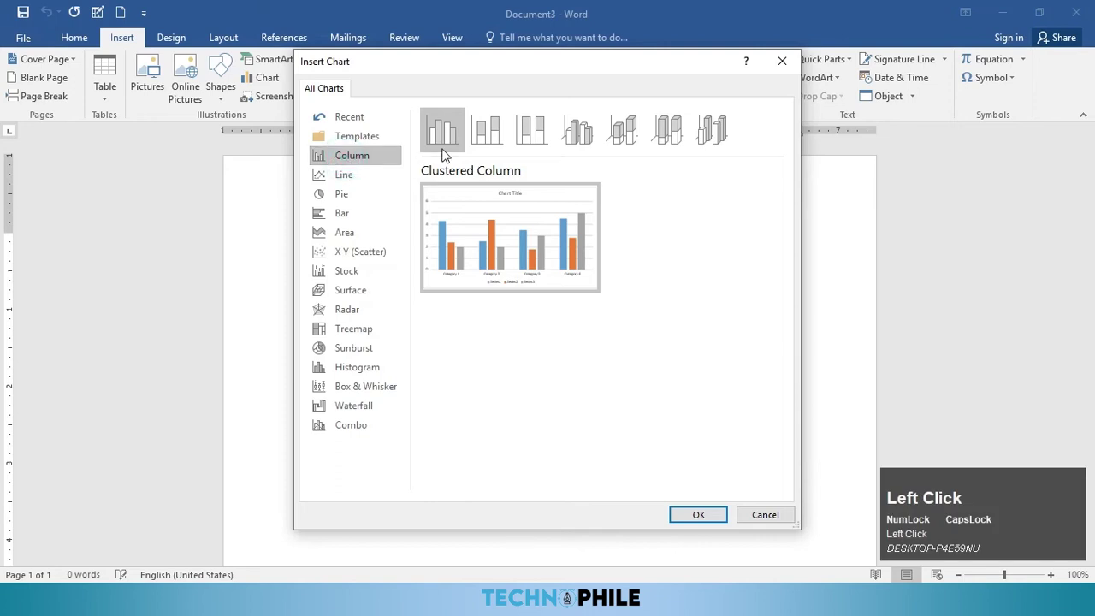
pyautogui.moveTo(541, 267)
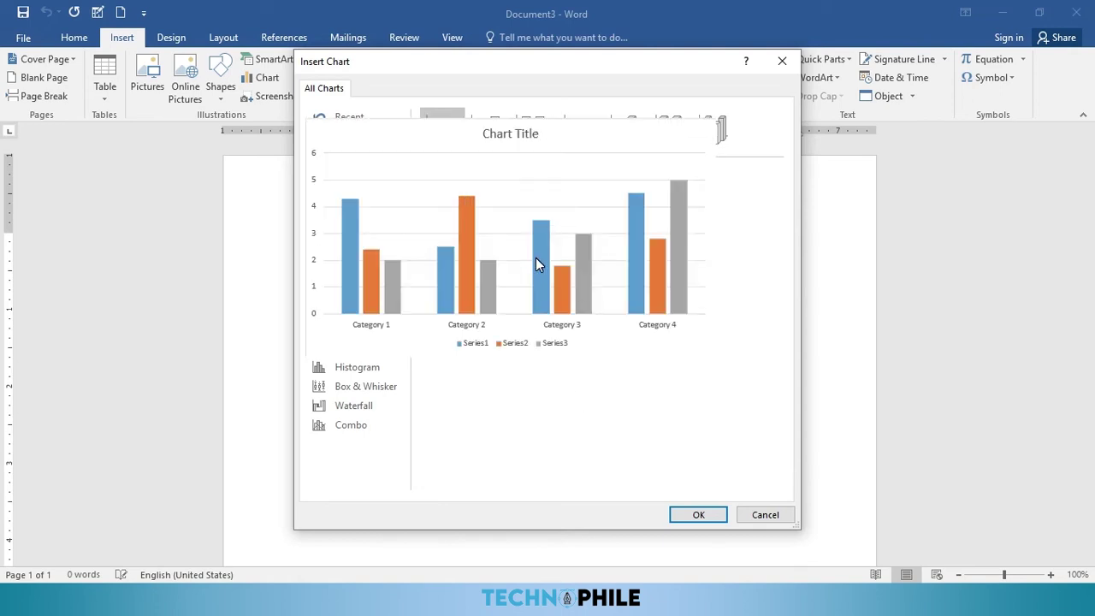
pyautogui.click(698, 515)
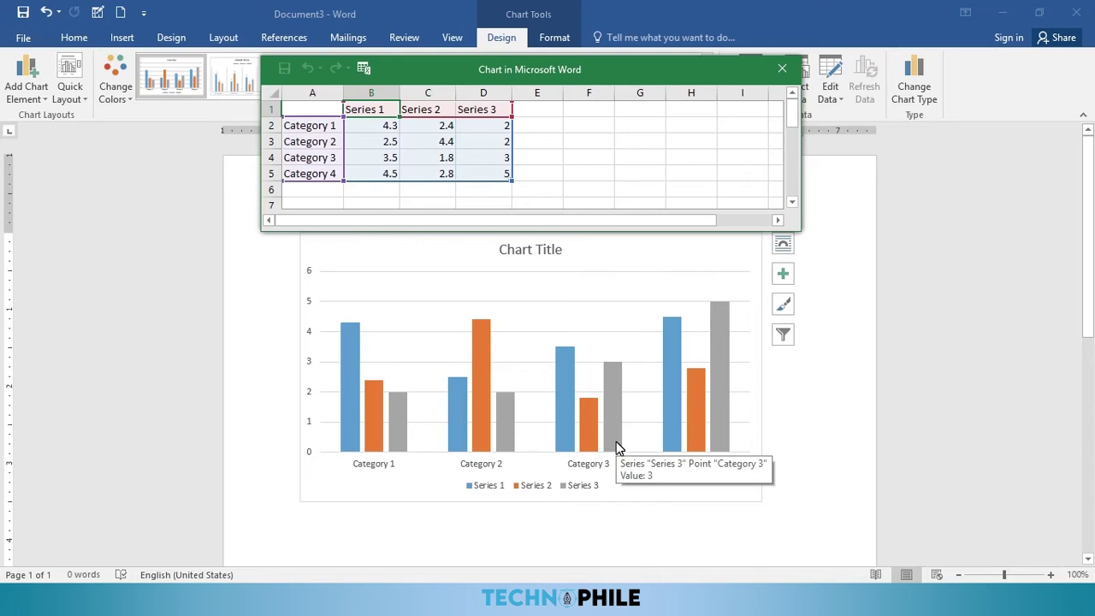
# Step: Enter the headers NAME, MATH, ENGLISH and URDU in the chart data's first row
pyautogui.click(328, 112)
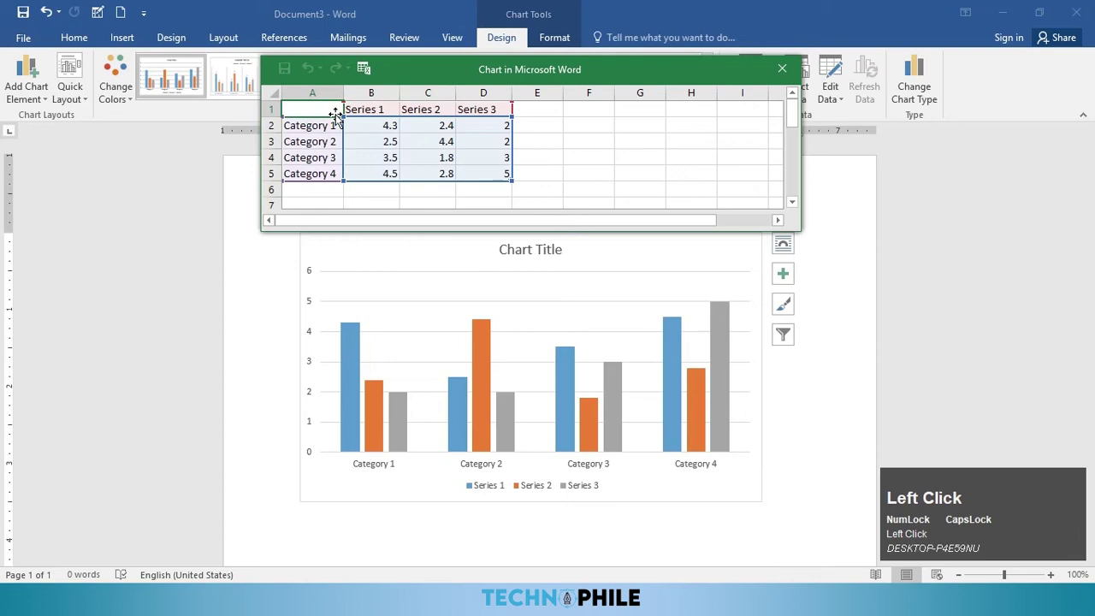
pyautogui.write('NAME')
pyautogui.press('Tab')
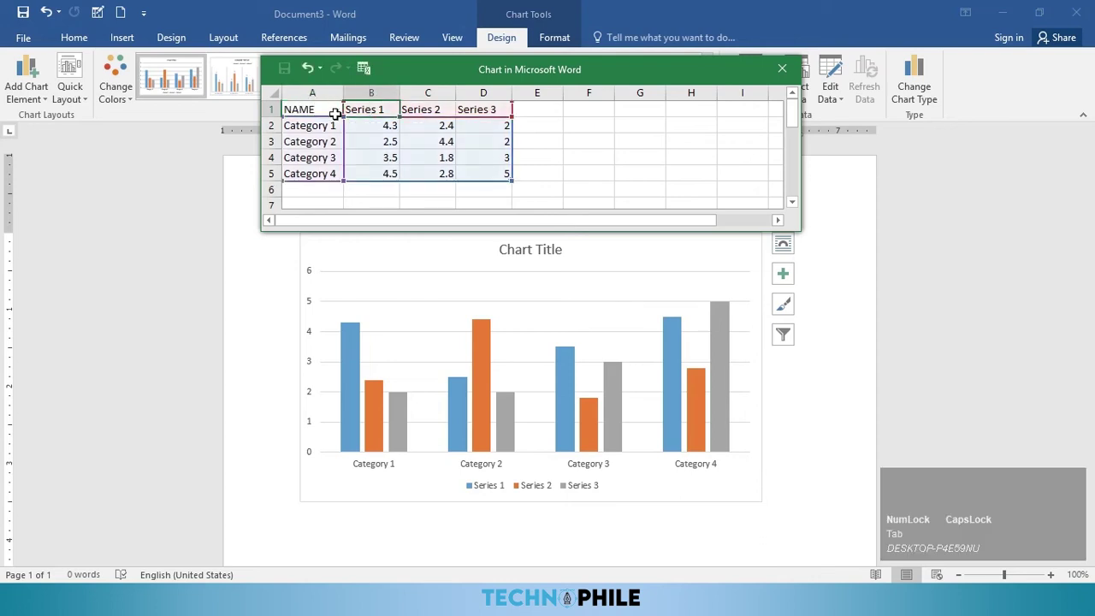
pyautogui.write('MATH')
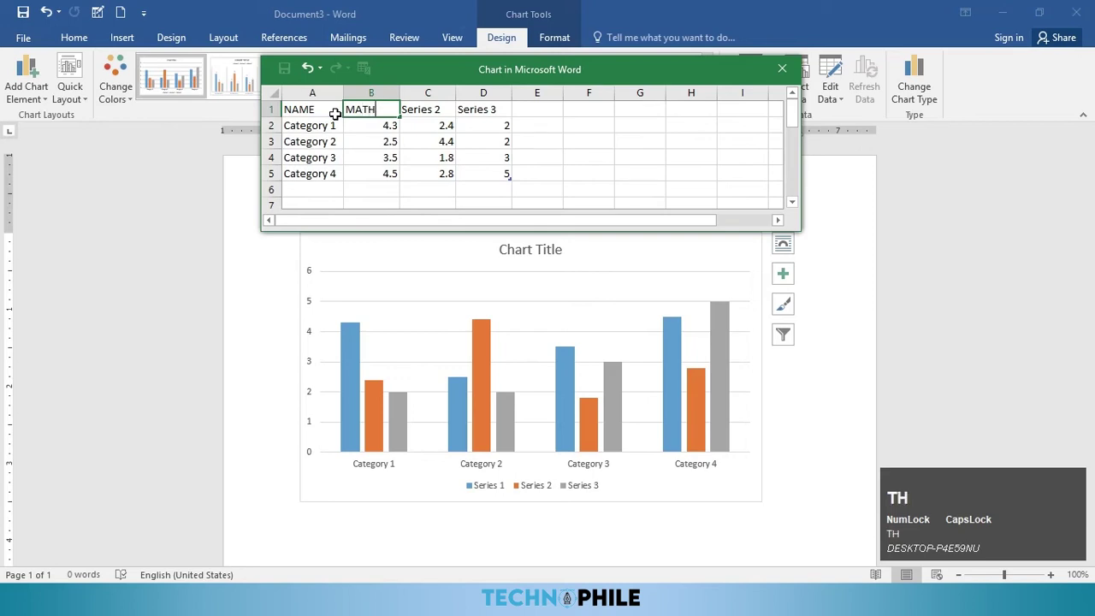
pyautogui.press('Tab')
pyautogui.write('ENGLISH')
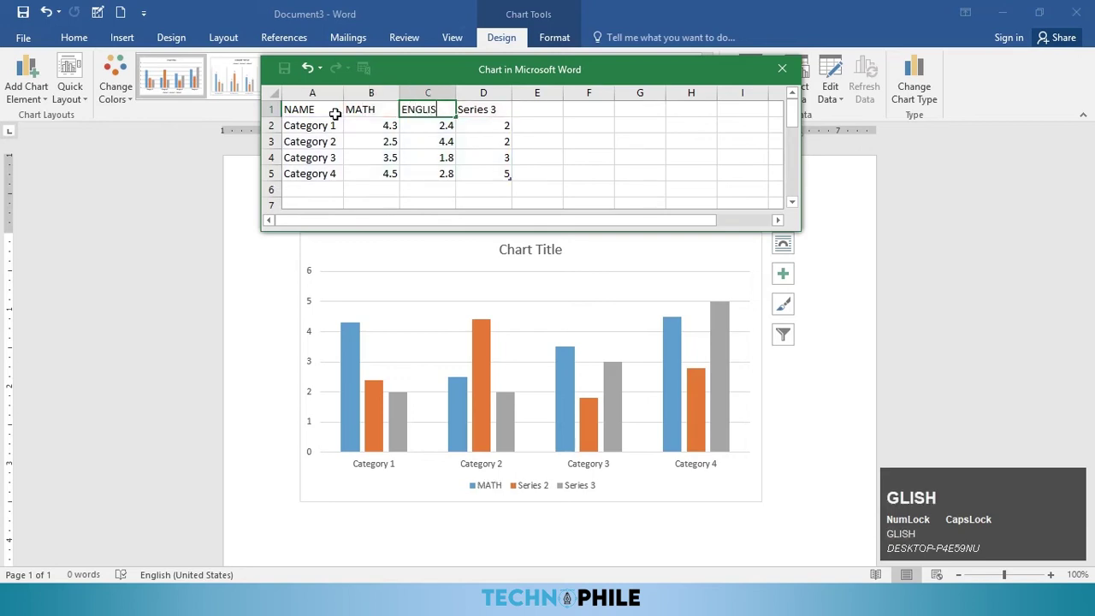
pyautogui.press('Tab')
pyautogui.write('URDU')
pyautogui.press('Return')
# Step: Type the four student names down the NAME column
pyautogui.write('ASAD')
pyautogui.press('Return')
pyautogui.write('ZAFER')
pyautogui.press('Down')
pyautogui.write('WAQAS')
pyautogui.press('Down')
pyautogui.write('SAHAD')
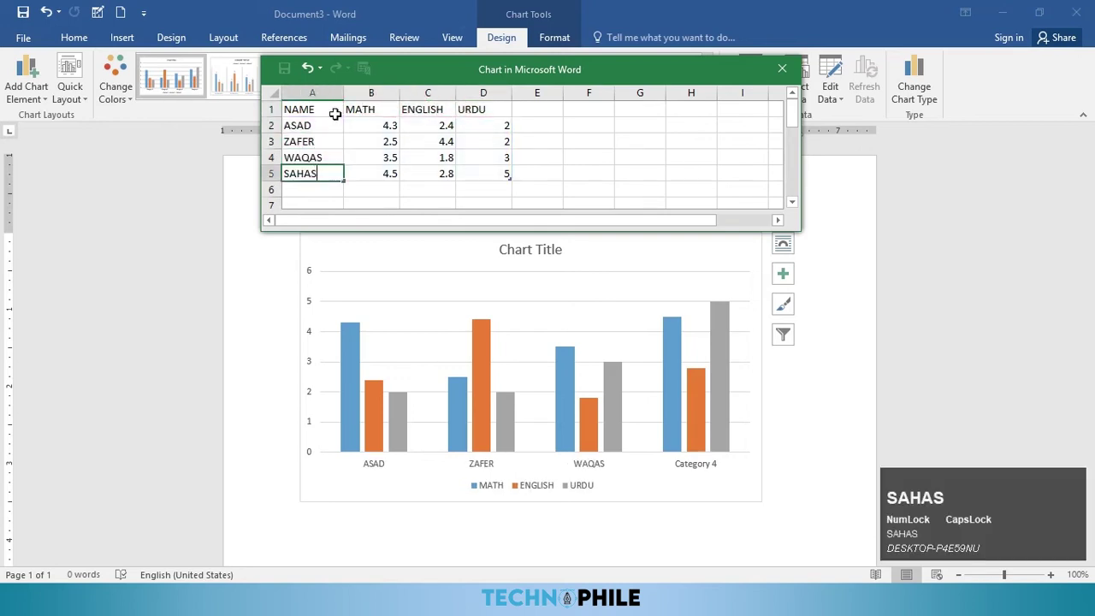
pyautogui.press('Up')
pyautogui.press('Up')
pyautogui.press('Up')
pyautogui.press('Right')
# Step: Enter the students' marks (34, 24, 31, 76, 79, 46, 35, 69, 74) and close the data sheet
pyautogui.write('34')
pyautogui.press('Right')
pyautogui.press('Up')
pyautogui.press('Left')
pyautogui.write('34\t24\t31 76')
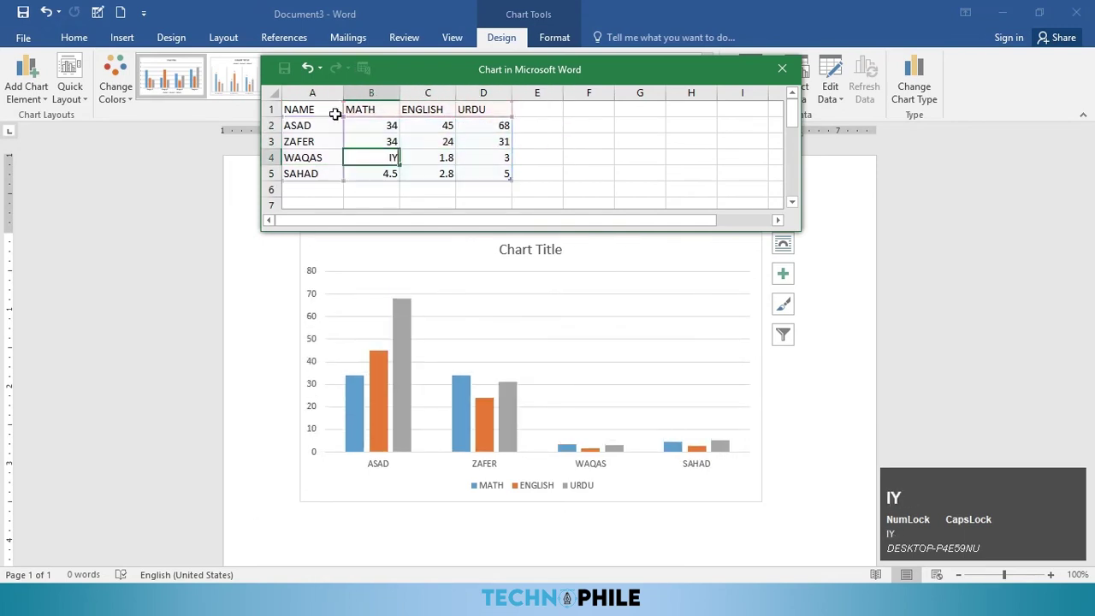
pyautogui.write('\t79\t46 35')
pyautogui.press('Tab')
pyautogui.write('69')
pyautogui.press('Tab')
pyautogui.write('74')
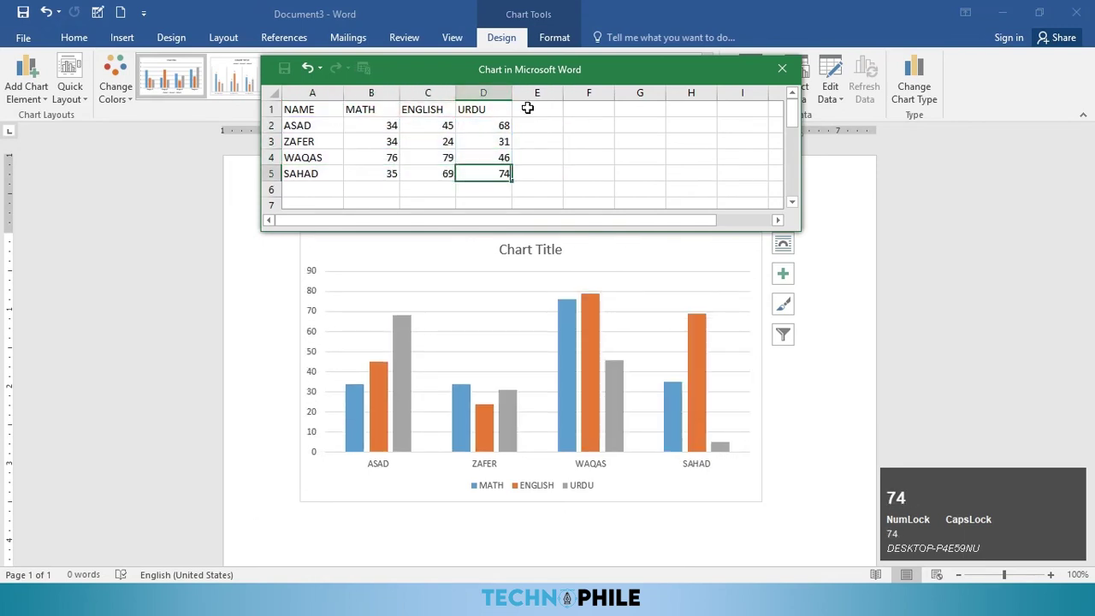
pyautogui.click(786, 69)
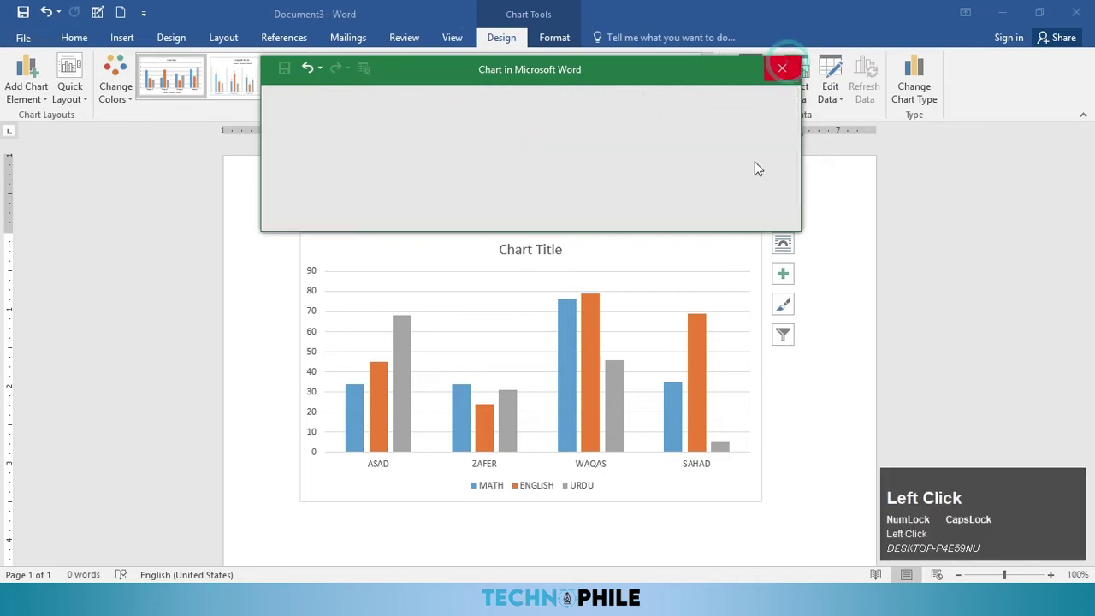
pyautogui.scroll(-1, 617, 475)
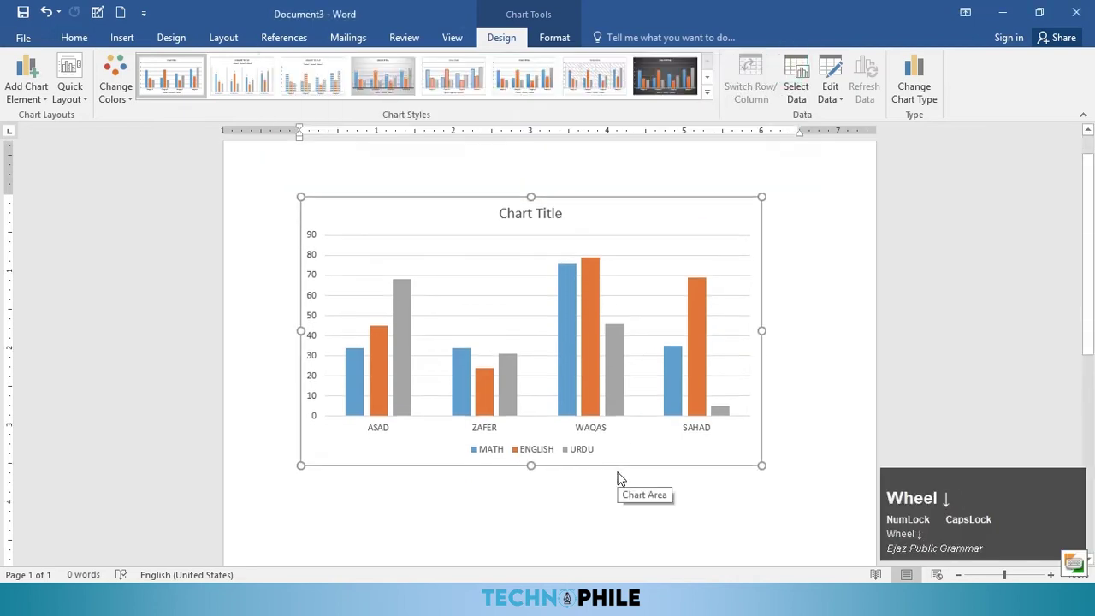
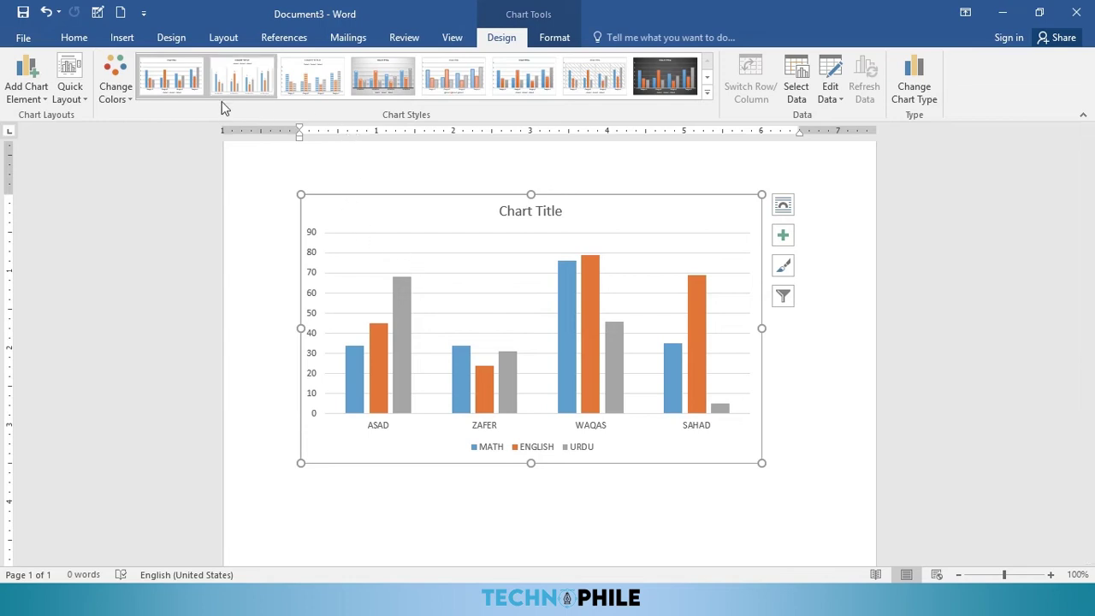
# Step: Add a primary vertical axis title to the chart
pyautogui.click(44, 101)
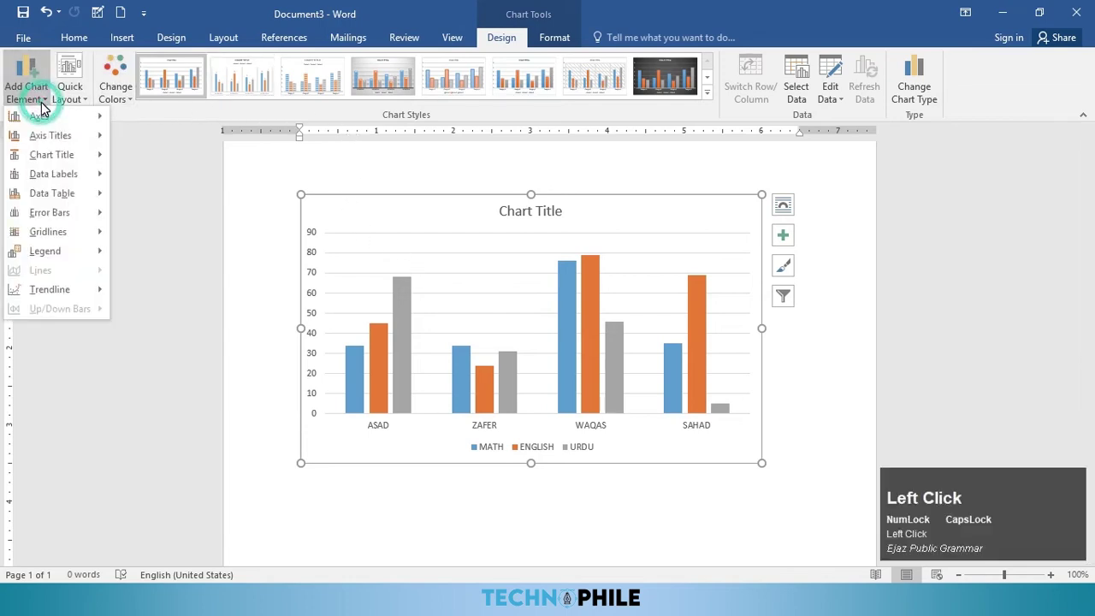
pyautogui.click(176, 134)
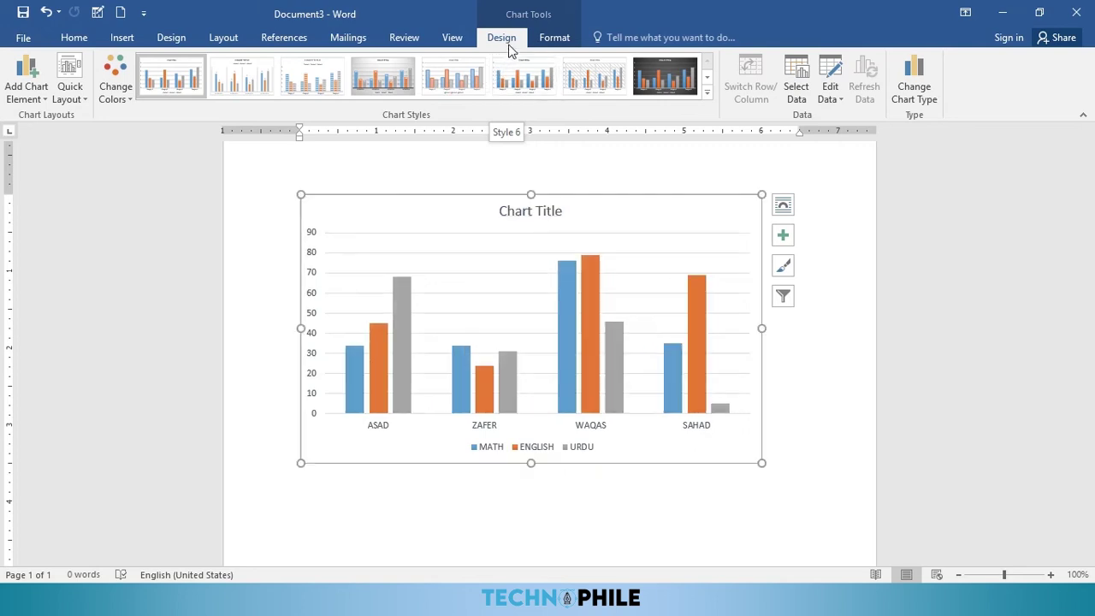
pyautogui.click(46, 101)
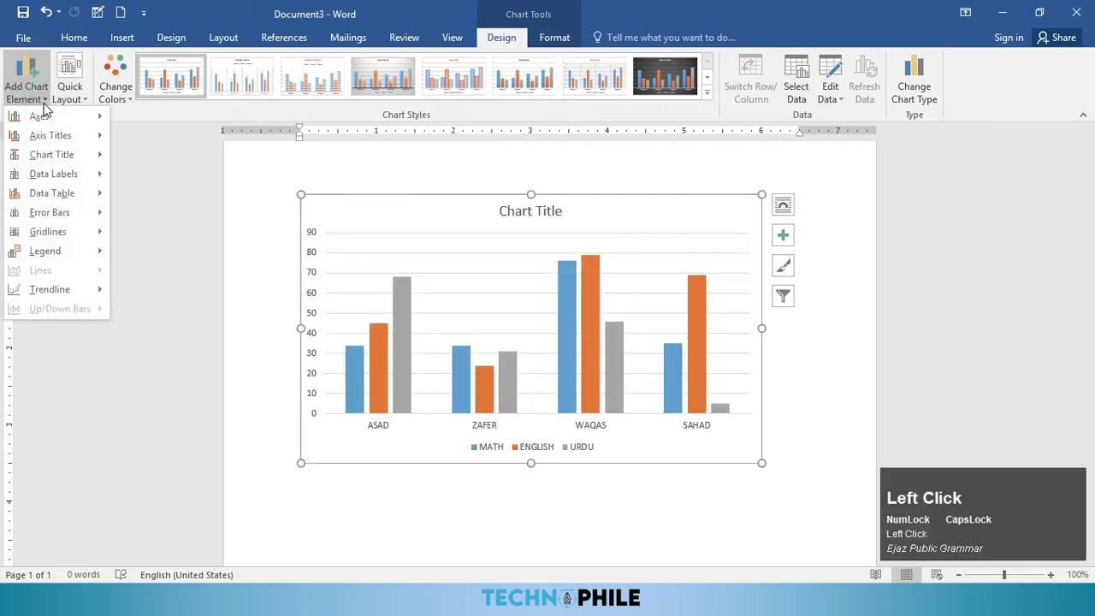
pyautogui.moveTo(58, 119)
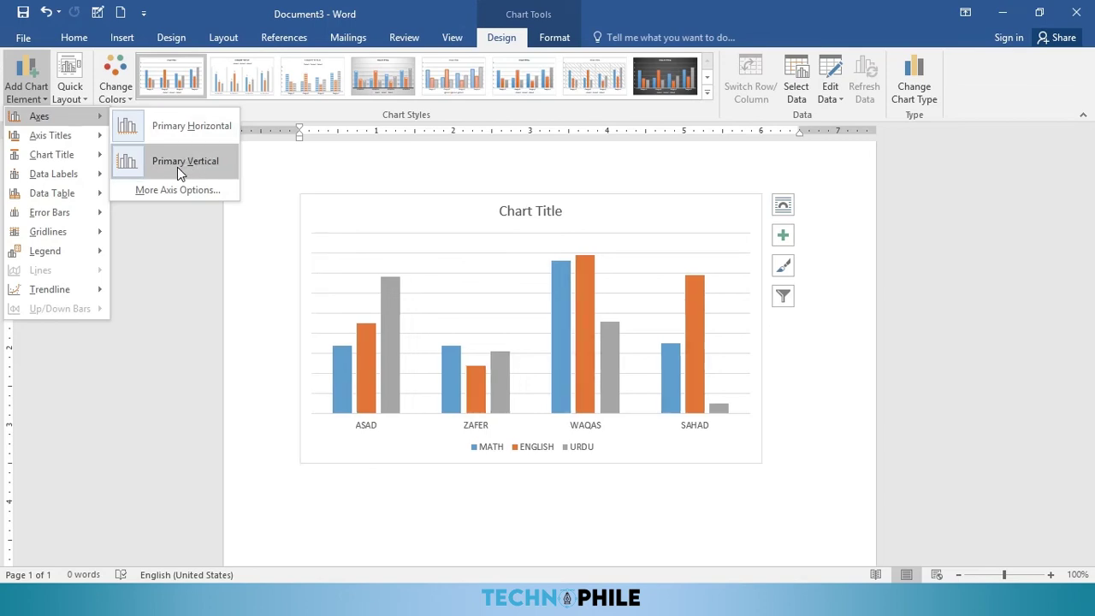
pyautogui.moveTo(69, 144)
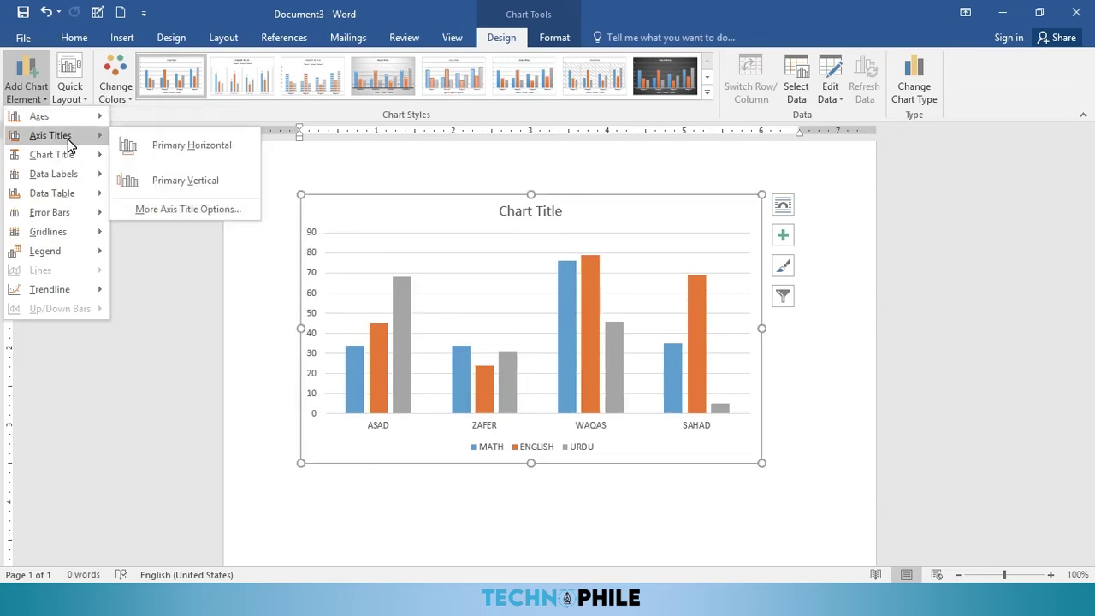
pyautogui.click(170, 184)
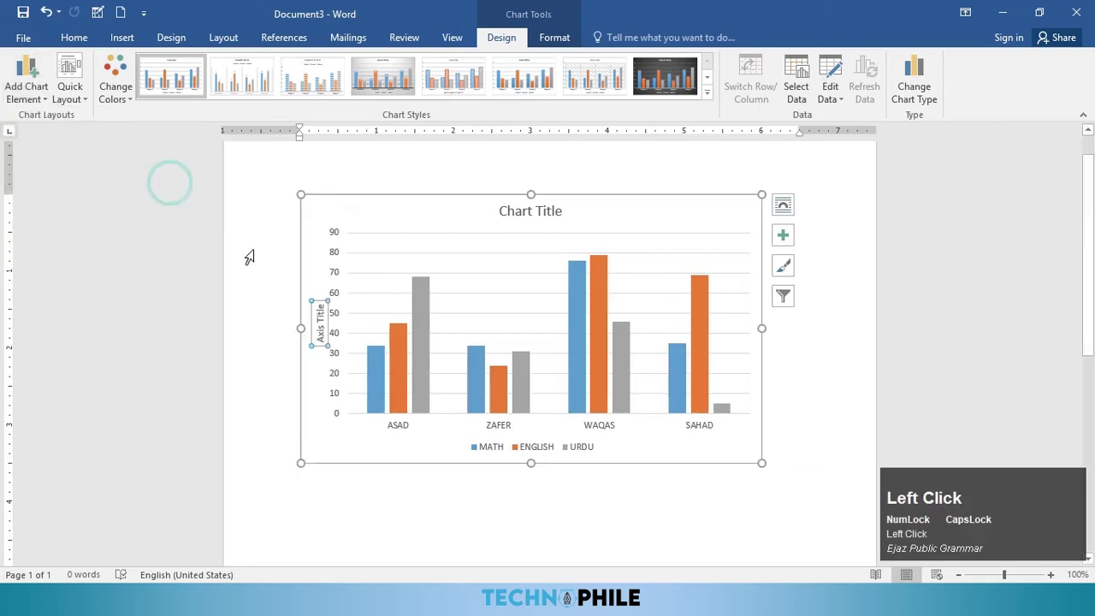
# Step: Replace the axis title placeholder with TOTAL MARK'S
pyautogui.click(319, 318)
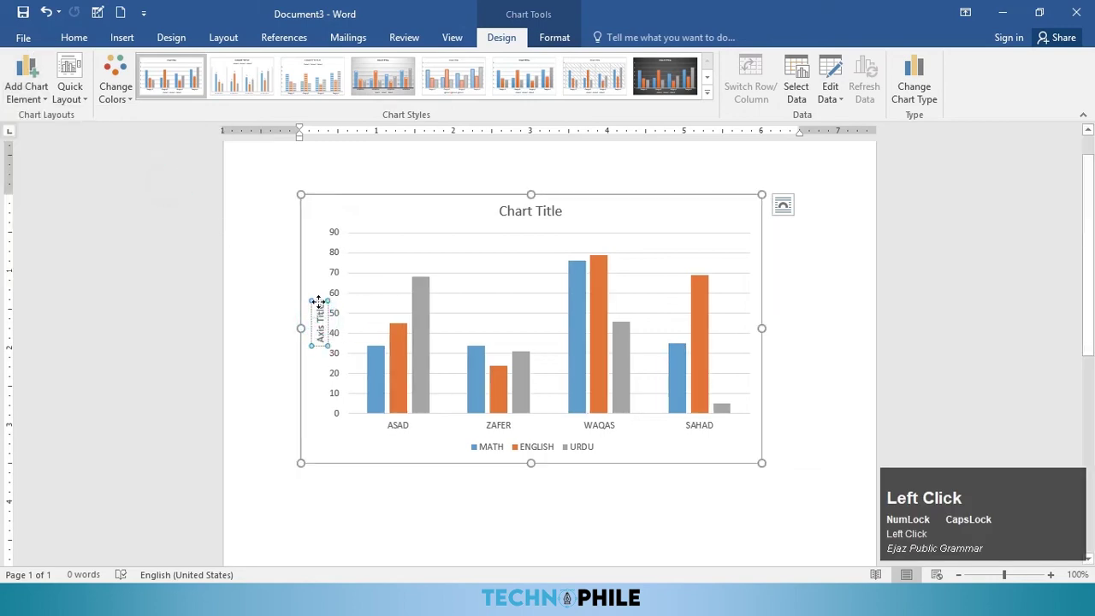
pyautogui.moveTo(317, 305); pyautogui.dragTo(314, 341)
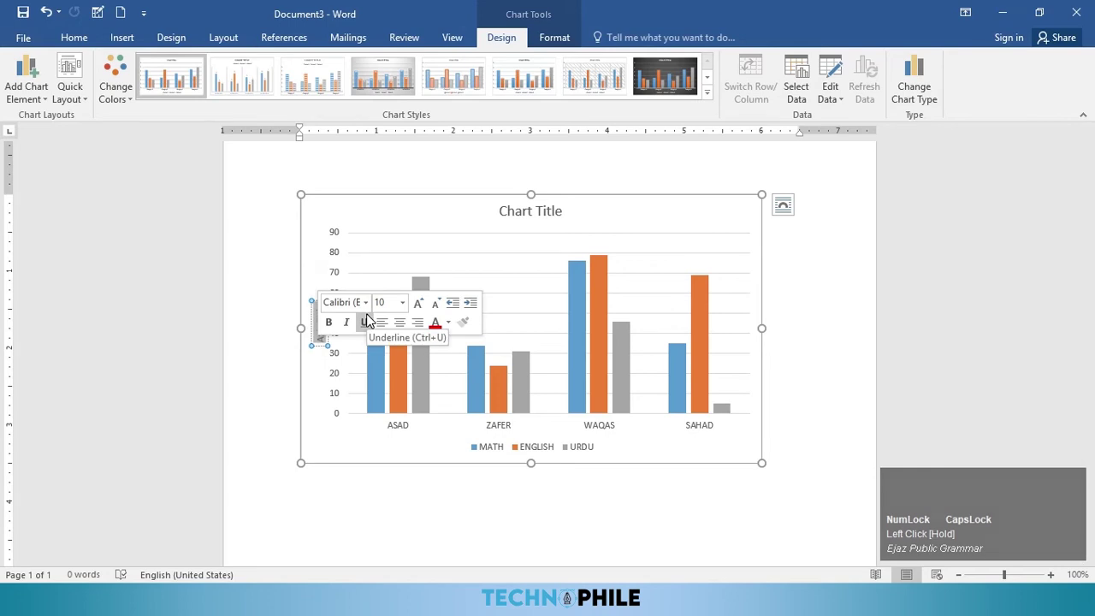
pyautogui.write('TOTAL MARK')
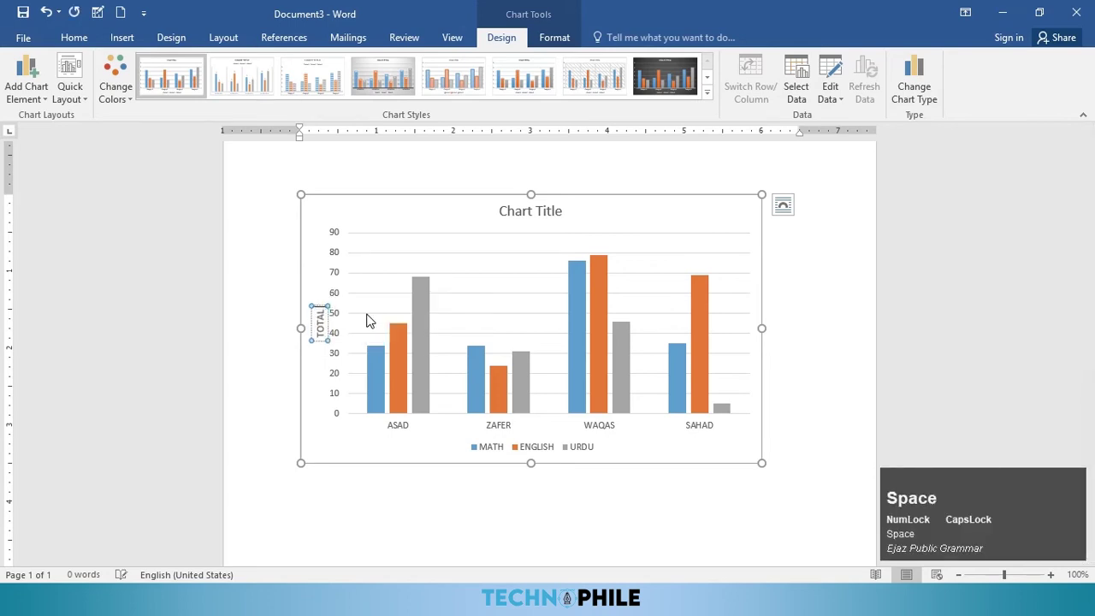
pyautogui.write("'S")
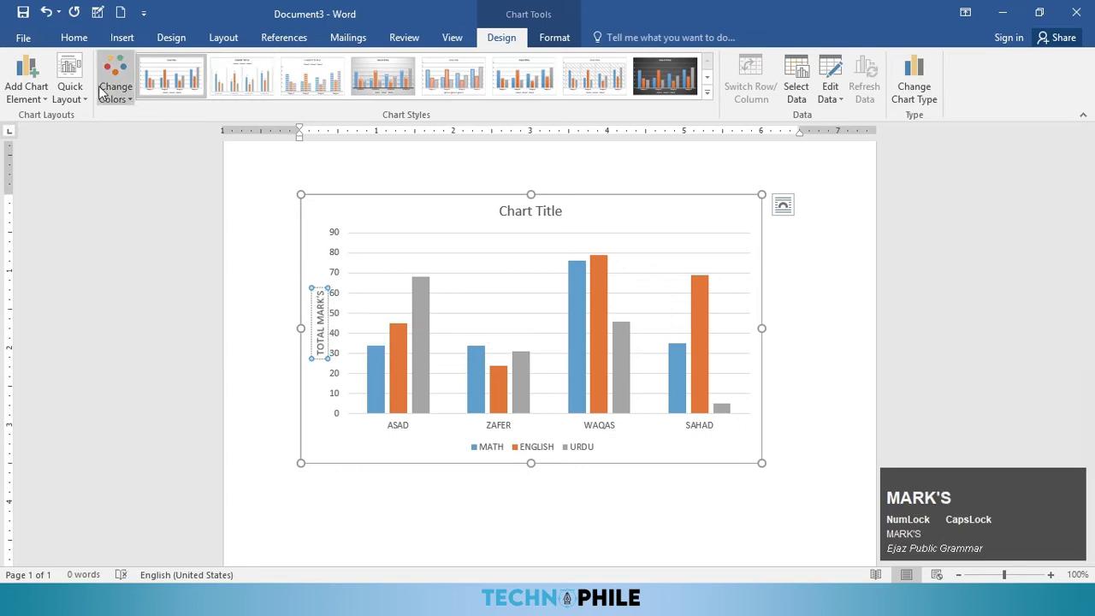
pyautogui.click(33, 98)
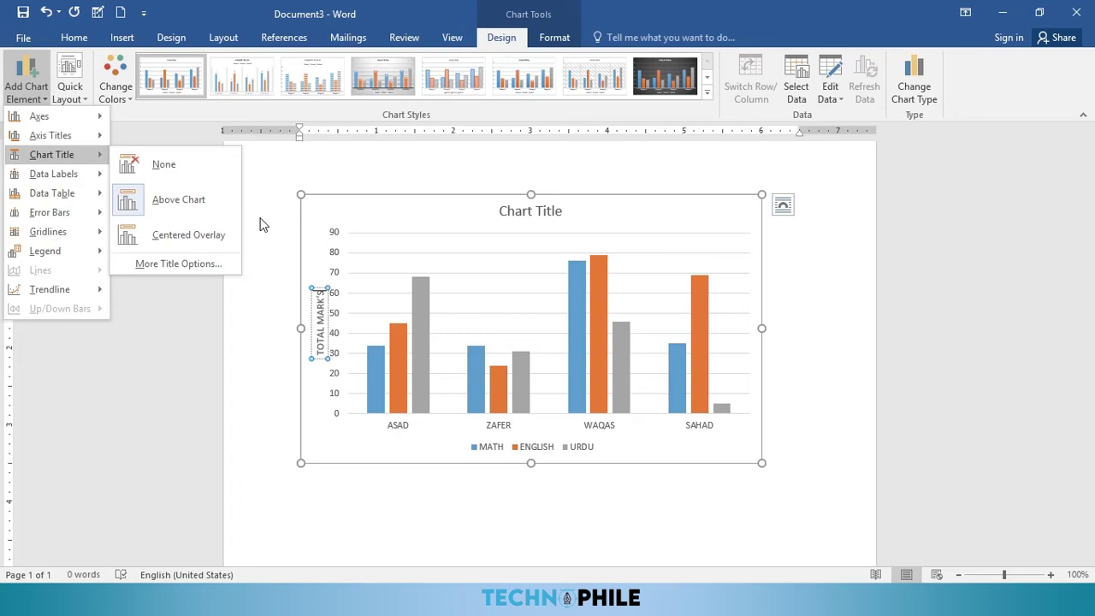
# Step: Add a chart title above the chart reading MARK SHEET
pyautogui.click(178, 202)
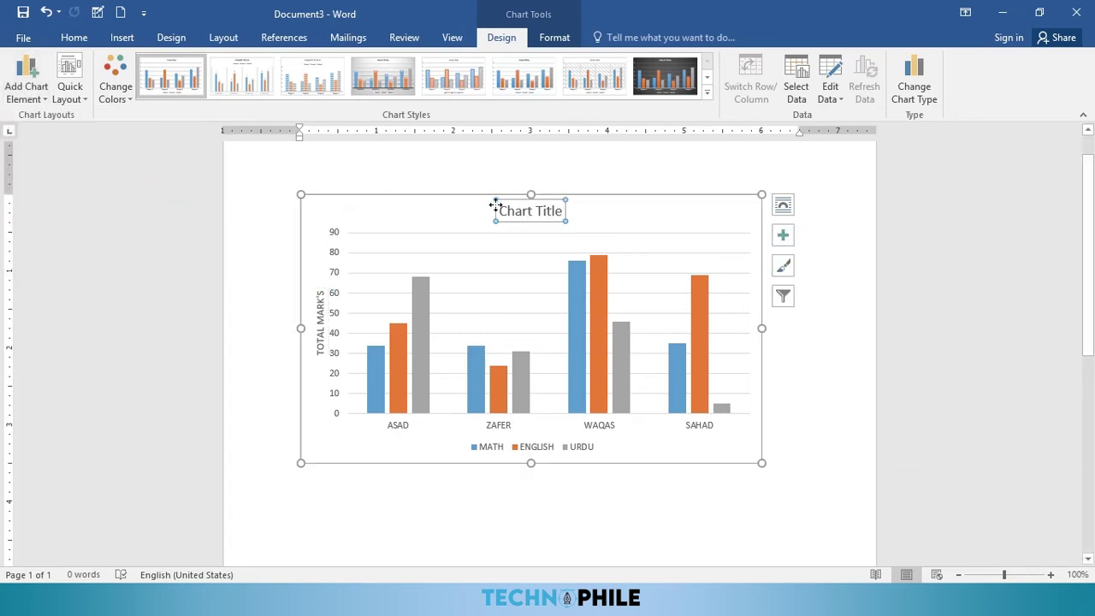
pyautogui.moveTo(561, 214); pyautogui.dragTo(492, 217)
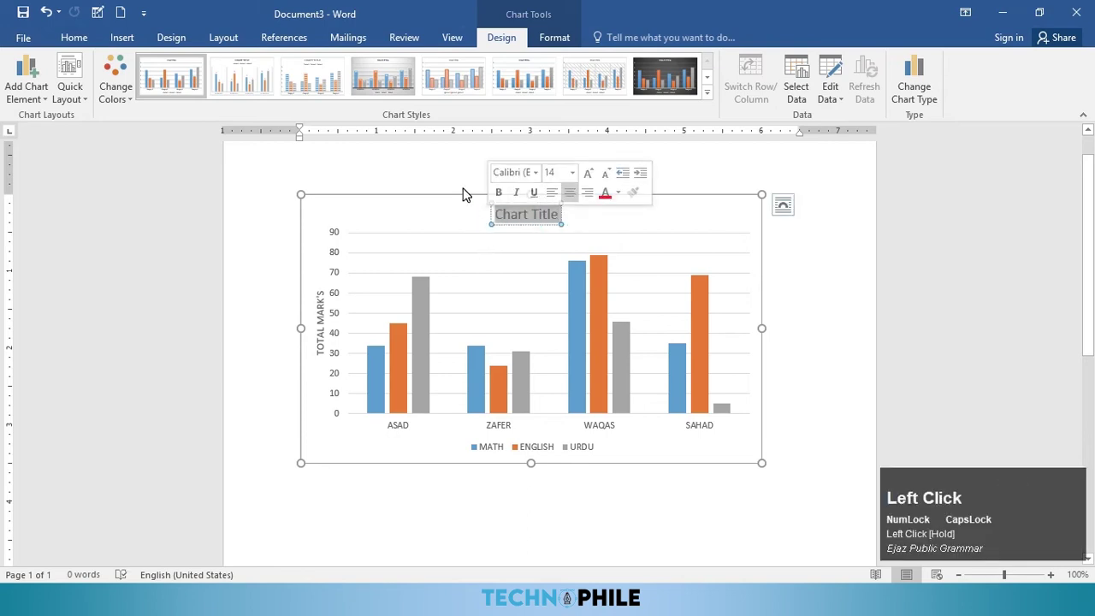
pyautogui.write('MARK')
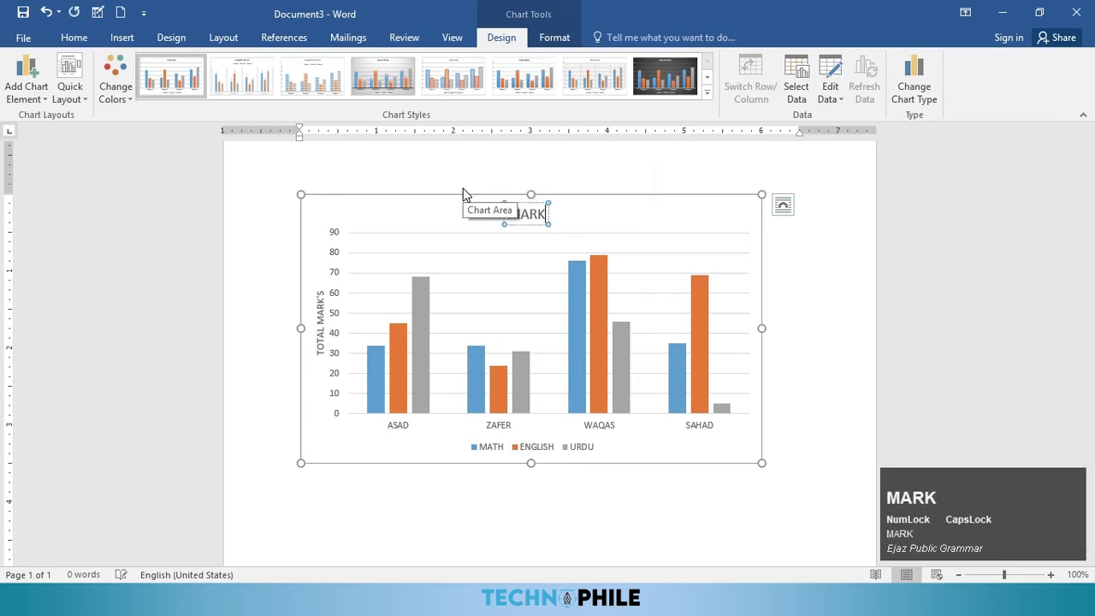
pyautogui.write(' SHEET')
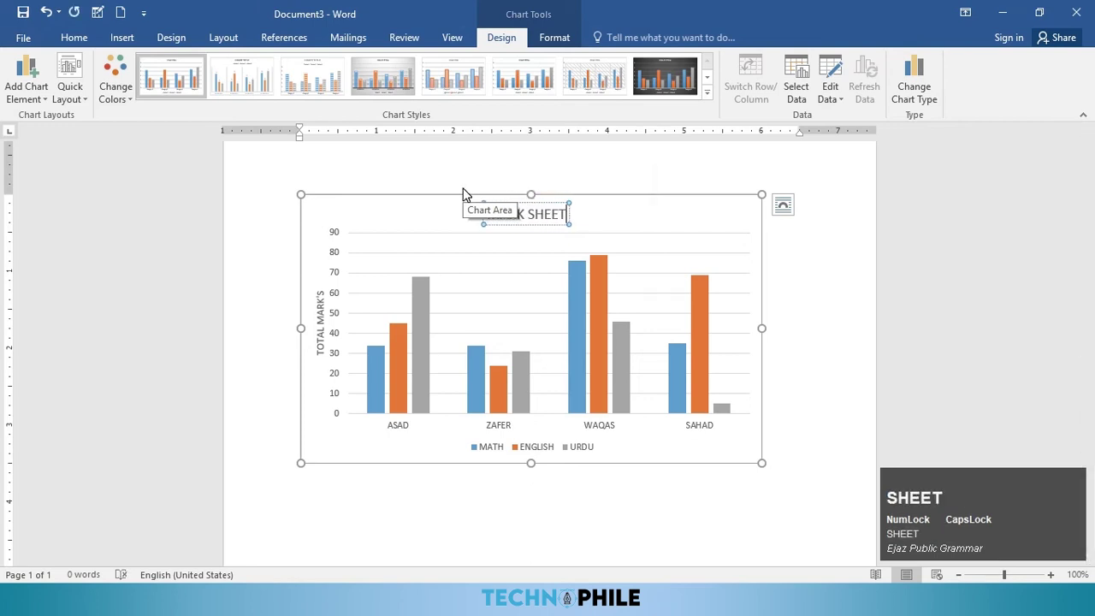
pyautogui.click(439, 227)
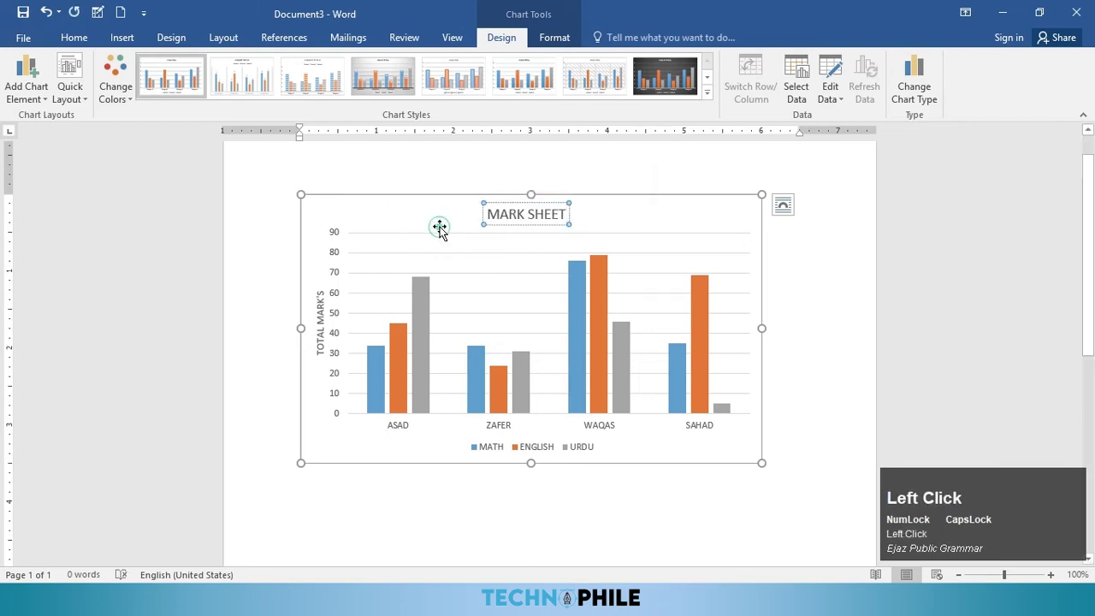
pyautogui.click(44, 99)
pyautogui.moveTo(75, 175)
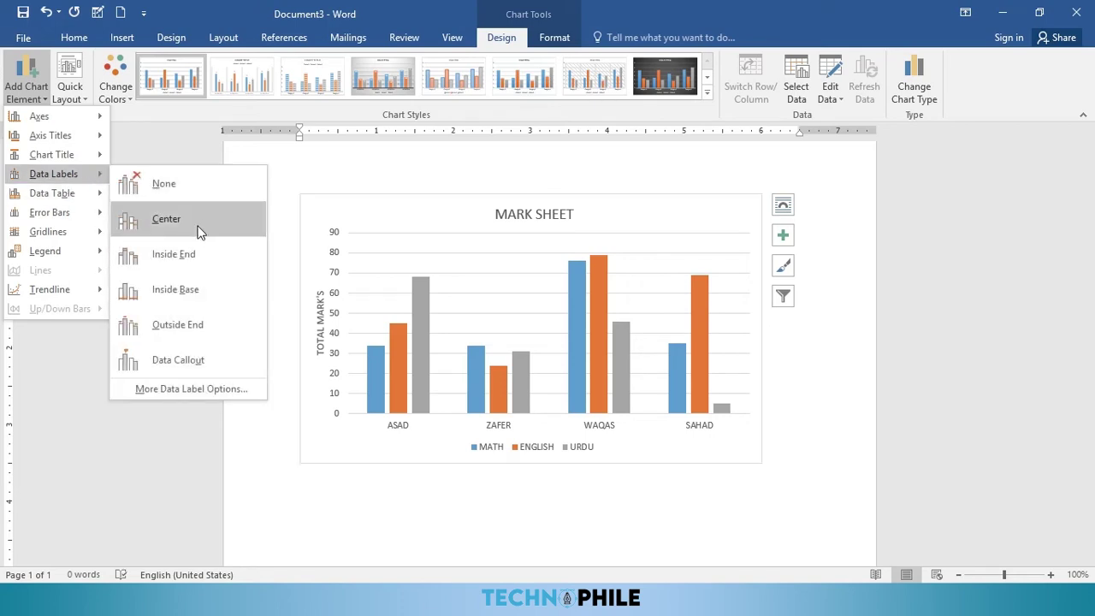
# Step: Add outside-end data labels and primary minor horizontal gridlines to the chart
pyautogui.click(187, 329)
pyautogui.click(26, 81)
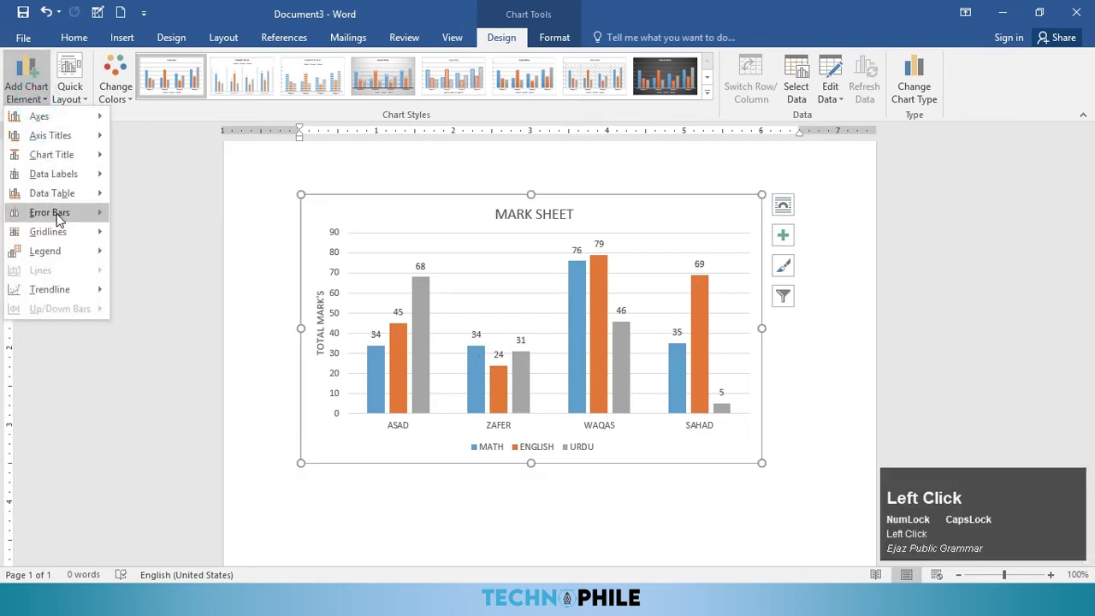
pyautogui.moveTo(56, 220)
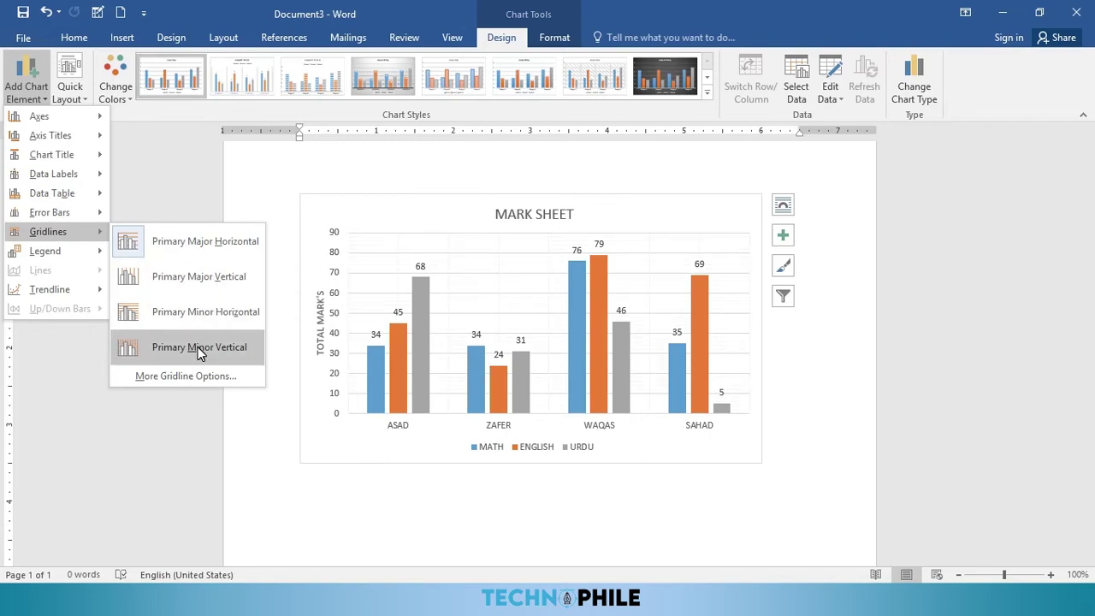
pyautogui.click(191, 314)
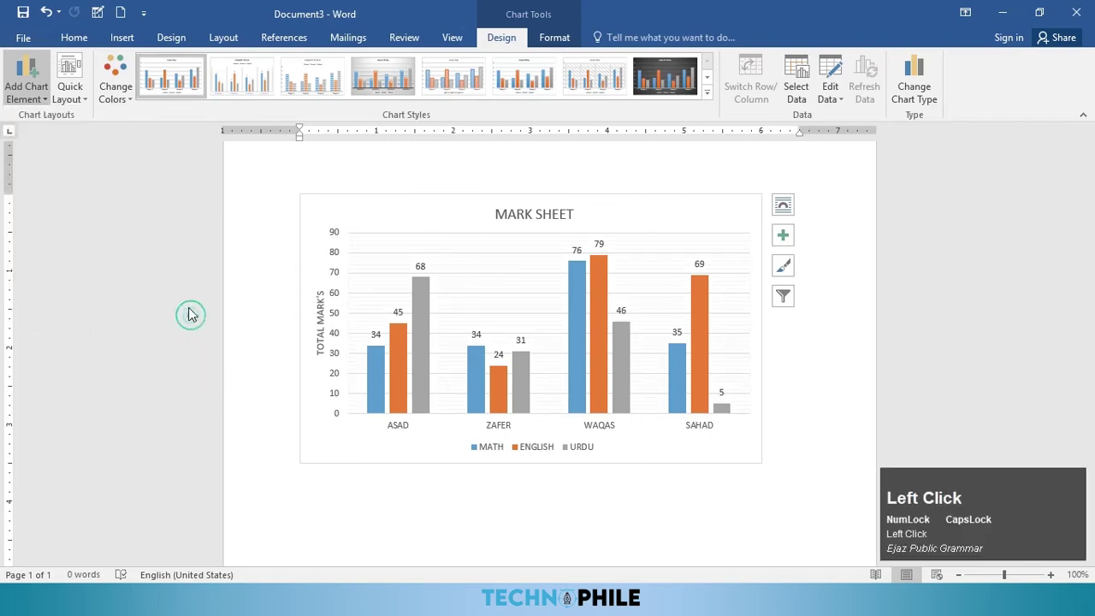
# Step: Move the chart legend to the right
pyautogui.click(26, 85)
pyautogui.moveTo(51, 248)
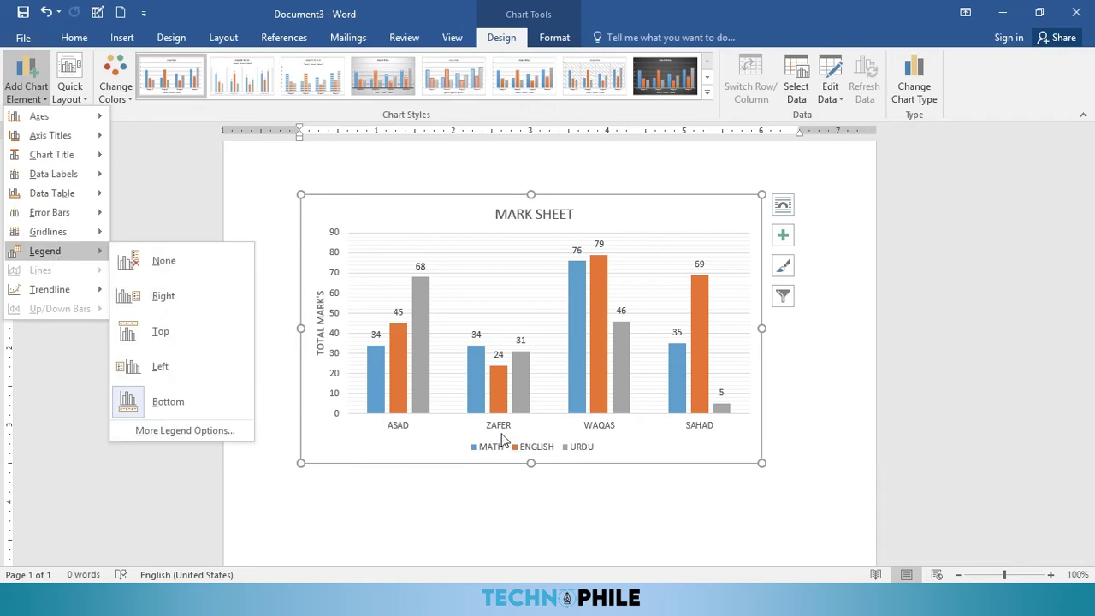
pyautogui.click(157, 307)
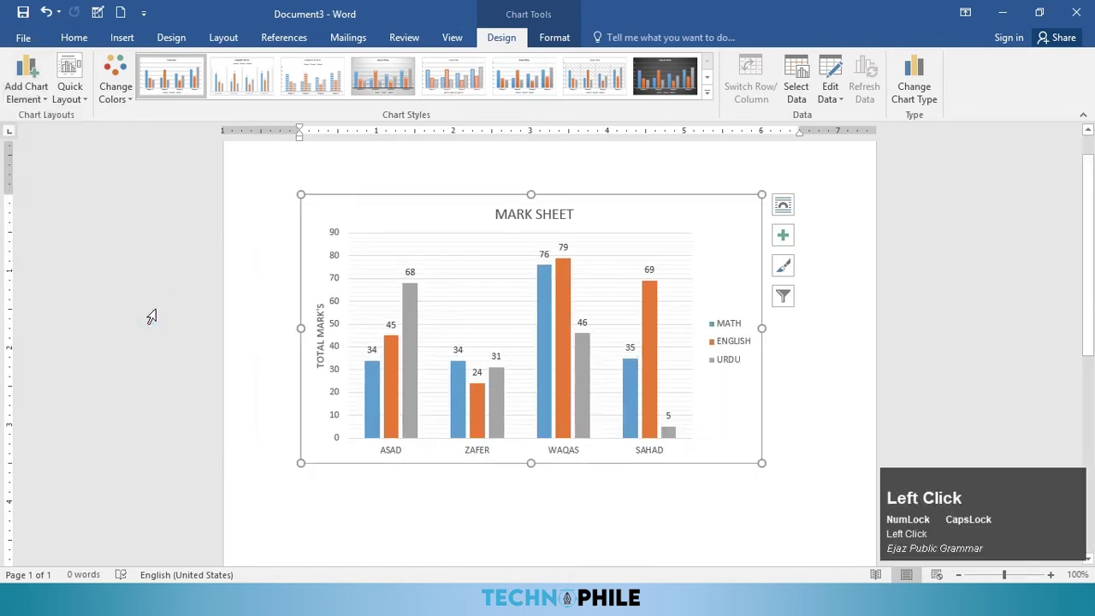
# Step: Apply the blue-and-grey Colorful palette and the dark chart style with outlined bars
pyautogui.click(67, 104)
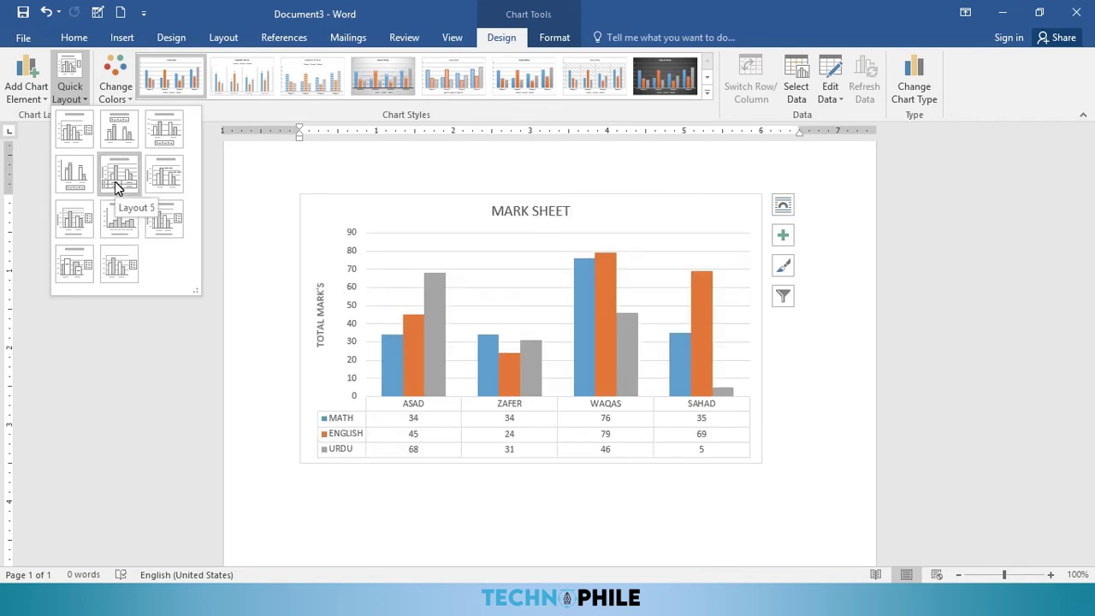
pyautogui.click(27, 102)
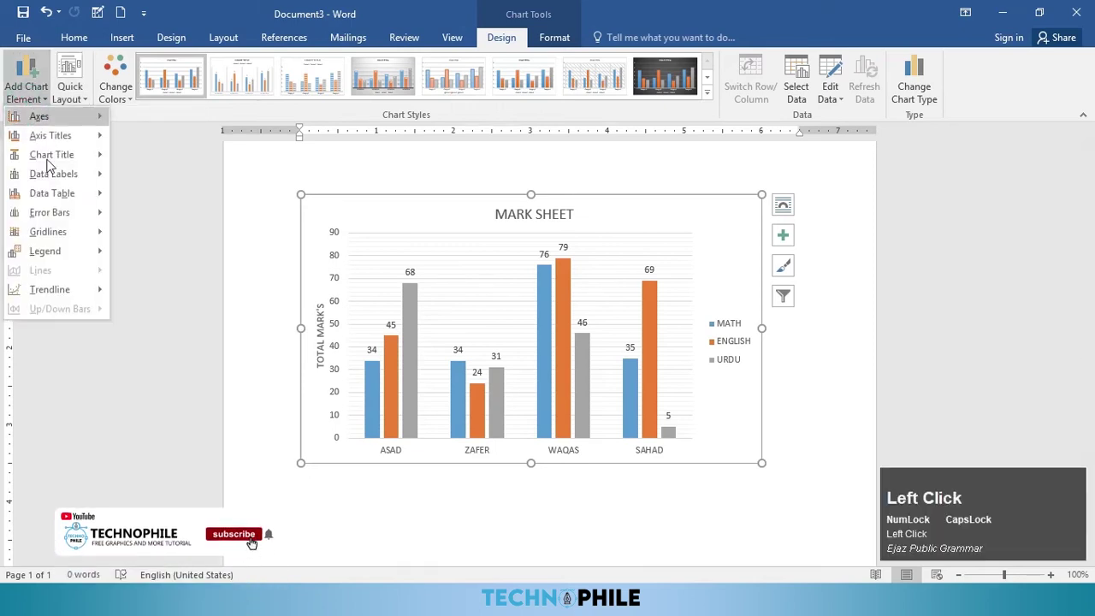
pyautogui.click(129, 98)
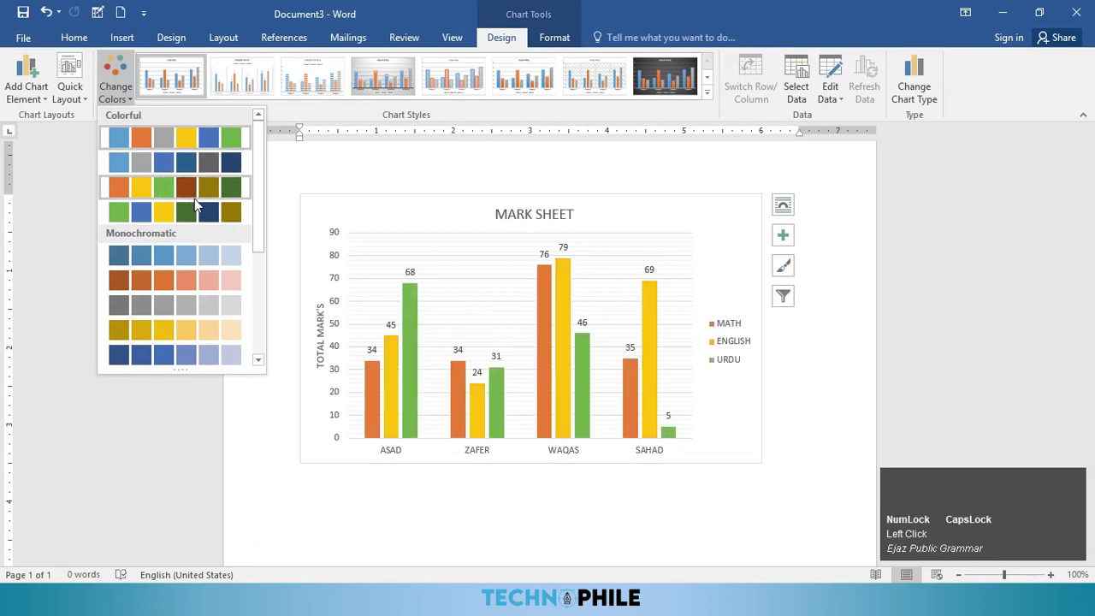
pyautogui.click(188, 164)
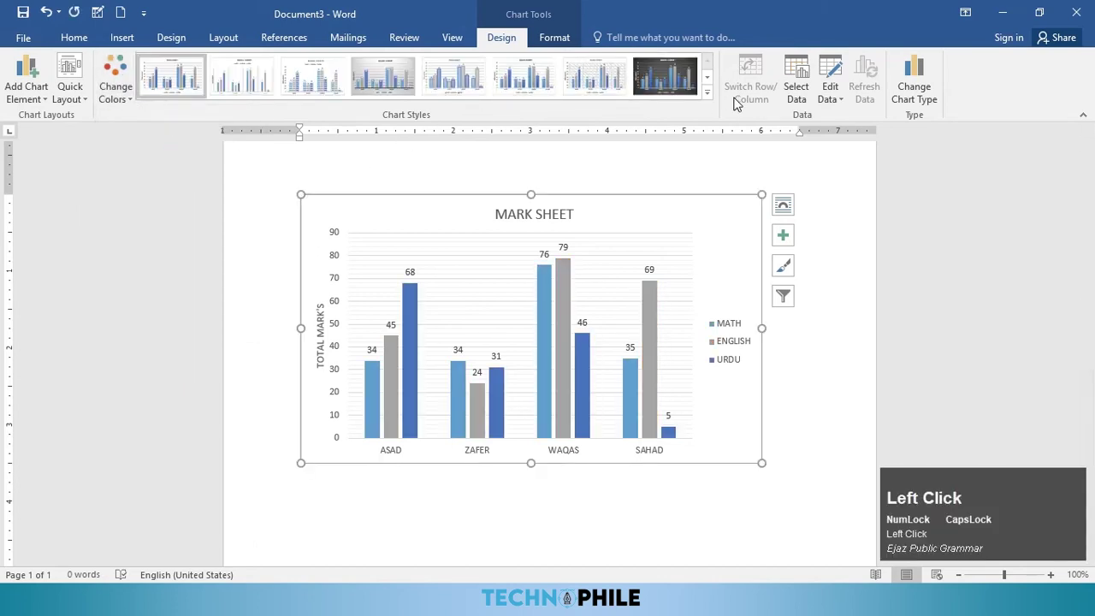
pyautogui.click(707, 93)
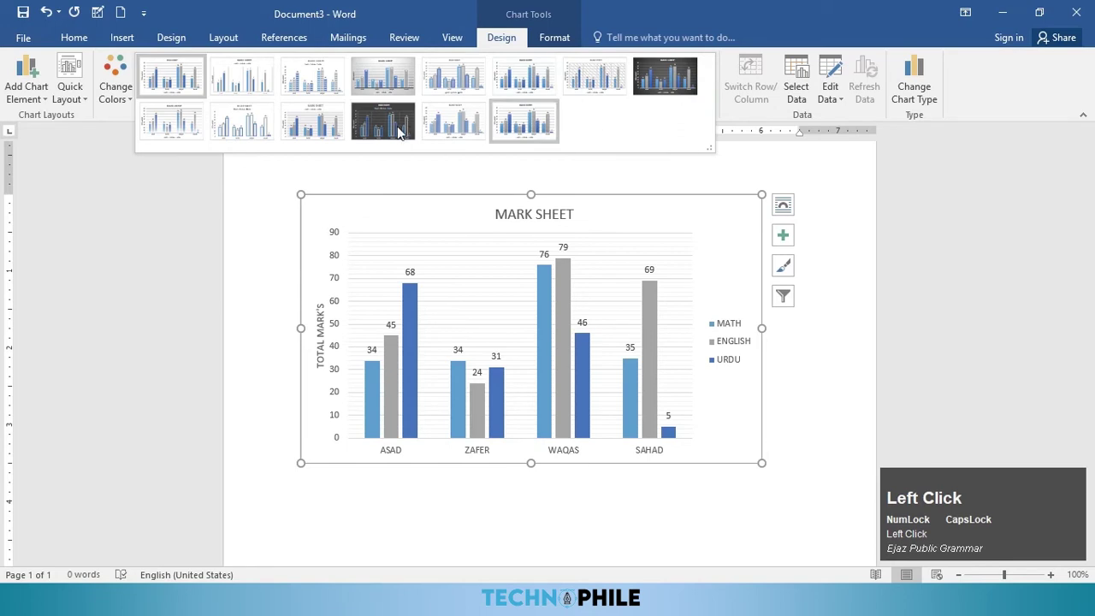
pyautogui.click(381, 128)
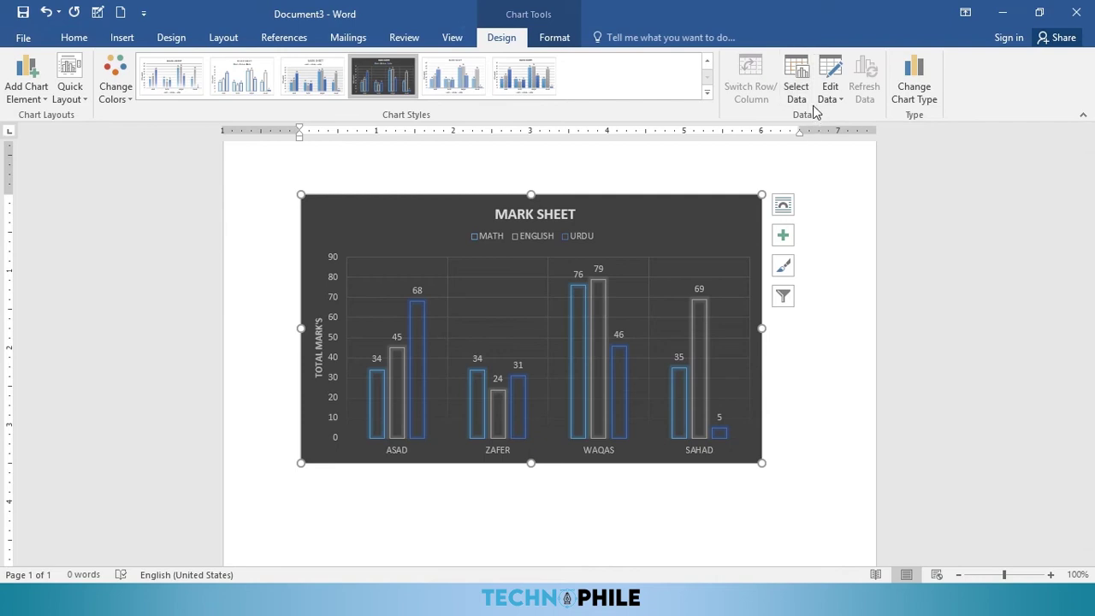
# Step: Restore SAHAD's URDU mark of 74, then give WAQAS marks 55, 66 and 88 in the data sheet
pyautogui.hotkey('ctrl', 'z')
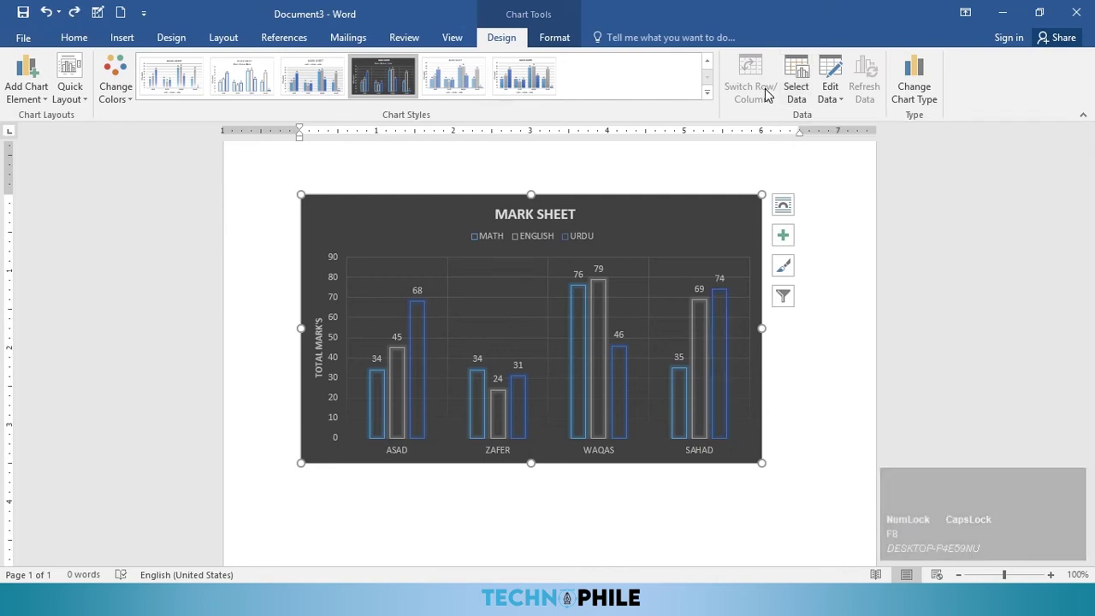
pyautogui.click(833, 104)
pyautogui.click(834, 116)
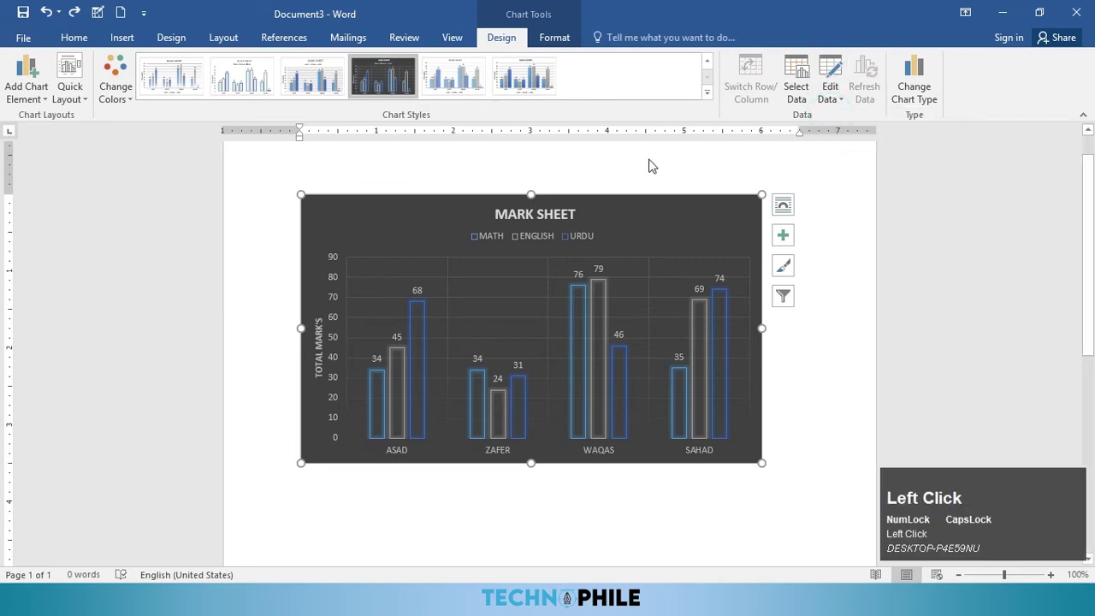
pyautogui.click(388, 118)
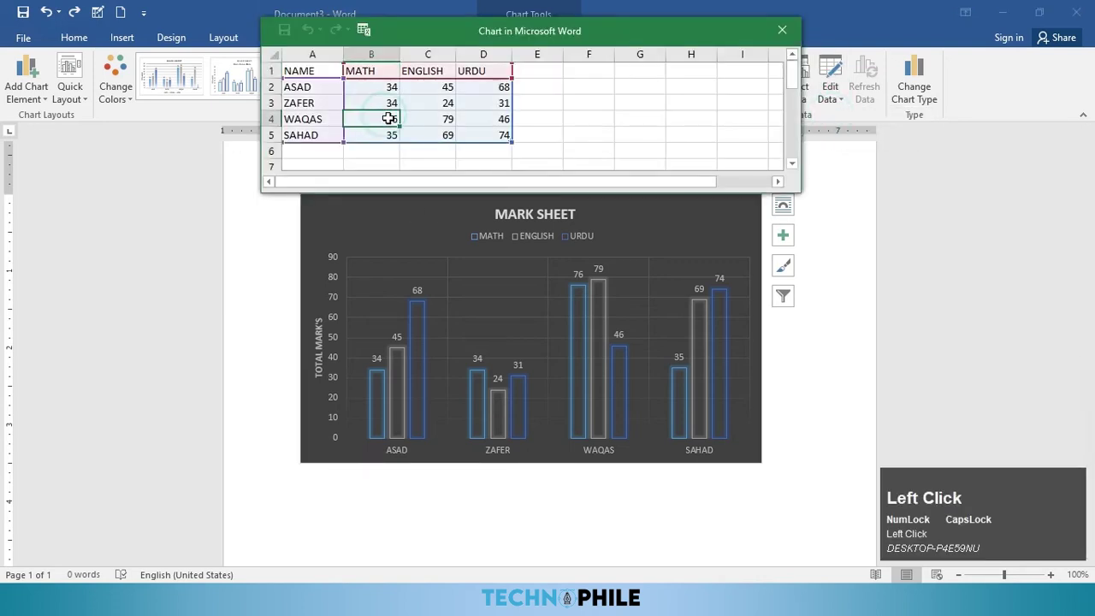
pyautogui.write('55')
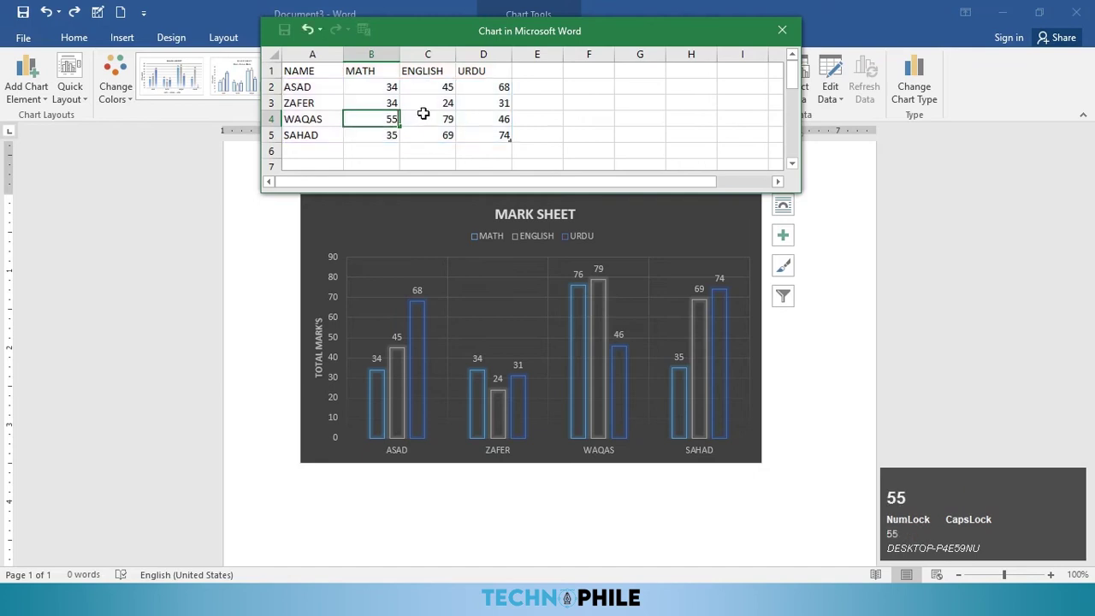
pyautogui.click(441, 116)
pyautogui.write('66')
pyautogui.click(462, 119)
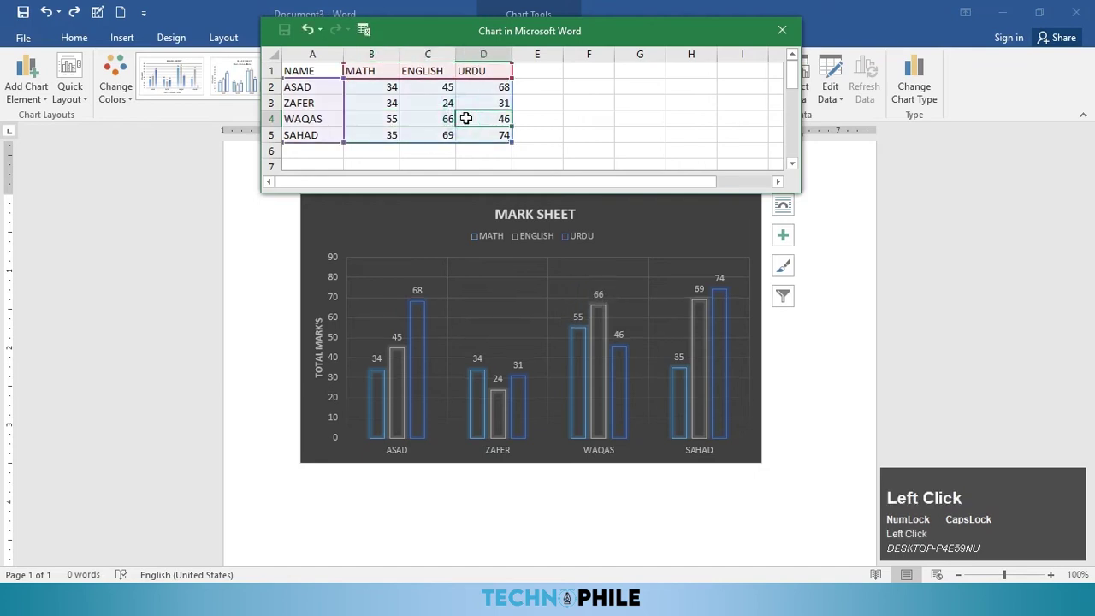
pyautogui.write('88')
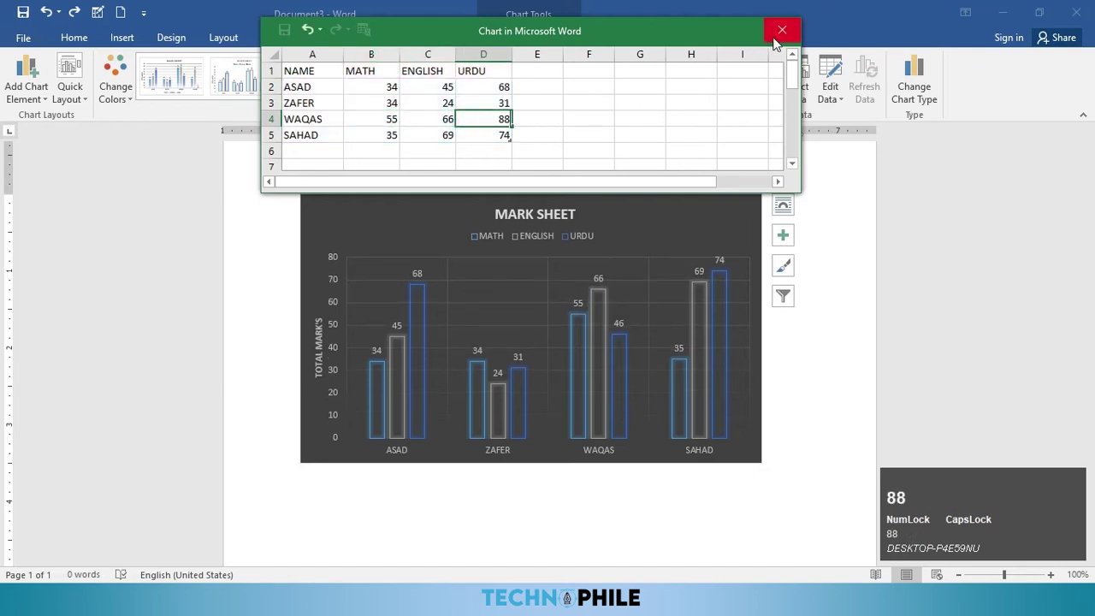
pyautogui.click(774, 40)
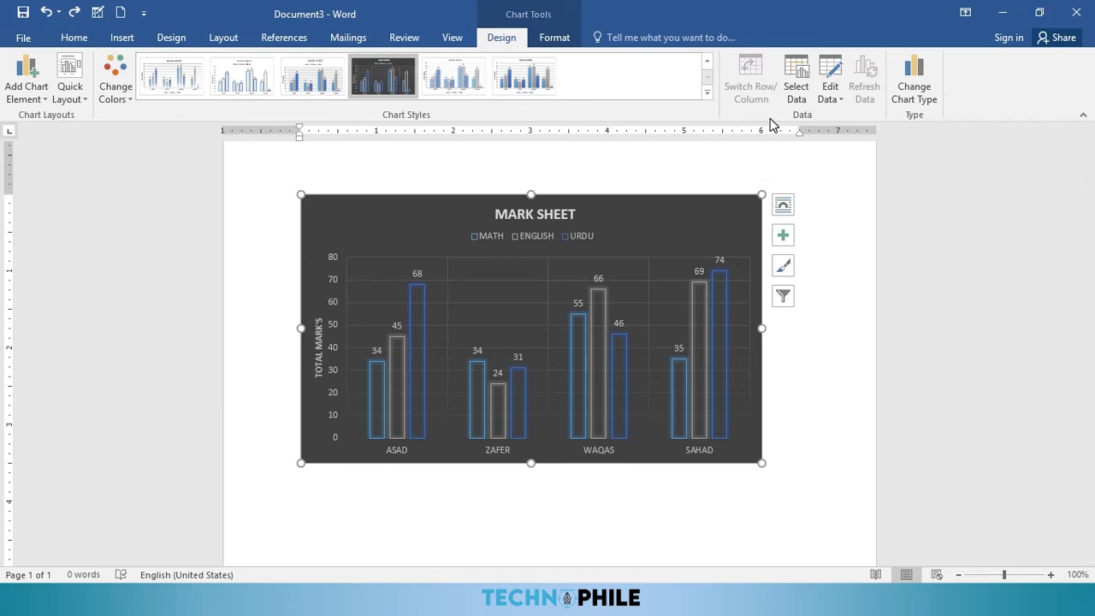
# Step: Insert a screen clipping of the top-left area of the screen
pyautogui.click(552, 38)
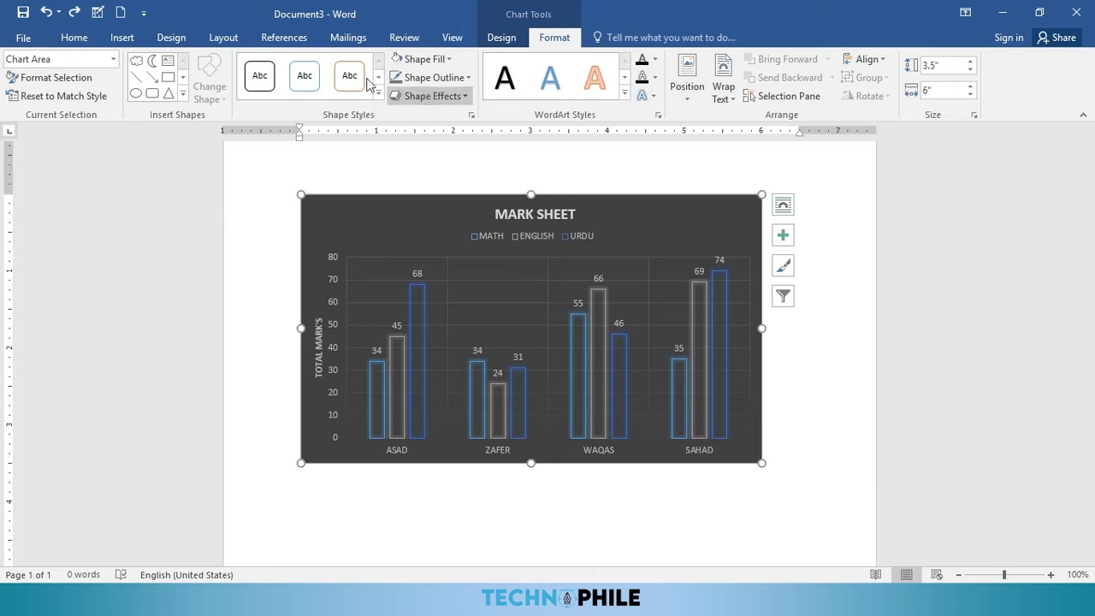
pyautogui.click(121, 39)
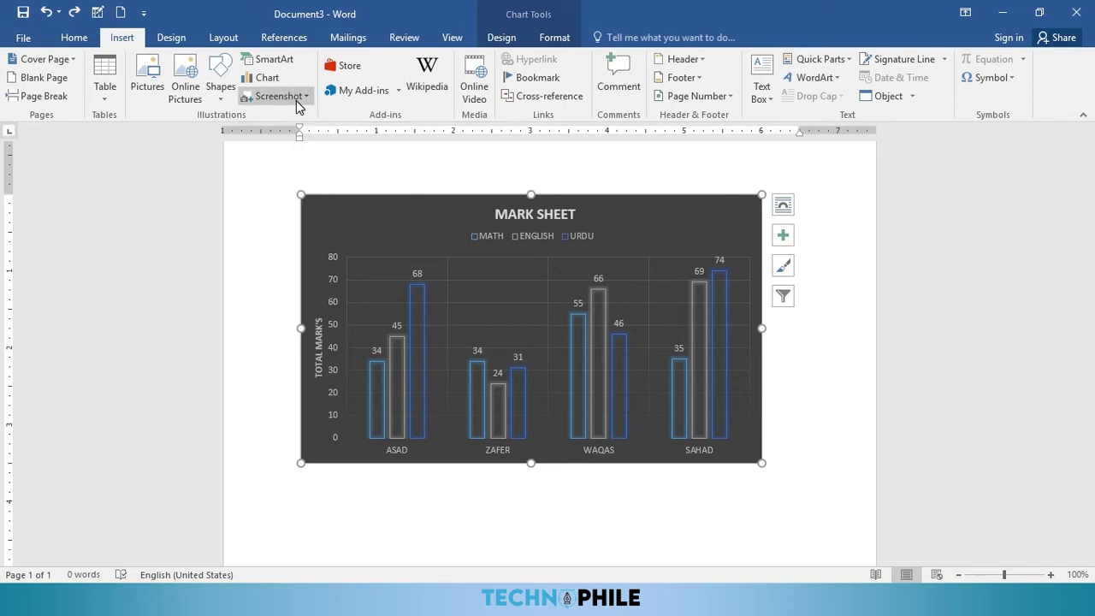
pyautogui.click(296, 97)
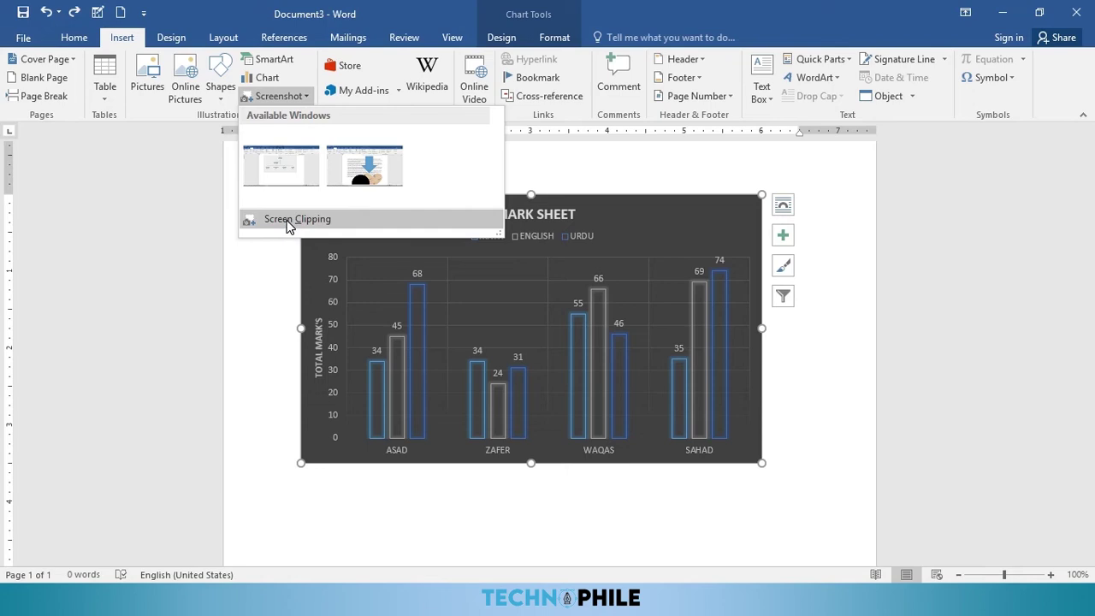
pyautogui.click(291, 220)
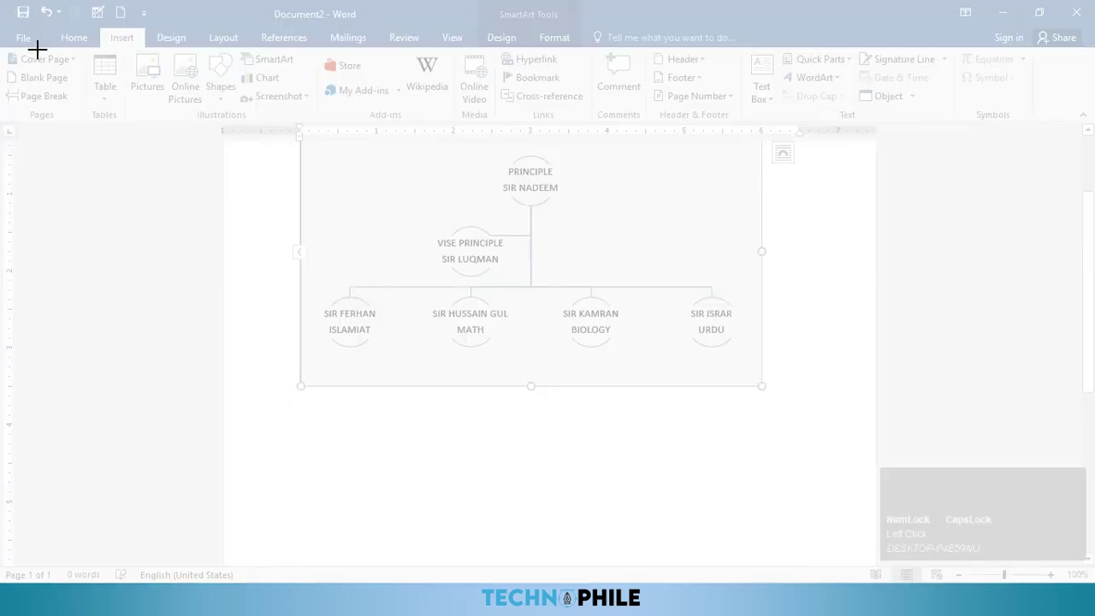
pyautogui.moveTo(12, 12); pyautogui.dragTo(155, 26)
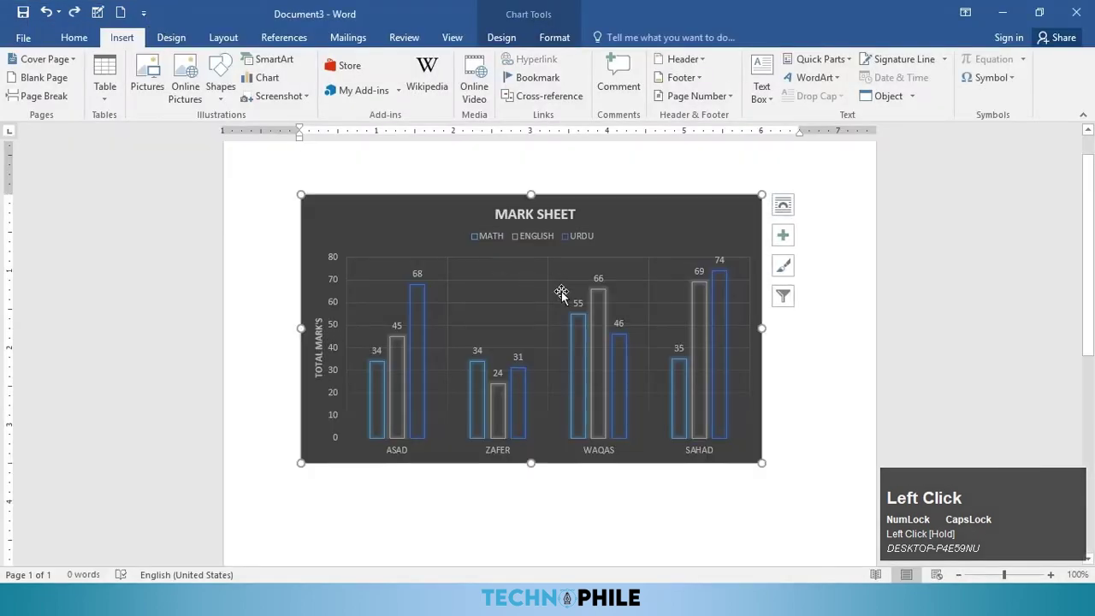
# Step: Undo the last change to remove the MARK SHEET chart
pyautogui.scroll(-5, 553, 274)
pyautogui.scroll(6, 648, 359)
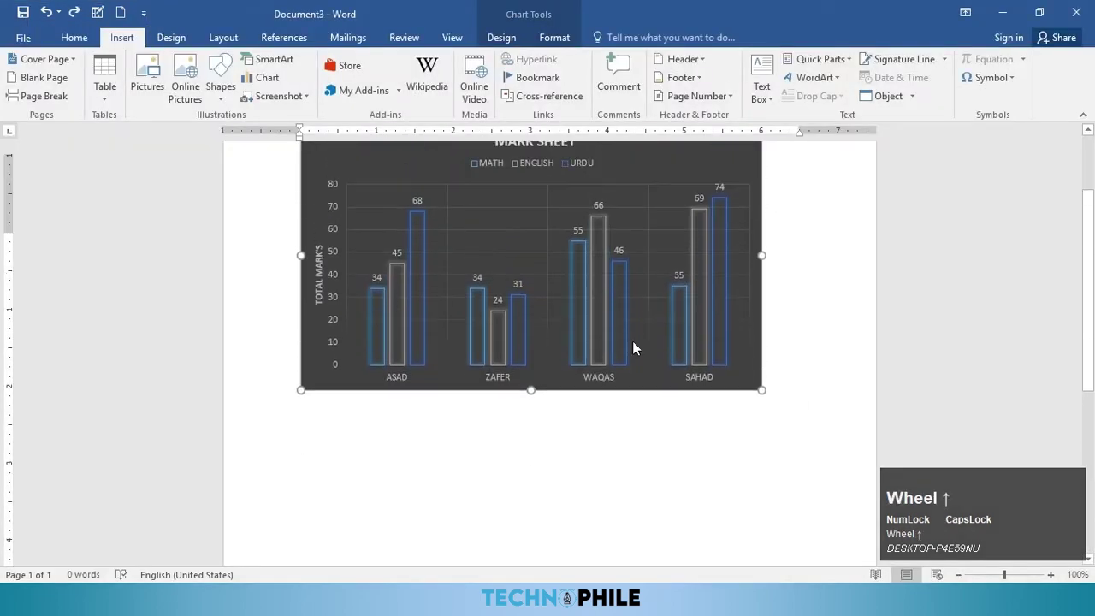
pyautogui.moveTo(517, 331); pyautogui.dragTo(517, 419)
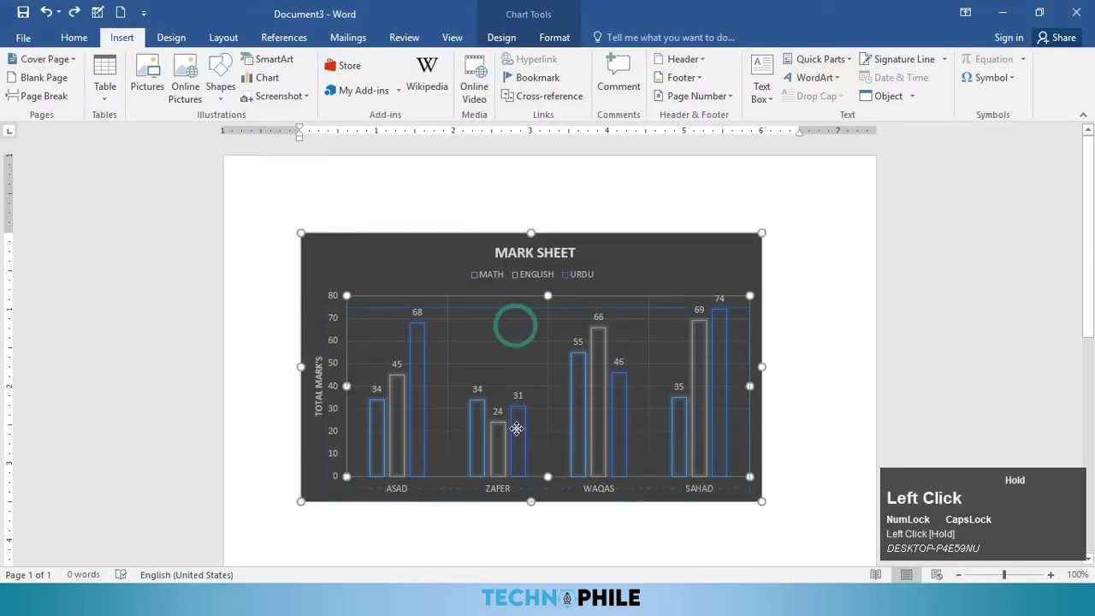
pyautogui.click(608, 257)
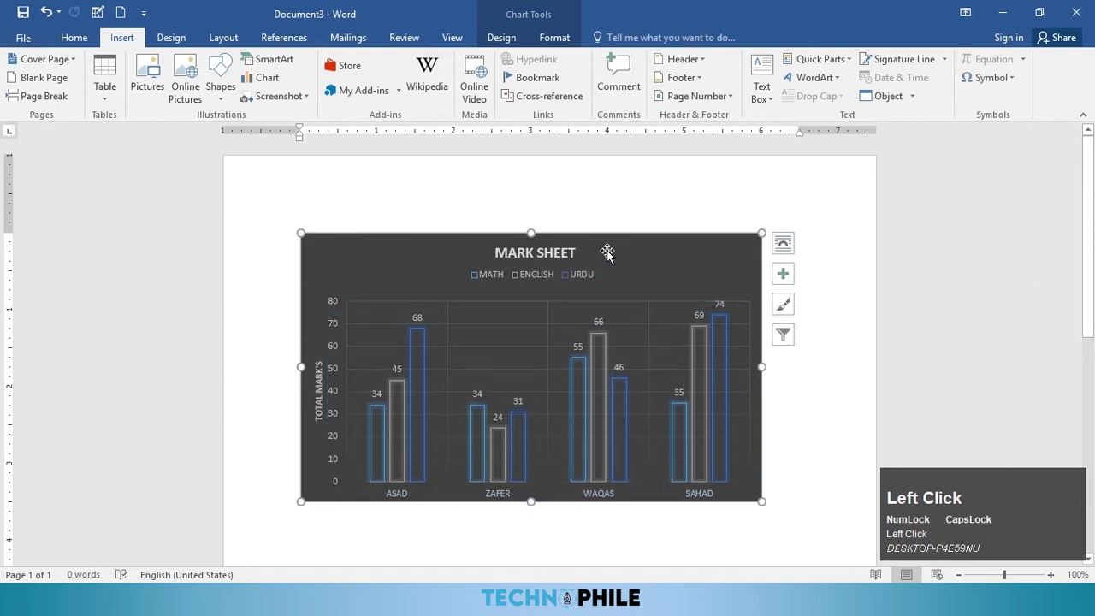
pyautogui.hotkey('ctrl', 'z')
# Step: Insert a new screen clipping of the blue top-left toolbar strip as a picture
pyautogui.scroll(2, 487, 311)
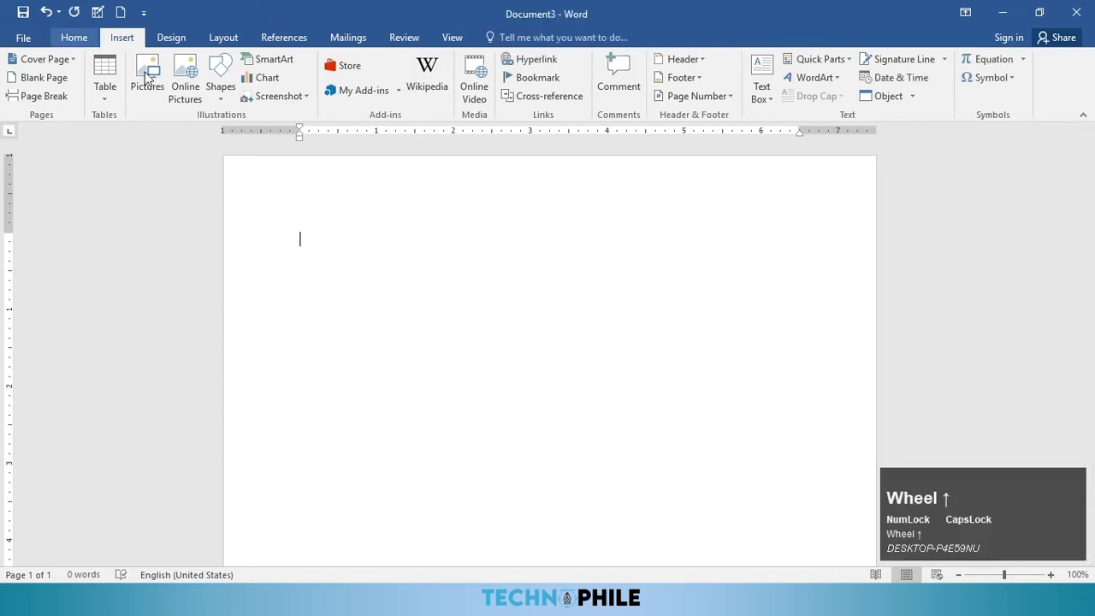
pyautogui.click(276, 96)
pyautogui.click(308, 224)
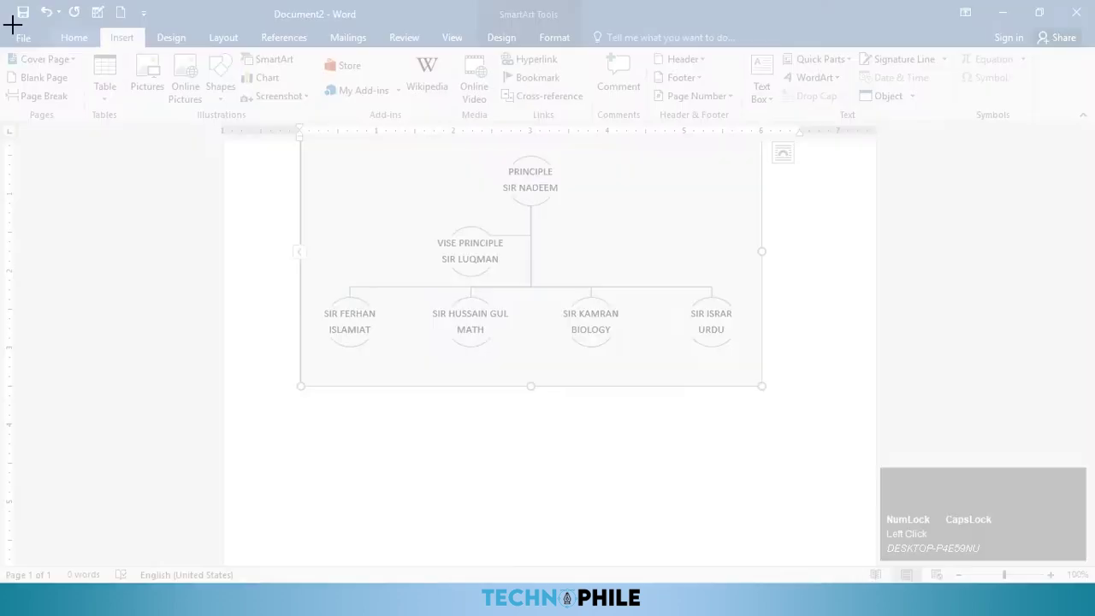
pyautogui.moveTo(12, 12); pyautogui.dragTo(180, 41)
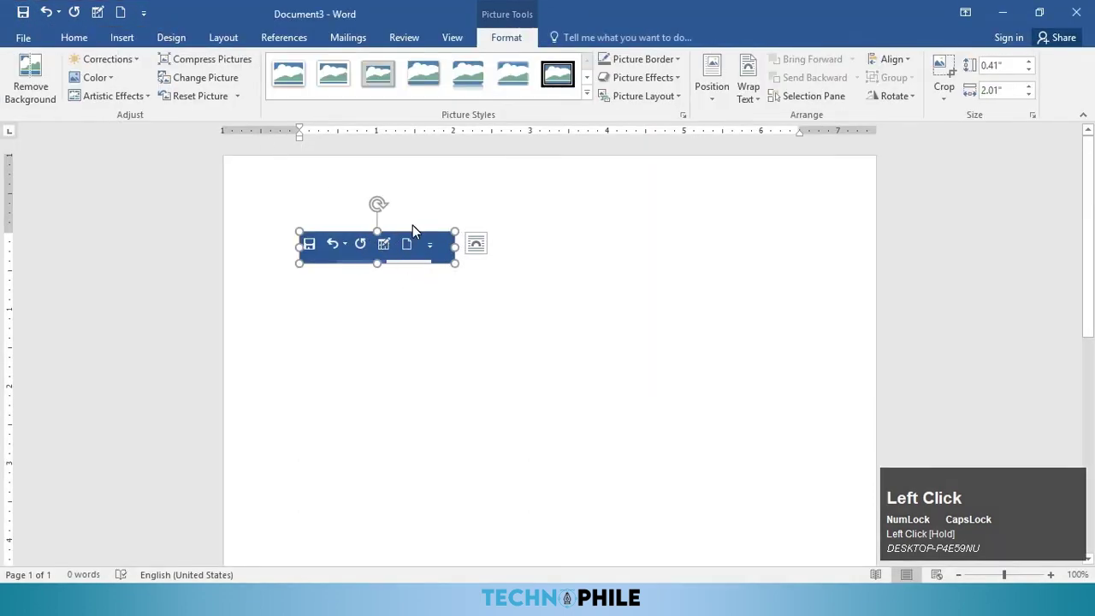
pyautogui.click(120, 38)
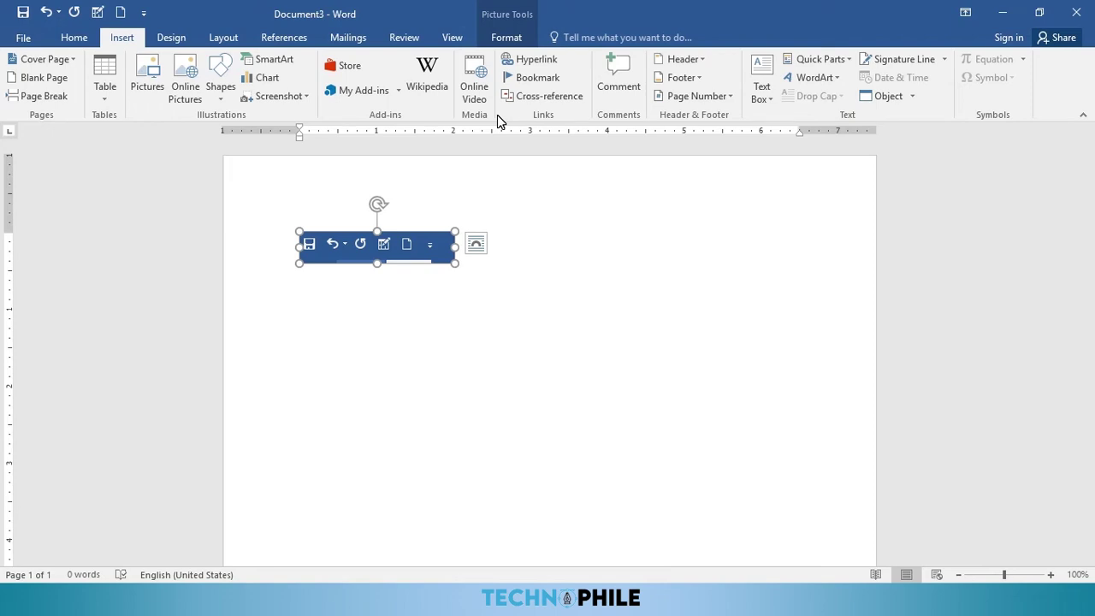
# Step: Create a new blank document and generate sample text with =RAND()
pyautogui.hotkey('ctrl', 'n')
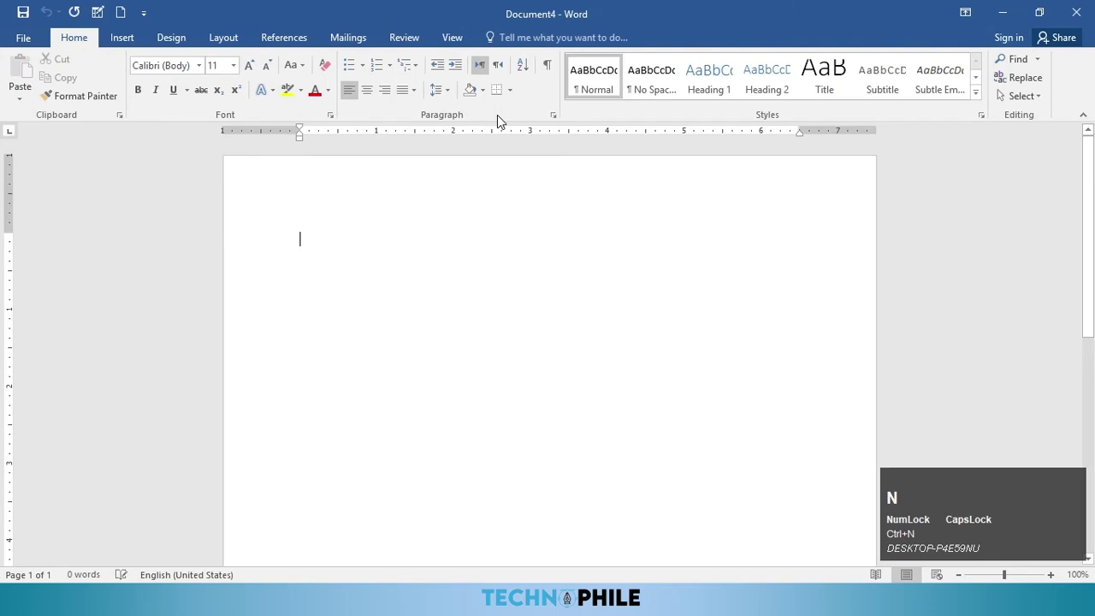
pyautogui.write('=RAND()')
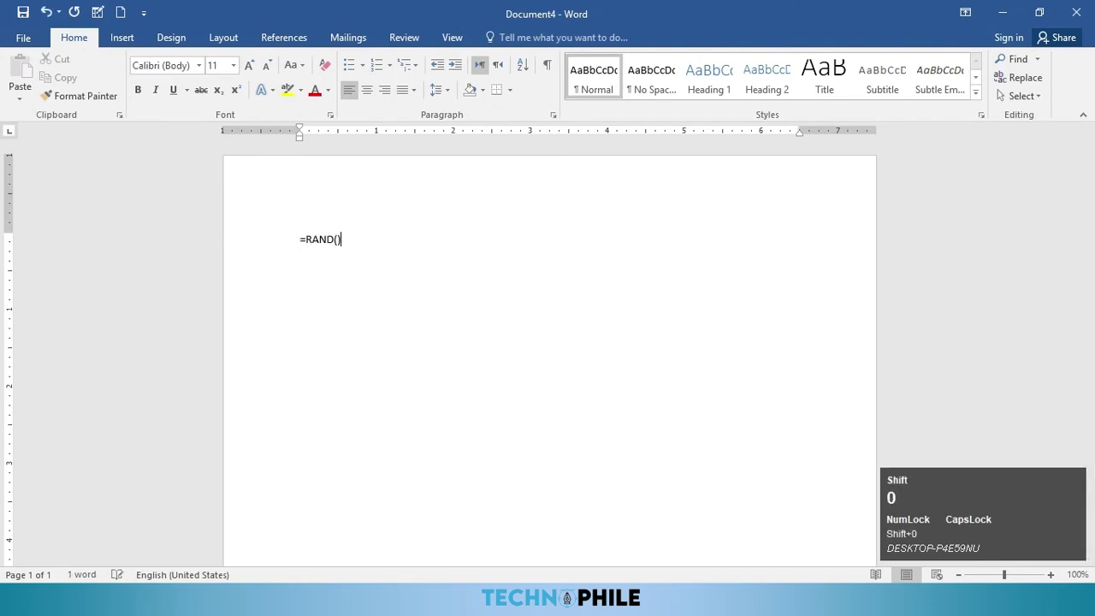
pyautogui.press('Return')
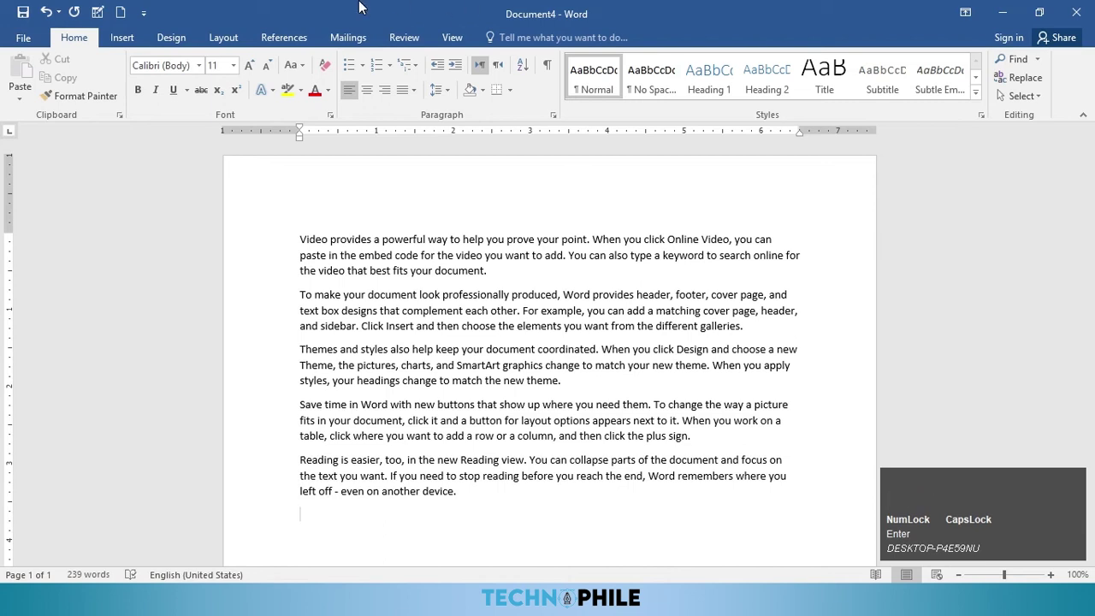
# Step: Put Video and Document on their own lines, deleting the words 'To make your'
pyautogui.click(330, 240)
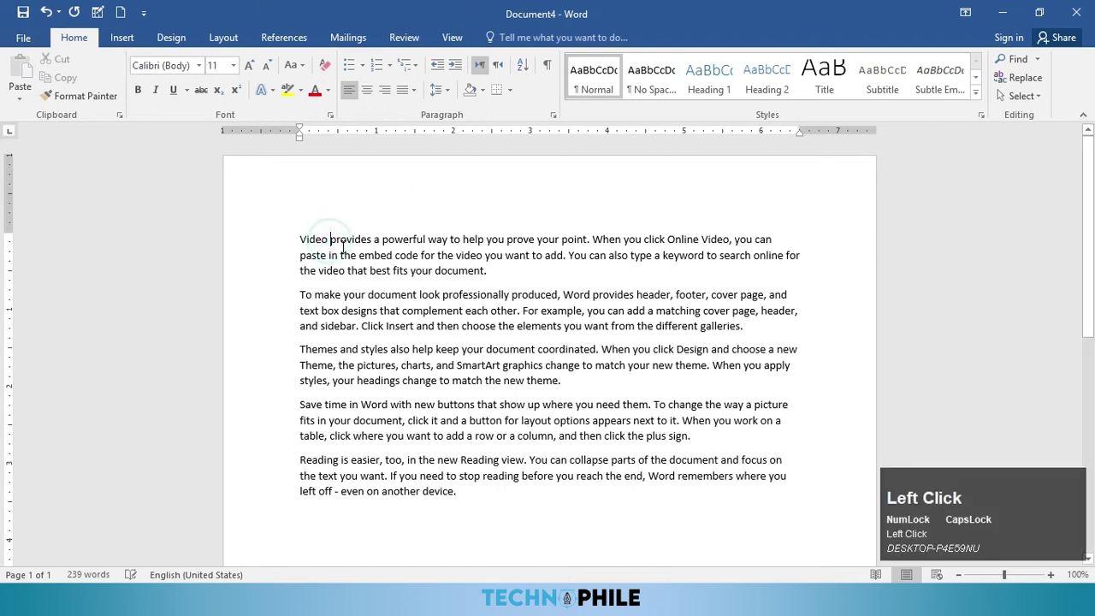
pyautogui.press('Return')
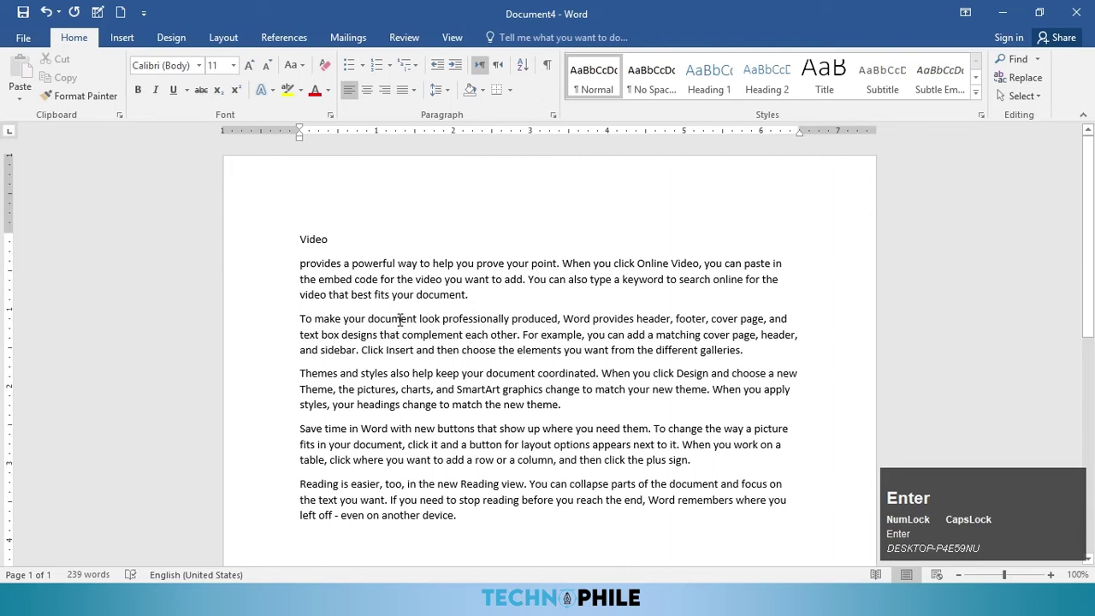
pyautogui.moveTo(368, 319); pyautogui.dragTo(297, 321)
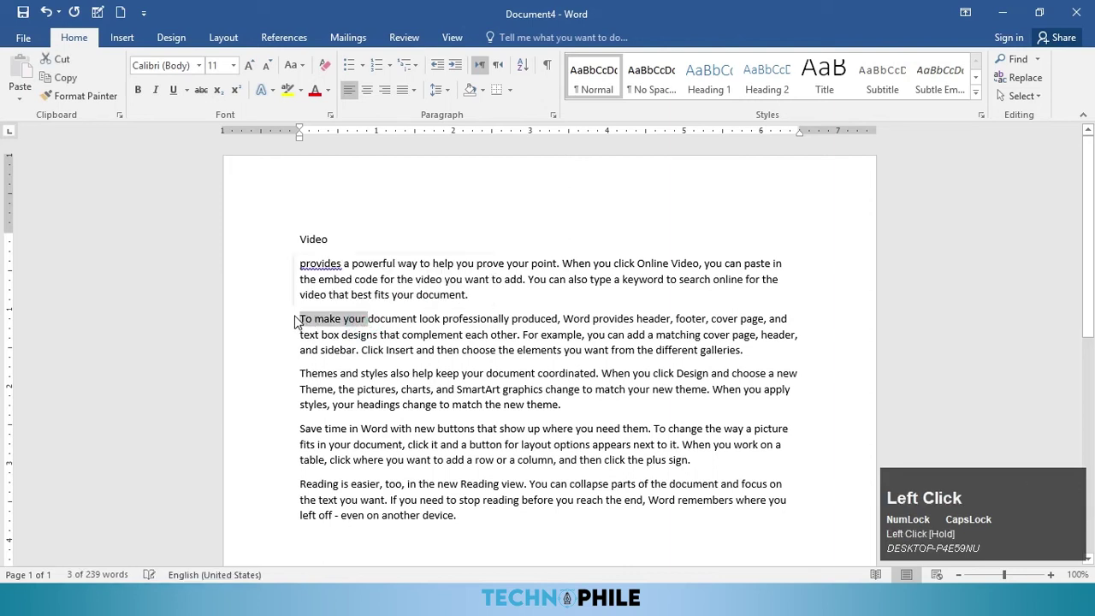
pyautogui.press('Delete')
pyautogui.click(347, 319)
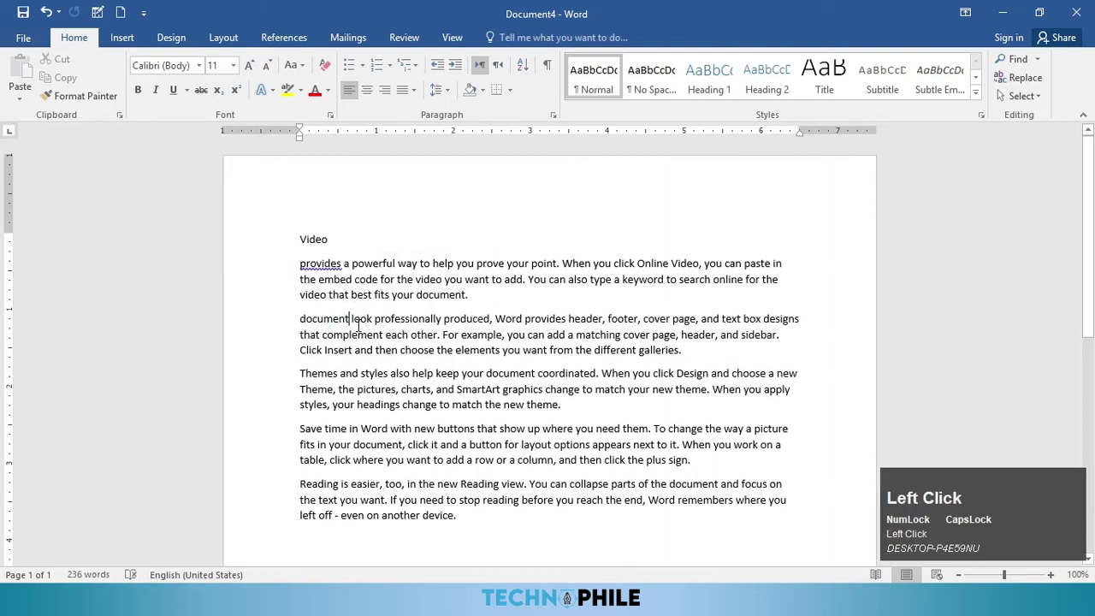
pyautogui.press('Return')
# Step: Put Themes, Save and Reading on their own lines
pyautogui.click(337, 397)
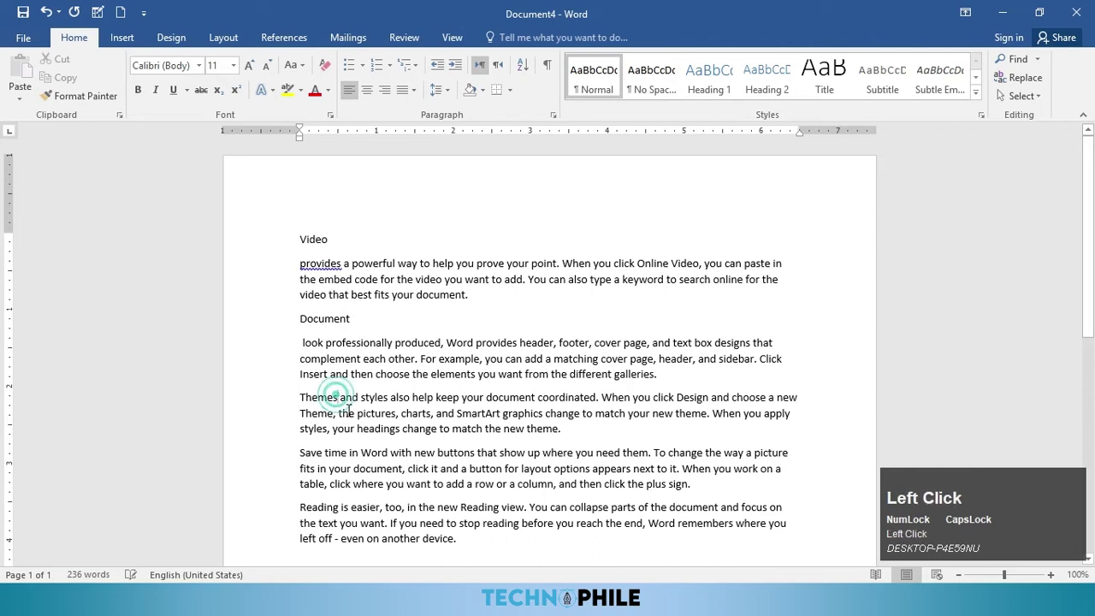
pyautogui.press('Return')
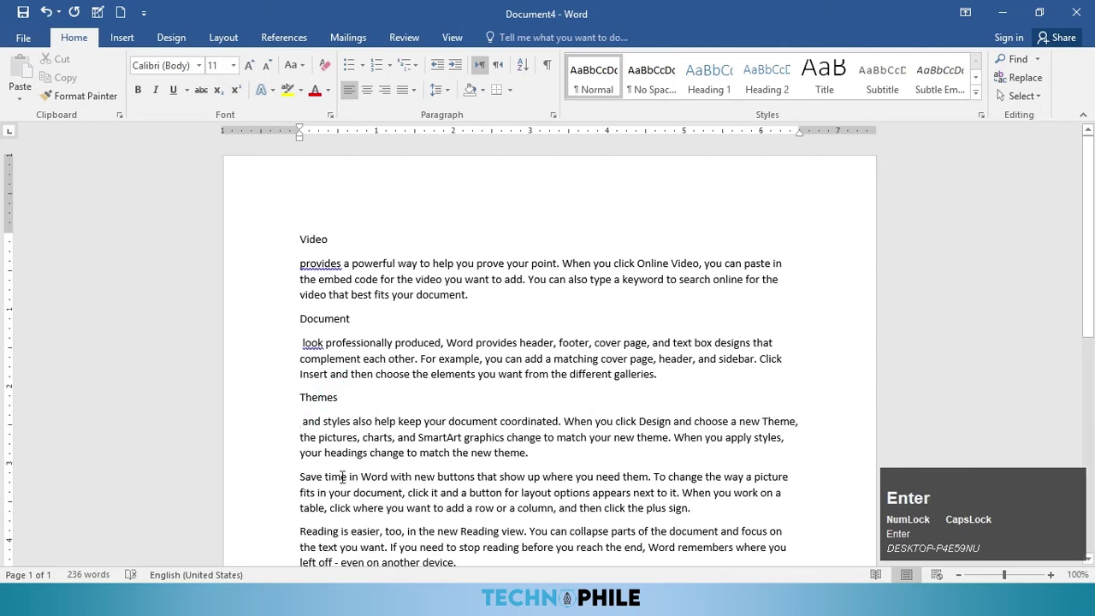
pyautogui.click(322, 477)
pyautogui.press('Return')
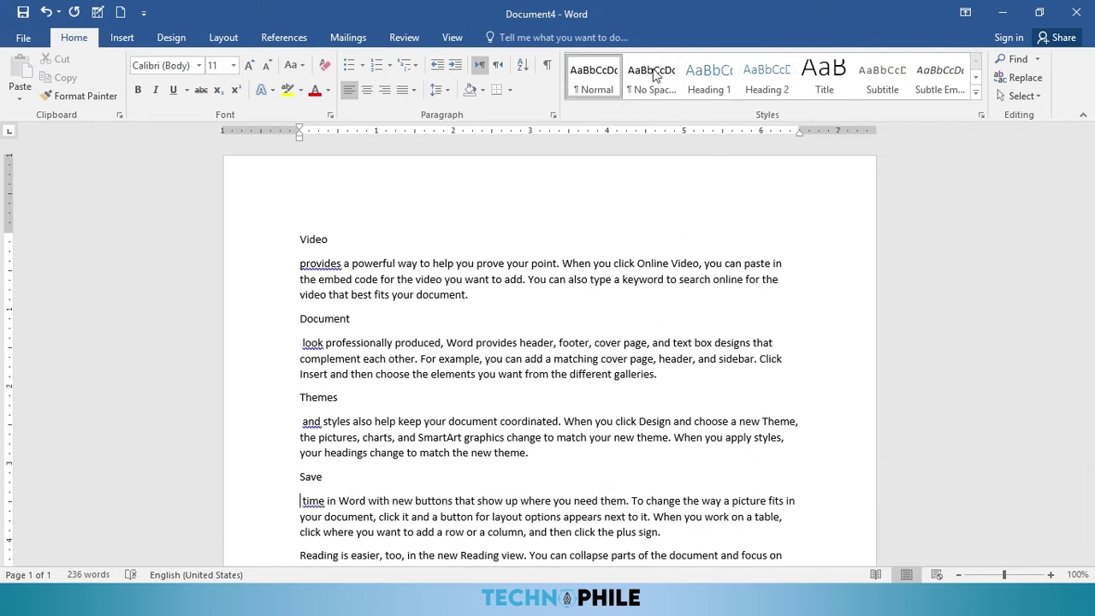
pyautogui.scroll(-2, 512, 334)
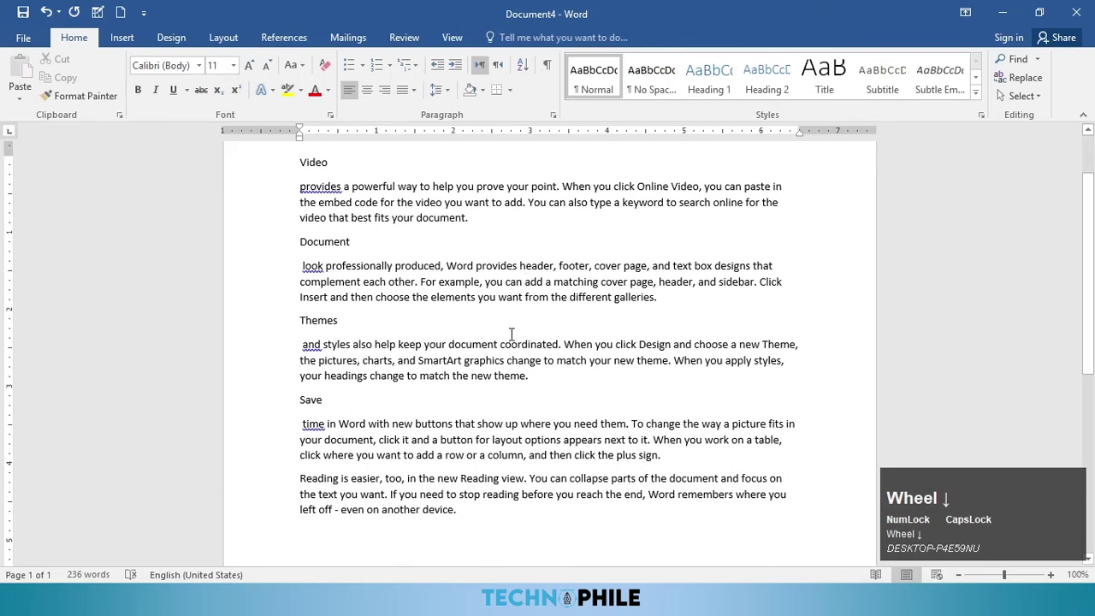
pyautogui.click(338, 482)
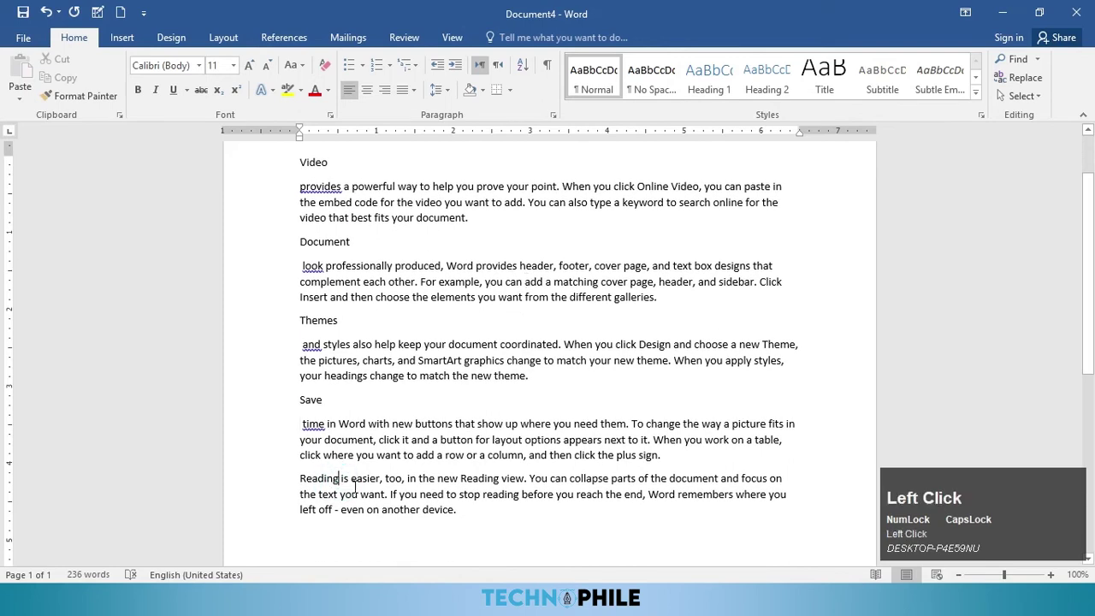
pyautogui.press('Return')
pyautogui.scroll(2, 332, 351)
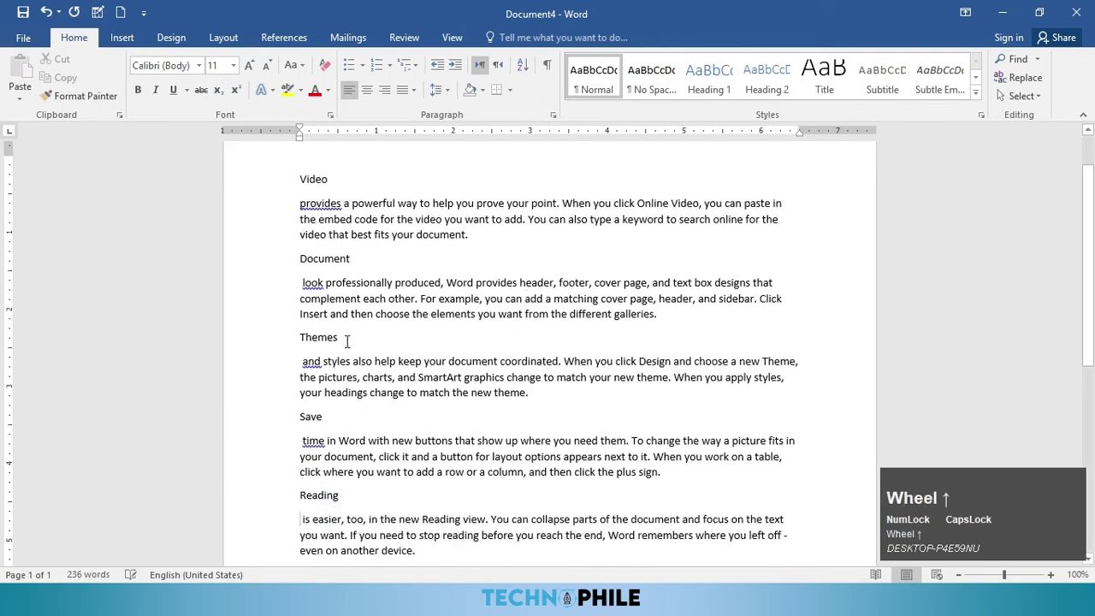
# Step: Insert page breaks before the Document and Save sections
pyautogui.click(313, 240)
pyautogui.click(298, 319)
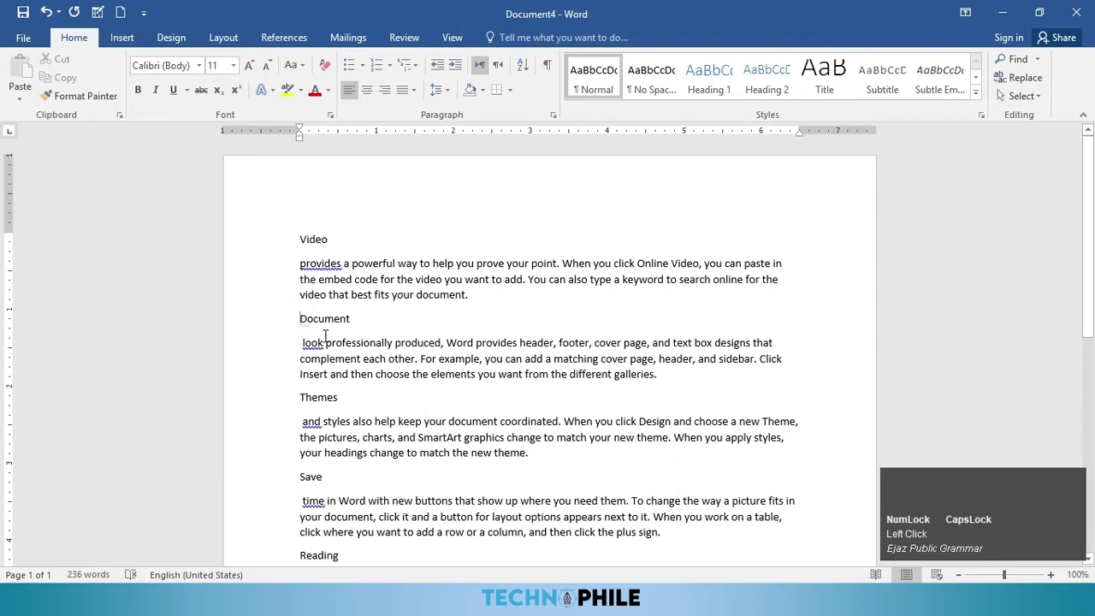
pyautogui.hotkey('ctrl', 'Return')
pyautogui.scroll(-5, 350, 362)
pyautogui.scroll(-1, 364, 427)
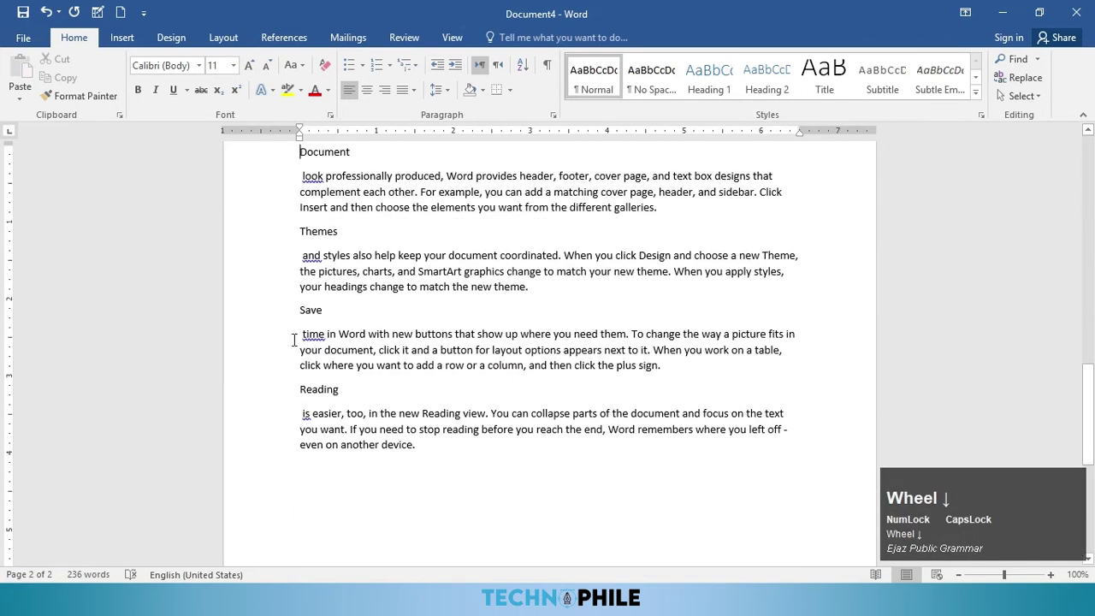
pyautogui.click(296, 313)
pyautogui.hotkey('ctrl', 'Return')
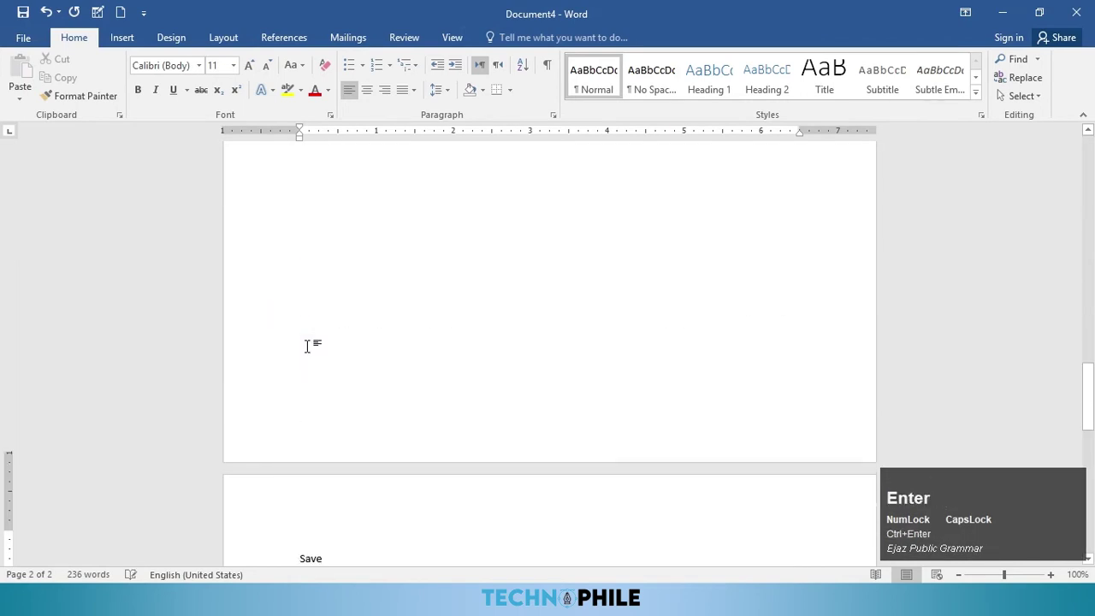
pyautogui.scroll(10, 340, 359)
pyautogui.scroll(10, 339, 317)
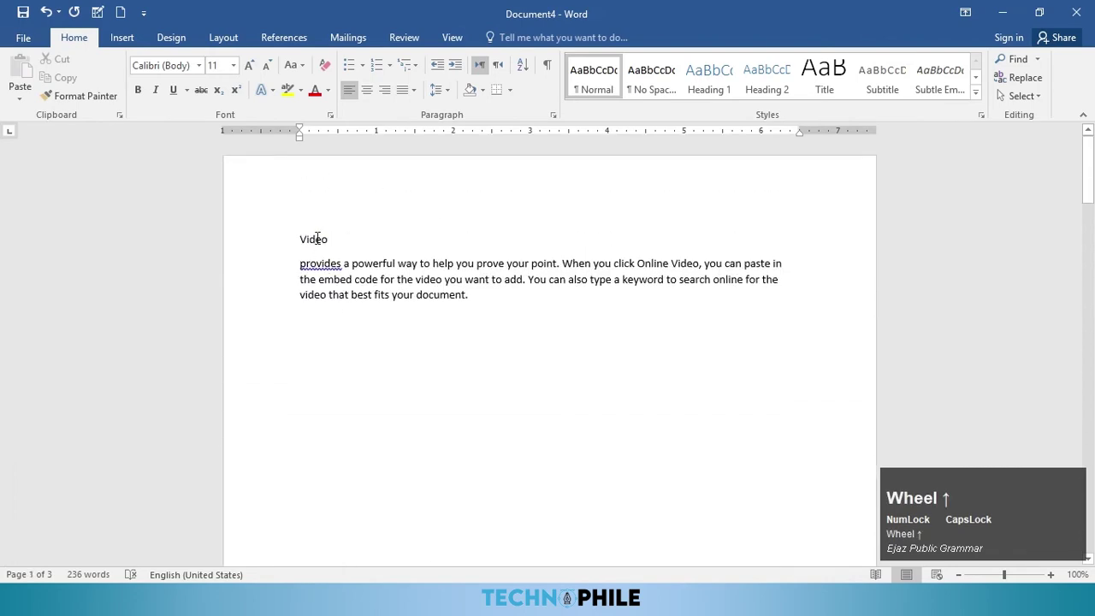
# Step: Apply Heading 1 to Video and Themes and Heading 2 to Document
pyautogui.click(316, 240)
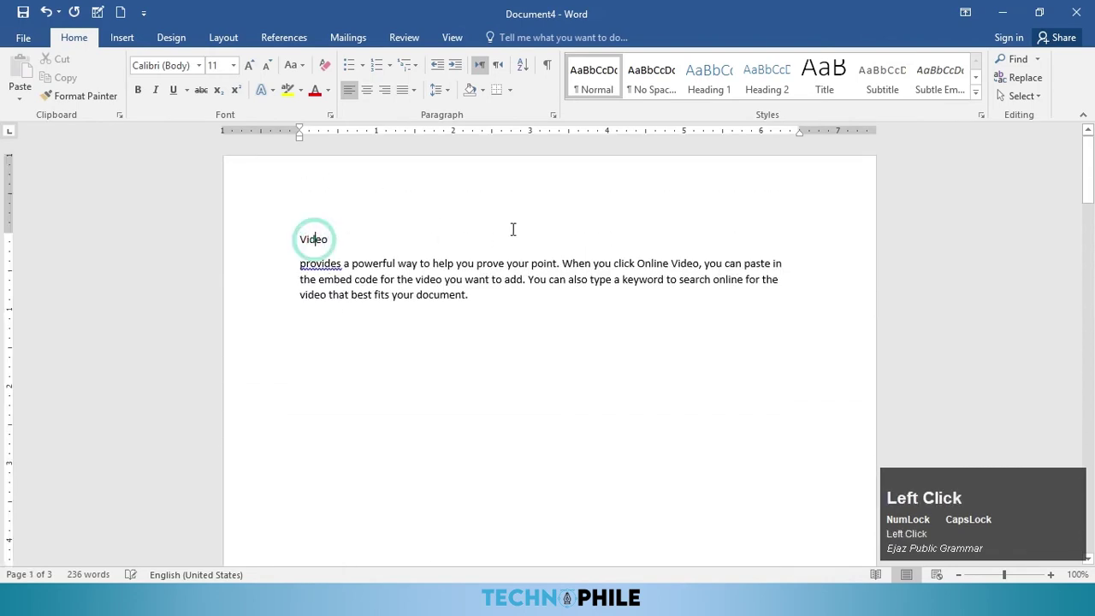
pyautogui.click(706, 72)
pyautogui.scroll(-15, 440, 291)
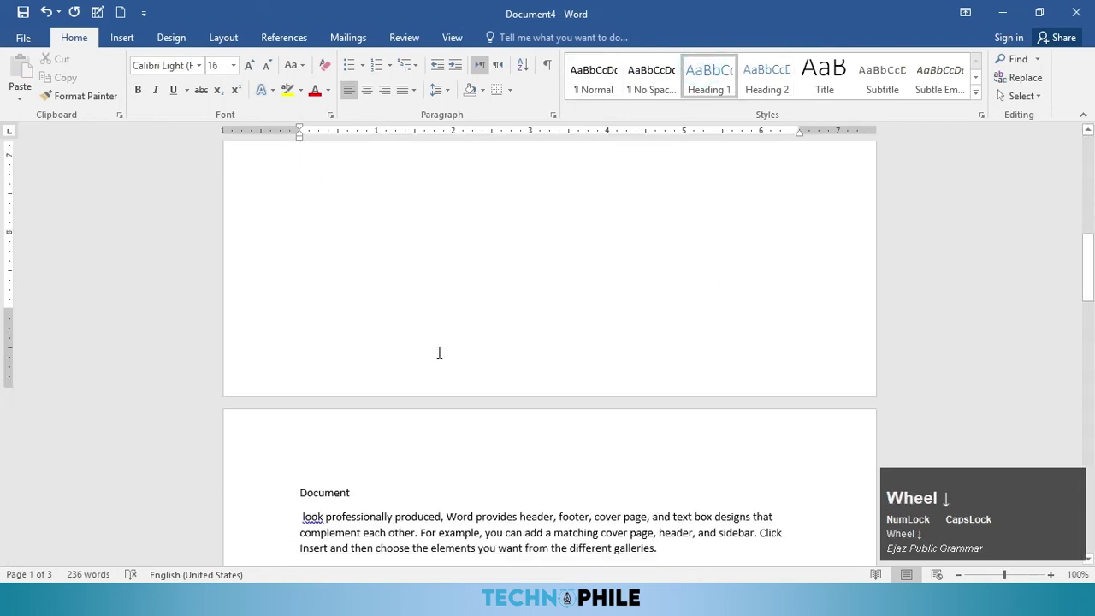
pyautogui.click(326, 366)
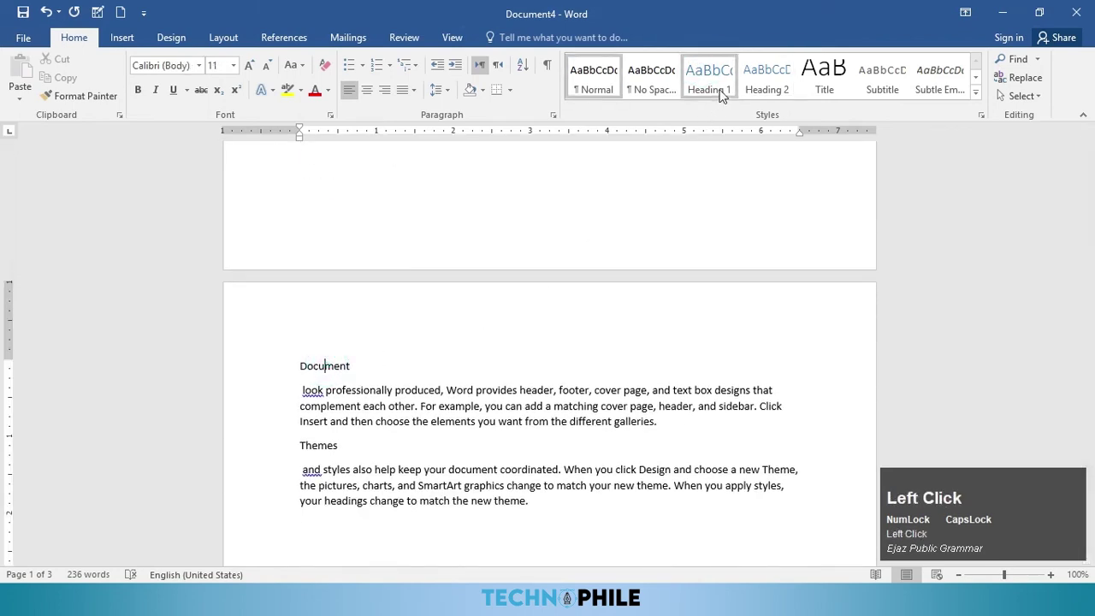
pyautogui.click(761, 75)
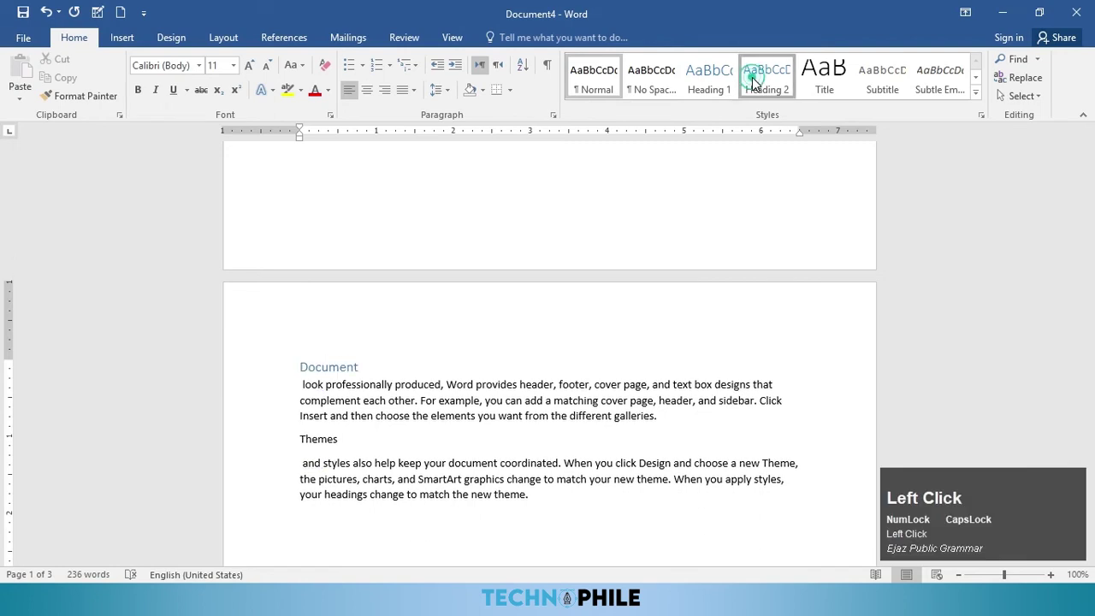
pyautogui.click(312, 438)
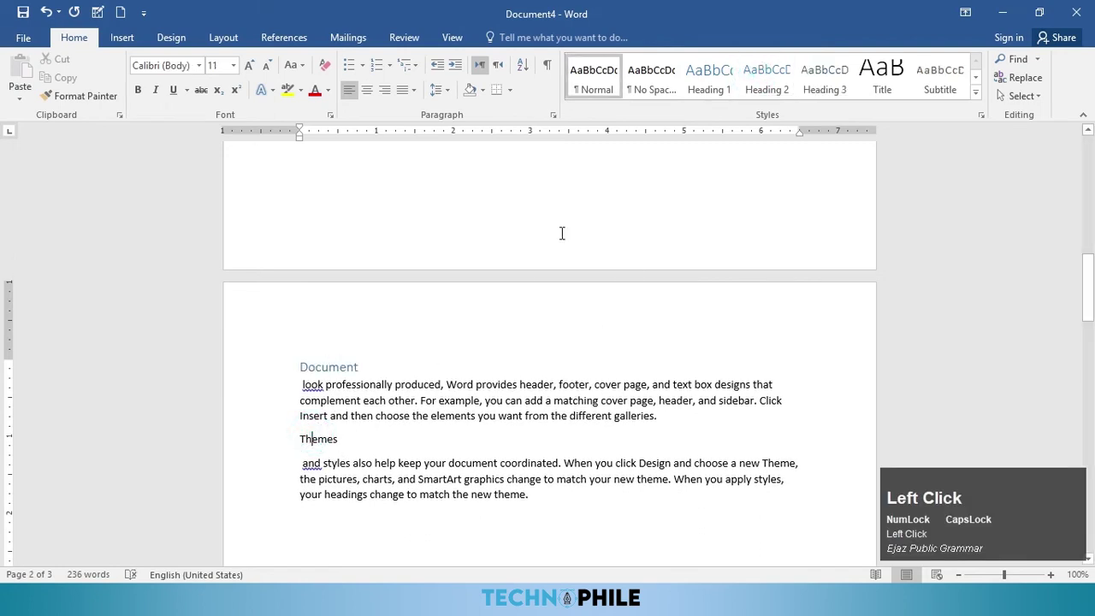
pyautogui.click(711, 80)
pyautogui.click(710, 80)
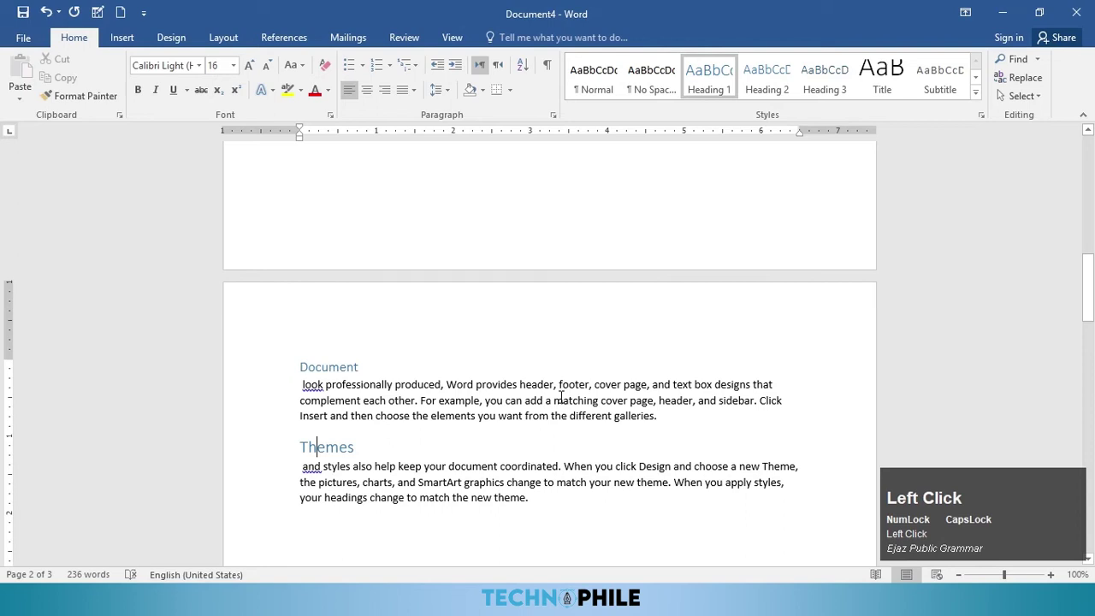
# Step: Apply Heading 3 to the Reading line
pyautogui.scroll(-7, 514, 399)
pyautogui.scroll(-4, 367, 418)
pyautogui.click(302, 416)
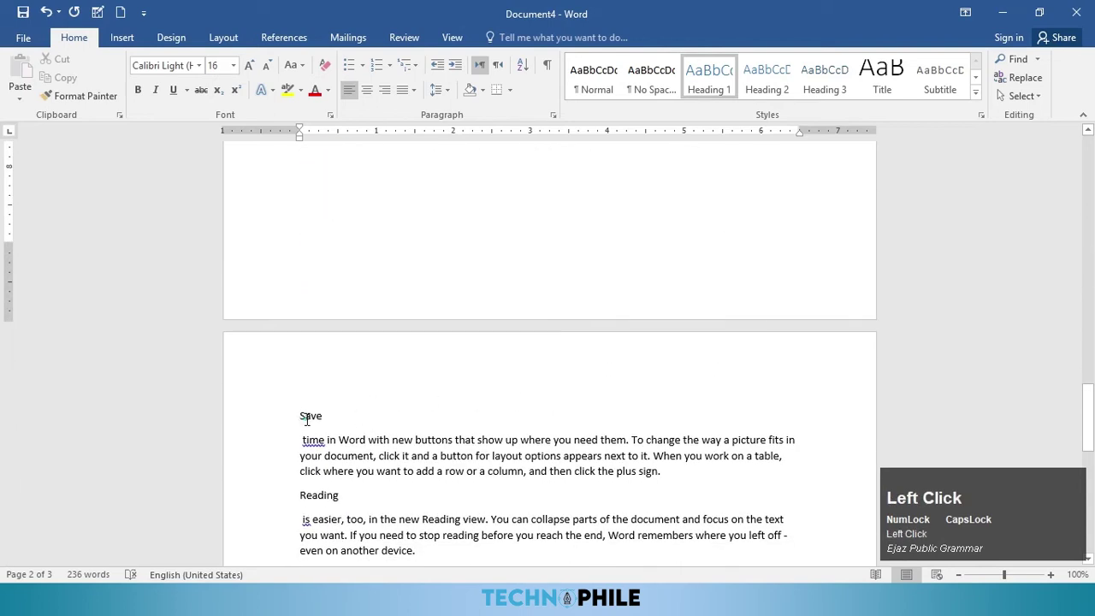
pyautogui.scroll(-3, 349, 394)
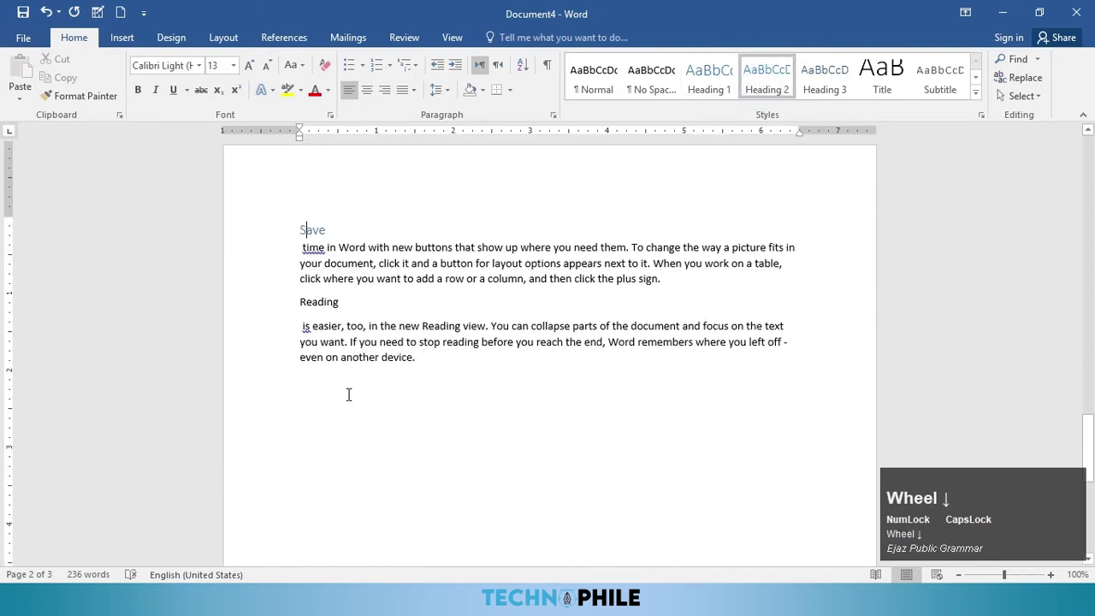
pyautogui.click(316, 296)
pyautogui.click(827, 77)
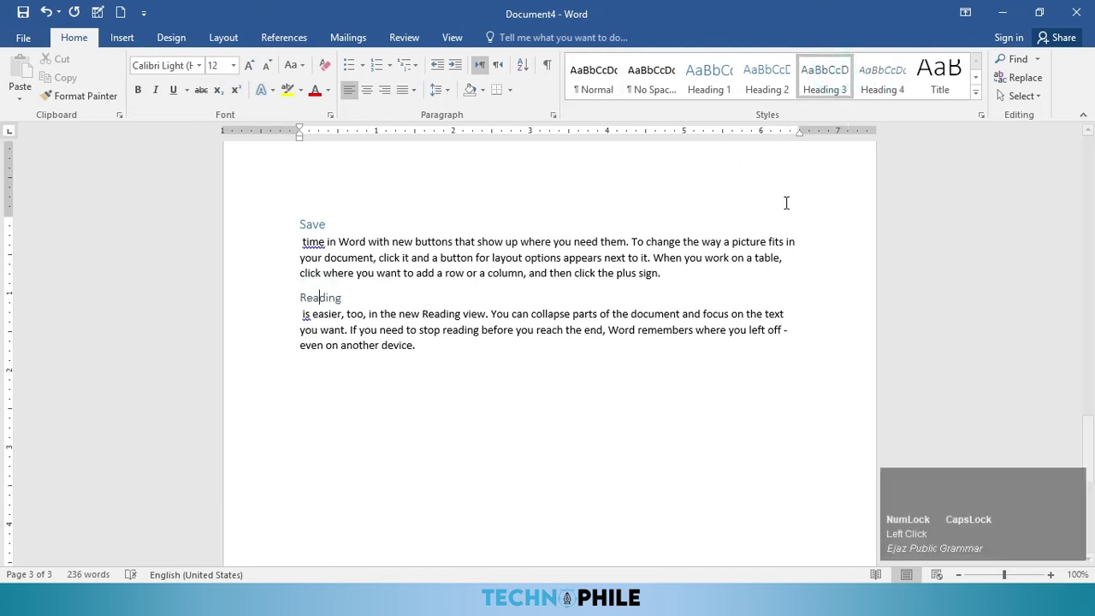
# Step: Place the insertion point on an empty line below the Video paragraph
pyautogui.scroll(20, 548, 244)
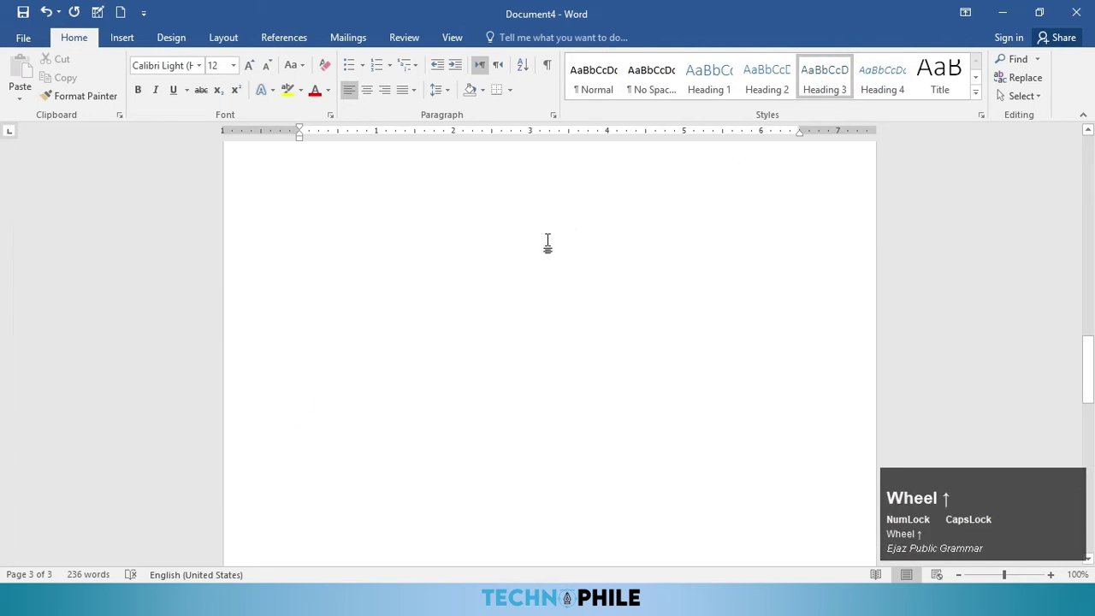
pyautogui.scroll(15, 411, 294)
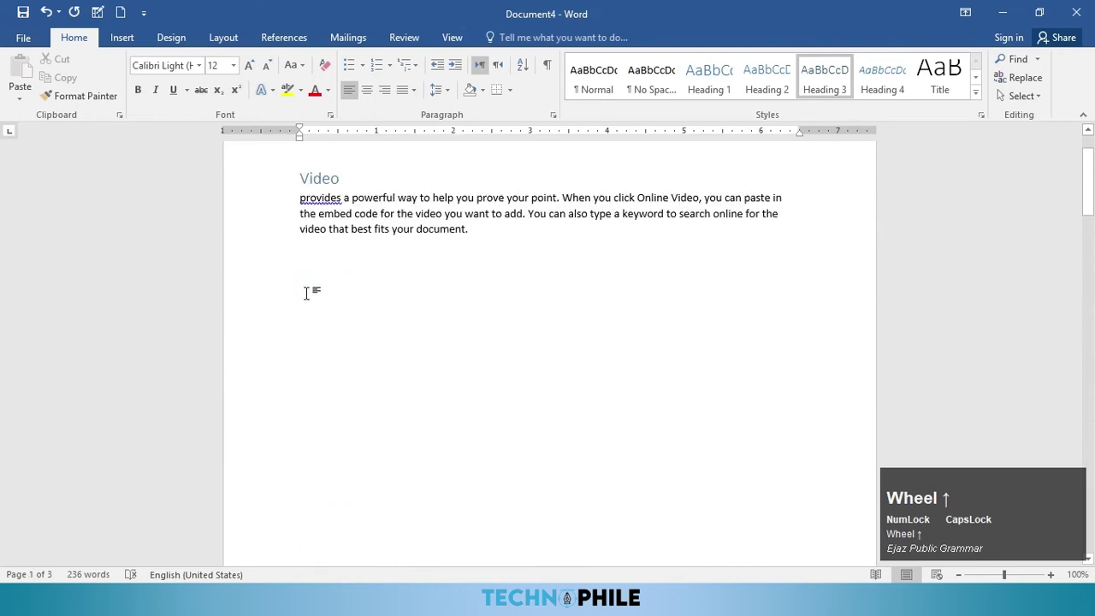
pyautogui.click(312, 261)
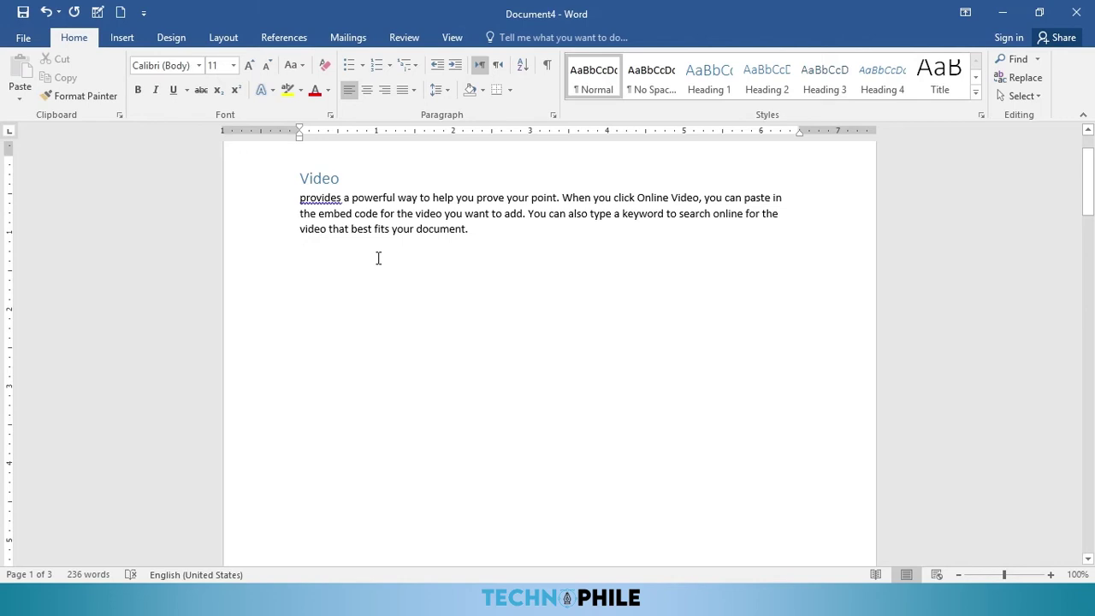
pyautogui.scroll(-12, 372, 255)
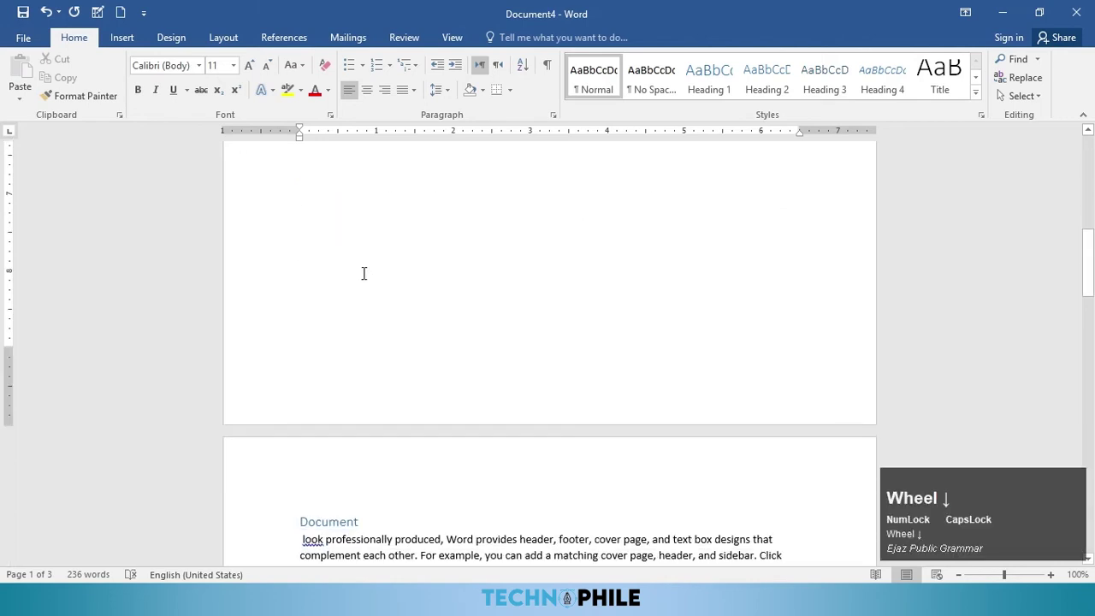
pyautogui.scroll(12, 341, 351)
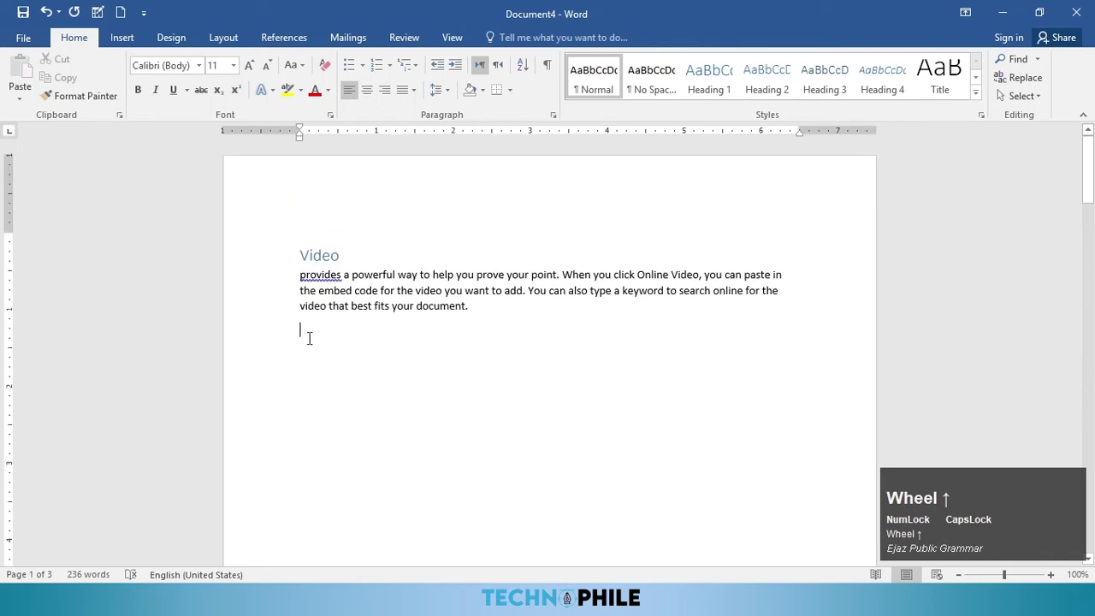
# Step: Insert a heading cross-reference to Themes below the Video paragraph
pyautogui.click(123, 39)
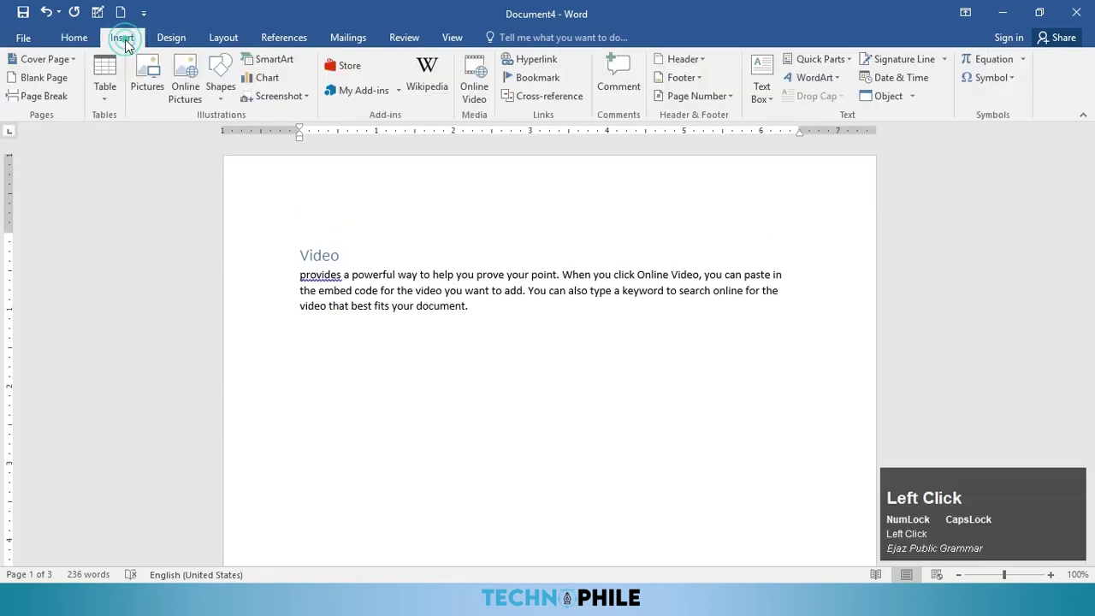
pyautogui.click(546, 100)
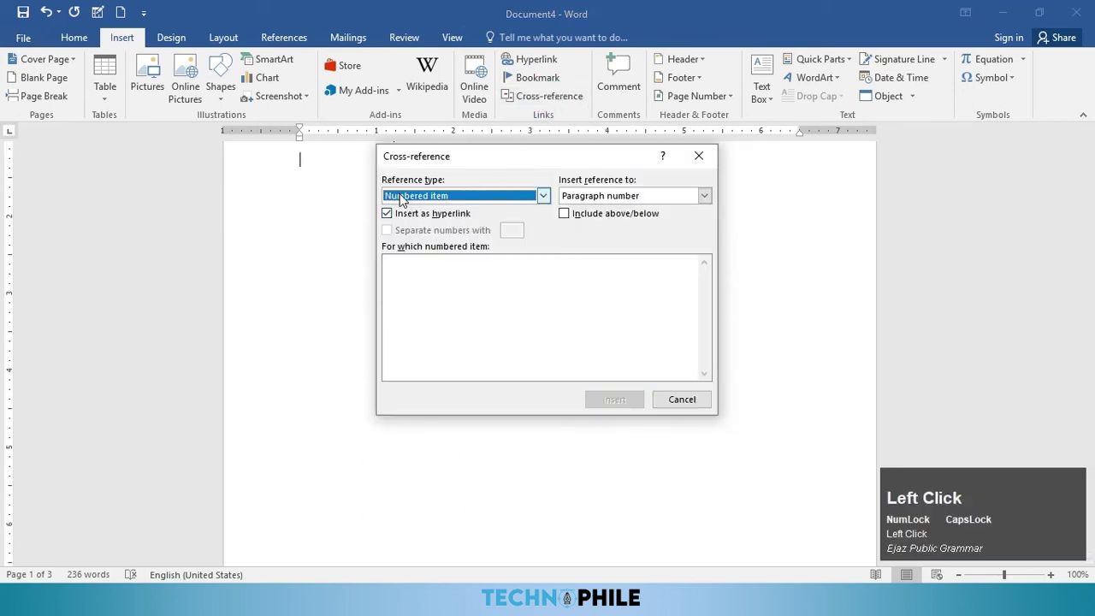
pyautogui.click(399, 196)
pyautogui.click(410, 221)
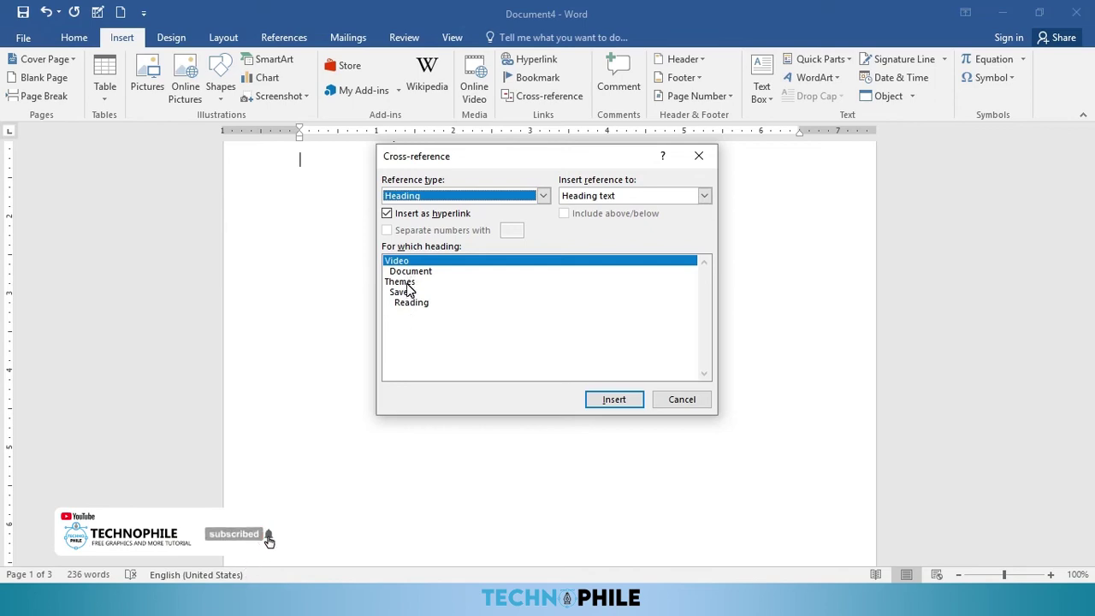
pyautogui.click(407, 284)
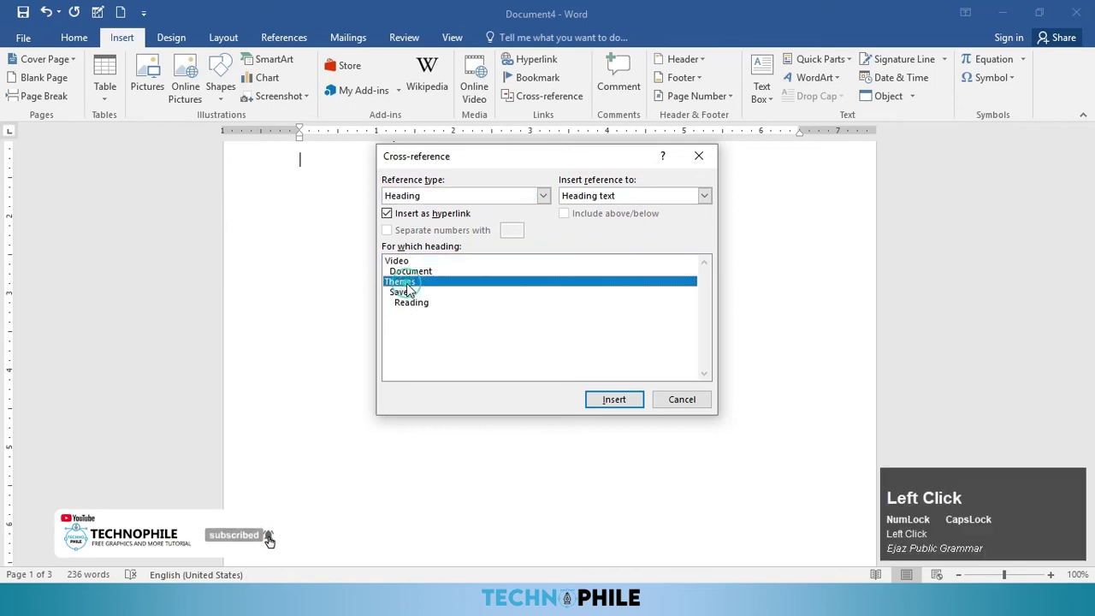
pyautogui.click(608, 406)
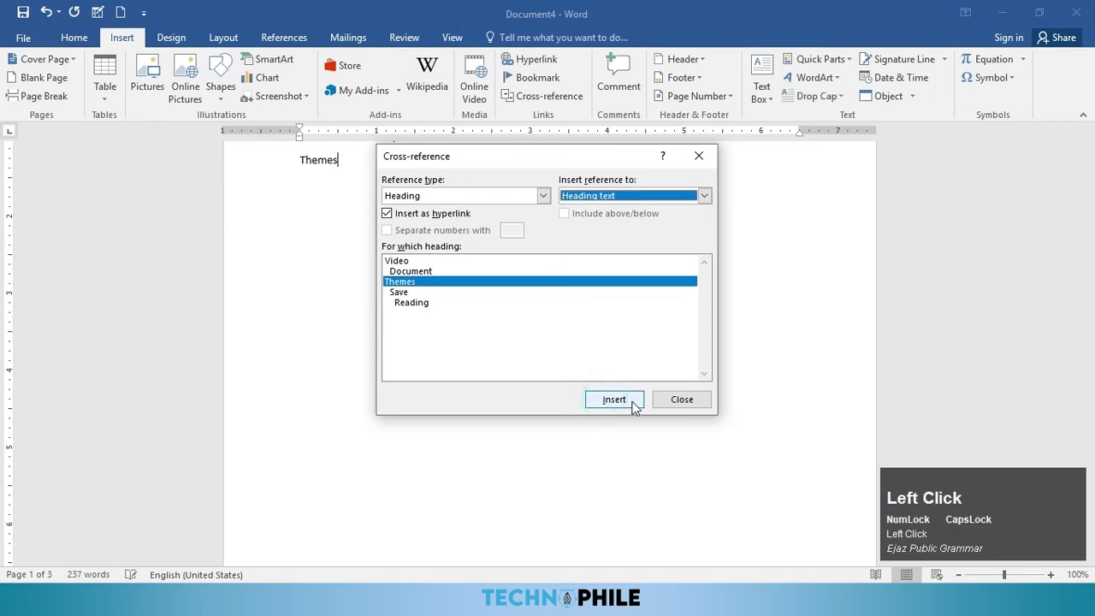
pyautogui.click(675, 402)
# Step: Ctrl+click the Themes cross-reference to jump to its heading
pyautogui.scroll(4, 382, 277)
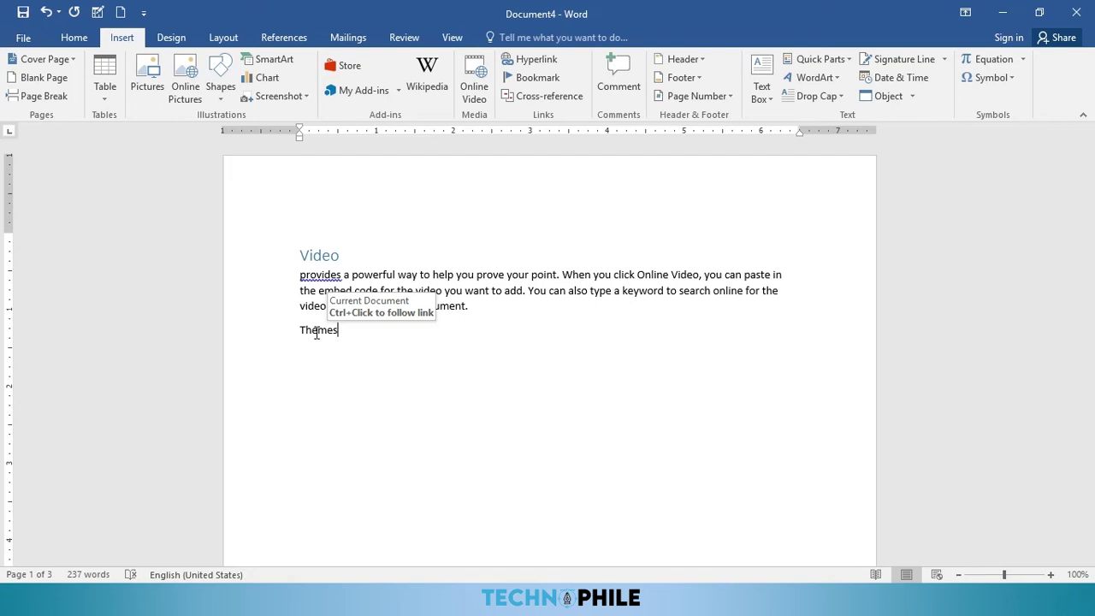
pyautogui.press('ctrl')
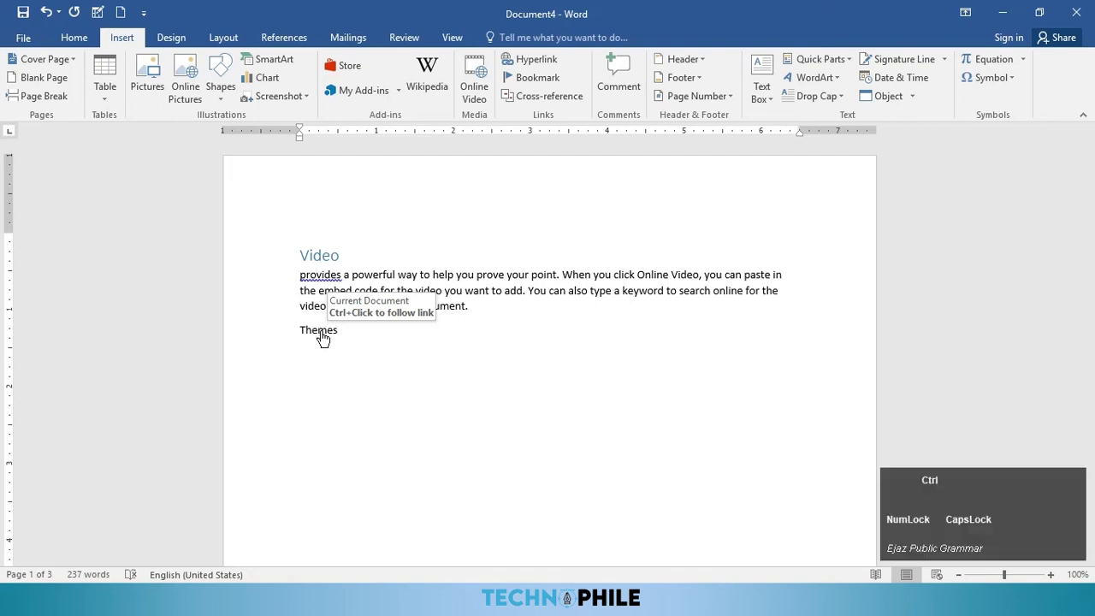
pyautogui.keyDown('ctrl'); pyautogui.click(324, 339); pyautogui.keyUp('ctrl')
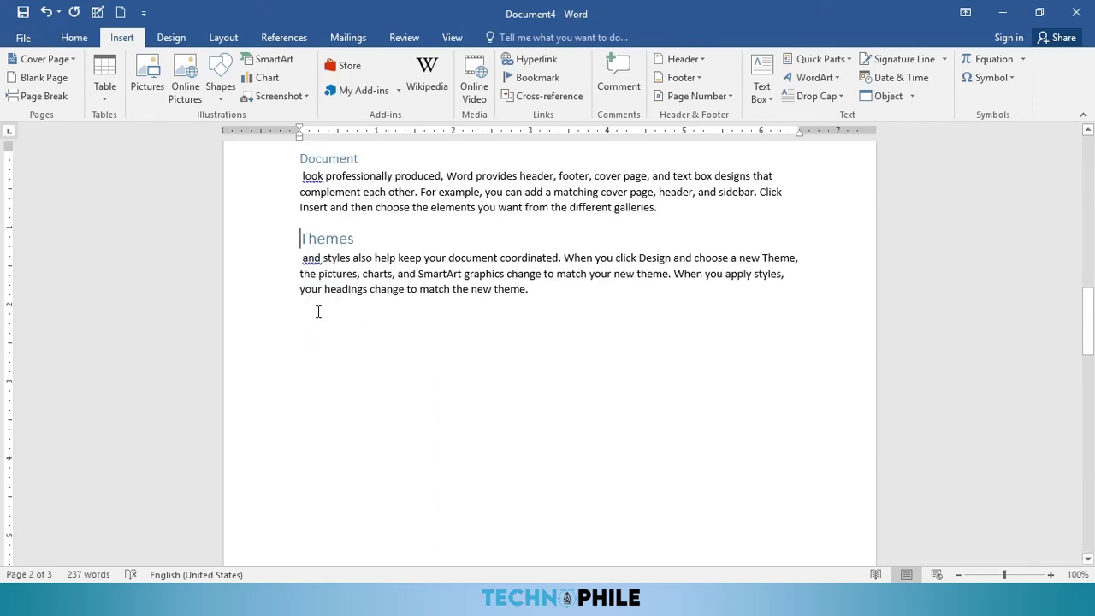
# Step: Insert a cross-reference to Video below the Themes paragraph and follow it back
pyautogui.click(316, 327)
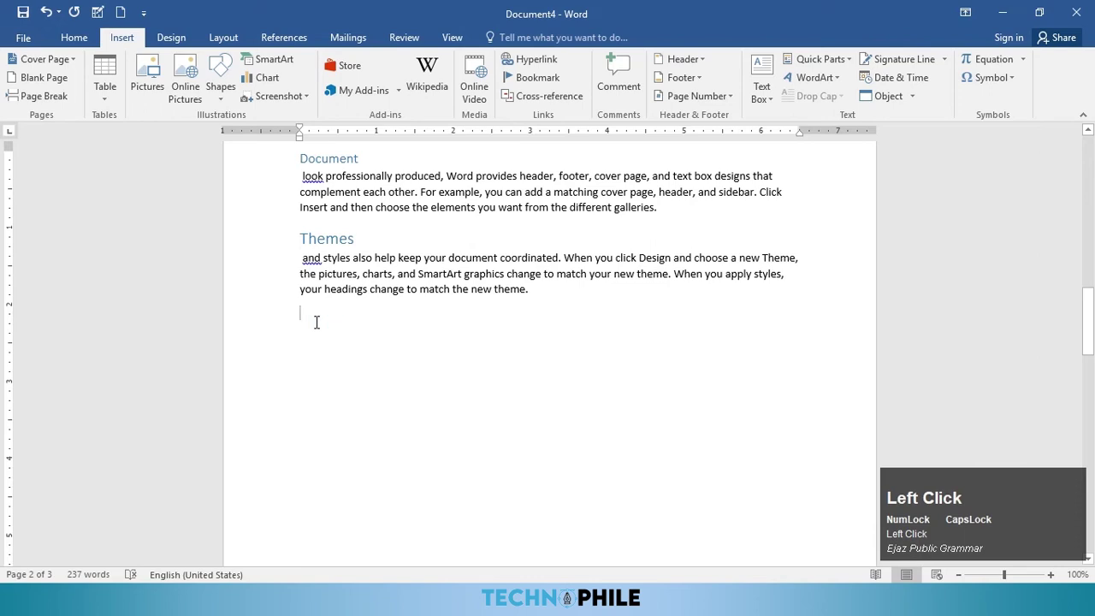
pyautogui.click(547, 96)
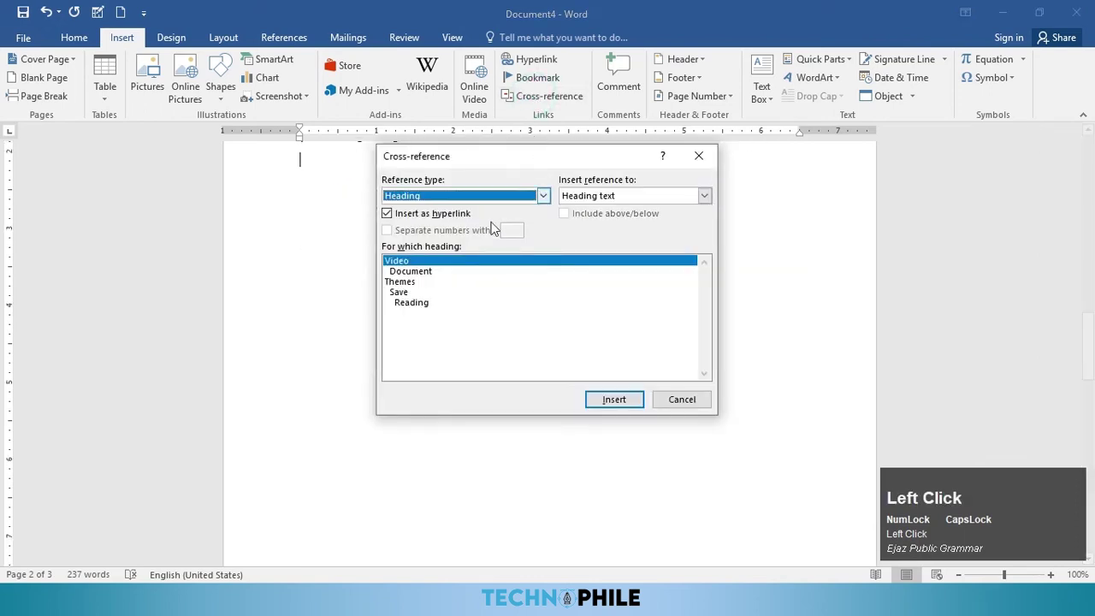
pyautogui.click(629, 402)
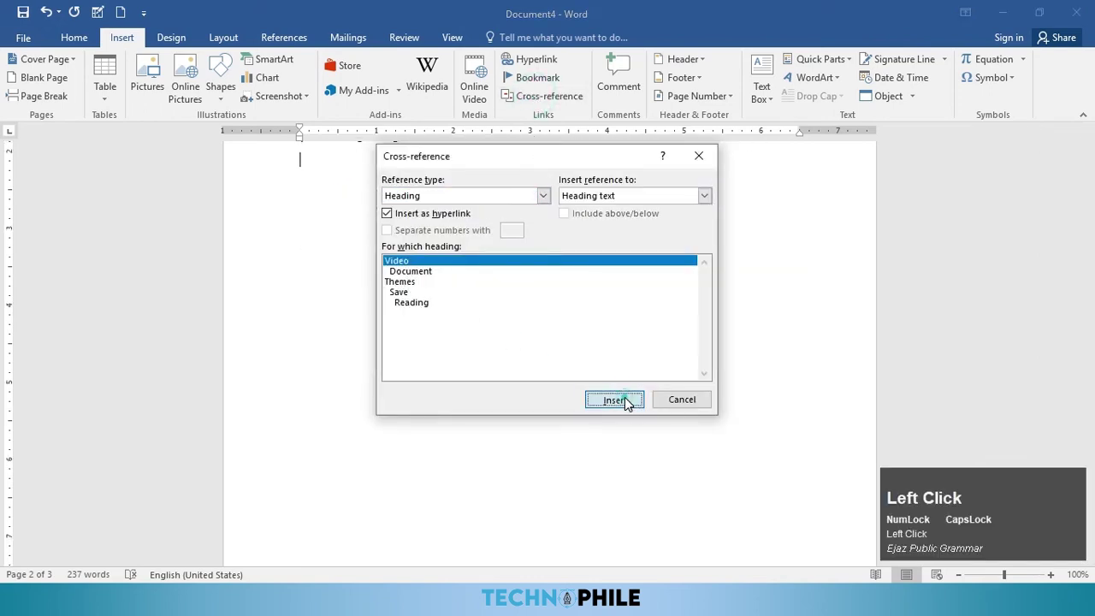
pyautogui.click(682, 399)
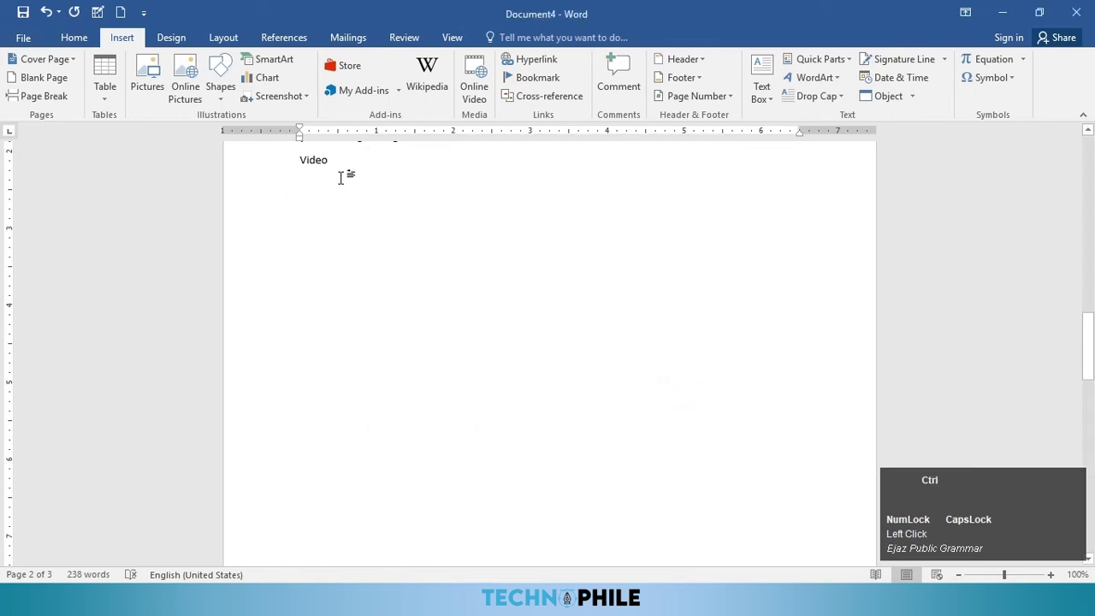
pyautogui.keyDown('ctrl'); pyautogui.click(317, 161); pyautogui.keyUp('ctrl')
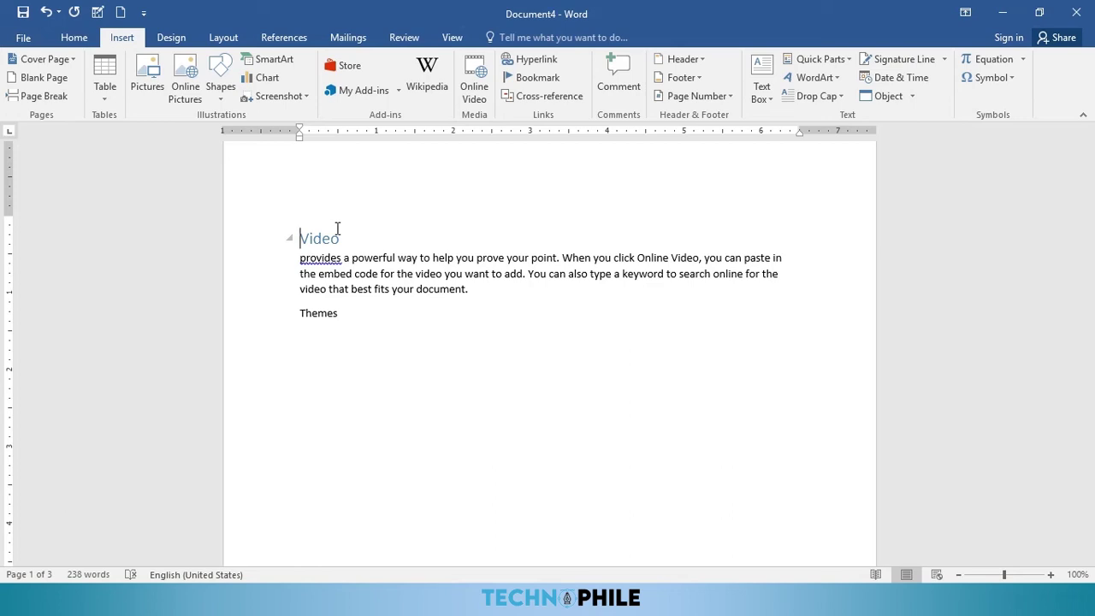
pyautogui.click(499, 288)
# Step: Add bookmark P1 at the end of the Video paragraph
pyautogui.scroll(1, 544, 370)
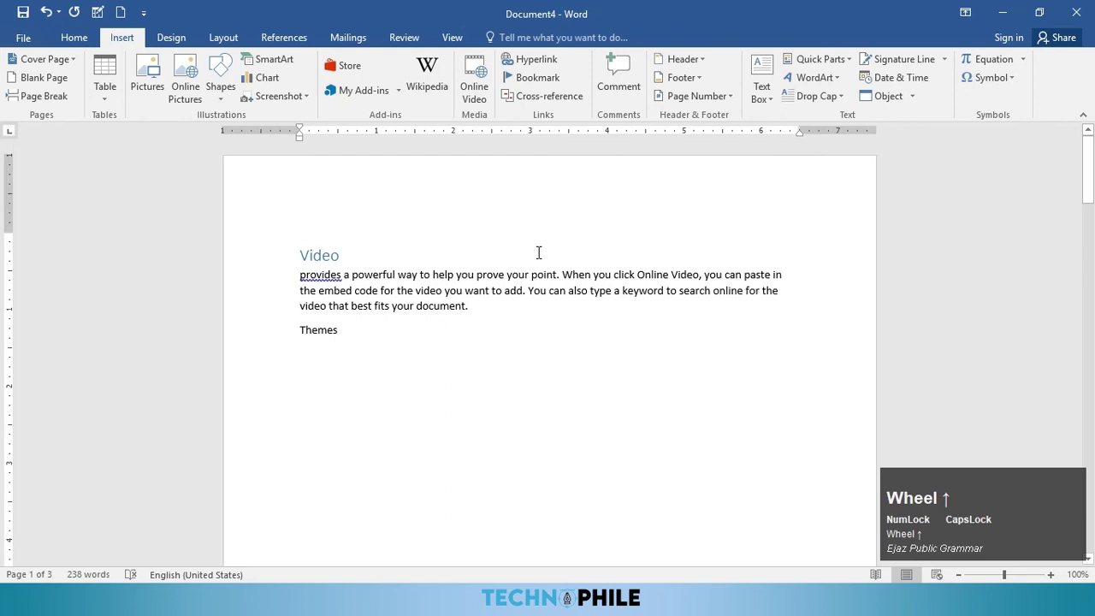
pyautogui.click(539, 83)
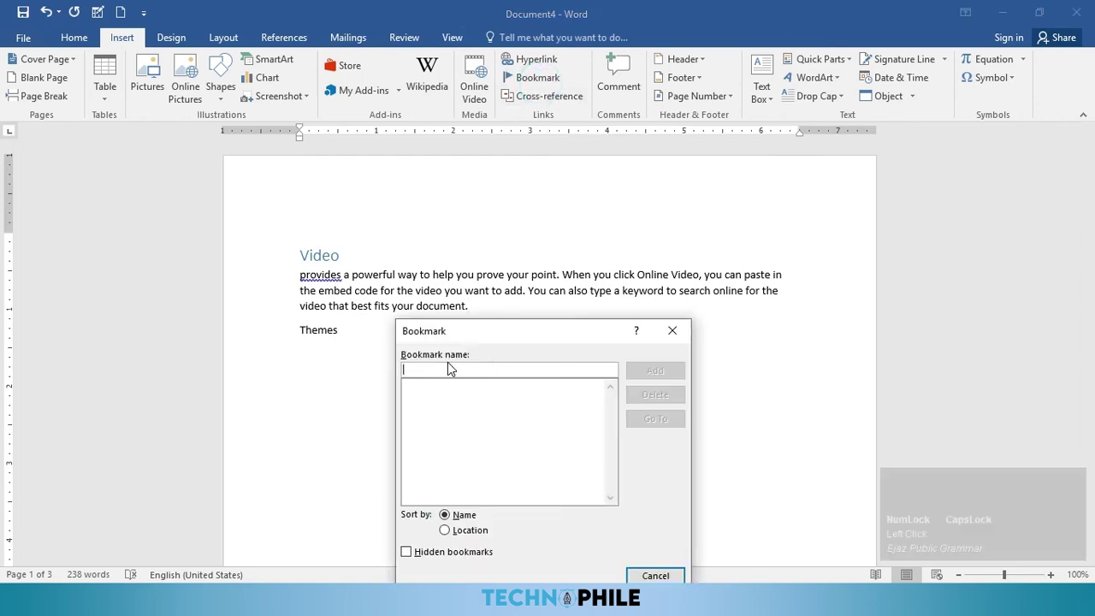
pyautogui.write('P1')
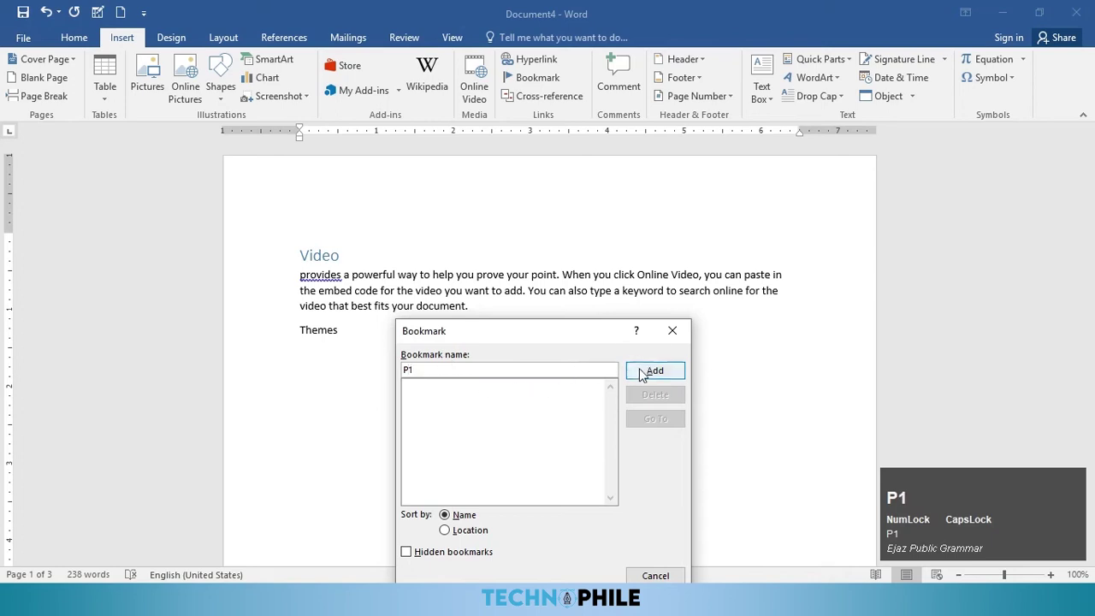
pyautogui.click(640, 371)
# Step: Add bookmark P2 after 'galleries.' at the end of the Document paragraph
pyautogui.scroll(-3, 550, 374)
pyautogui.scroll(-8, 561, 346)
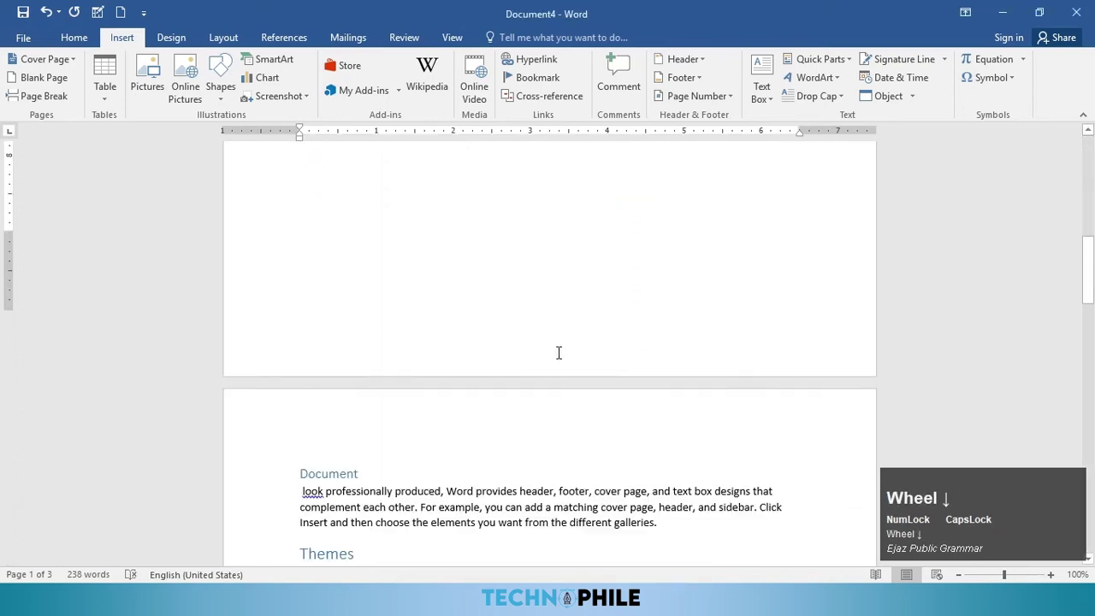
pyautogui.click(676, 186)
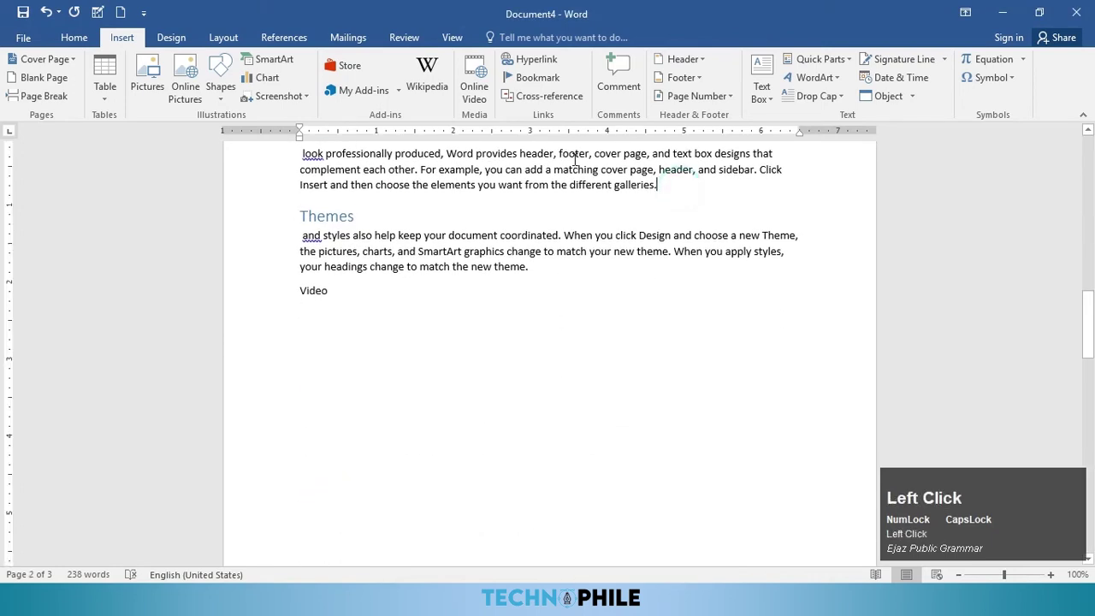
pyautogui.scroll(2, 663, 325)
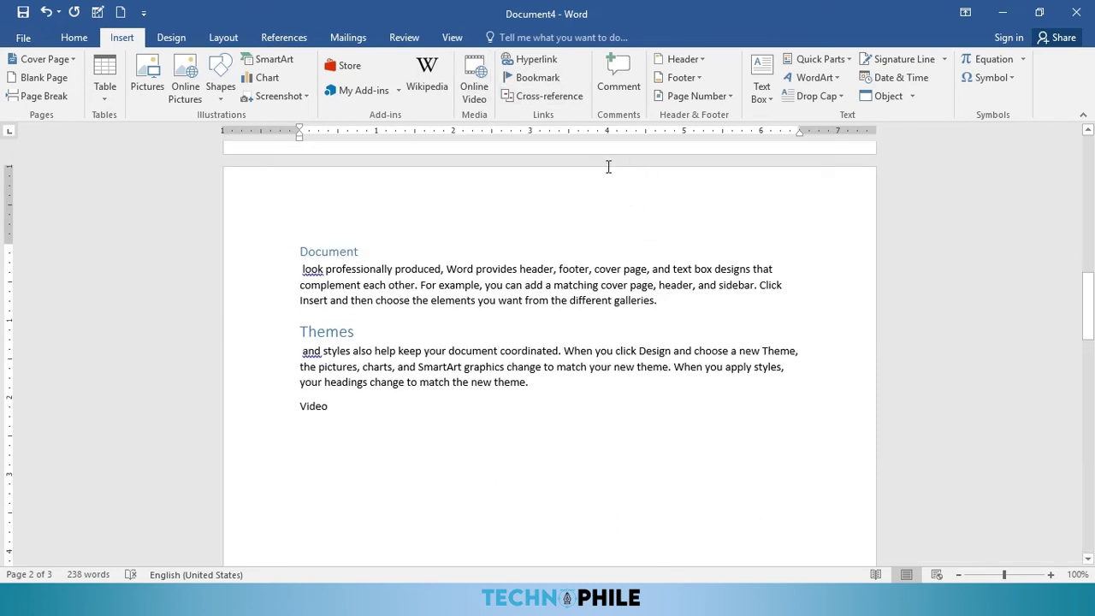
pyautogui.click(542, 78)
pyautogui.click(528, 359)
pyautogui.press('BackSpace')
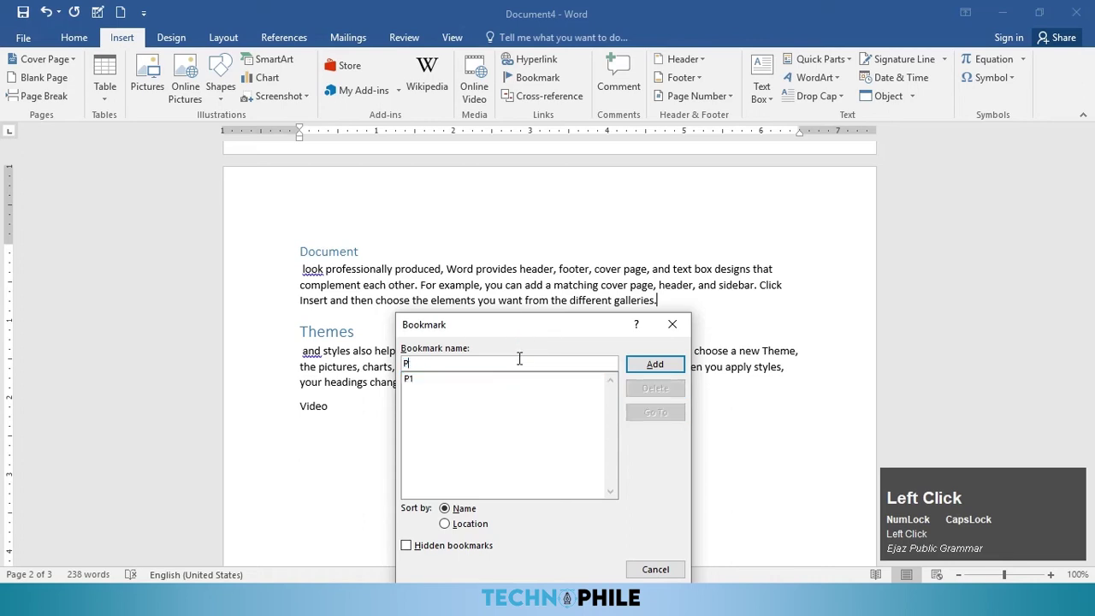
pyautogui.write('2')
pyautogui.click(653, 369)
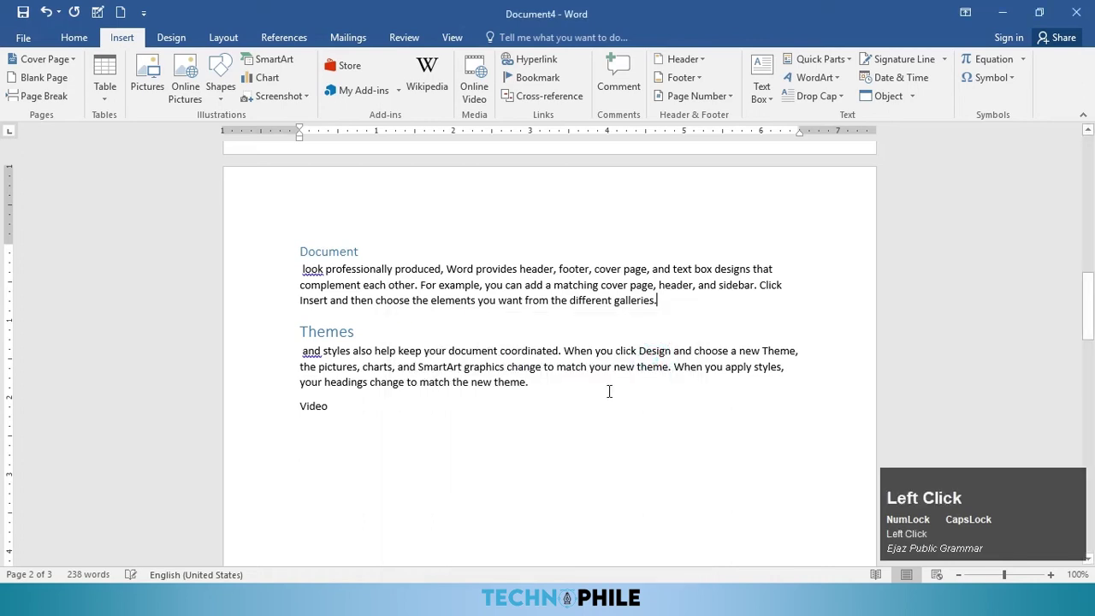
# Step: Add bookmark P3 after 'plus sign.' at the end of the Save paragraph
pyautogui.scroll(-15, 554, 385)
pyautogui.scroll(-1, 555, 386)
pyautogui.click(693, 467)
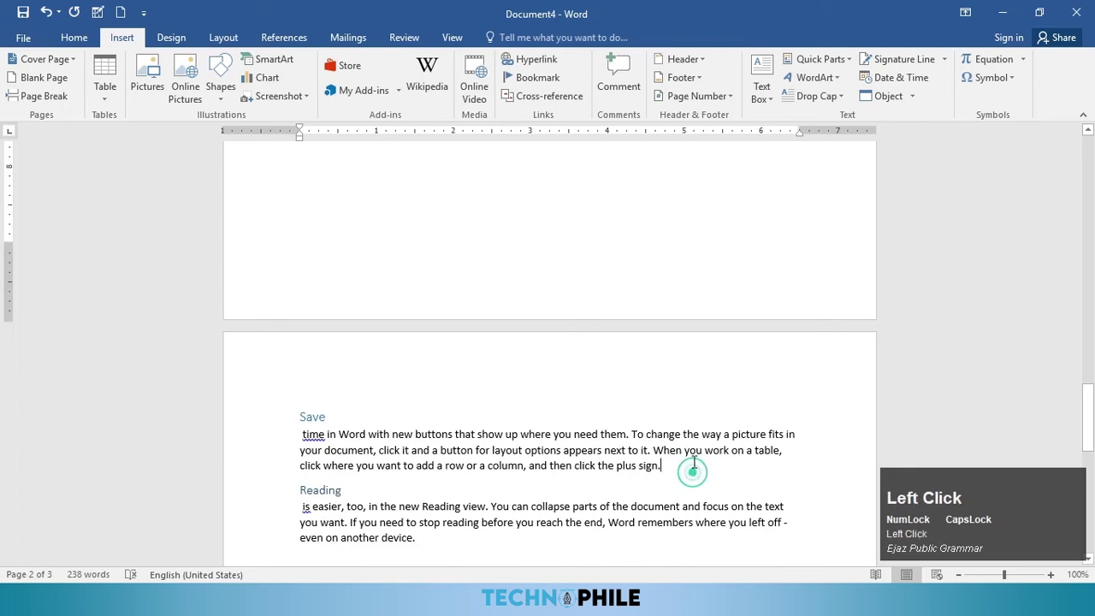
pyautogui.click(534, 77)
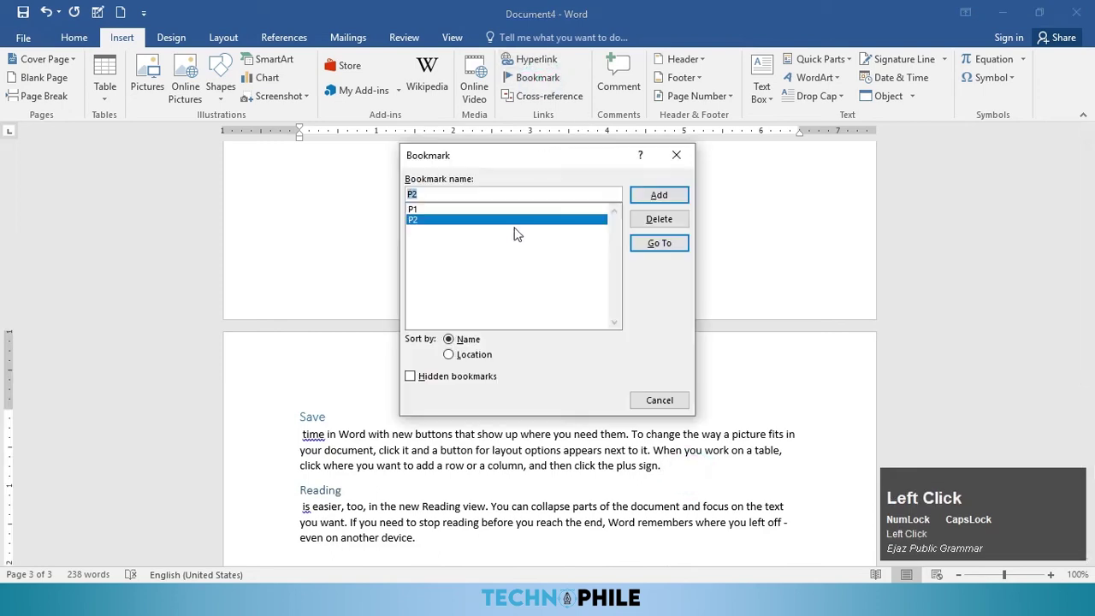
pyautogui.click(460, 193)
pyautogui.press('BackSpace')
pyautogui.write('3')
pyautogui.click(648, 195)
pyautogui.scroll(-5, 600, 380)
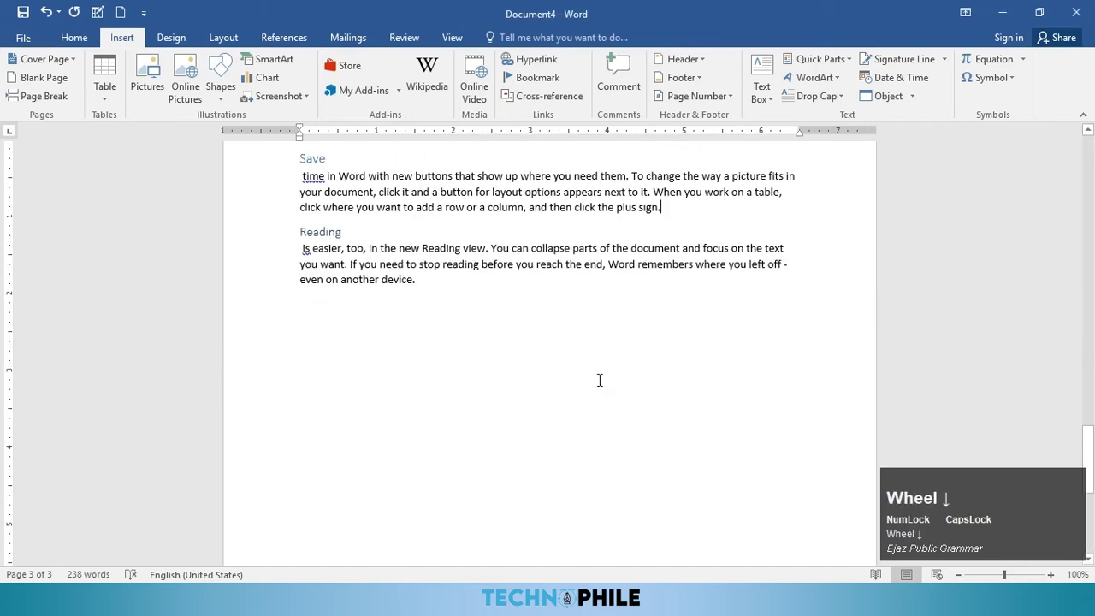
pyautogui.scroll(10, 606, 377)
pyautogui.scroll(10, 607, 391)
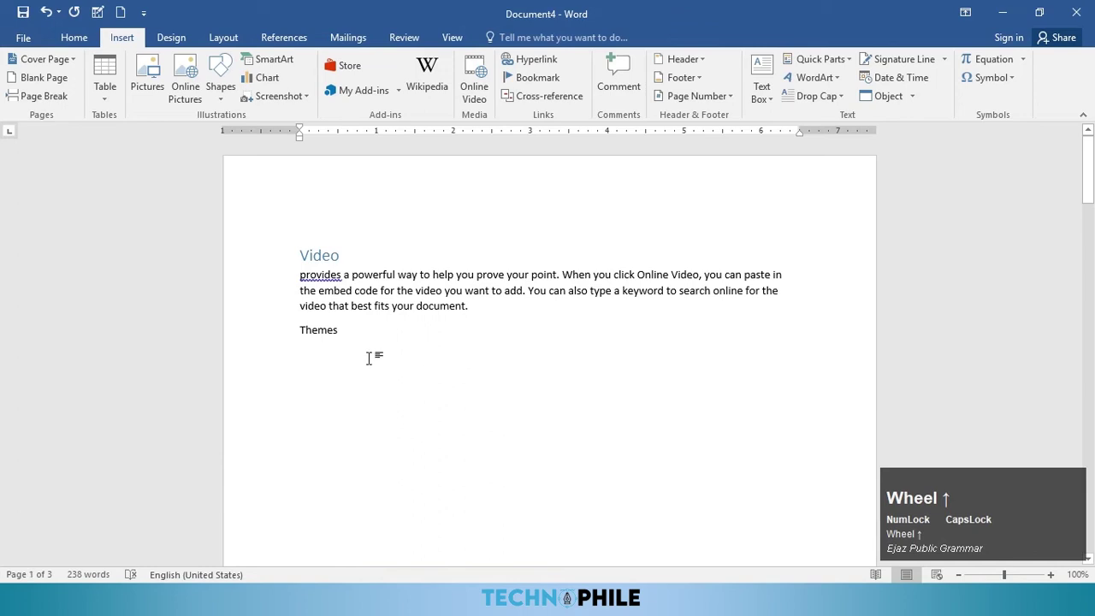
# Step: Add a #P3 bookmark hyperlink after the Video paragraph and Ctrl+click it to test the jump
pyautogui.click(488, 311)
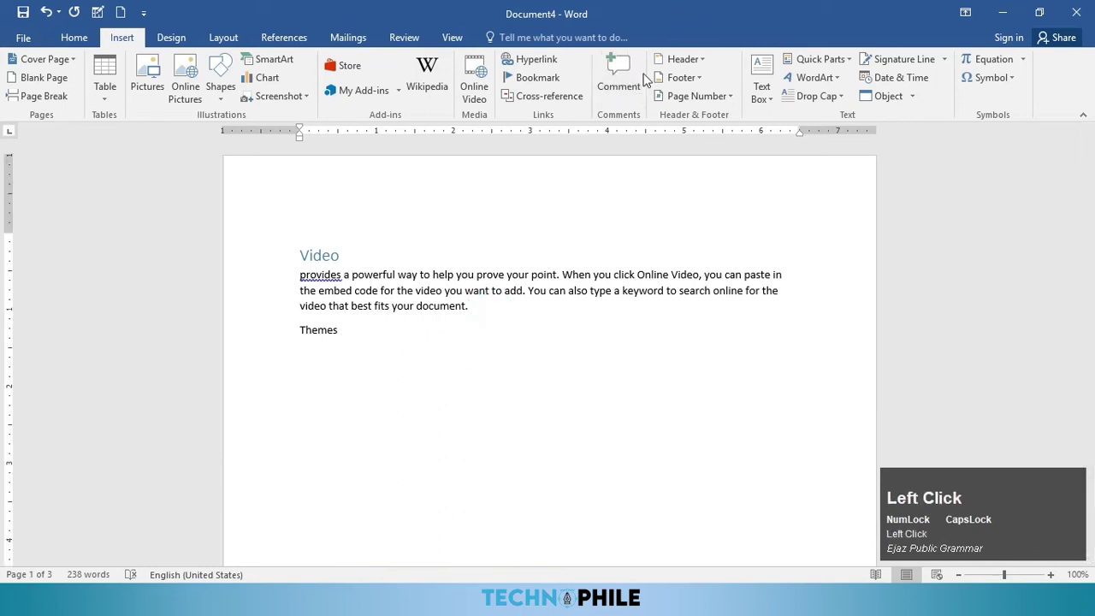
pyautogui.click(539, 62)
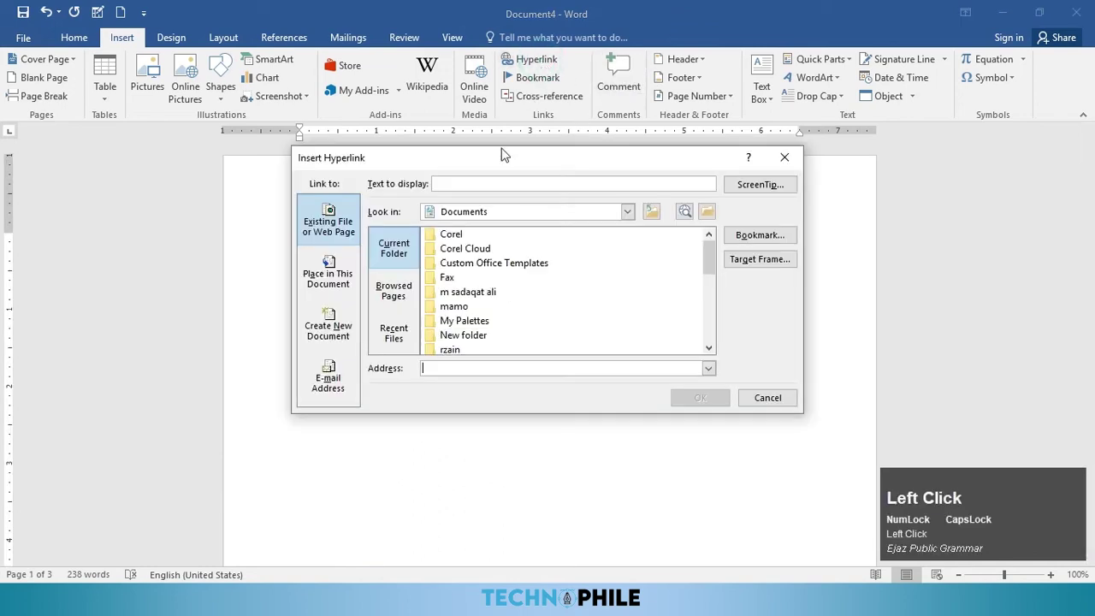
pyautogui.click(750, 239)
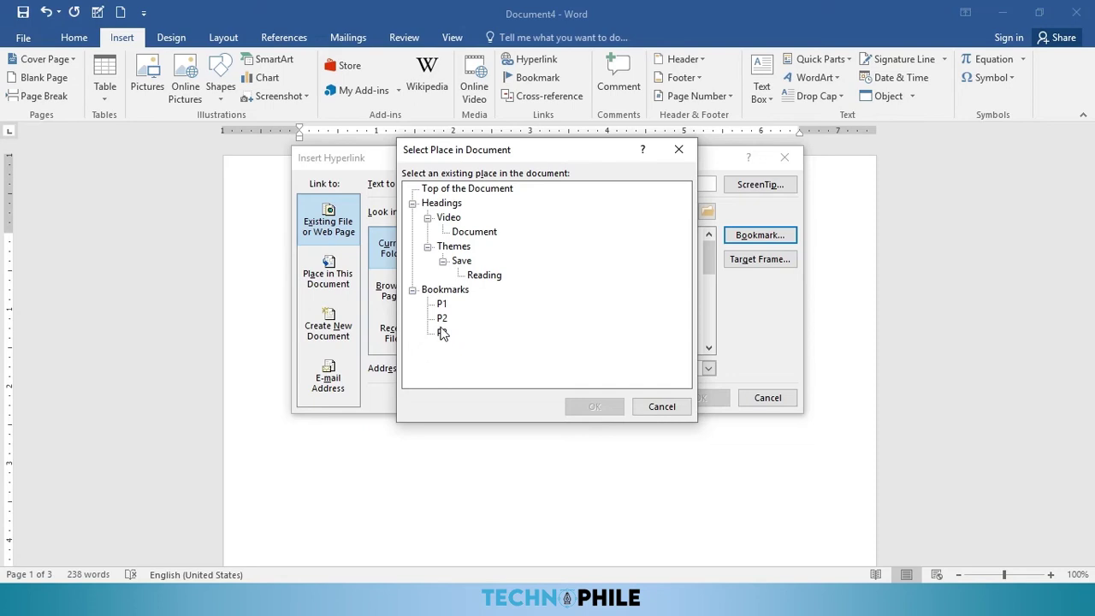
pyautogui.click(442, 333)
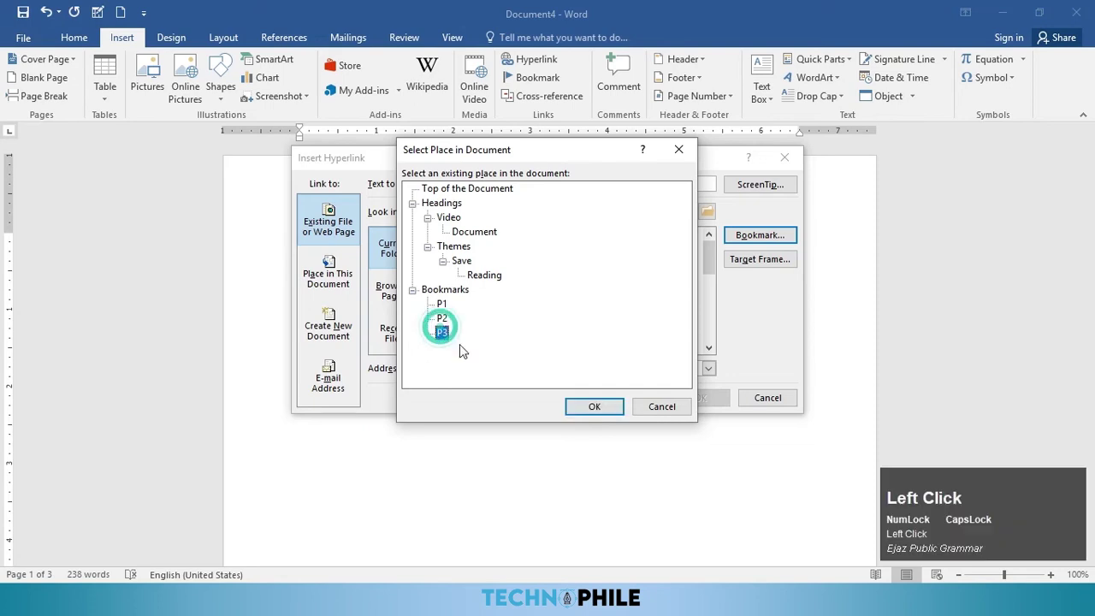
pyautogui.click(603, 408)
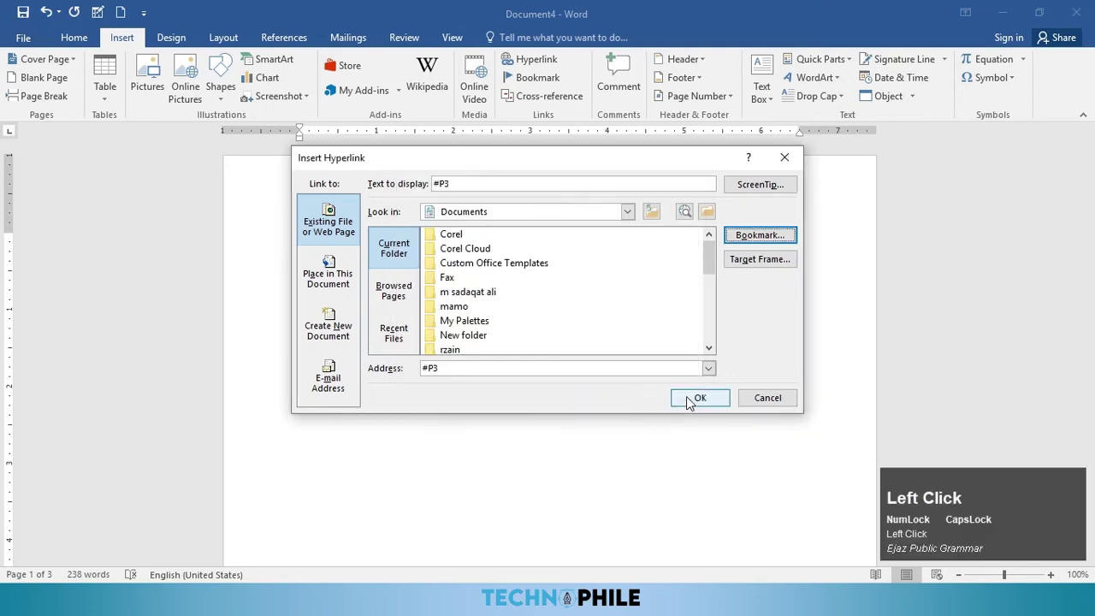
pyautogui.click(695, 398)
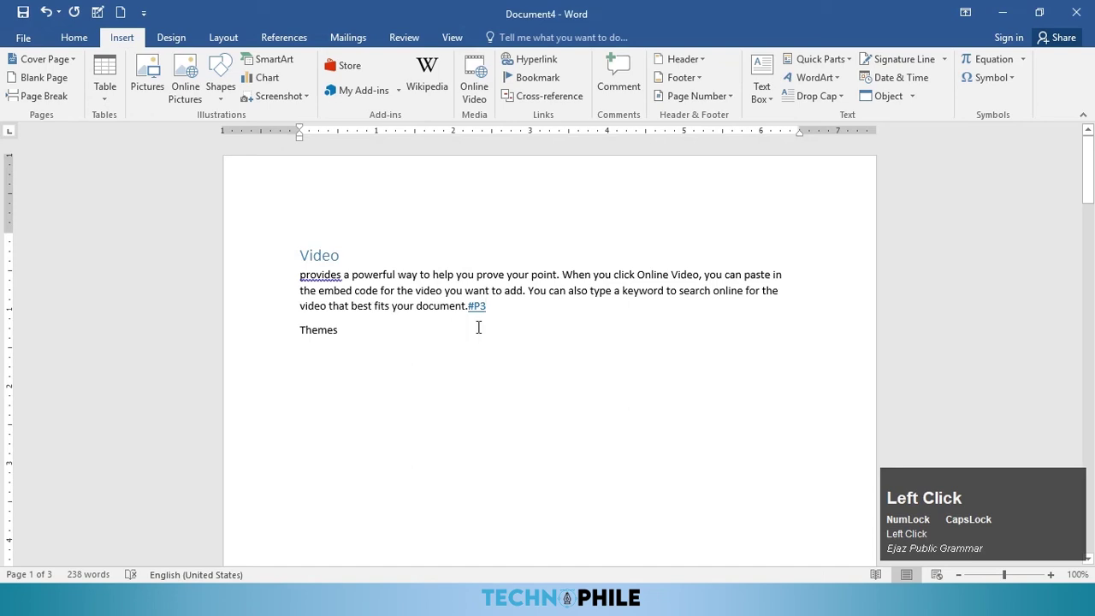
pyautogui.press('ctrl')
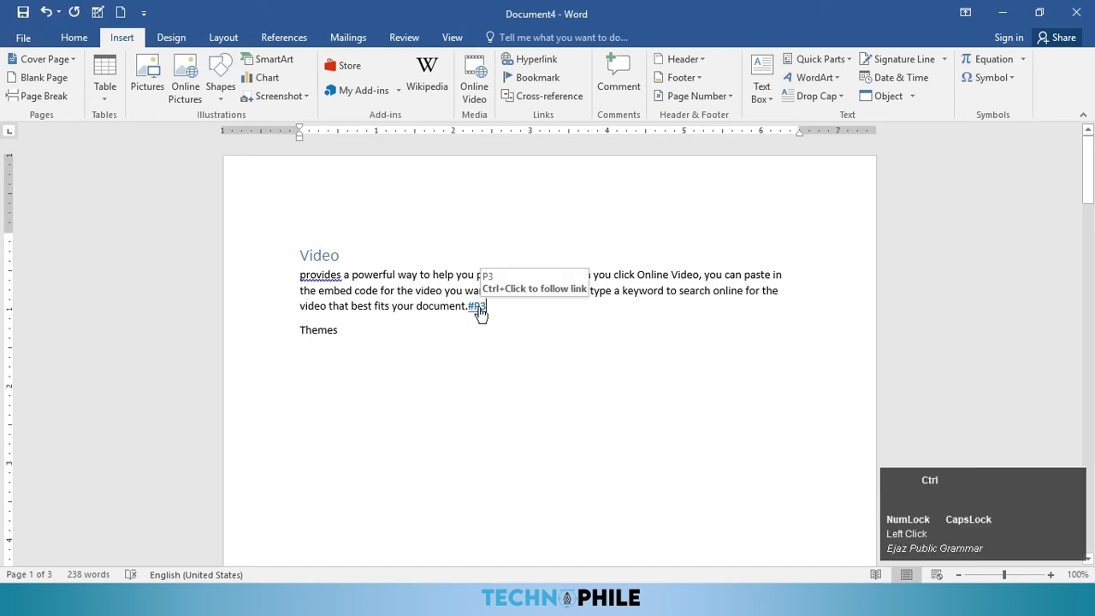
pyautogui.keyDown('ctrl'); pyautogui.click(479, 310); pyautogui.keyUp('ctrl')
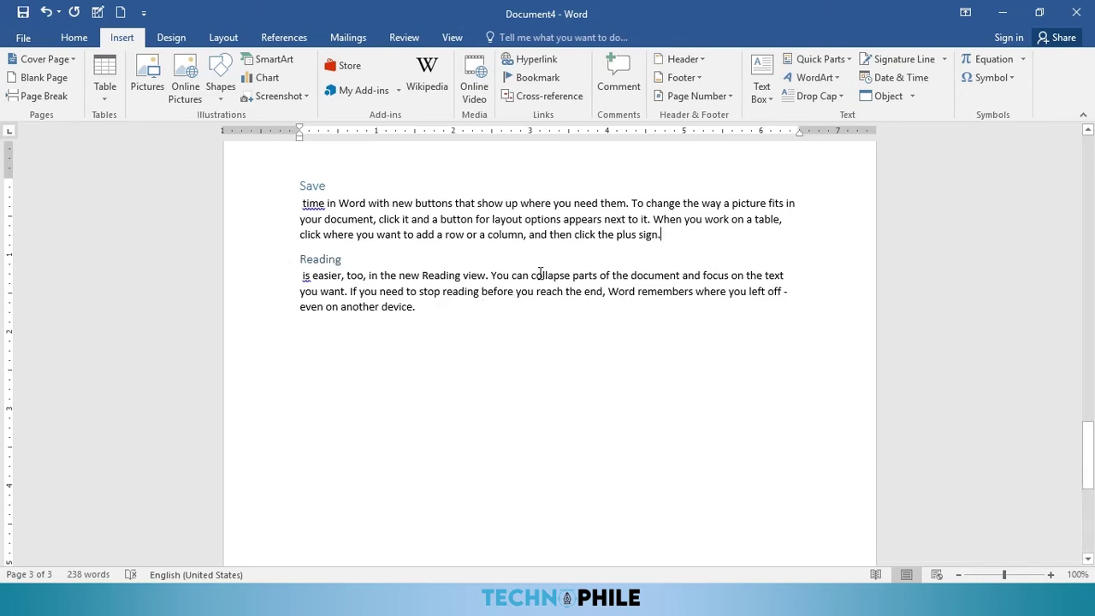
# Step: Add a #P2 bookmark hyperlink after the Save paragraph and follow it to its bookmark
pyautogui.click(541, 64)
pyautogui.click(735, 237)
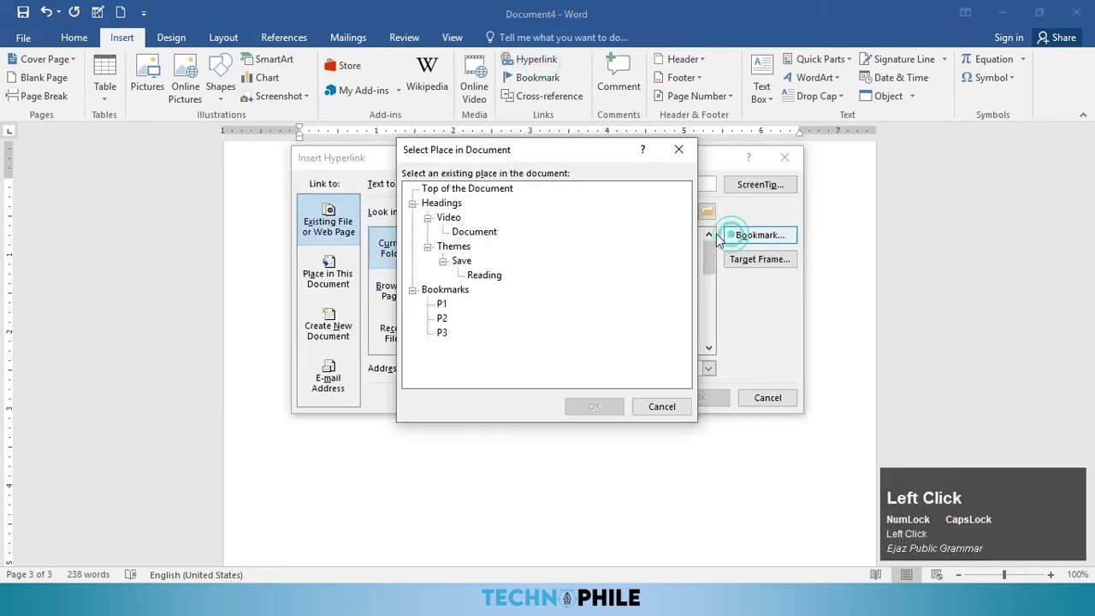
pyautogui.click(441, 319)
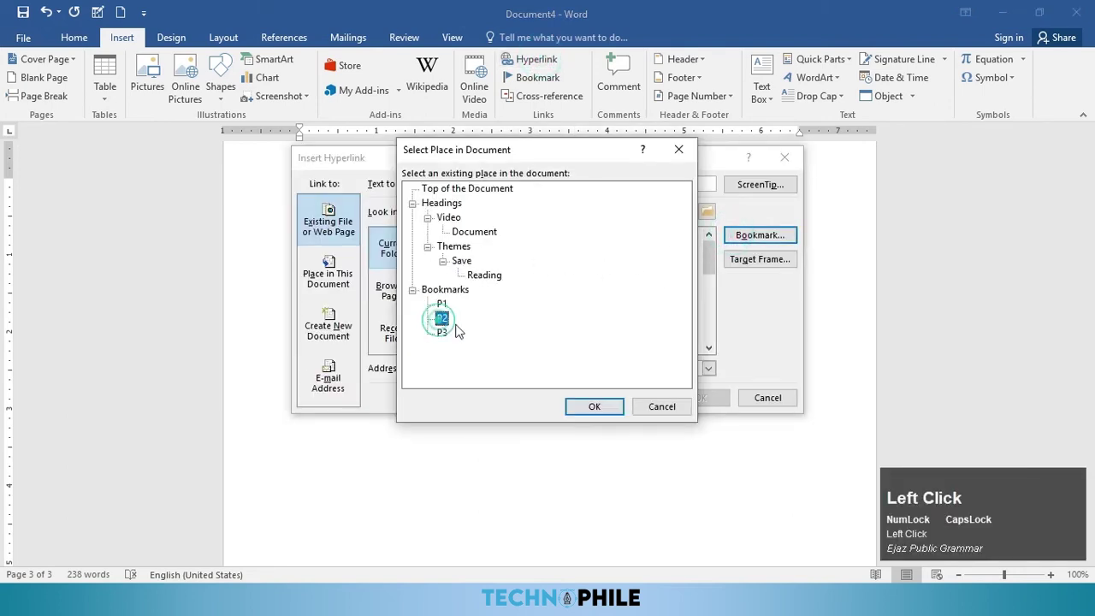
pyautogui.click(590, 406)
pyautogui.click(692, 398)
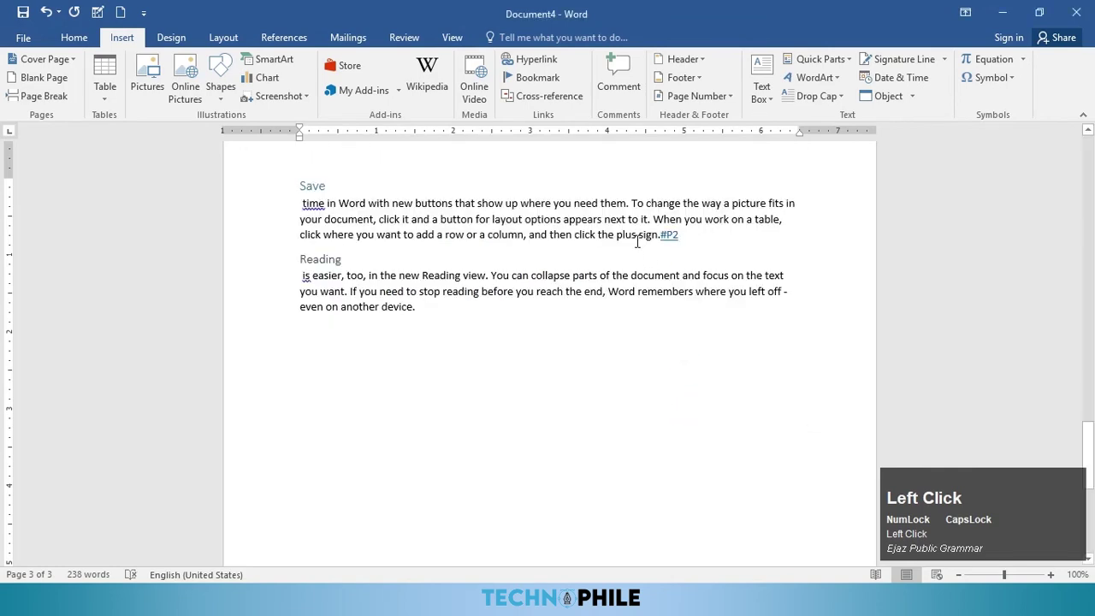
pyautogui.keyDown('ctrl'); pyautogui.click(666, 237); pyautogui.keyUp('ctrl')
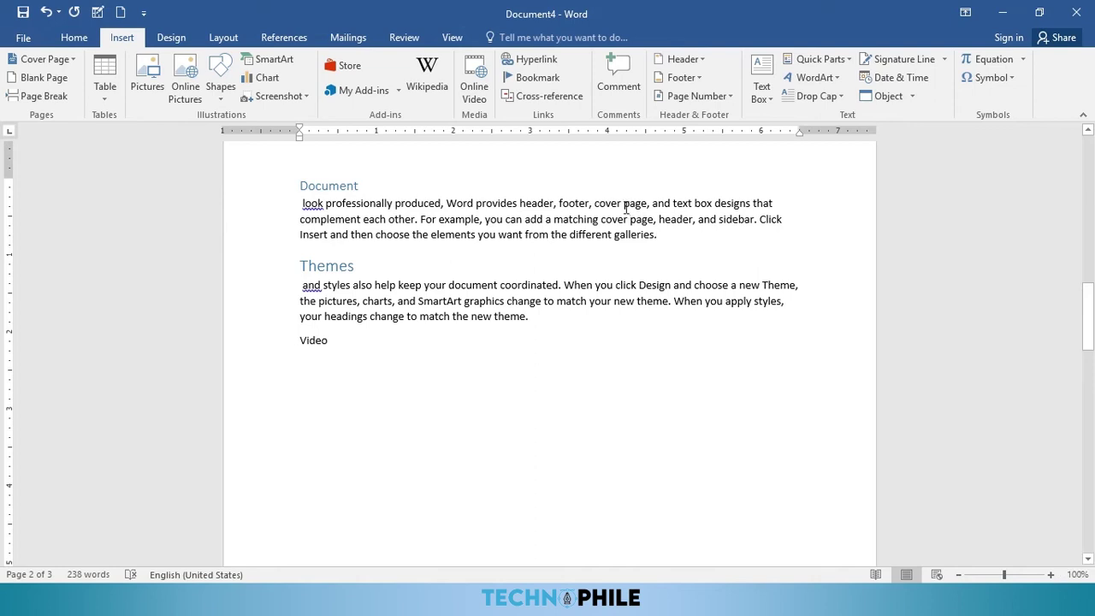
# Step: Link the words 'cover page' to TARIQ.xlsx in Documents and follow the link
pyautogui.moveTo(595, 203); pyautogui.dragTo(648, 204)
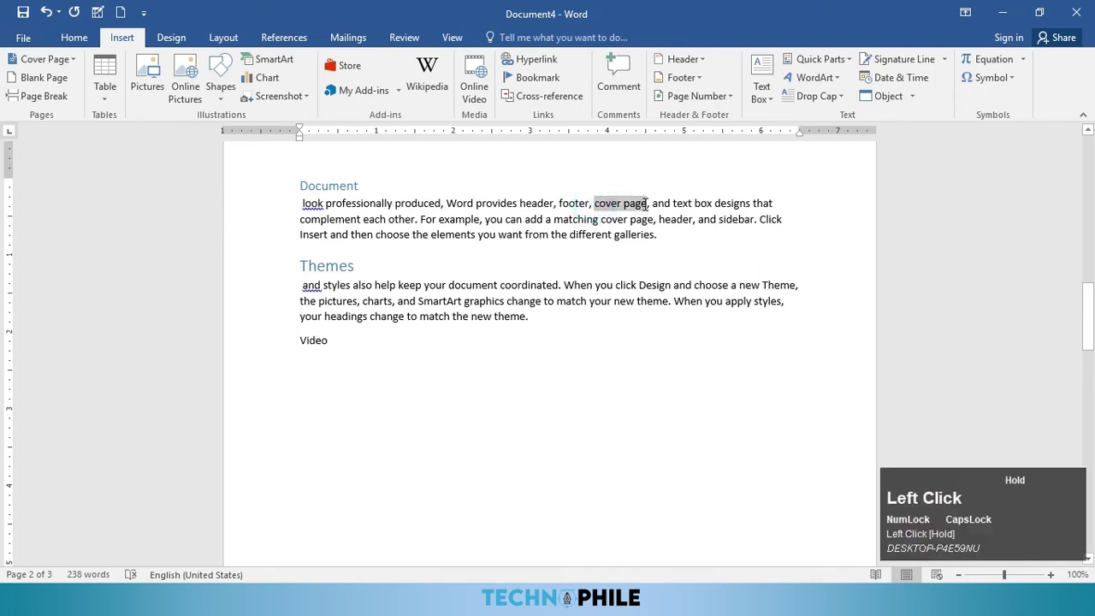
pyautogui.click(537, 60)
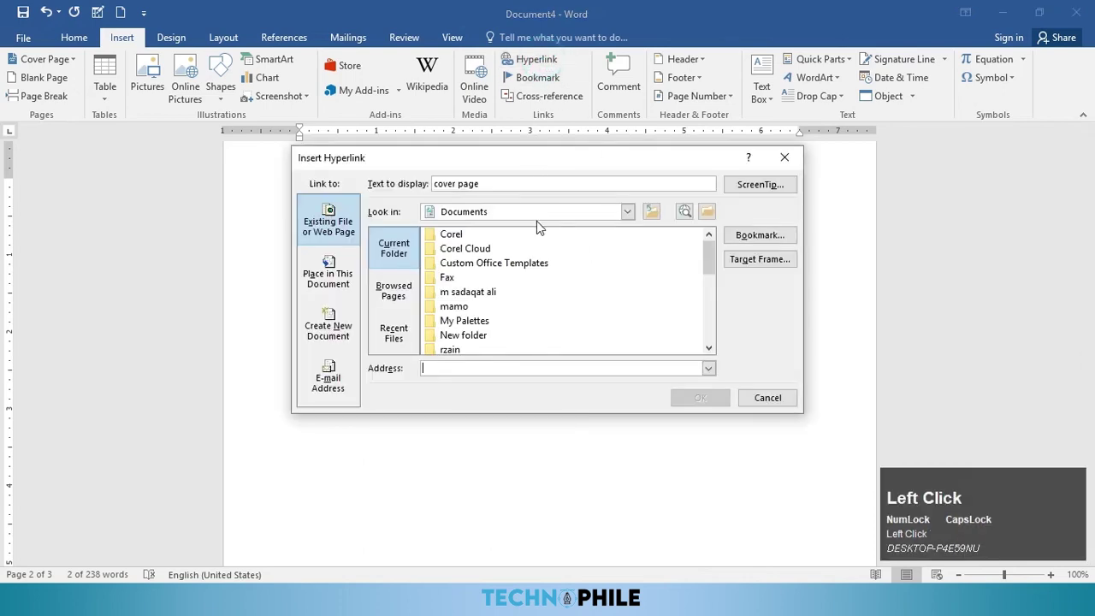
pyautogui.scroll(-5, 607, 296)
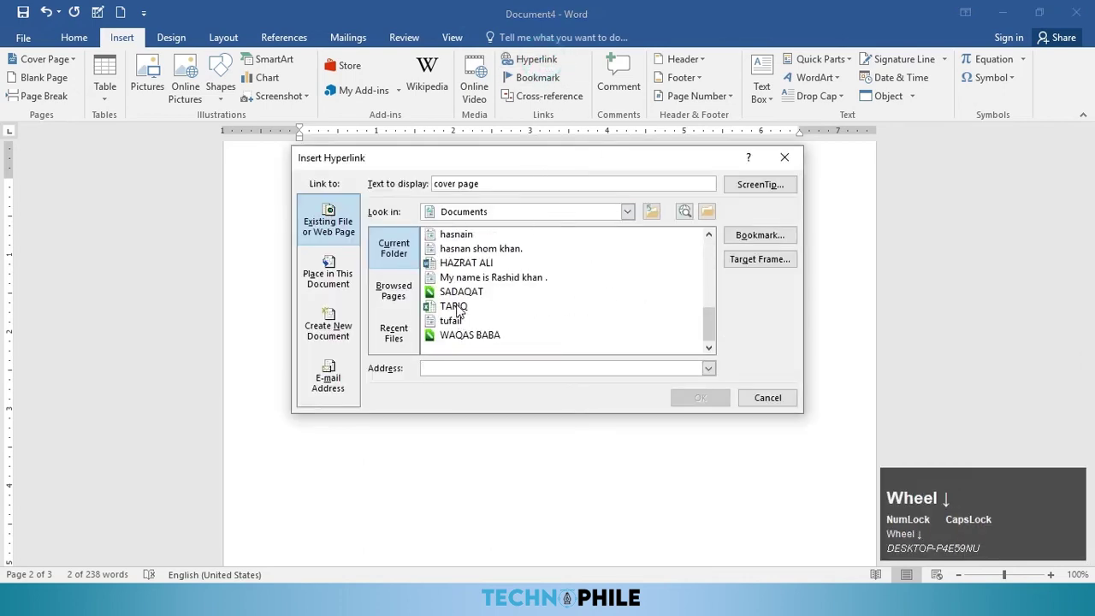
pyautogui.click(456, 308)
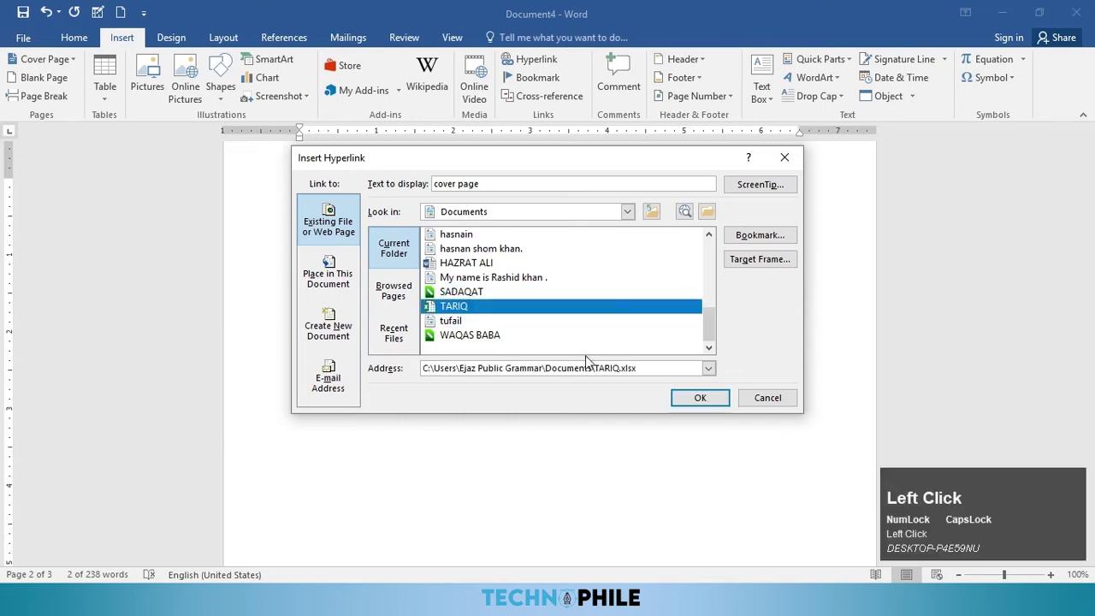
pyautogui.click(699, 399)
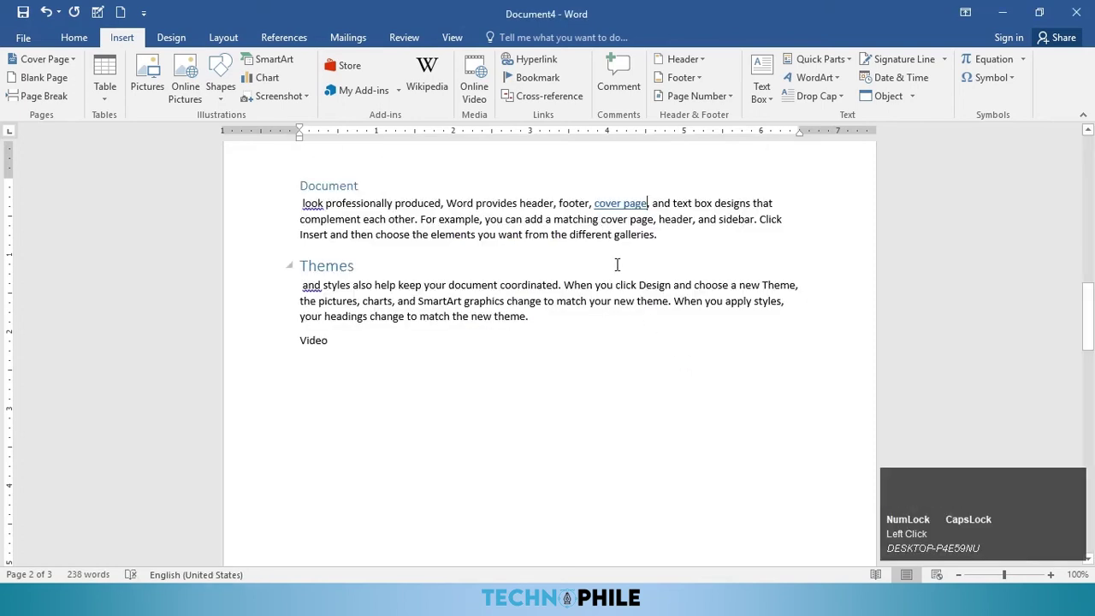
pyautogui.keyDown('ctrl'); pyautogui.click(638, 210); pyautogui.keyUp('ctrl')
# Step: Allow the linked TARIQ workbook to open, then close Excel without saving
pyautogui.click(617, 374)
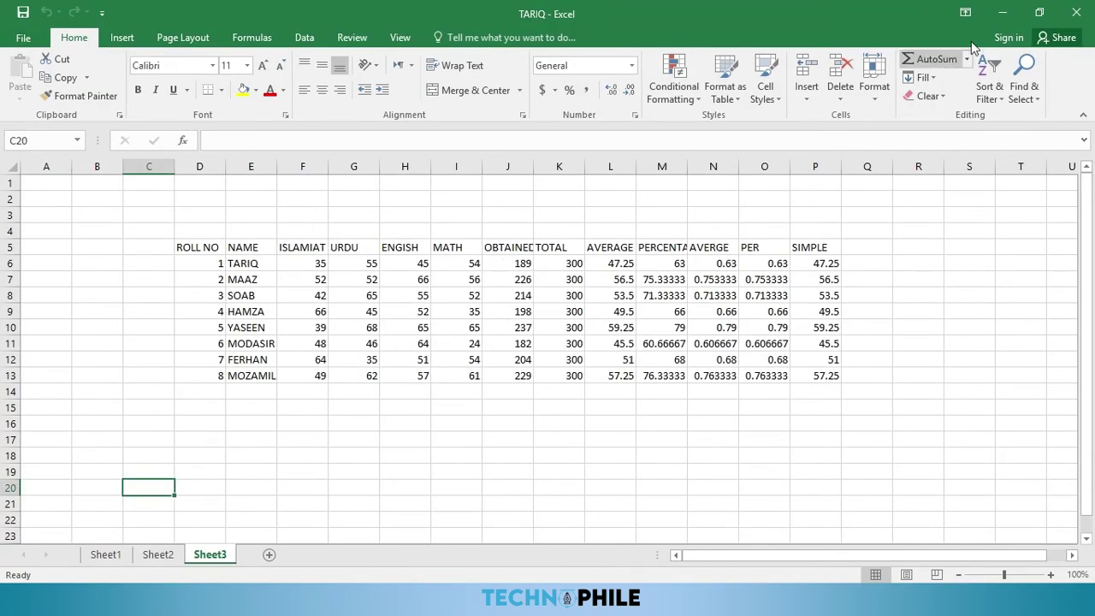
pyautogui.click(1077, 12)
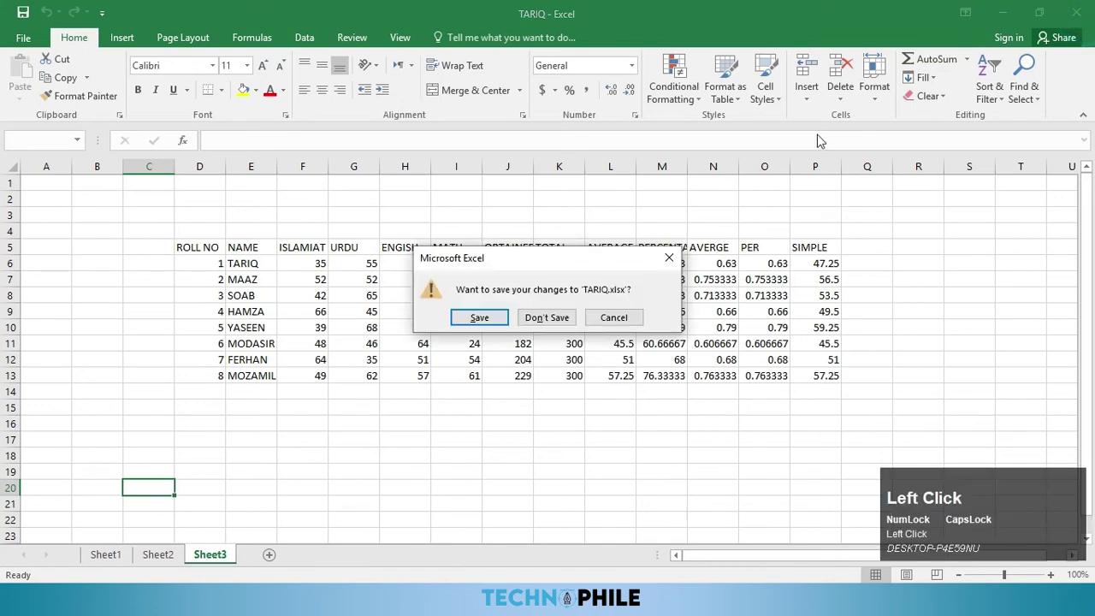
pyautogui.click(542, 320)
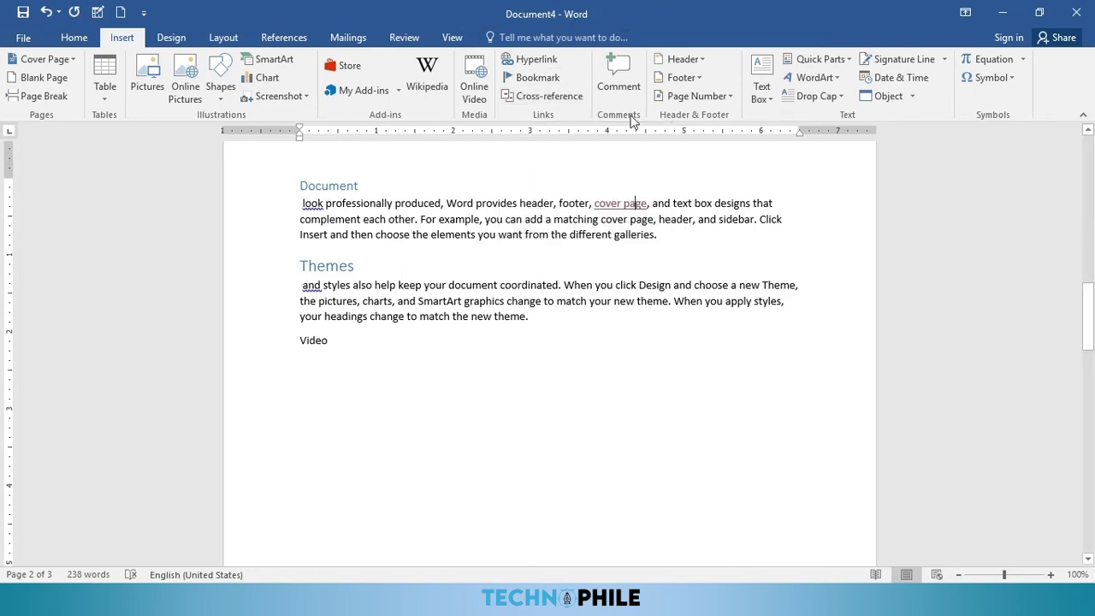
pyautogui.click(400, 37)
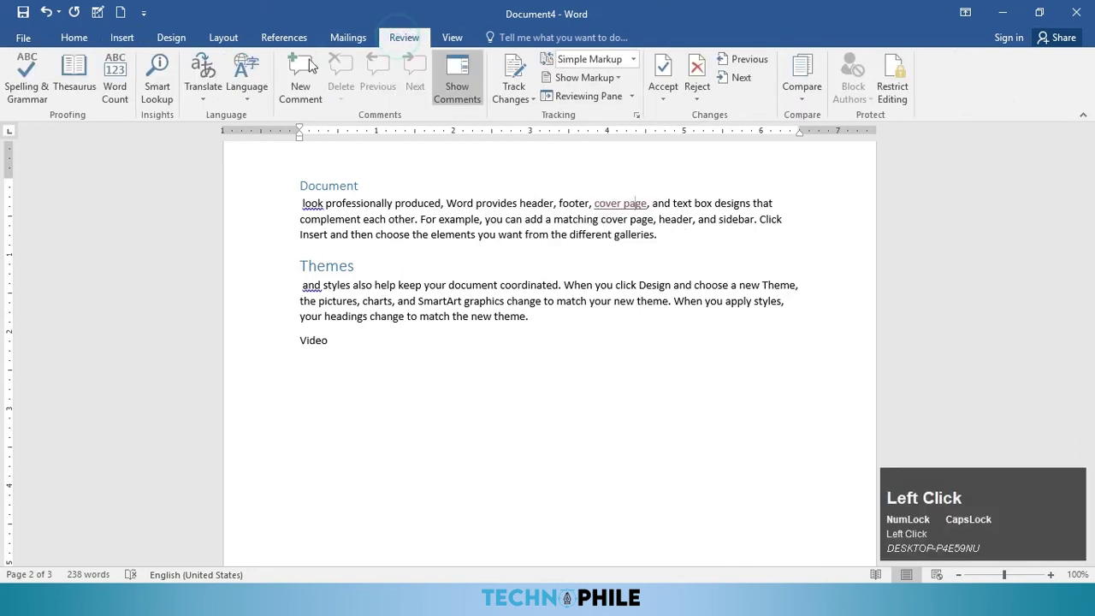
pyautogui.click(122, 37)
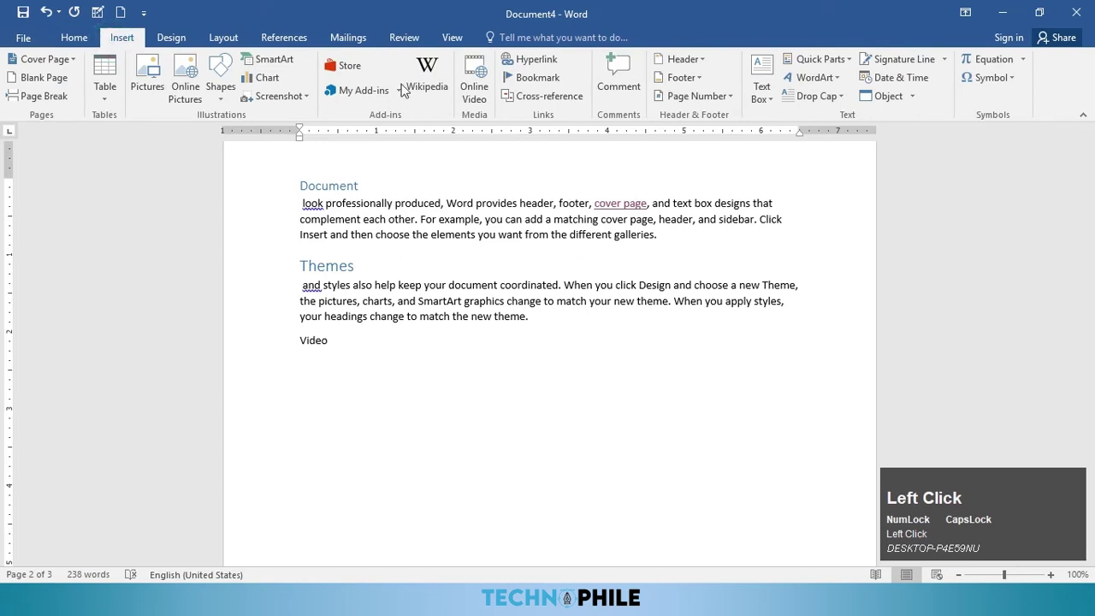
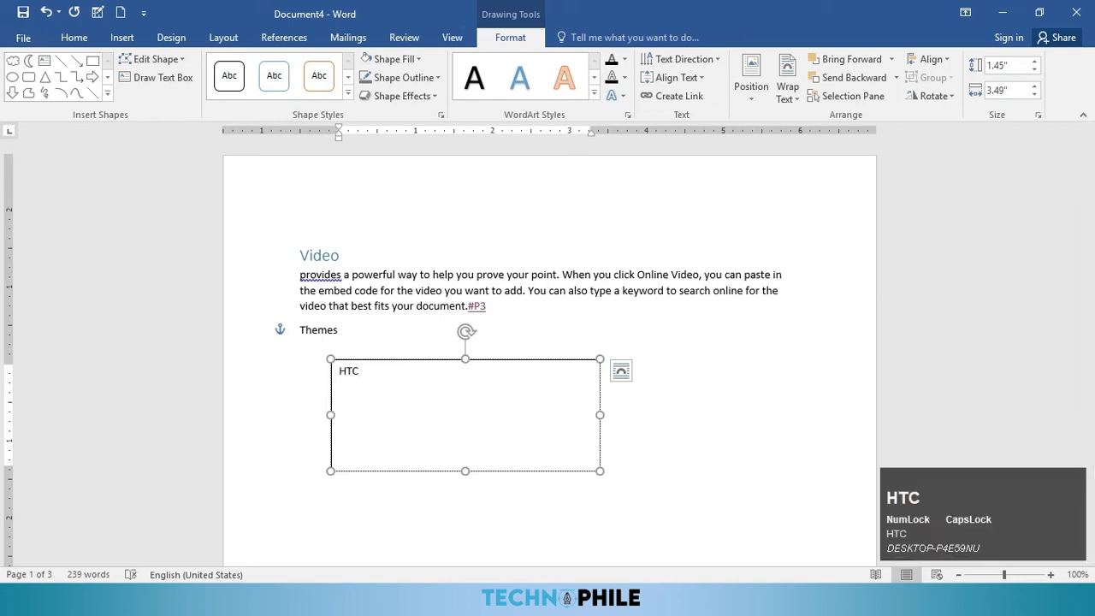
# Step: Select the HTC text and apply a reflected WordArt style to it
pyautogui.moveTo(387, 381); pyautogui.dragTo(309, 370)
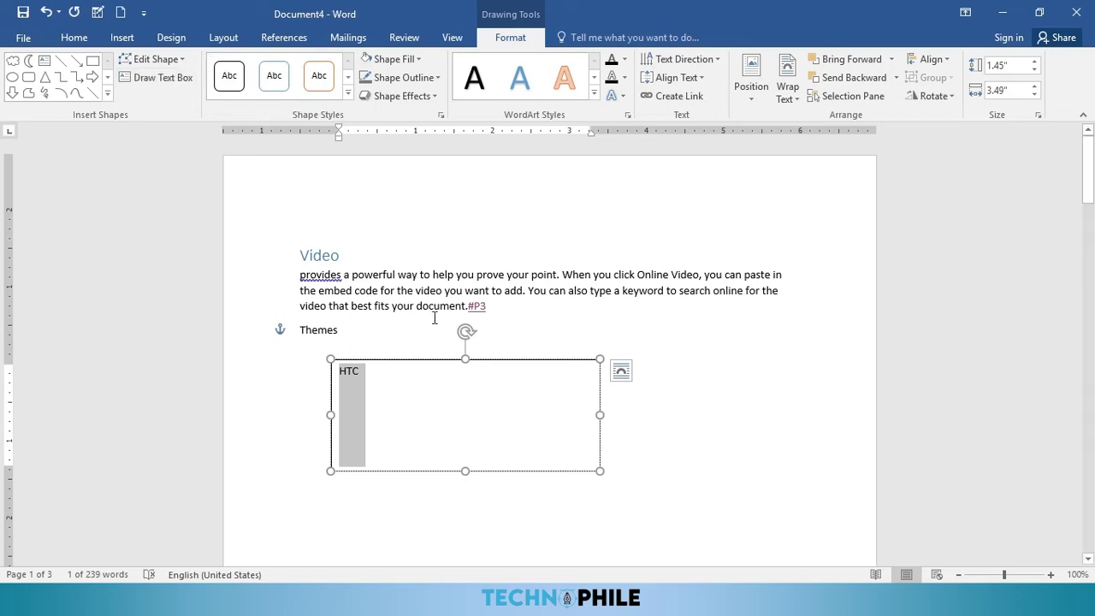
pyautogui.click(594, 92)
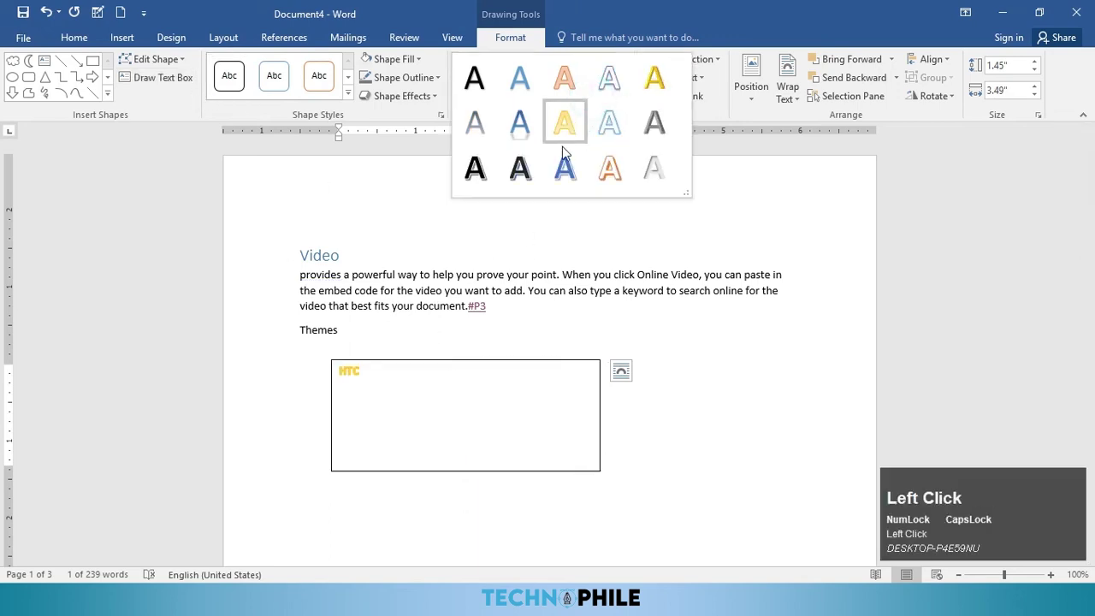
pyautogui.click(536, 133)
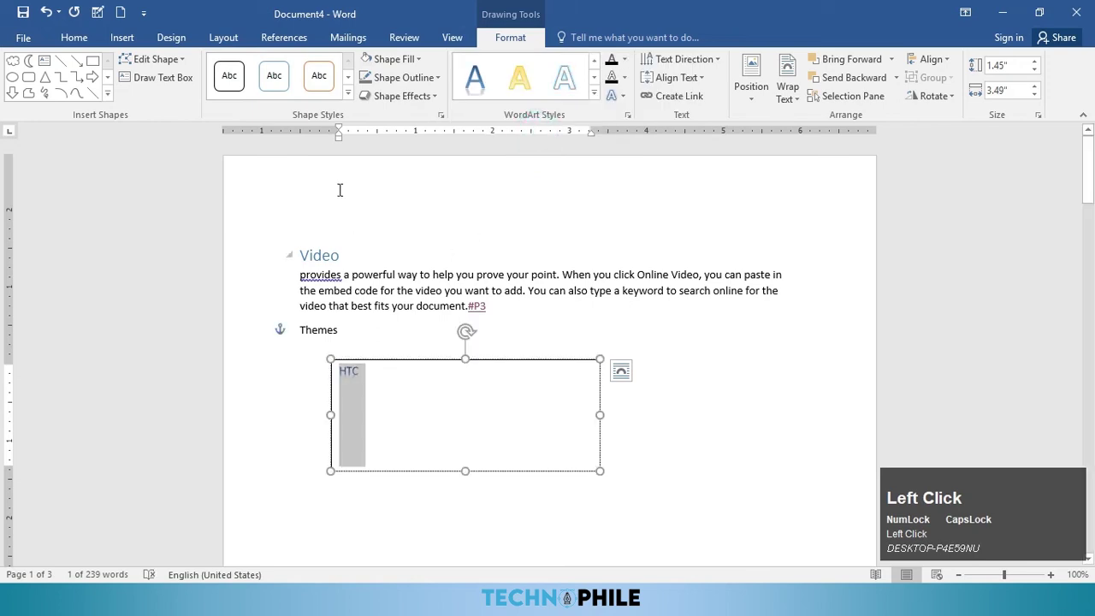
# Step: Enlarge the HTC text to 80 pt, then step it back down to 72 pt
pyautogui.click(74, 36)
pyautogui.click(248, 65)
pyautogui.click(248, 65)
pyautogui.click(247, 65)
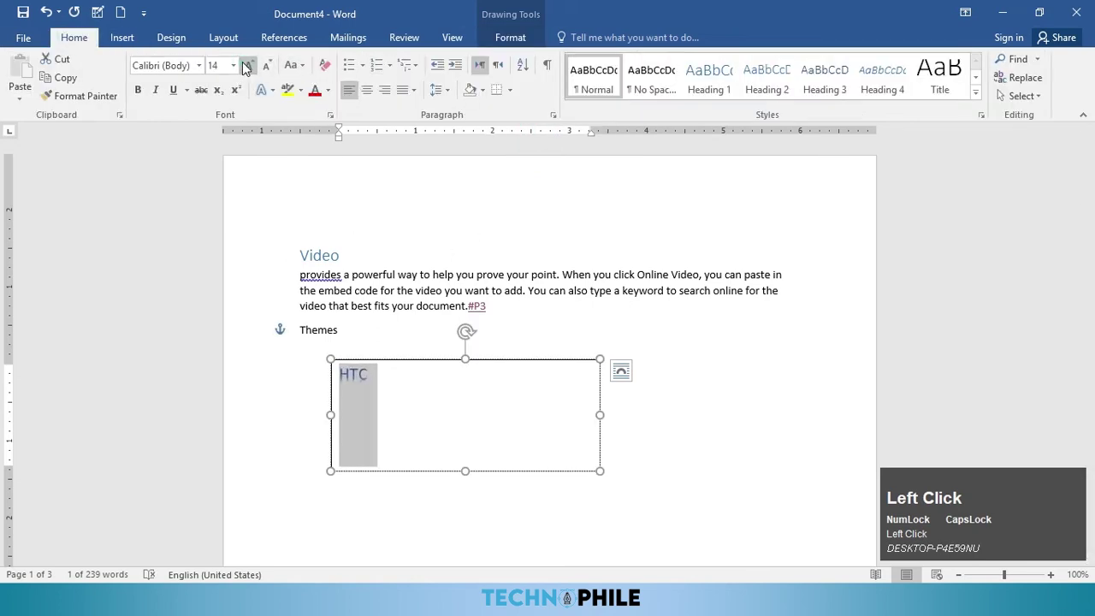
pyautogui.click(247, 65)
pyautogui.click(248, 65)
pyautogui.click(247, 66)
pyautogui.click(247, 65)
pyautogui.click(246, 65)
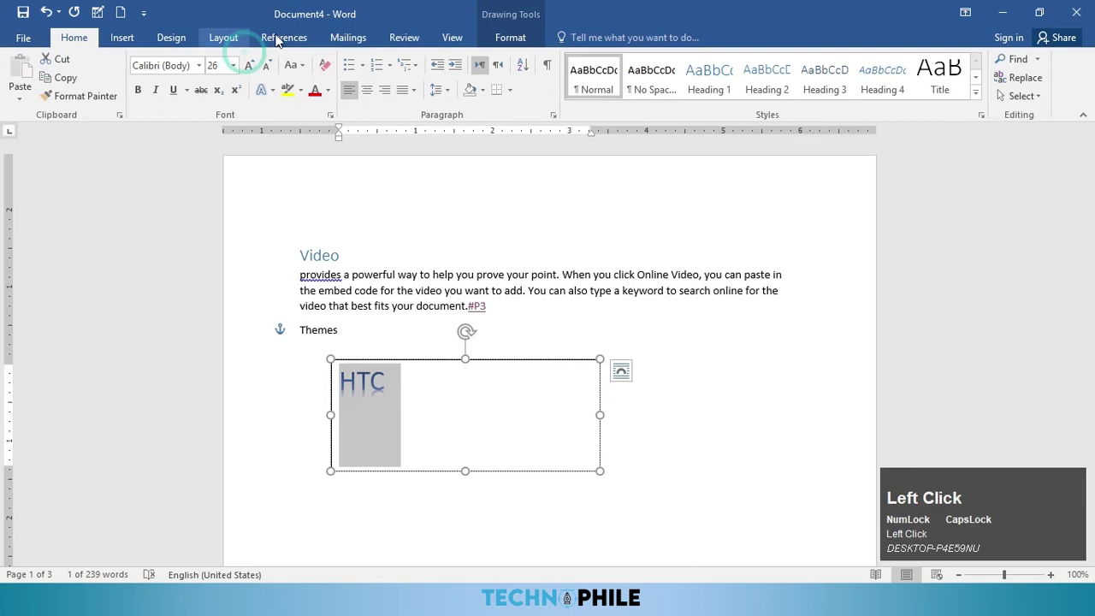
pyautogui.click(248, 65)
pyautogui.click(248, 65)
pyautogui.click(248, 65)
pyautogui.click(248, 65)
pyautogui.click(248, 65)
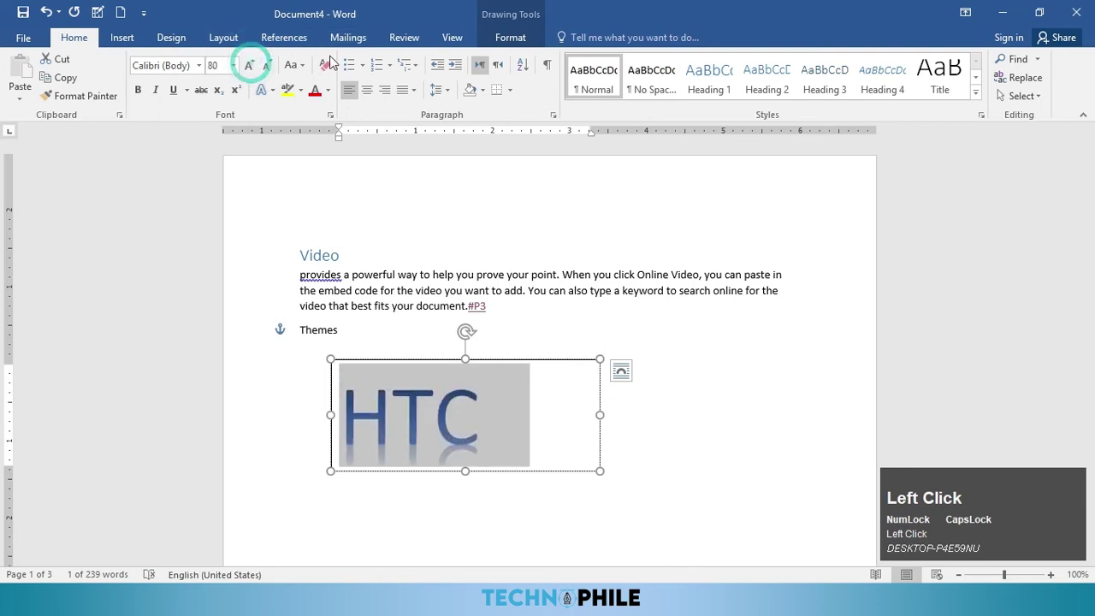
pyautogui.click(265, 66)
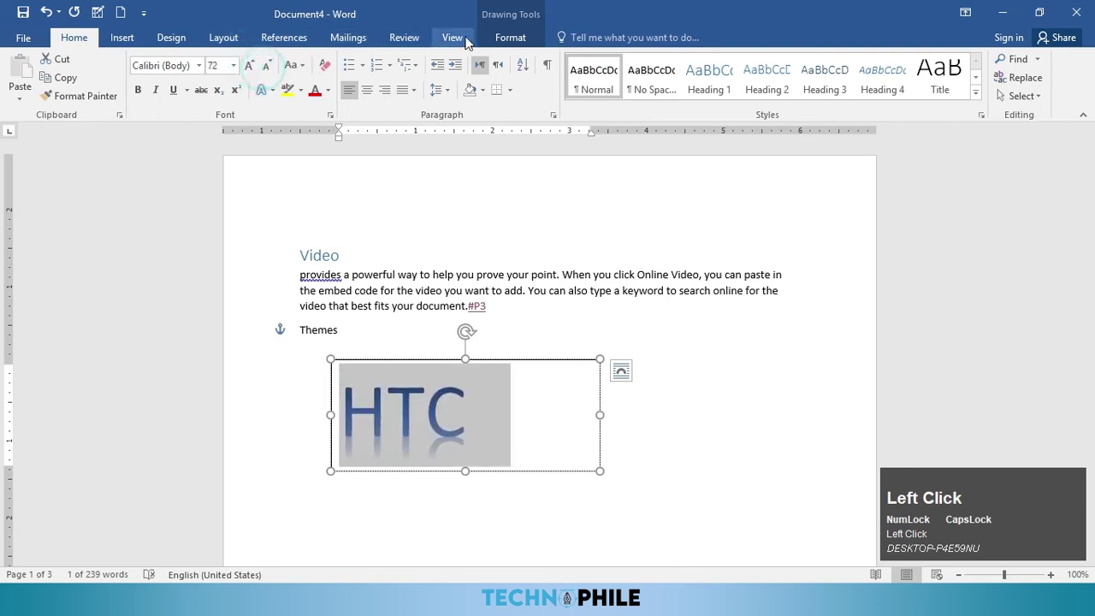
pyautogui.click(508, 37)
pyautogui.click(625, 59)
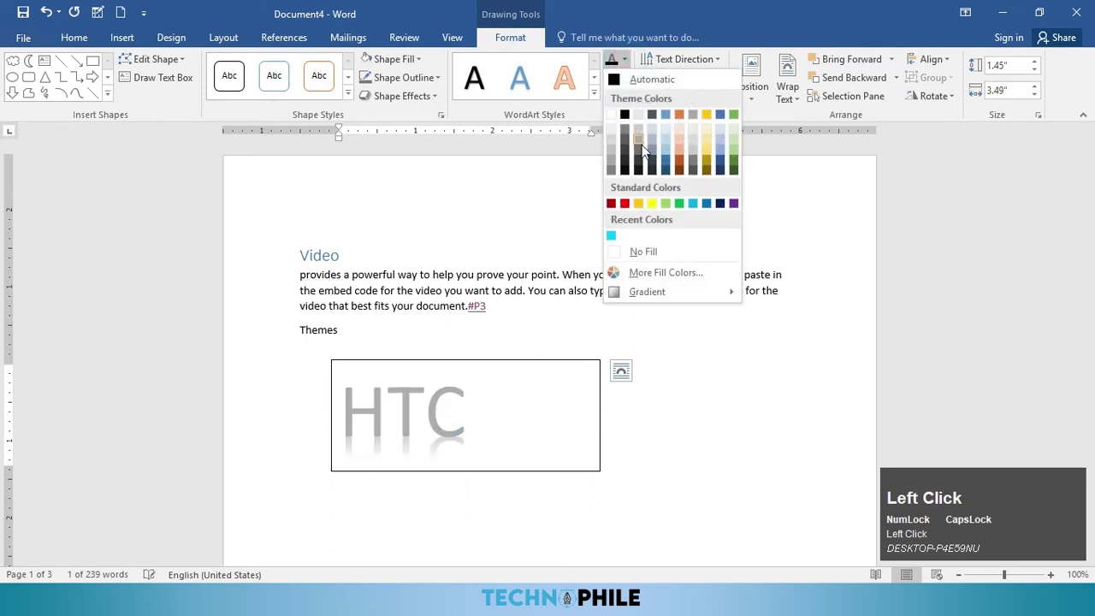
# Step: Give the HTC WordArt a dark grey fill, an outline colour and an outer shadow
pyautogui.click(640, 156)
pyautogui.click(625, 78)
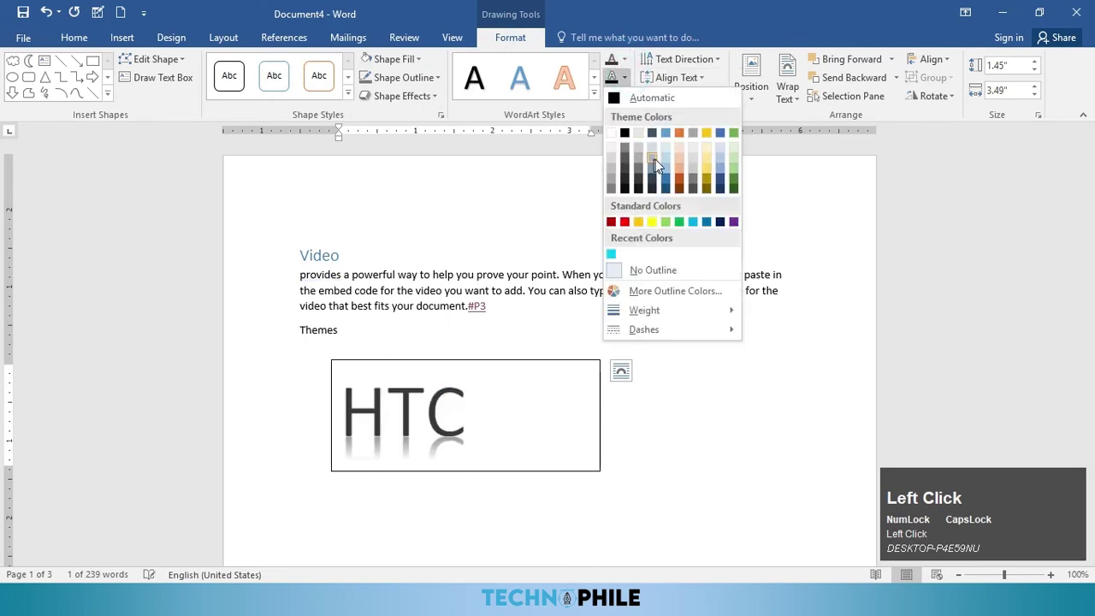
pyautogui.click(664, 183)
pyautogui.click(613, 96)
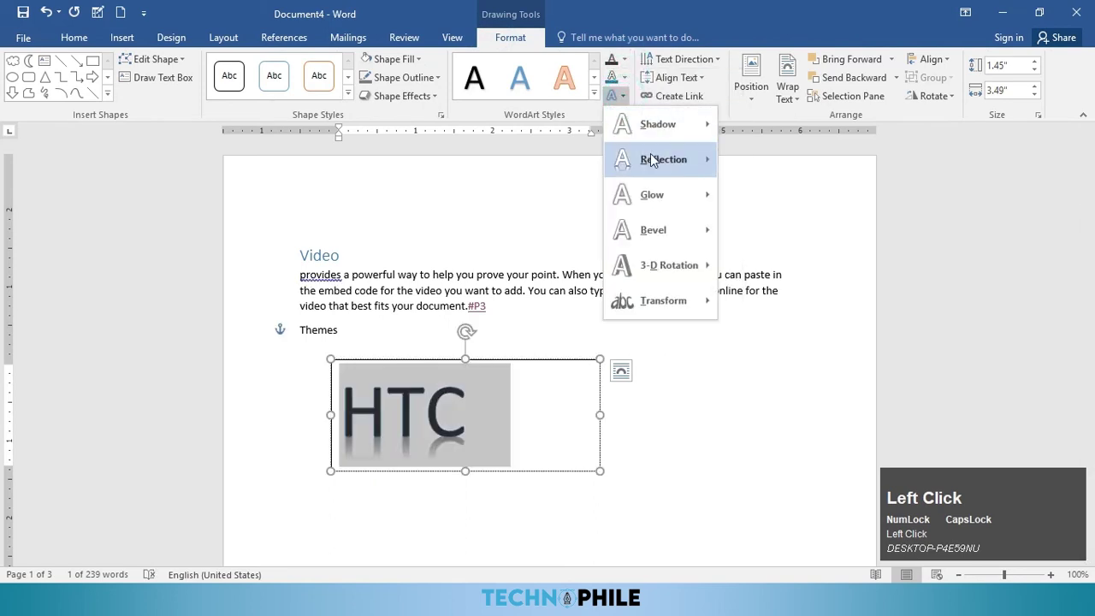
pyautogui.moveTo(661, 161)
pyautogui.moveTo(672, 127)
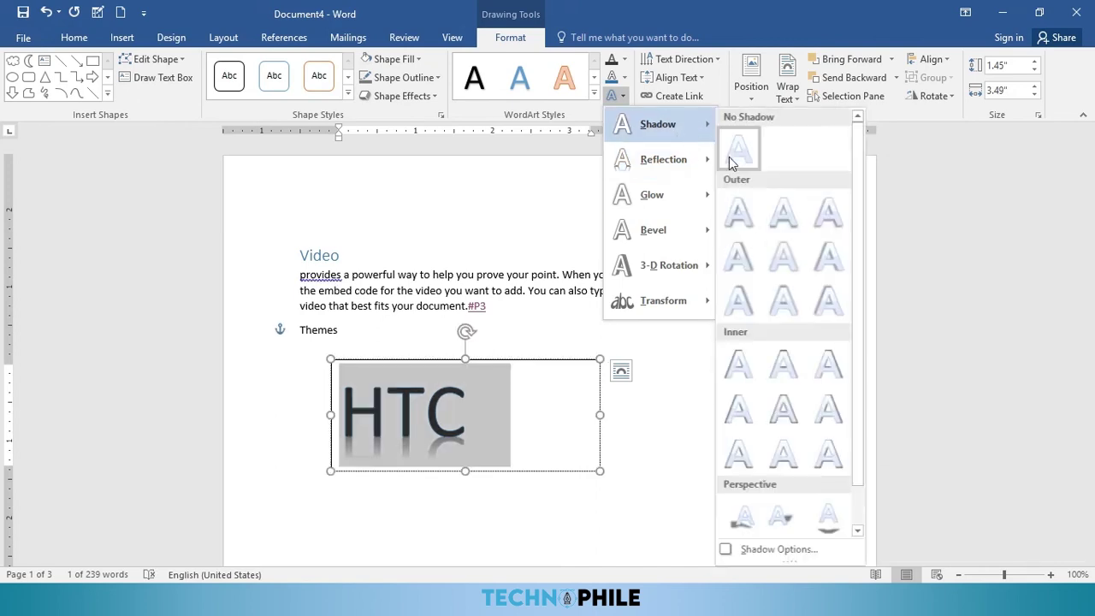
pyautogui.click(830, 212)
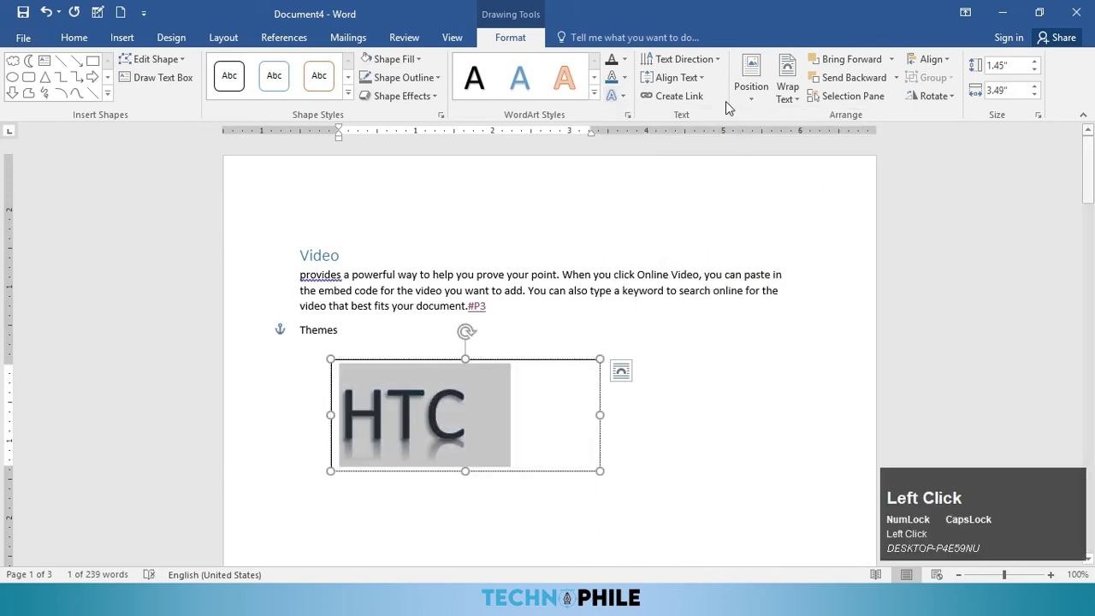
# Step: Rotate the HTC text 90°, then set its direction back to horizontal
pyautogui.click(683, 59)
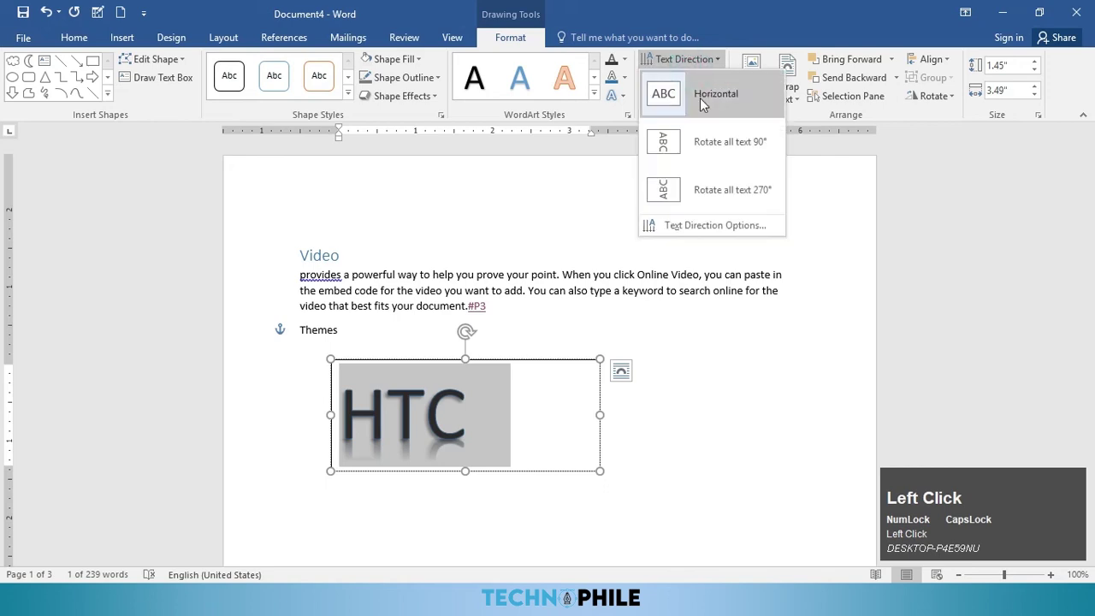
pyautogui.click(706, 147)
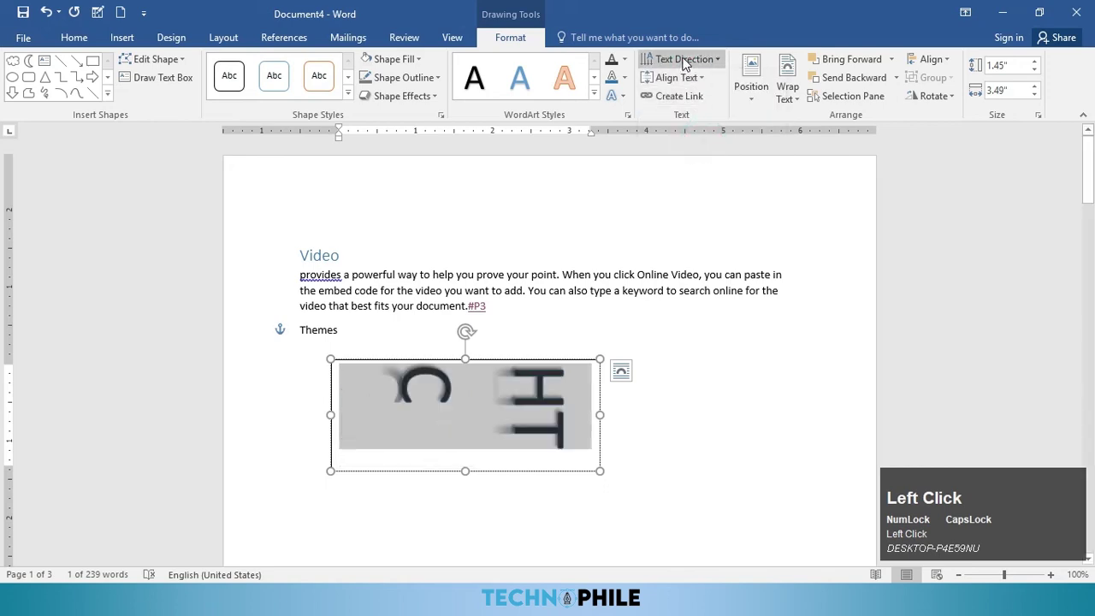
pyautogui.click(685, 59)
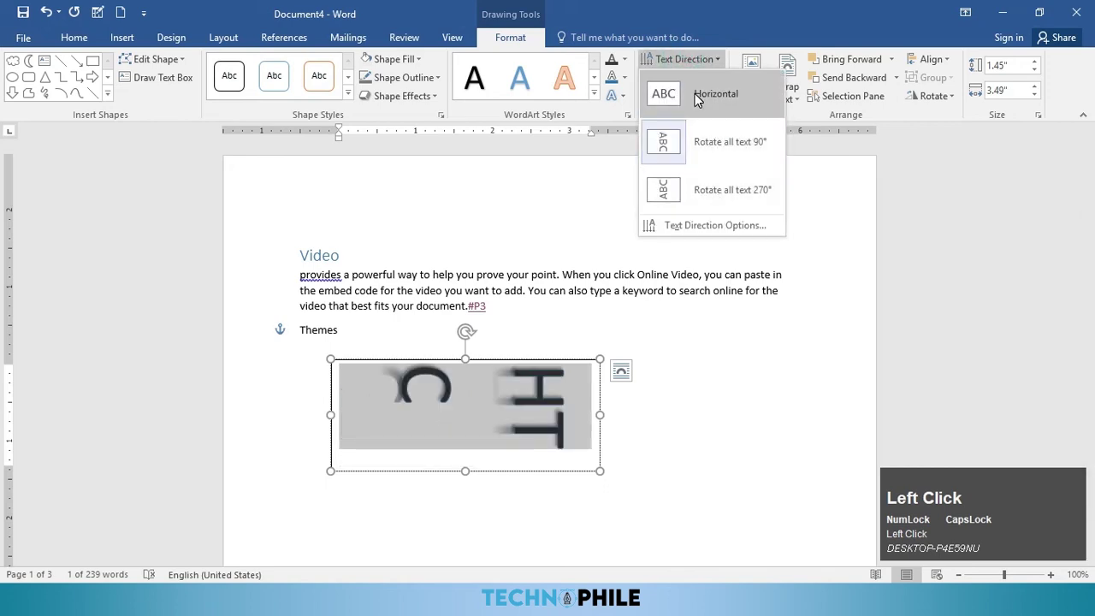
pyautogui.click(710, 93)
pyautogui.click(684, 78)
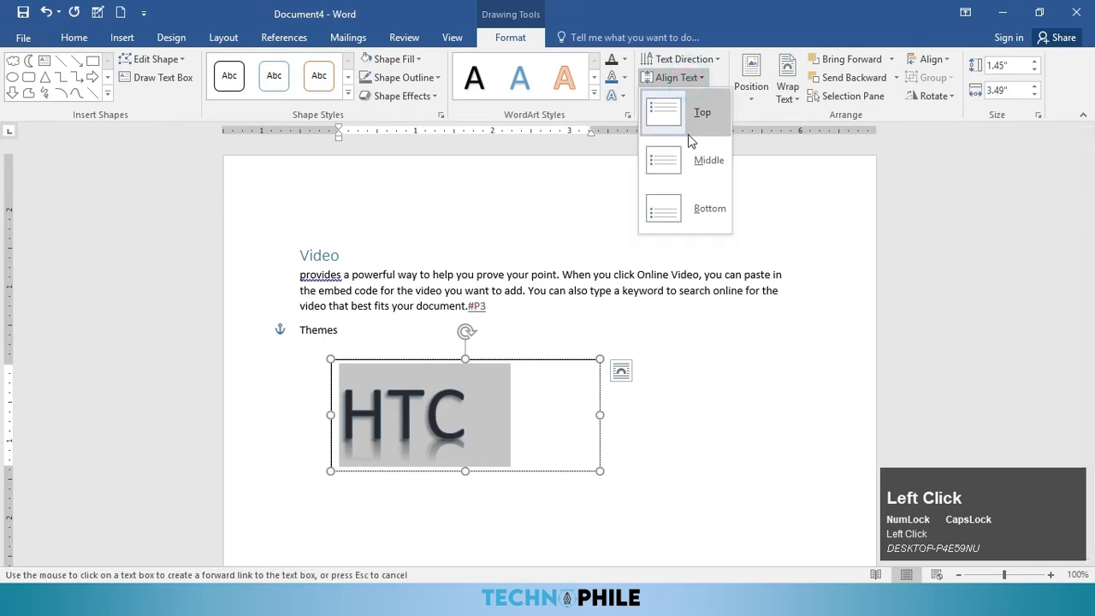
pyautogui.click(673, 78)
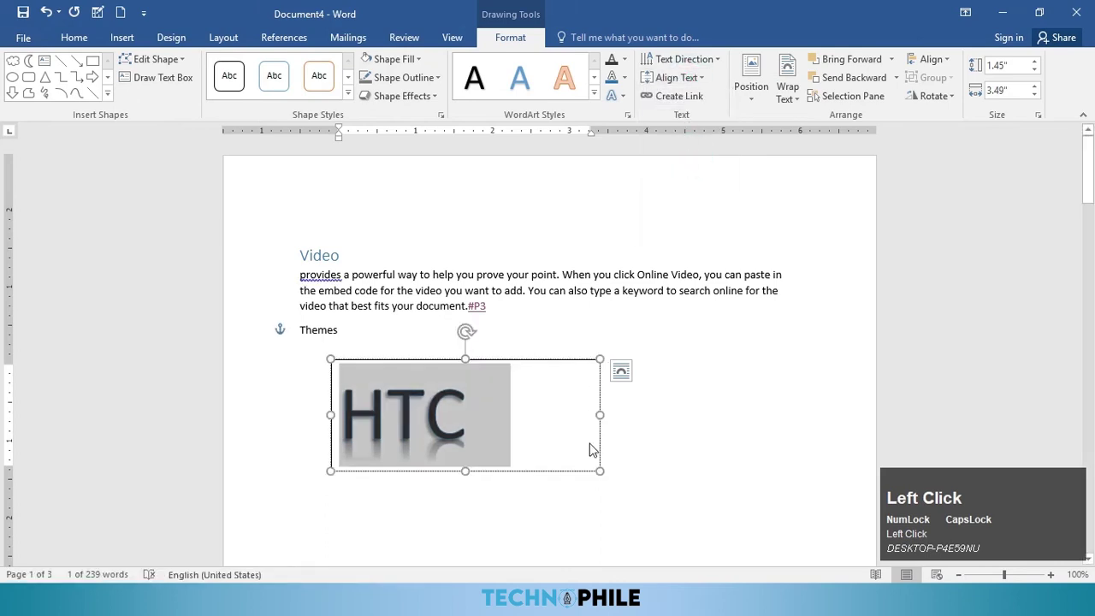
# Step: Stretch the HTC box taller and 4.81 inches wide, then centre its text vertically
pyautogui.moveTo(465, 471); pyautogui.dragTo(465, 538)
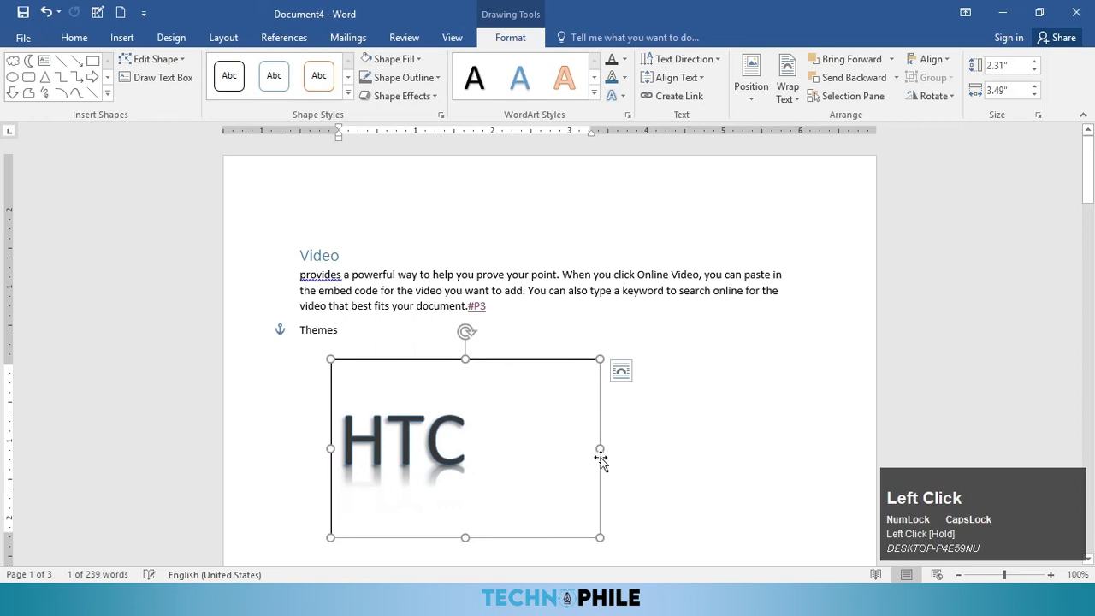
pyautogui.moveTo(610, 449); pyautogui.dragTo(702, 381)
pyautogui.click(676, 78)
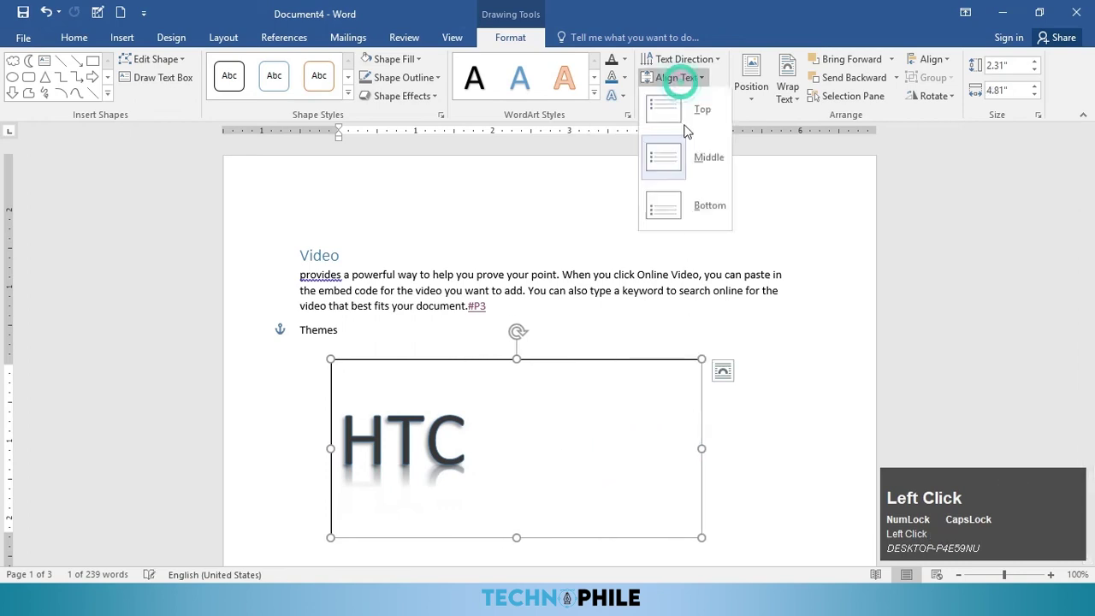
pyautogui.click(687, 120)
pyautogui.click(676, 78)
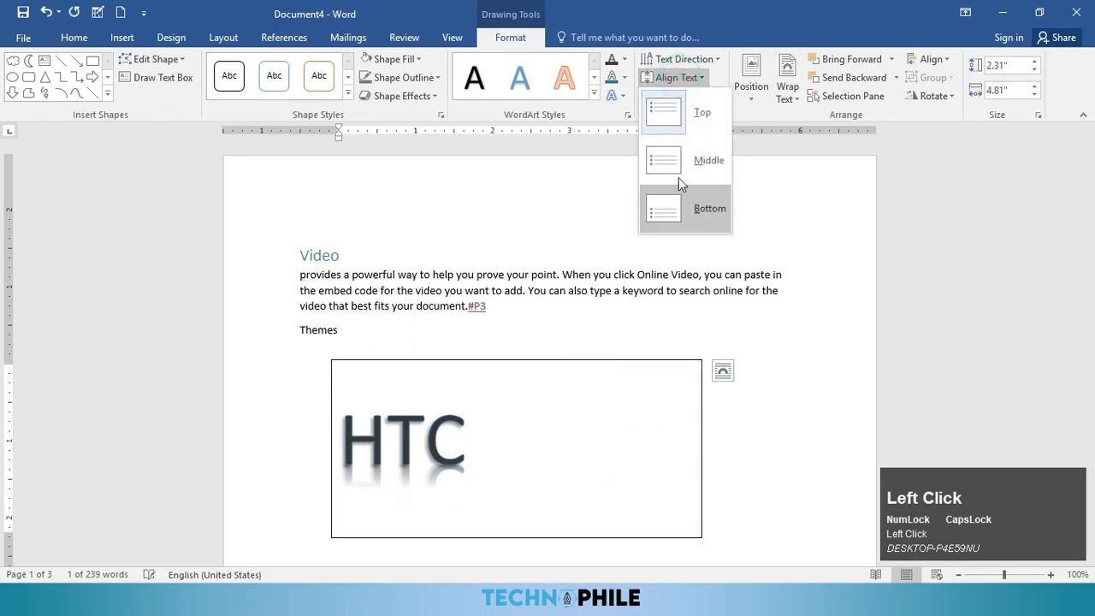
pyautogui.click(674, 169)
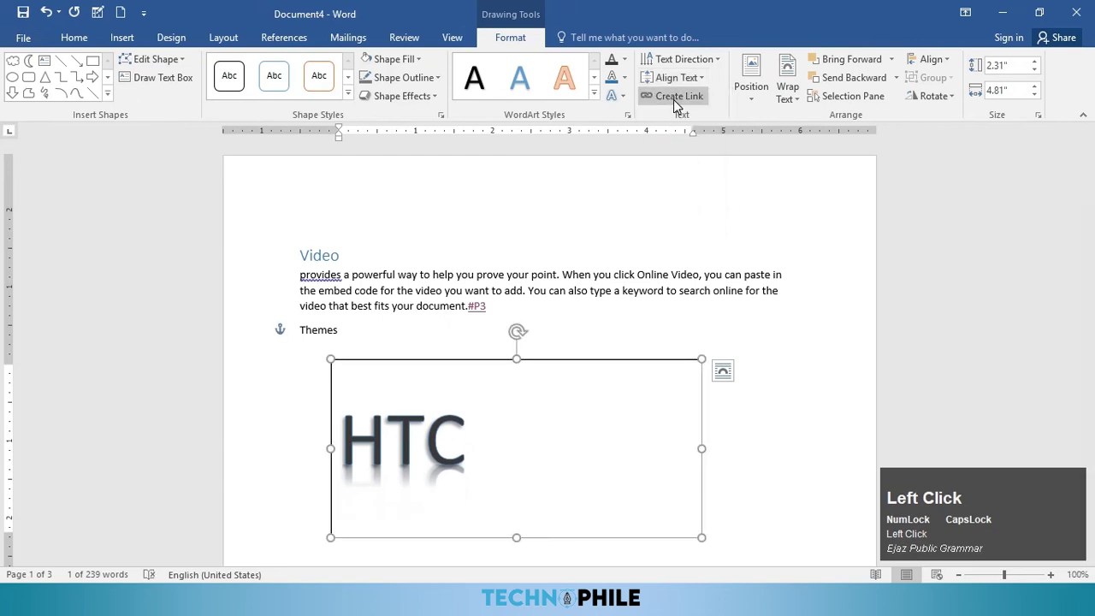
# Step: Scroll down the page and choose Draw Text Box for a second box
pyautogui.scroll(-1, 672, 148)
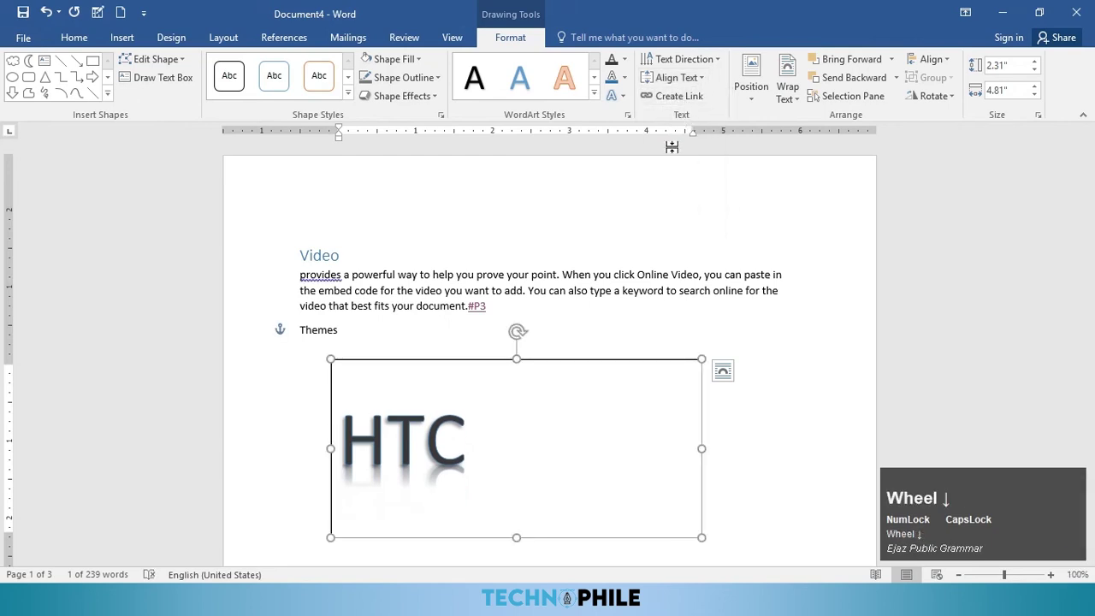
pyautogui.scroll(-3, 541, 422)
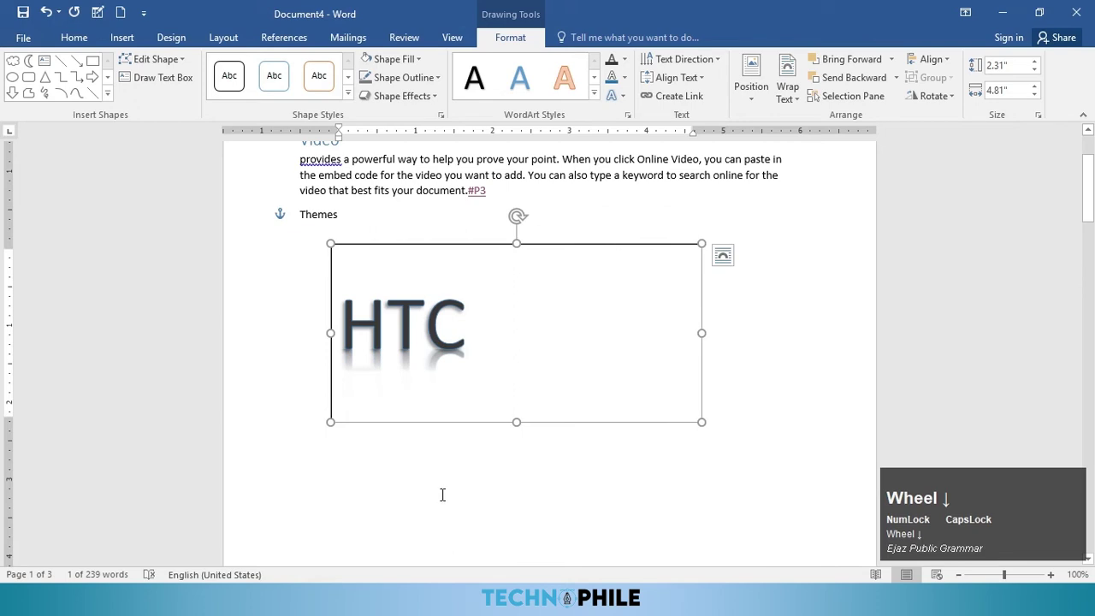
pyautogui.scroll(-3, 443, 494)
pyautogui.click(157, 78)
# Step: Draw a second text box below HTC and link the HTC box to it
pyautogui.moveTo(353, 375)
pyautogui.mouseDown()
pyautogui.moveTo(590, 454)
pyautogui.moveTo(738, 535)
pyautogui.mouseUp()
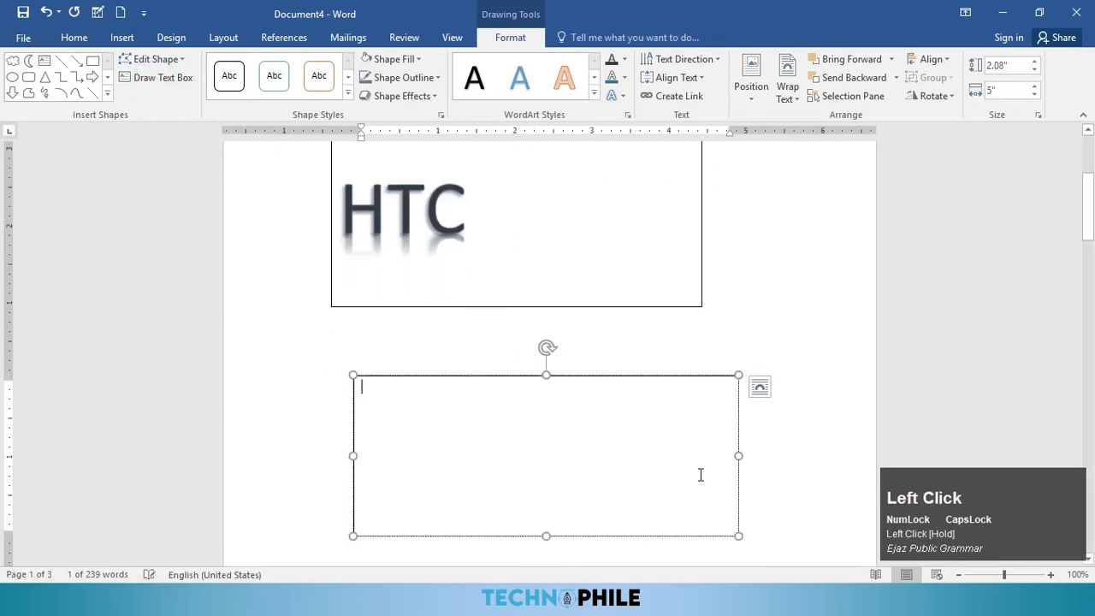
pyautogui.click(595, 267)
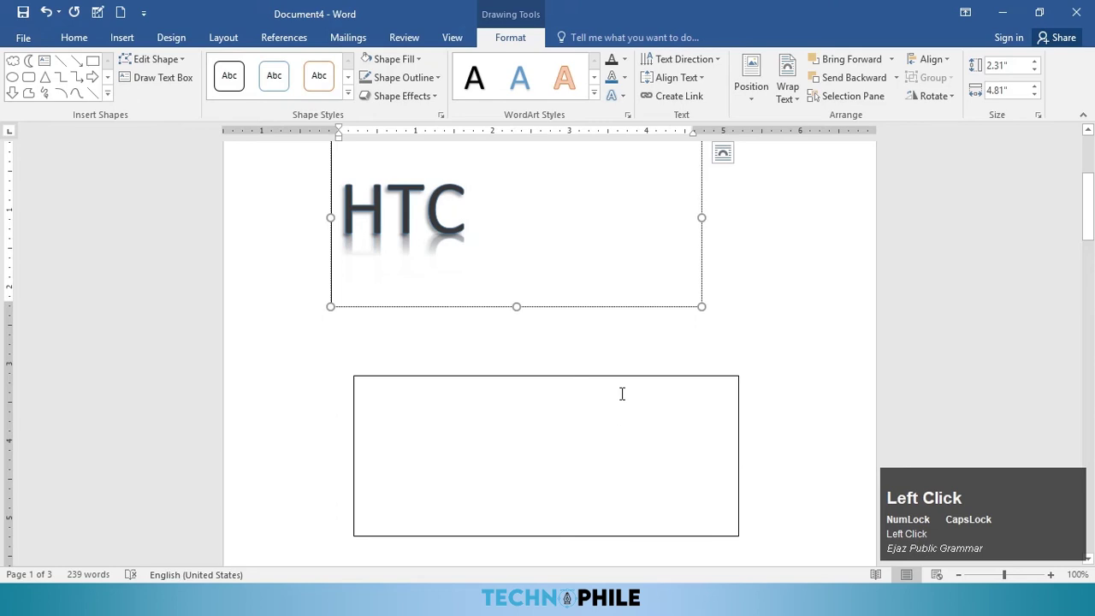
pyautogui.click(662, 94)
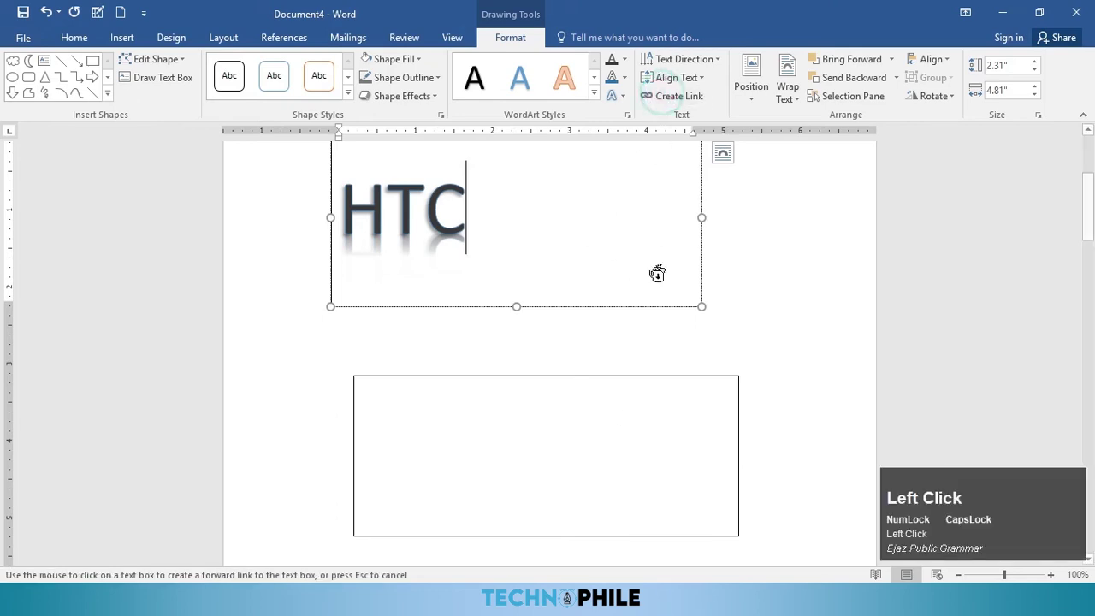
pyautogui.click(648, 421)
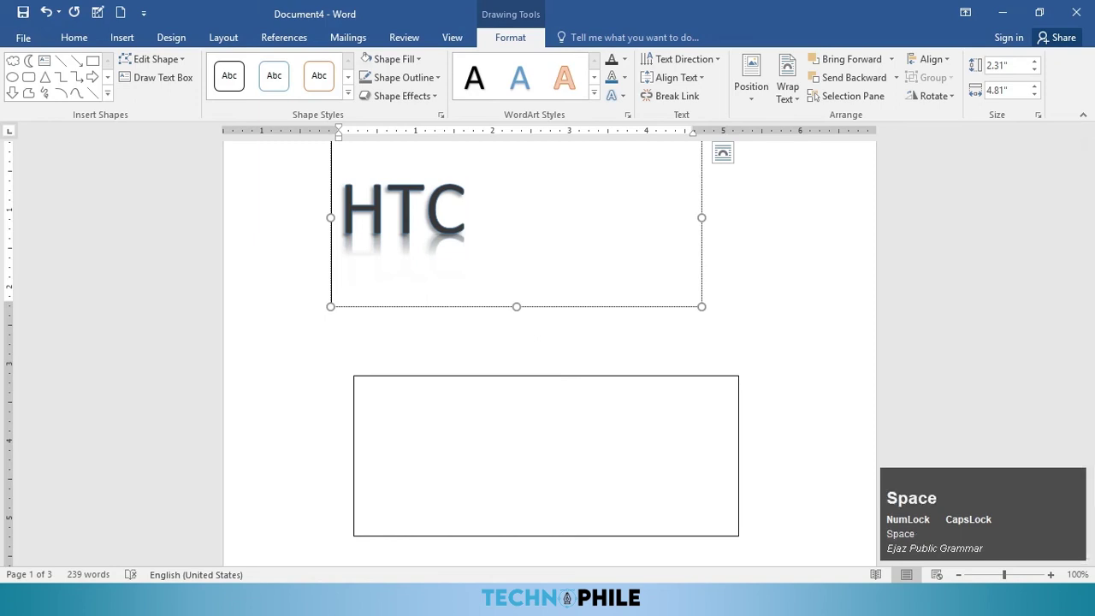
# Step: Type TECHNOPHILE into the linked box, correcting the stray letters along the way
pyautogui.write('TEE')
pyautogui.press('BackSpace')
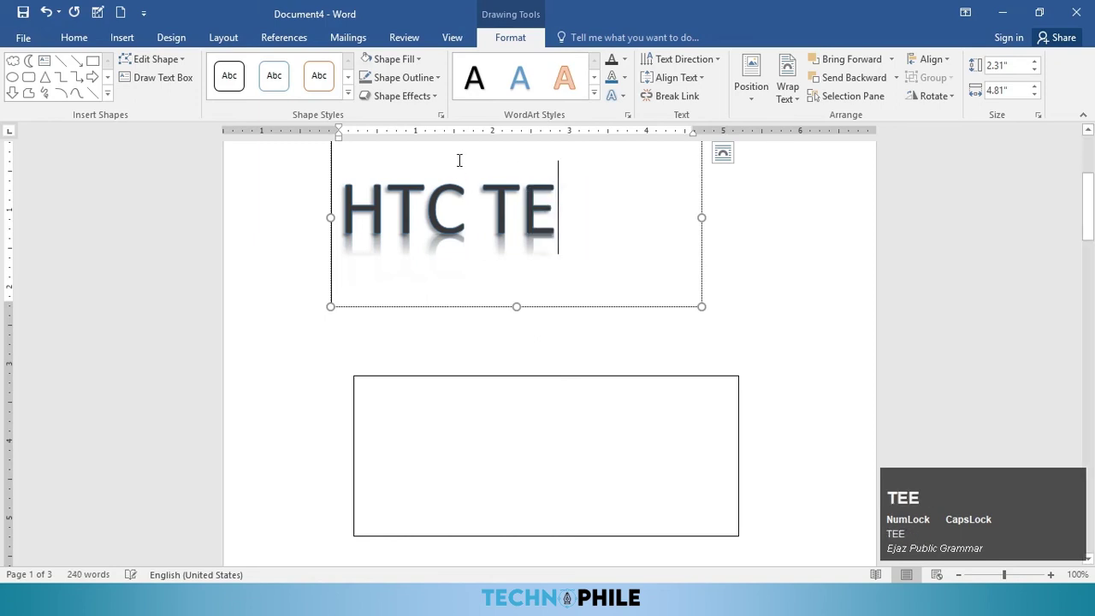
pyautogui.write('CHM')
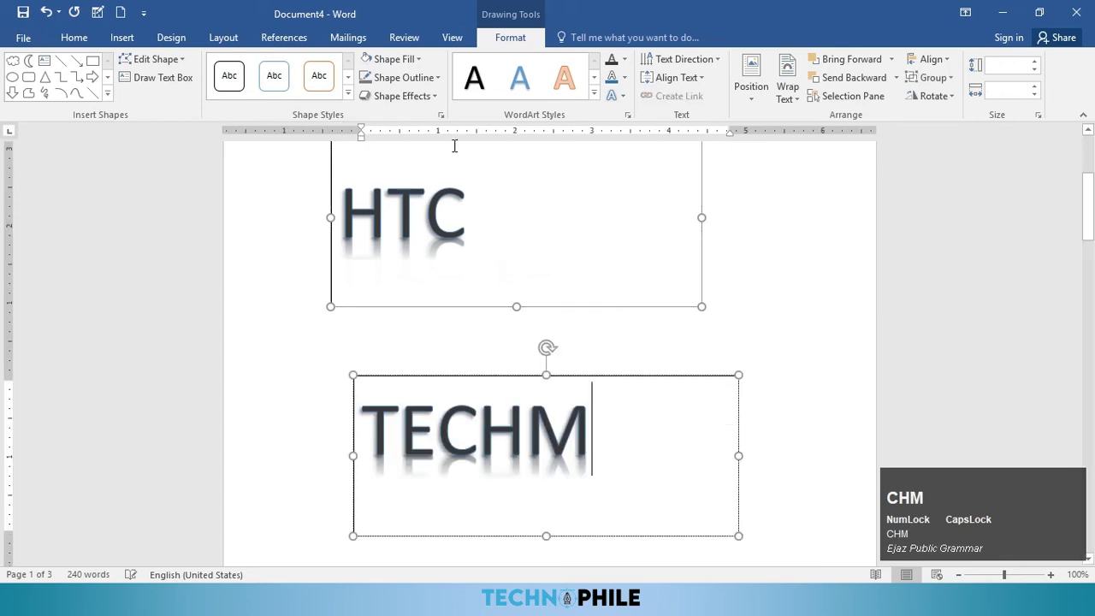
pyautogui.press('BackSpace')
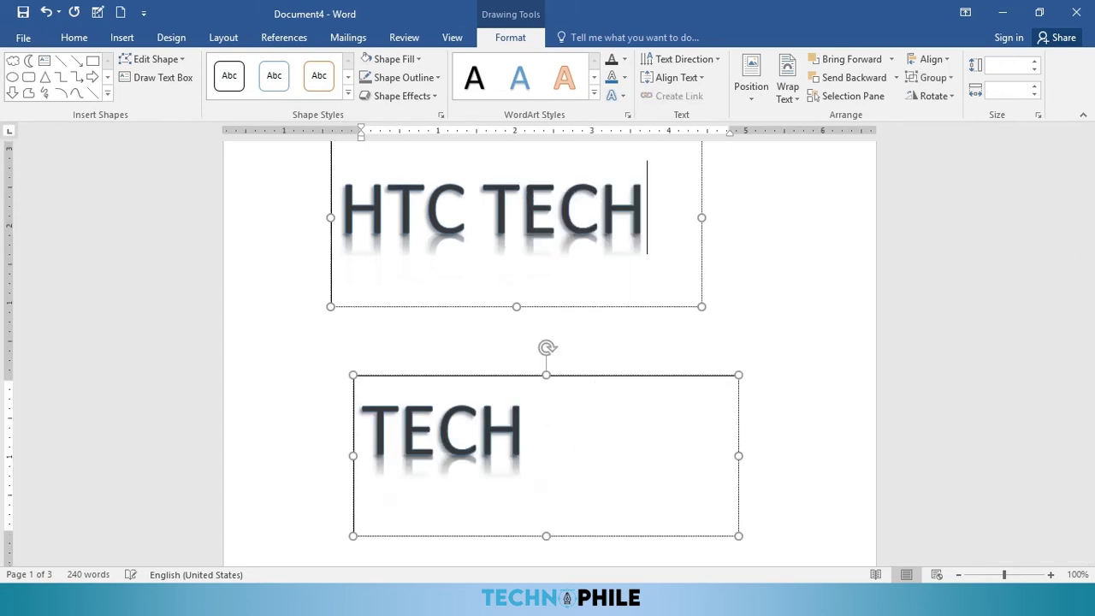
pyautogui.write('N')
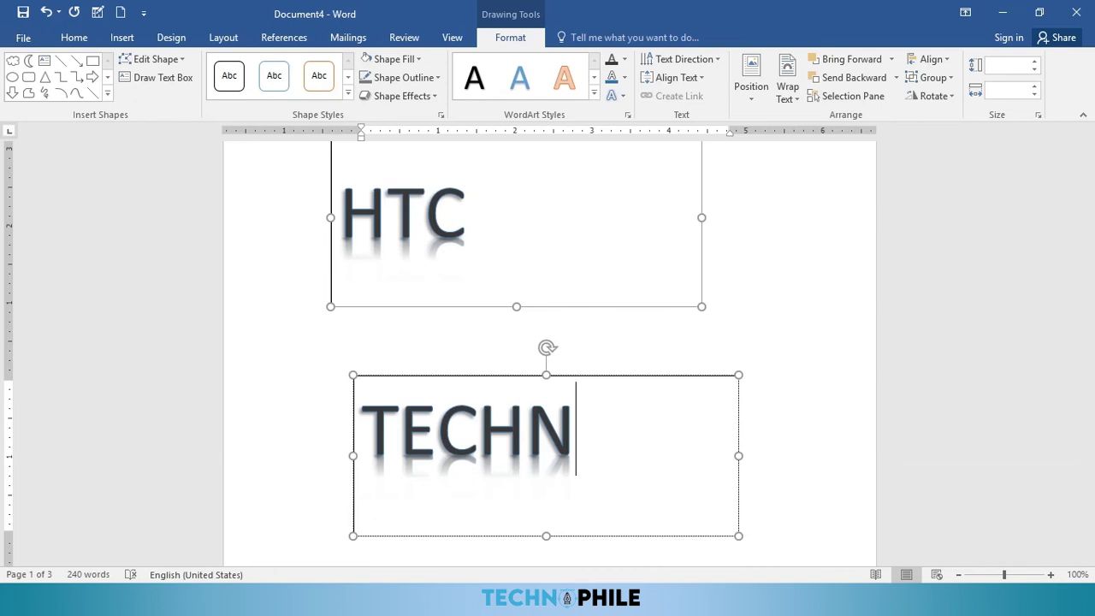
pyautogui.write('OPL')
pyautogui.press('BackSpace')
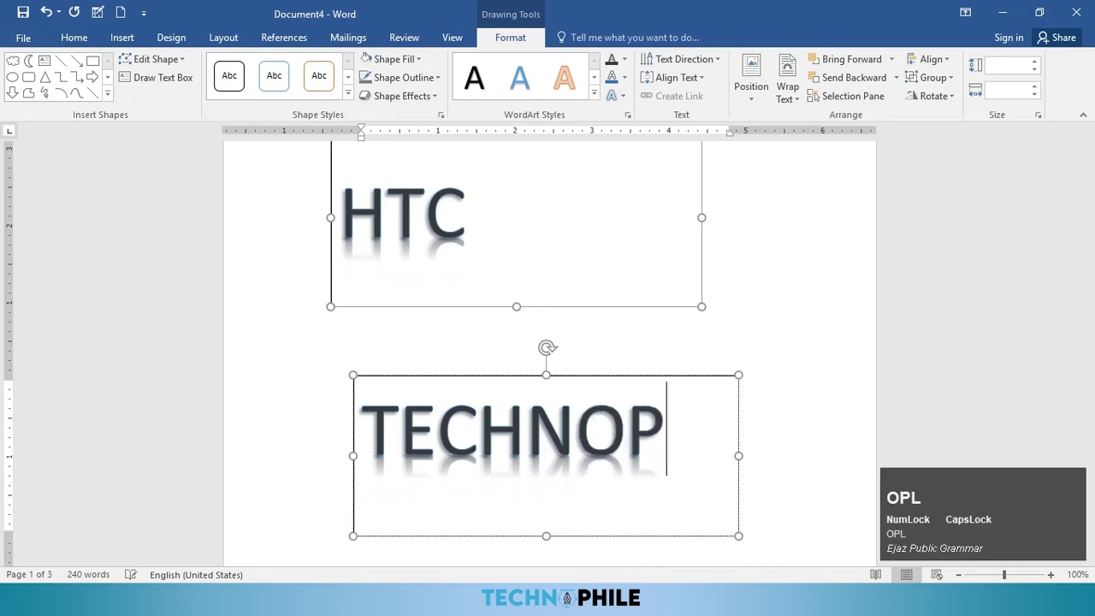
pyautogui.write('IHLE')
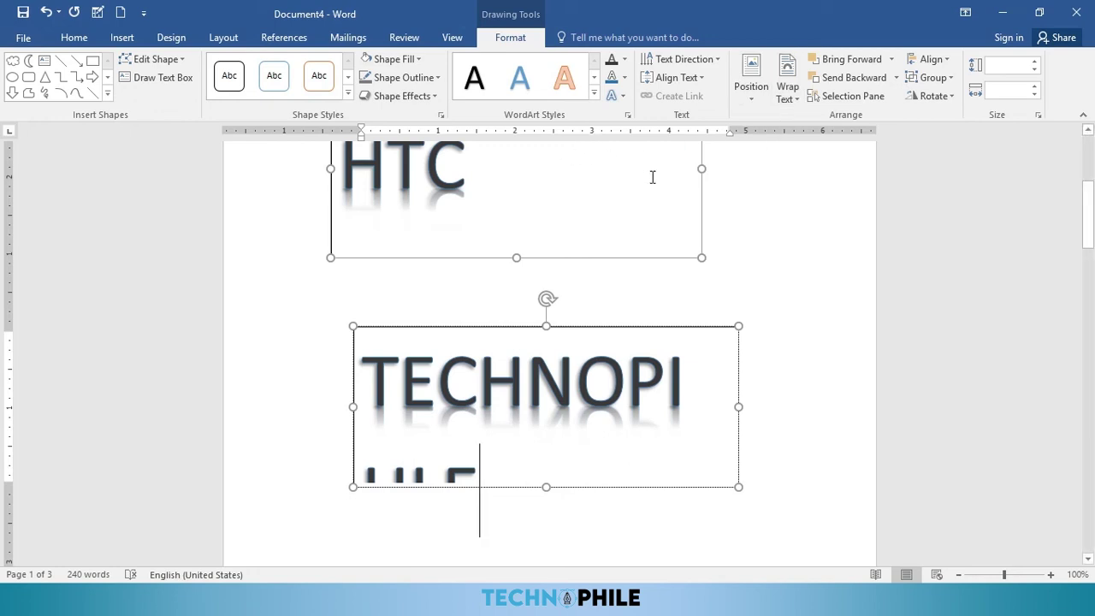
pyautogui.scroll(3, 560, 205)
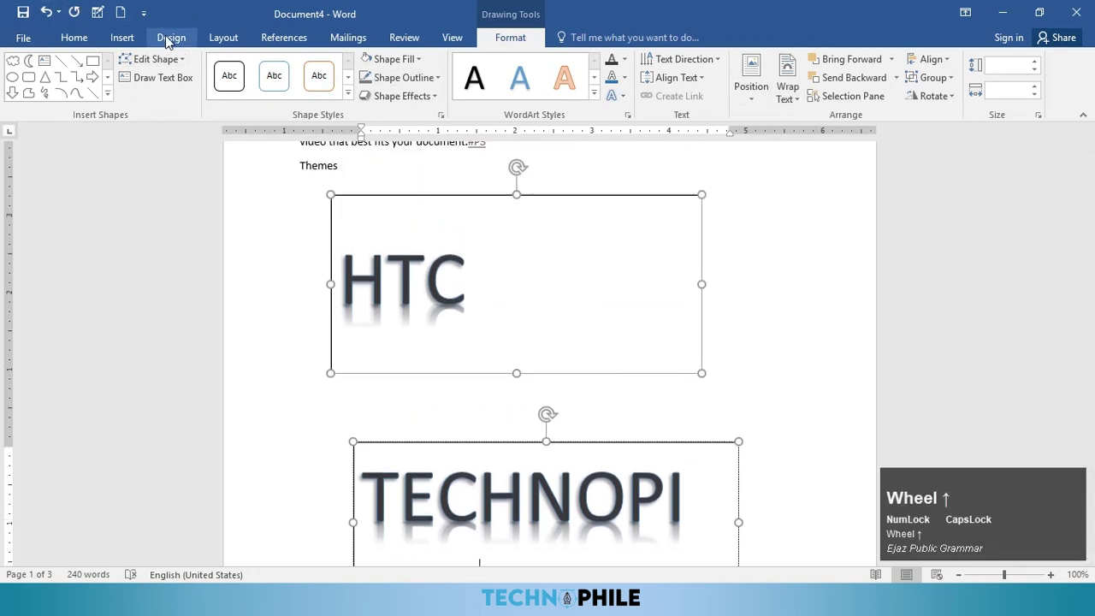
pyautogui.click(120, 38)
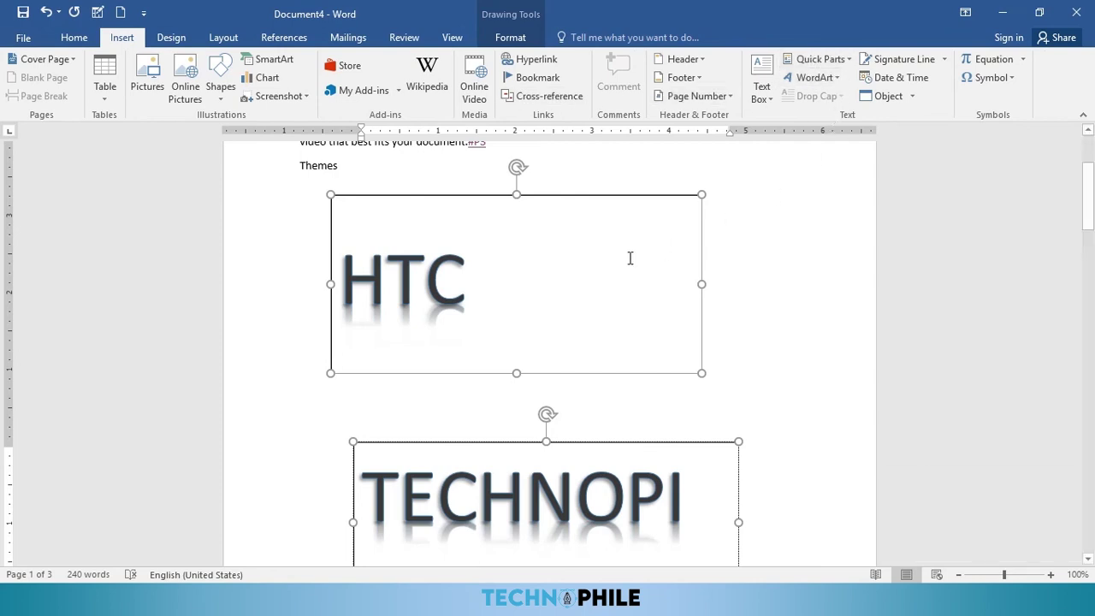
pyautogui.keyDown('ctrl'); pyautogui.click(613, 216); pyautogui.keyUp('ctrl')
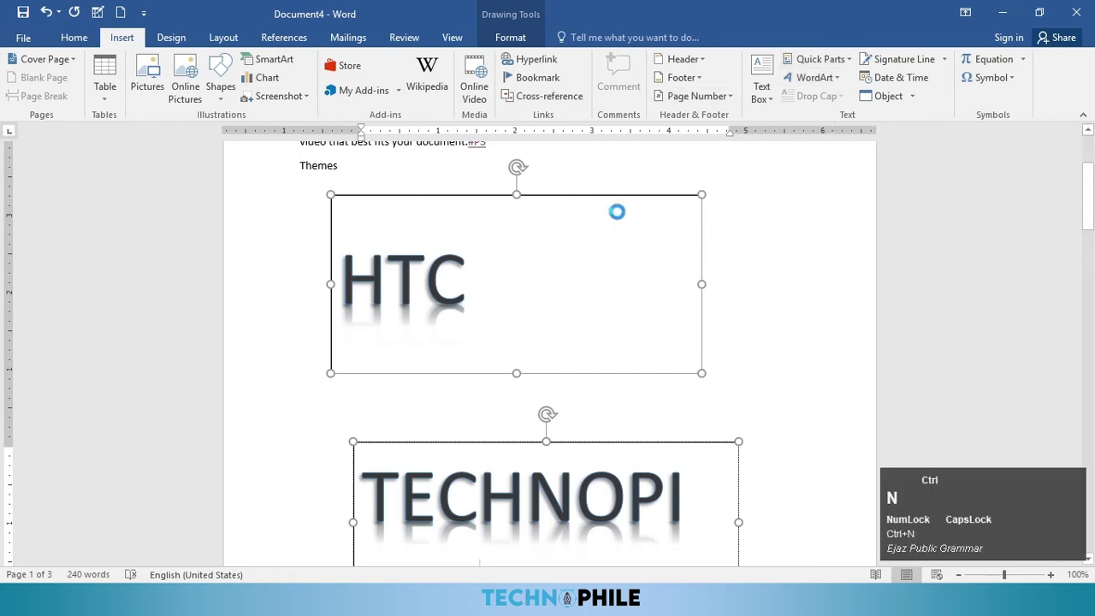
# Step: Insert the saved AutoText entry into the new blank document
pyautogui.click(118, 35)
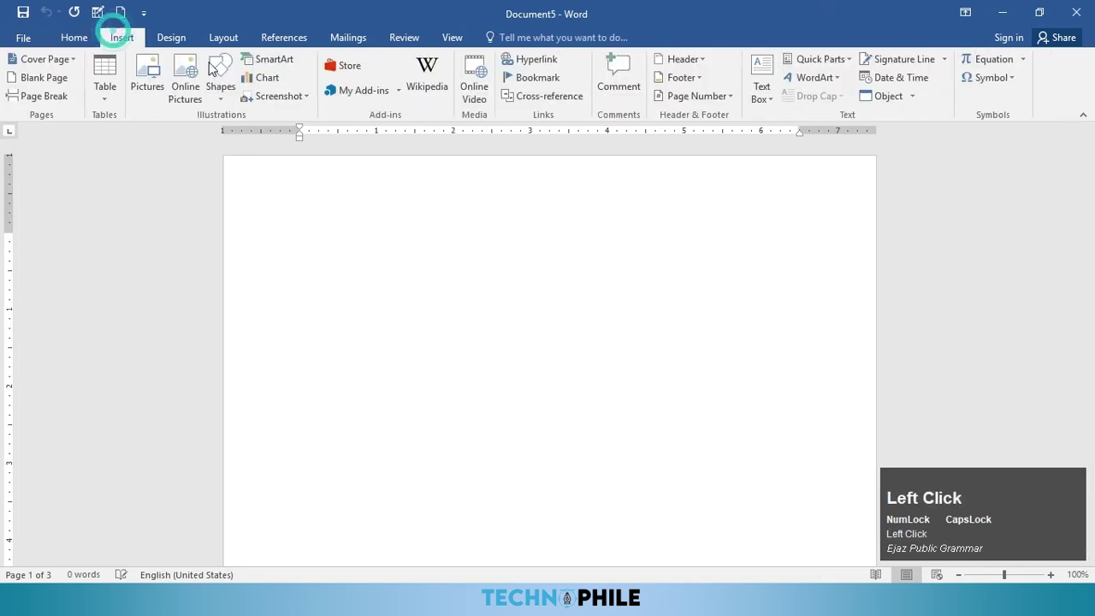
pyautogui.click(841, 58)
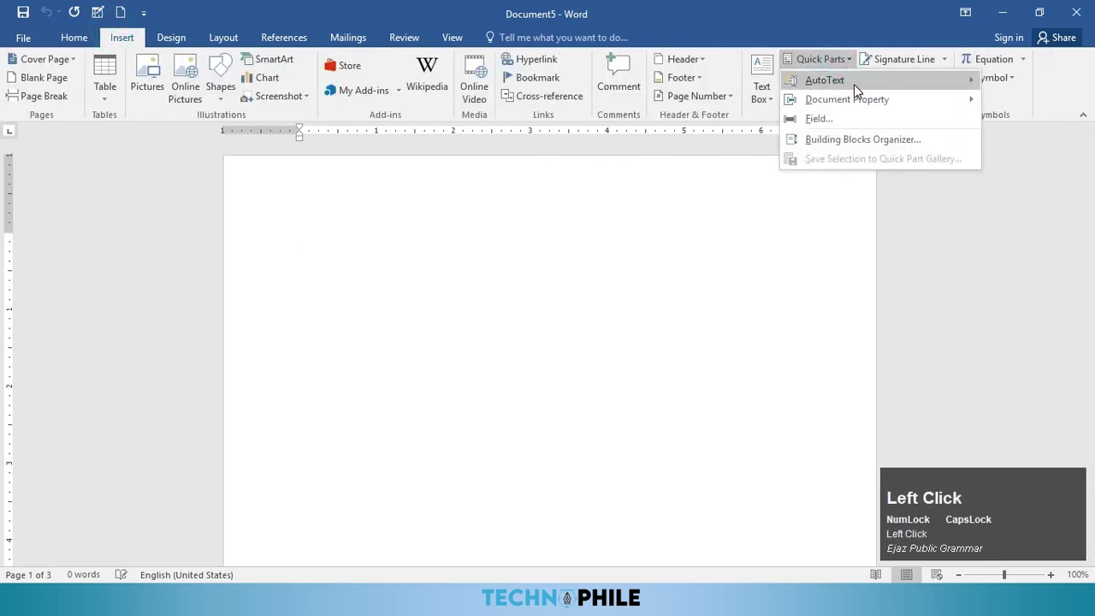
pyautogui.click(601, 169)
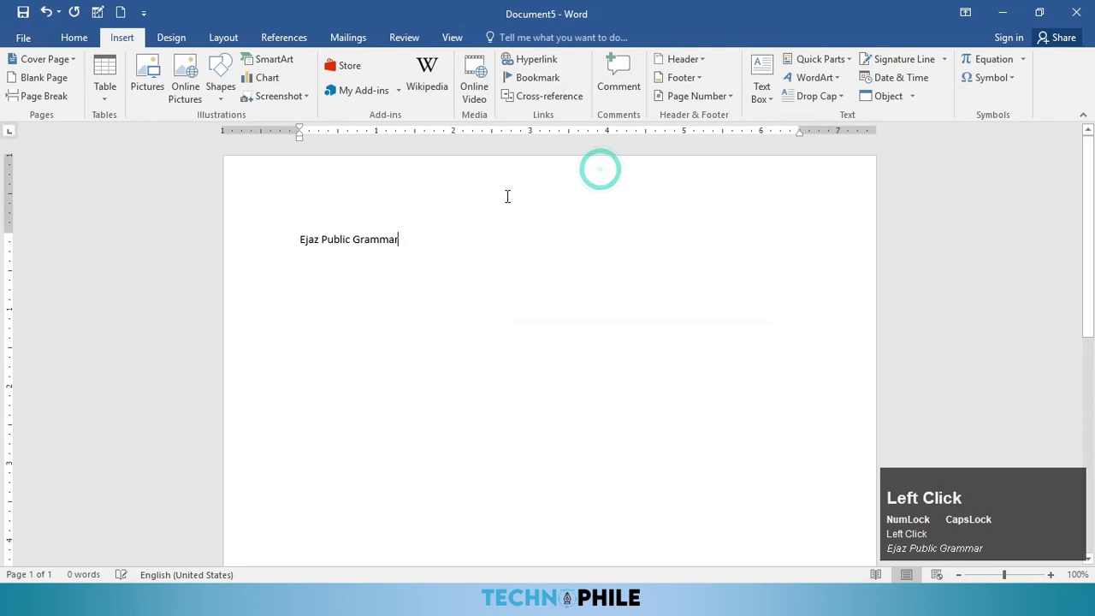
# Step: Add the Subject document property field after the AutoText entry
pyautogui.click(809, 77)
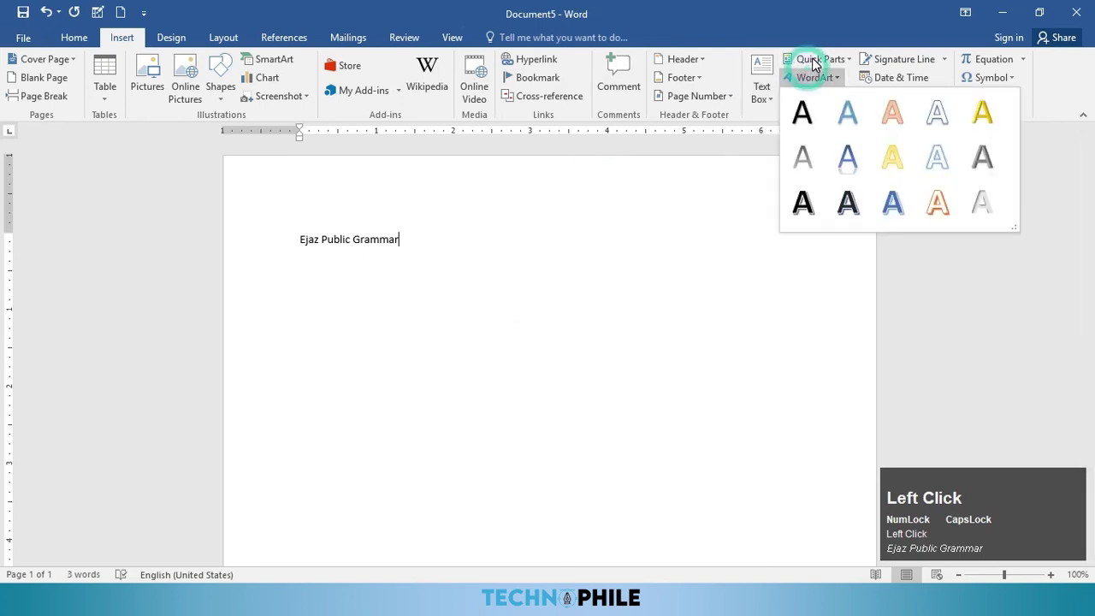
pyautogui.click(830, 58)
pyautogui.moveTo(828, 101)
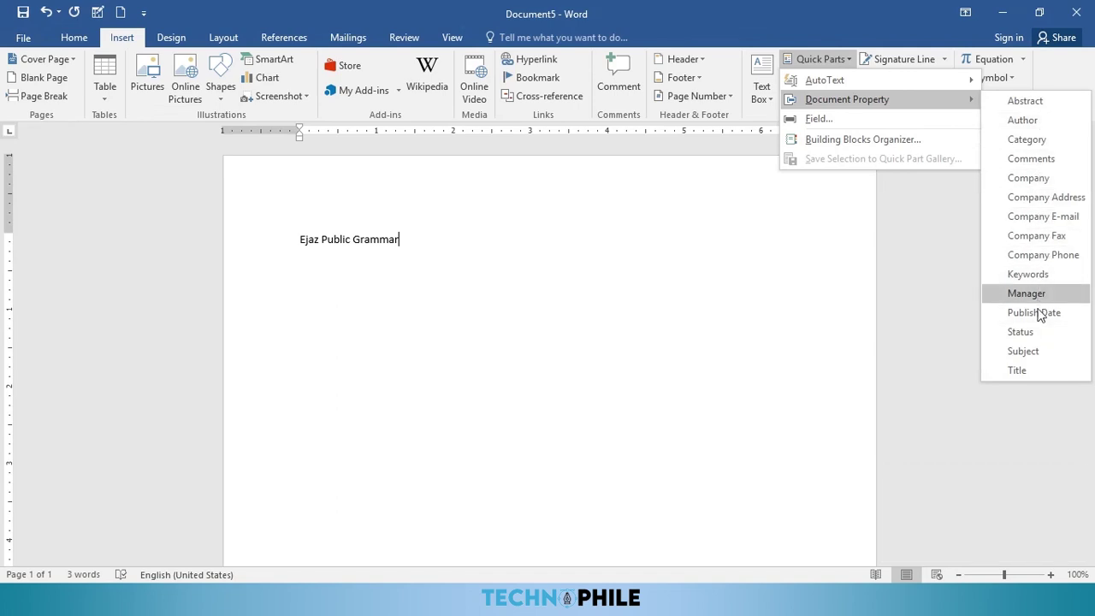
pyautogui.click(1035, 350)
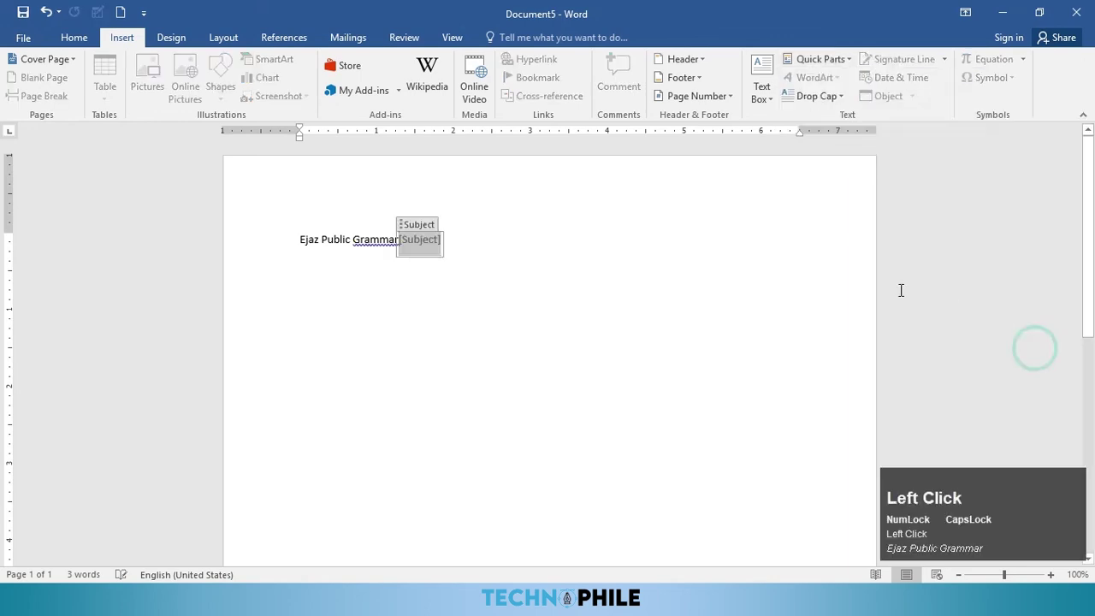
pyautogui.click(561, 268)
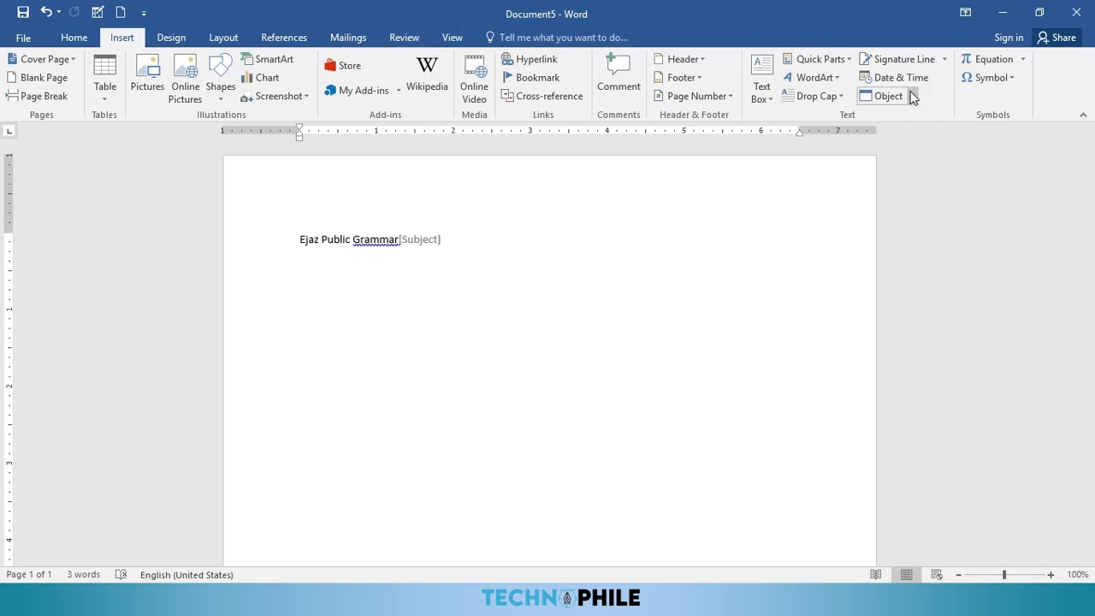
# Step: Add ACADEMY as blue-outlined WordArt and move it below the text line
pyautogui.click(808, 78)
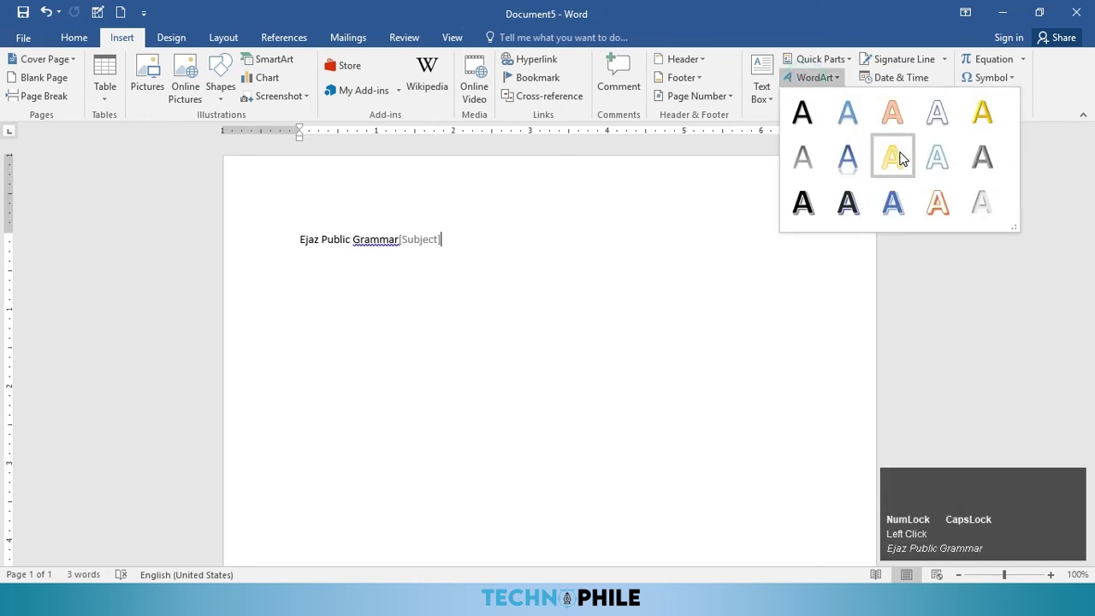
pyautogui.click(853, 157)
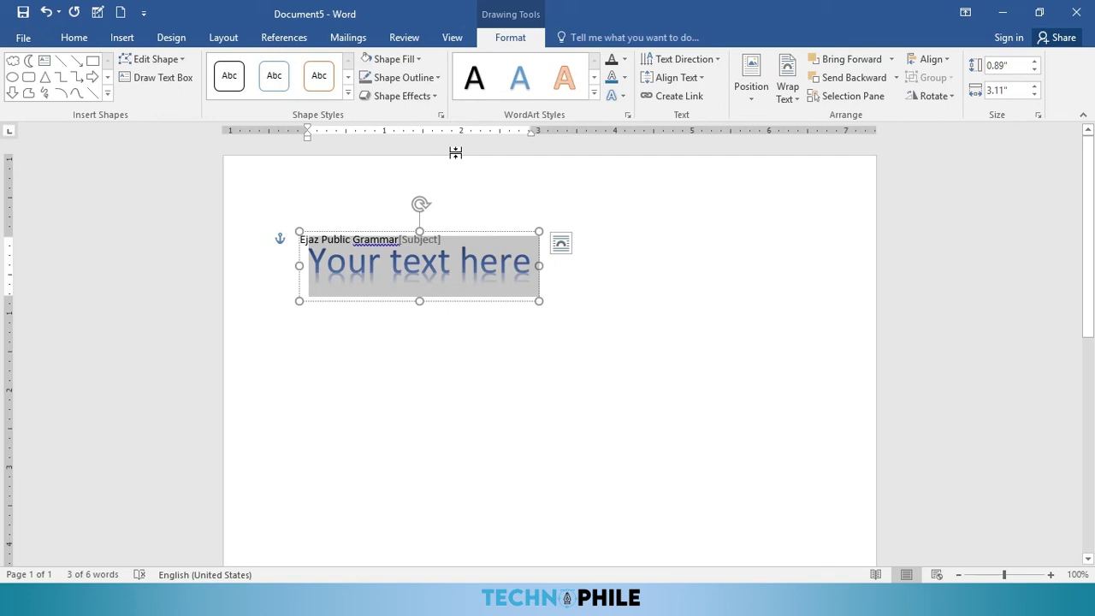
pyautogui.write('ACADE')
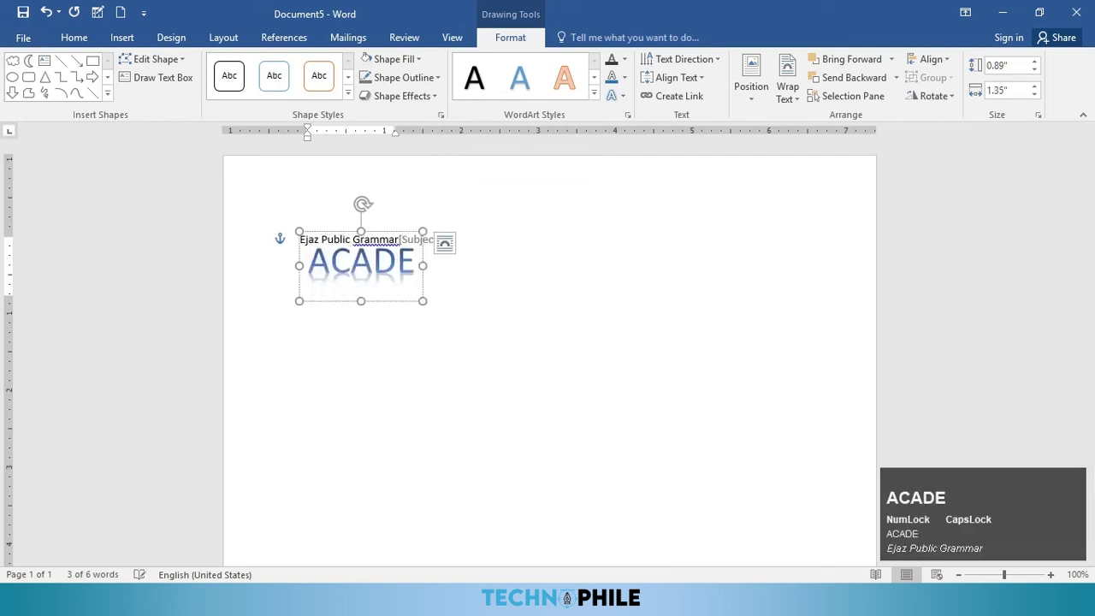
pyautogui.write('MY')
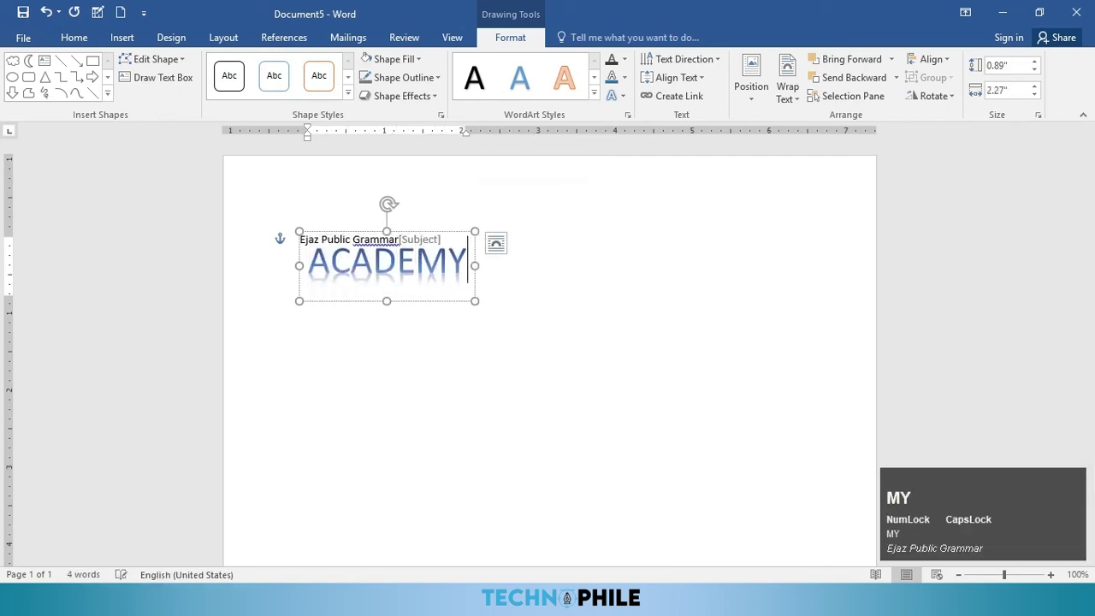
pyautogui.click(514, 339)
pyautogui.click(375, 276)
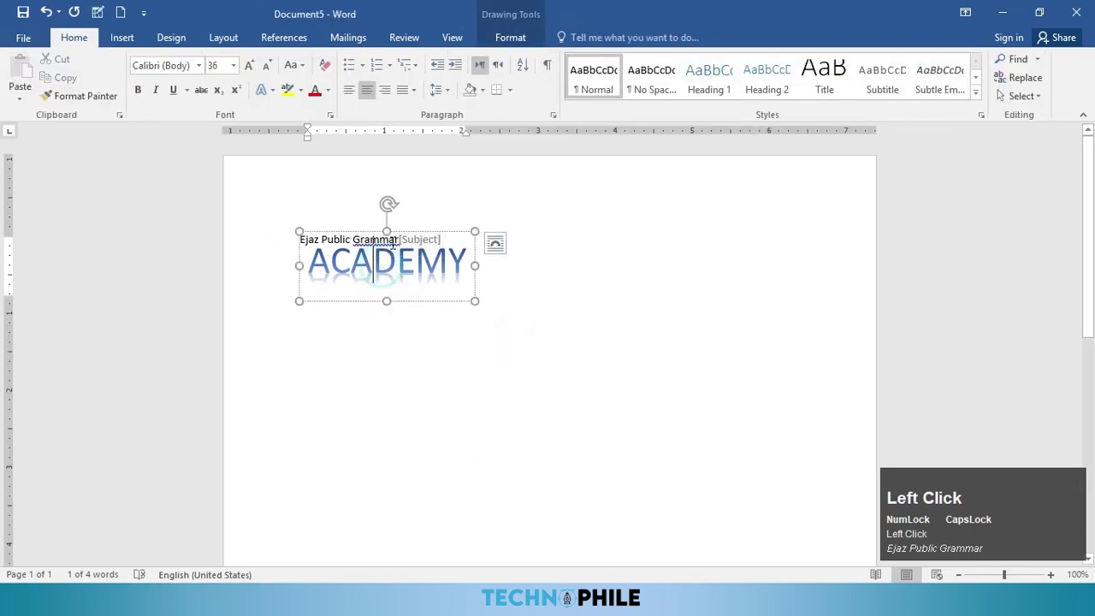
pyautogui.moveTo(395, 242); pyautogui.dragTo(400, 277)
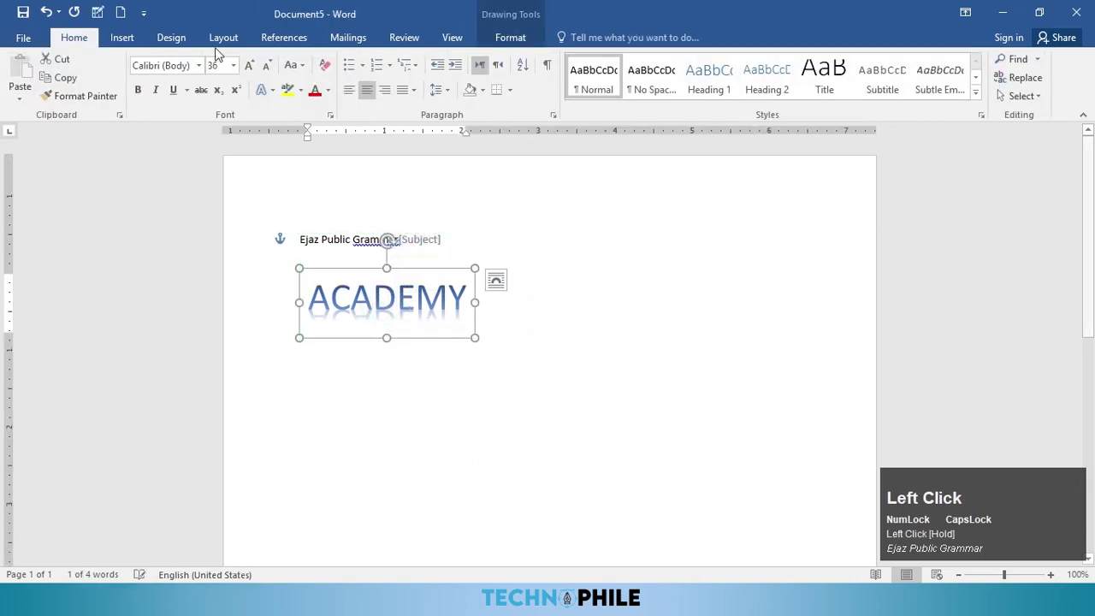
# Step: Delete the ACADEMY WordArt and the school-name line with its Subject field
pyautogui.click(124, 38)
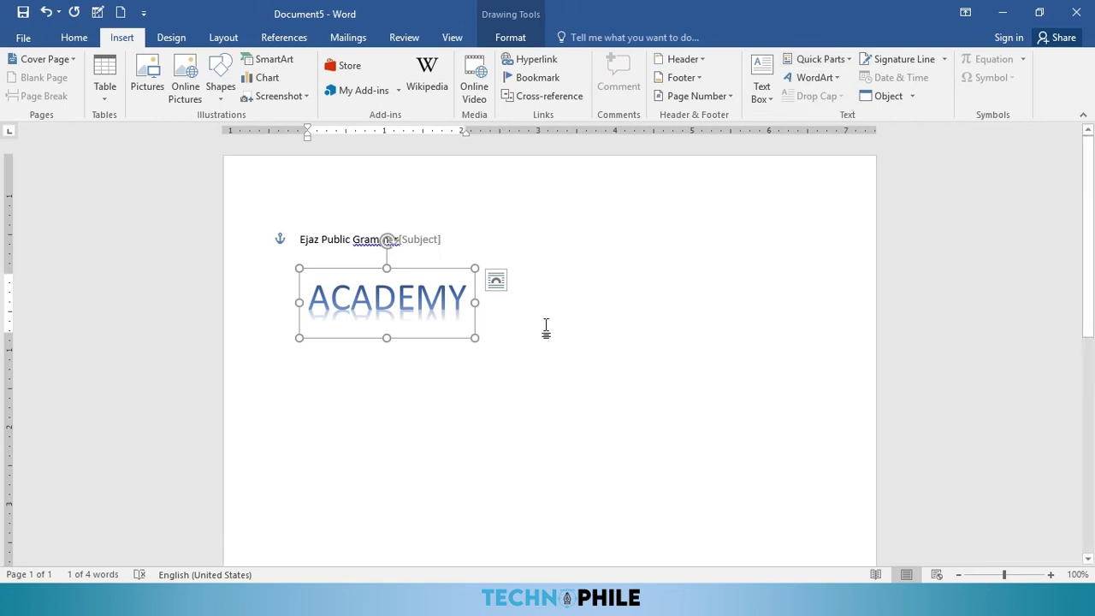
pyautogui.press('Delete')
pyautogui.moveTo(453, 239); pyautogui.dragTo(285, 229)
pyautogui.press('Delete')
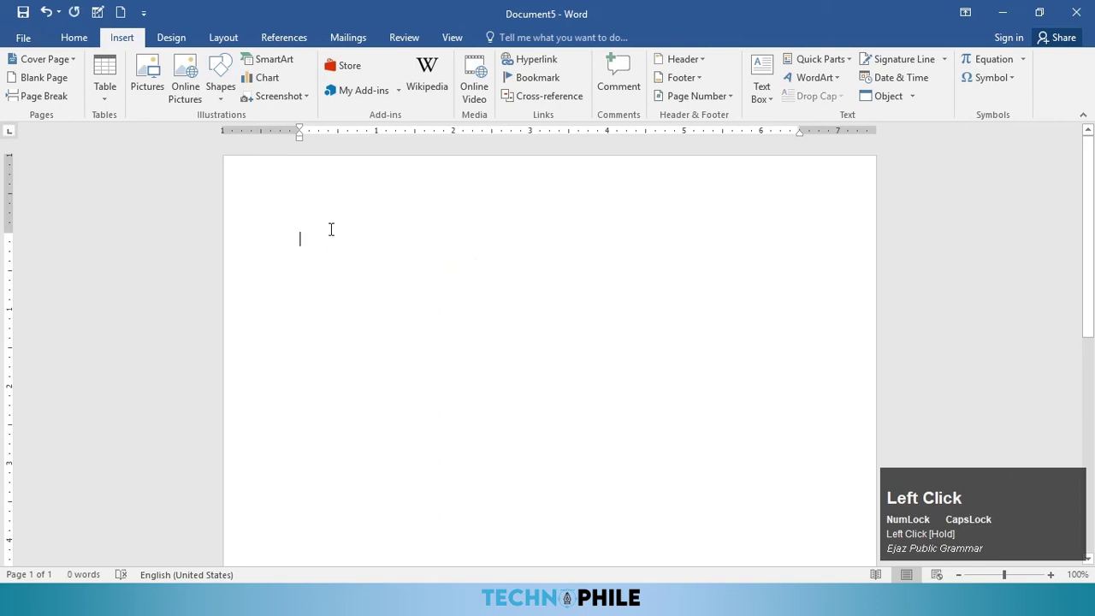
# Step: Generate sample paragraphs with =RAND() and select the opening letter V
pyautogui.write('=RAND')
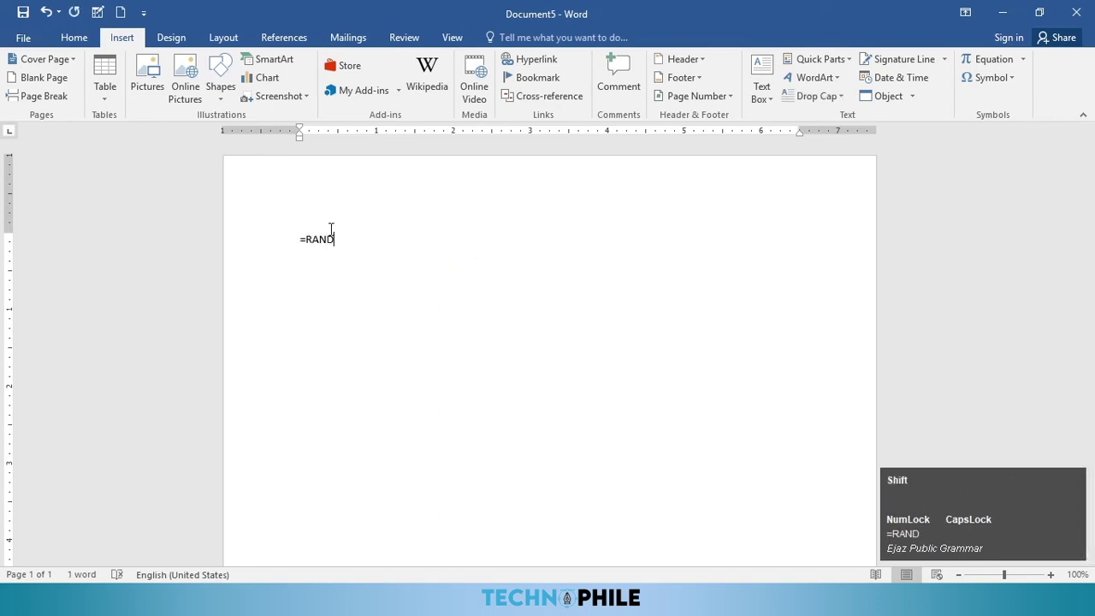
pyautogui.write('()')
pyautogui.press('Return')
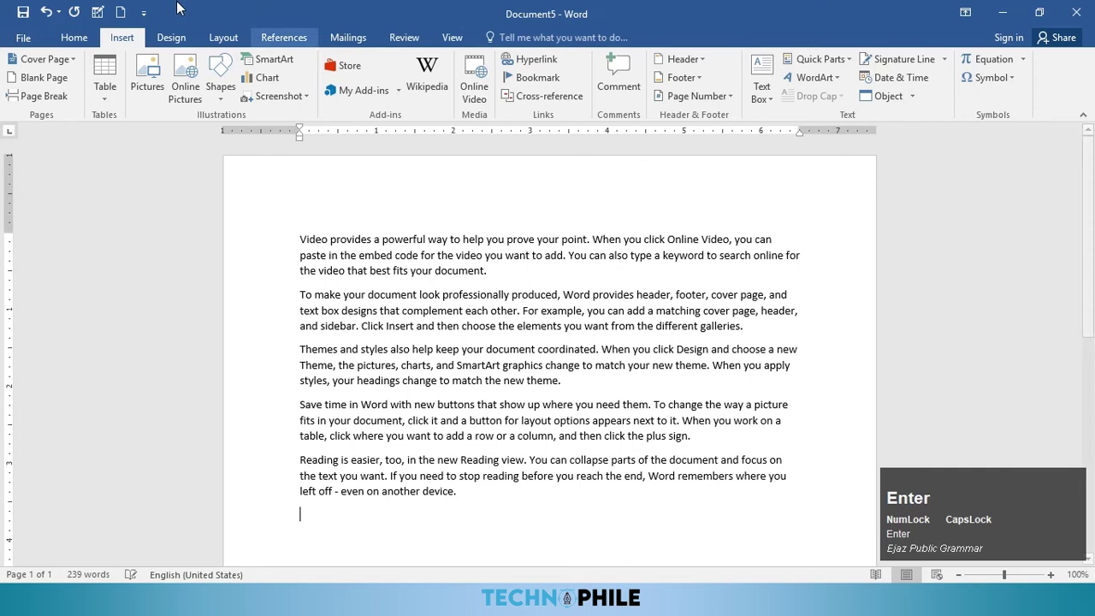
pyautogui.moveTo(306, 239); pyautogui.dragTo(299, 238)
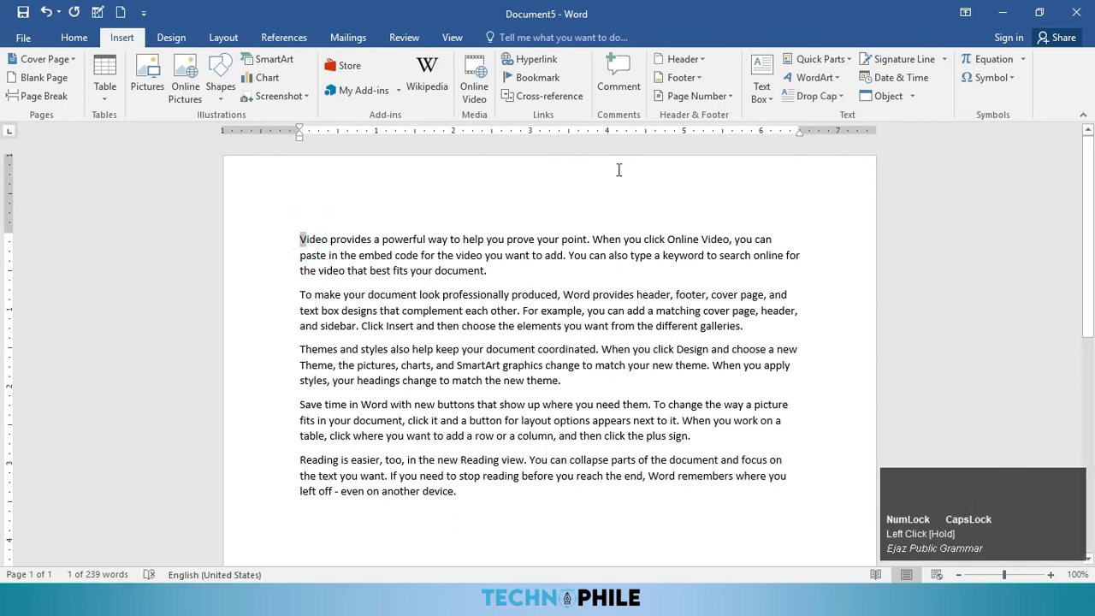
# Step: Make the V an in-margin Algerian drop cap, 4 lines tall, 0.2" from text
pyautogui.click(817, 96)
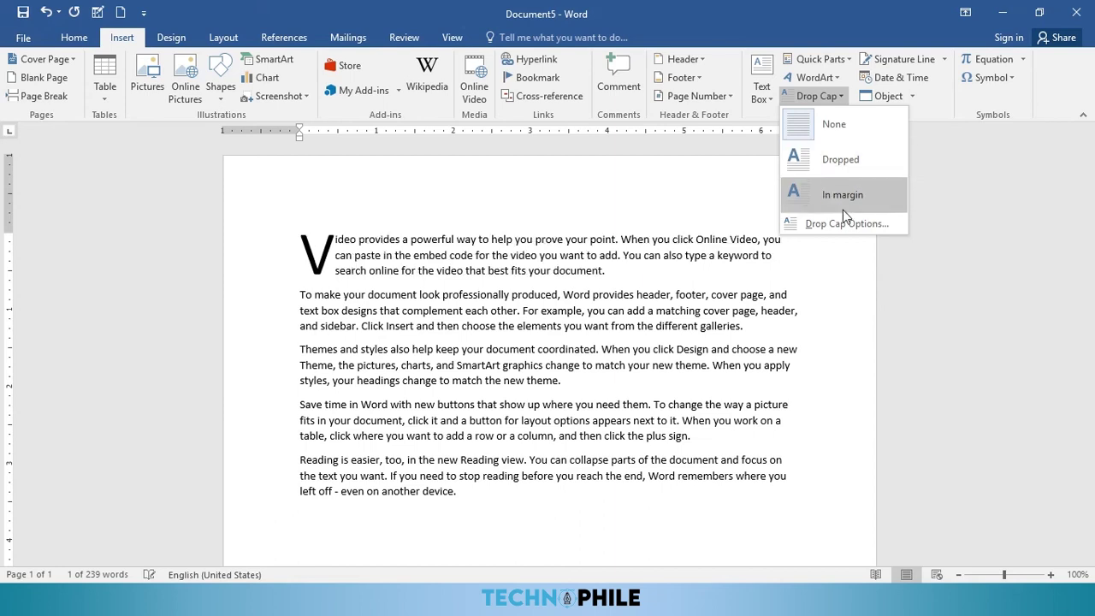
pyautogui.click(843, 222)
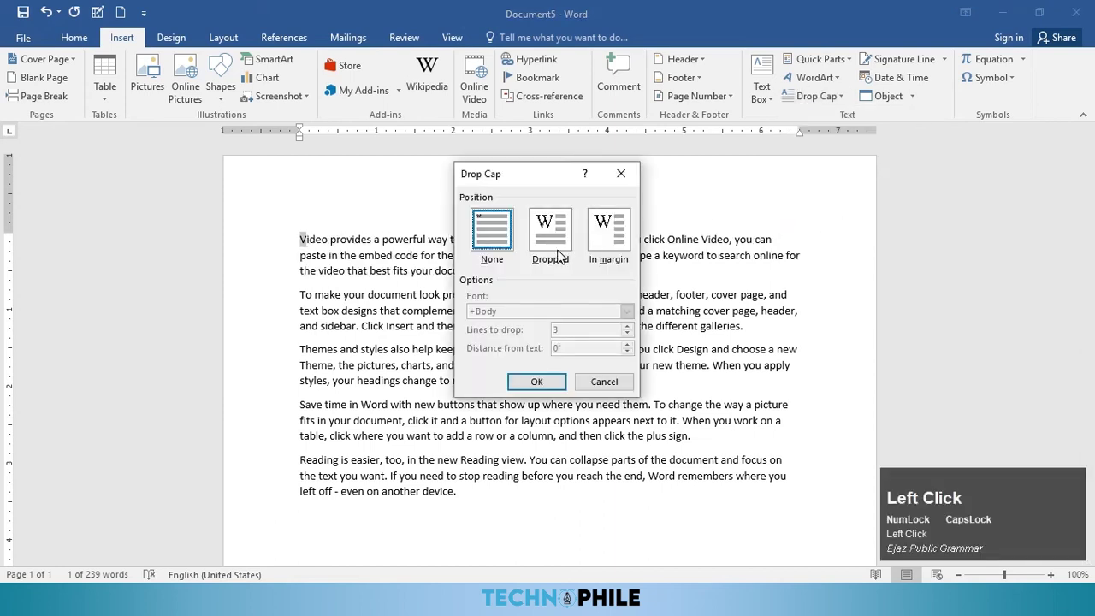
pyautogui.click(558, 255)
pyautogui.click(608, 229)
pyautogui.click(627, 311)
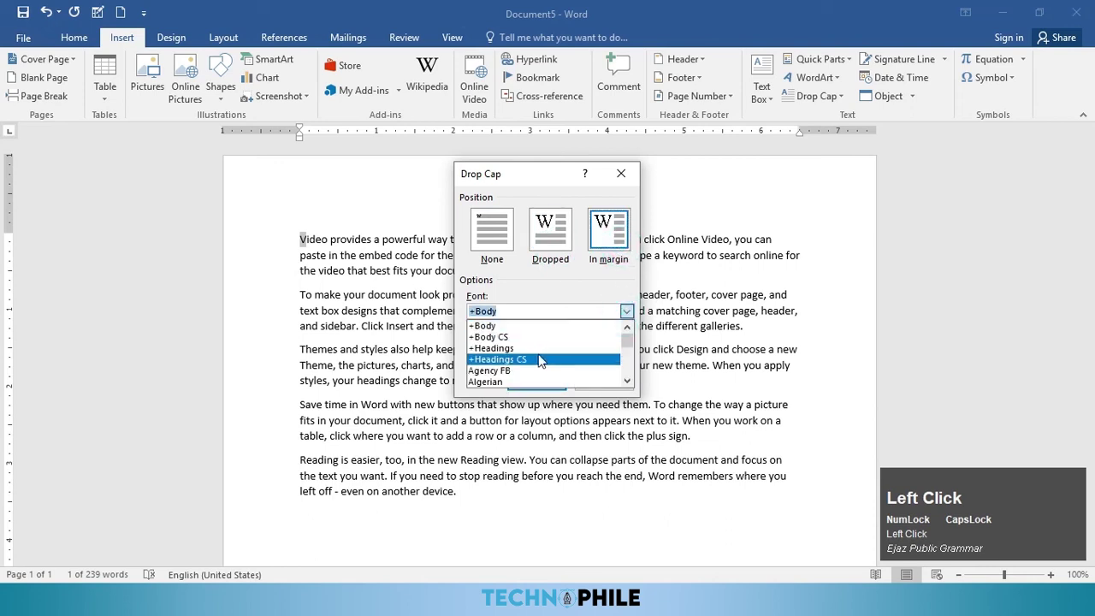
pyautogui.click(513, 382)
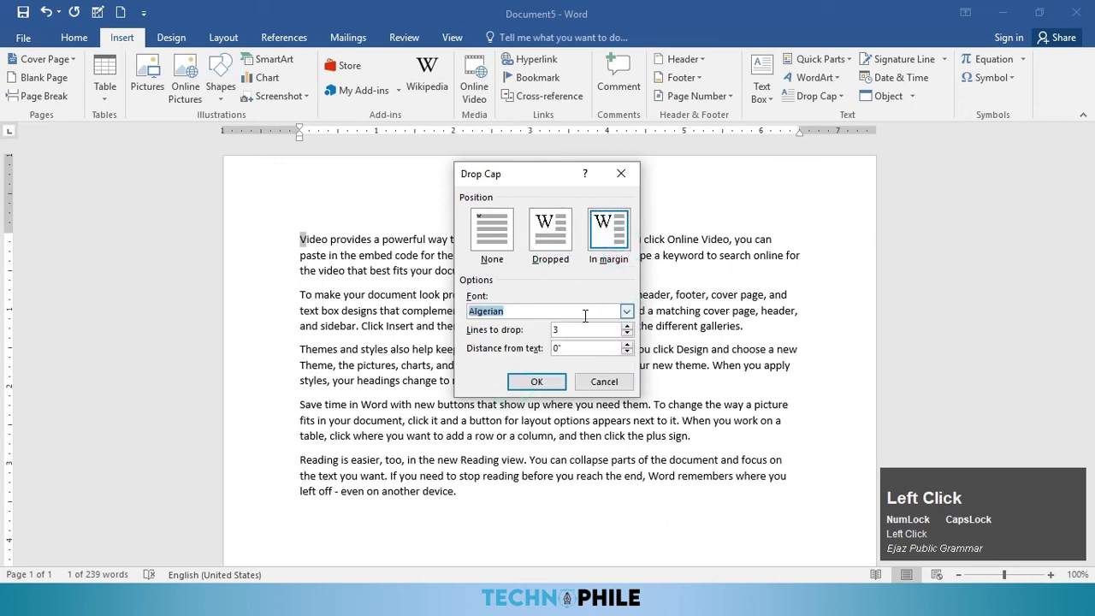
pyautogui.click(629, 328)
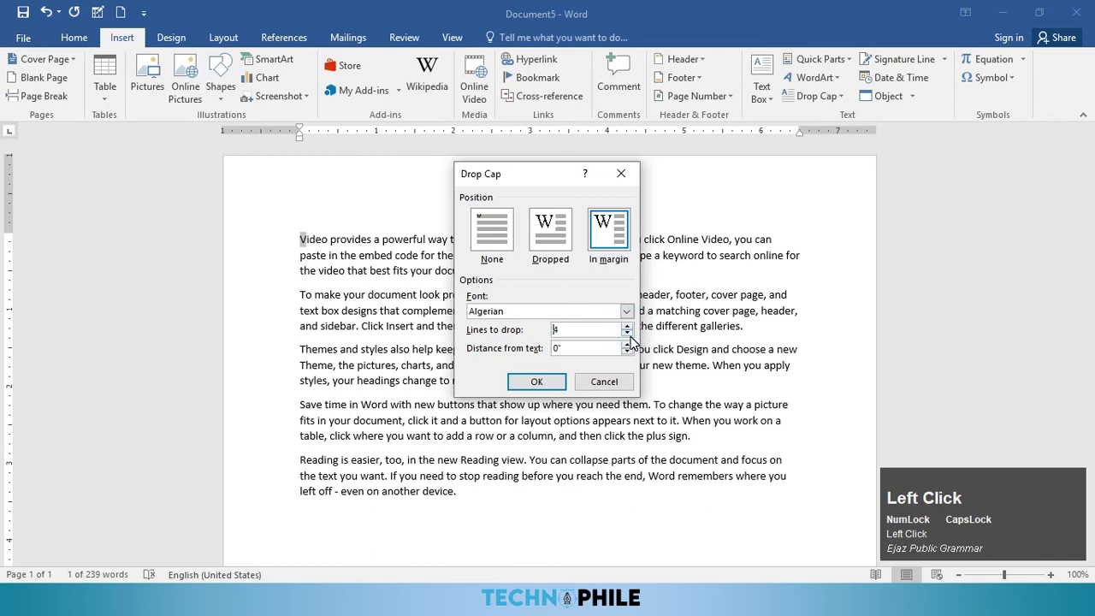
pyautogui.click(626, 344)
pyautogui.click(625, 346)
pyautogui.click(536, 381)
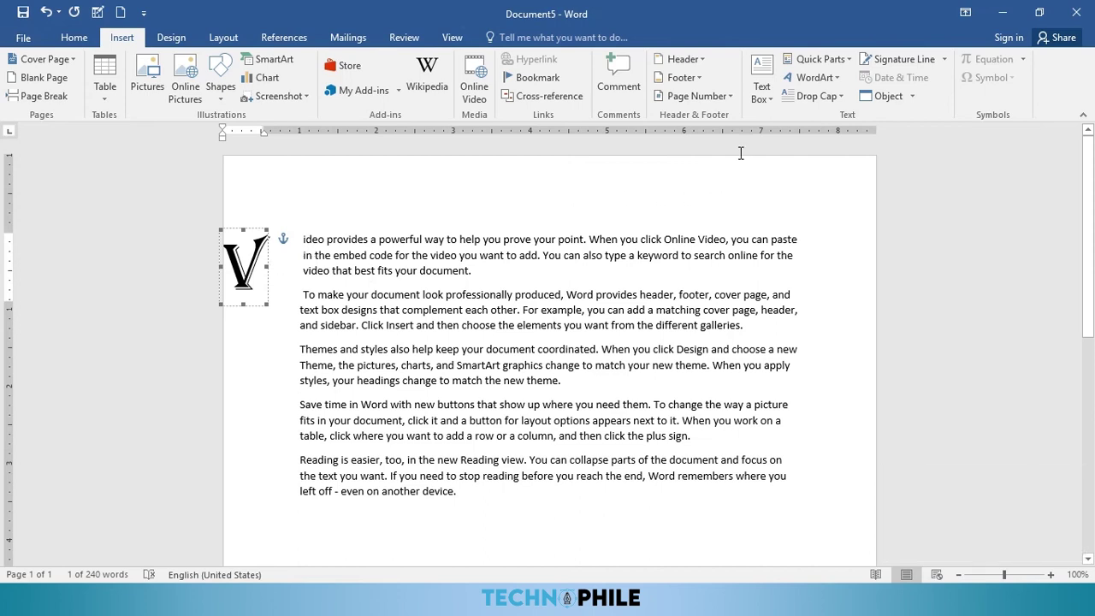
pyautogui.click(757, 363)
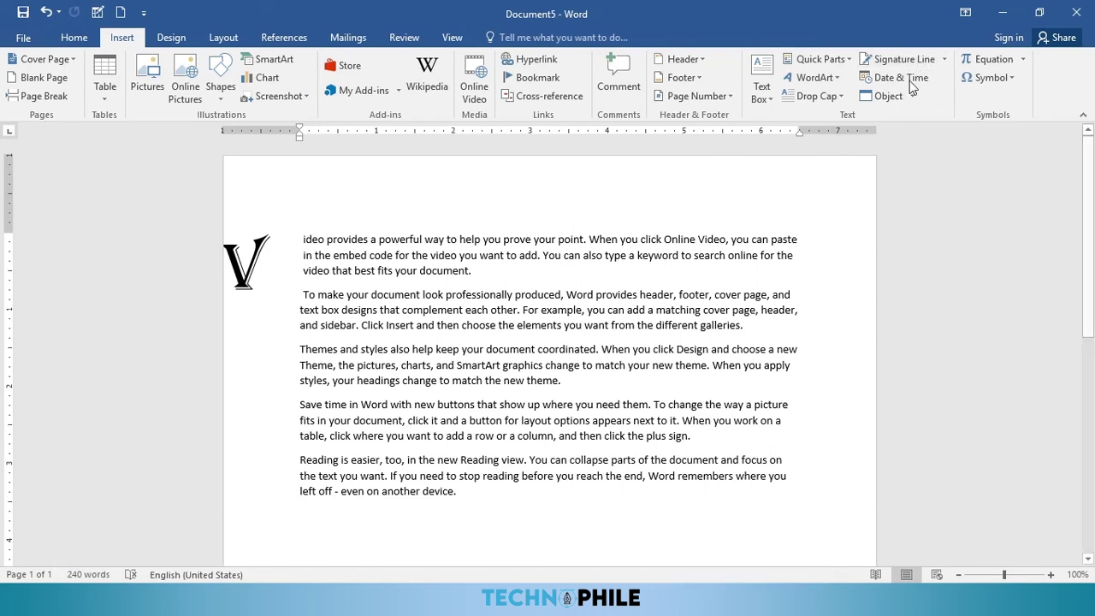
# Step: Add a signature line with the signer's name and the title MANAGER
pyautogui.scroll(-3, 753, 214)
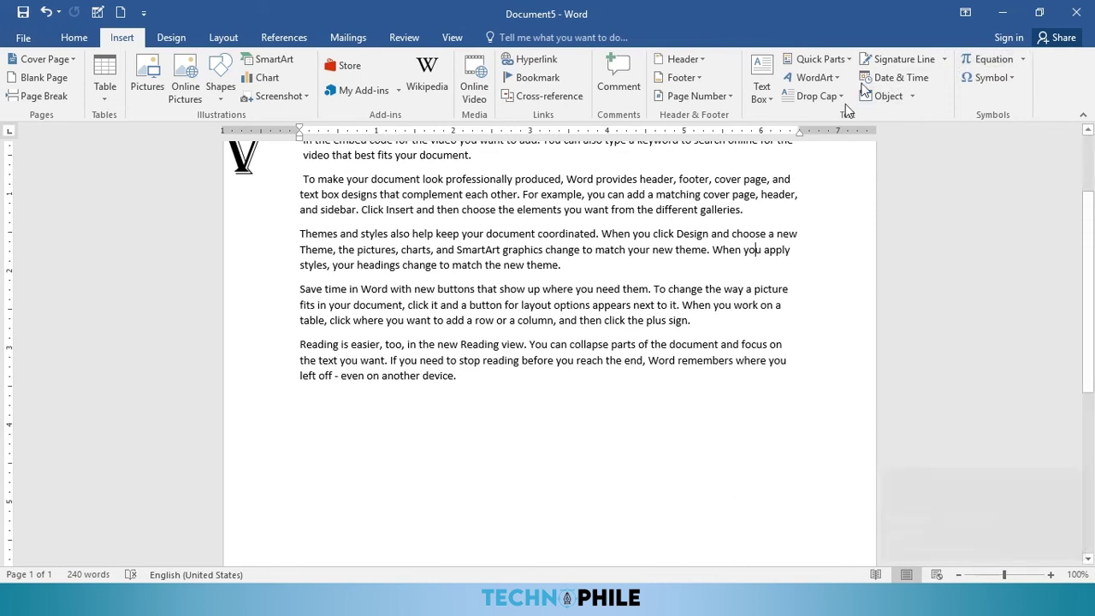
pyautogui.click(946, 62)
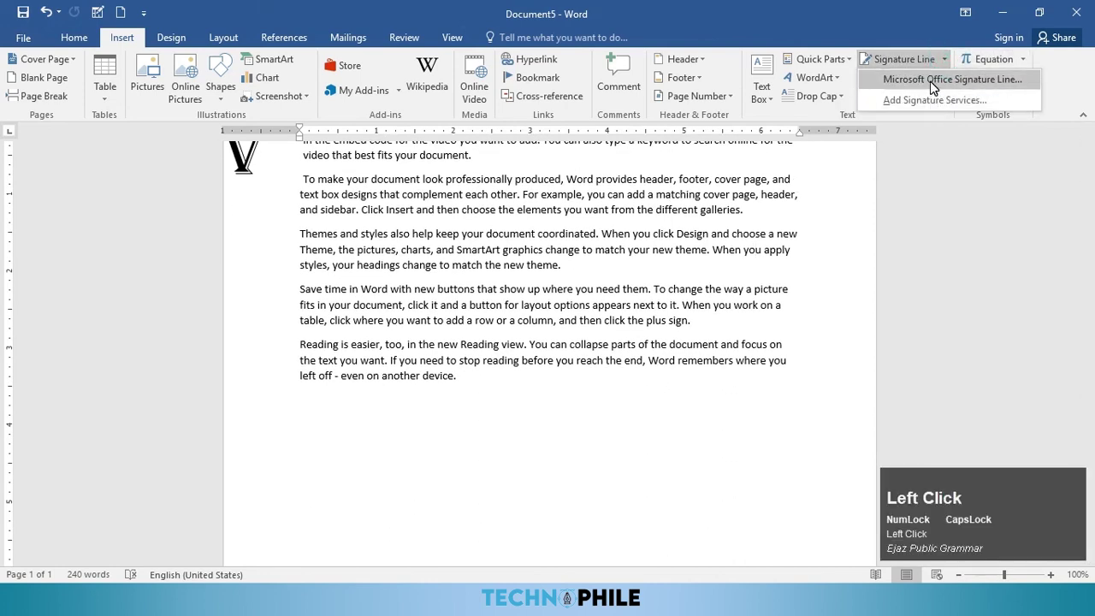
pyautogui.click(931, 82)
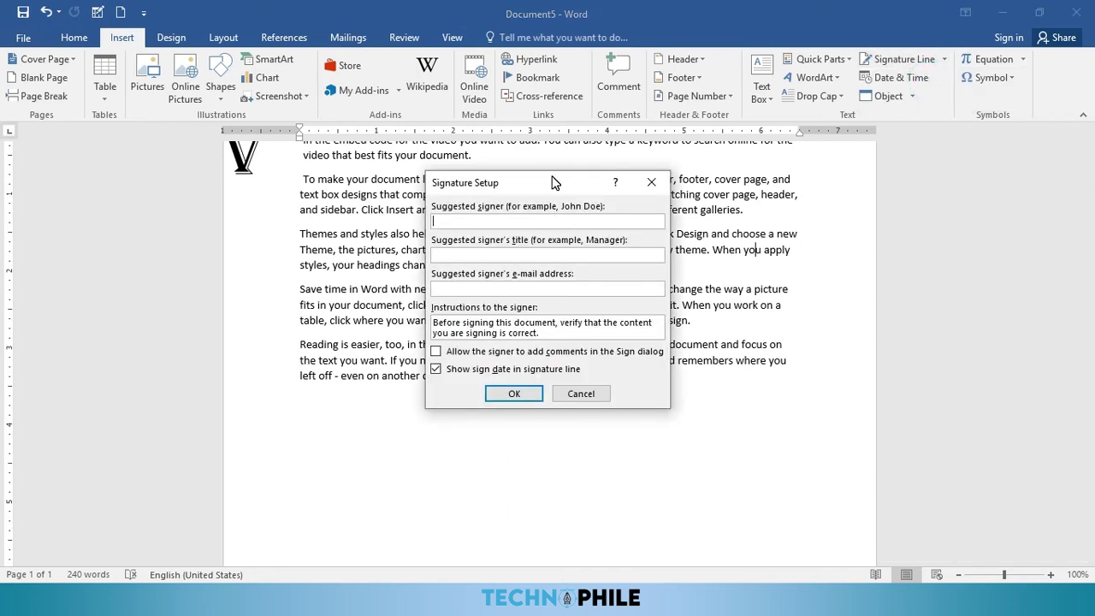
pyautogui.click(583, 256)
pyautogui.write('MANAGER')
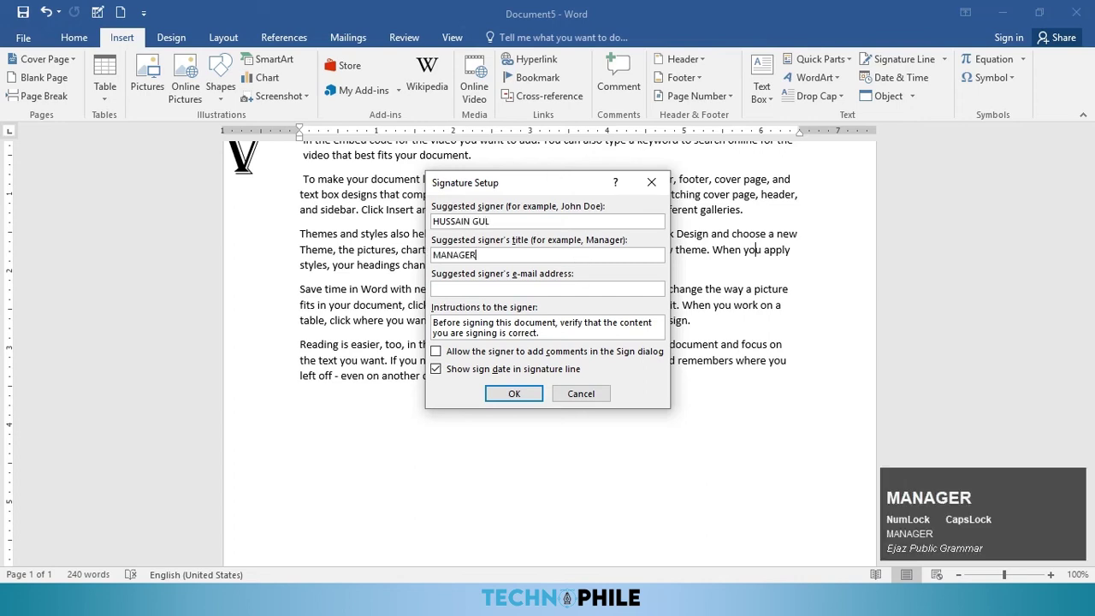
pyautogui.click(516, 394)
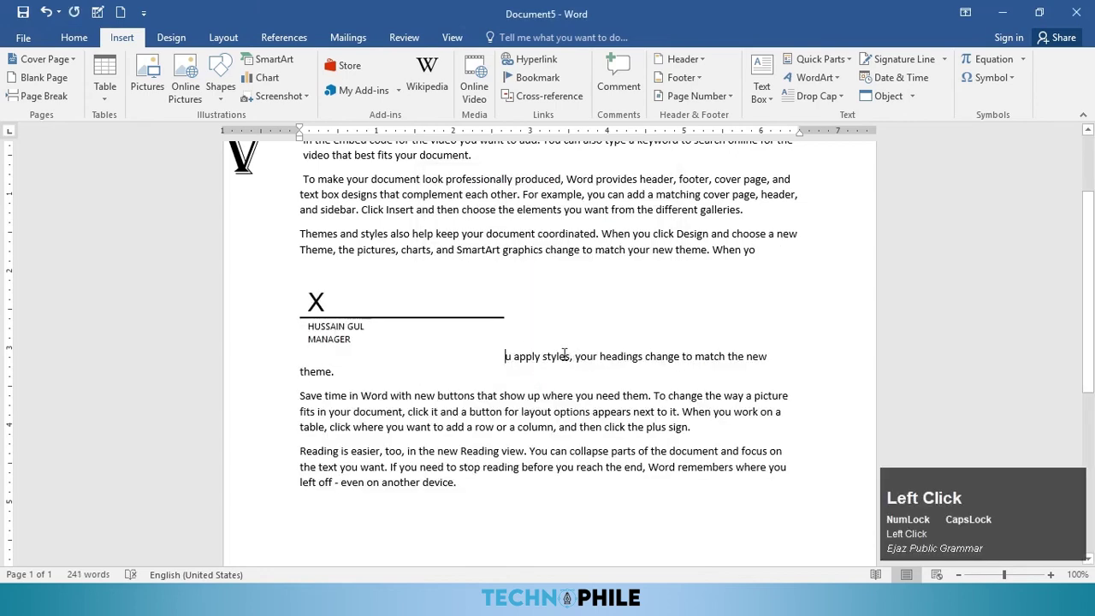
# Step: Move the signature line below the text and position it at the page's bottom right
pyautogui.click(467, 323)
pyautogui.moveTo(462, 268)
pyautogui.mouseDown()
pyautogui.moveTo(488, 465)
pyautogui.moveTo(487, 453)
pyautogui.mouseUp()
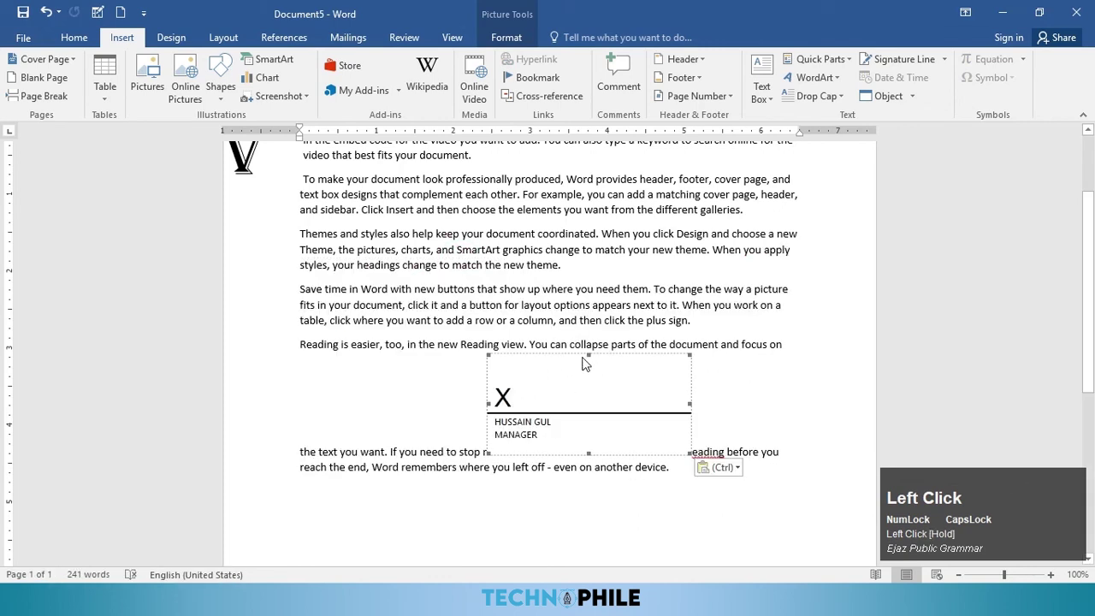
pyautogui.moveTo(601, 359)
pyautogui.mouseDown()
pyautogui.moveTo(598, 422)
pyautogui.moveTo(445, 526)
pyautogui.moveTo(477, 473)
pyautogui.mouseUp()
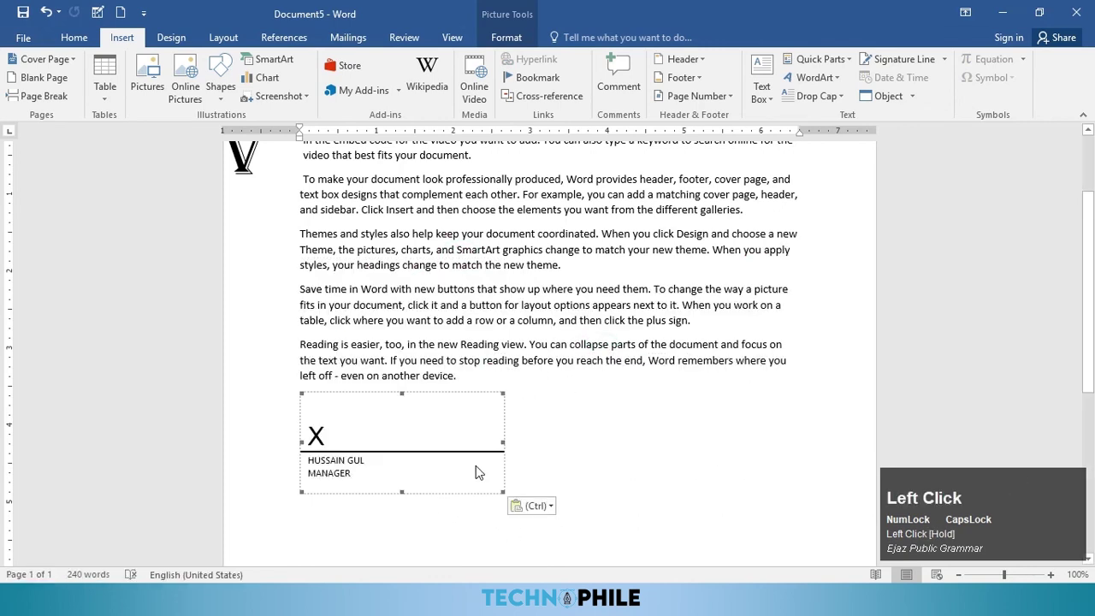
pyautogui.click(506, 37)
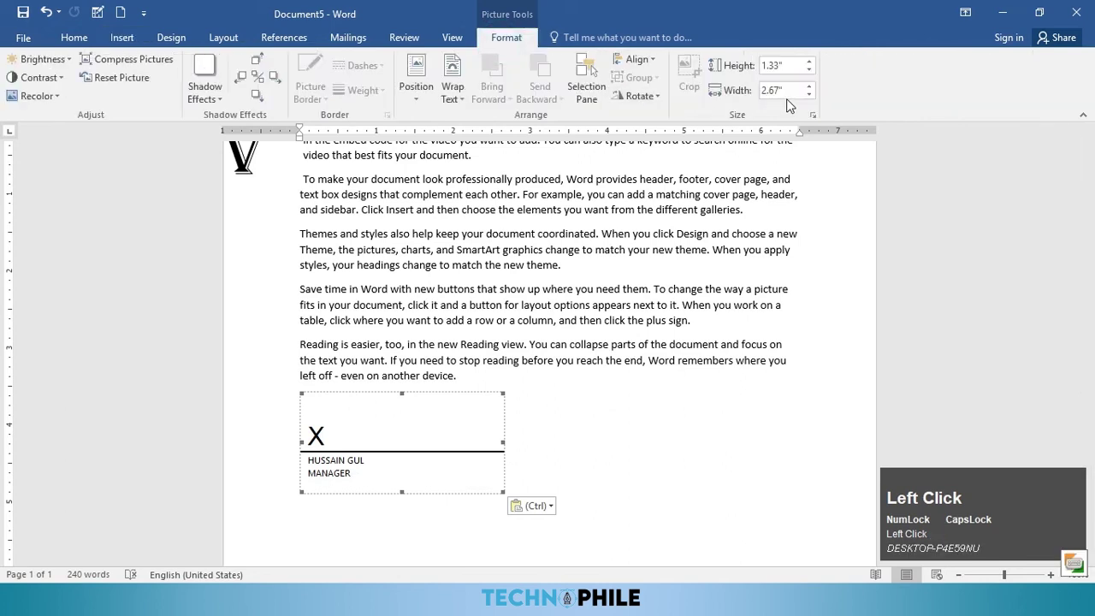
pyautogui.click(416, 81)
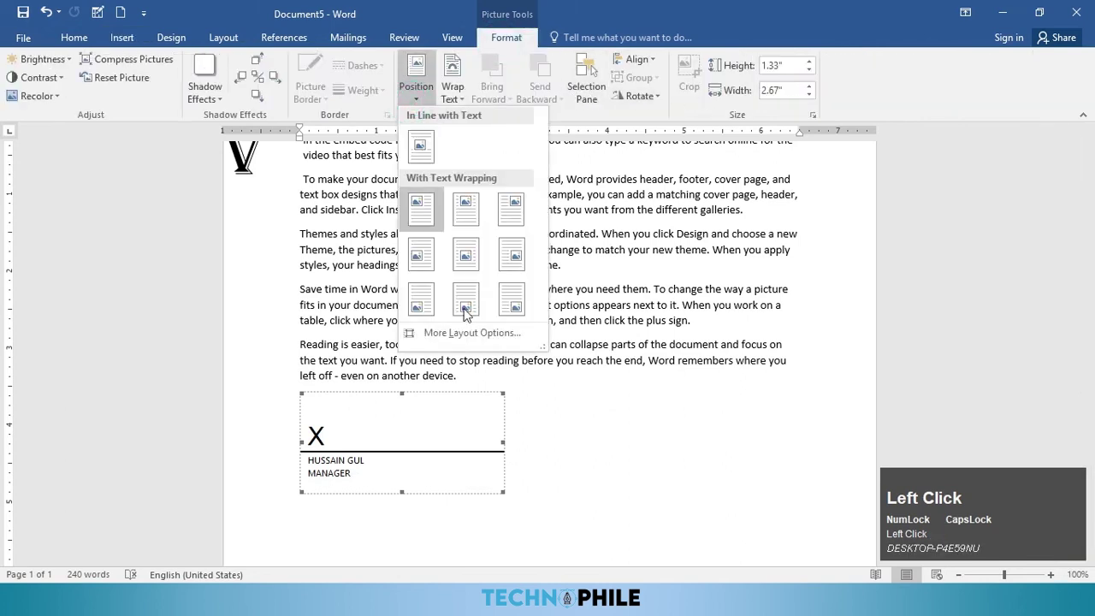
pyautogui.click(511, 300)
pyautogui.scroll(-8, 624, 396)
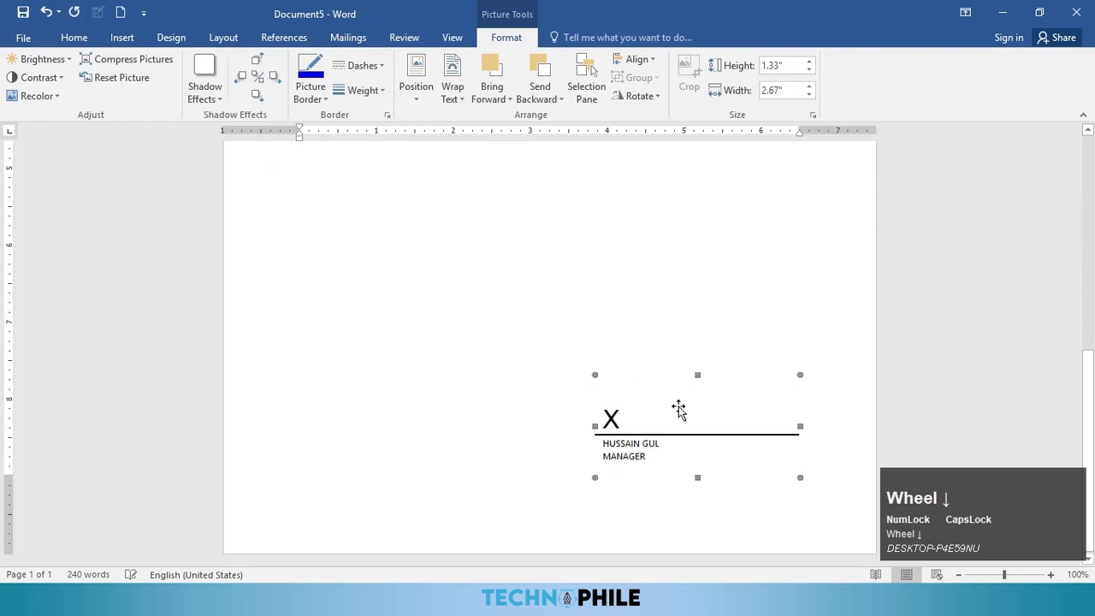
pyautogui.scroll(8, 518, 265)
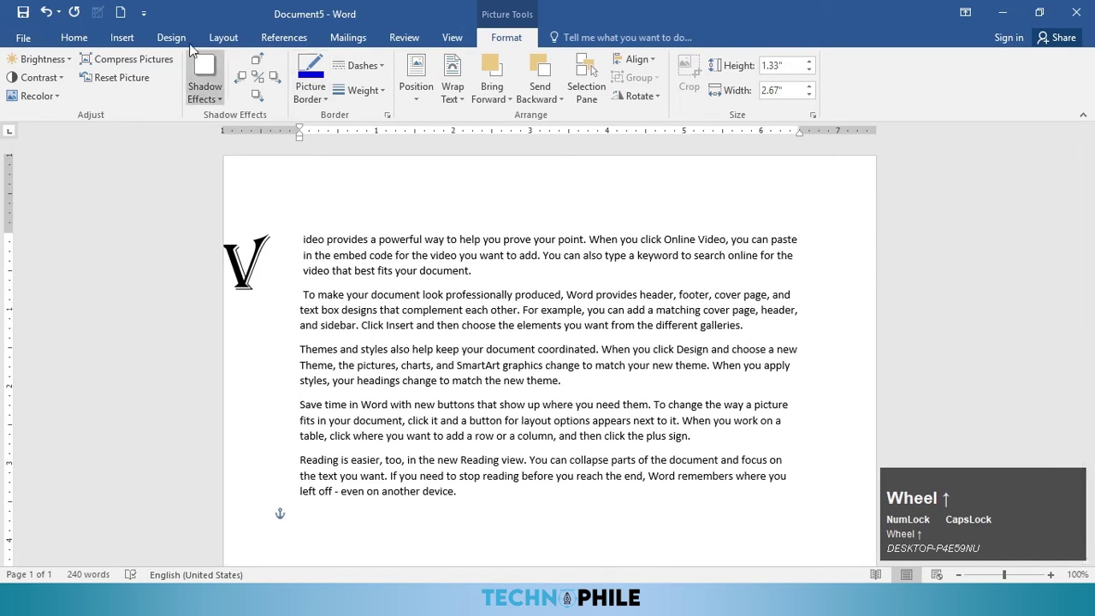
pyautogui.click(122, 40)
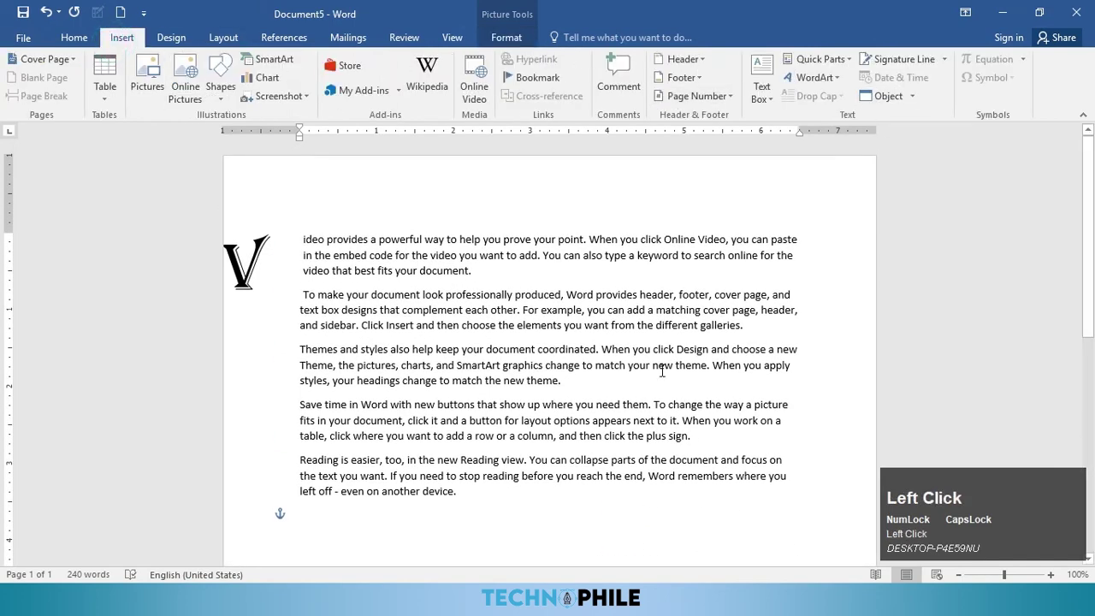
# Step: Insert today's date as Monday, April 18, 2022 on a new line after the text
pyautogui.click(514, 505)
pyautogui.press('Return')
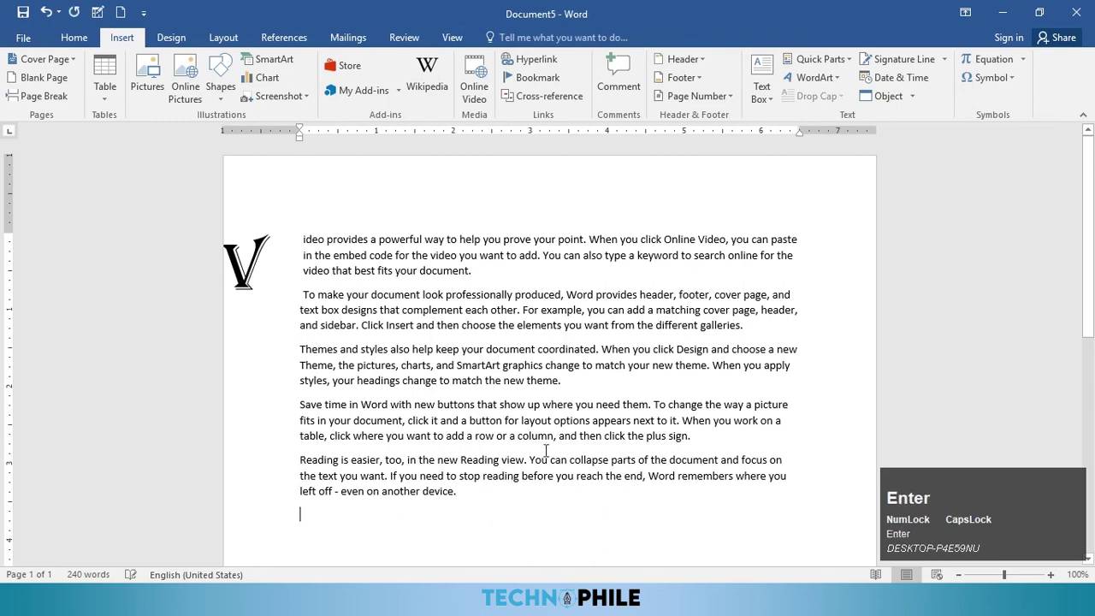
pyautogui.click(890, 78)
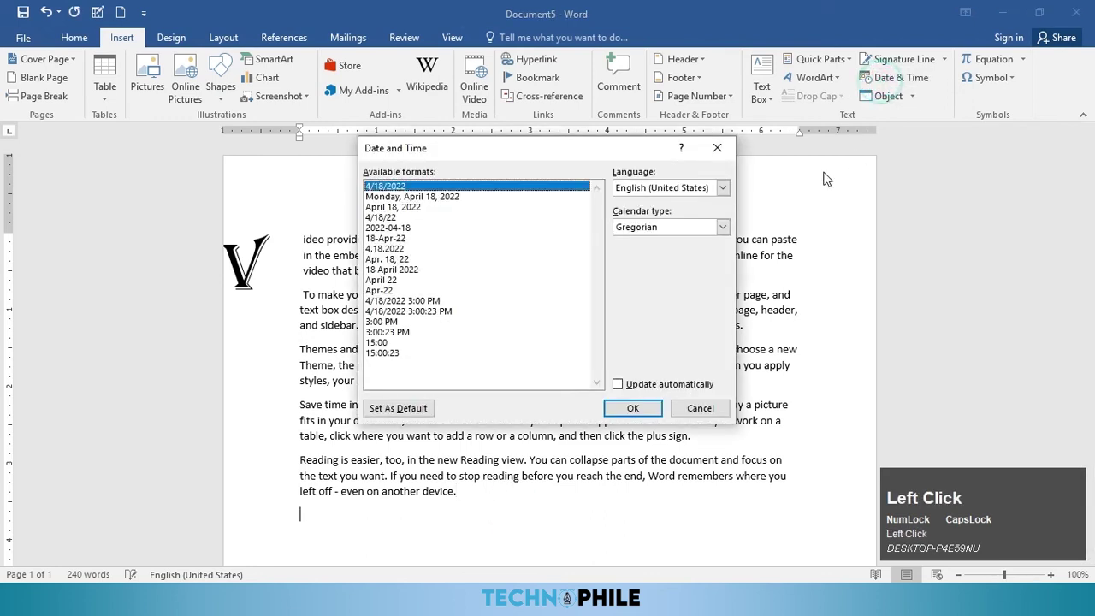
pyautogui.click(409, 197)
pyautogui.click(633, 408)
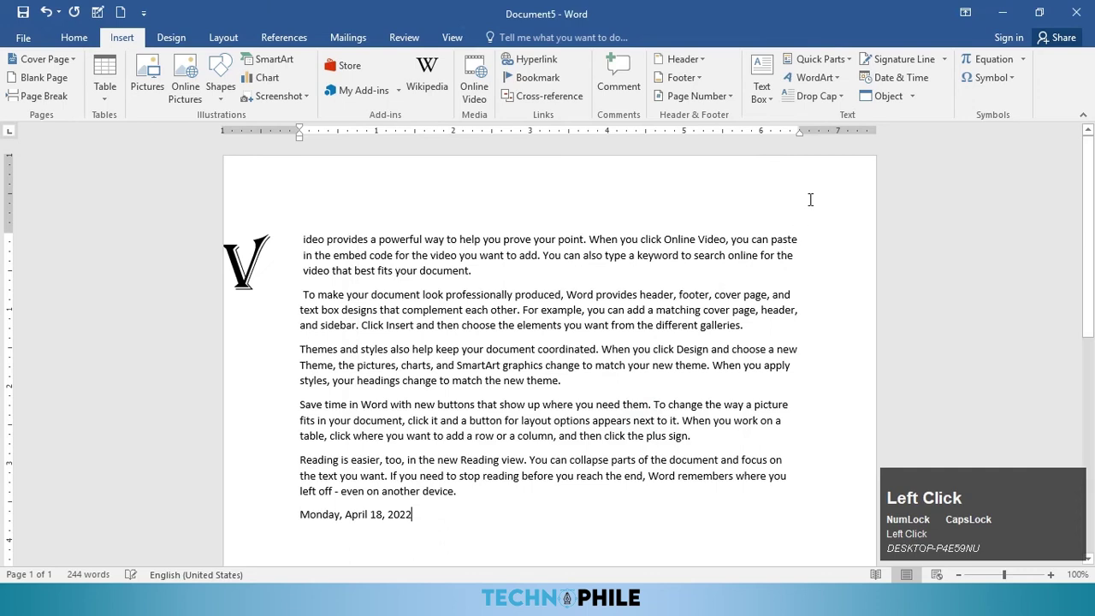
# Step: Add the time in 3:00 PM format on the next line, then start another empty line
pyautogui.press('Return')
pyautogui.click(894, 77)
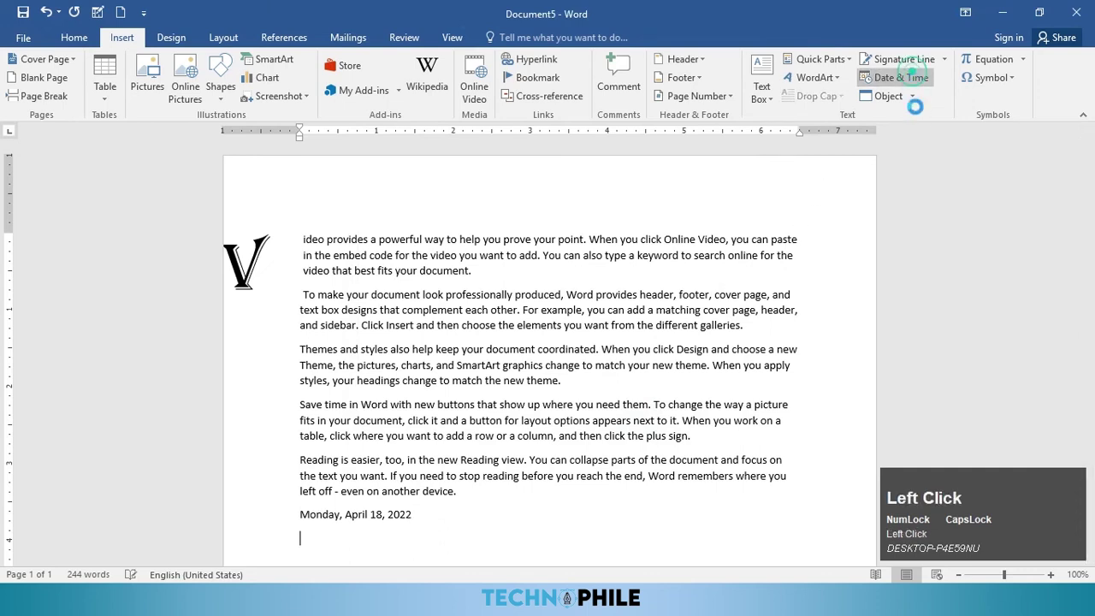
pyautogui.click(388, 321)
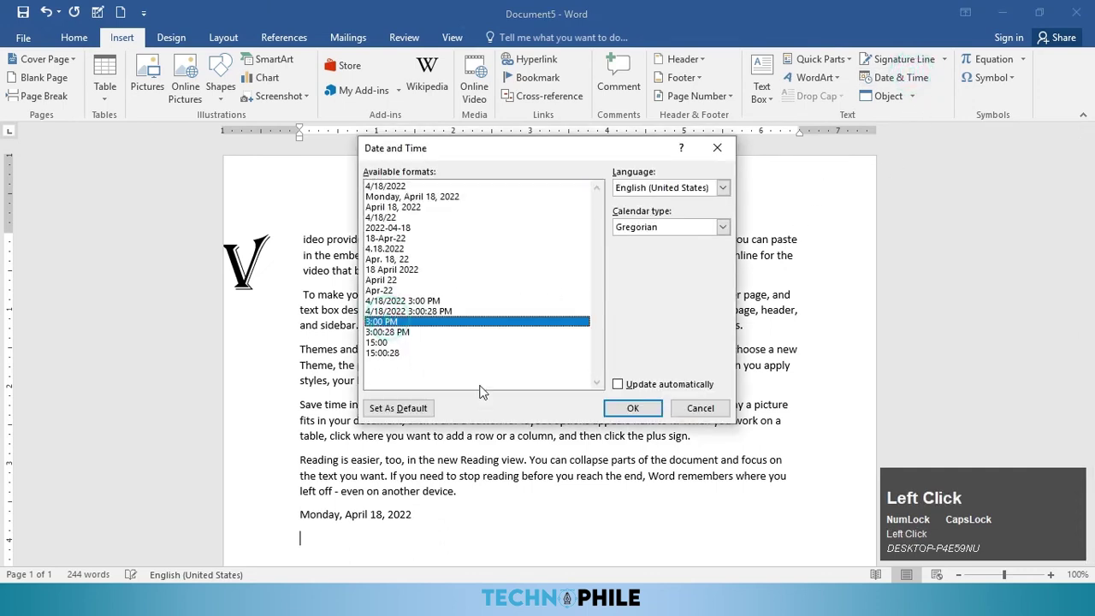
pyautogui.click(633, 408)
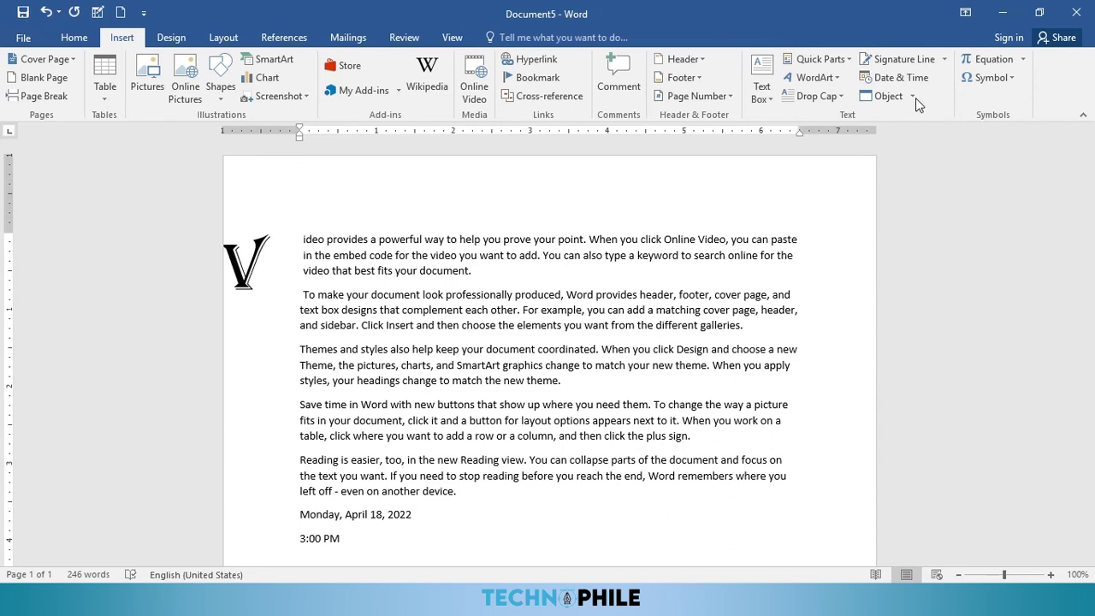
pyautogui.scroll(-4, 622, 281)
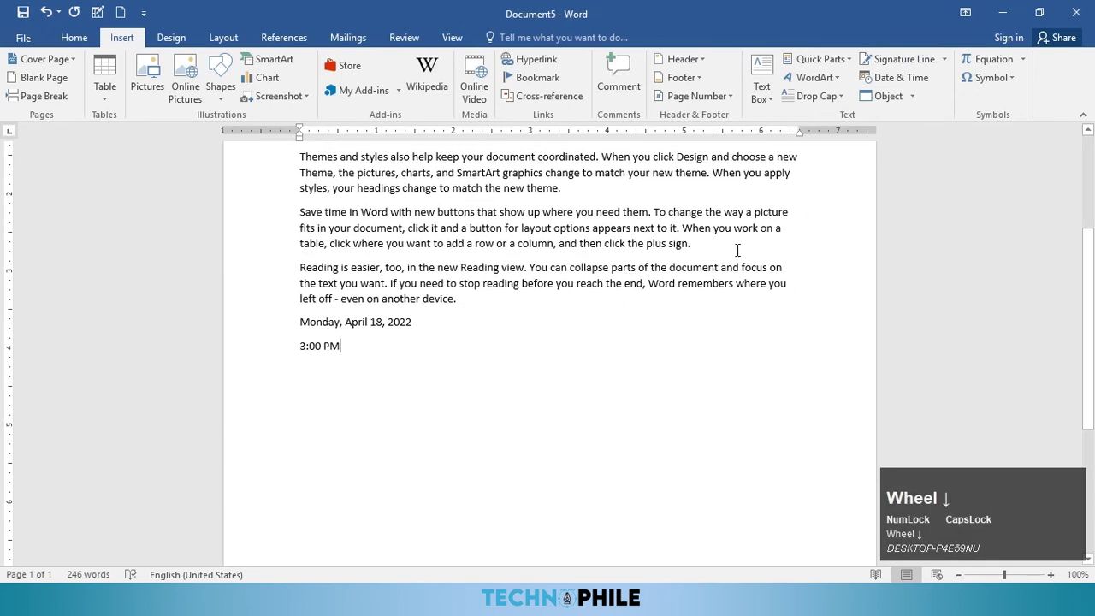
pyautogui.press('Return')
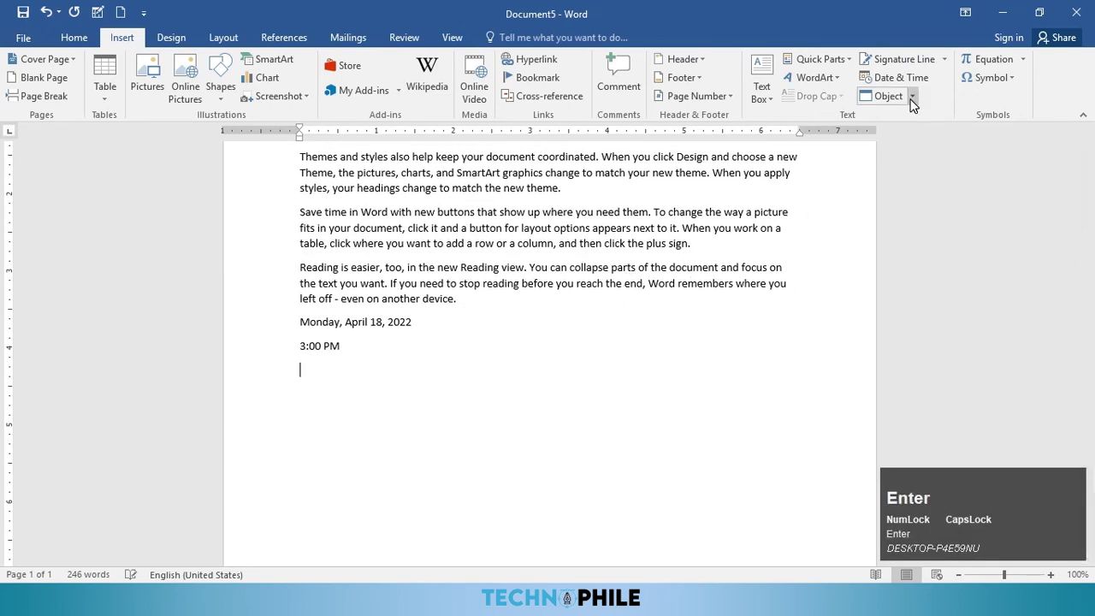
pyautogui.click(912, 96)
pyautogui.click(900, 116)
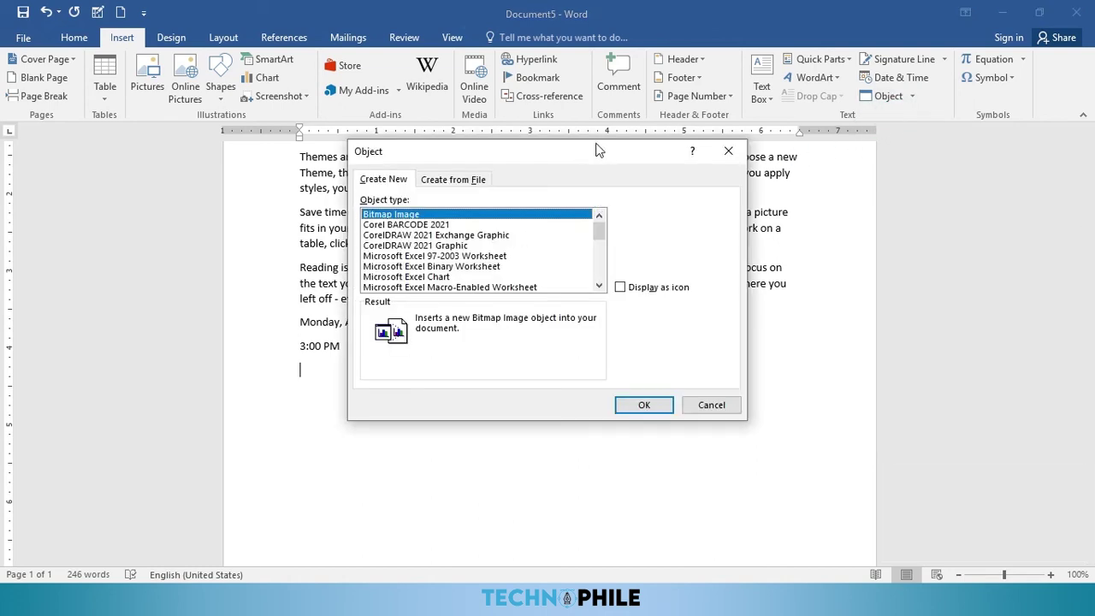
pyautogui.scroll(-6, 428, 226)
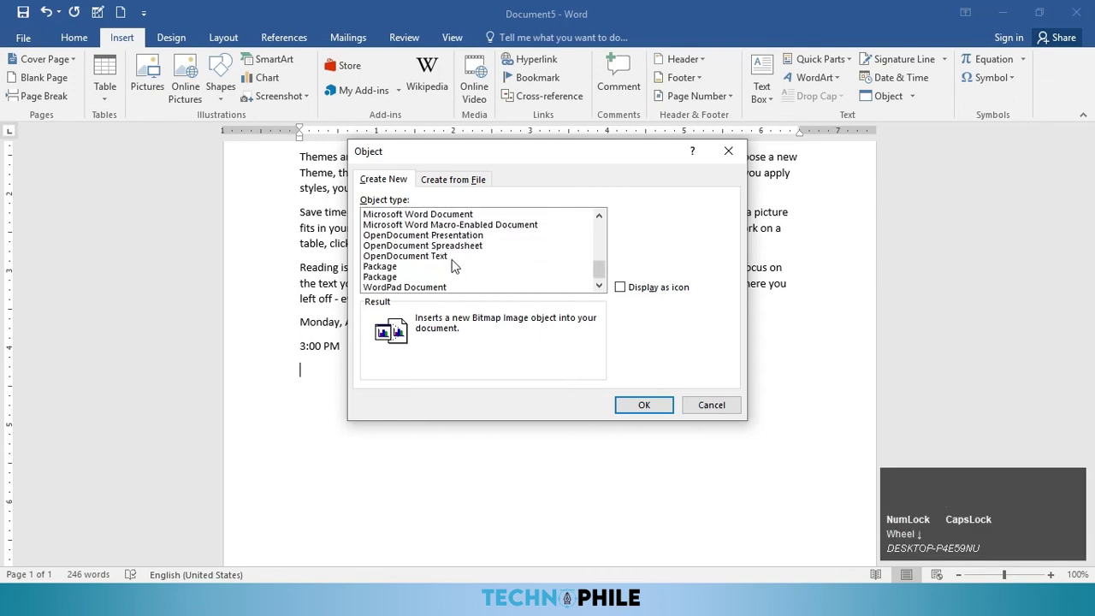
pyautogui.scroll(6, 460, 232)
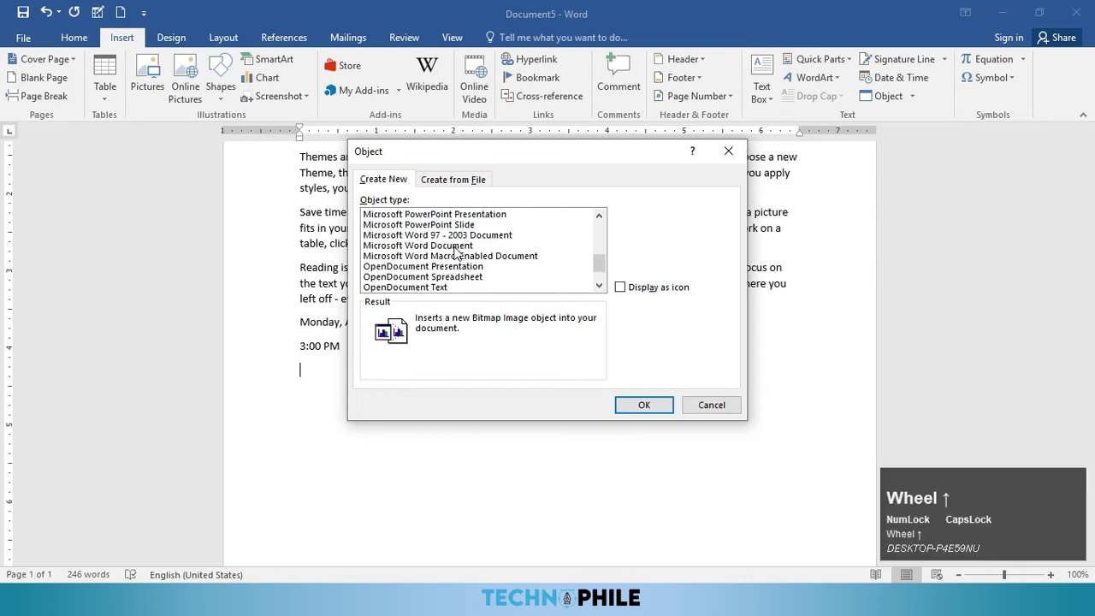
pyautogui.click(454, 180)
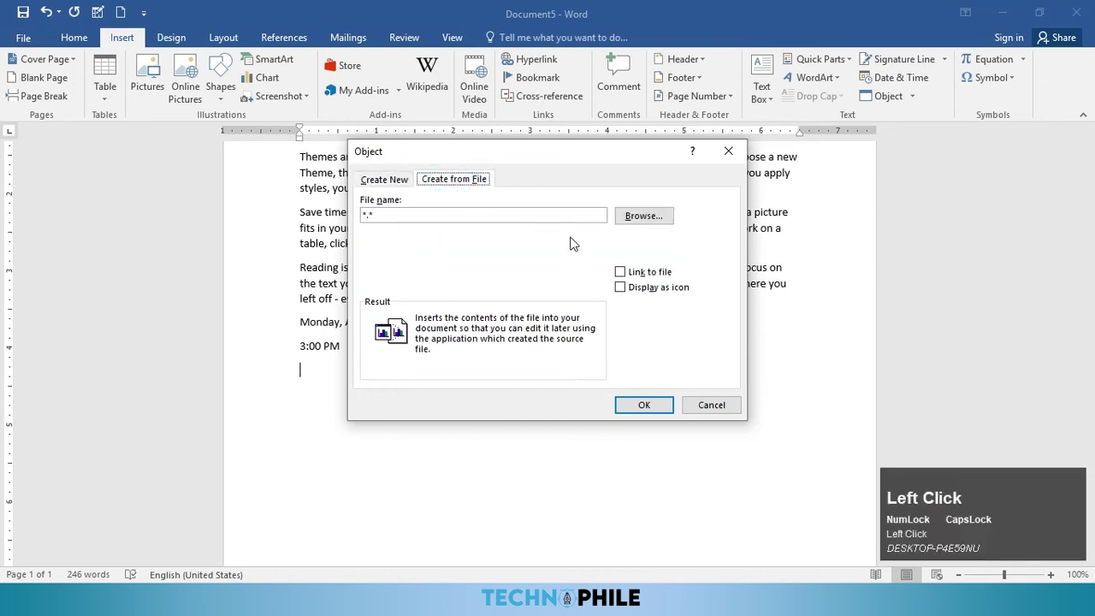
pyautogui.click(643, 215)
pyautogui.scroll(-5, 651, 376)
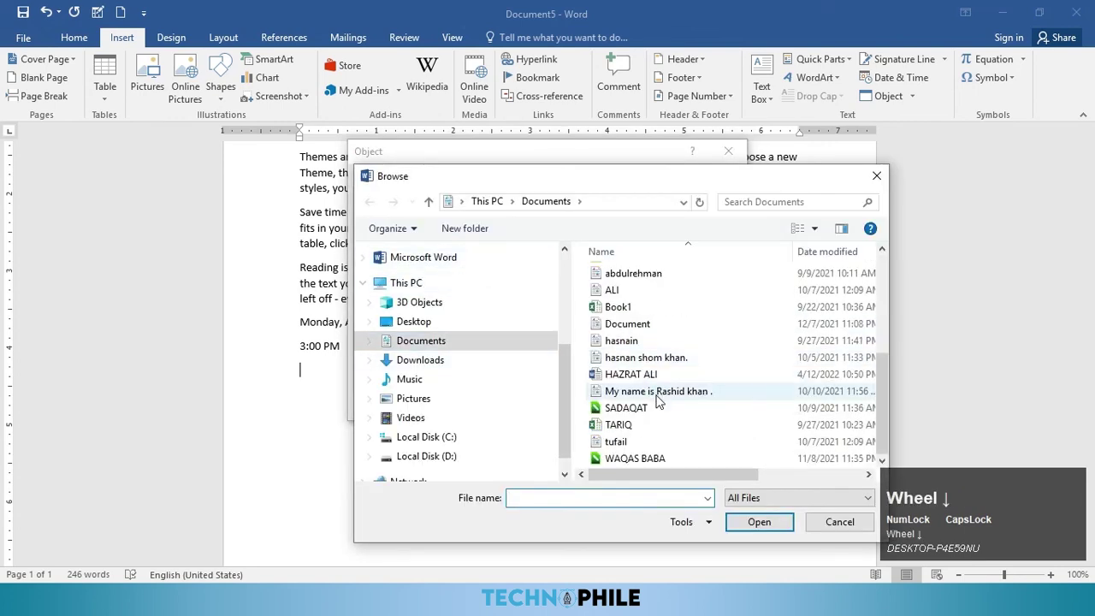
pyautogui.click(625, 374)
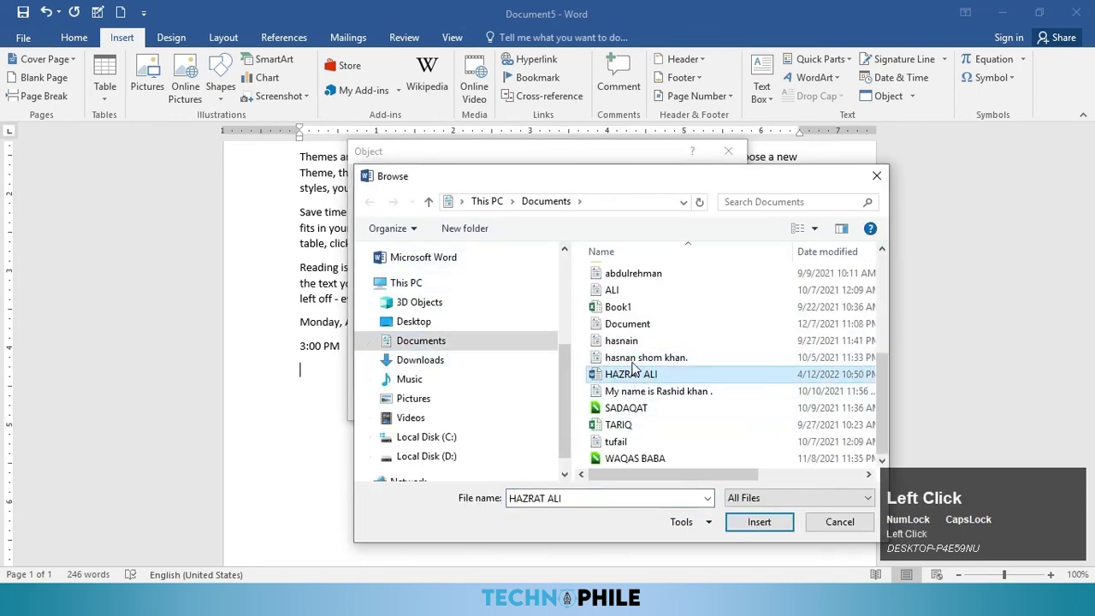
pyautogui.click(630, 309)
pyautogui.scroll(-1, 698, 461)
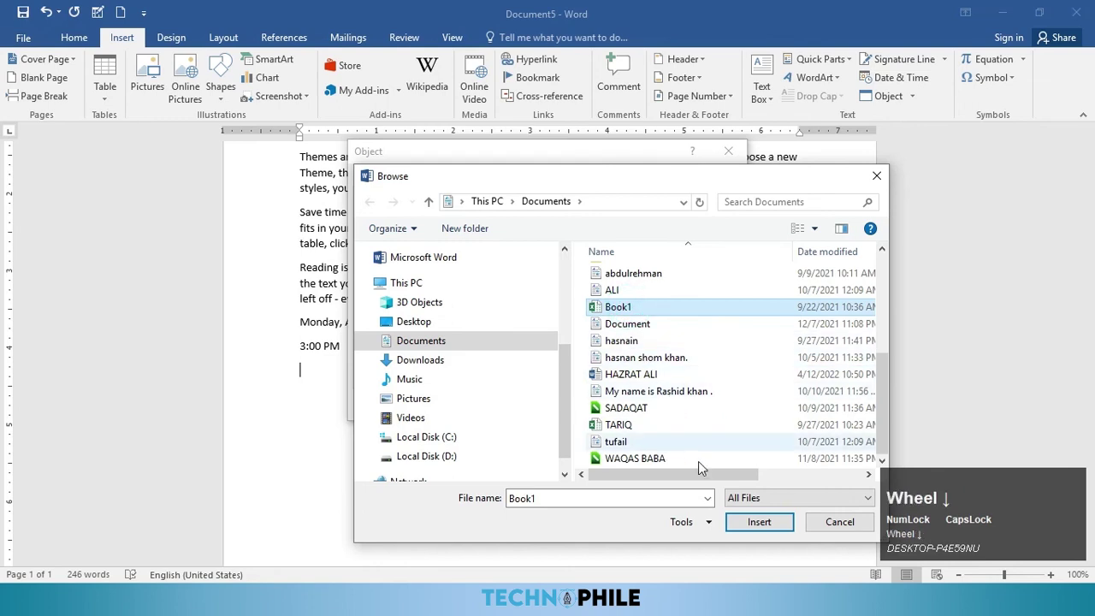
pyautogui.click(758, 522)
pyautogui.click(643, 403)
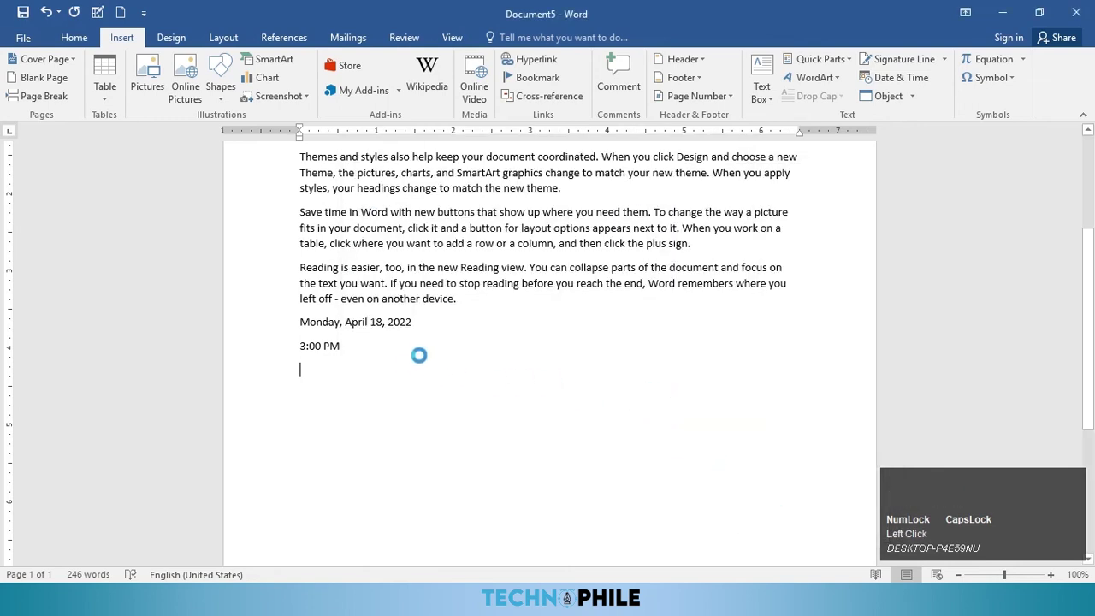
pyautogui.scroll(-3, 402, 383)
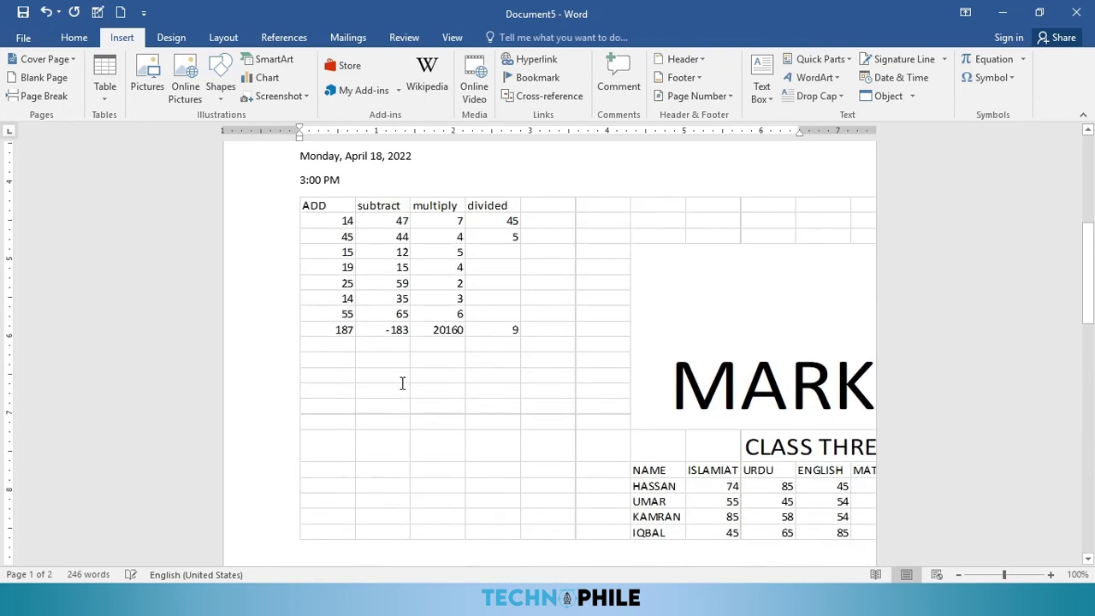
pyautogui.click(336, 296)
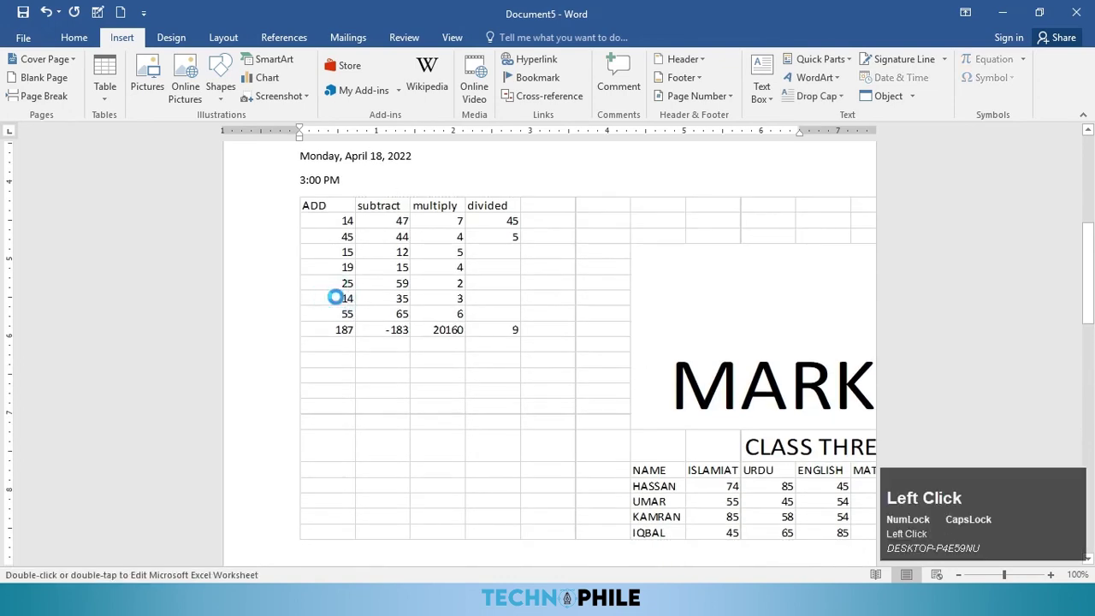
pyautogui.doubleClick(336, 297)
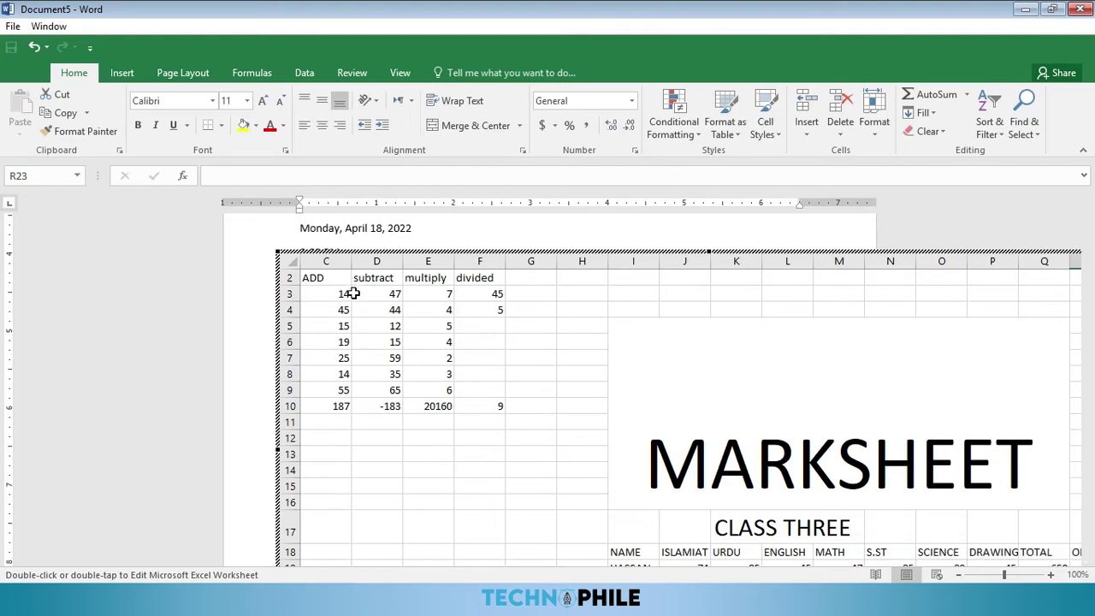
pyautogui.press('Escape')
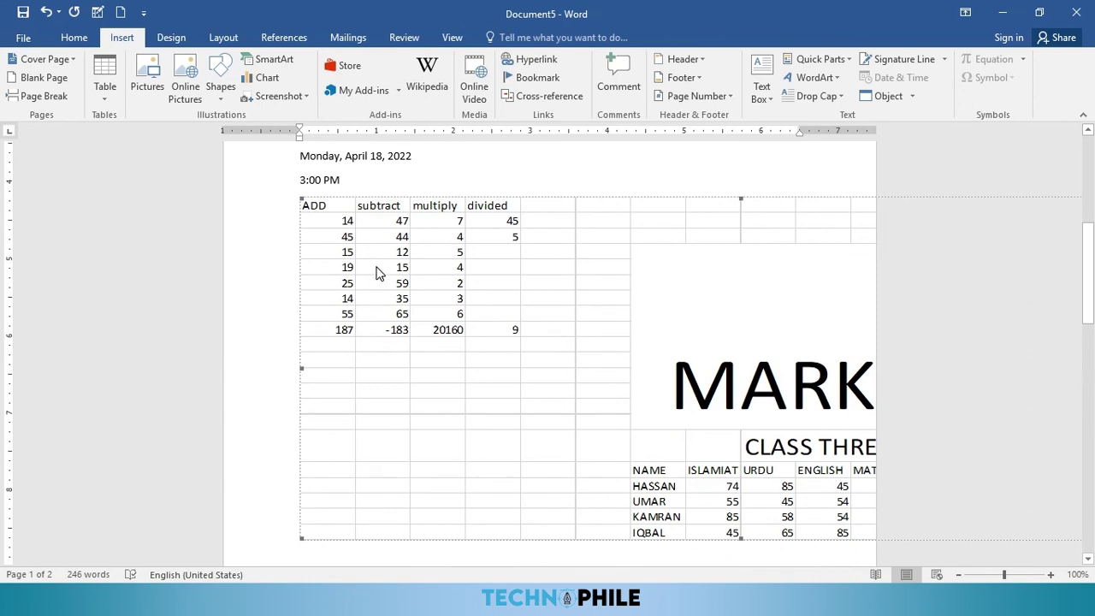
pyautogui.press('Delete')
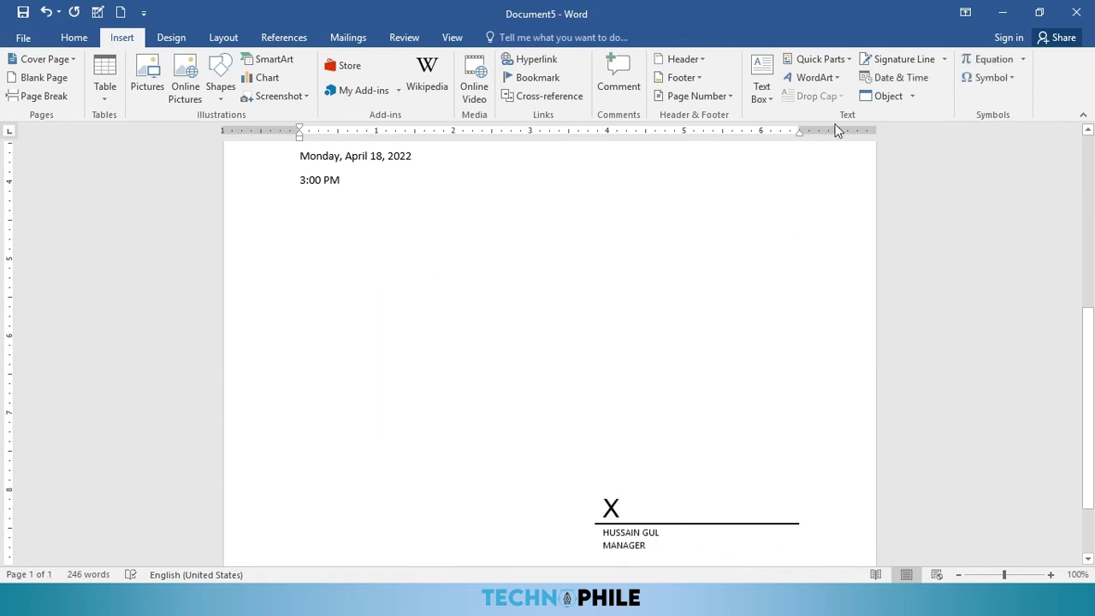
pyautogui.click(912, 96)
# Step: Insert the text of the tufail document below the 3:00 PM line
pyautogui.click(915, 134)
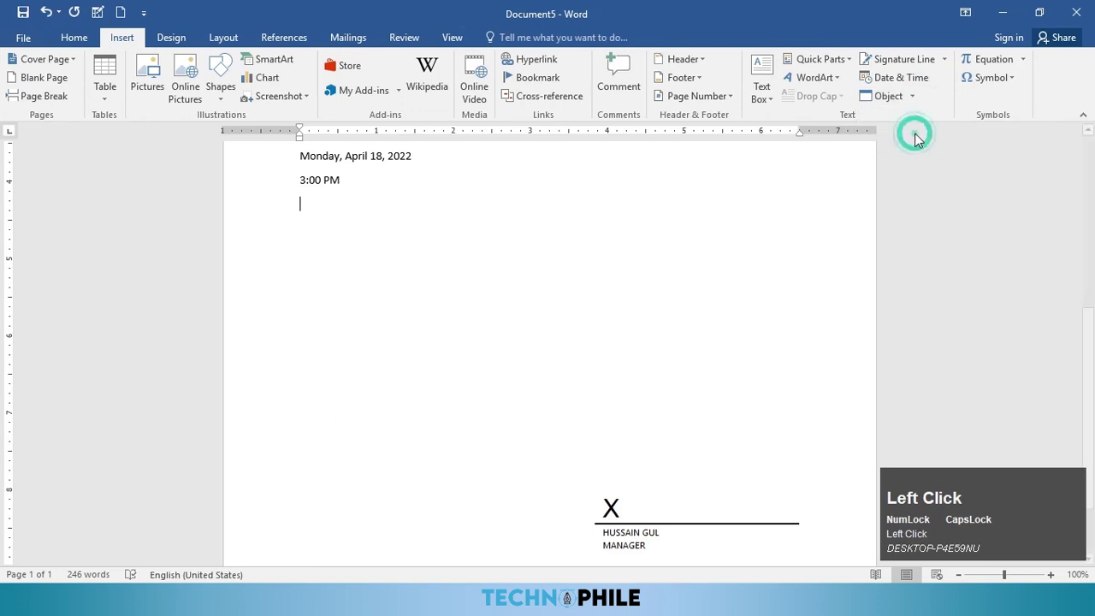
pyautogui.scroll(-3, 332, 243)
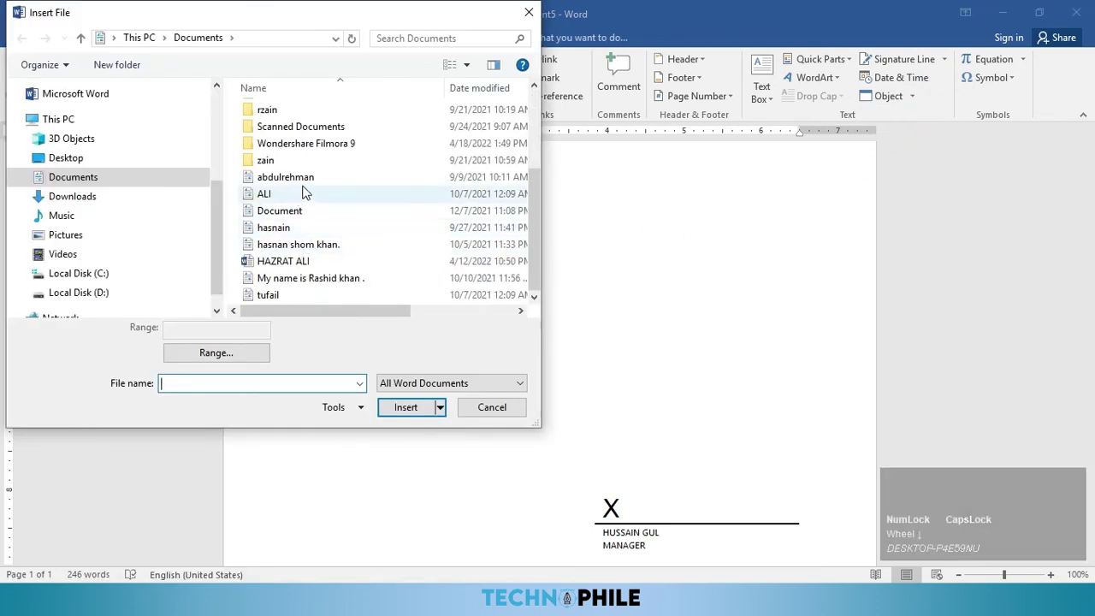
pyautogui.scroll(-1, 328, 283)
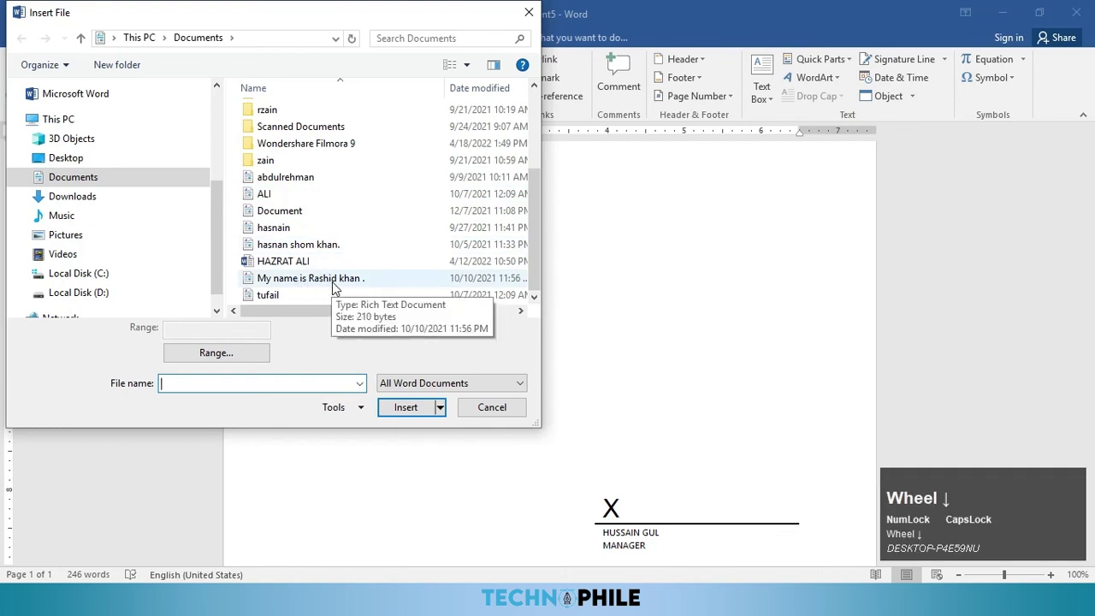
pyautogui.click(272, 295)
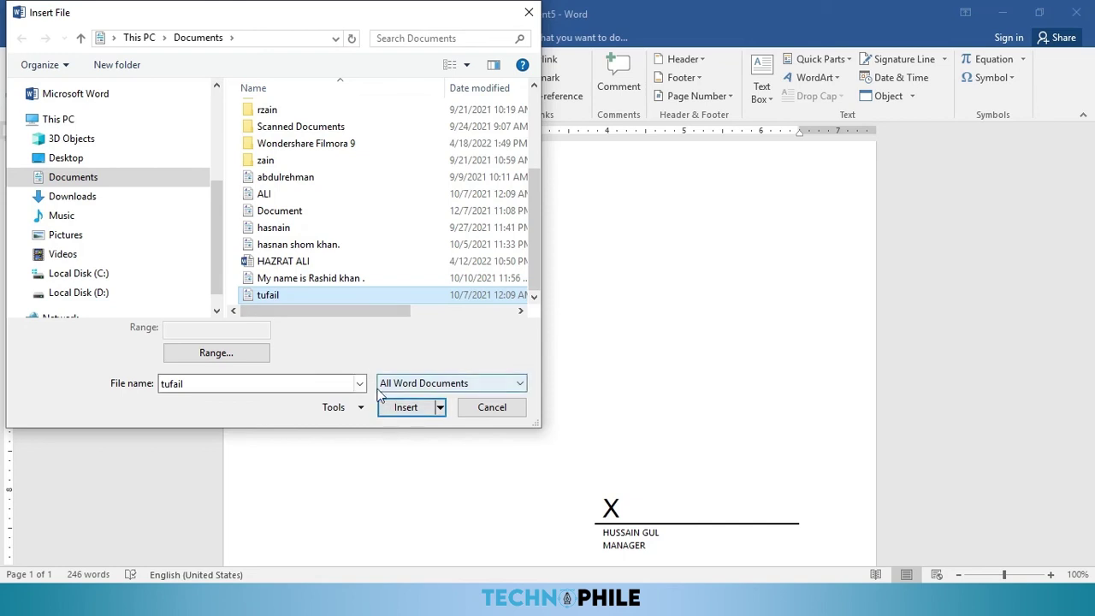
pyautogui.click(404, 407)
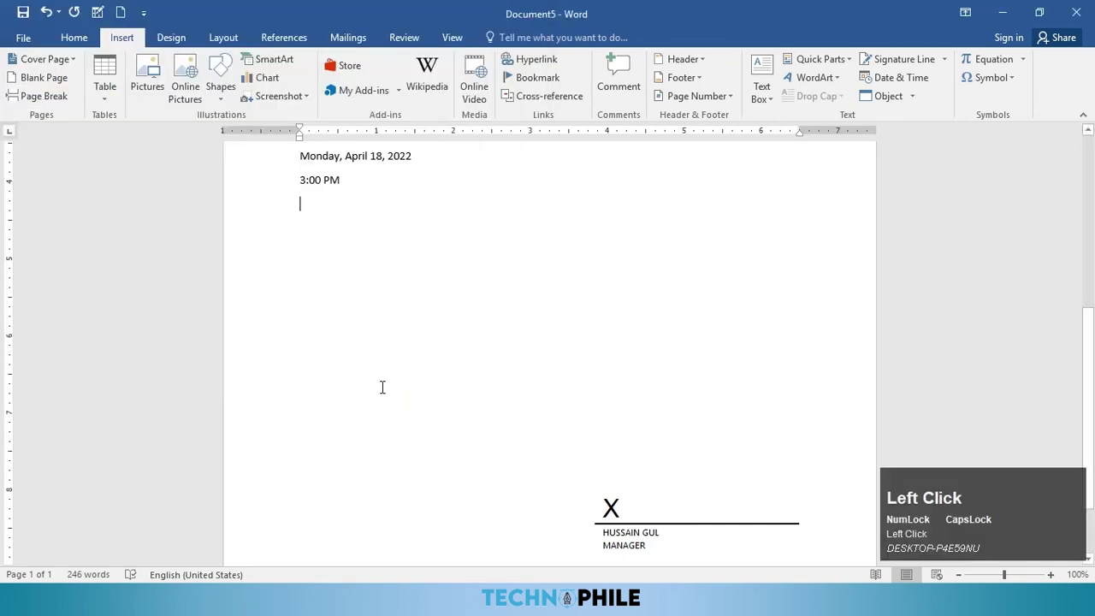
pyautogui.moveTo(436, 207); pyautogui.dragTo(286, 208)
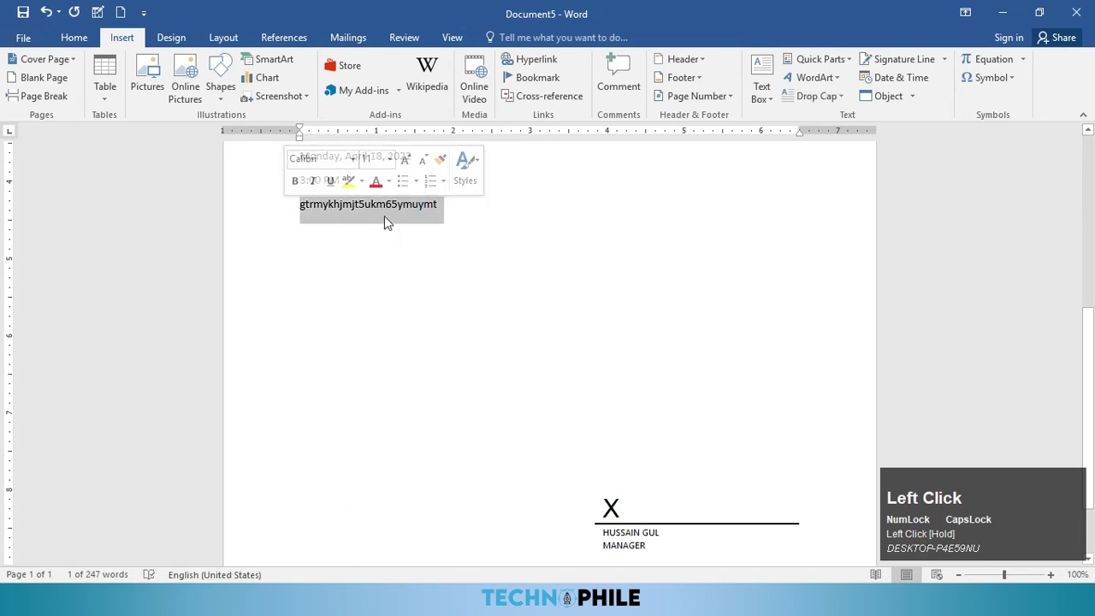
pyautogui.click(488, 259)
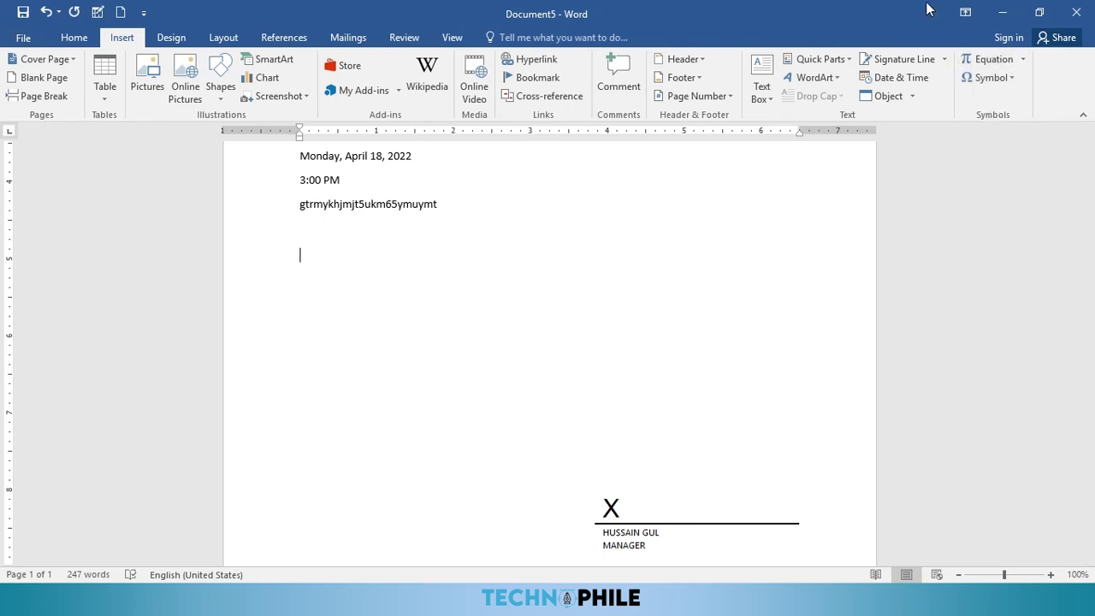
pyautogui.press('ctrl')
# Step: Create a new blank document and scroll through the Built-In equations in the Equation gallery
pyautogui.hotkey('ctrl', 'n')
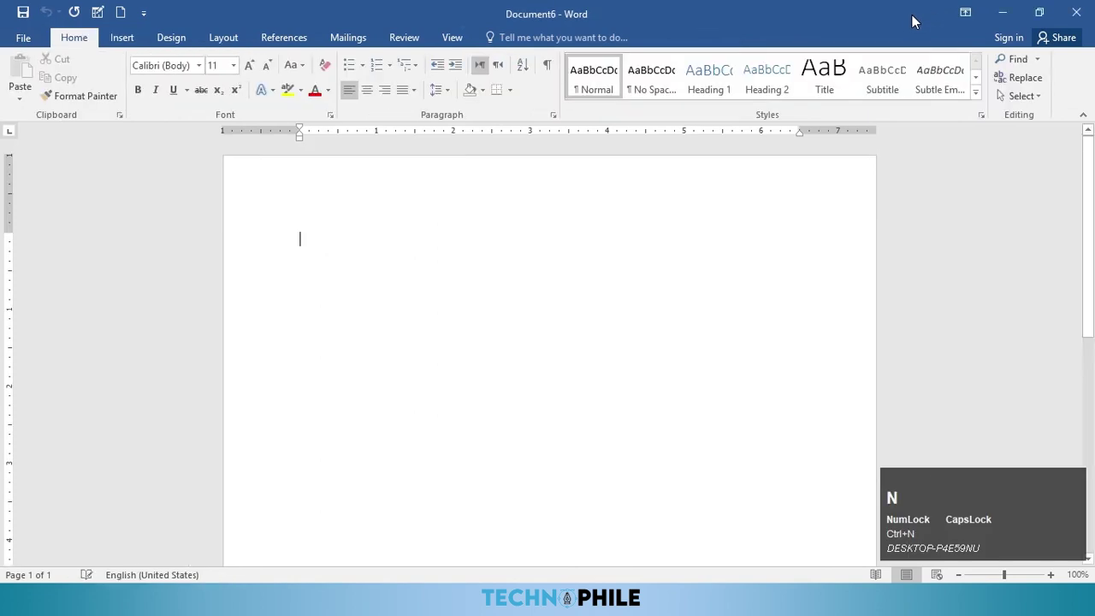
pyautogui.click(121, 37)
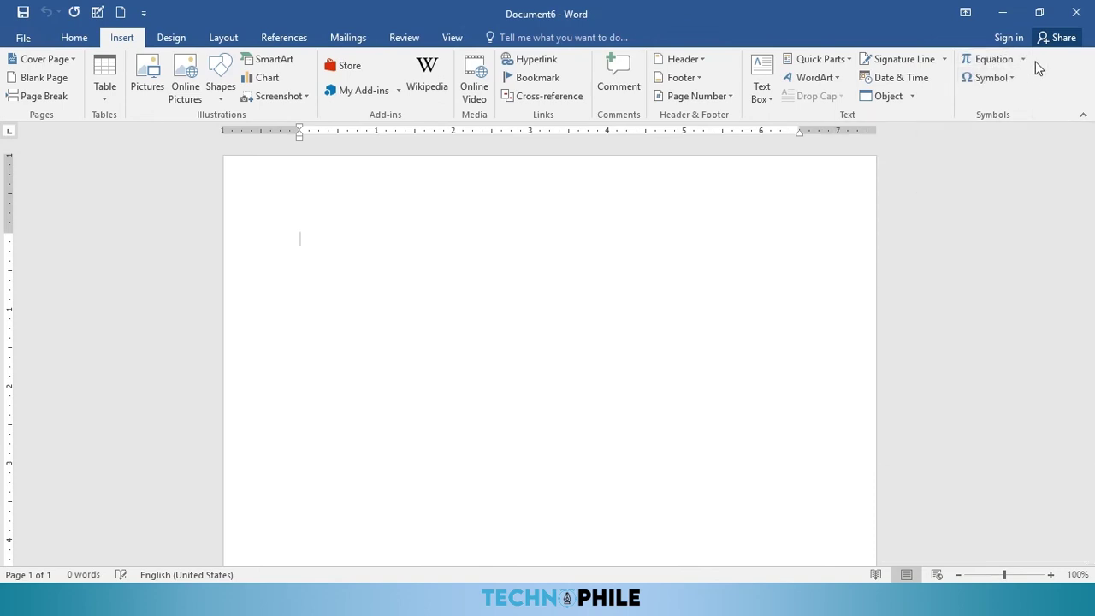
pyautogui.click(1023, 60)
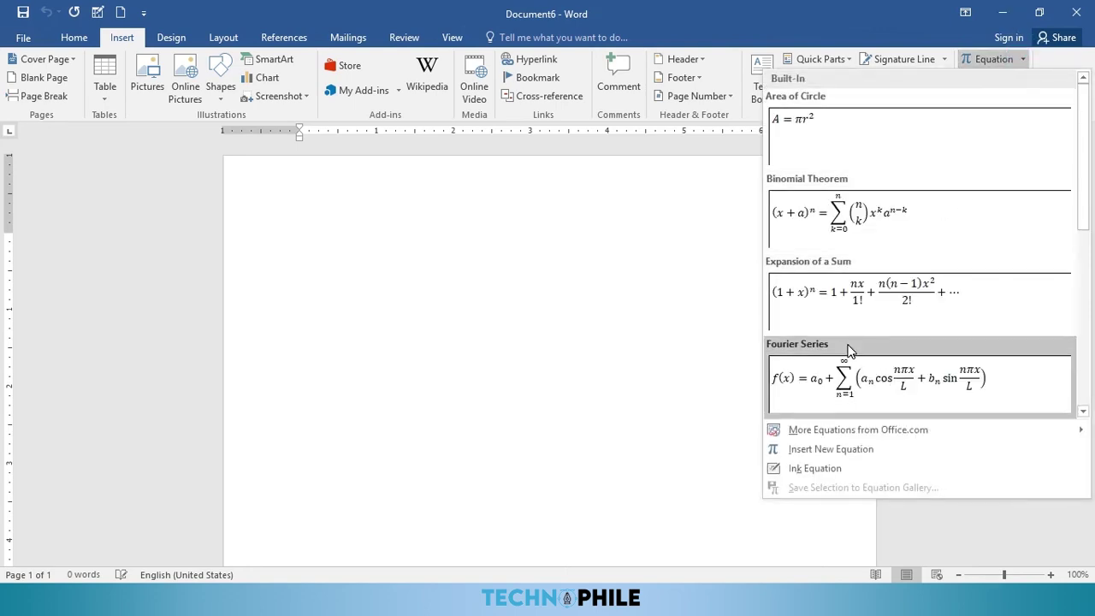
pyautogui.scroll(-5, 844, 365)
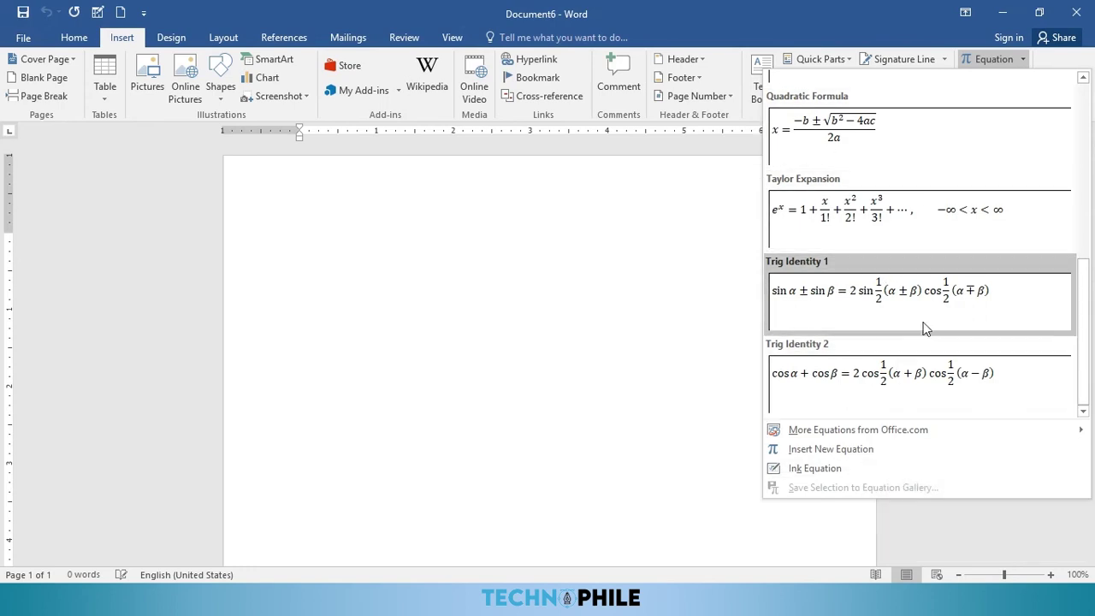
pyautogui.scroll(5, 856, 249)
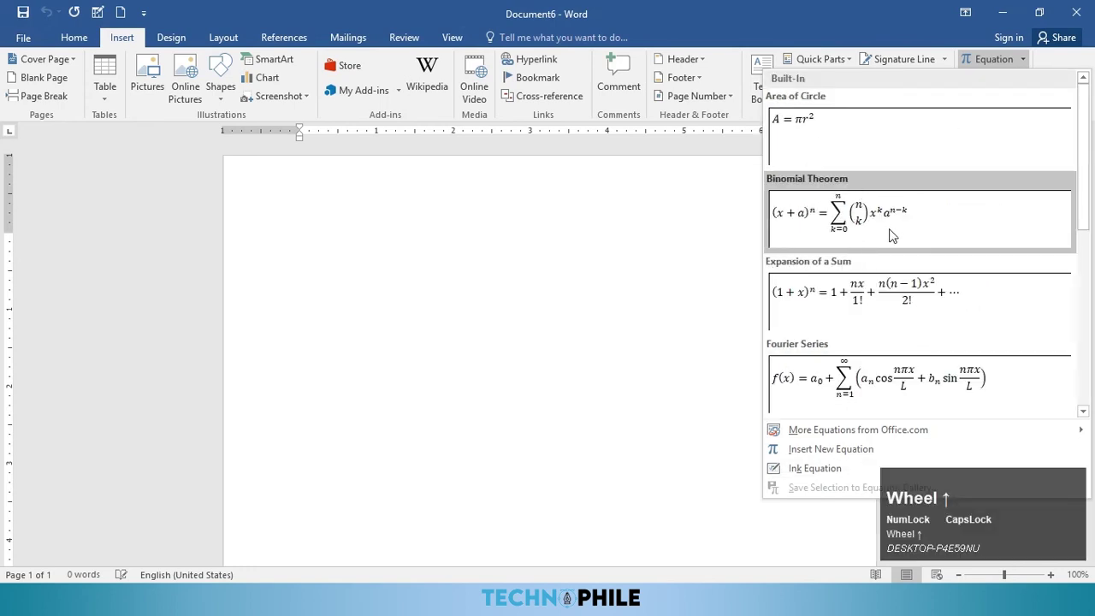
pyautogui.scroll(-5, 891, 236)
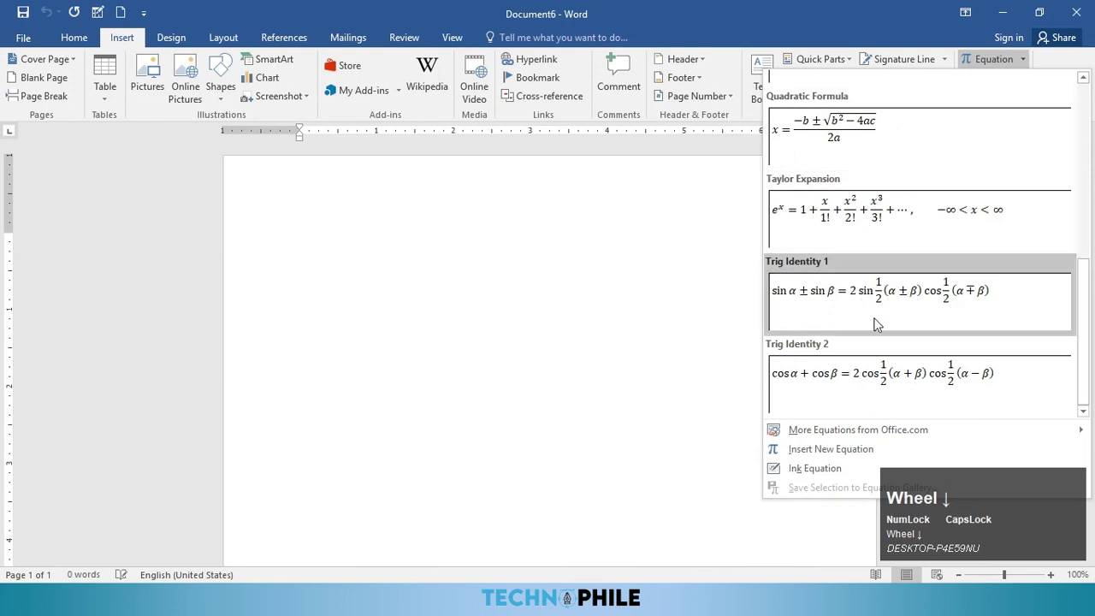
# Step: Insert a new equation and build its first term a² + with a superscript template
pyautogui.click(840, 453)
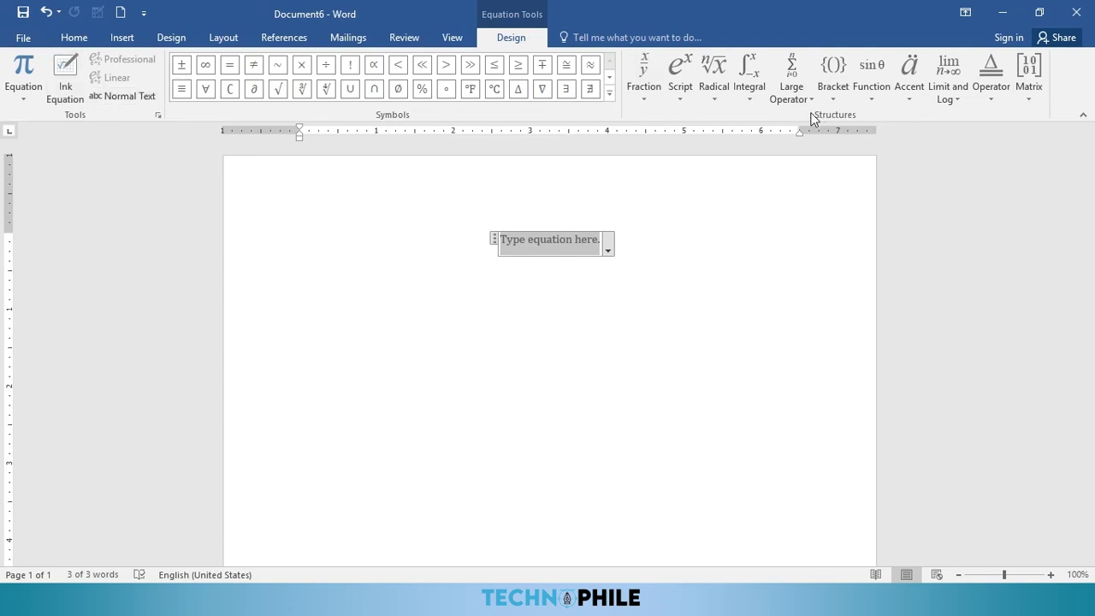
pyautogui.click(647, 105)
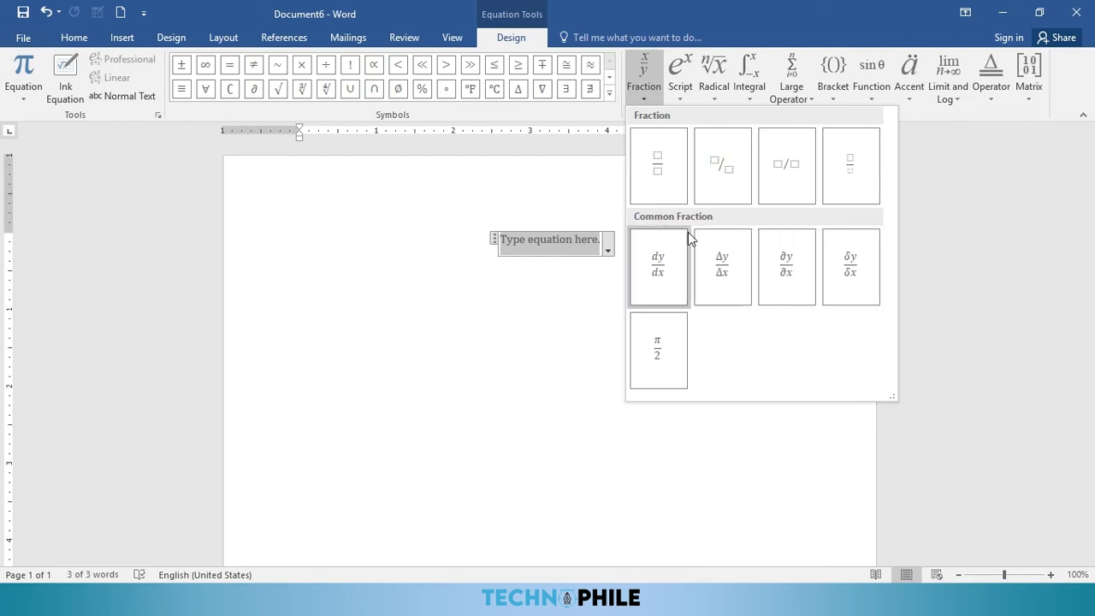
pyautogui.click(680, 81)
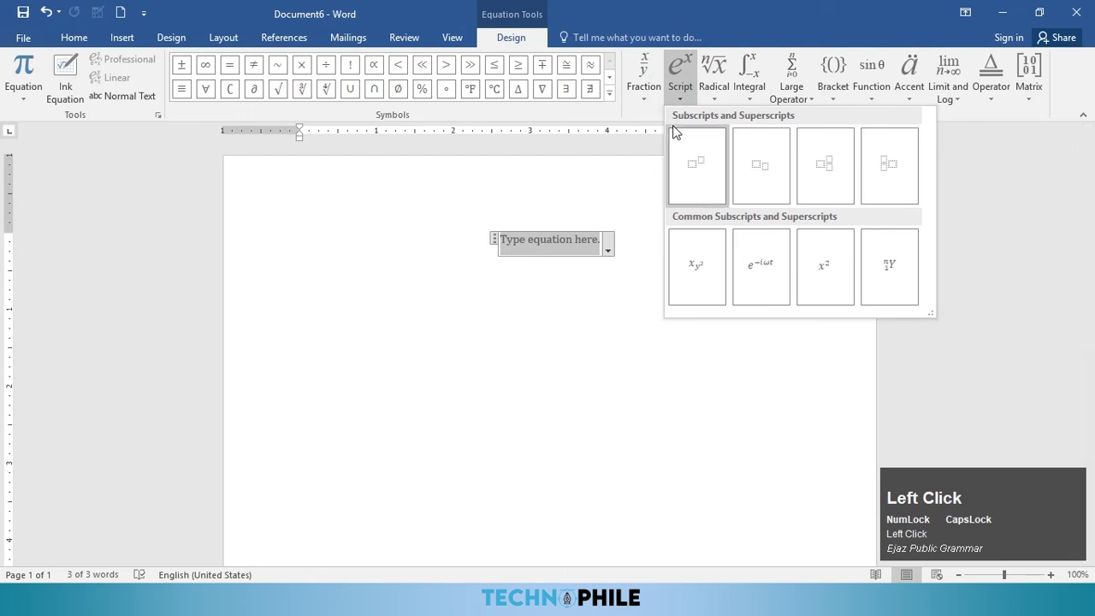
pyautogui.click(714, 91)
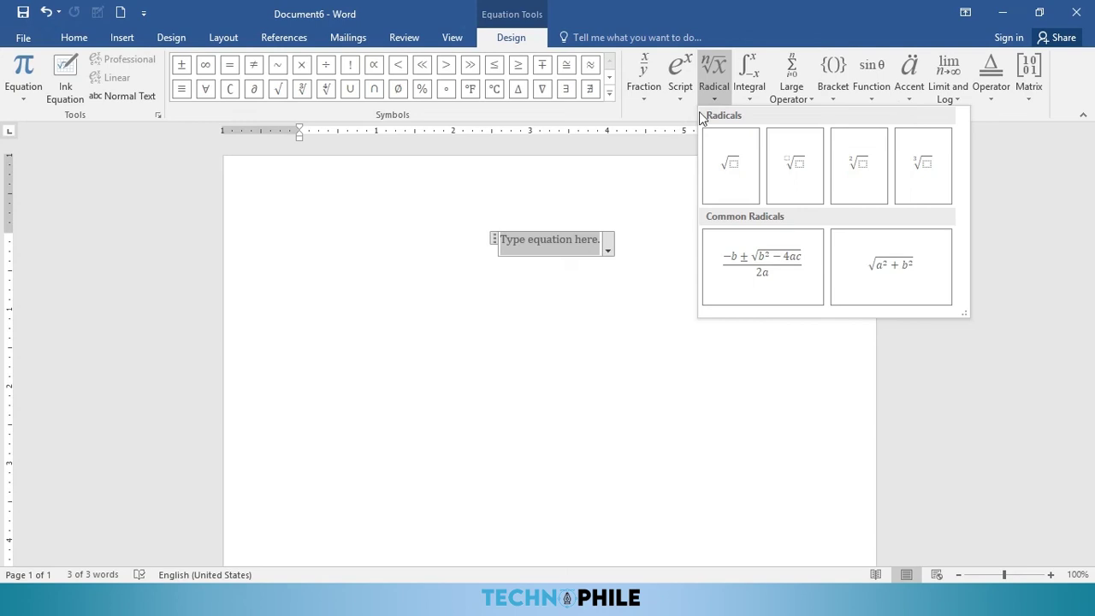
pyautogui.click(681, 91)
pyautogui.click(699, 155)
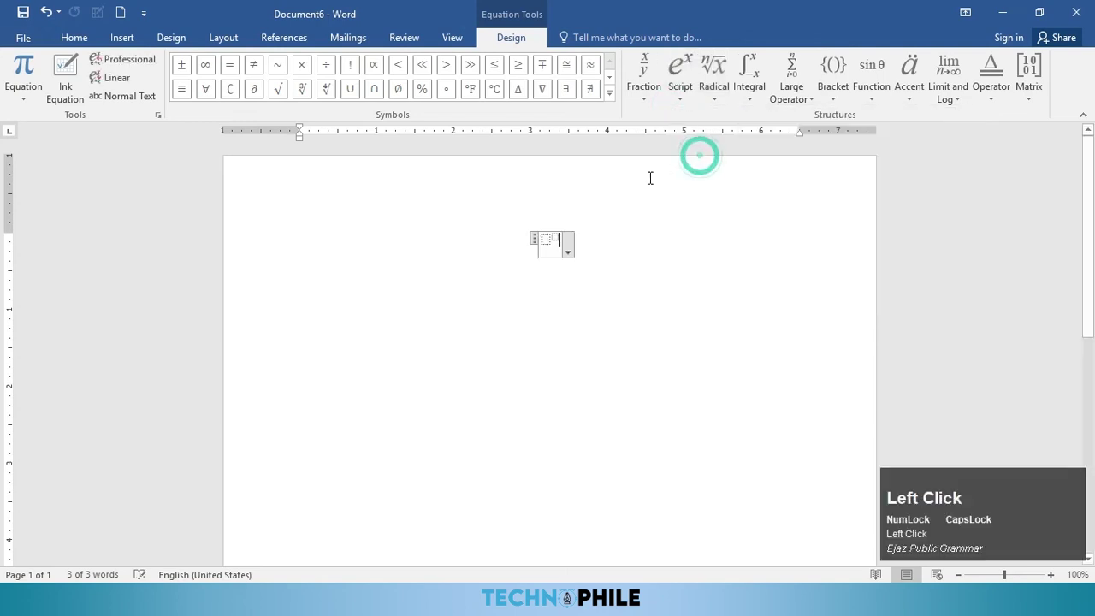
pyautogui.click(549, 239)
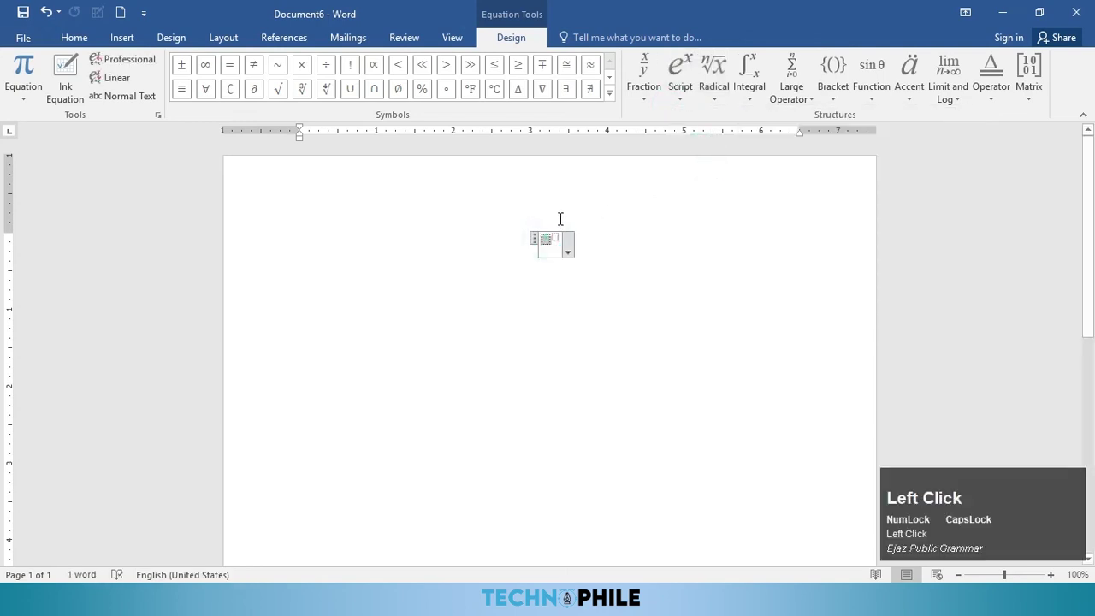
pyautogui.press('capslock')
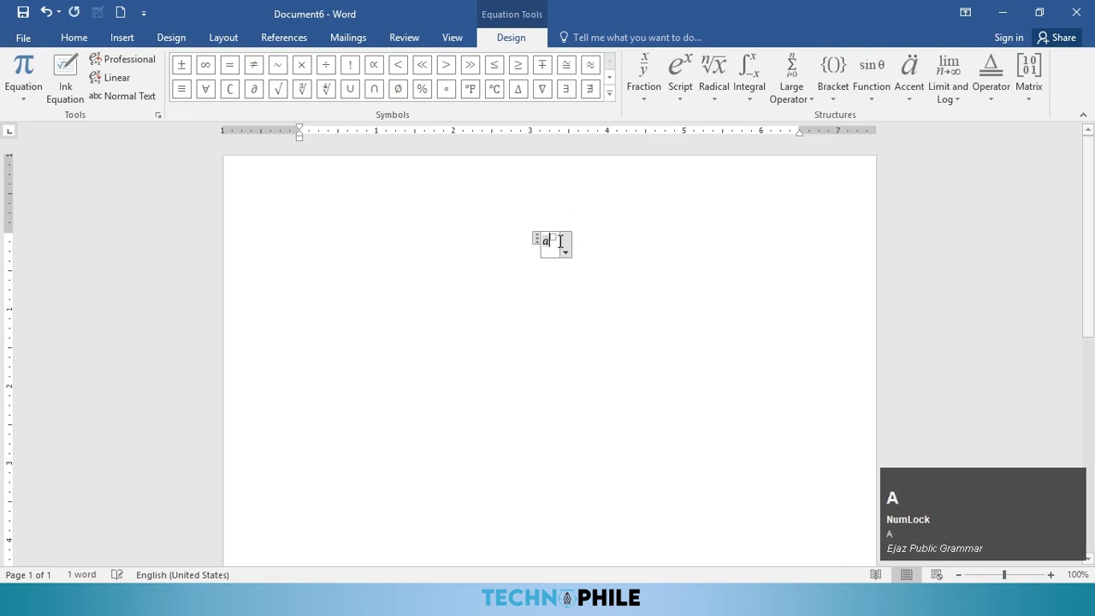
pyautogui.press('Right')
pyautogui.write('2')
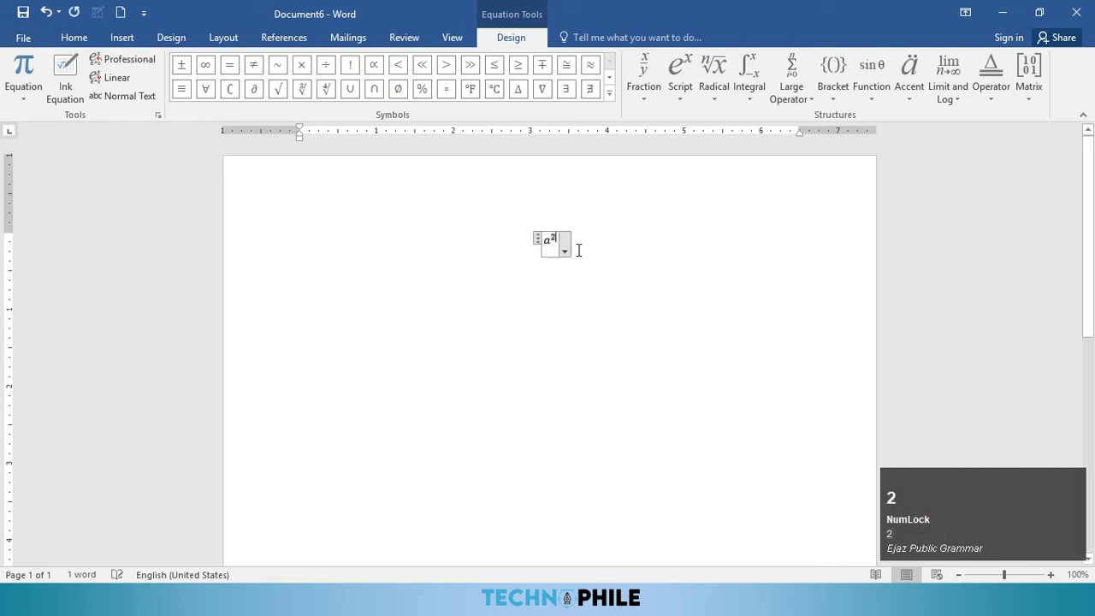
pyautogui.press('Right')
pyautogui.write('+')
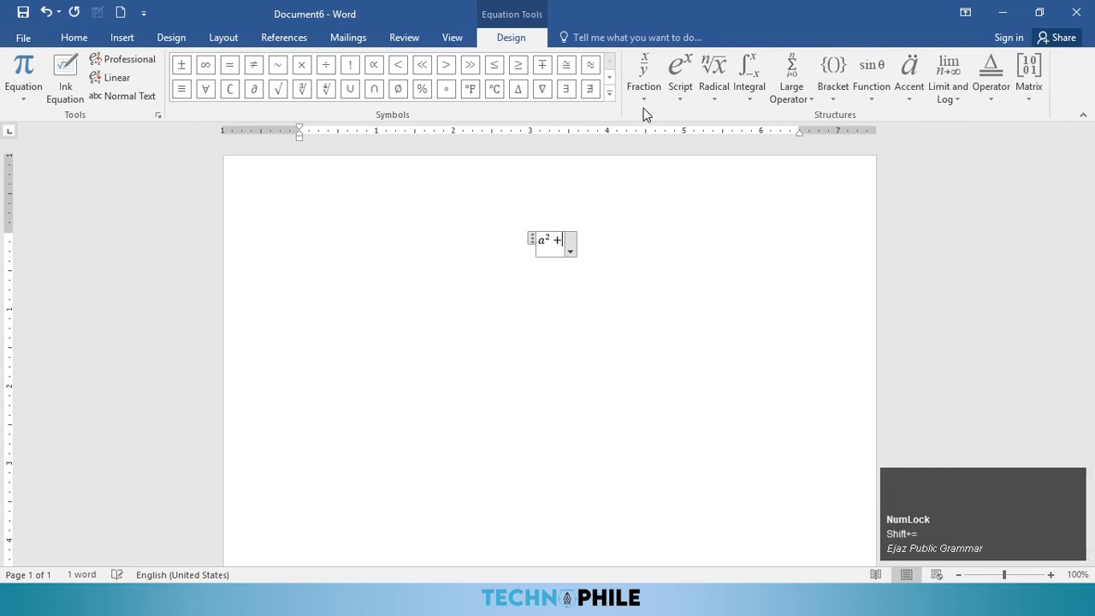
# Step: Add b² with a second superscript template, followed by + 2ab =
pyautogui.click(643, 86)
pyautogui.click(680, 85)
pyautogui.click(687, 154)
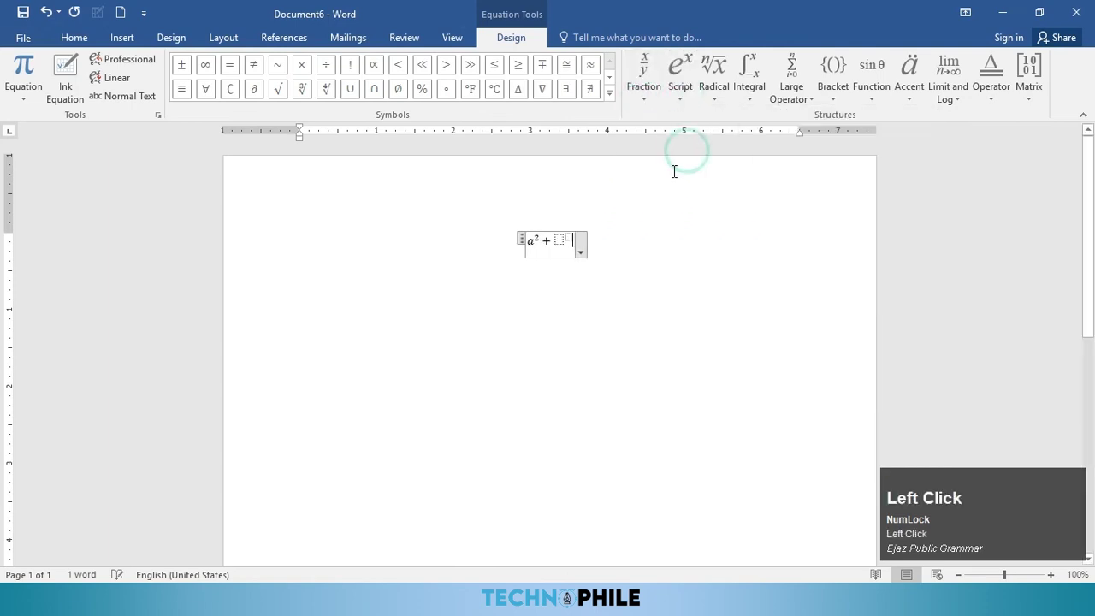
pyautogui.press('Left')
pyautogui.write('b')
pyautogui.press('Right')
pyautogui.write('2')
pyautogui.press('Right')
pyautogui.write('+ 2ab =')
# Step: Complete the right-hand side as (a + b)² and click outside the equation
pyautogui.click(674, 99)
pyautogui.click(672, 159)
pyautogui.press('Left')
pyautogui.write('(a+b)')
pyautogui.press('Right')
pyautogui.write('2')
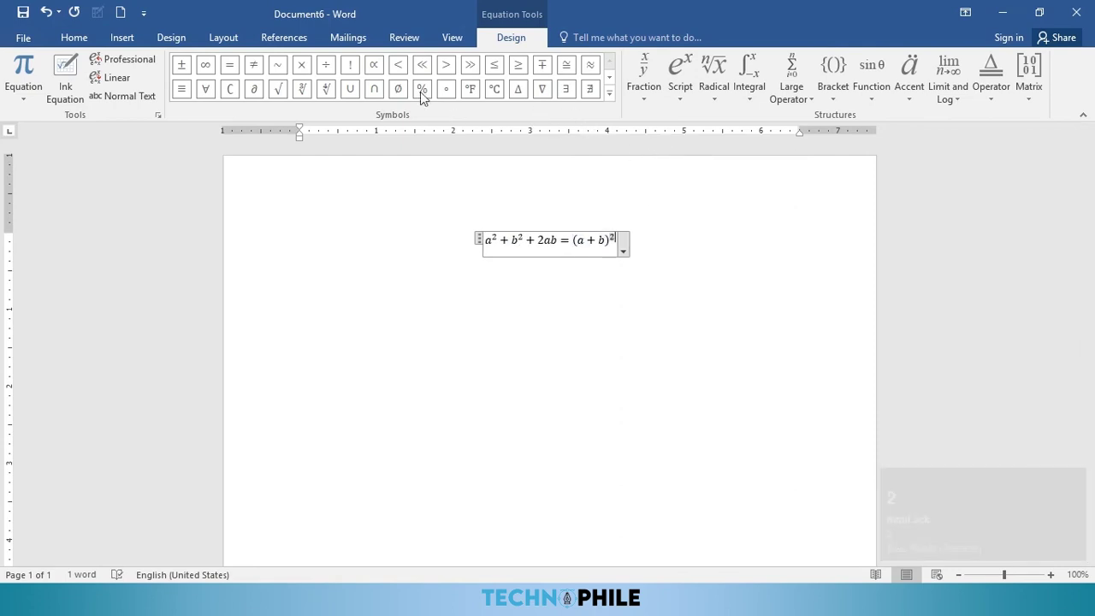
pyautogui.click(648, 248)
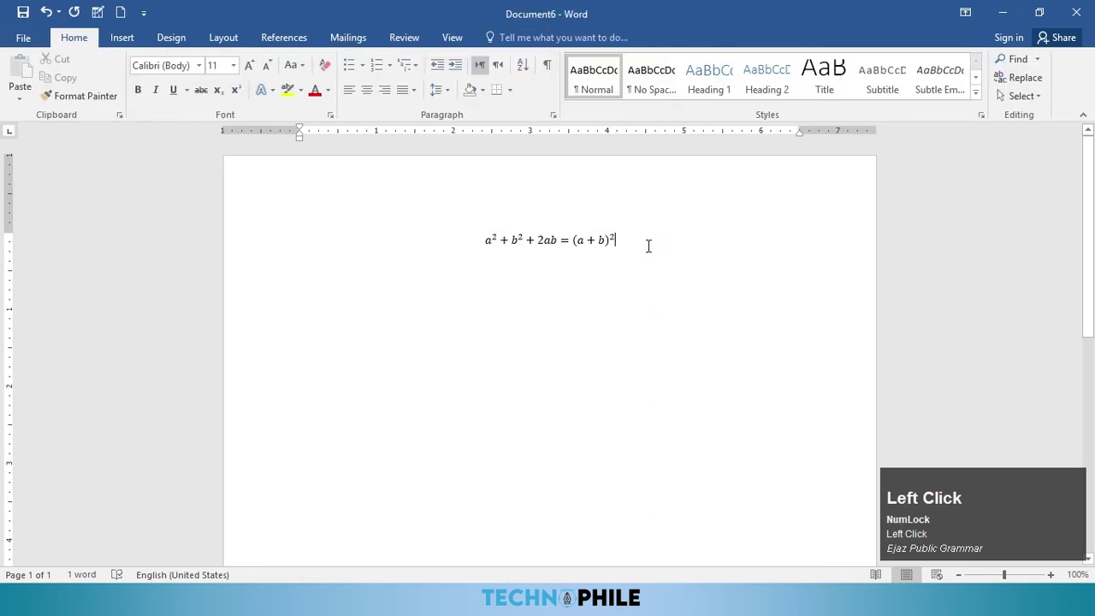
# Step: Insert a smiley symbol on a new line below the equation
pyautogui.press('Return')
pyautogui.click(121, 38)
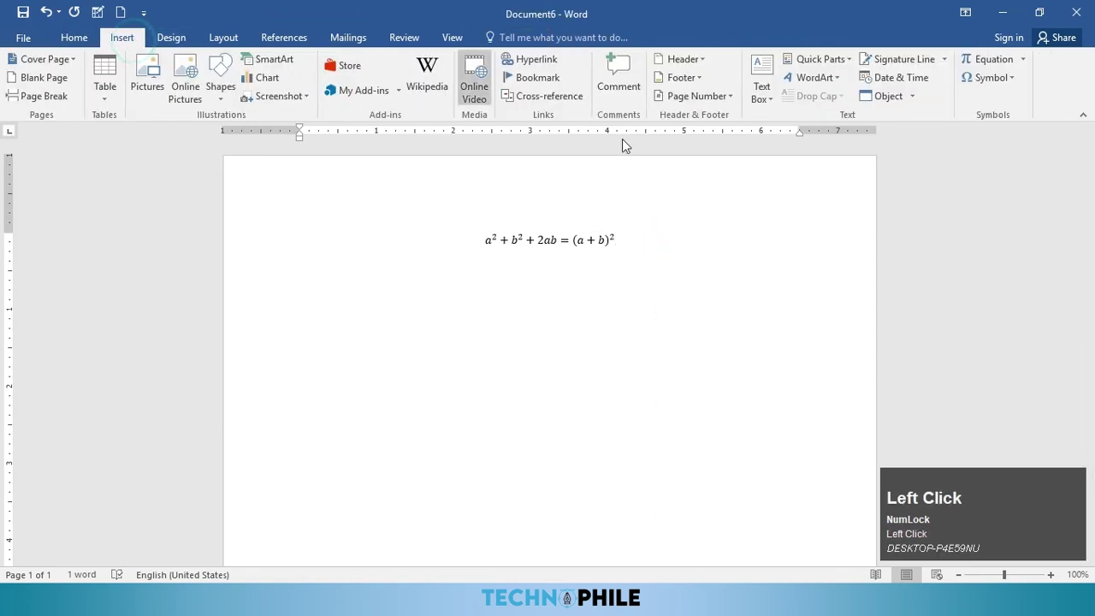
pyautogui.click(1008, 79)
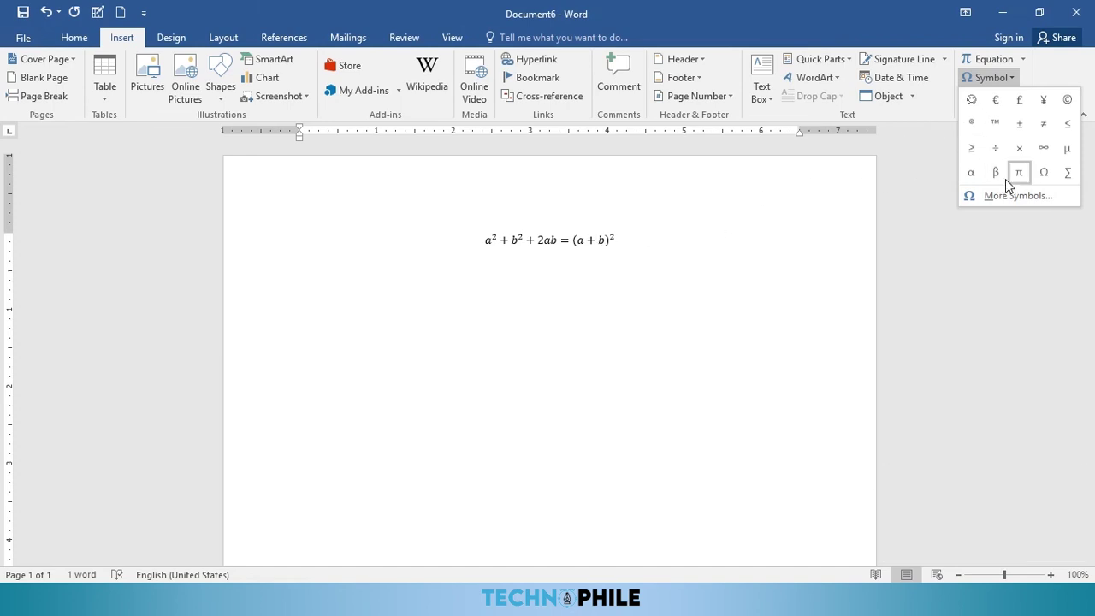
pyautogui.click(971, 101)
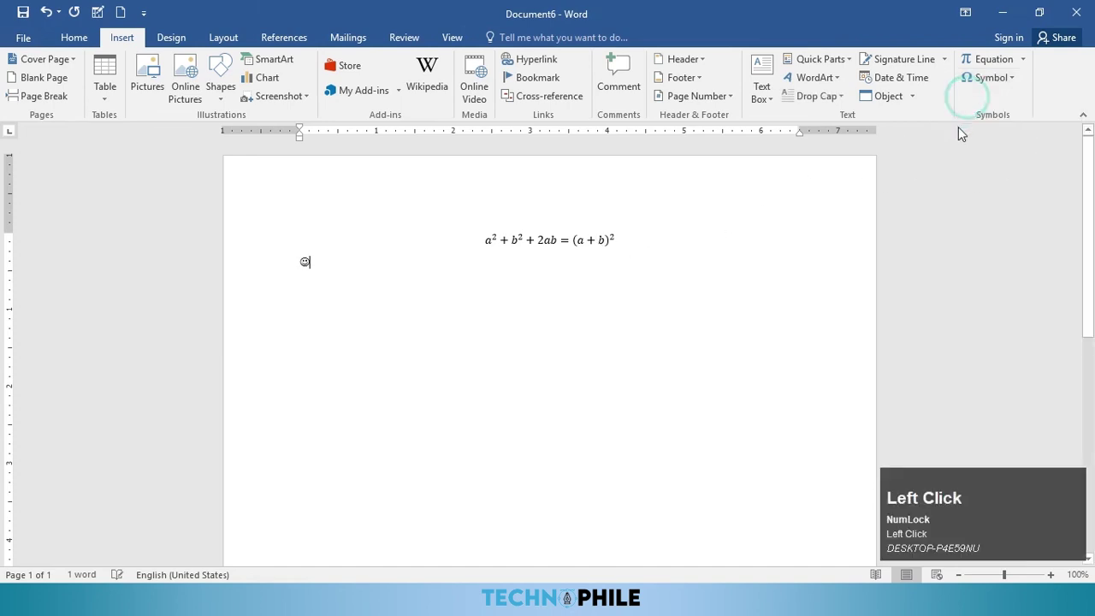
# Step: Insert the Wingdings telephone symbol after the smiley from More Symbols
pyautogui.click(1012, 78)
pyautogui.click(1010, 196)
pyautogui.click(480, 232)
pyautogui.click(528, 256)
pyautogui.click(577, 206)
pyautogui.click(552, 206)
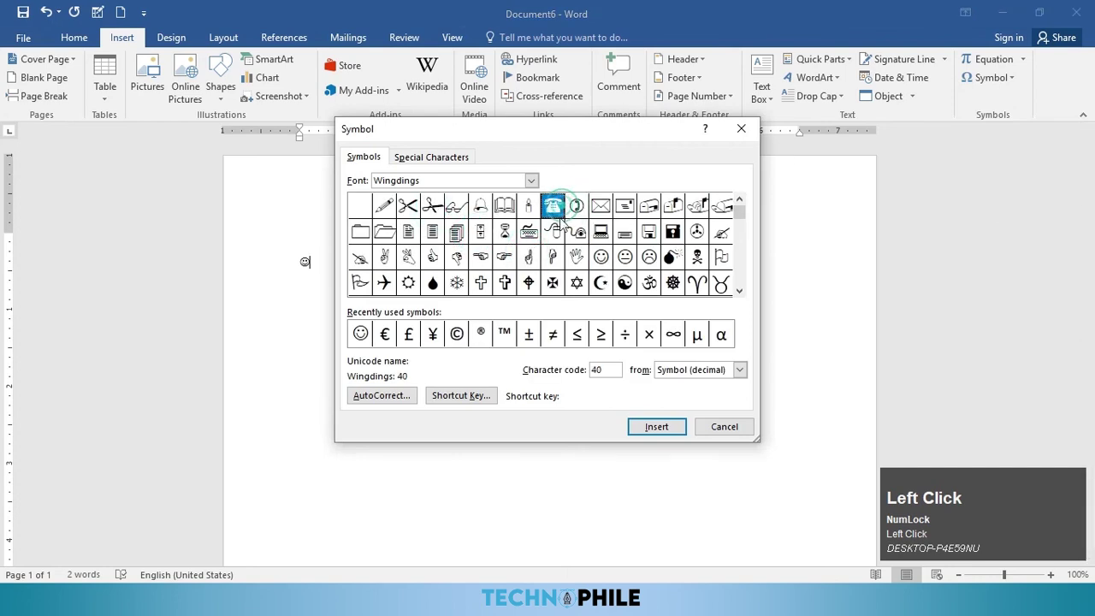
pyautogui.click(665, 426)
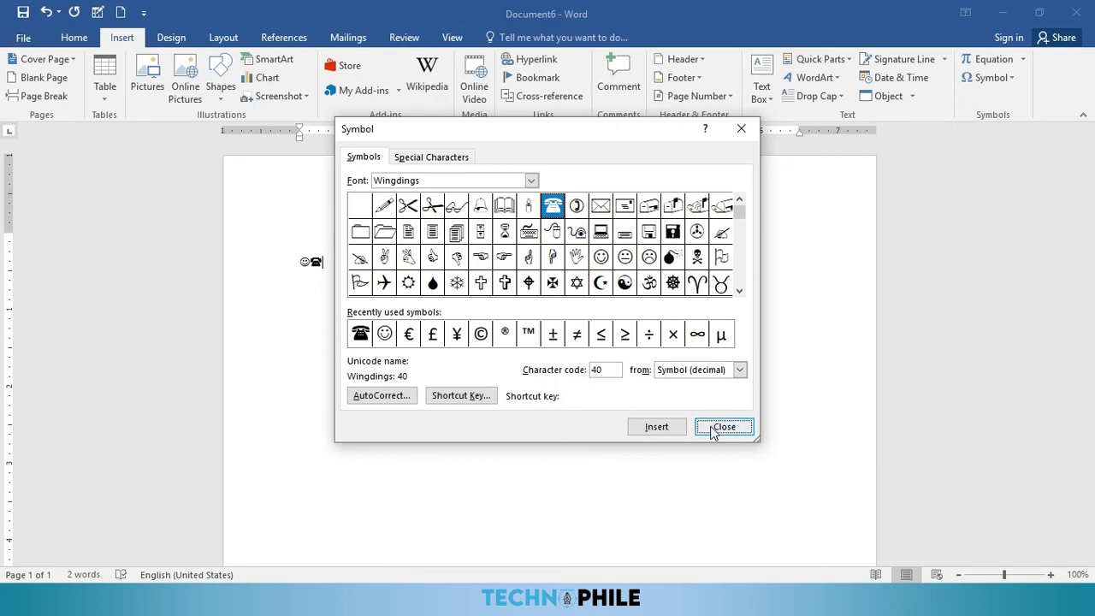
# Step: Bring up the Shortcut Key assignment for the telephone symbol
pyautogui.click(377, 395)
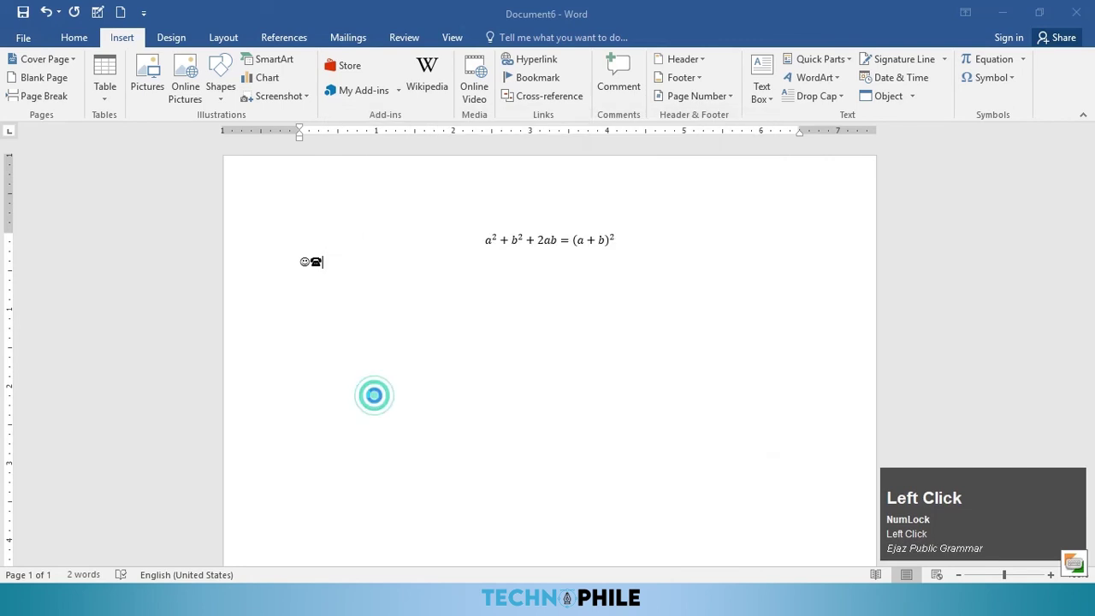
pyautogui.click(715, 94)
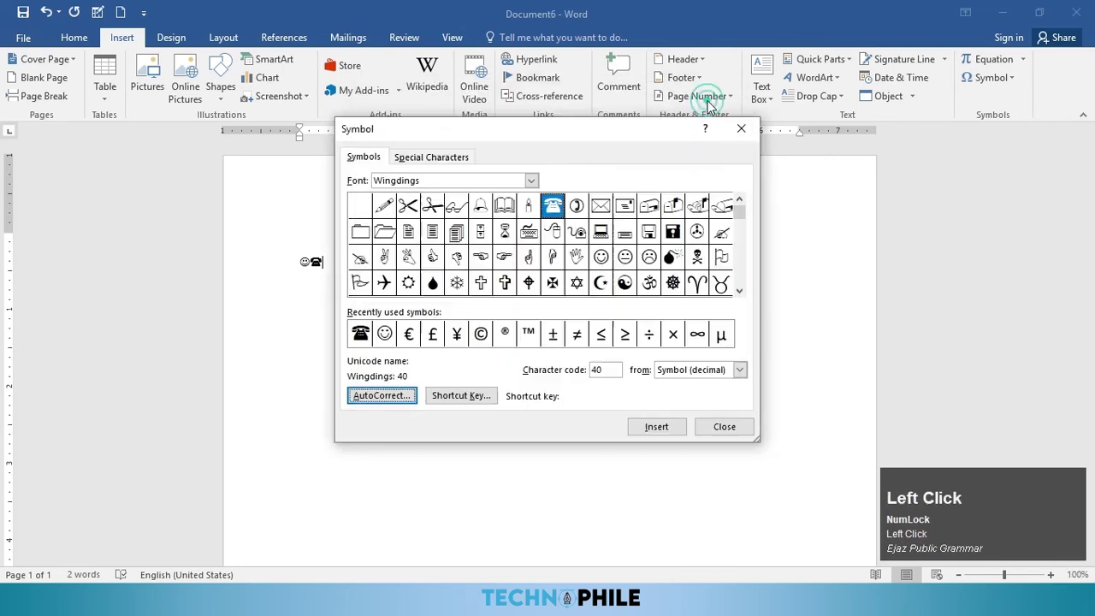
pyautogui.click(461, 396)
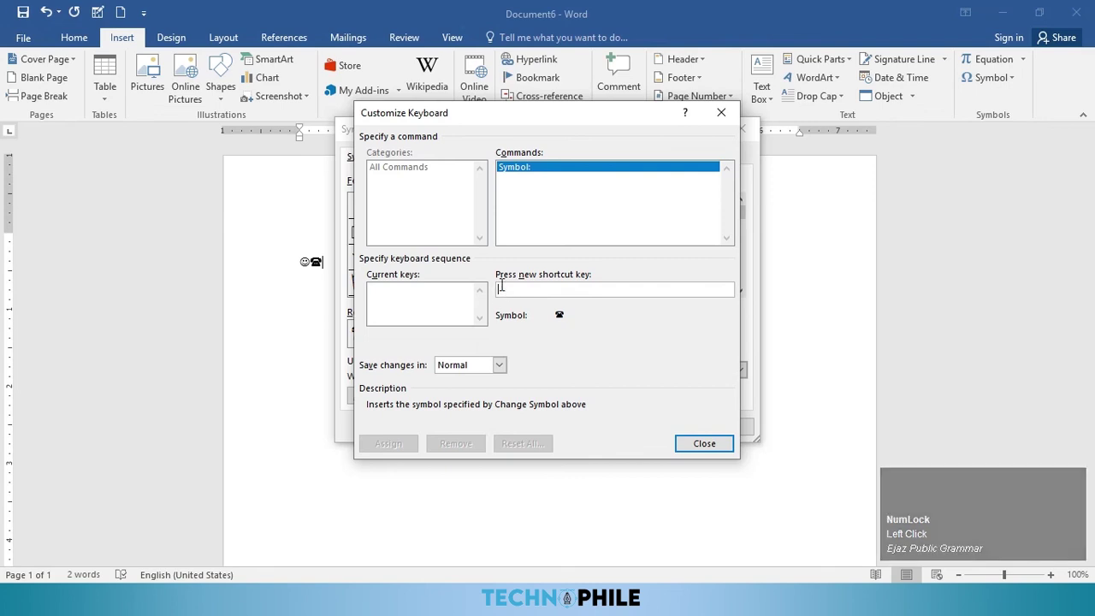
# Step: Assign Ctrl+Shift+Q to the telephone symbol and close both dialogs
pyautogui.click(518, 291)
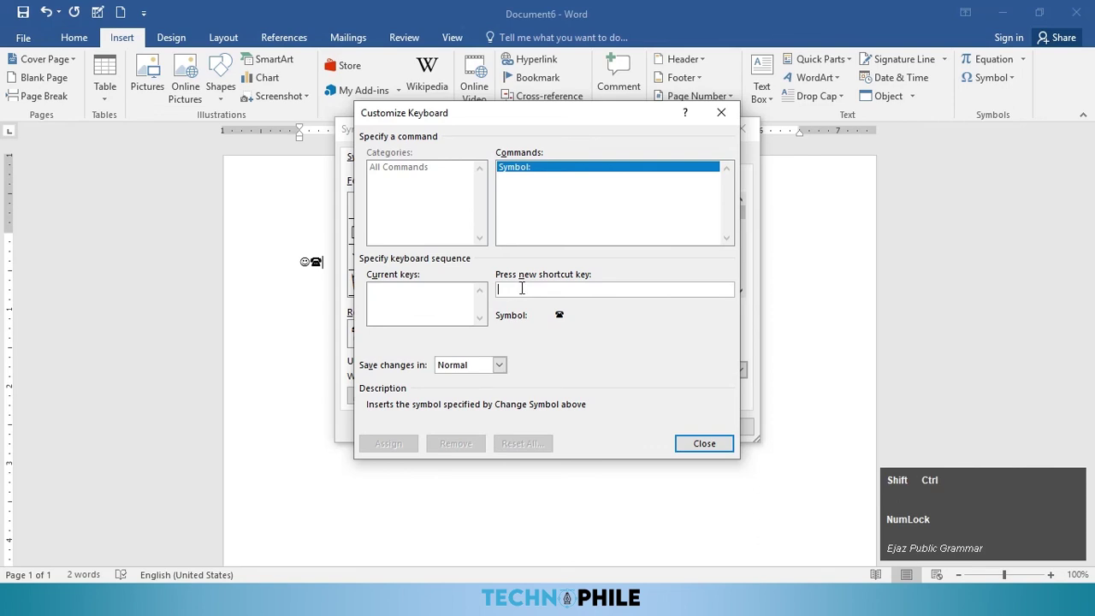
pyautogui.hotkey('ctrl', 'shift', 'q')
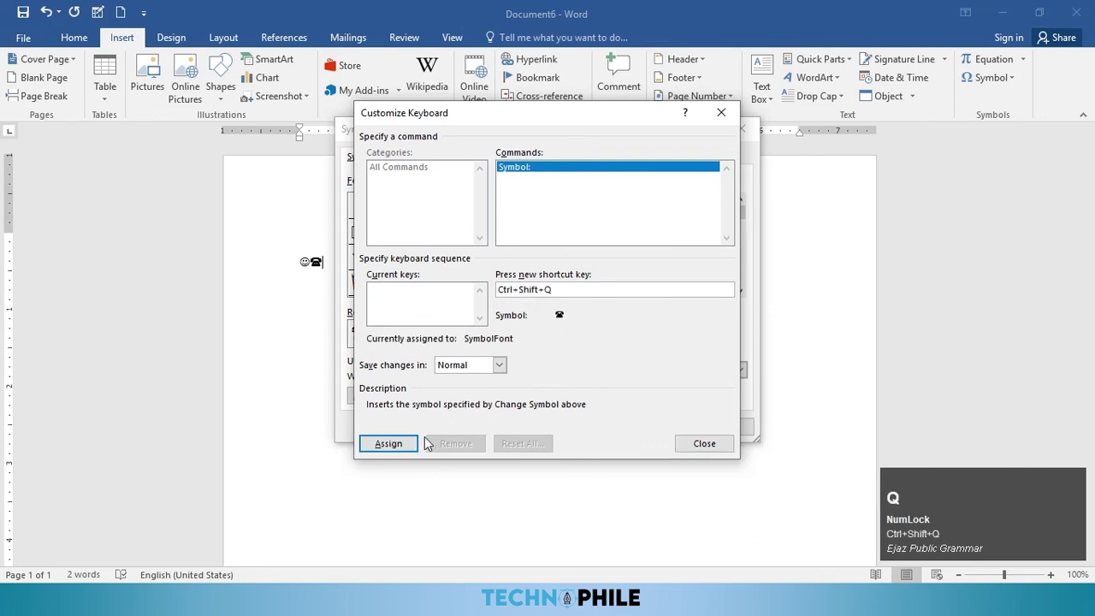
pyautogui.click(402, 449)
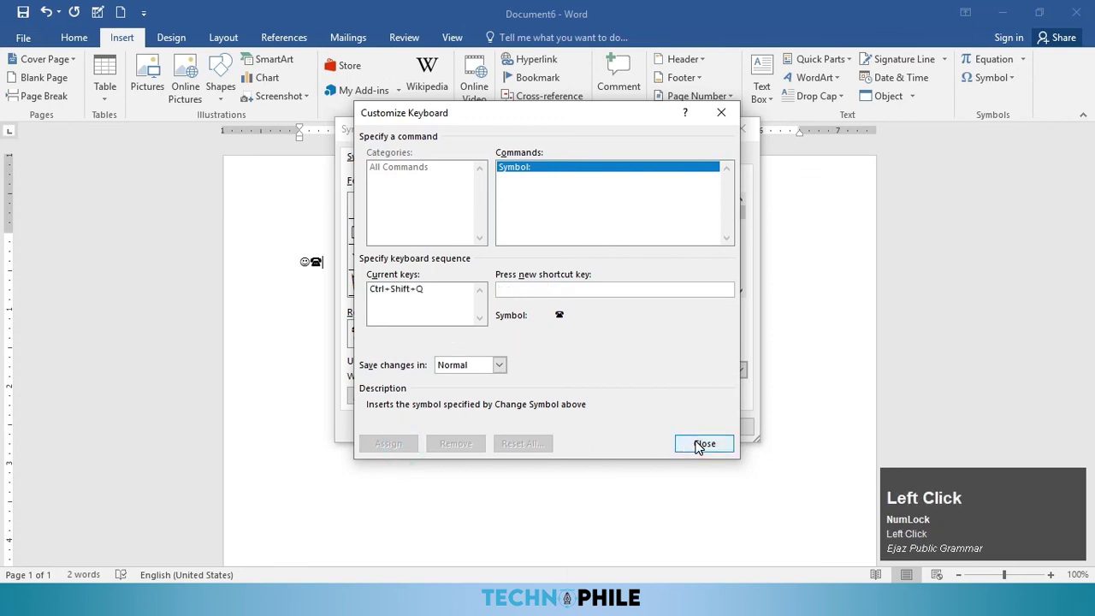
pyautogui.click(703, 443)
pyautogui.click(724, 427)
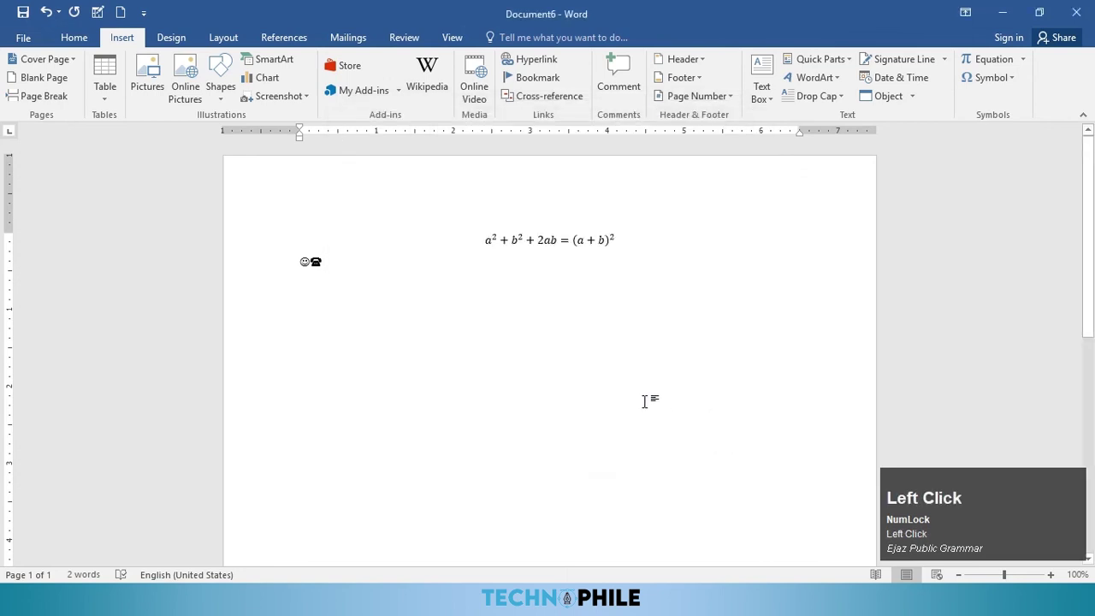
# Step: Use Ctrl+Shift+Q to add more telephones after the smiley, then start a new line
pyautogui.hotkey('ctrl', 'shift', 'q')
pyautogui.hotkey('ctrl', 'shift', 'q')
pyautogui.hotkey('ctrl', 'shift', 'q')
pyautogui.hotkey('ctrl', 'shift', 'q')
pyautogui.hotkey('ctrl', 'shift', 'q')
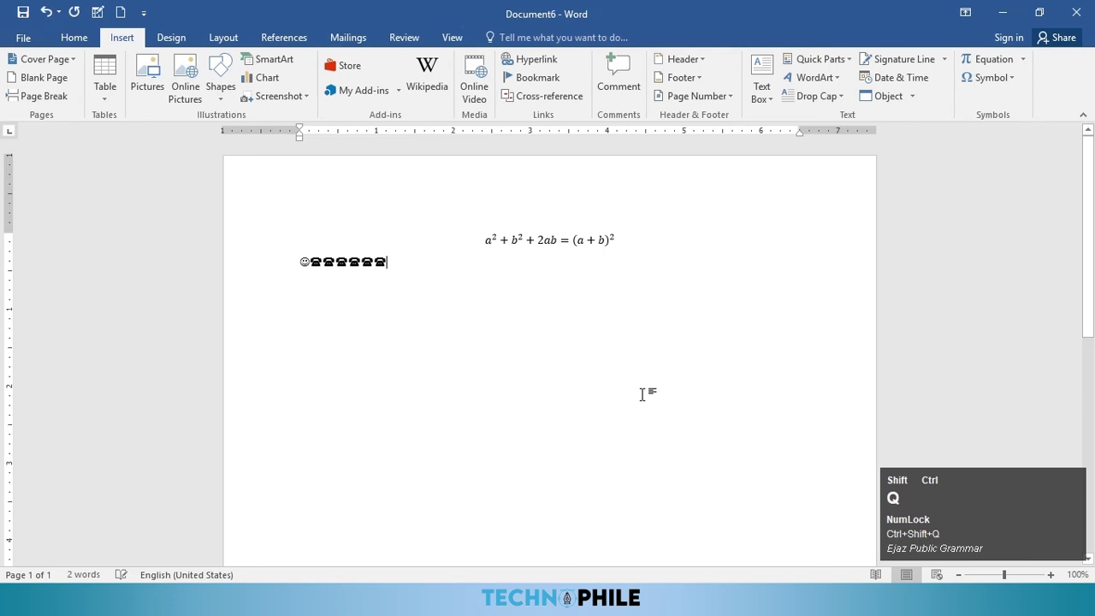
pyautogui.hotkey('ctrl', 'shift', 'q')
pyautogui.hotkey('ctrl', 'shift', 'q')
pyautogui.hotkey('ctrl', 'shift', 'q')
pyautogui.press('Return')
pyautogui.click(998, 80)
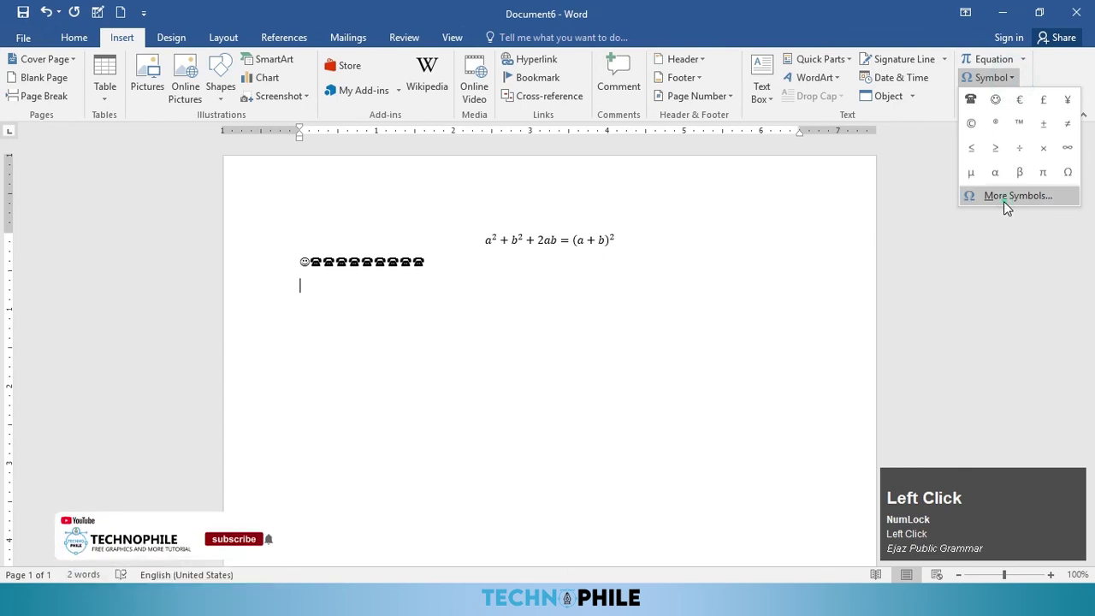
# Step: Open AutoCorrect from the Symbol dialog and enter TCI as the plain-text entry to replace
pyautogui.click(1004, 197)
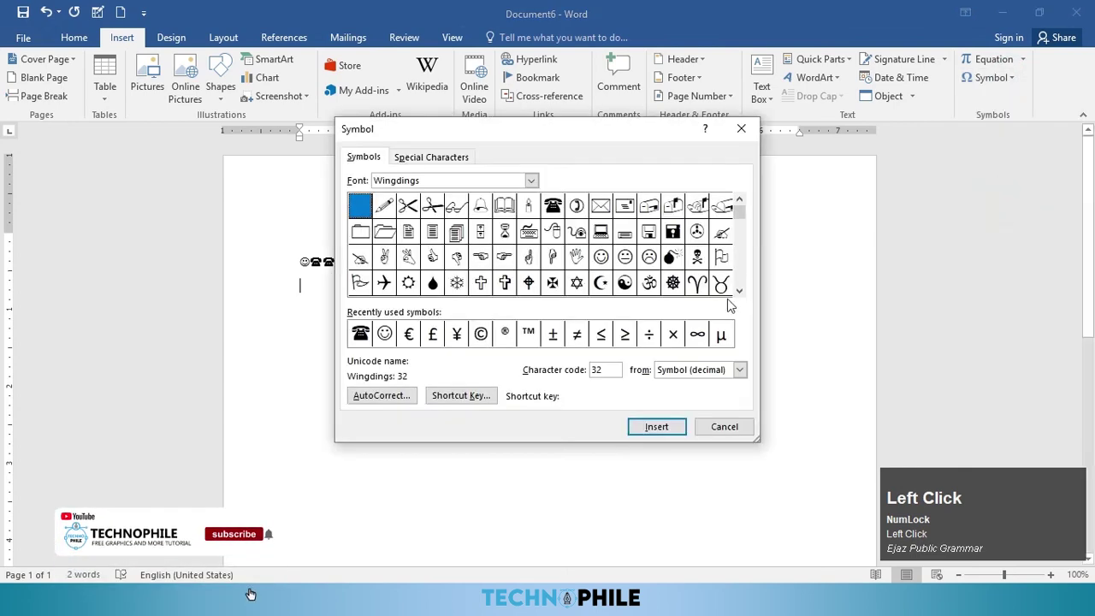
pyautogui.click(381, 395)
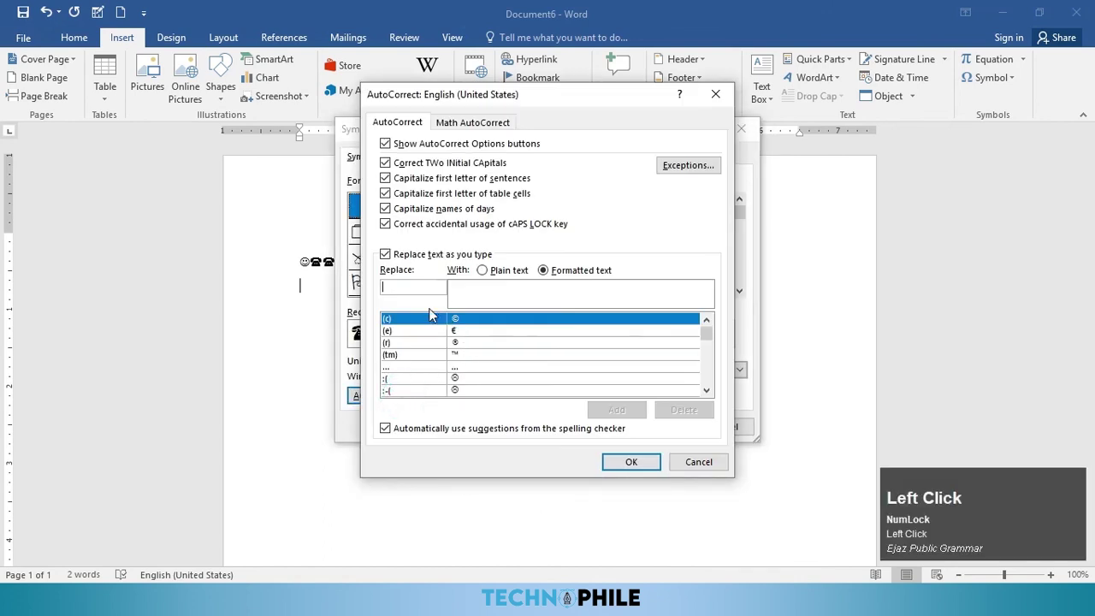
pyautogui.press('capslock')
pyautogui.write('T')
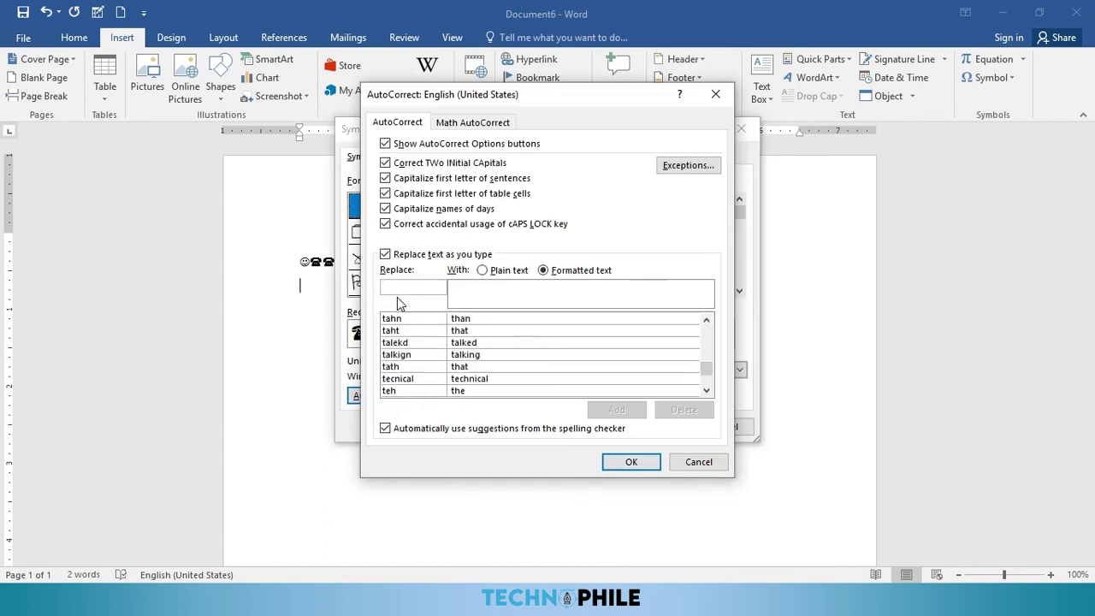
pyautogui.write('CI')
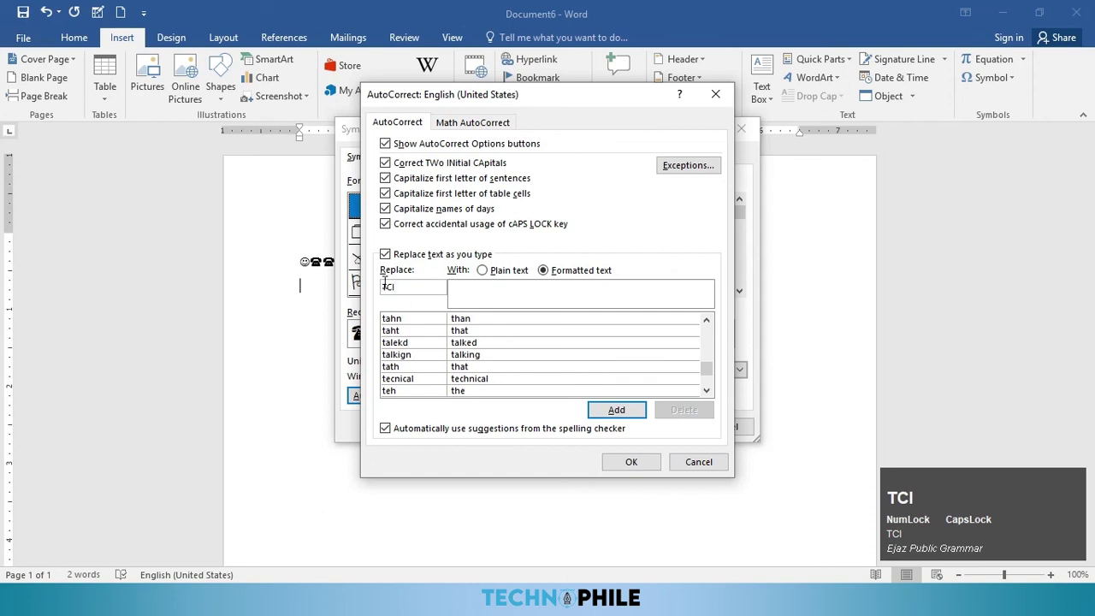
pyautogui.click(473, 288)
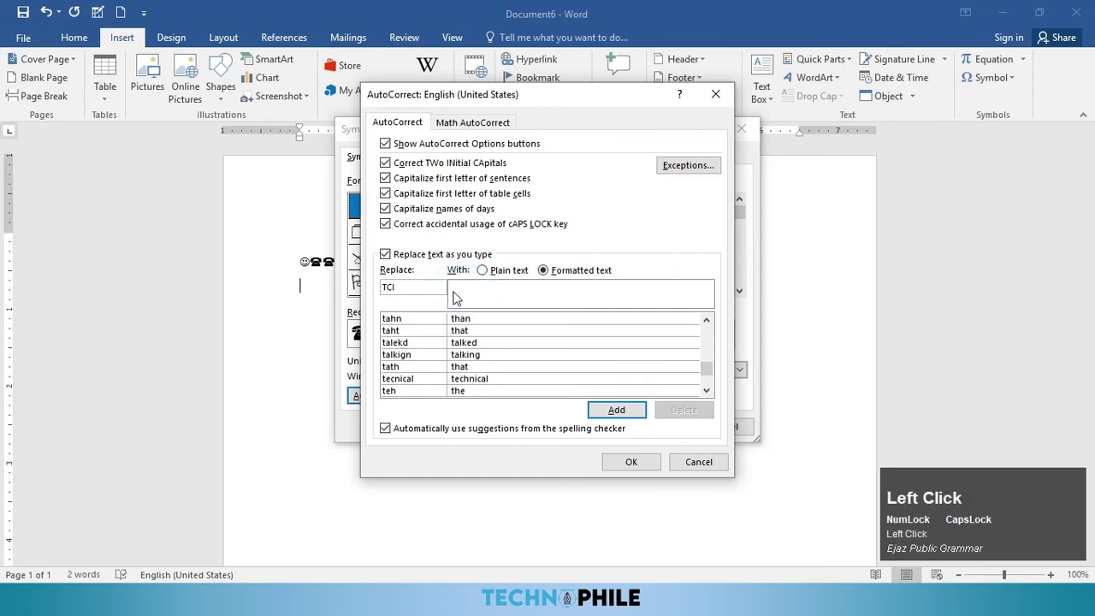
pyautogui.click(505, 271)
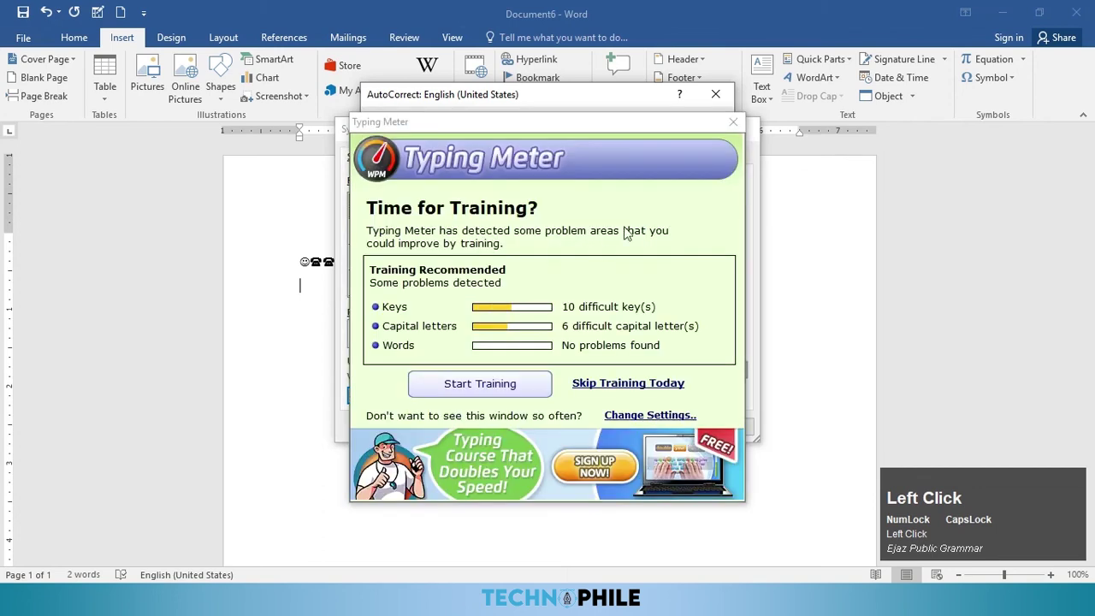
# Step: Set the replacement to TECHNOPHILE COMPUTER INSTITUTE, add the entry, and type TCI to test it
pyautogui.click(735, 124)
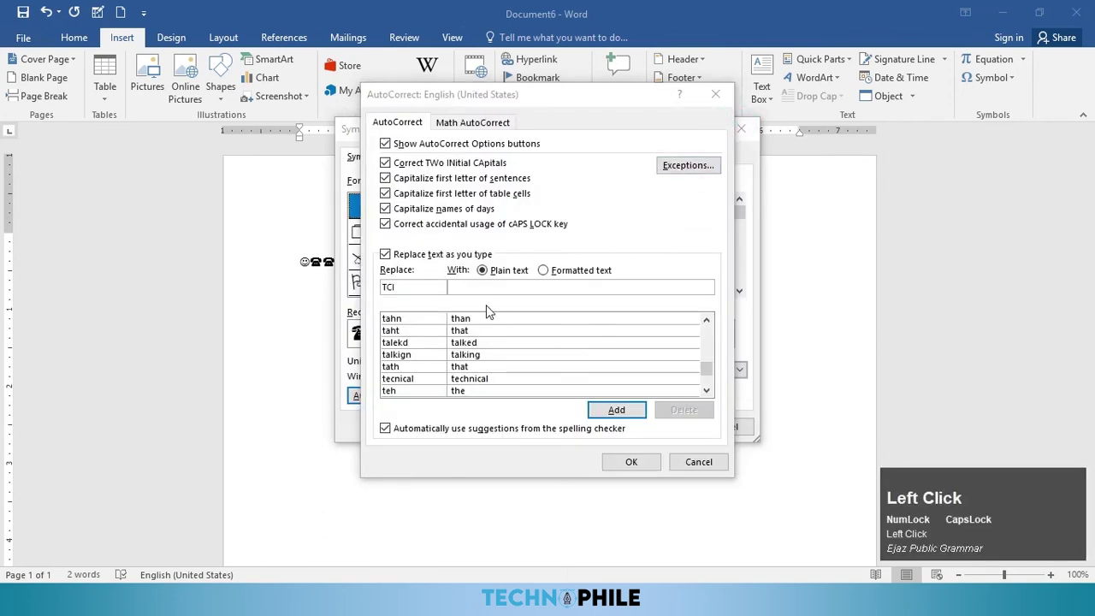
pyautogui.click(473, 285)
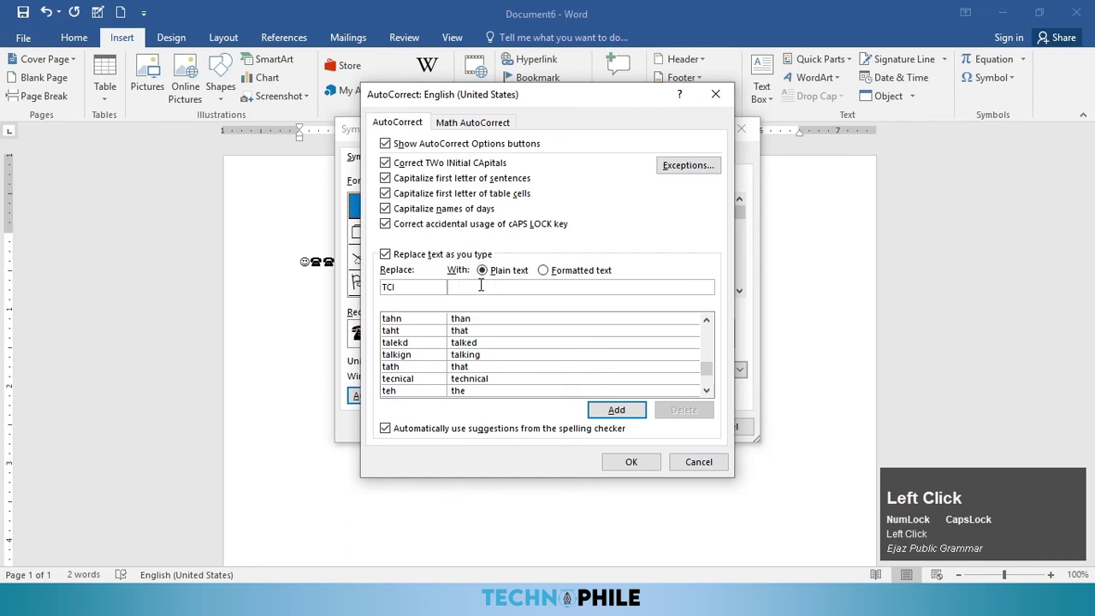
pyautogui.write('TECHNOPHILE COMPUTER INSTITTO')
pyautogui.press('BackSpace')
pyautogui.press('BackSpace')
pyautogui.write('UTE')
pyautogui.click(616, 412)
pyautogui.click(631, 462)
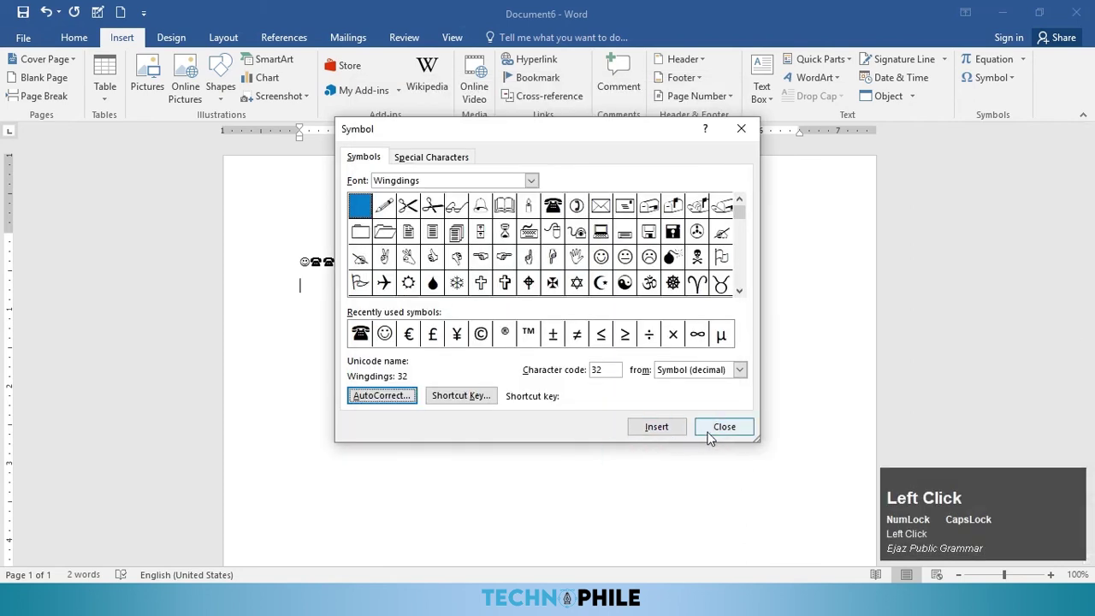
pyautogui.click(709, 432)
pyautogui.write('TCI')
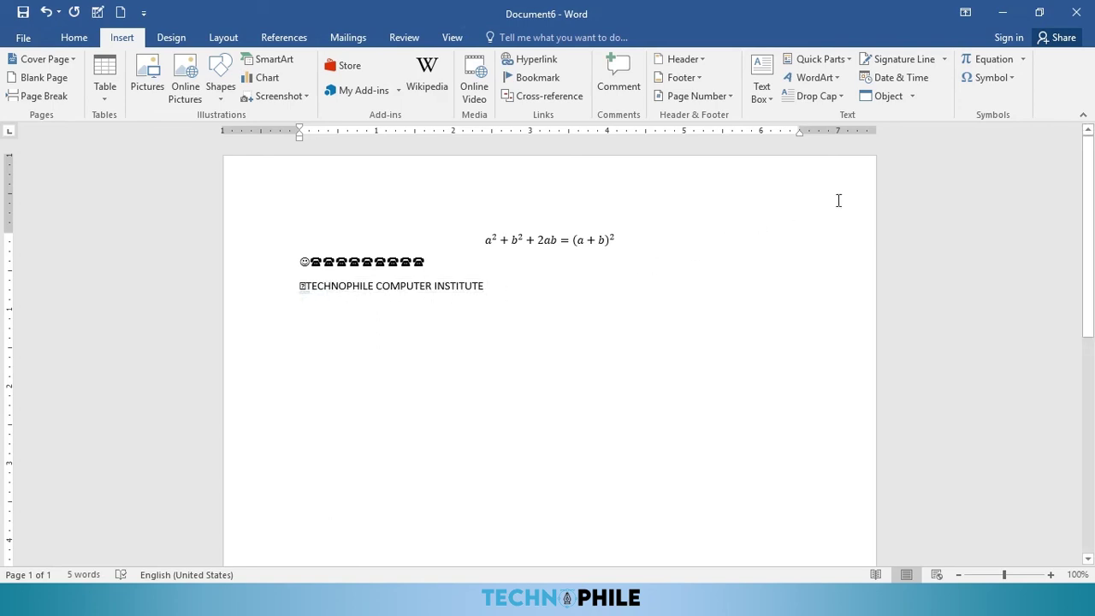
# Step: Delete the TCI entry from the AutoCorrect list
pyautogui.click(984, 79)
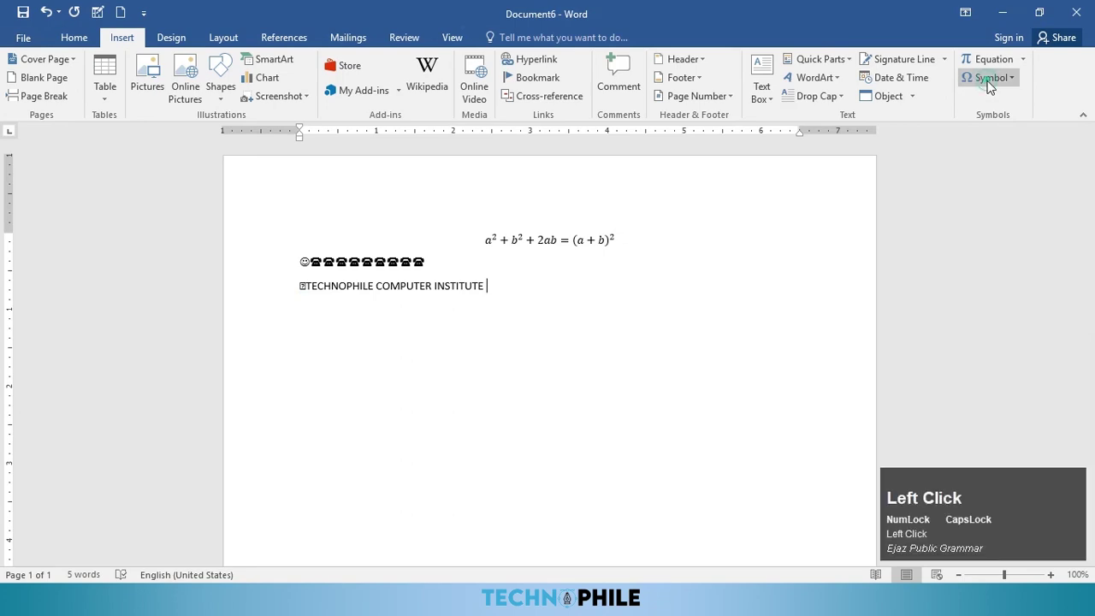
pyautogui.click(995, 192)
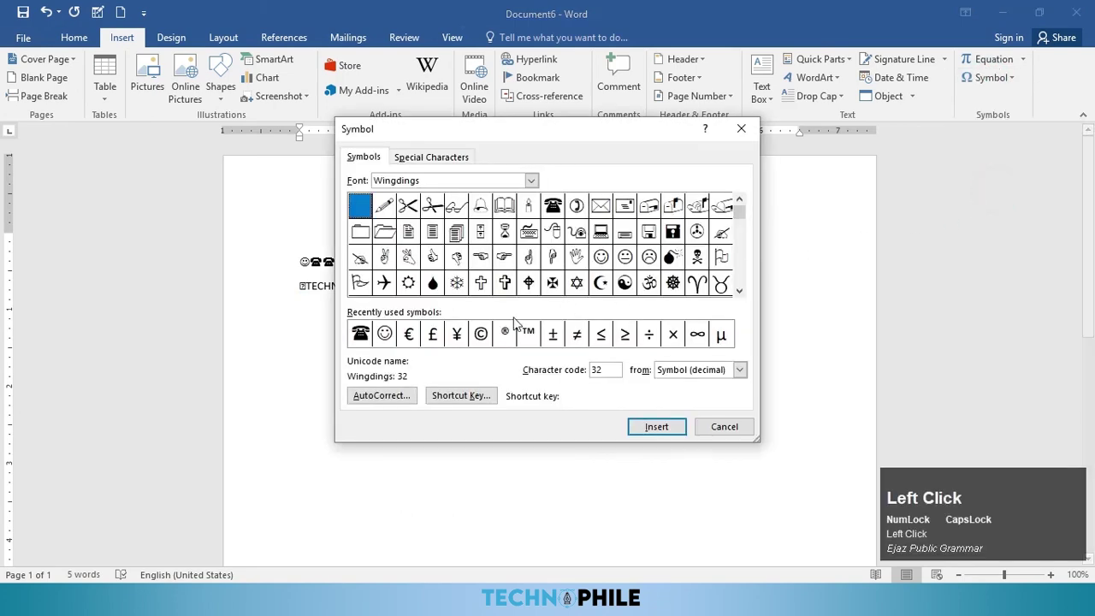
pyautogui.click(398, 398)
pyautogui.click(482, 271)
pyautogui.click(419, 286)
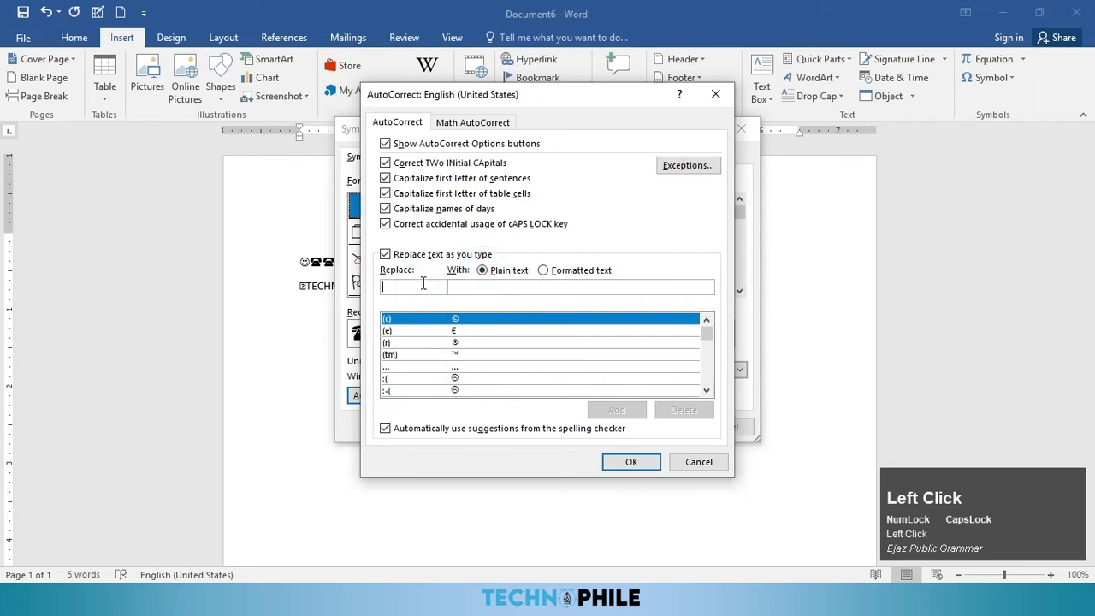
pyautogui.write('TCI')
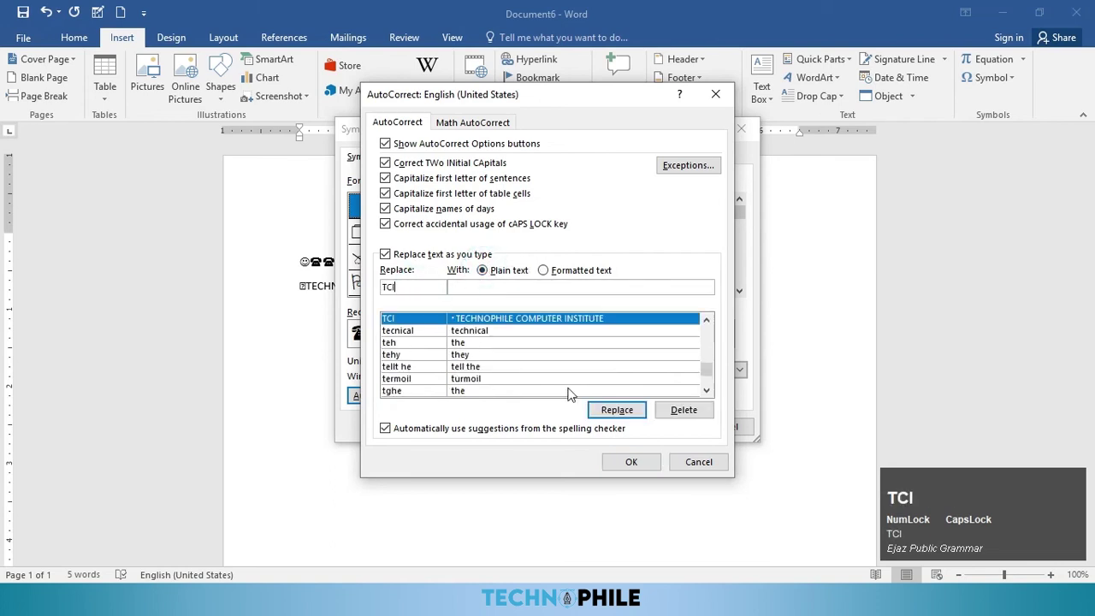
pyautogui.click(682, 411)
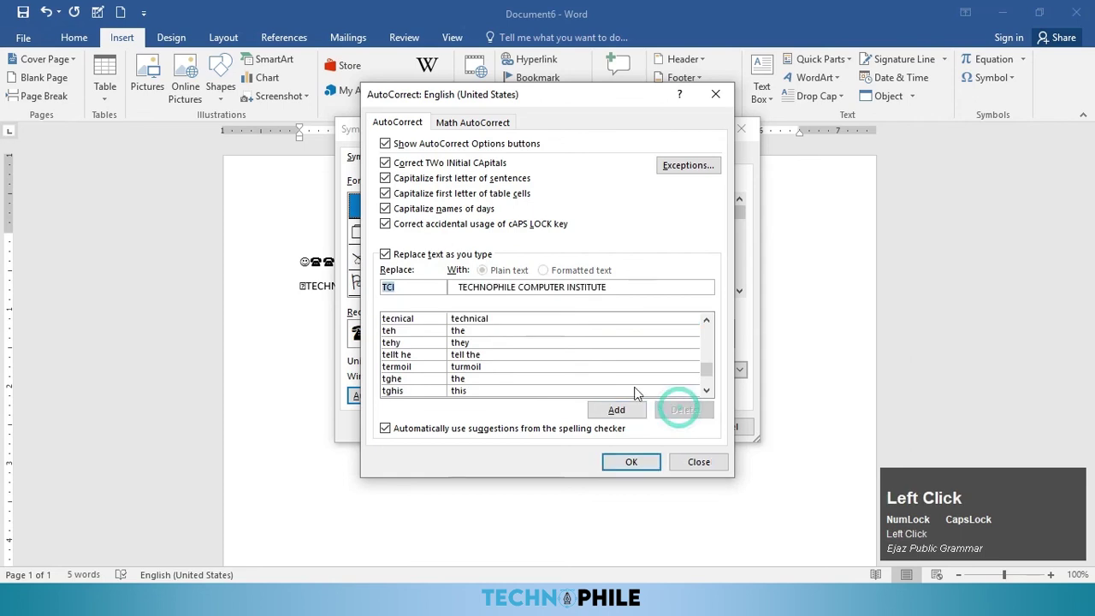
# Step: Clear the Replace and With fields, close the dialogs, and type TCI to confirm it stays
pyautogui.click(427, 287)
pyautogui.press('BackSpace')
pyautogui.press('BackSpace')
pyautogui.press('BackSpace')
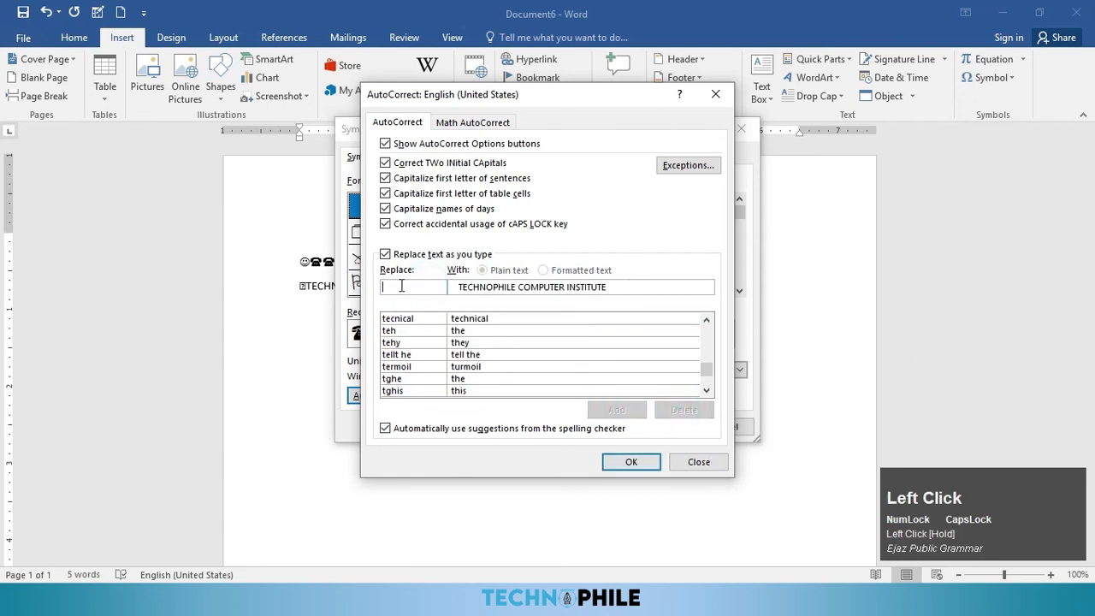
pyautogui.hotkey('ctrl', 'shift', 'q')
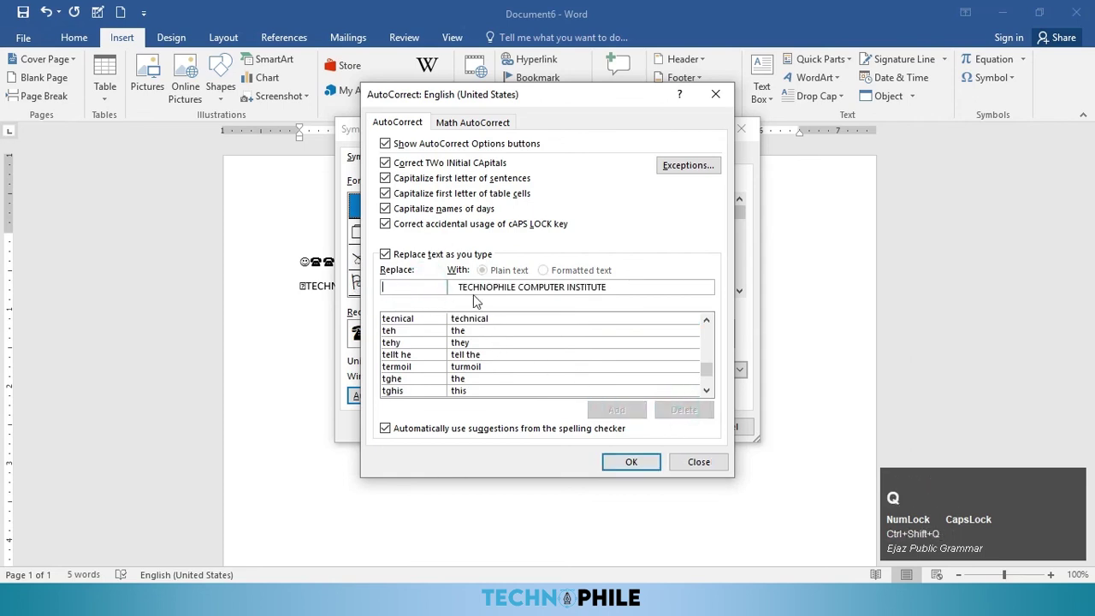
pyautogui.click(479, 287)
pyautogui.moveTo(624, 287); pyautogui.dragTo(460, 287)
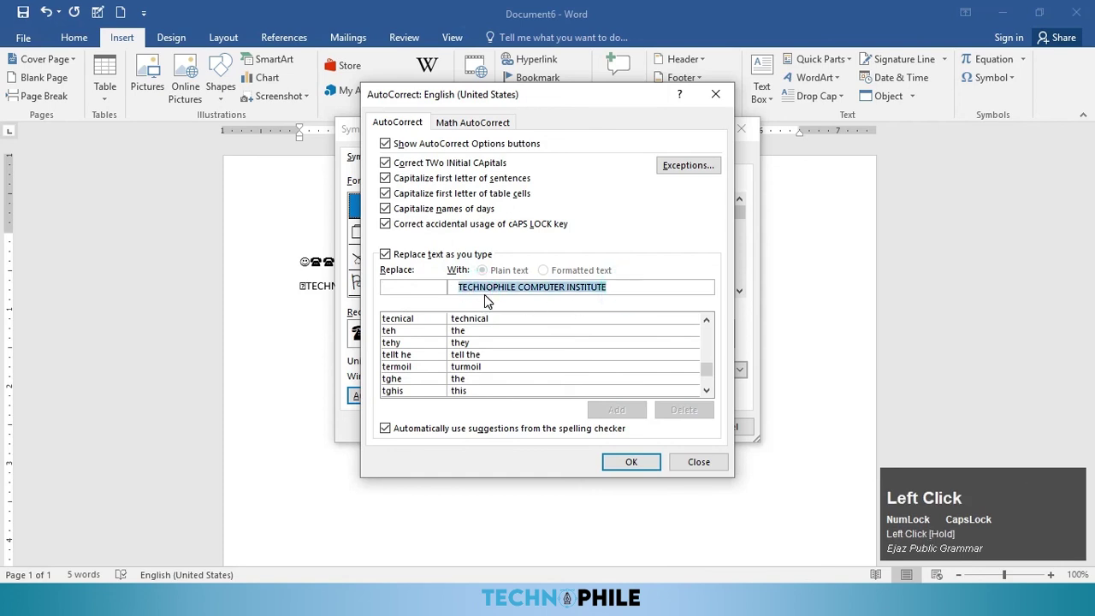
pyautogui.press('BackSpace')
pyautogui.click(649, 464)
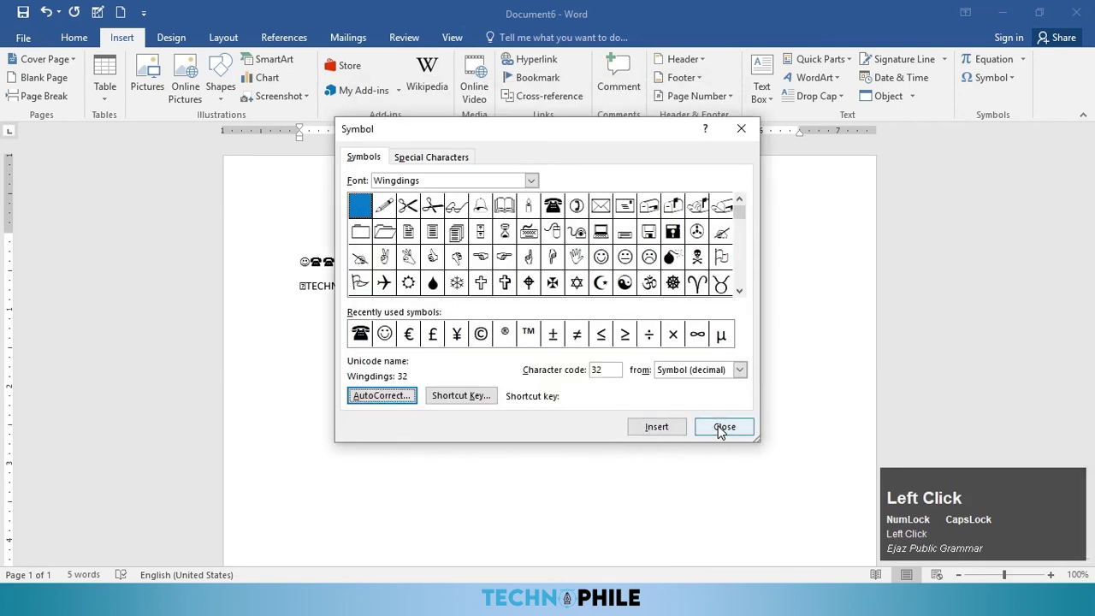
pyautogui.click(724, 427)
pyautogui.write('TCI')
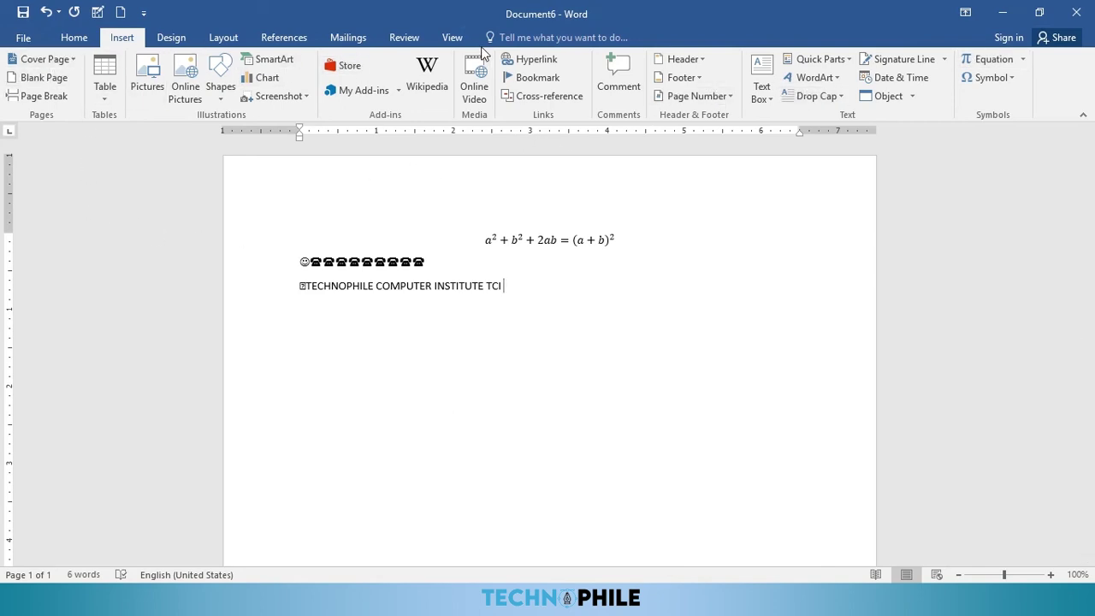
# Step: Switch to the Design tab showing the page background options
pyautogui.click(165, 47)
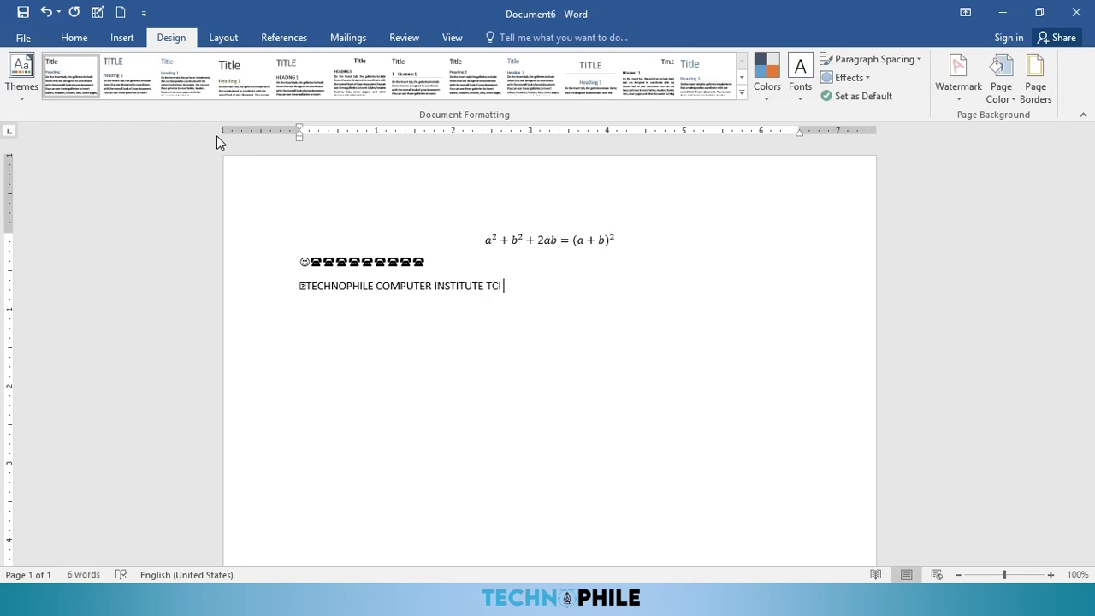
pyautogui.press('ctrl')
# Step: Create a new document, generate sample text with =RAND(), and put Video on its own line
pyautogui.hotkey('ctrl', 'n')
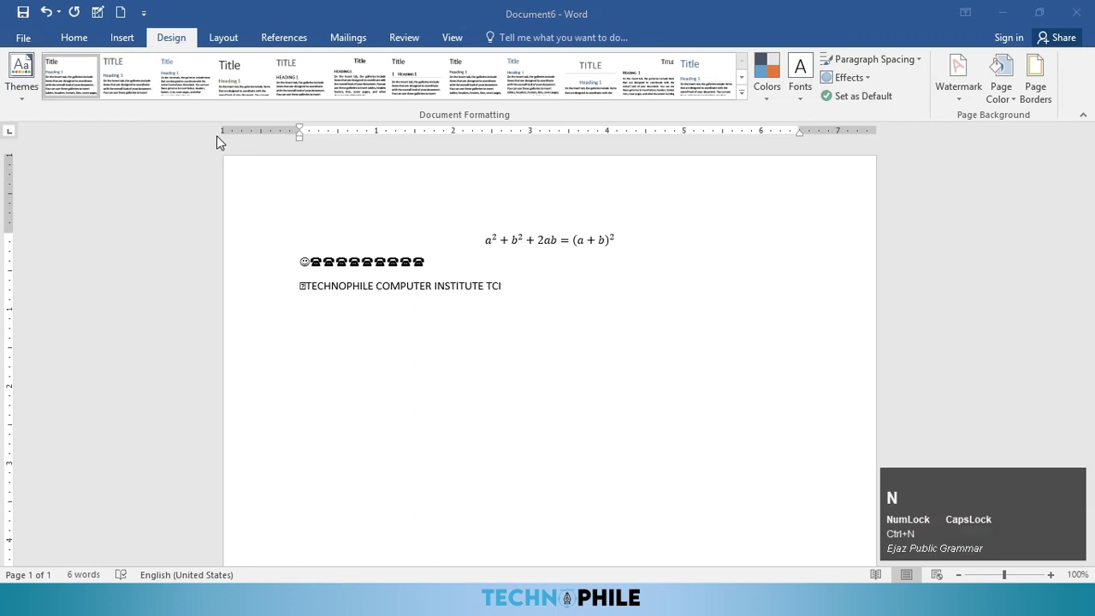
pyautogui.write('=')
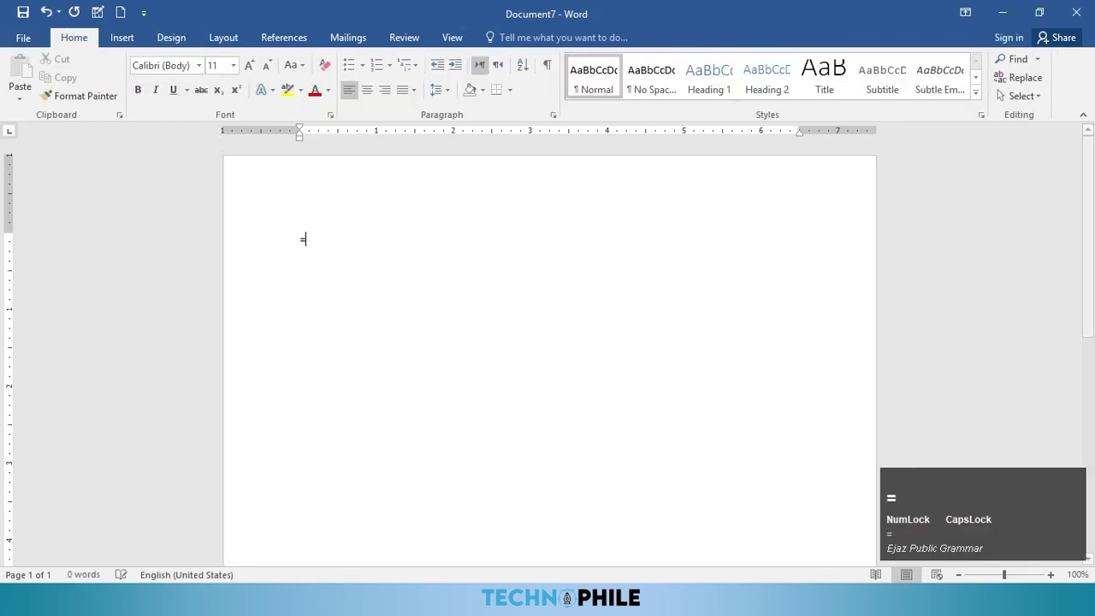
pyautogui.write('RAND()')
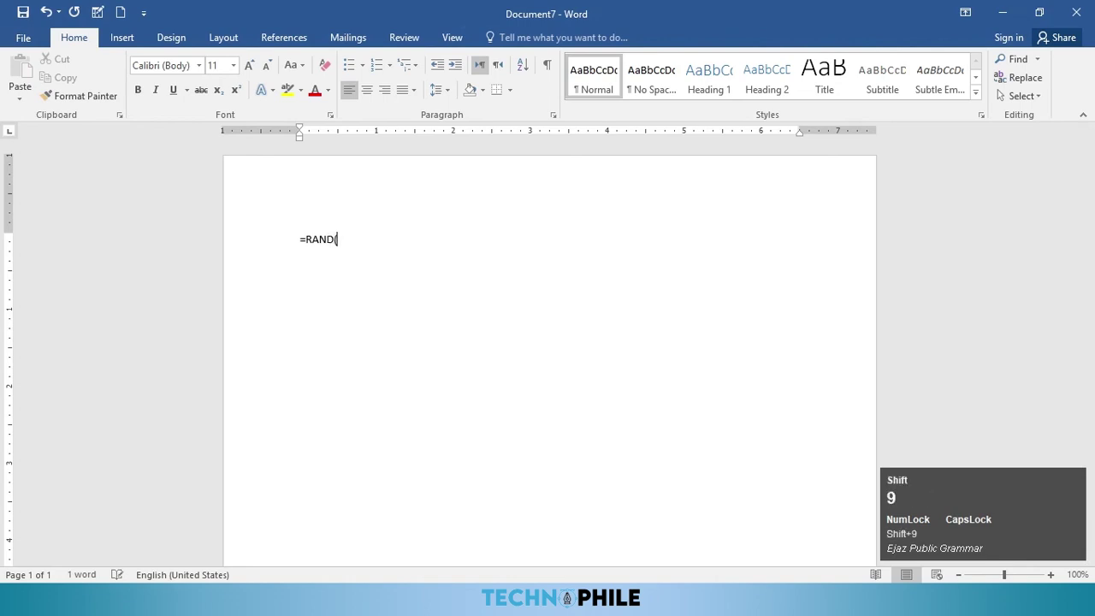
pyautogui.press('Return')
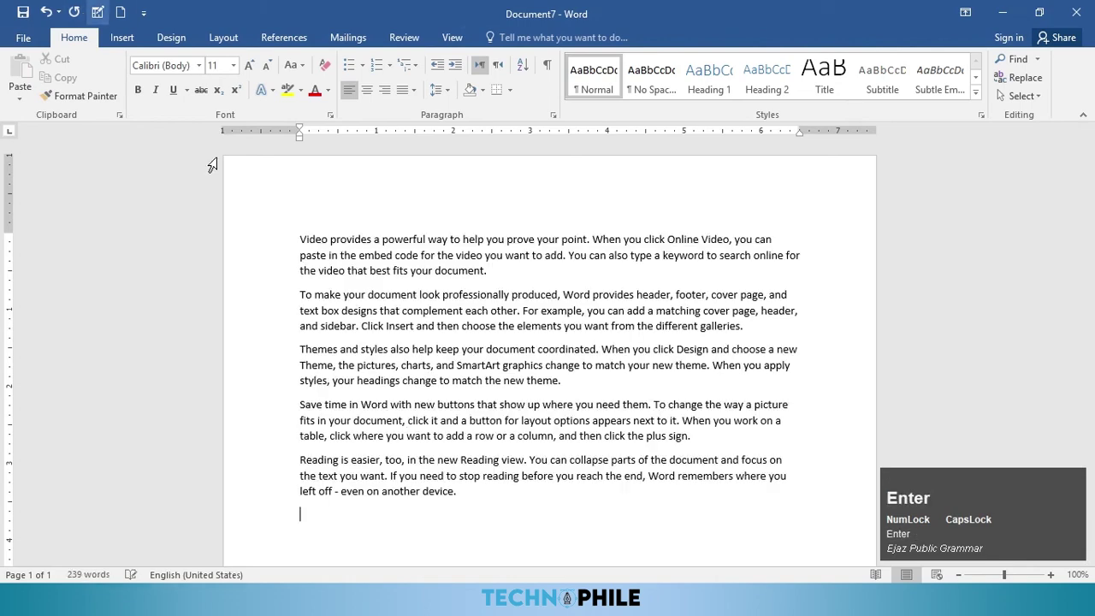
pyautogui.click(330, 240)
pyautogui.press('Return')
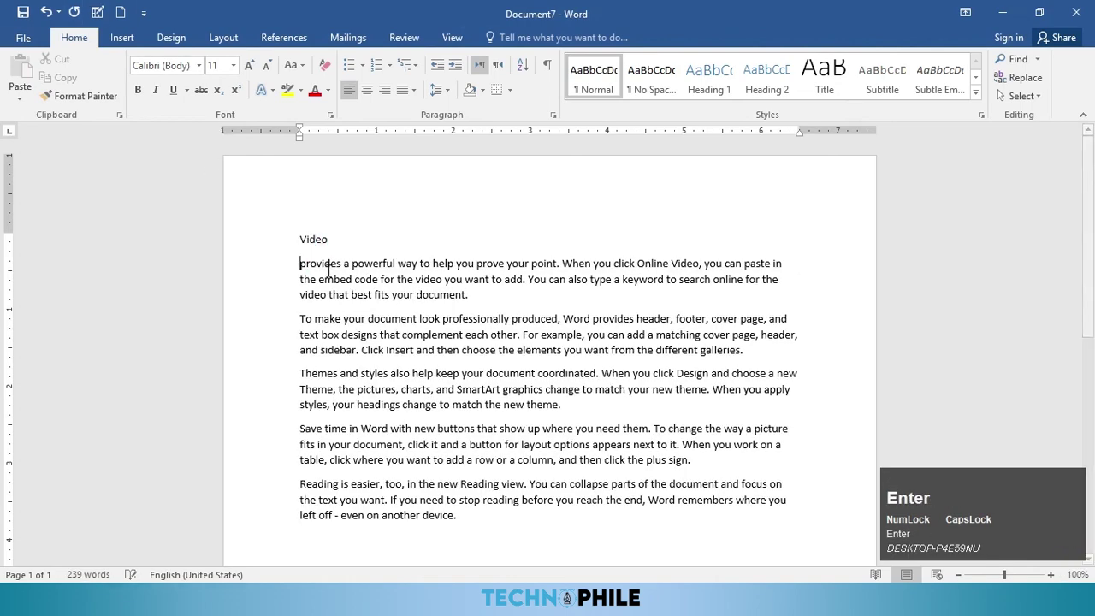
pyautogui.click(169, 40)
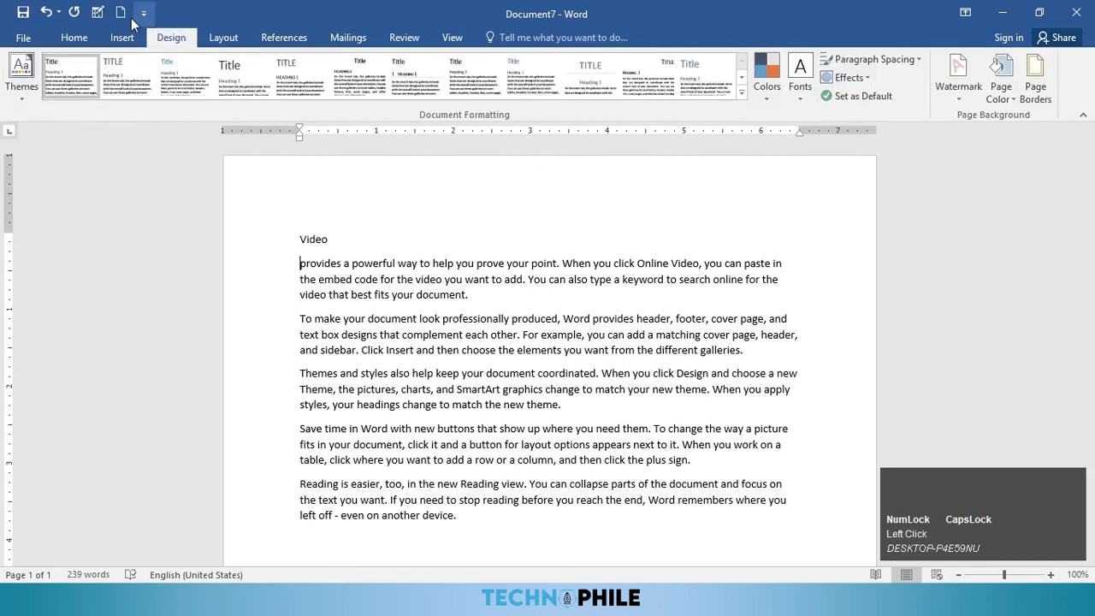
pyautogui.click(73, 37)
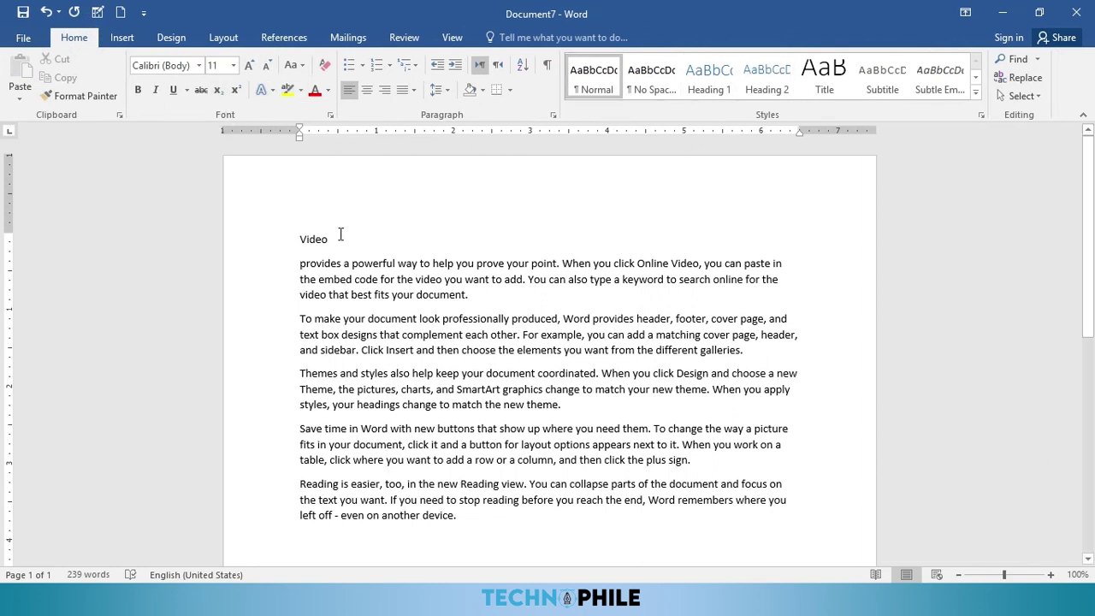
# Step: Split Provides and Document onto their own lines, deleting 'To make your' and the leading 'a'
pyautogui.click(346, 267)
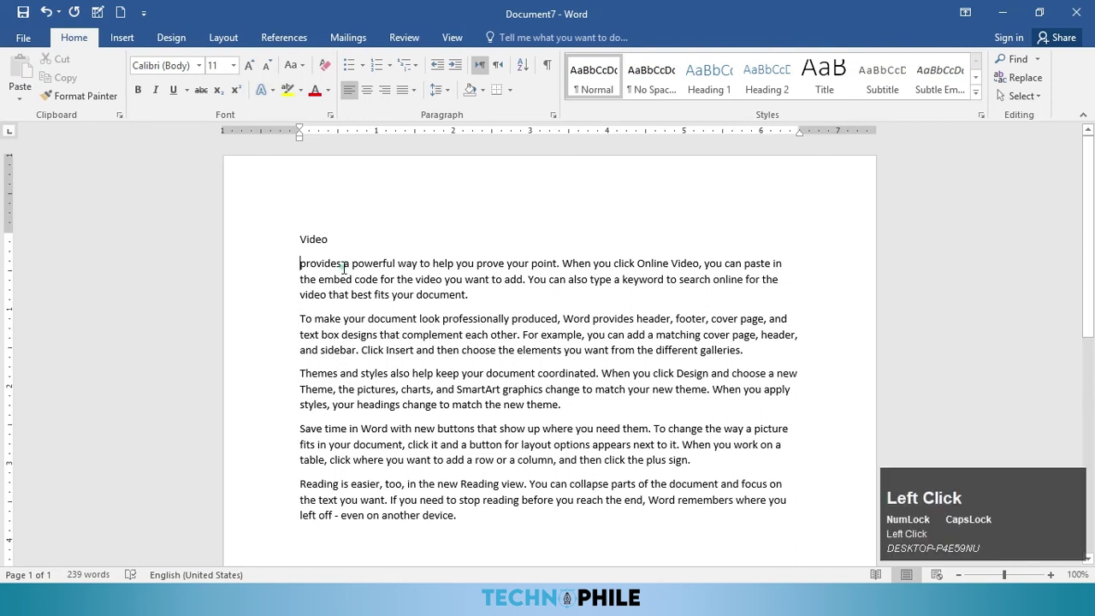
pyautogui.press('BackSpace')
pyautogui.press('Return')
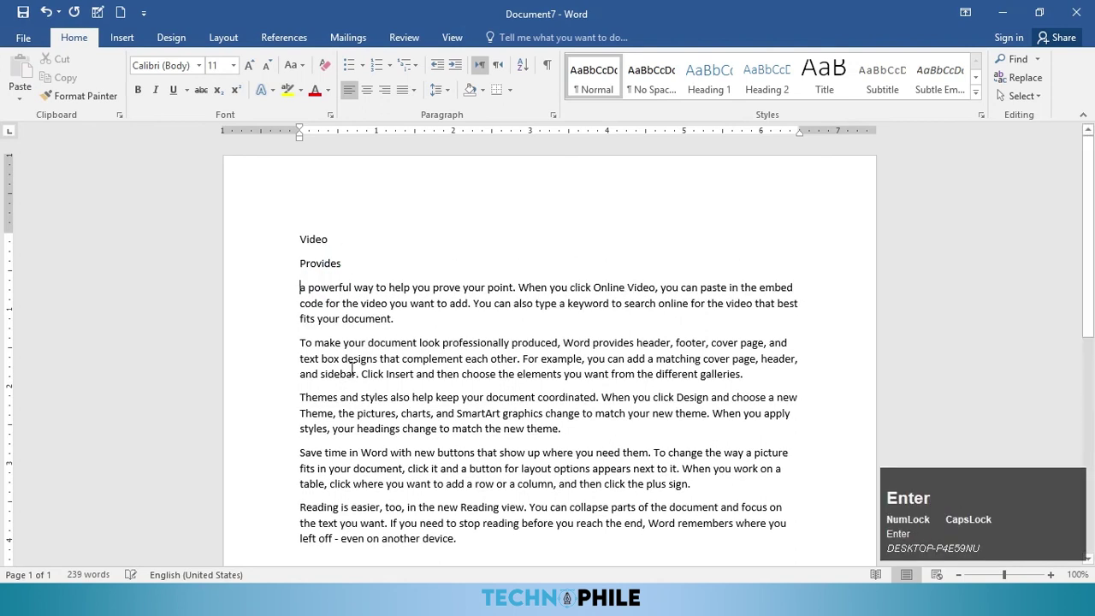
pyautogui.moveTo(367, 344); pyautogui.dragTo(270, 357)
pyautogui.press('BackSpace')
pyautogui.click(347, 343)
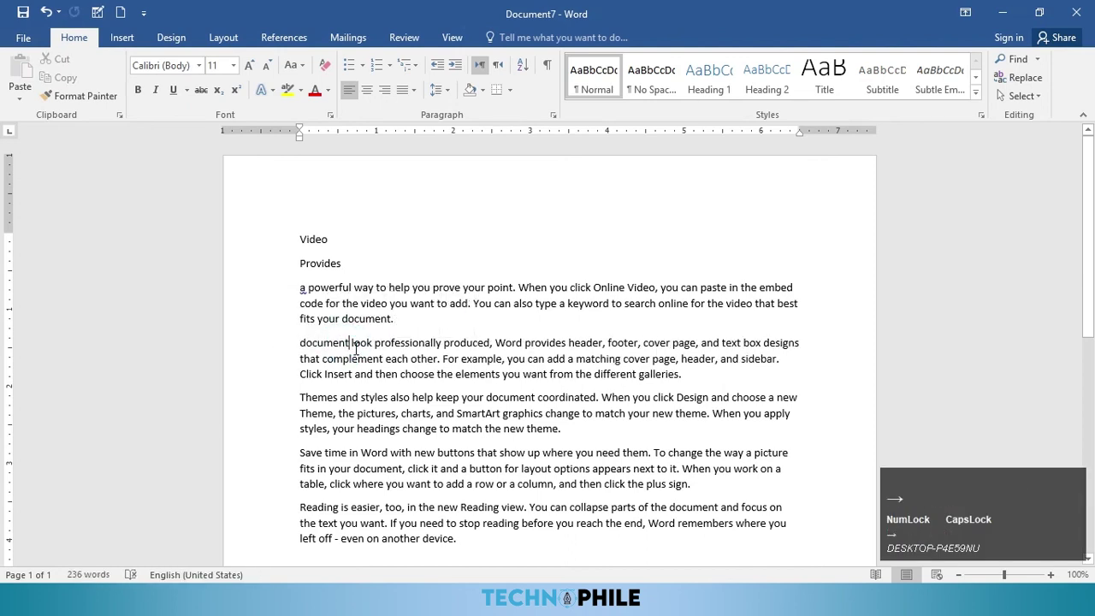
pyautogui.press('Return')
pyautogui.click(309, 290)
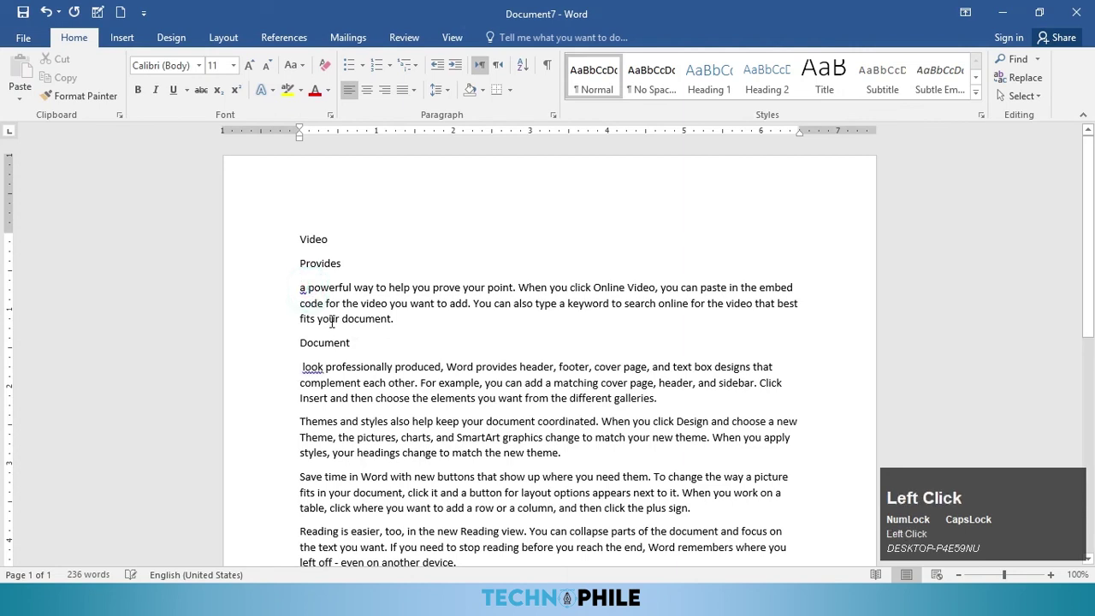
pyautogui.hotkey('ctrl', 'BackSpace')
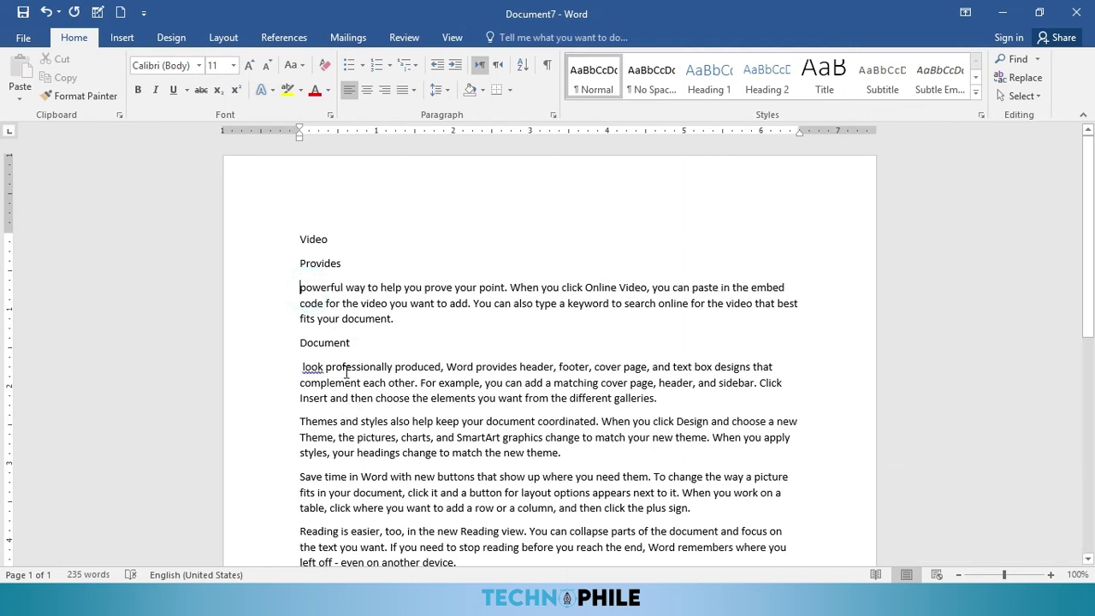
pyautogui.click(310, 240)
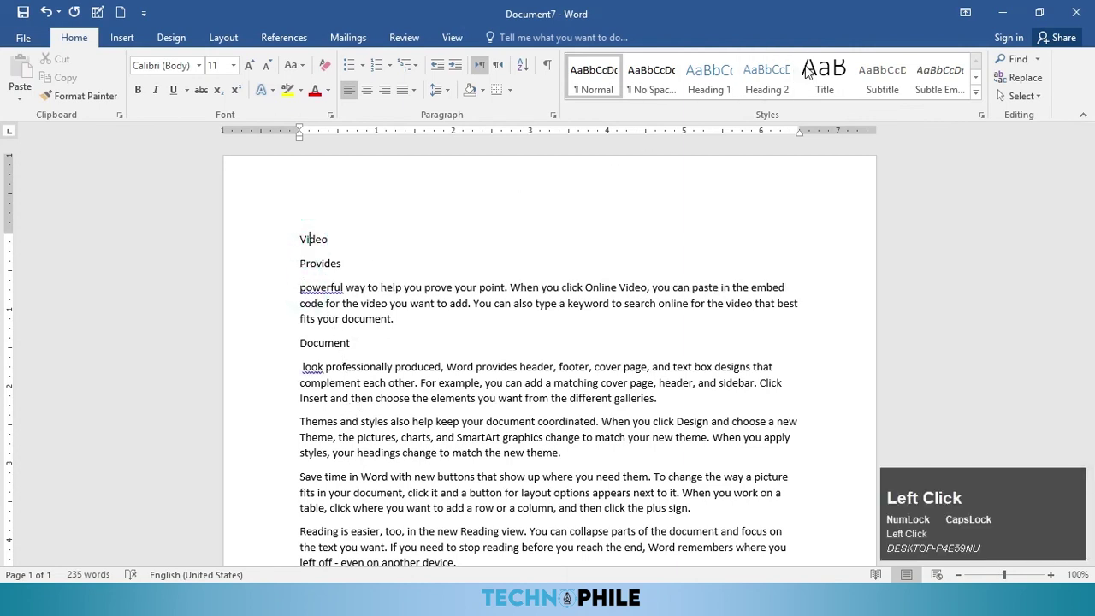
# Step: Style Video as a centred Title, Provides as Heading 1 and Document as Heading 2
pyautogui.click(824, 77)
pyautogui.click(367, 90)
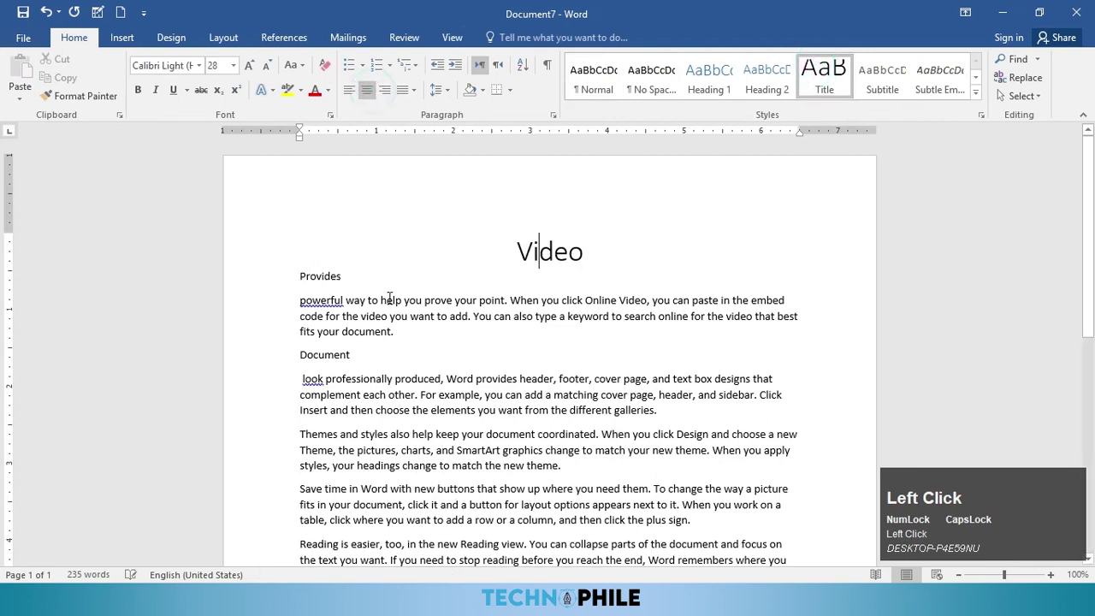
pyautogui.click(309, 284)
pyautogui.click(709, 75)
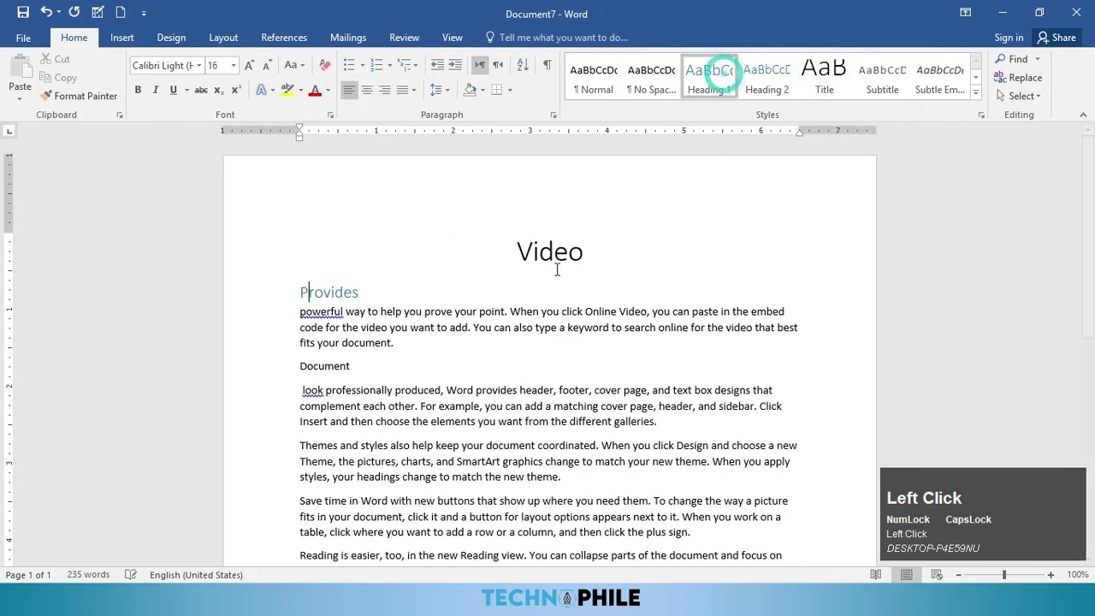
pyautogui.click(338, 365)
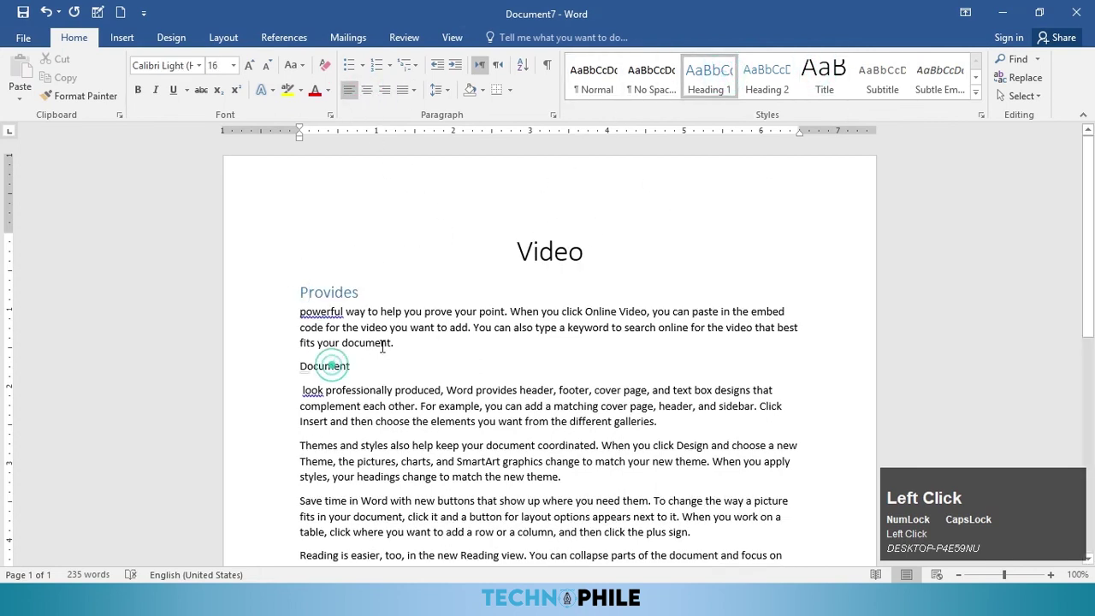
pyautogui.click(767, 75)
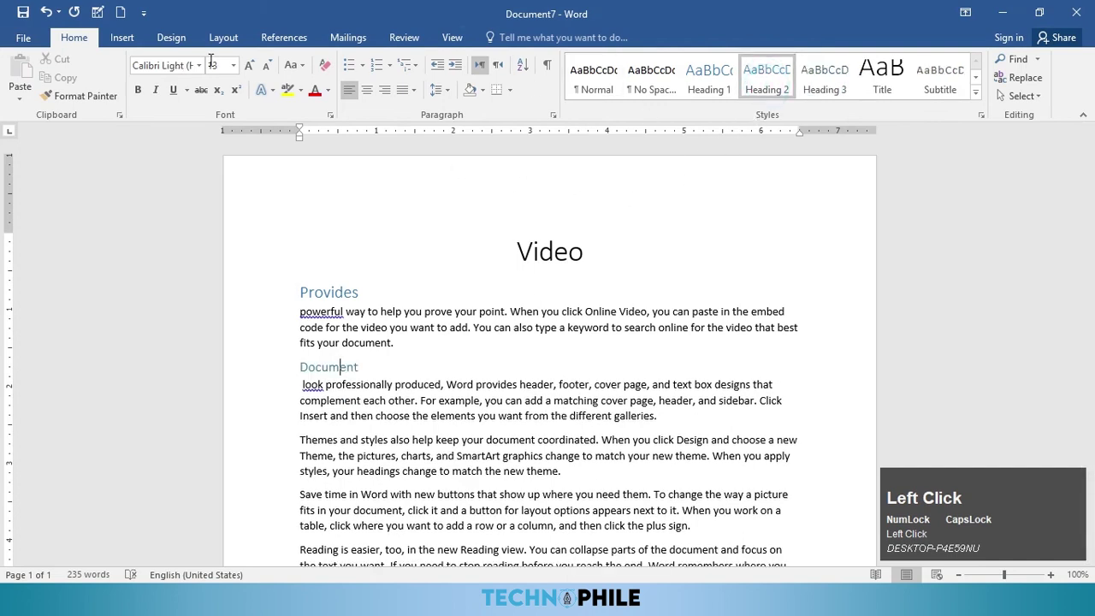
pyautogui.click(173, 39)
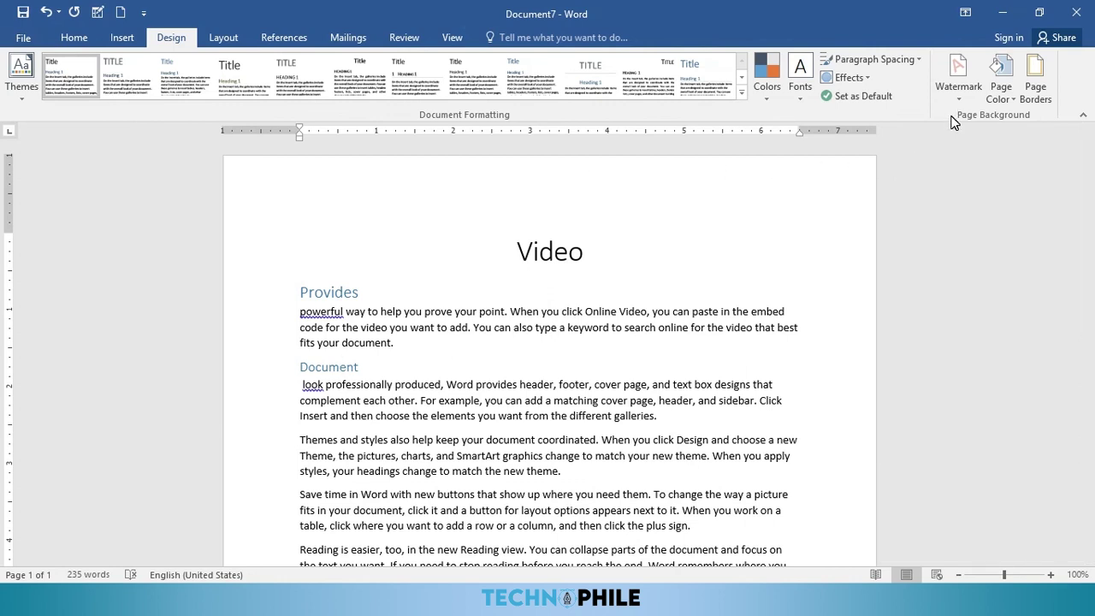
# Step: Give the page a pale background colour, then apply the Facet theme and Centered style set
pyautogui.click(1001, 101)
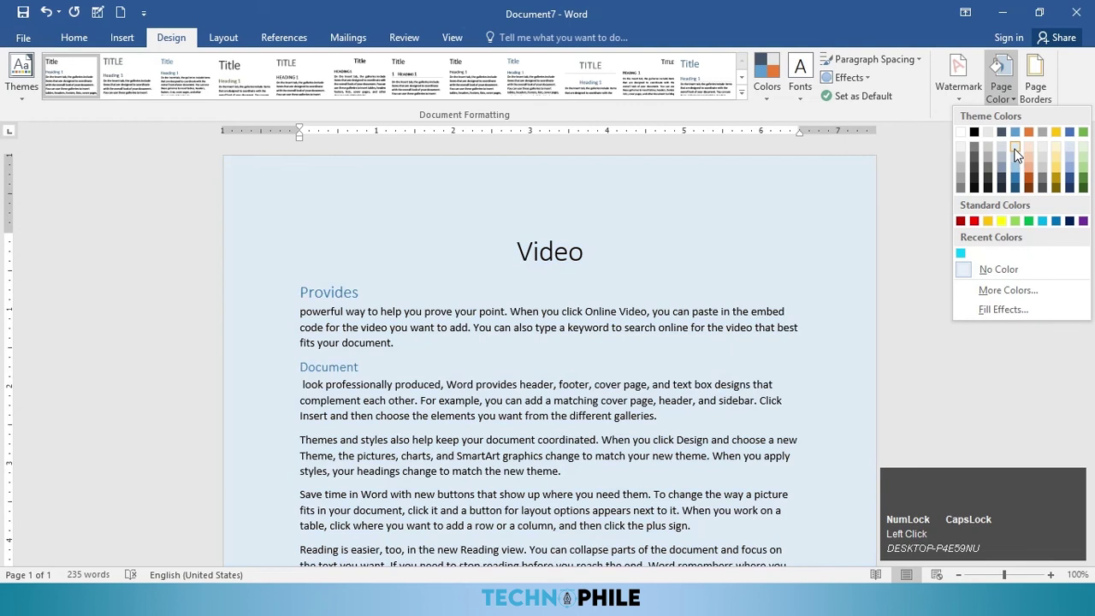
pyautogui.click(1015, 145)
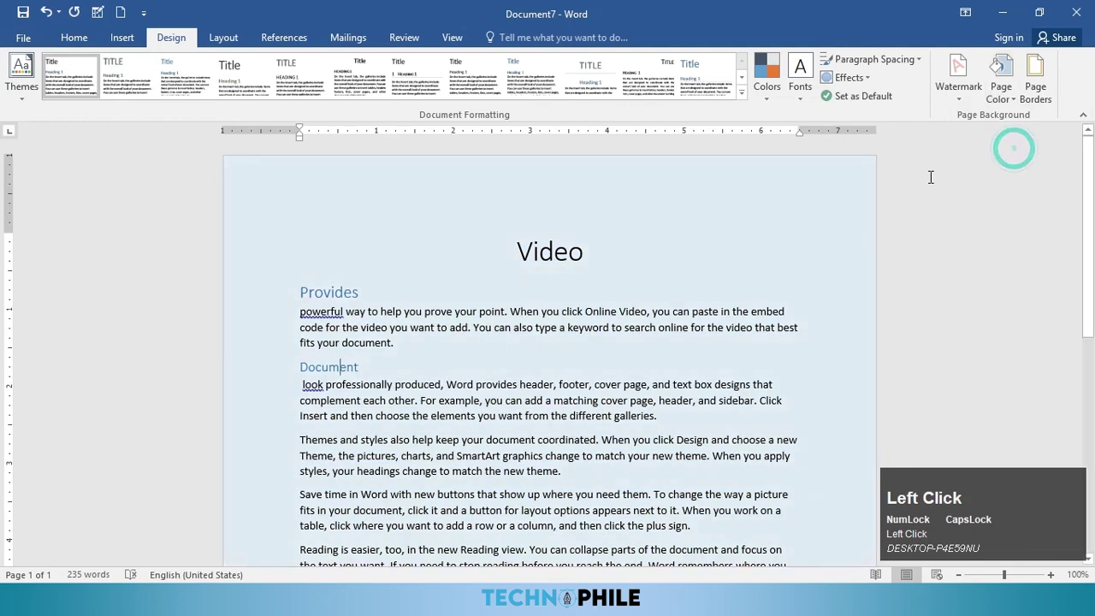
pyautogui.click(14, 93)
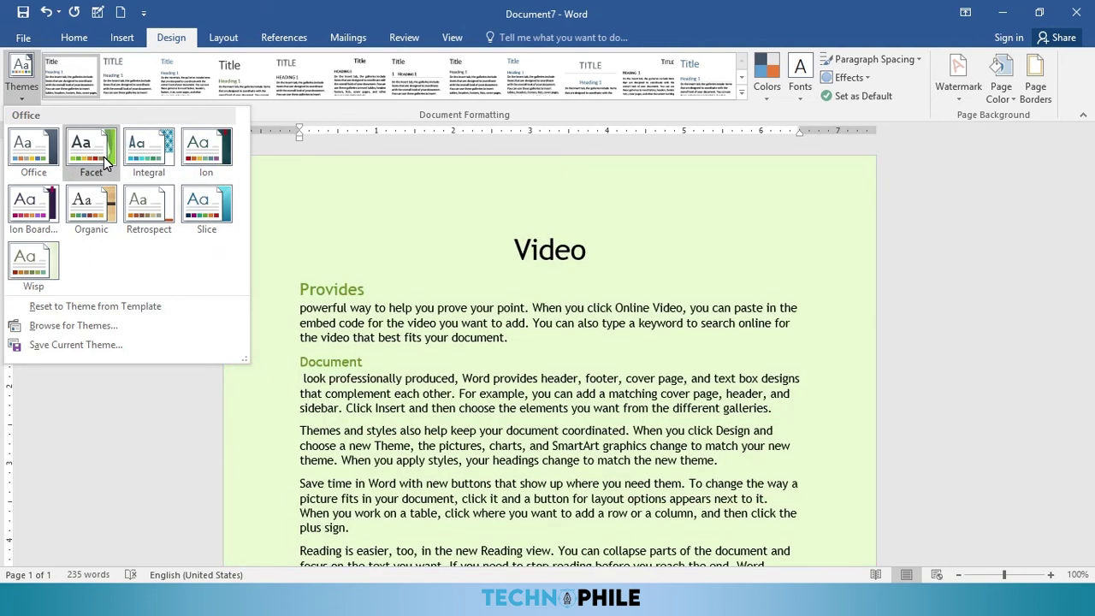
pyautogui.click(103, 162)
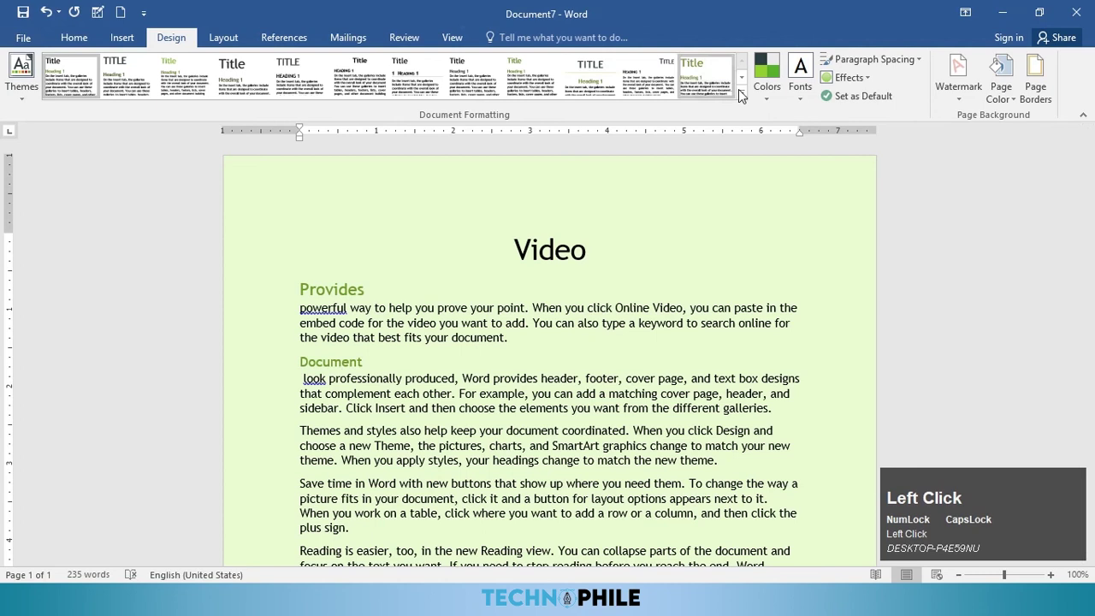
pyautogui.click(113, 91)
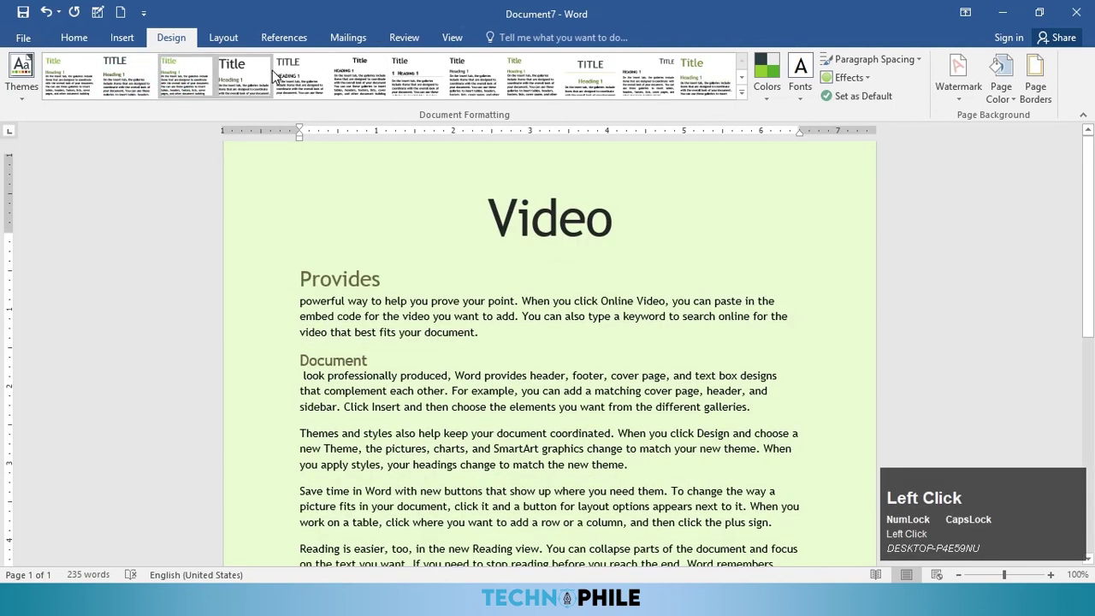
pyautogui.click(596, 75)
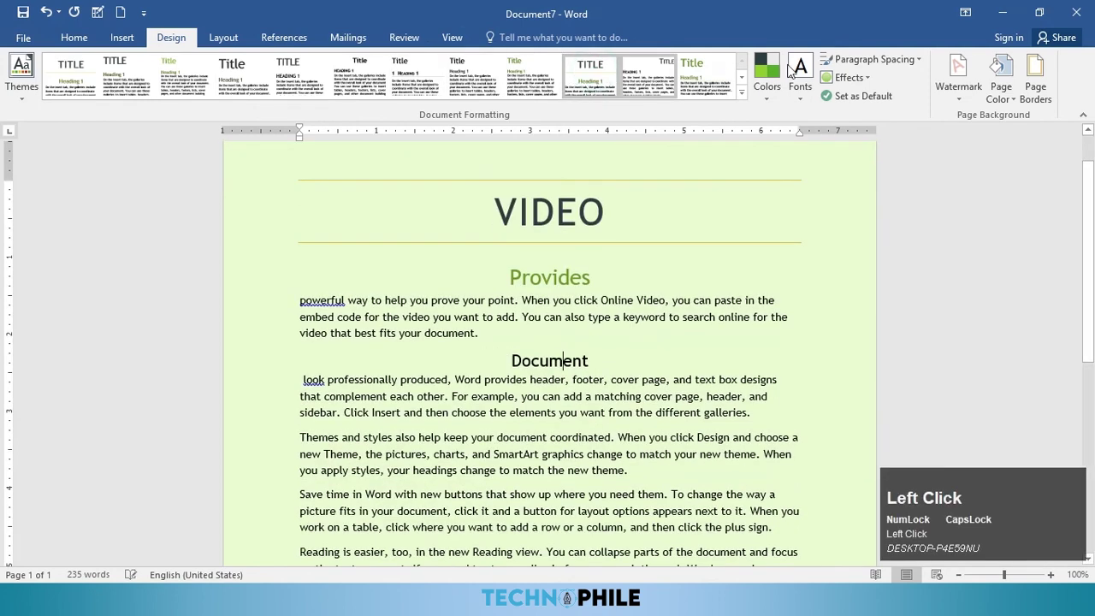
# Step: Apply the Red Orange theme colour scheme to the document
pyautogui.click(796, 85)
pyautogui.click(770, 90)
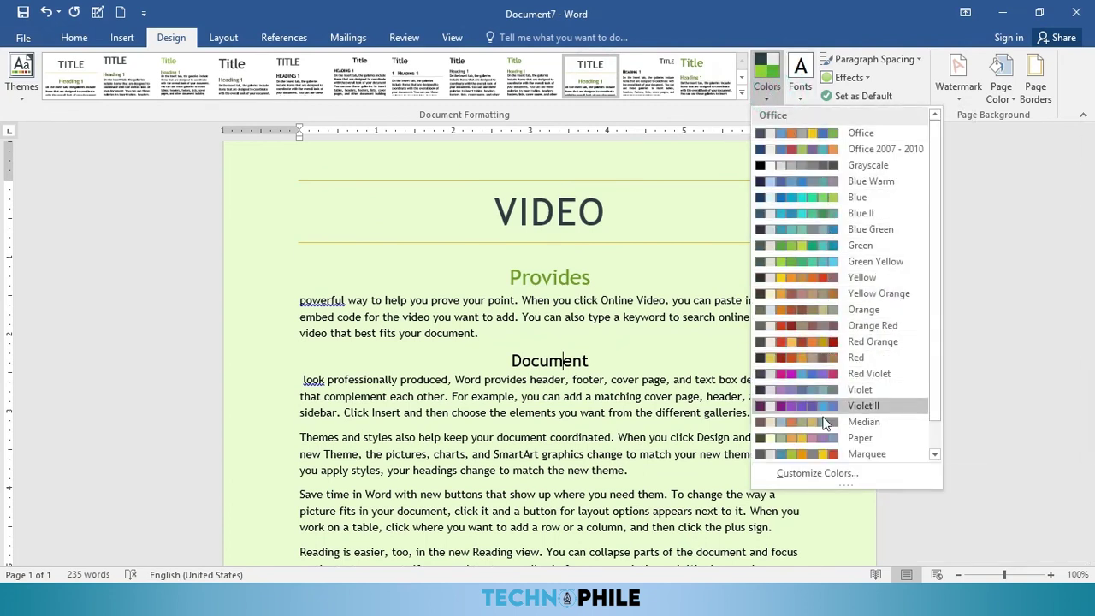
pyautogui.click(819, 346)
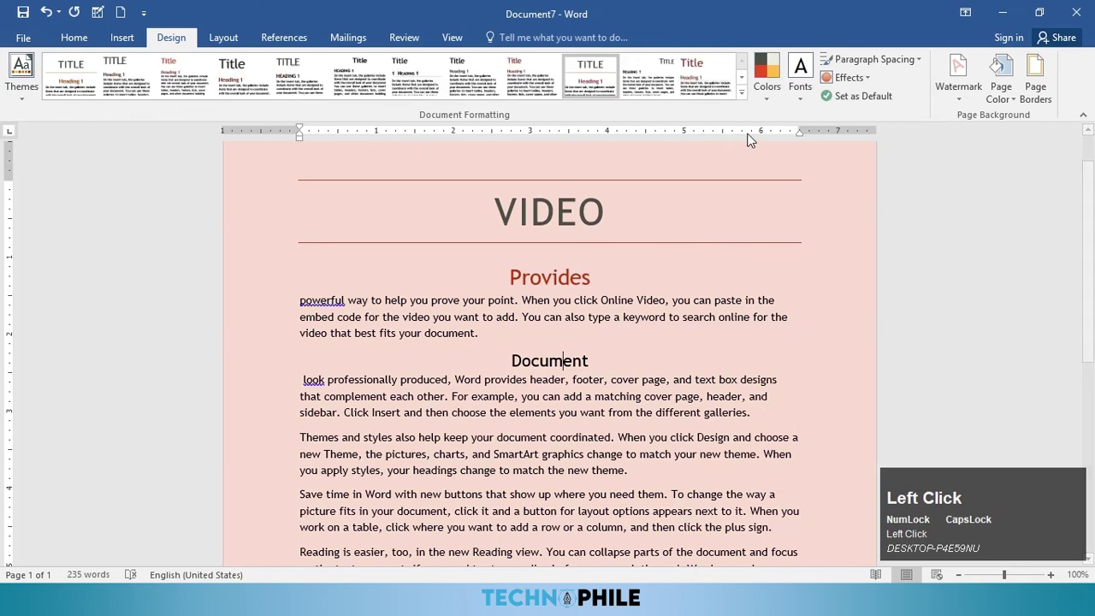
pyautogui.click(1001, 84)
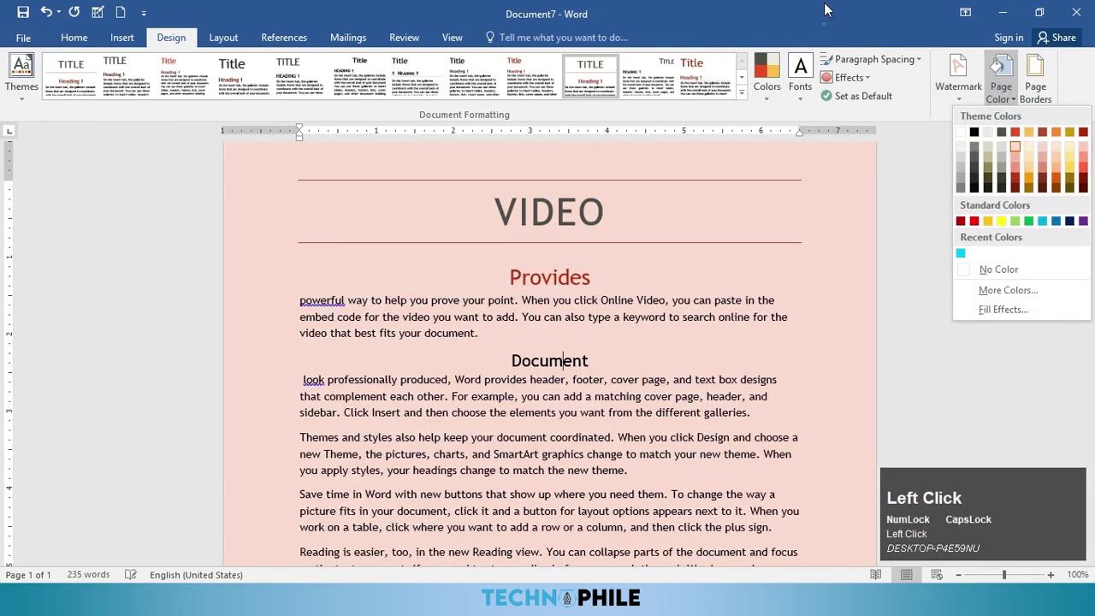
pyautogui.doubleClick(806, 20)
pyautogui.doubleClick(806, 20)
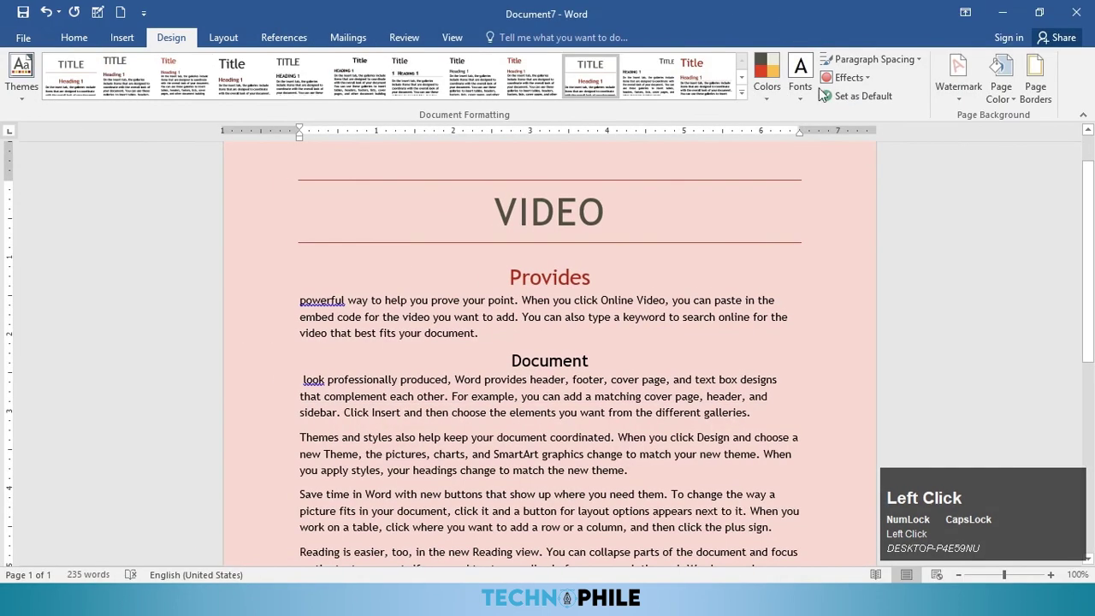
# Step: Switch the theme fonts to Office 2007-2010, with Cambria headings and Calibri body
pyautogui.click(800, 90)
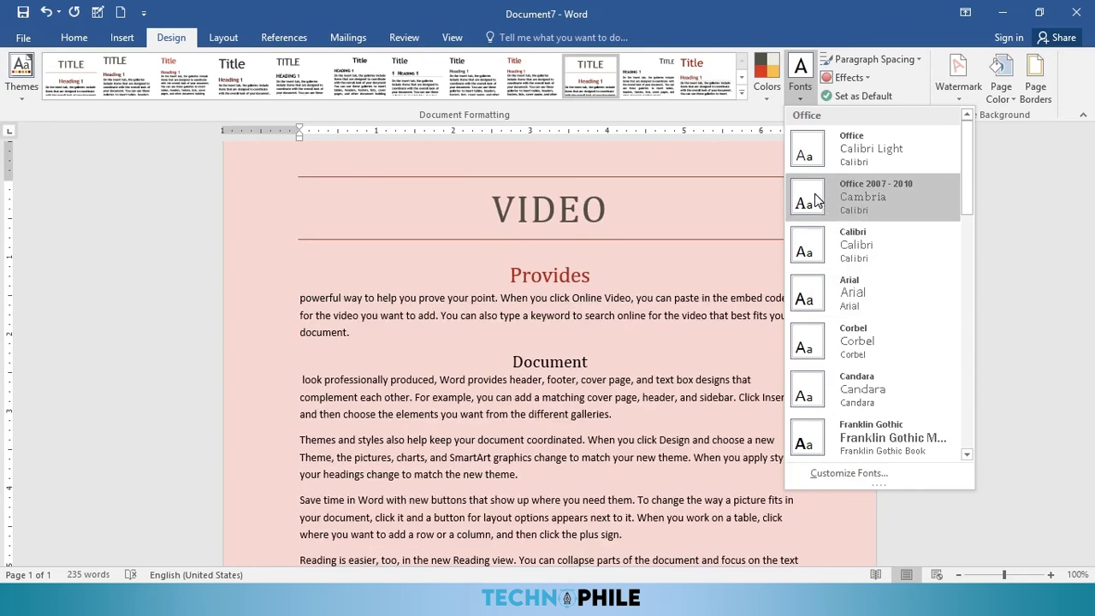
pyautogui.click(819, 195)
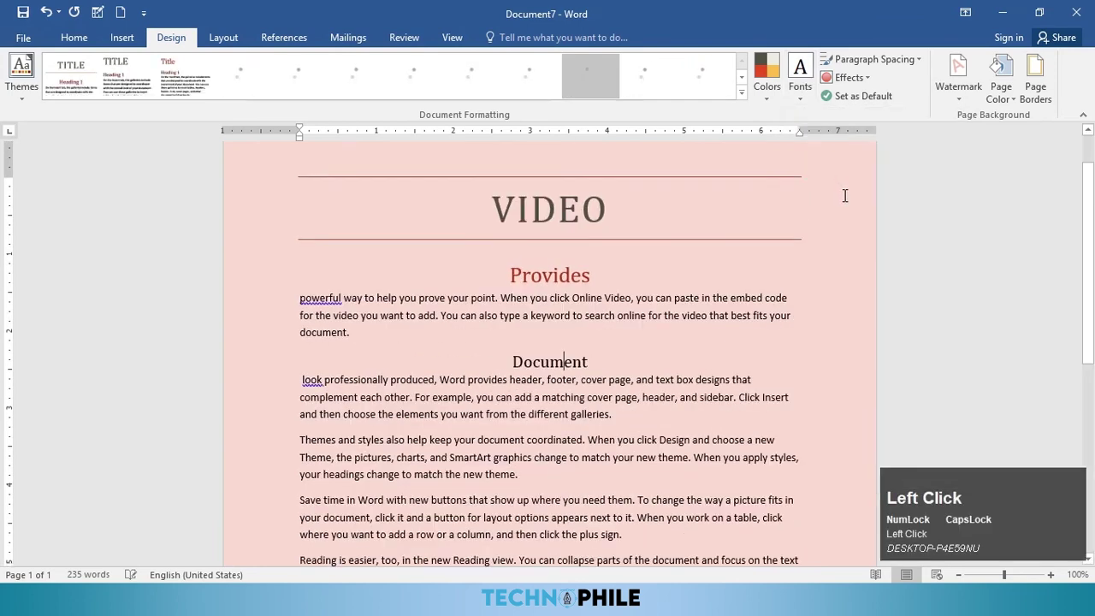
pyautogui.click(874, 59)
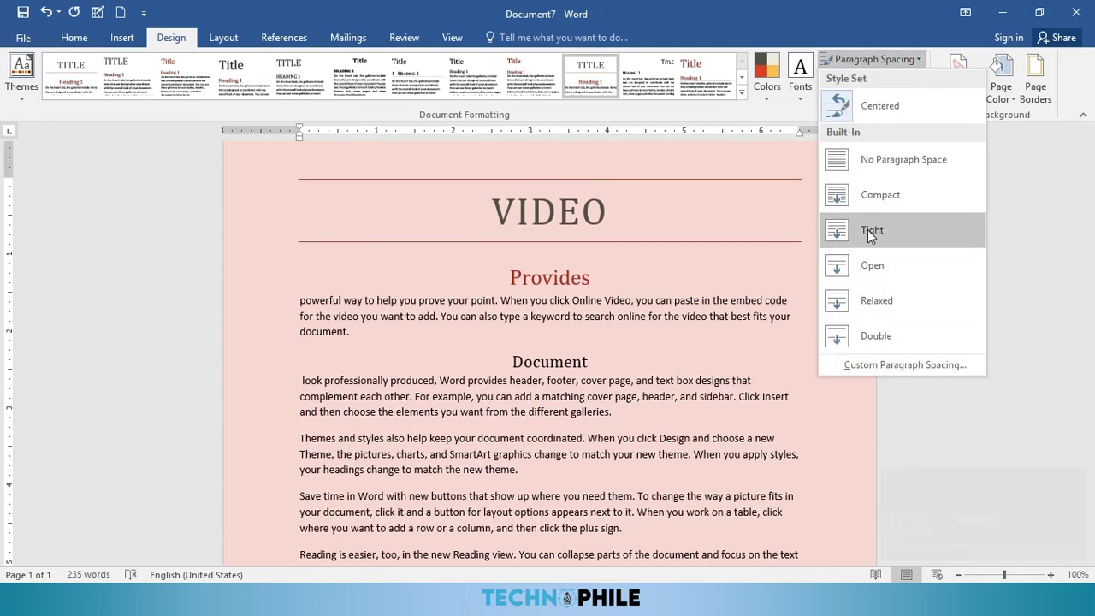
# Step: Use Tight paragraph spacing and Office 2007-2010 theme effects, then create a new blank document
pyautogui.click(873, 246)
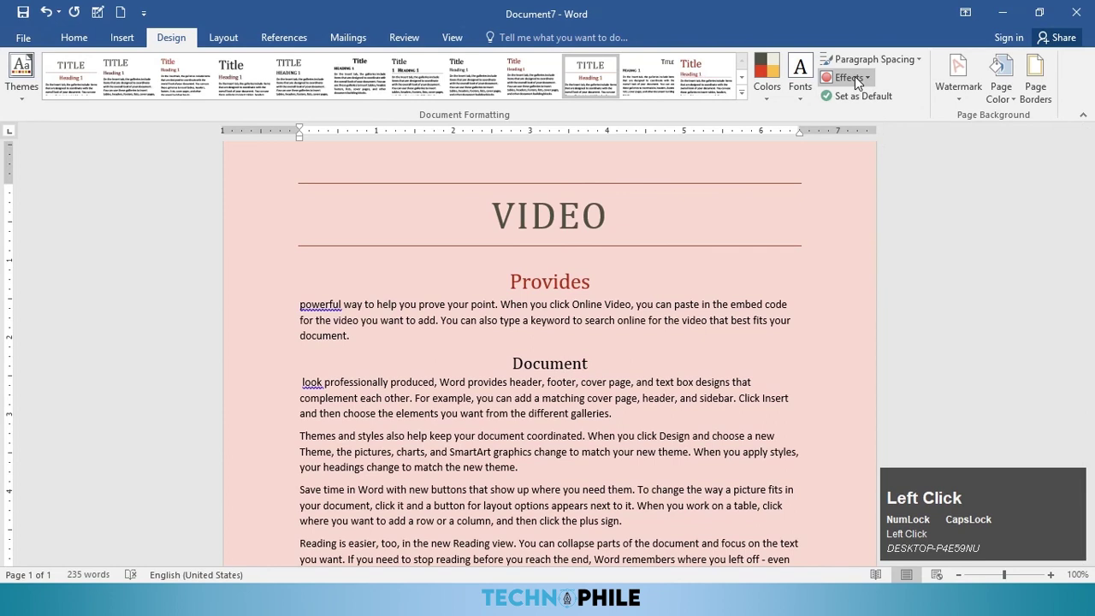
pyautogui.click(855, 77)
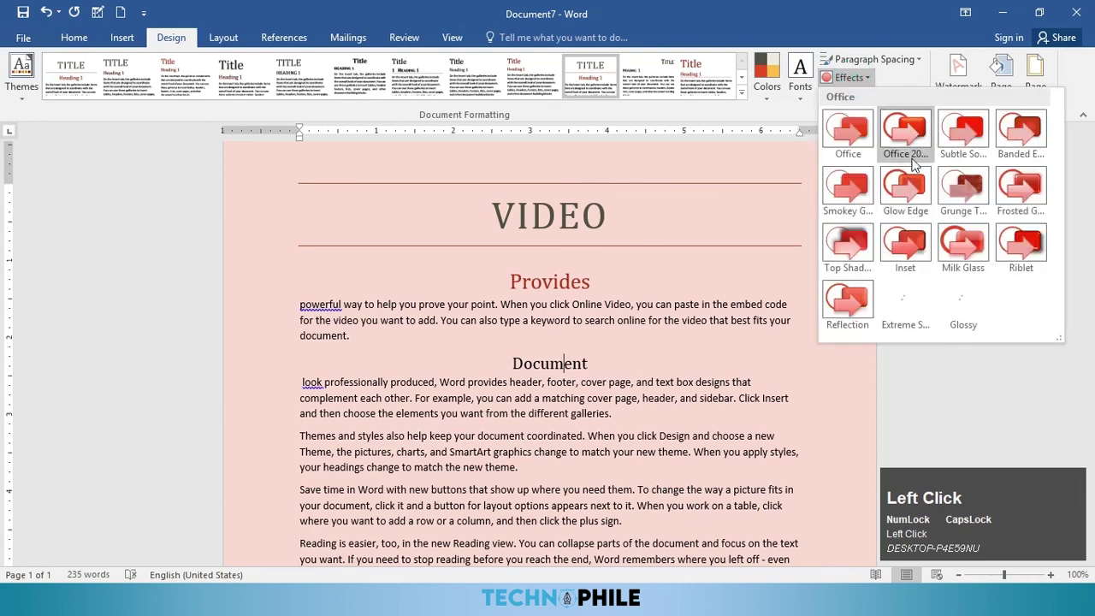
pyautogui.click(906, 138)
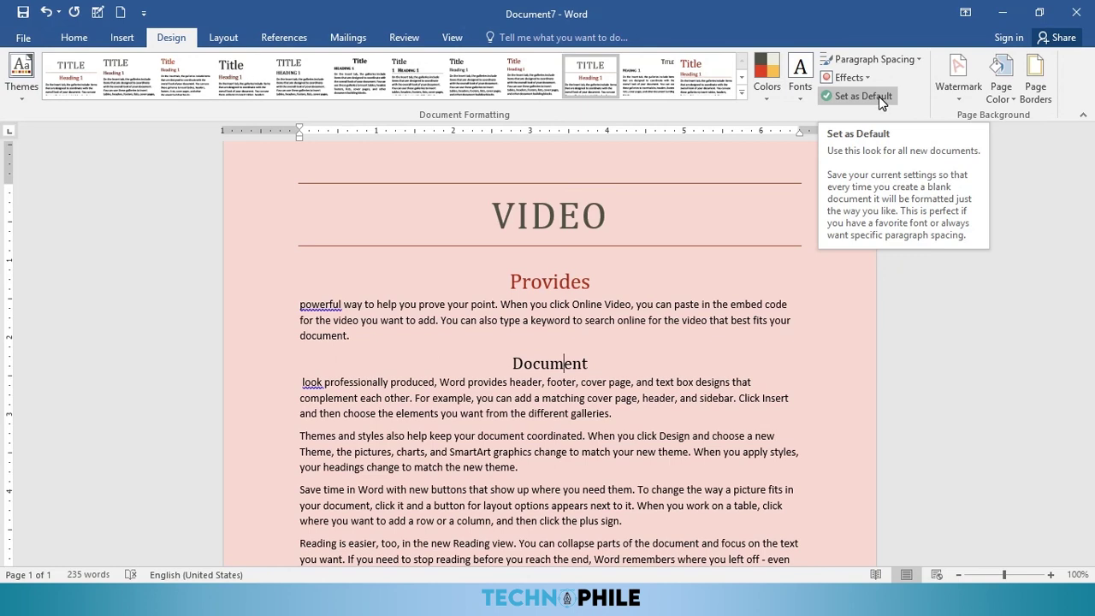
pyautogui.press('ctrl')
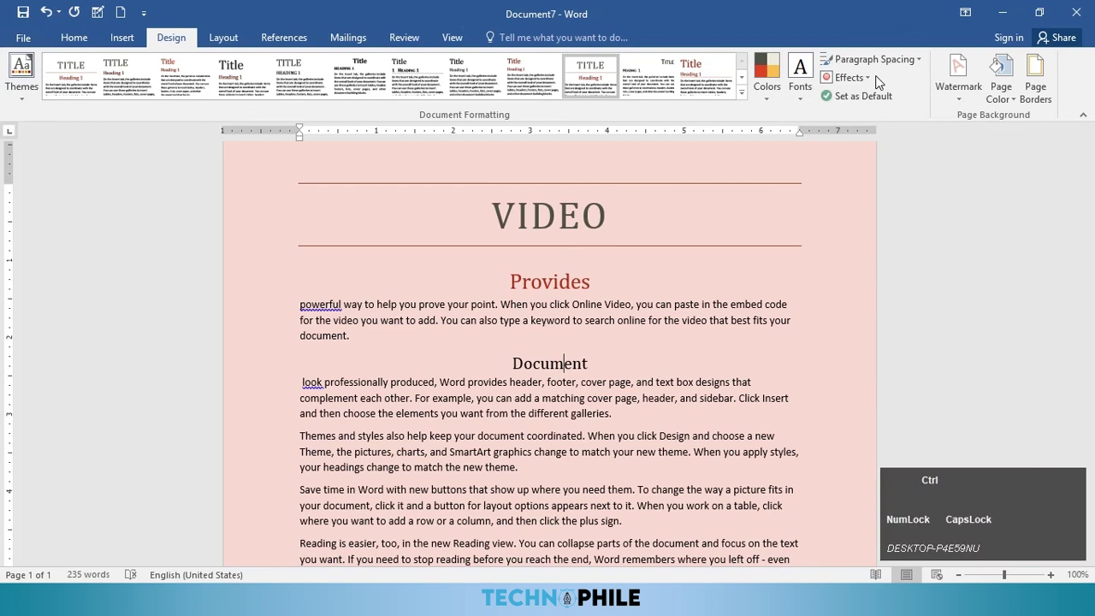
pyautogui.hotkey('ctrl', 'n')
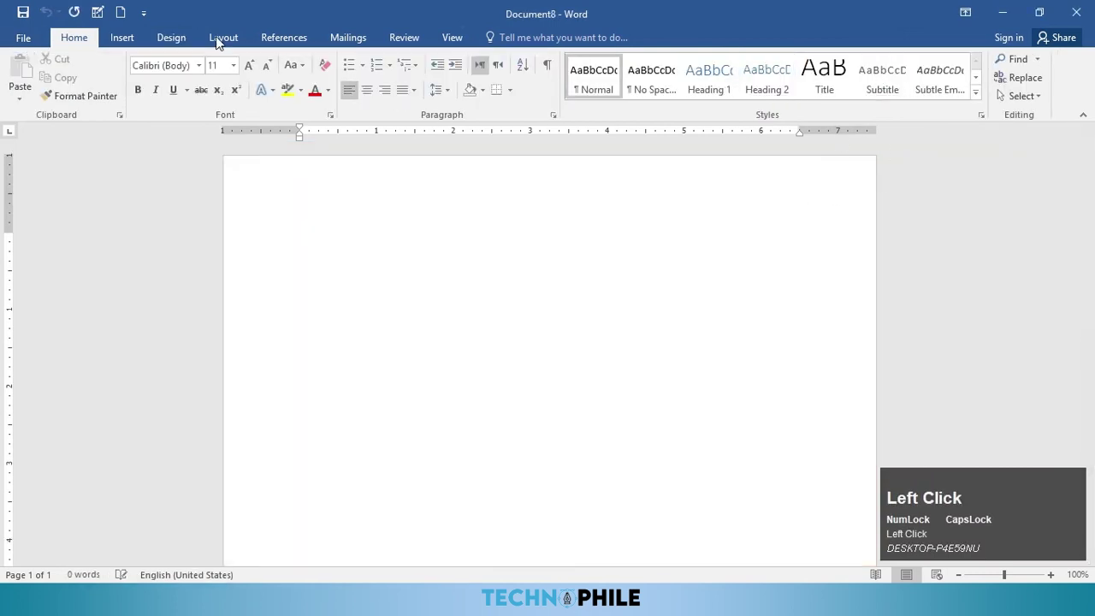
# Step: Generate five paragraphs of sample text in the new document with =RAND()
pyautogui.click(171, 38)
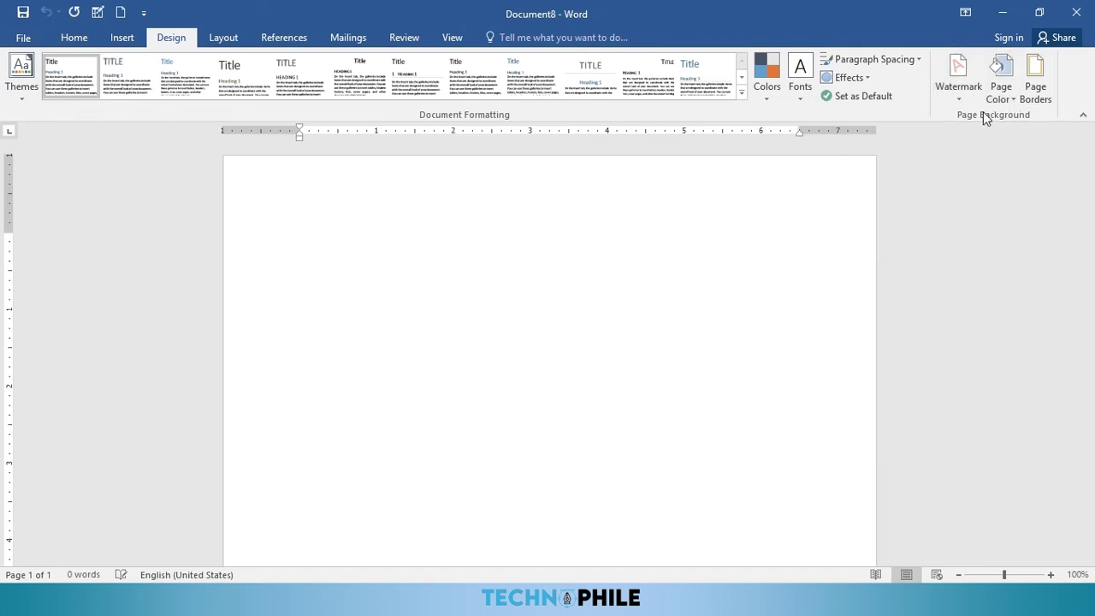
pyautogui.click(962, 101)
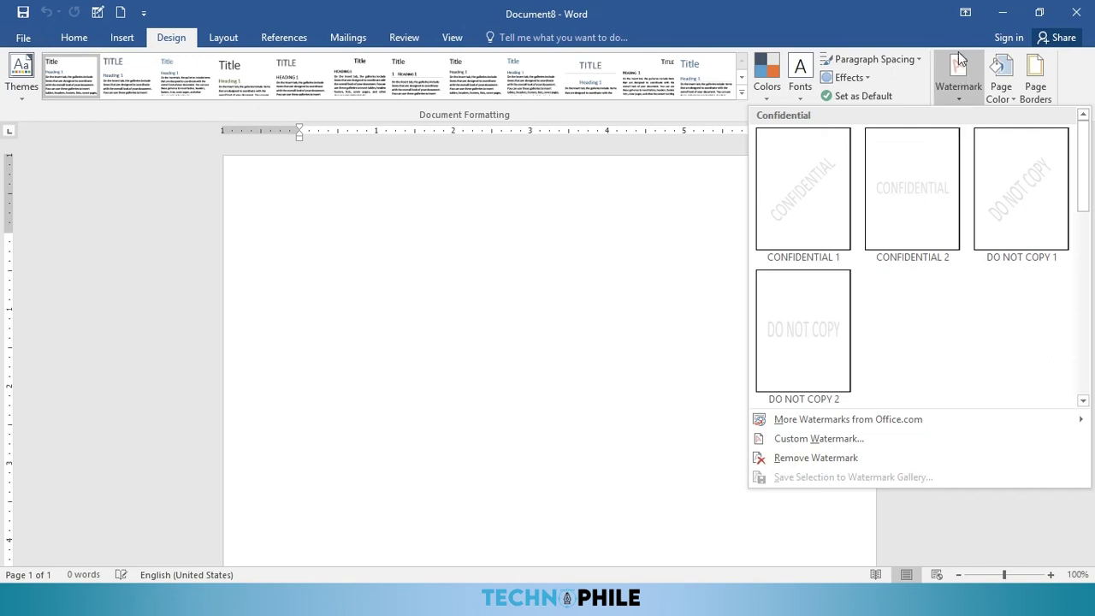
pyautogui.click(509, 262)
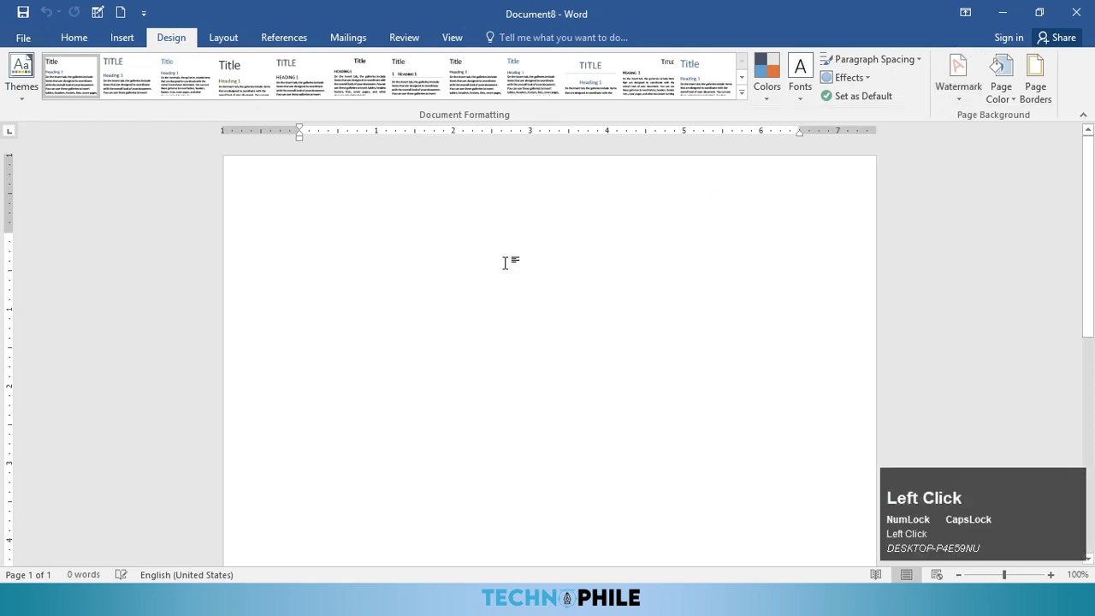
pyautogui.write('=RAND()')
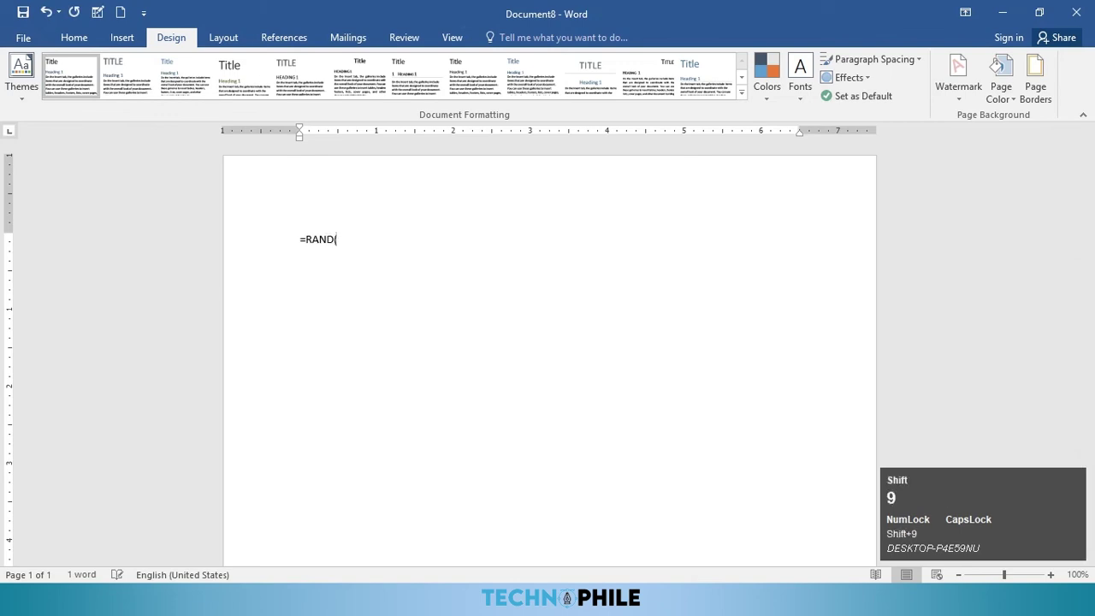
pyautogui.press('Return')
# Step: Insert a page break and generate a second set of sample paragraphs on page two
pyautogui.hotkey('ctrl', 'Return')
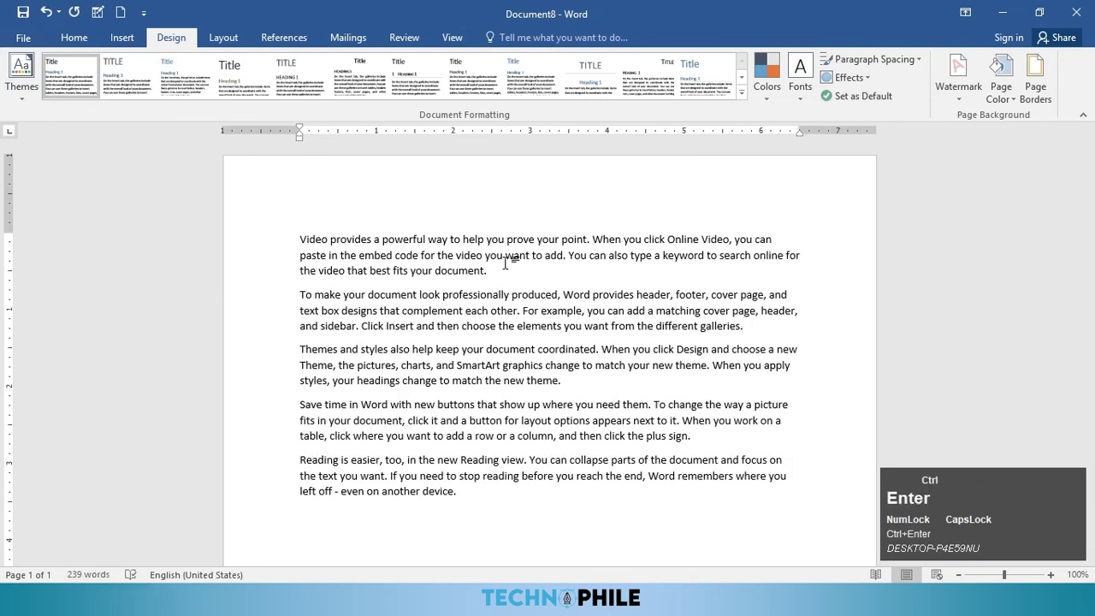
pyautogui.write('=RA')
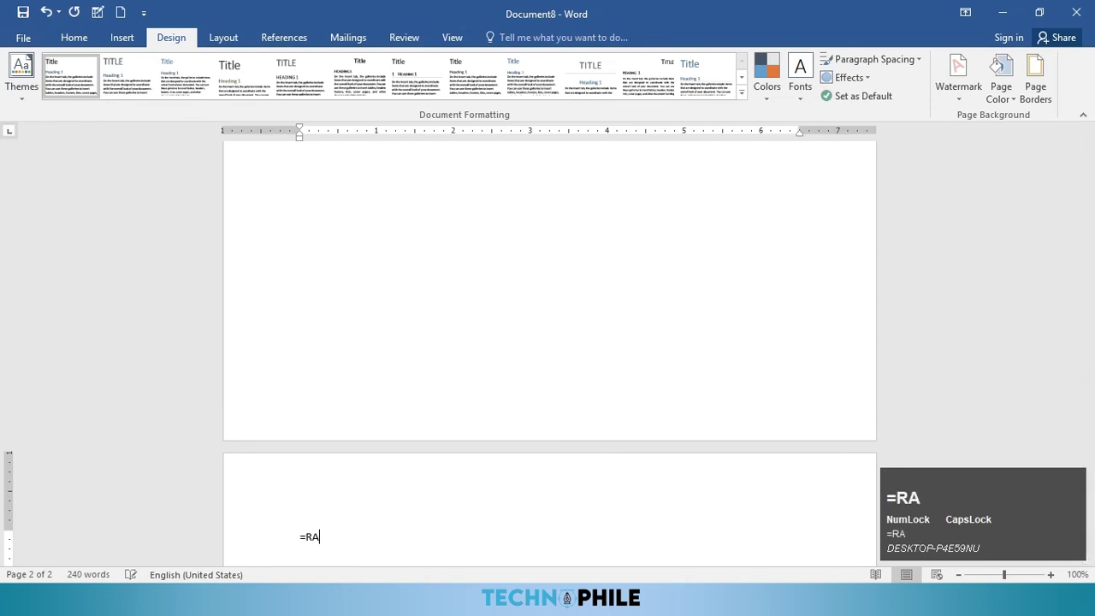
pyautogui.write('NDS')
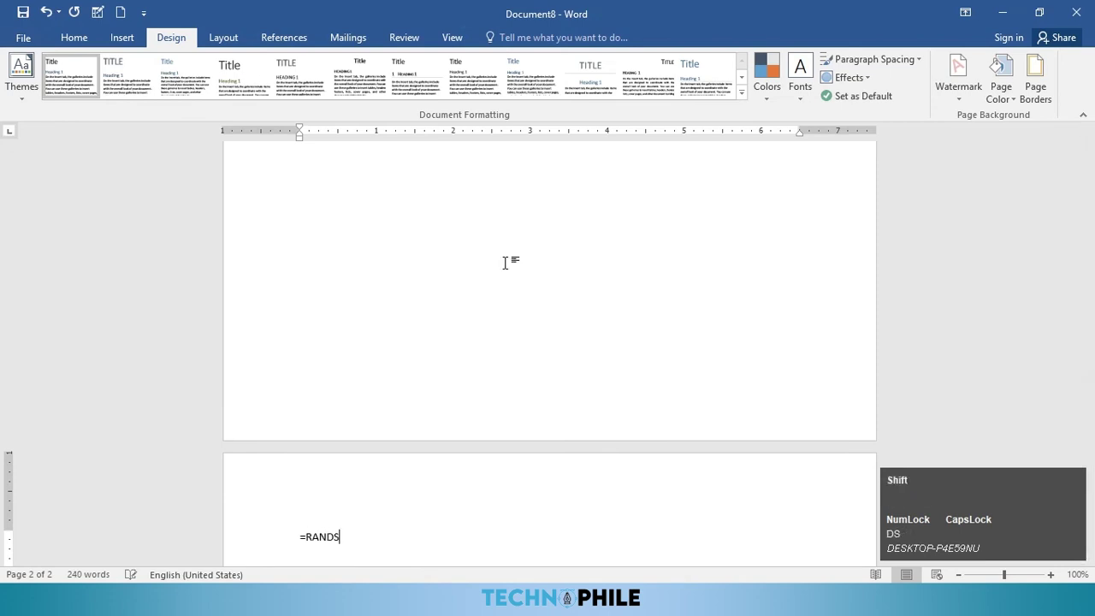
pyautogui.write('()')
pyautogui.press('Return')
pyautogui.scroll(8, 570, 265)
pyautogui.scroll(5, 582, 233)
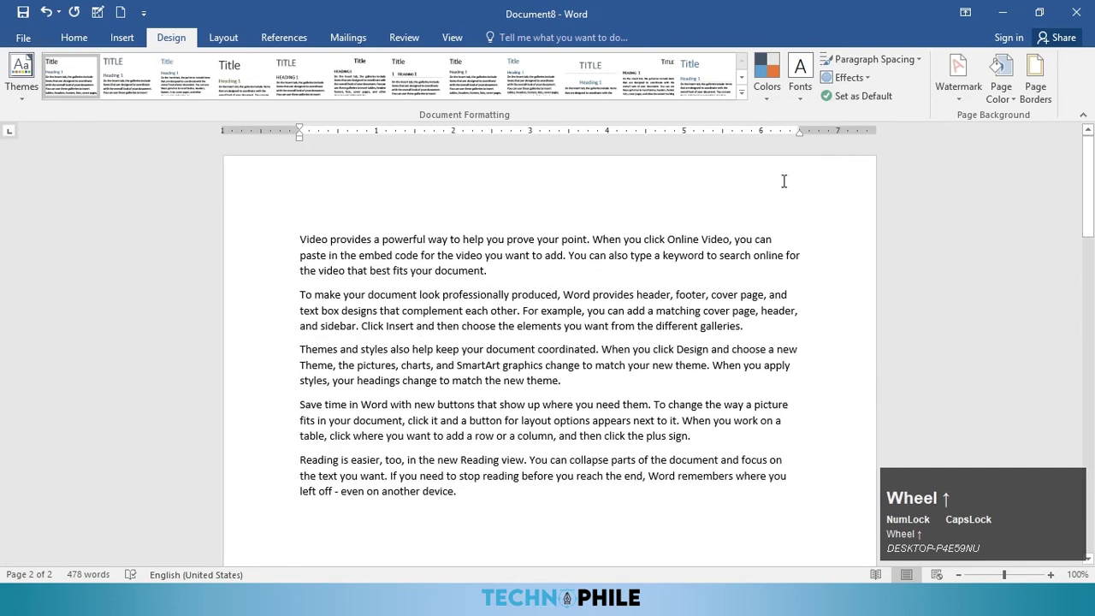
pyautogui.click(968, 98)
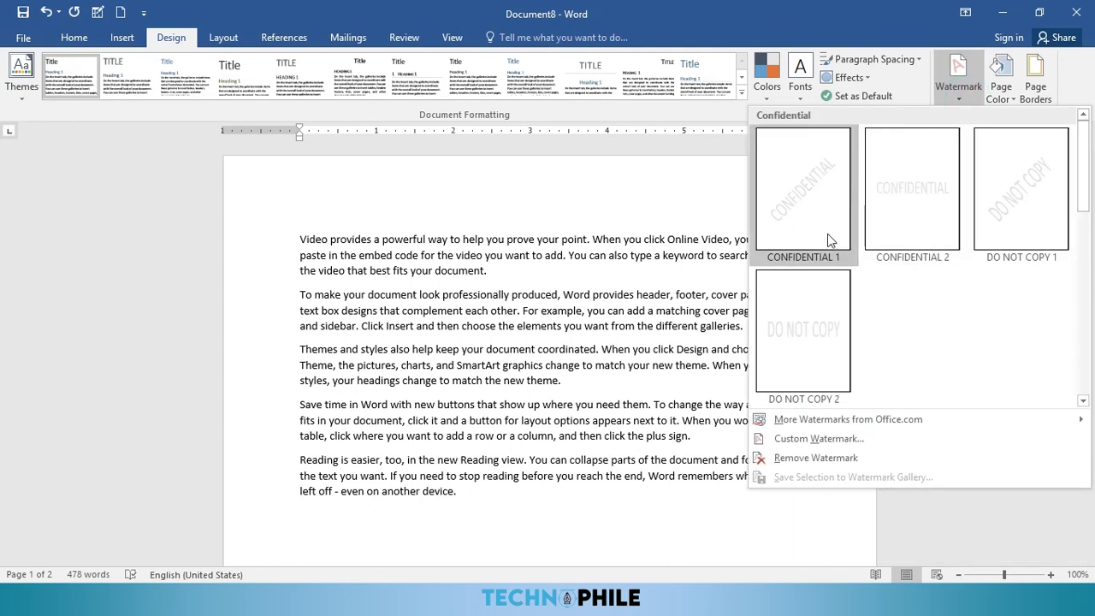
# Step: Set pencil.png as a custom picture watermark at 150% scale with Washout
pyautogui.click(817, 441)
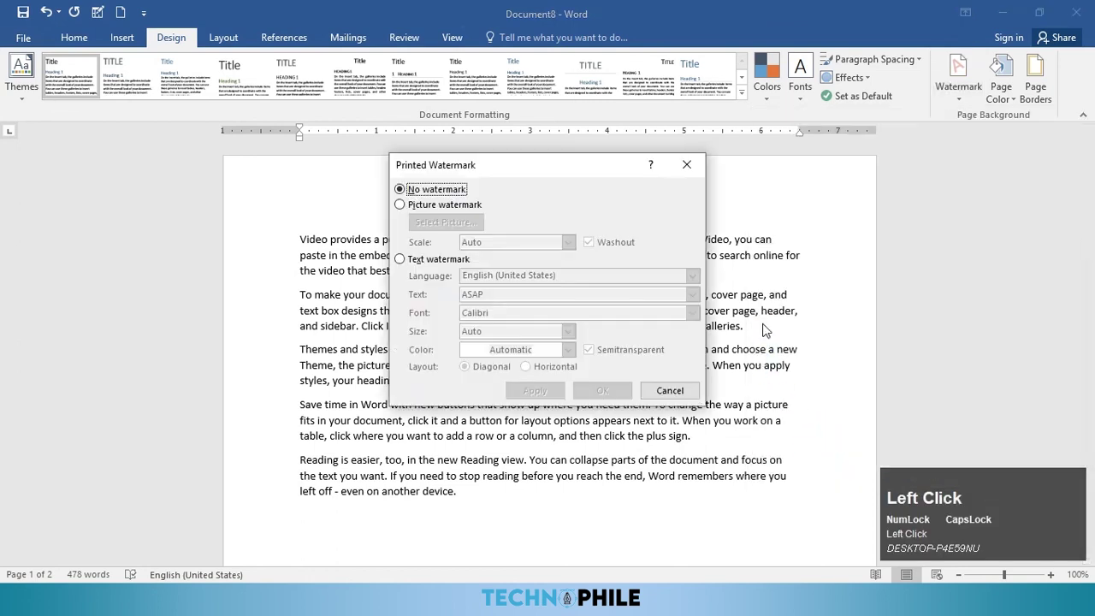
pyautogui.click(444, 207)
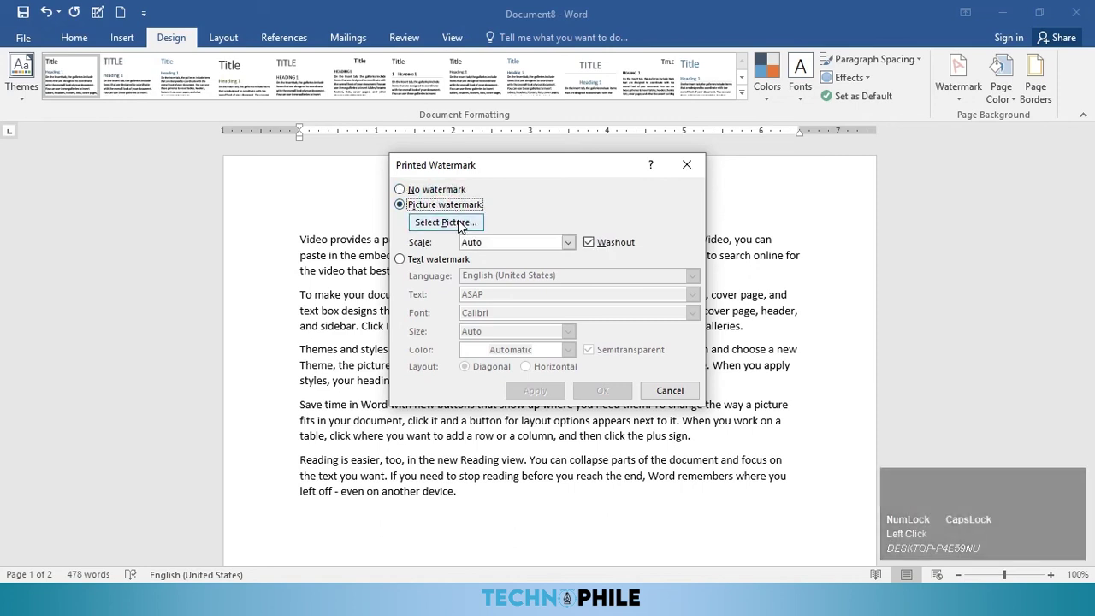
pyautogui.click(451, 226)
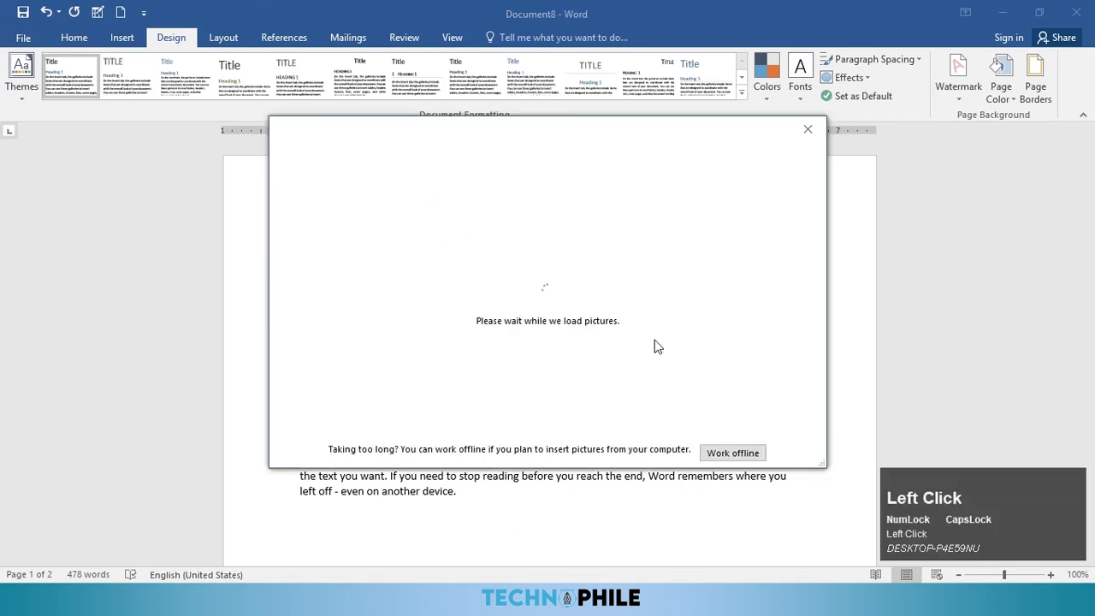
pyautogui.click(617, 228)
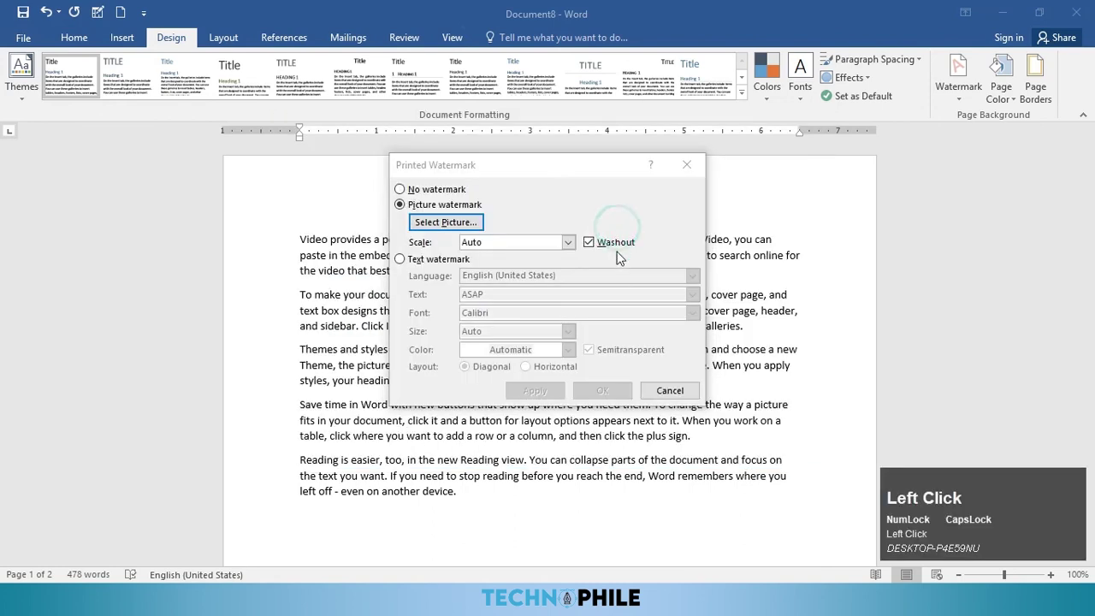
pyautogui.scroll(-1, 866, 414)
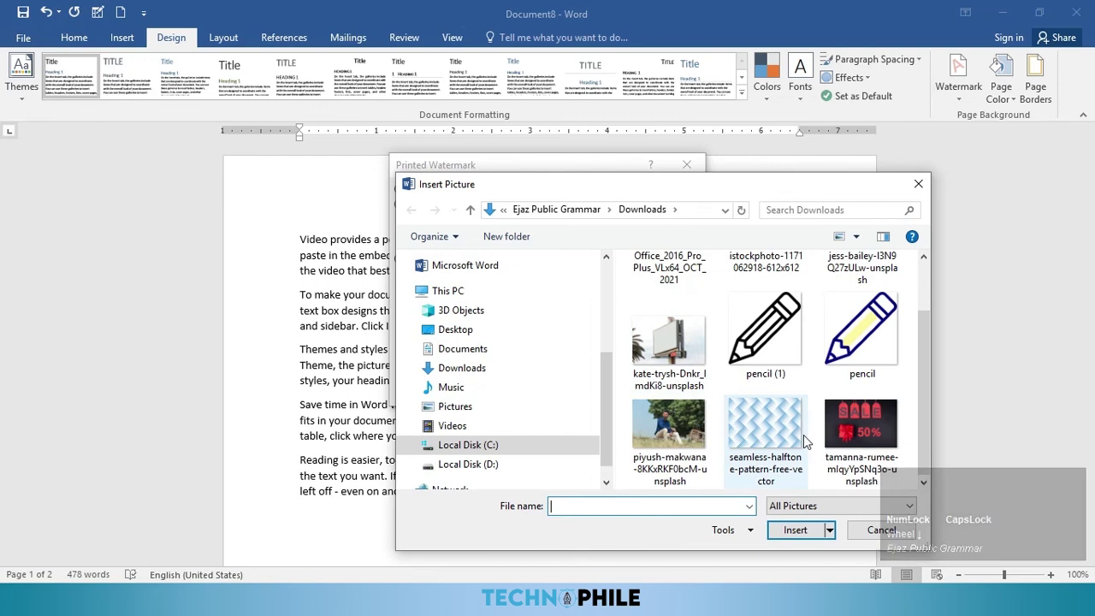
pyautogui.click(866, 350)
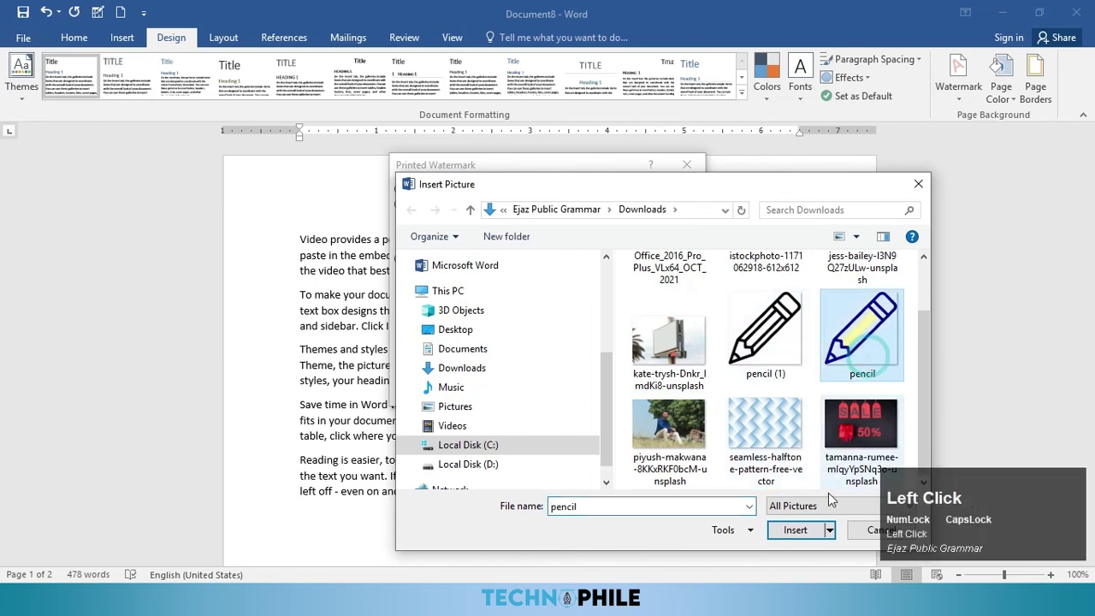
pyautogui.click(796, 531)
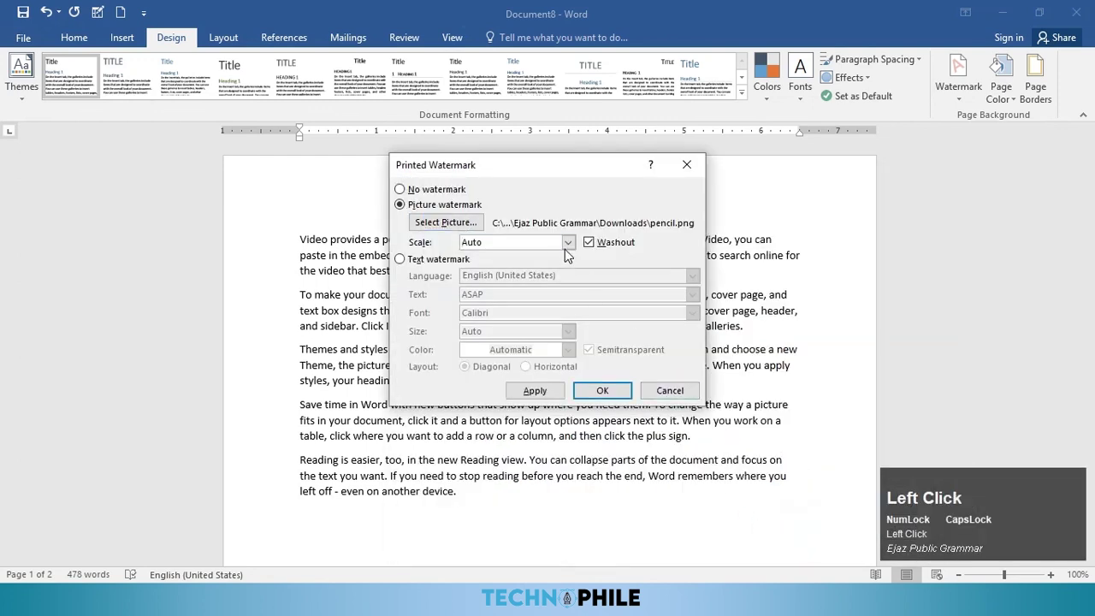
pyautogui.click(566, 243)
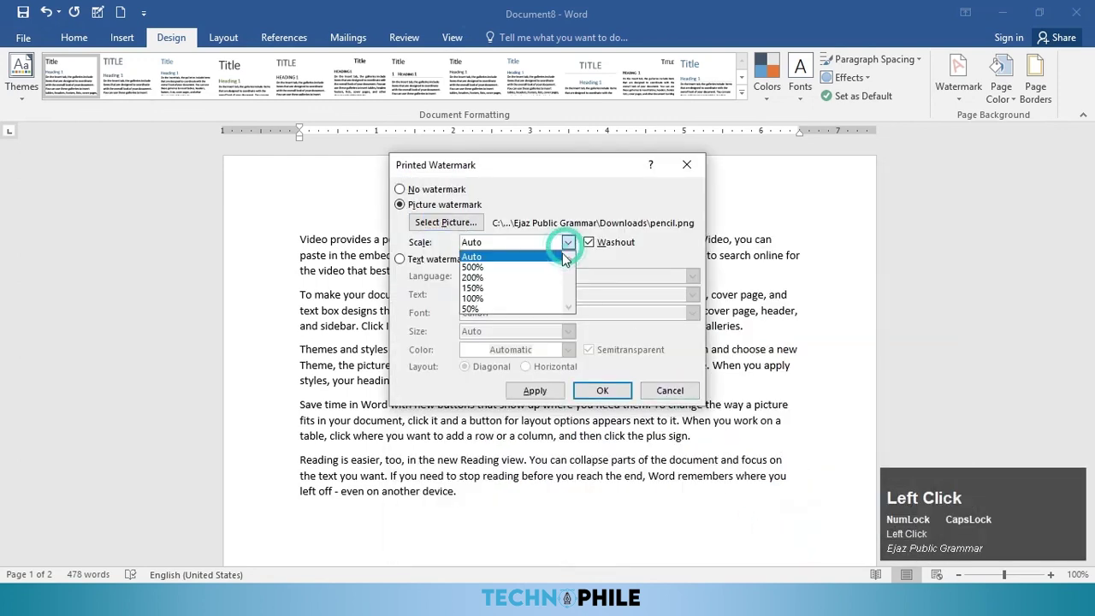
pyautogui.click(511, 286)
pyautogui.click(602, 390)
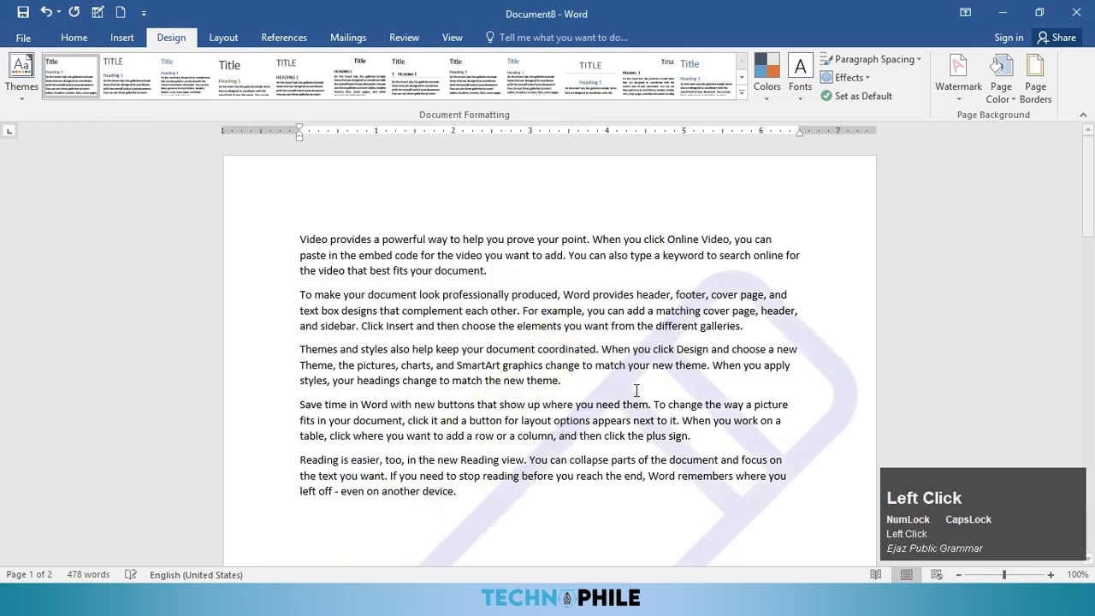
pyautogui.scroll(-5, 708, 422)
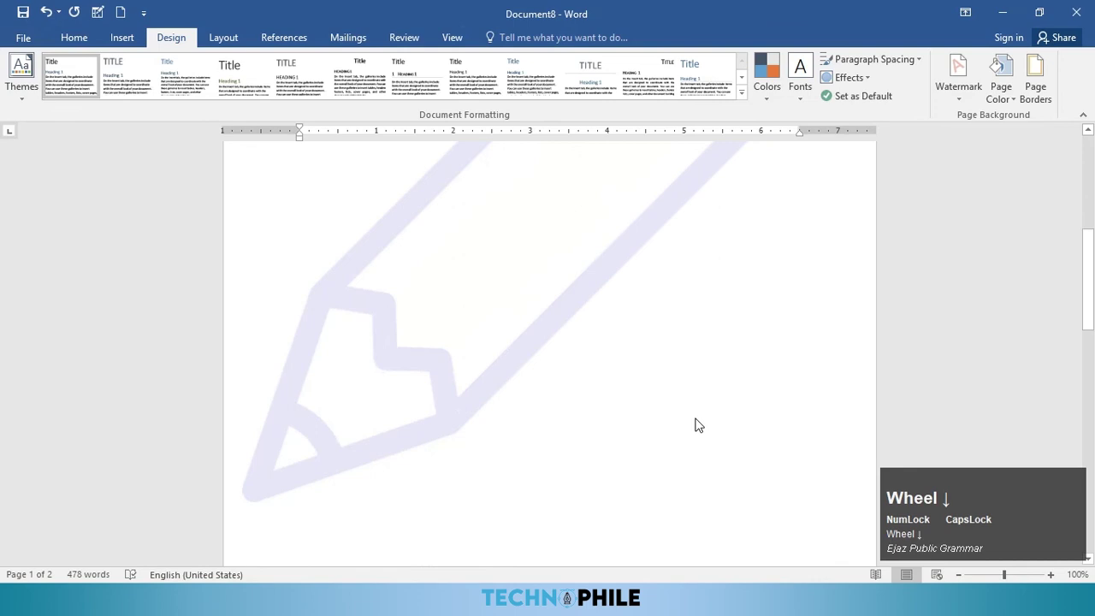
pyautogui.scroll(-10, 698, 425)
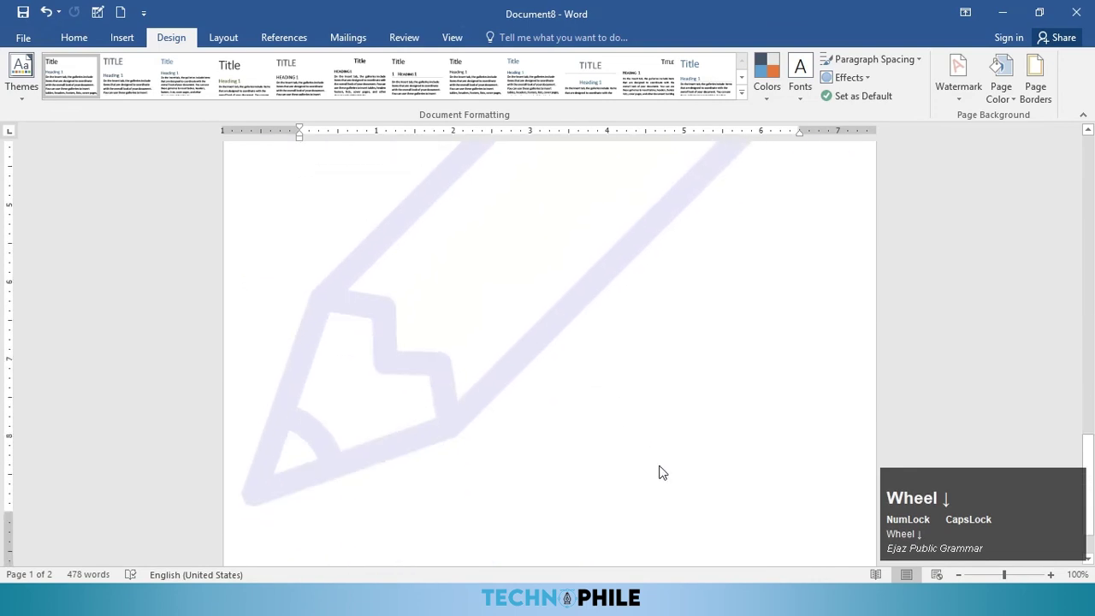
pyautogui.scroll(-2, 654, 457)
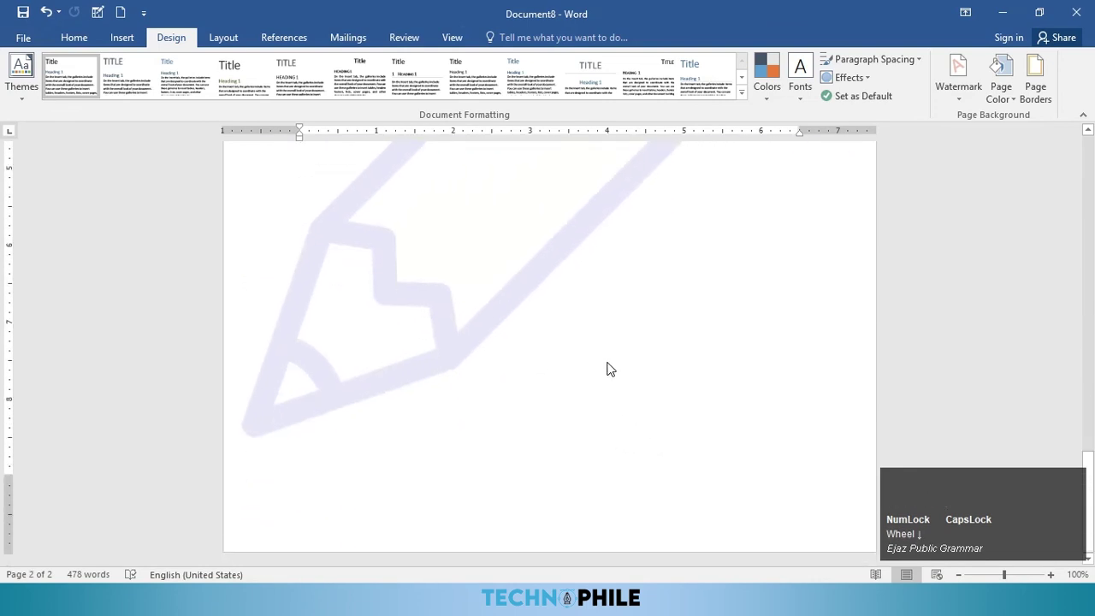
pyautogui.hotkey('ctrl', 'p')
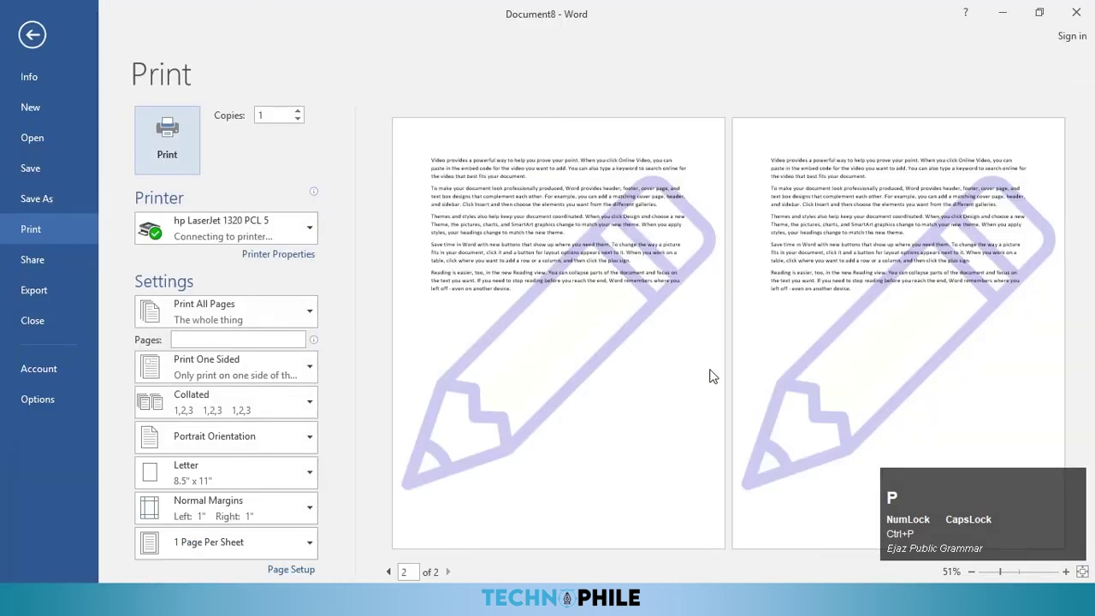
pyautogui.scroll(2, 628, 411)
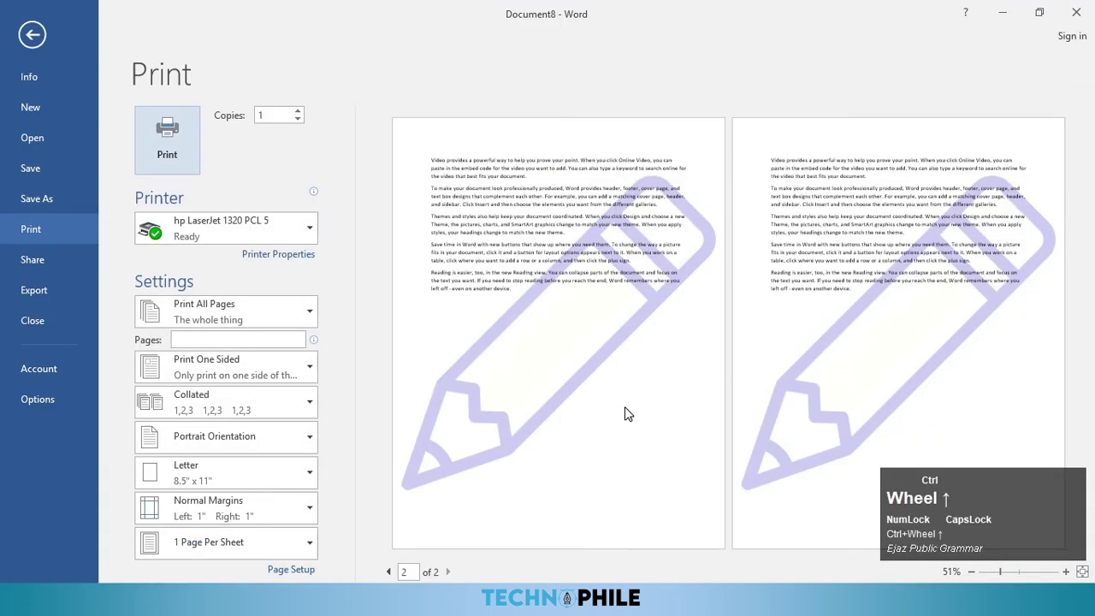
pyautogui.scroll(-1, 674, 402)
pyautogui.scroll(-2, 674, 406)
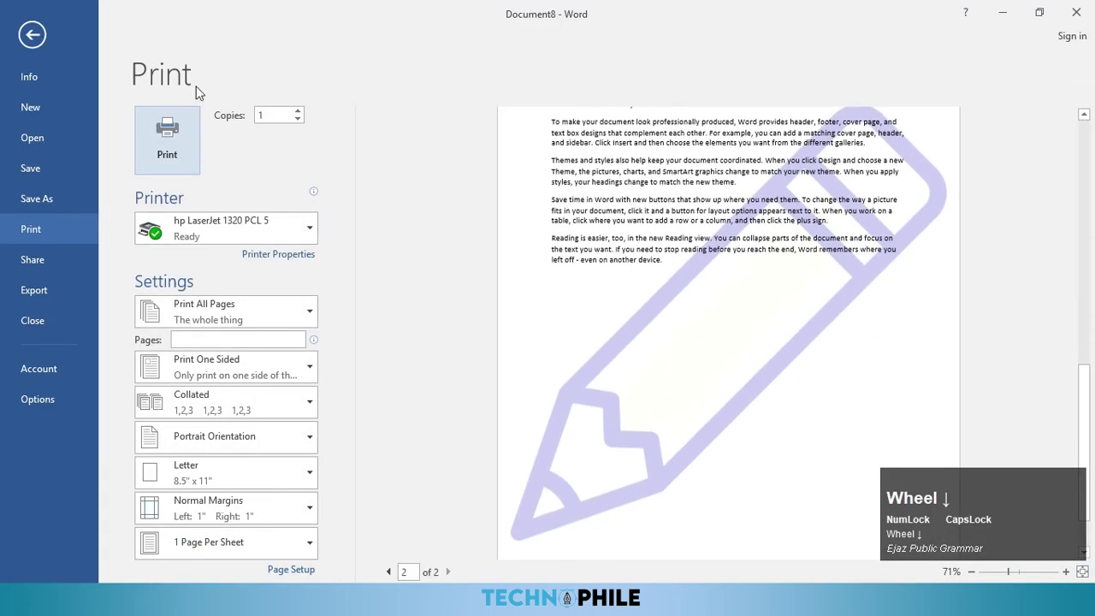
pyautogui.click(32, 35)
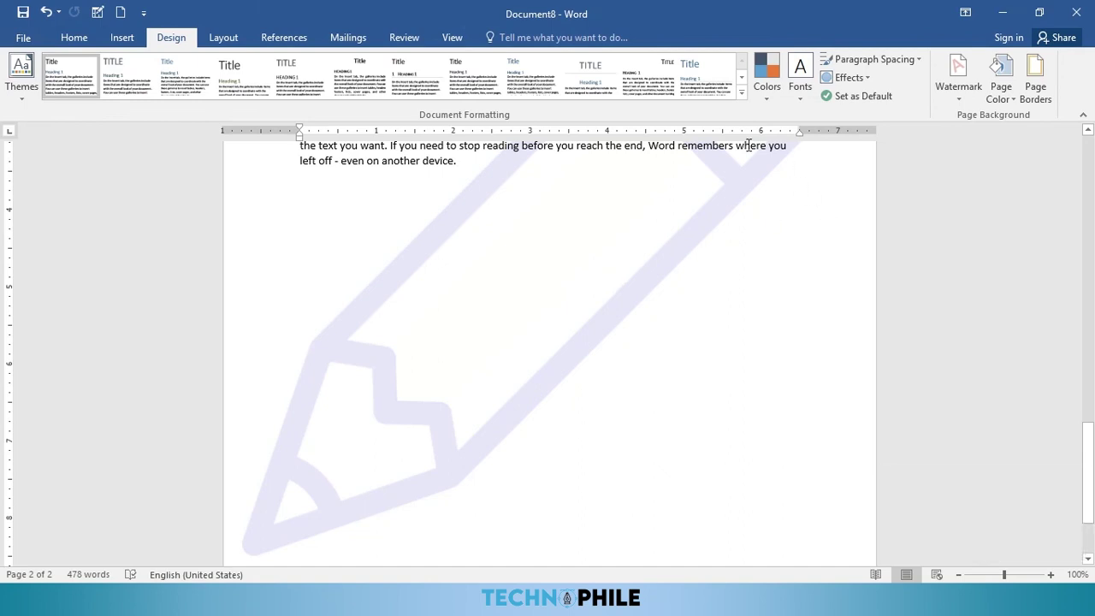
# Step: Change the watermark to the text TCI, size 144, dark blue, diagonal
pyautogui.click(954, 95)
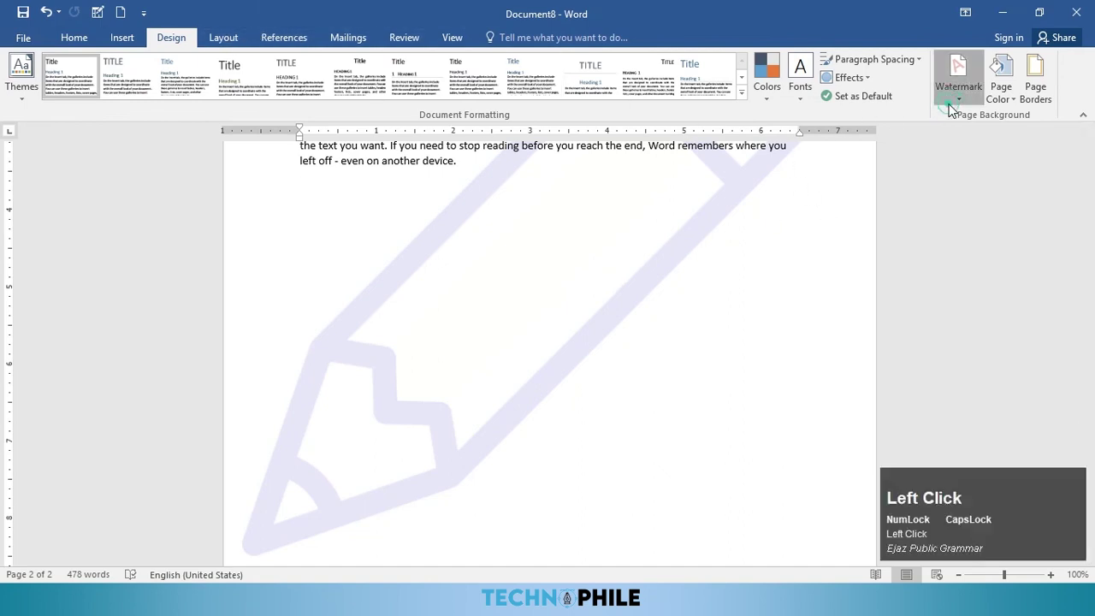
pyautogui.click(829, 446)
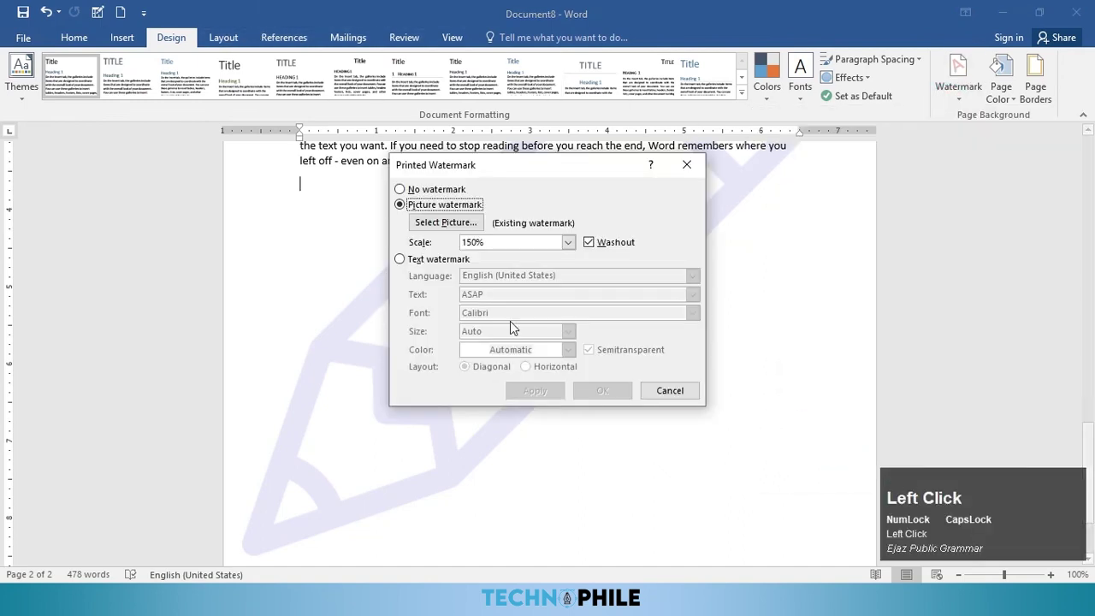
pyautogui.click(415, 259)
pyautogui.moveTo(494, 293); pyautogui.dragTo(470, 294)
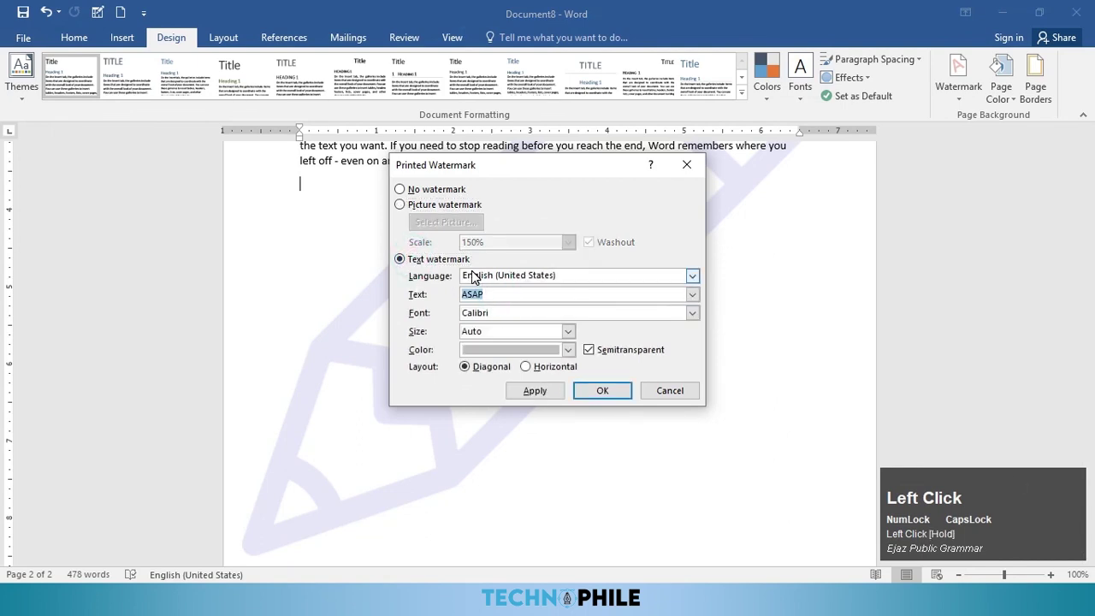
pyautogui.write('TCI')
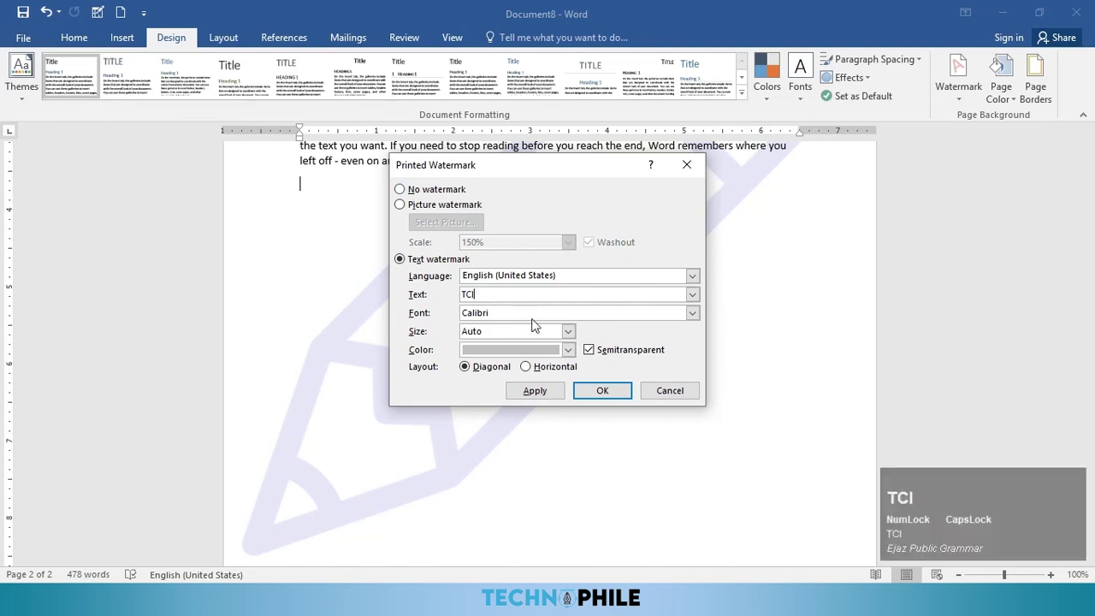
pyautogui.click(568, 331)
pyautogui.scroll(-3, 494, 395)
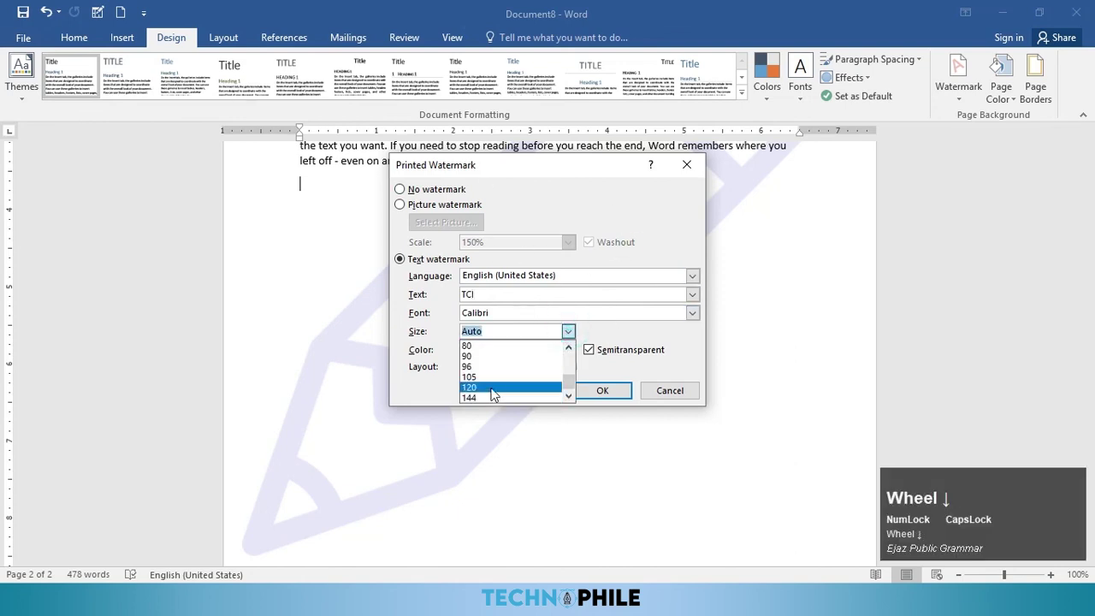
pyautogui.click(483, 398)
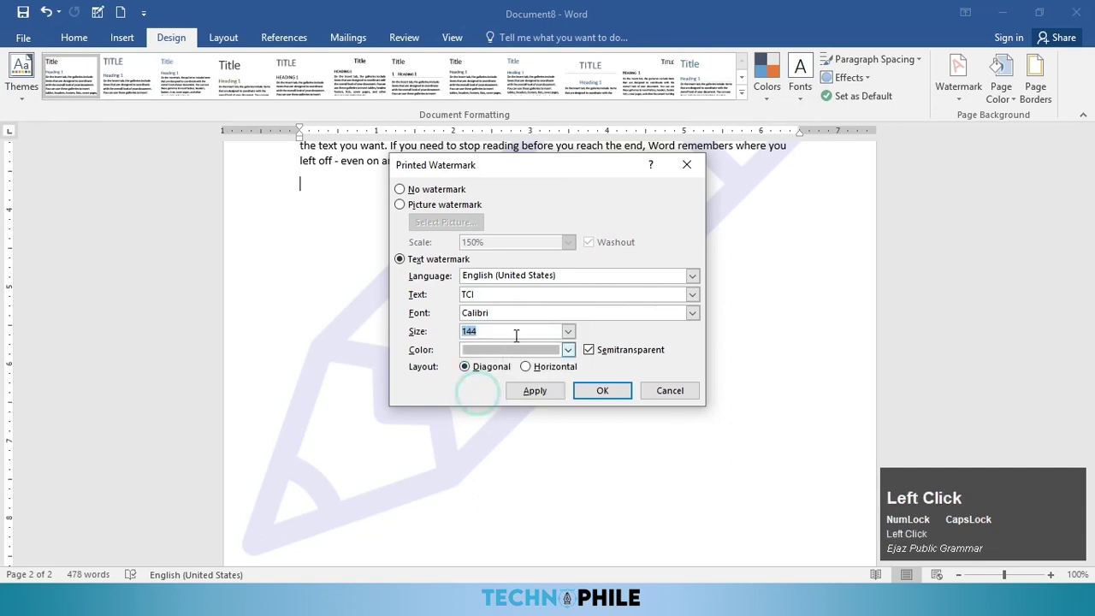
pyautogui.click(568, 350)
pyautogui.click(522, 458)
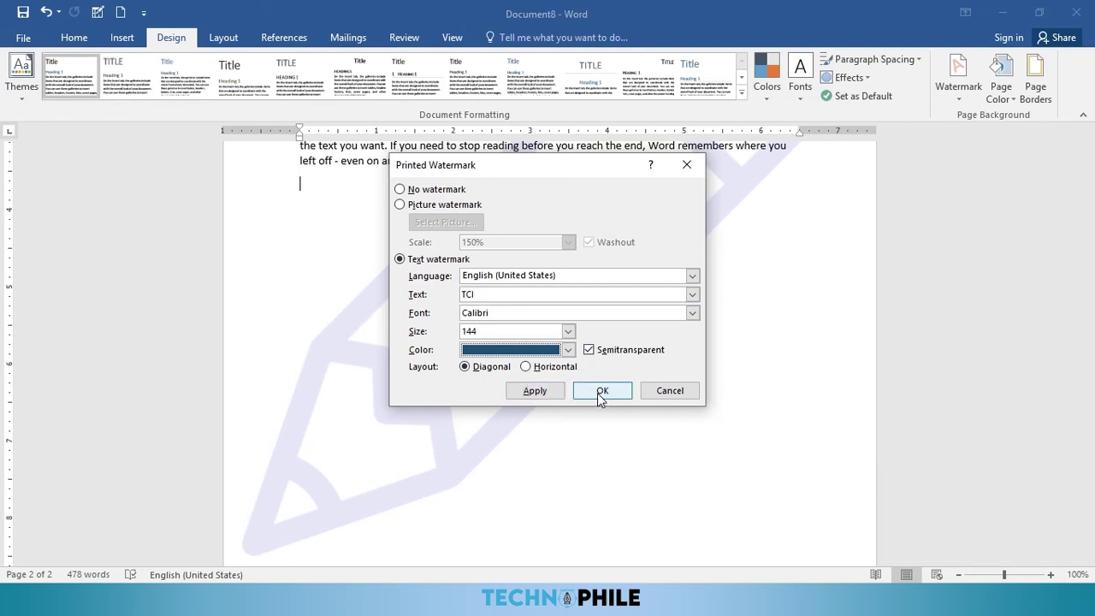
pyautogui.click(579, 394)
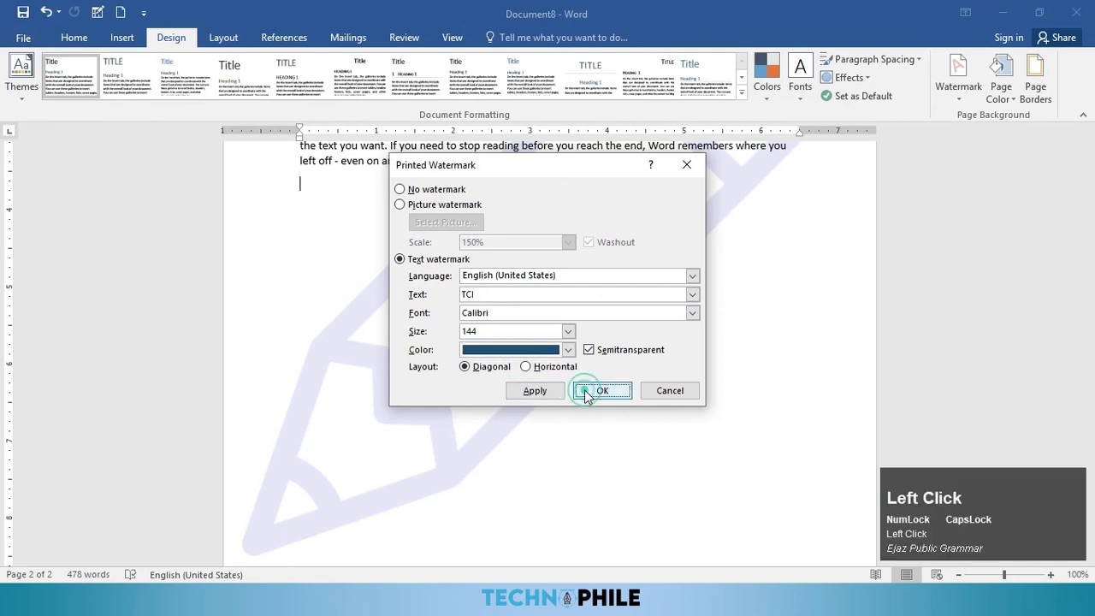
pyautogui.scroll(4, 638, 437)
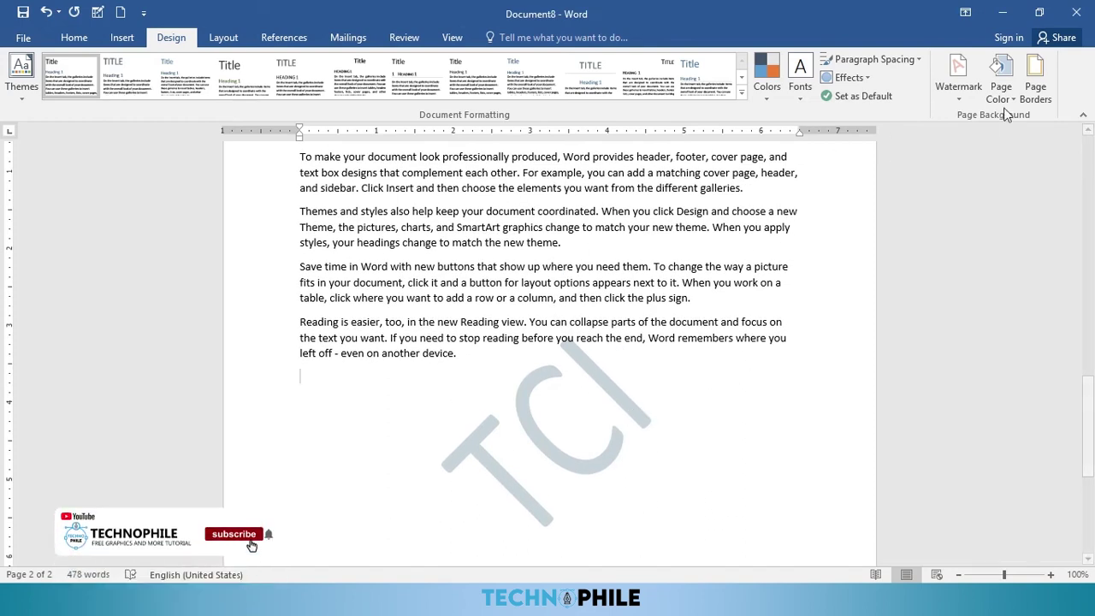
# Step: Set up a Box page border, trying edge toggles and a thick line style
pyautogui.click(1038, 97)
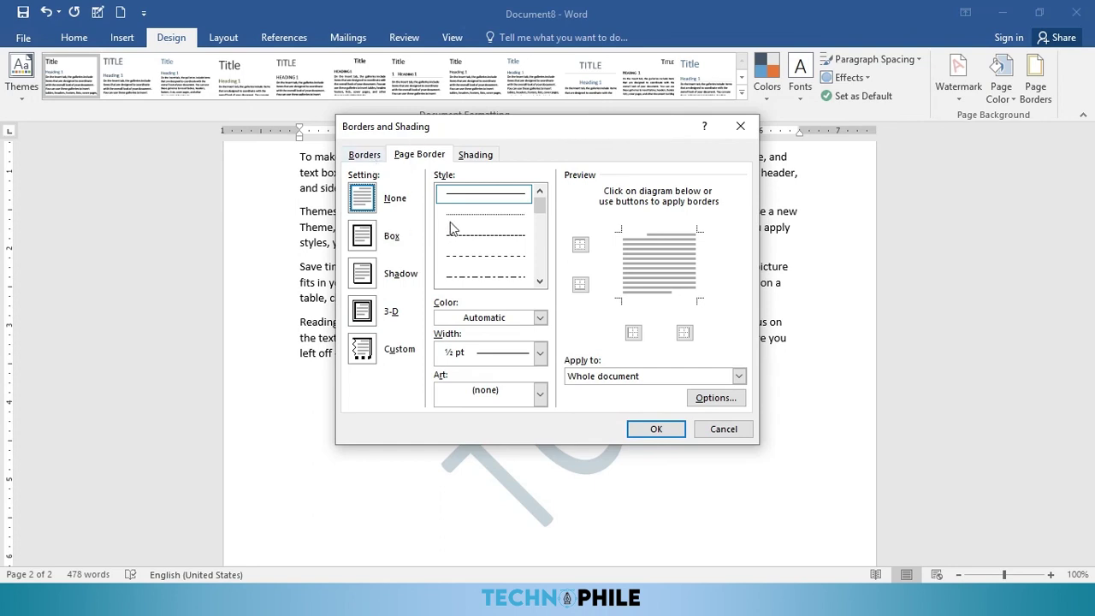
pyautogui.click(377, 243)
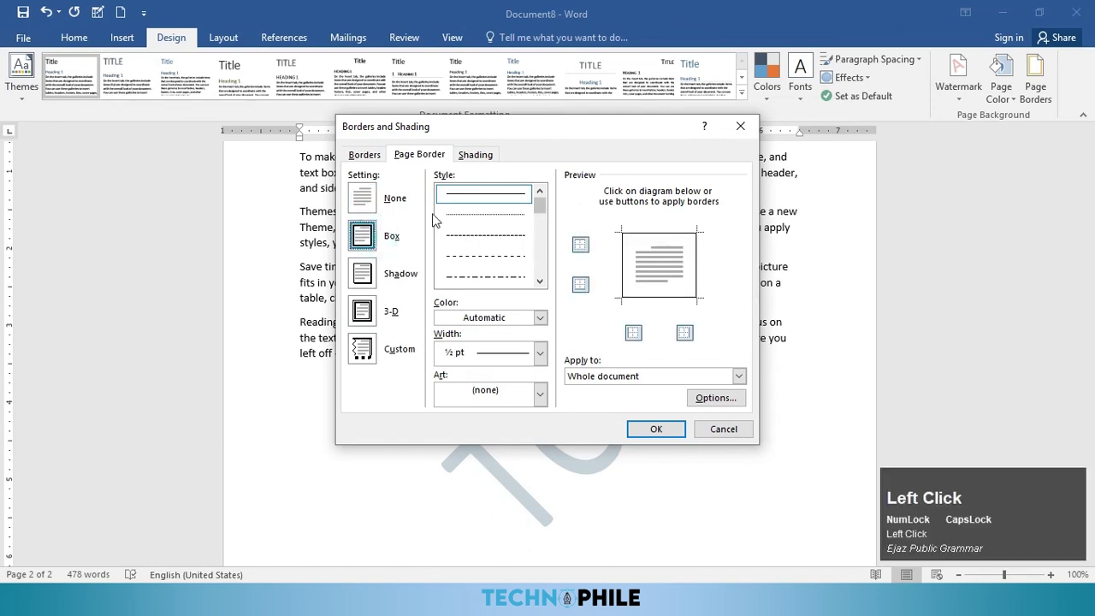
pyautogui.click(580, 244)
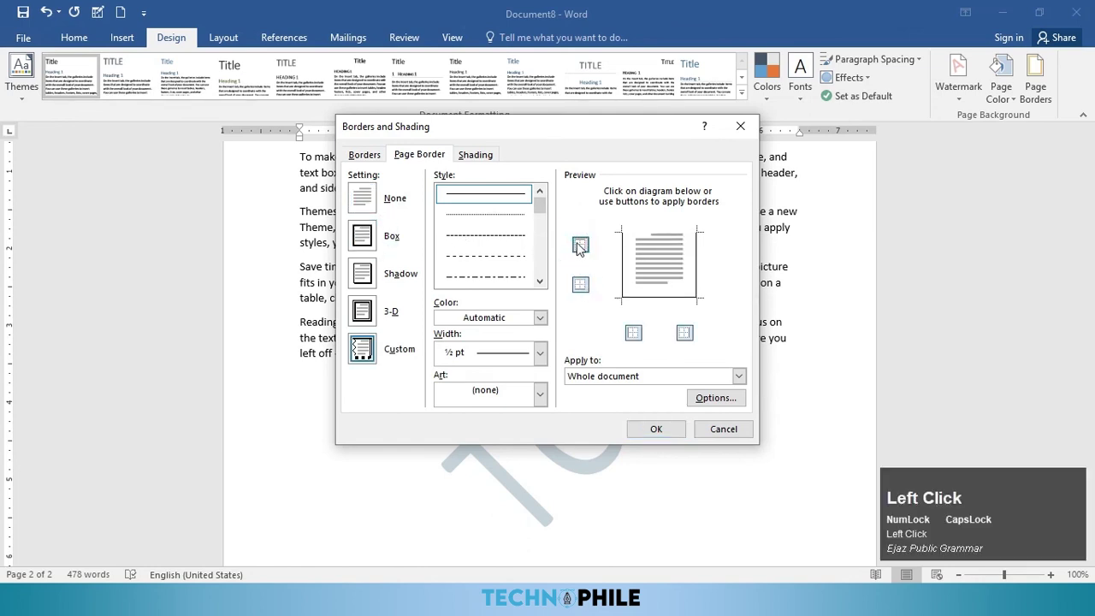
pyautogui.click(580, 245)
pyautogui.moveTo(539, 205); pyautogui.dragTo(525, 239)
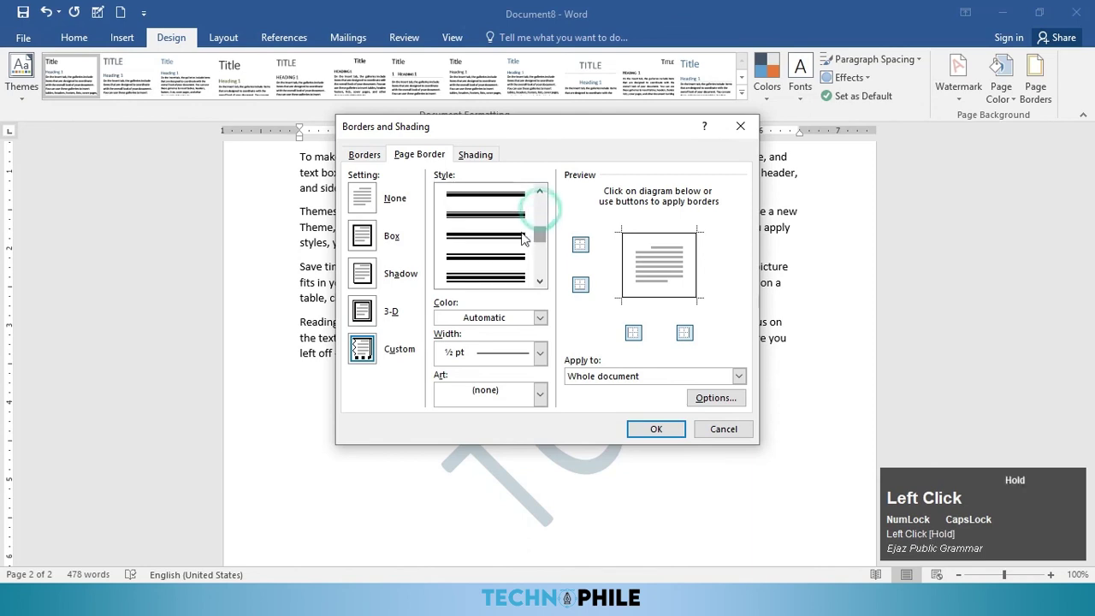
pyautogui.click(485, 277)
pyautogui.click(363, 238)
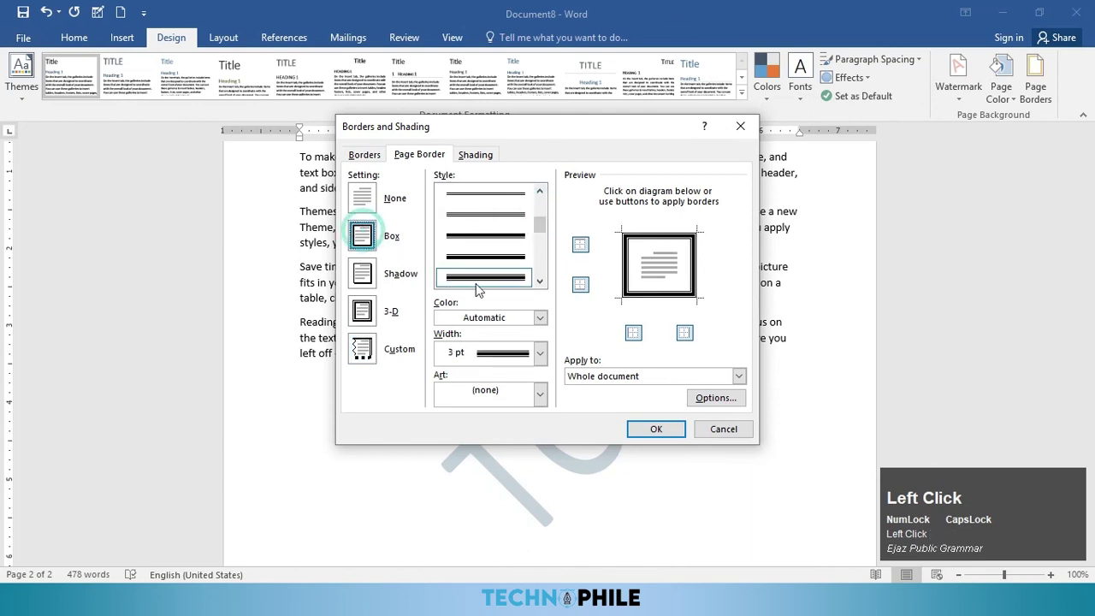
pyautogui.moveTo(539, 237); pyautogui.dragTo(539, 206)
# Step: Finish the box page border as a dark brown double line, 2¼ pt wide
pyautogui.click(501, 258)
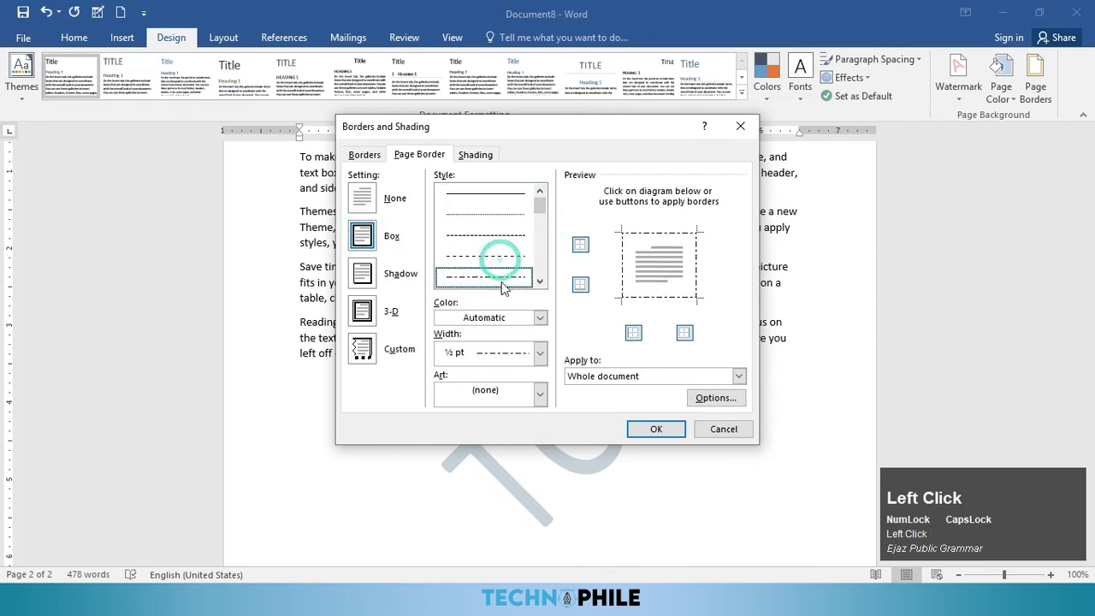
pyautogui.scroll(-1, 506, 278)
pyautogui.click(498, 251)
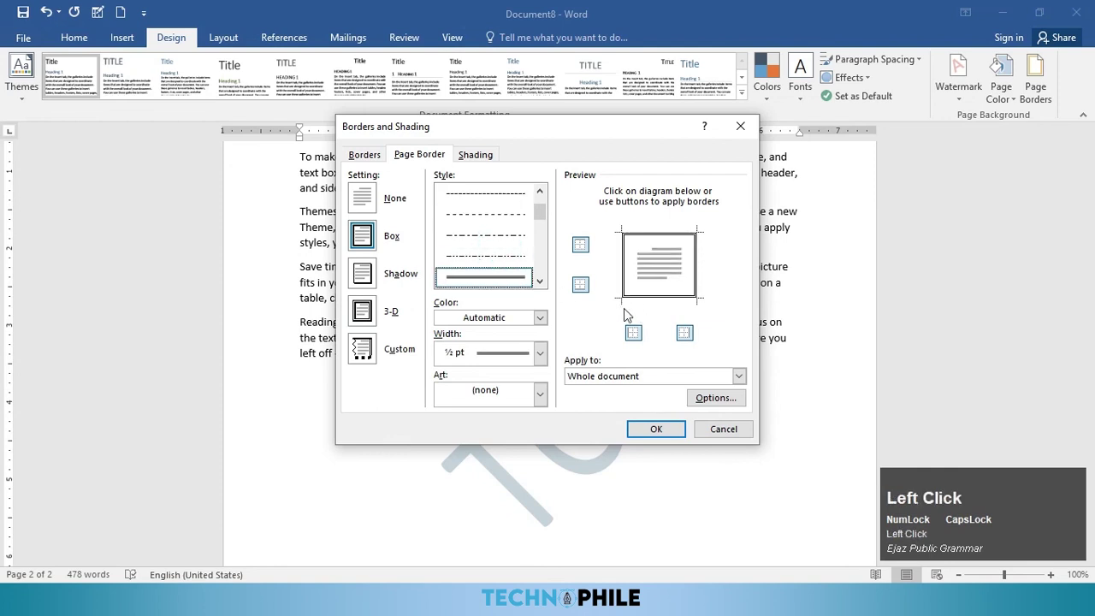
pyautogui.click(508, 318)
pyautogui.click(511, 428)
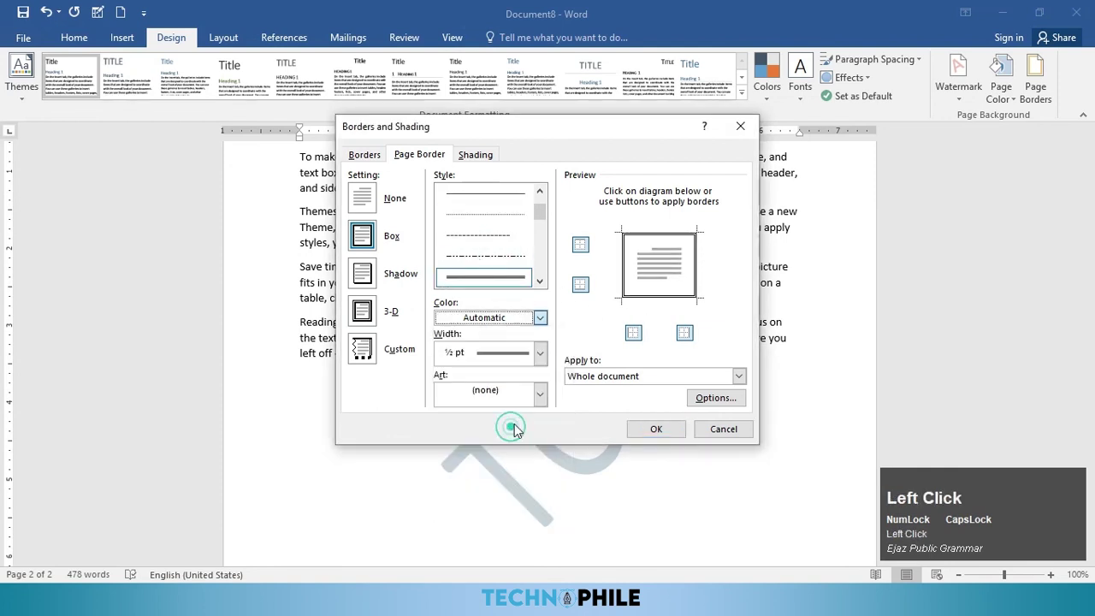
pyautogui.click(540, 352)
pyautogui.click(511, 462)
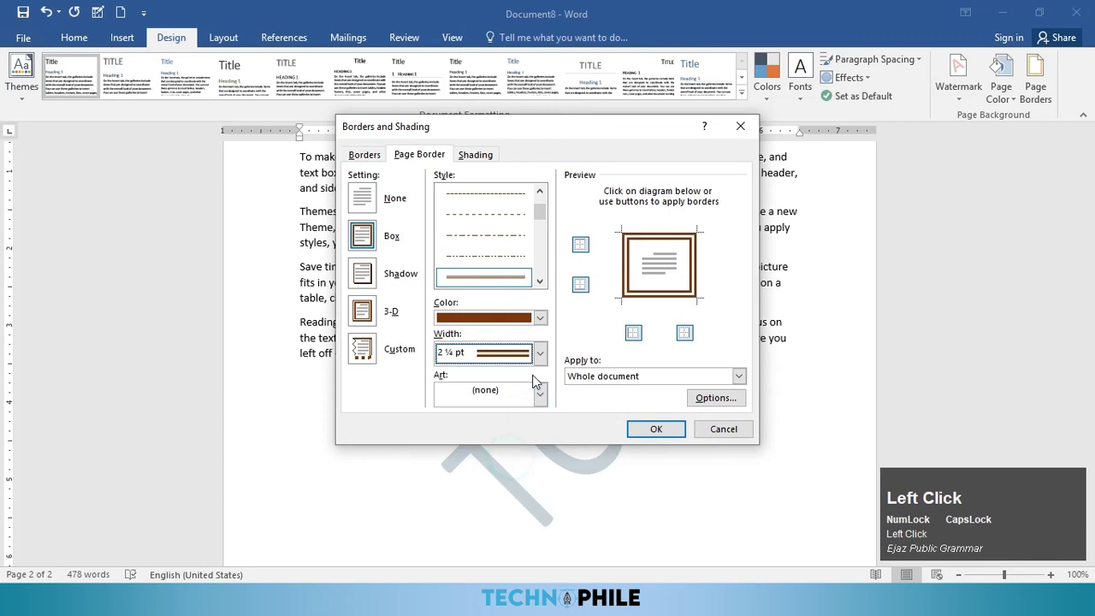
pyautogui.click(652, 430)
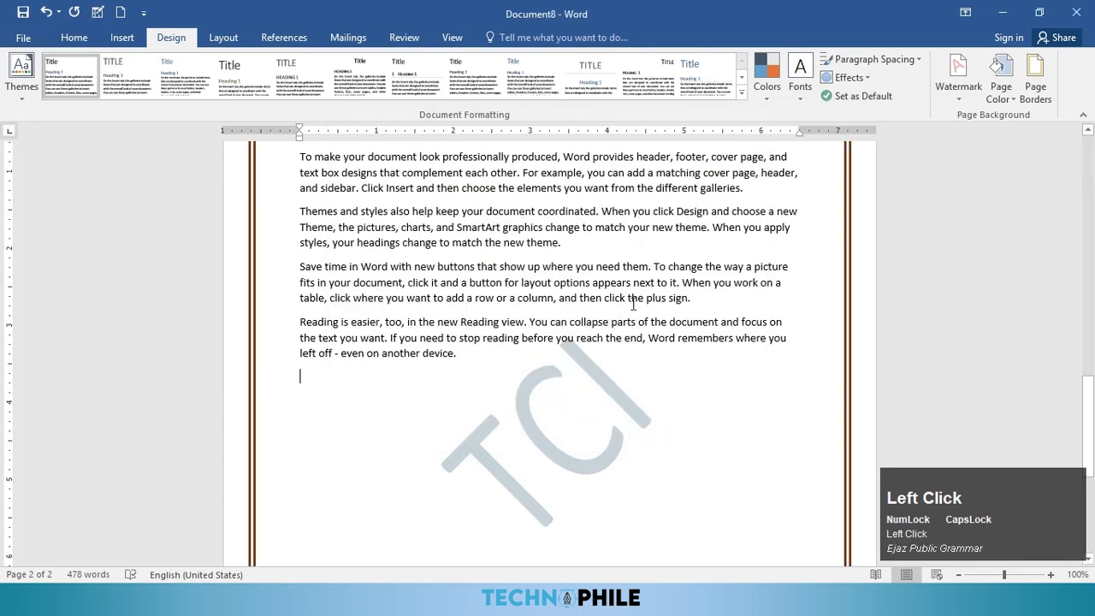
pyautogui.scroll(5, 745, 394)
pyautogui.scroll(10, 745, 393)
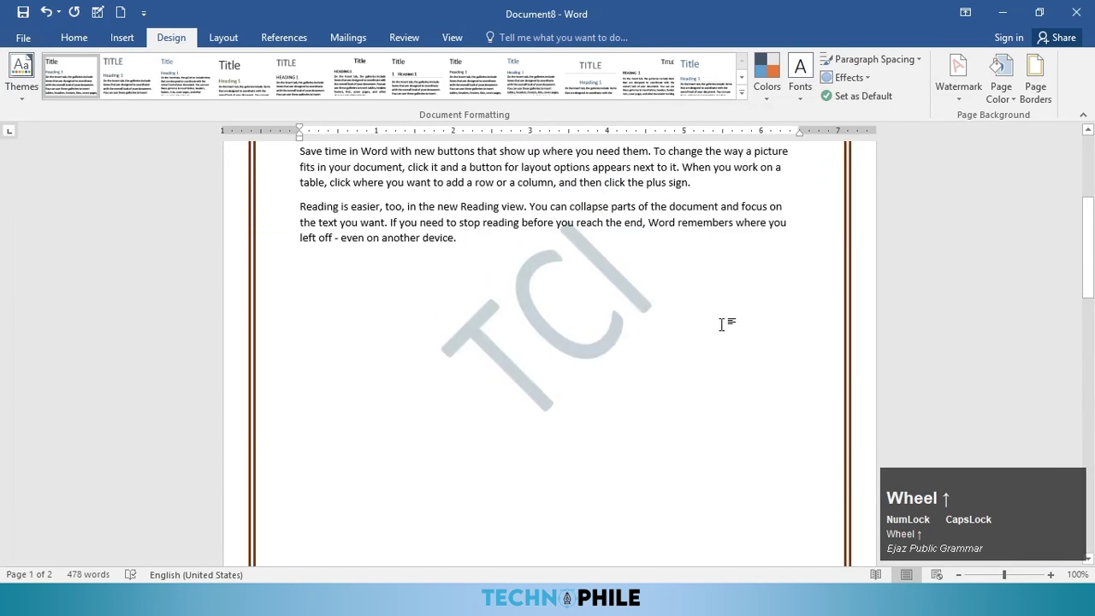
# Step: Swap the brown border for a black-and-white pattern art border on every page
pyautogui.click(1036, 81)
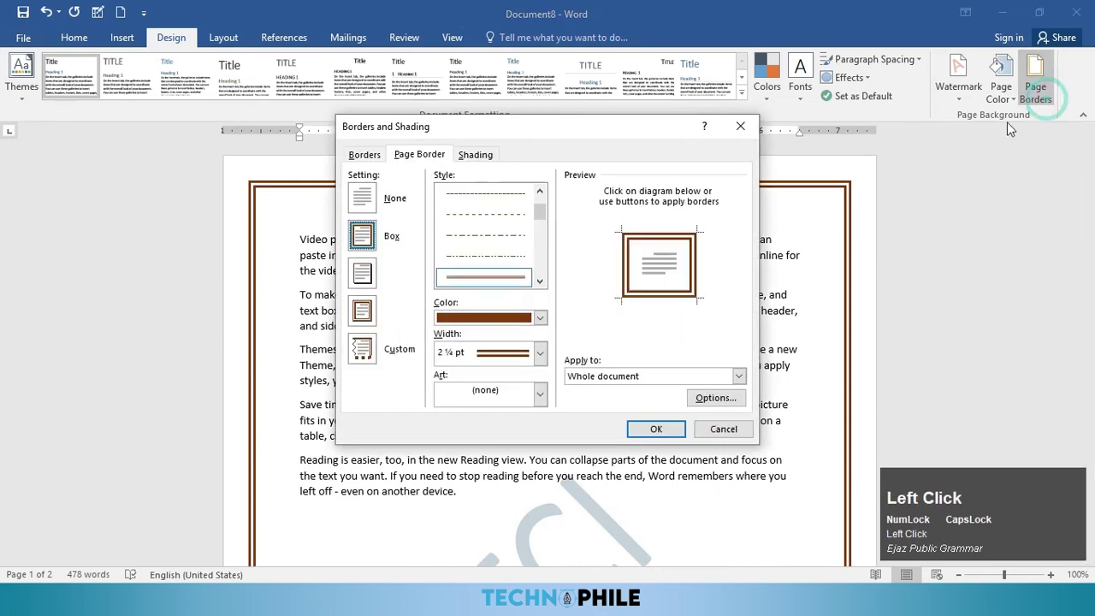
pyautogui.click(518, 396)
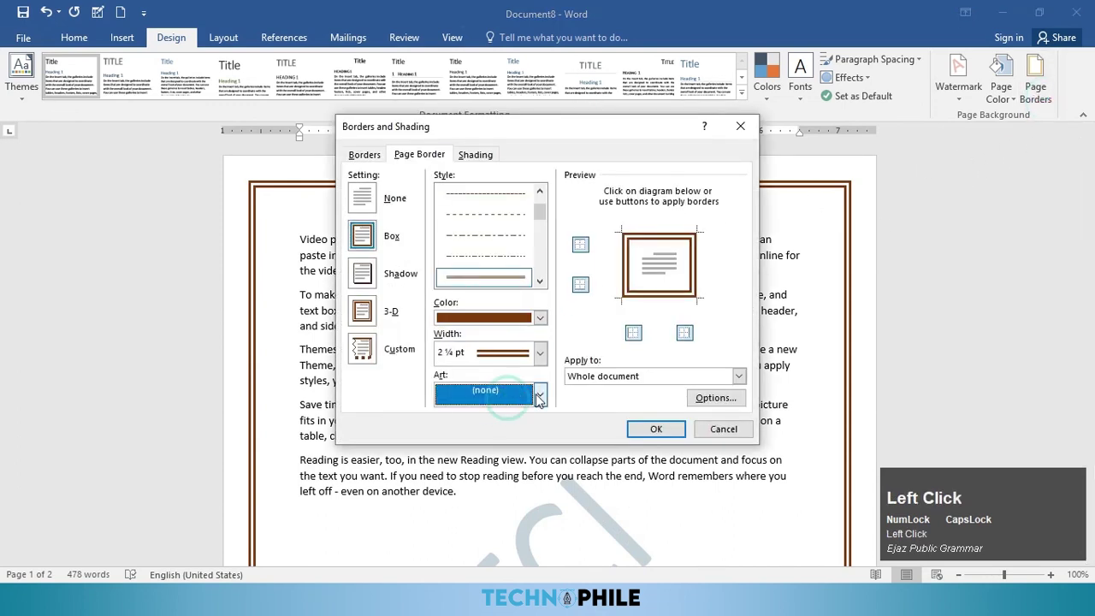
pyautogui.scroll(-5, 515, 450)
pyautogui.scroll(2, 505, 451)
pyautogui.scroll(-8, 498, 453)
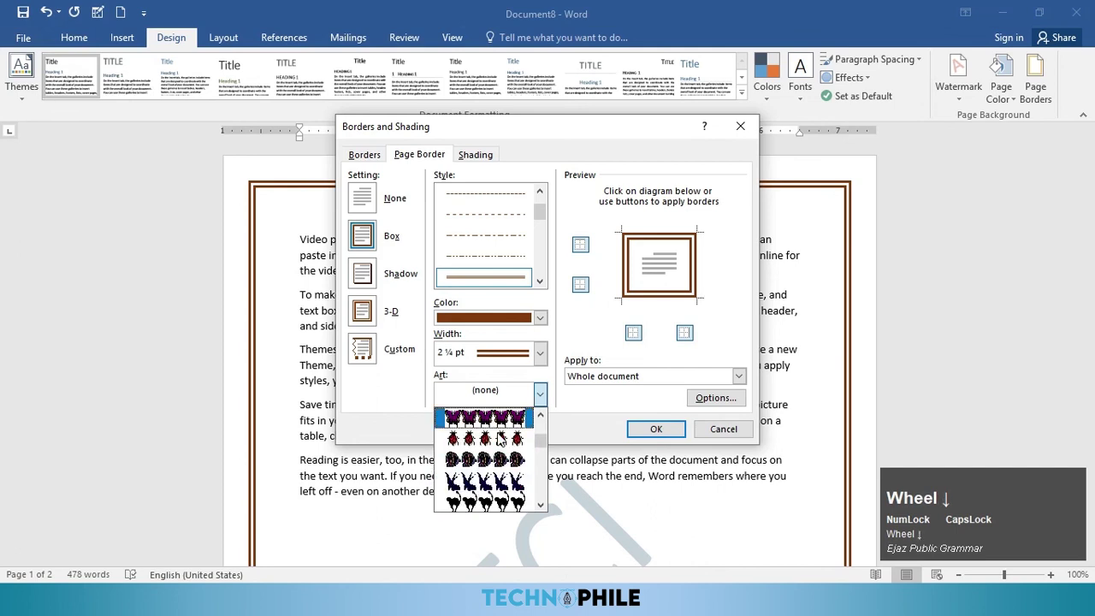
pyautogui.scroll(-8, 503, 458)
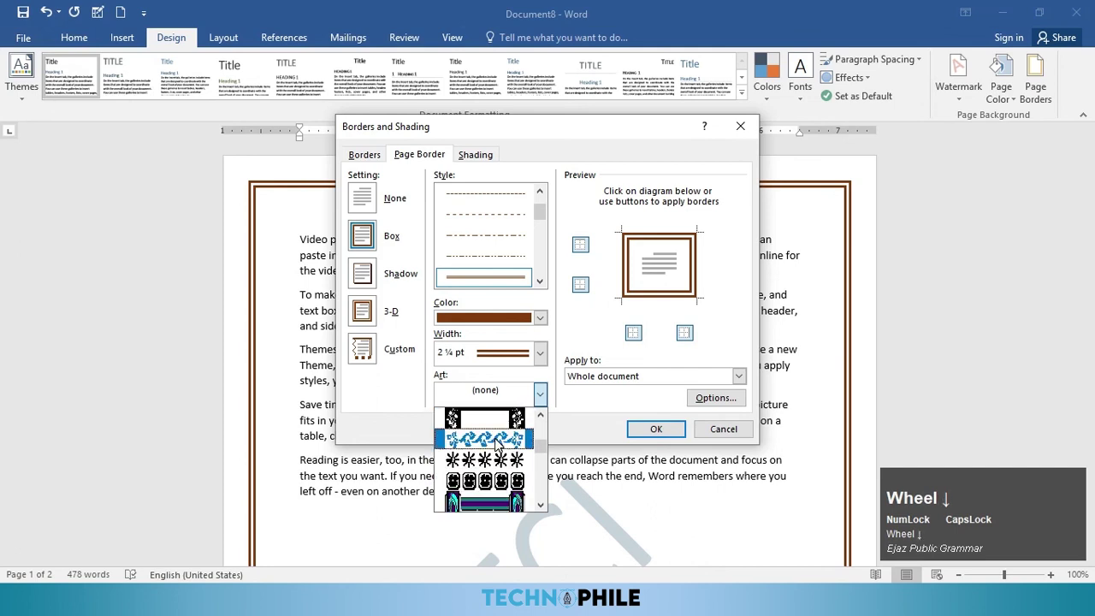
pyautogui.scroll(-6, 508, 458)
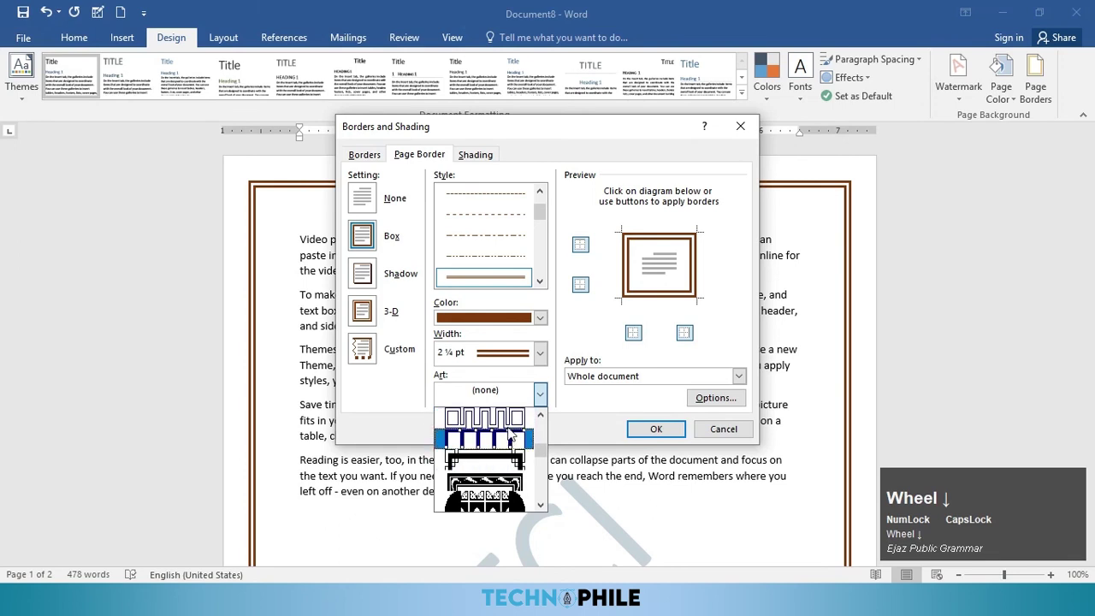
pyautogui.click(511, 462)
pyautogui.click(654, 429)
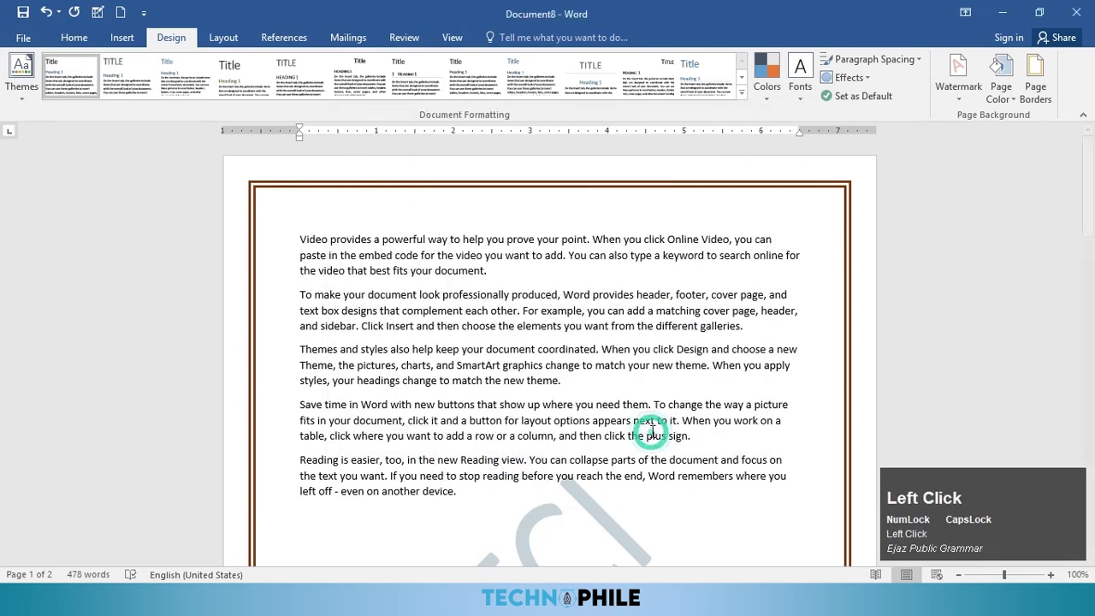
pyautogui.scroll(10, 767, 338)
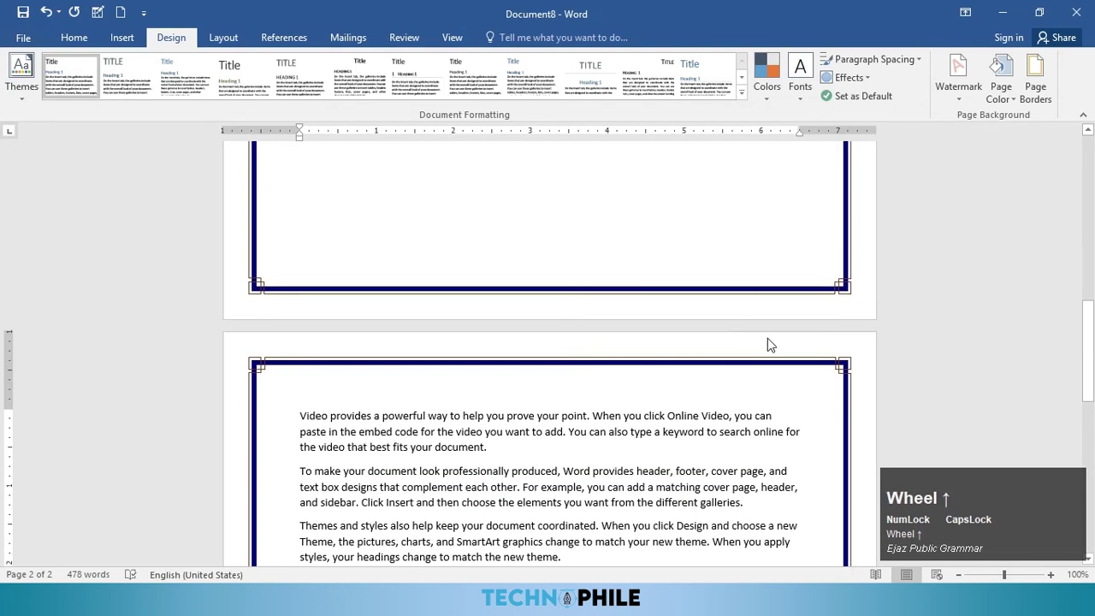
pyautogui.scroll(6, 767, 338)
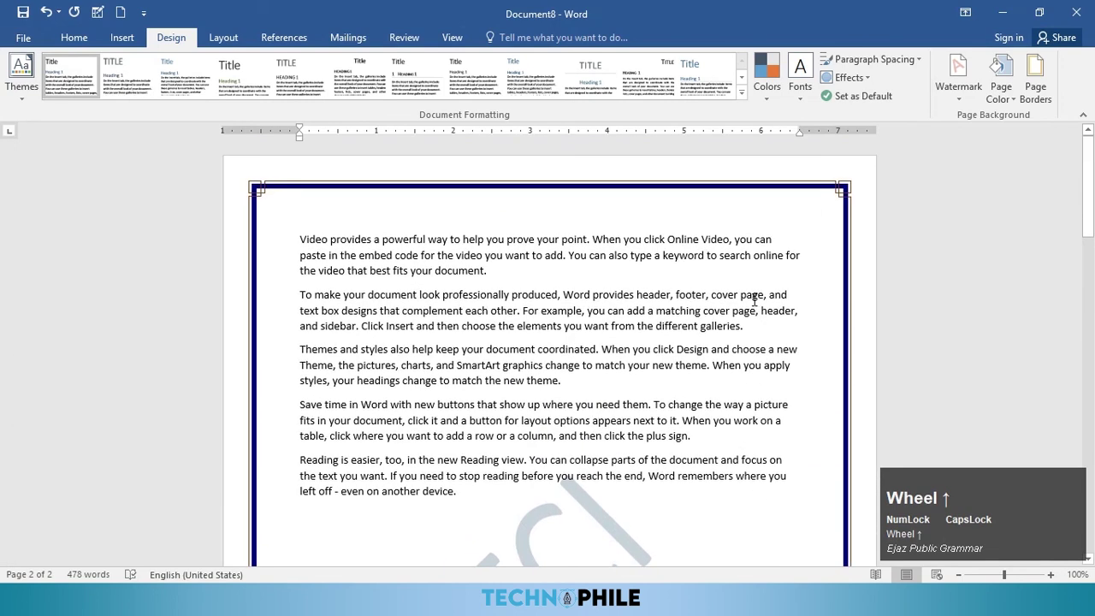
pyautogui.click(1031, 86)
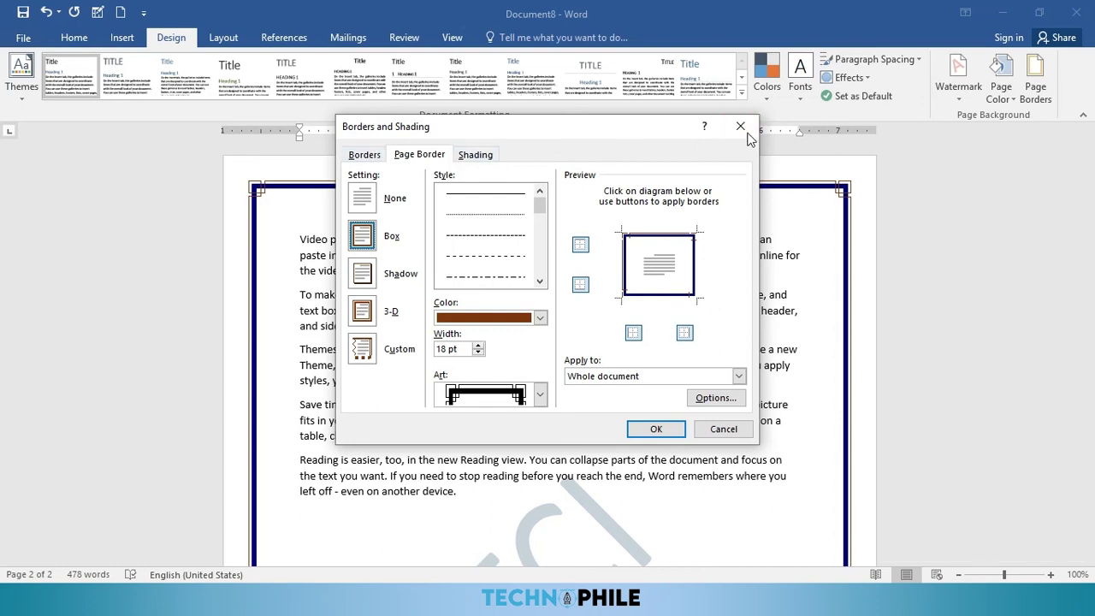
pyautogui.click(741, 127)
# Step: Put a dashed 1½ pt top border over the last three paragraphs, from 'Themes and styles'
pyautogui.moveTo(470, 496); pyautogui.dragTo(316, 335)
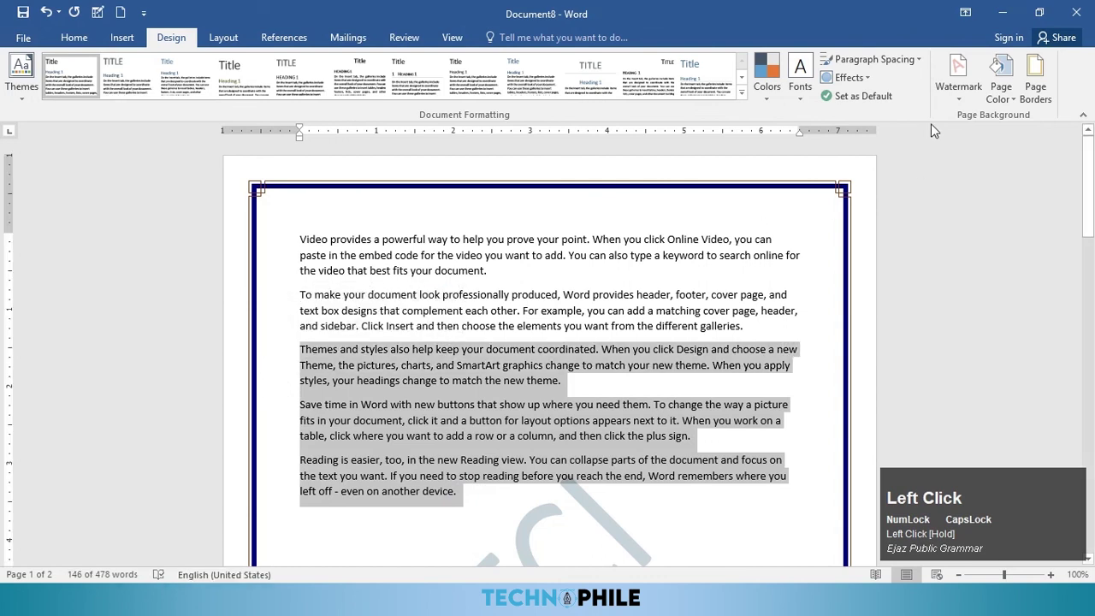
pyautogui.click(1037, 81)
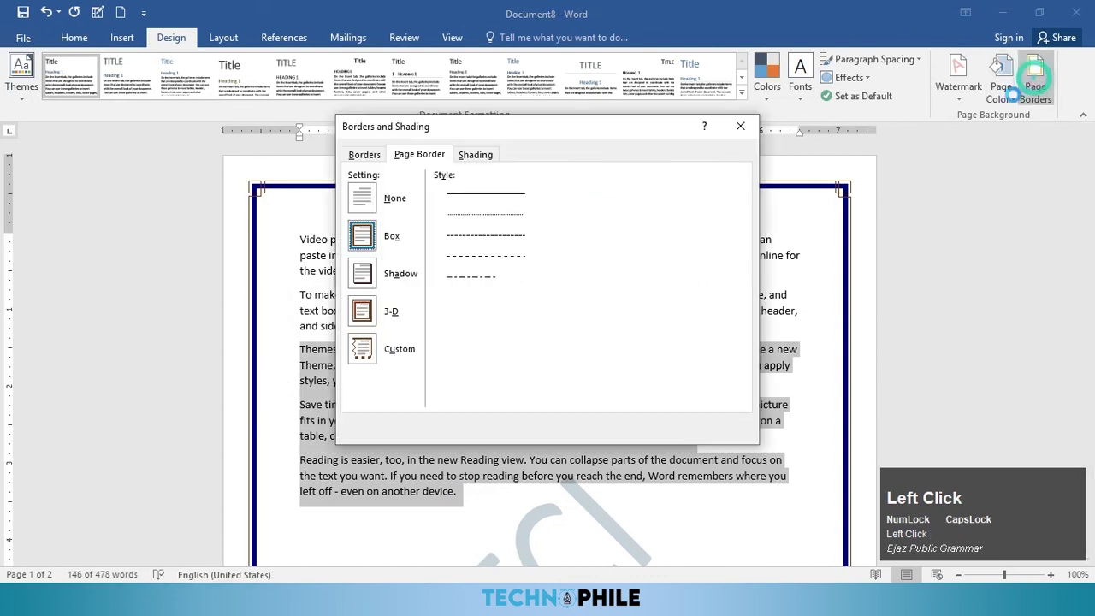
pyautogui.click(364, 155)
pyautogui.click(581, 246)
pyautogui.click(502, 255)
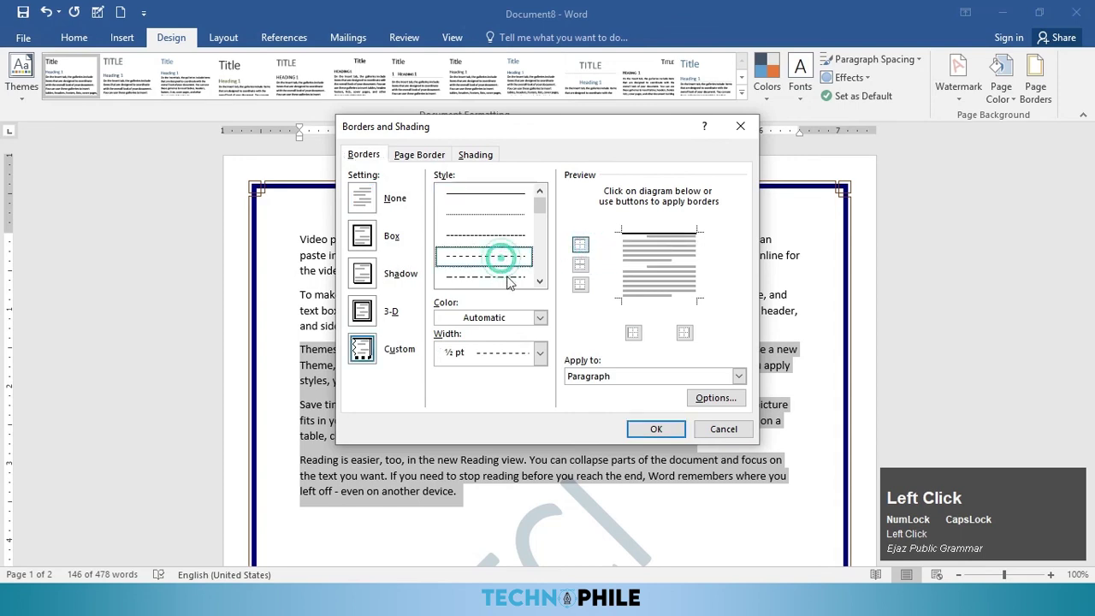
pyautogui.click(540, 352)
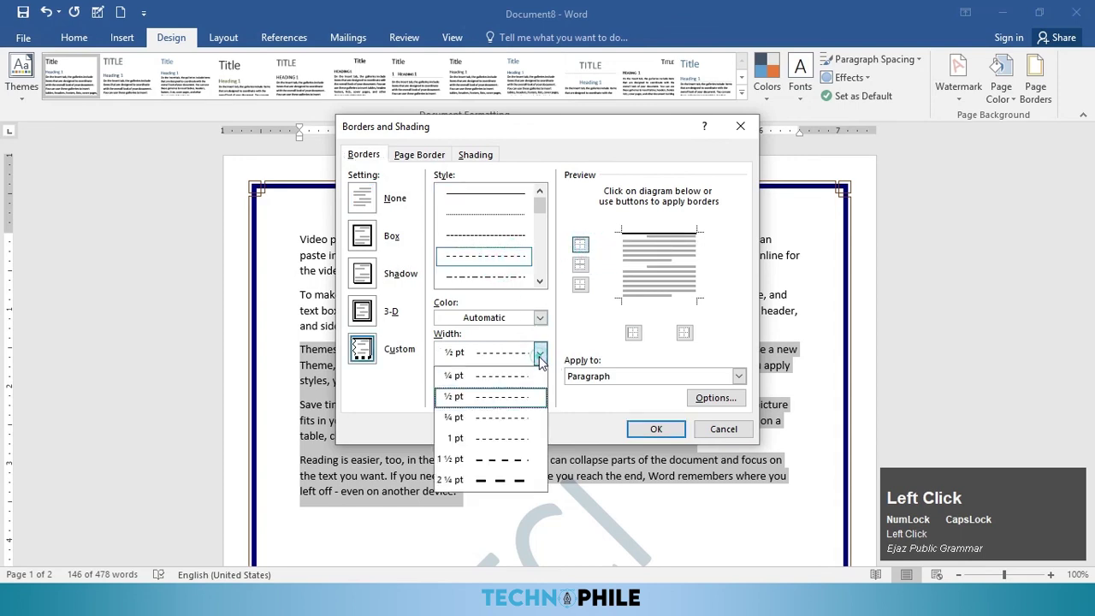
pyautogui.click(502, 460)
pyautogui.click(646, 429)
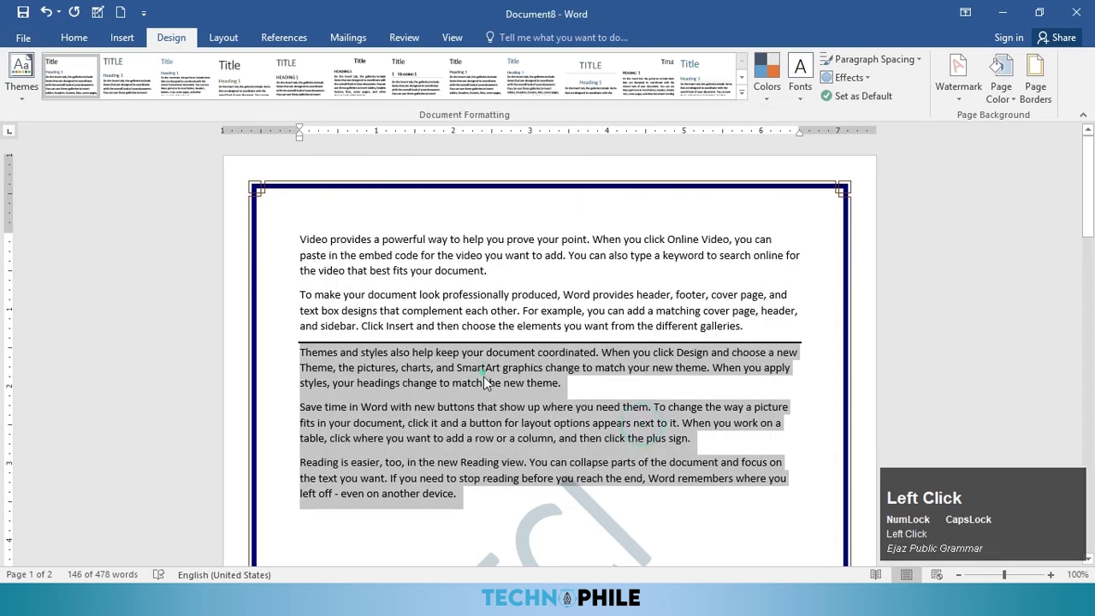
pyautogui.click(484, 382)
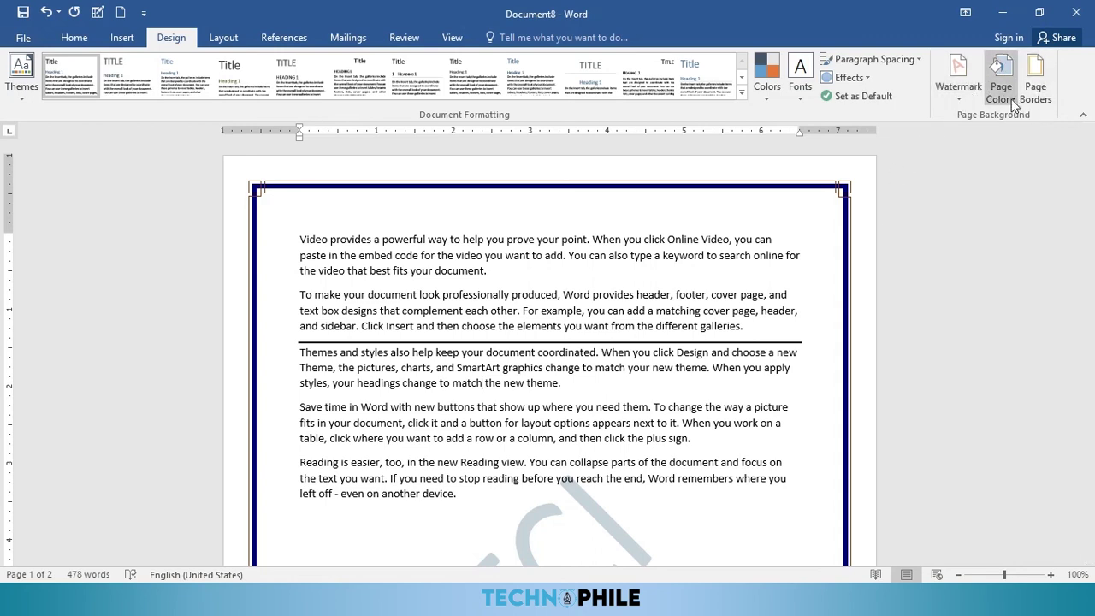
# Step: Shade the 'To make your document' paragraph with a light blue-grey fill
pyautogui.moveTo(751, 327); pyautogui.dragTo(260, 289)
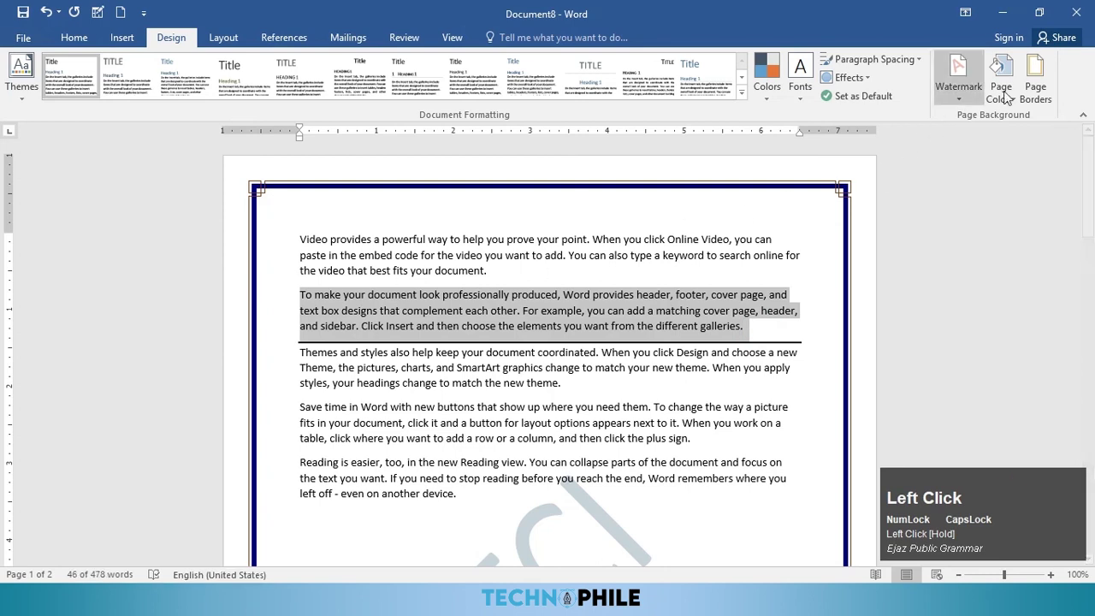
pyautogui.click(1035, 78)
pyautogui.click(462, 161)
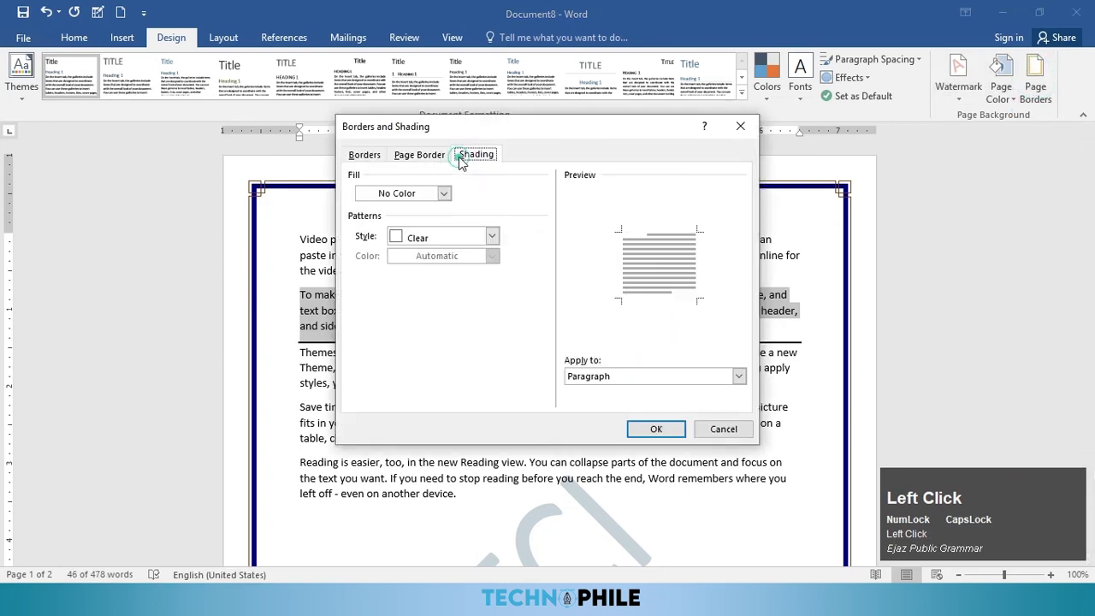
pyautogui.click(419, 238)
pyautogui.scroll(-1, 444, 352)
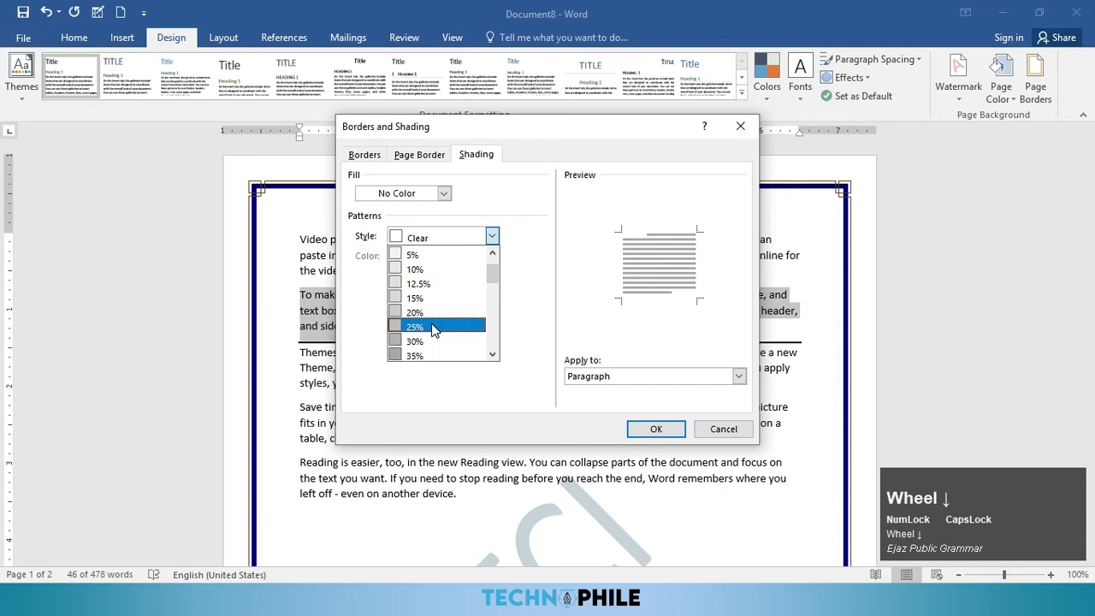
pyautogui.click(441, 194)
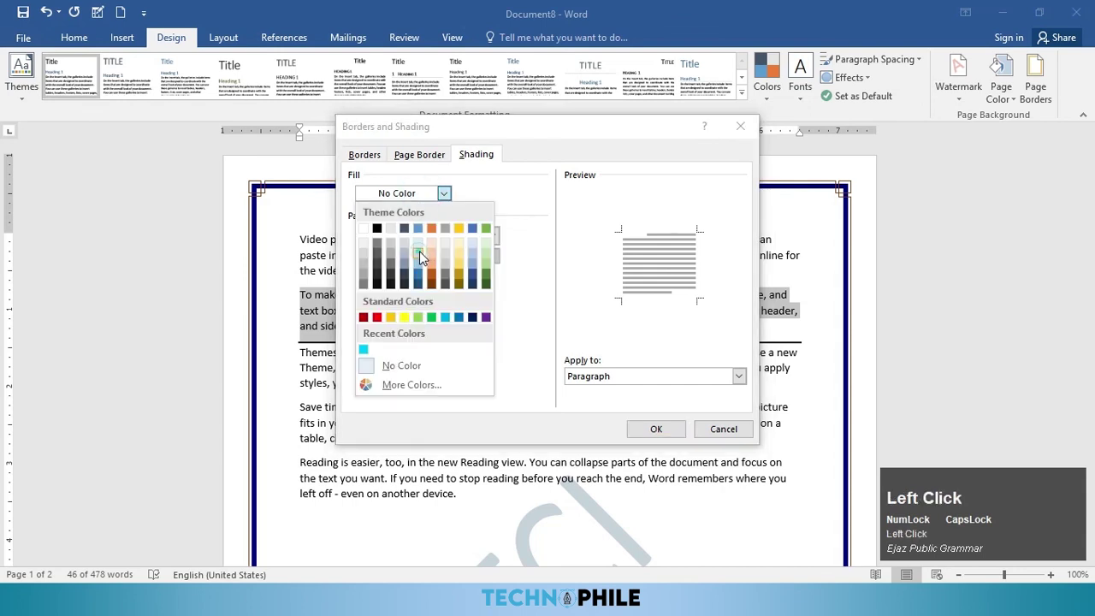
pyautogui.click(419, 250)
pyautogui.click(656, 428)
pyautogui.click(606, 437)
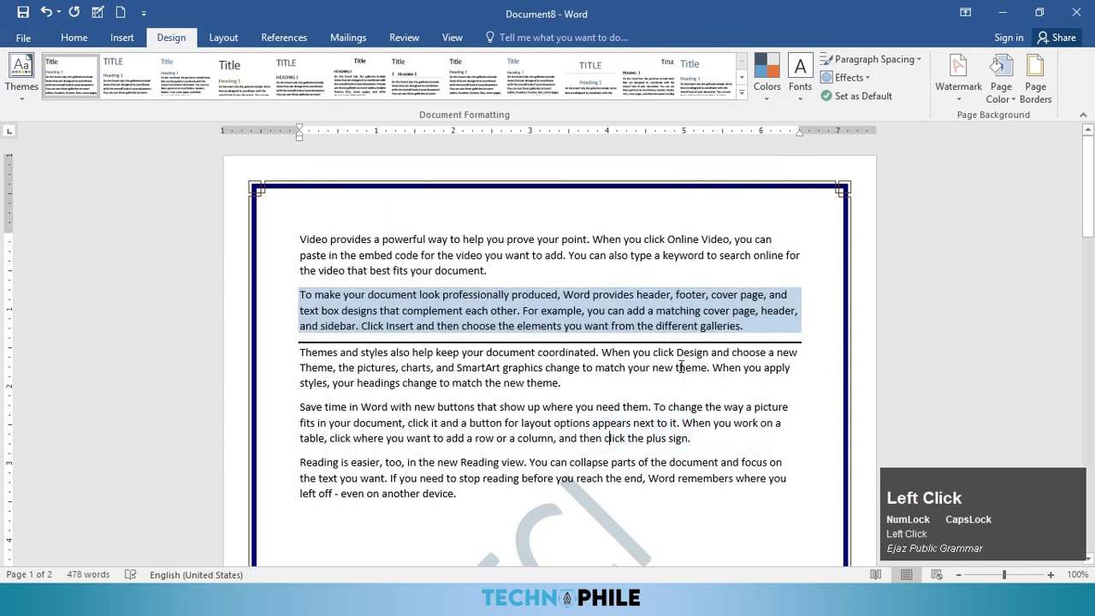